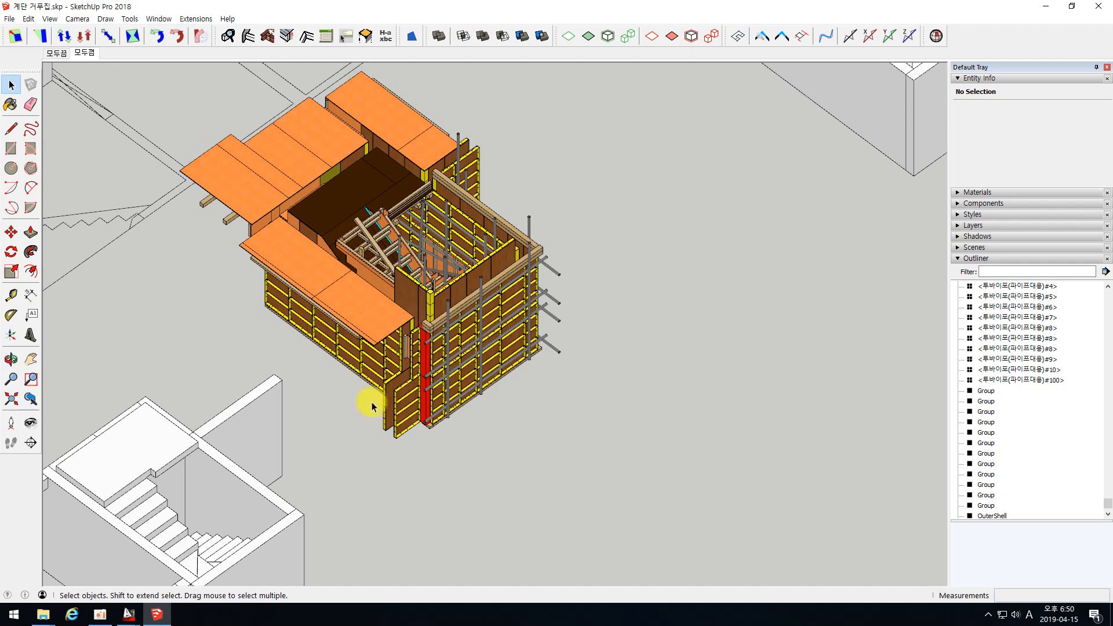
# Examine the stair models, the red floor-area rectangle and the area and ratio labels beside them
pyautogui.scroll(-3, 353, 403)
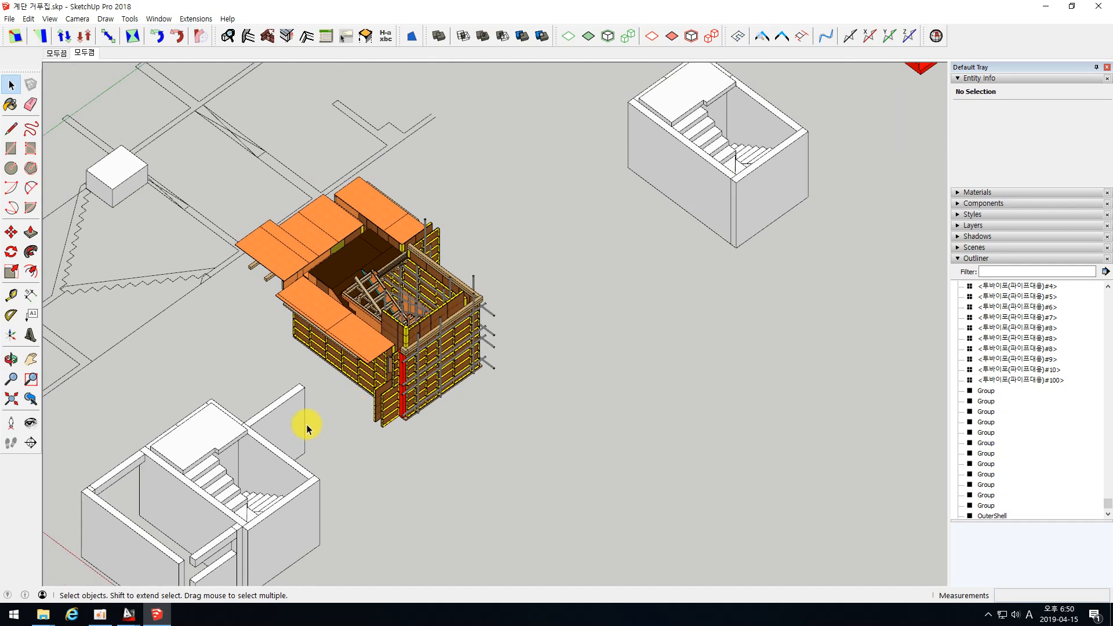
pyautogui.scroll(-5, 318, 436)
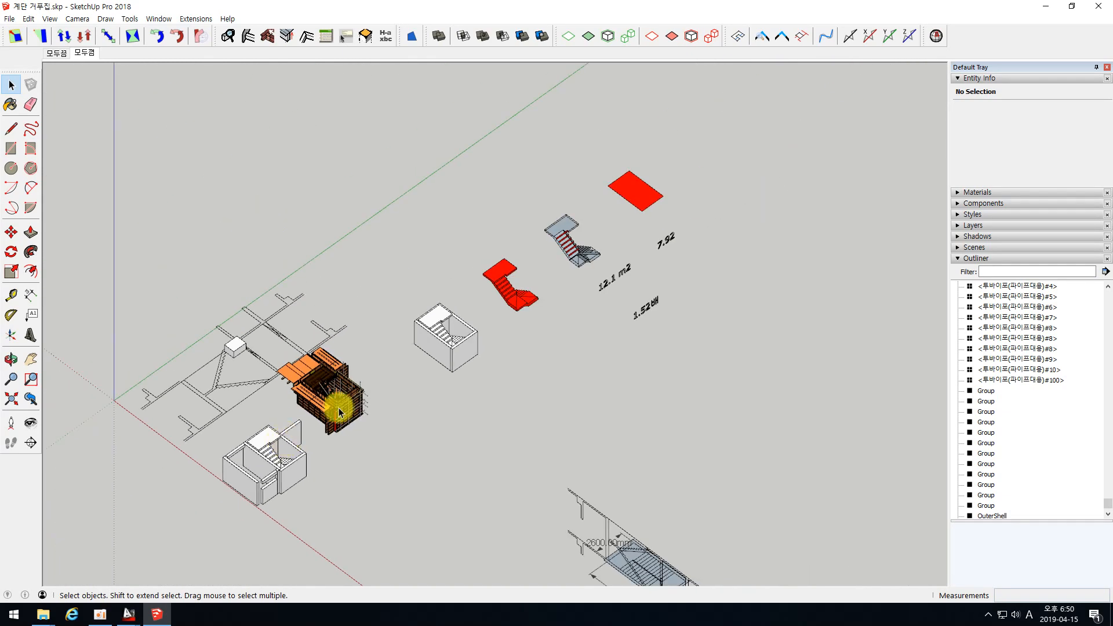
pyautogui.scroll(10, 698, 220)
pyautogui.moveTo(609, 253); pyautogui.dragTo(342, 186, button='middle')
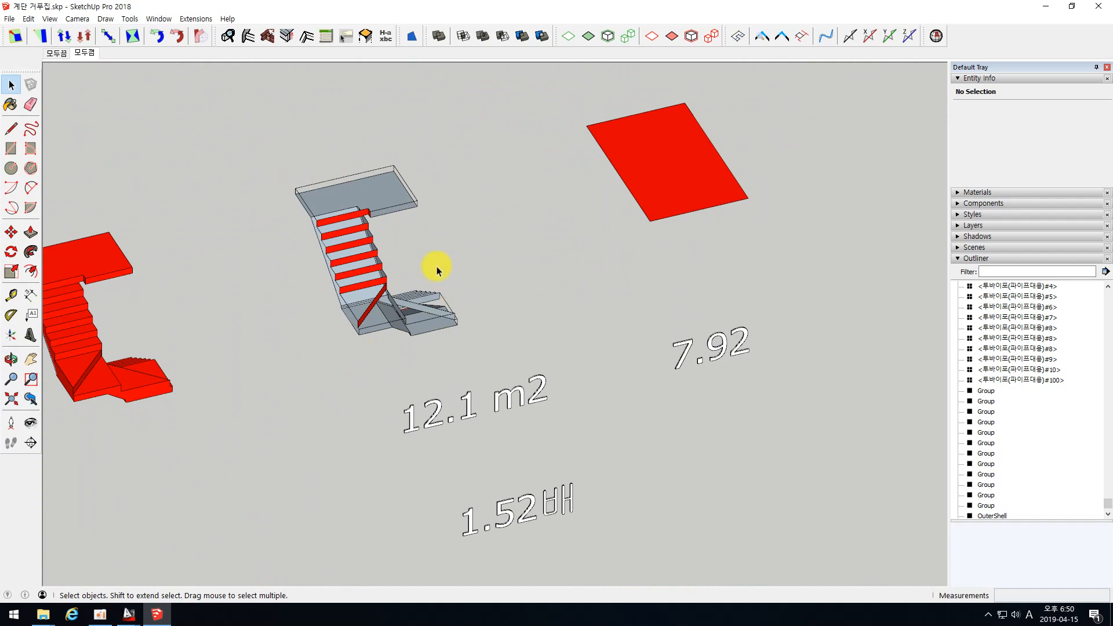
pyautogui.moveTo(567, 249); pyautogui.dragTo(529, 219, button='middle')
pyautogui.moveTo(552, 293); pyautogui.dragTo(524, 67, button='middle')
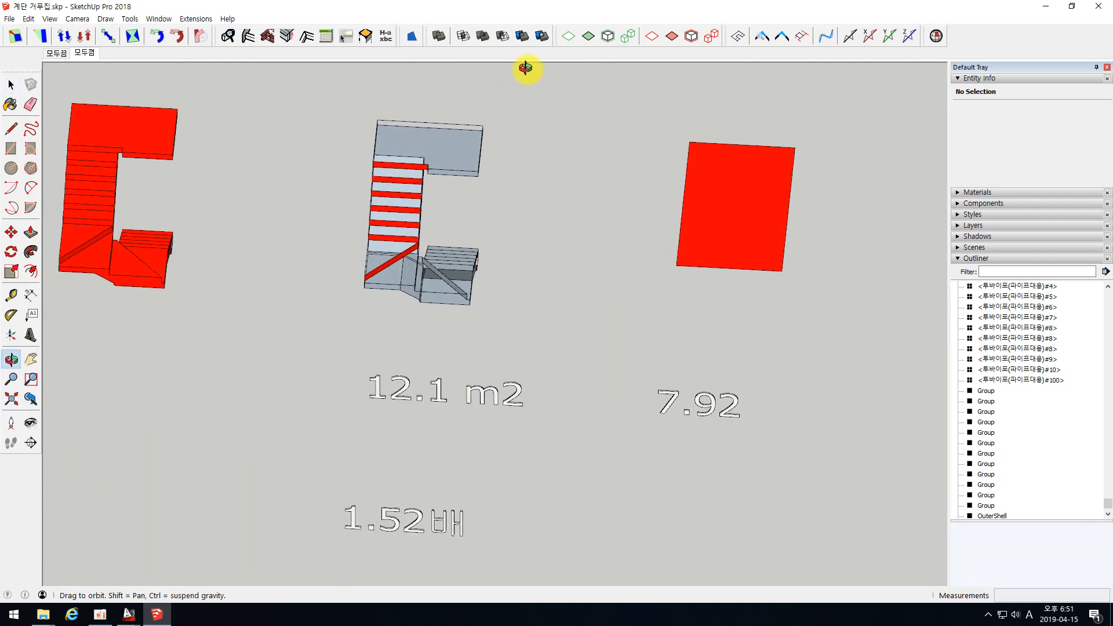
pyautogui.scroll(-3, 514, 262)
pyautogui.moveTo(460, 374); pyautogui.dragTo(422, 360, button='middle')
pyautogui.scroll(3, 411, 380)
pyautogui.scroll(-3, 411, 380)
pyautogui.scroll(3, 402, 416)
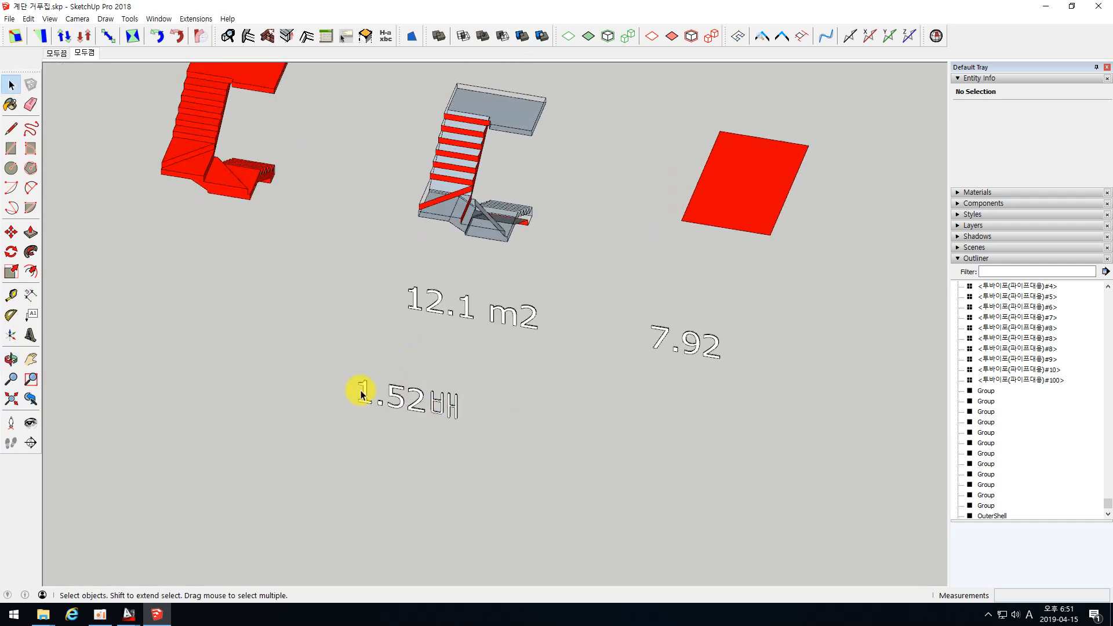
pyautogui.scroll(-6, 665, 405)
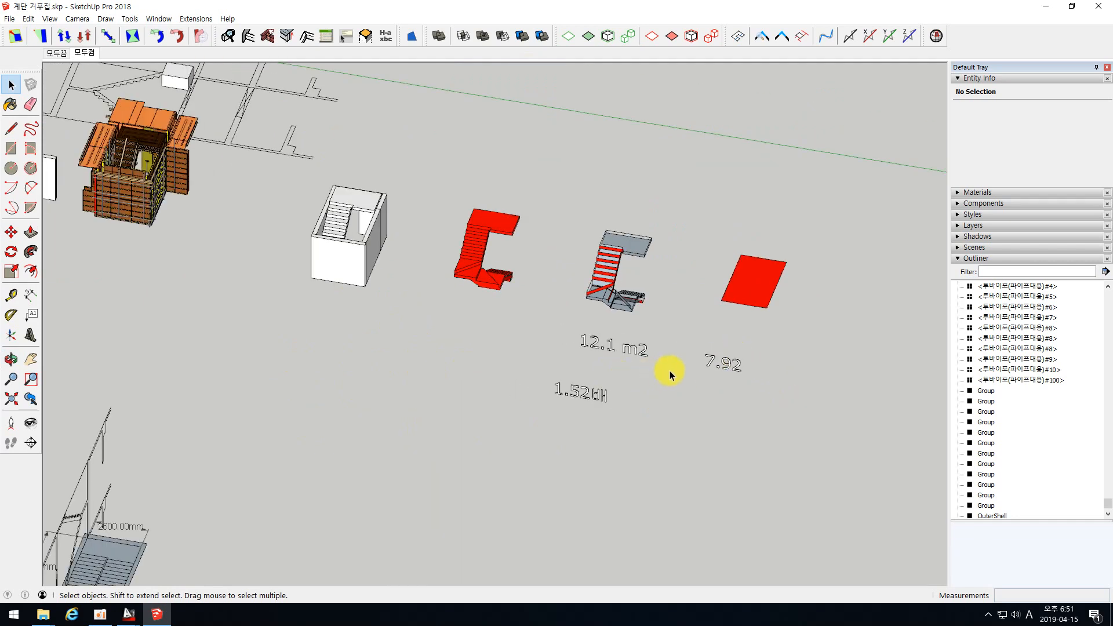
pyautogui.scroll(3, 638, 371)
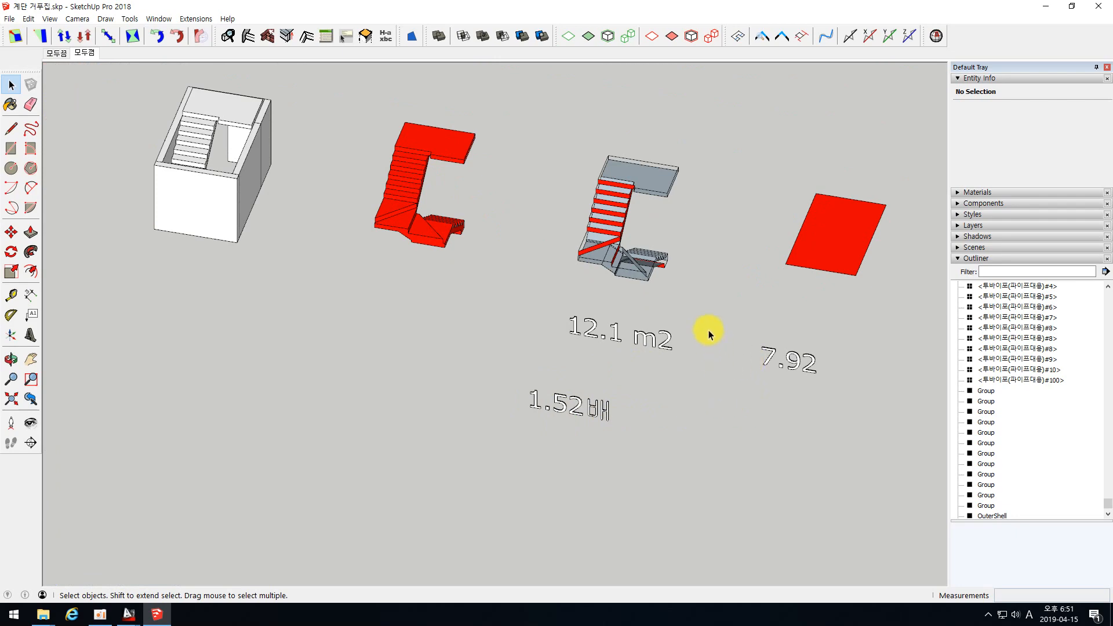
# Inspect the stairwell formwork assembly from above, including the stair framing inside the walls
pyautogui.scroll(-5, 708, 330)
pyautogui.moveTo(429, 315); pyautogui.dragTo(765, 328, button='middle')
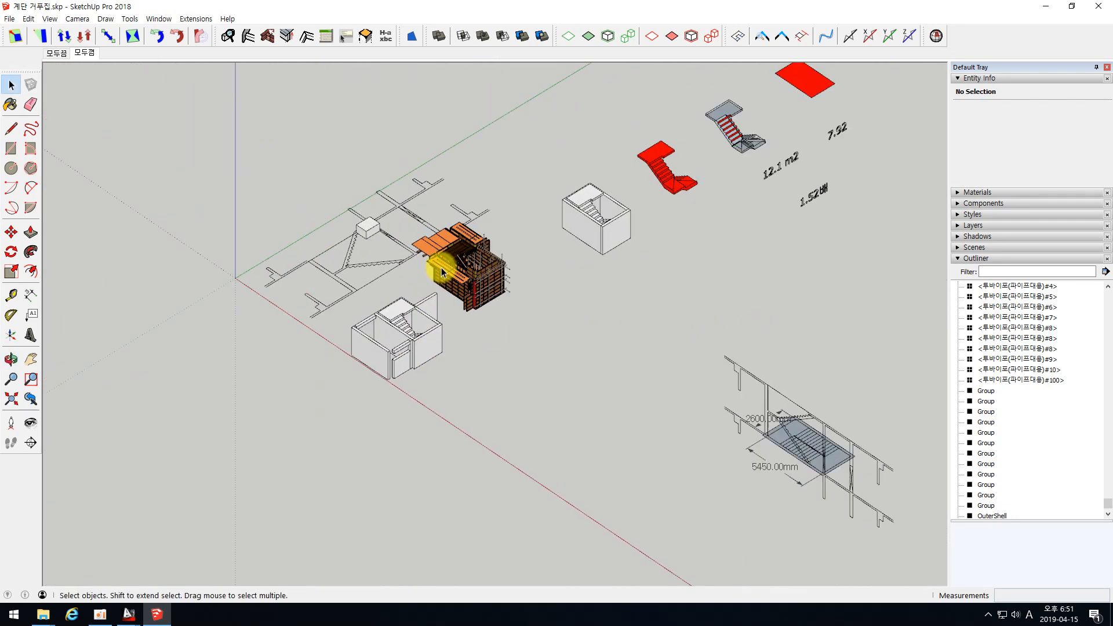
pyautogui.scroll(6, 476, 255)
pyautogui.scroll(5, 485, 295)
pyautogui.moveTo(509, 241); pyautogui.dragTo(468, 299, button='middle')
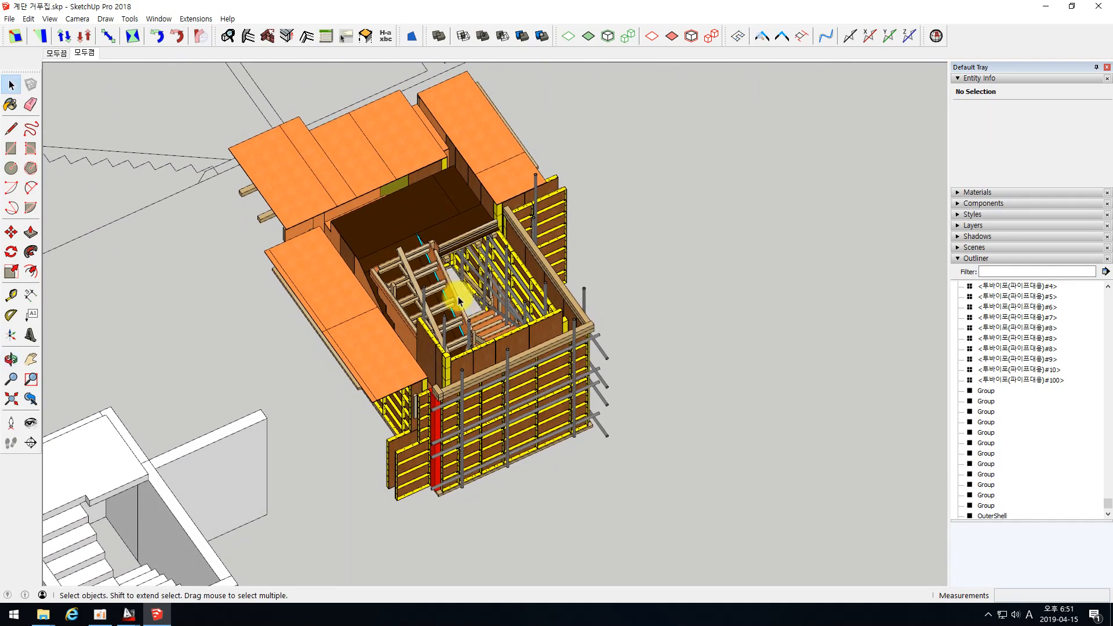
pyautogui.moveTo(467, 281); pyautogui.dragTo(440, 267, button='middle')
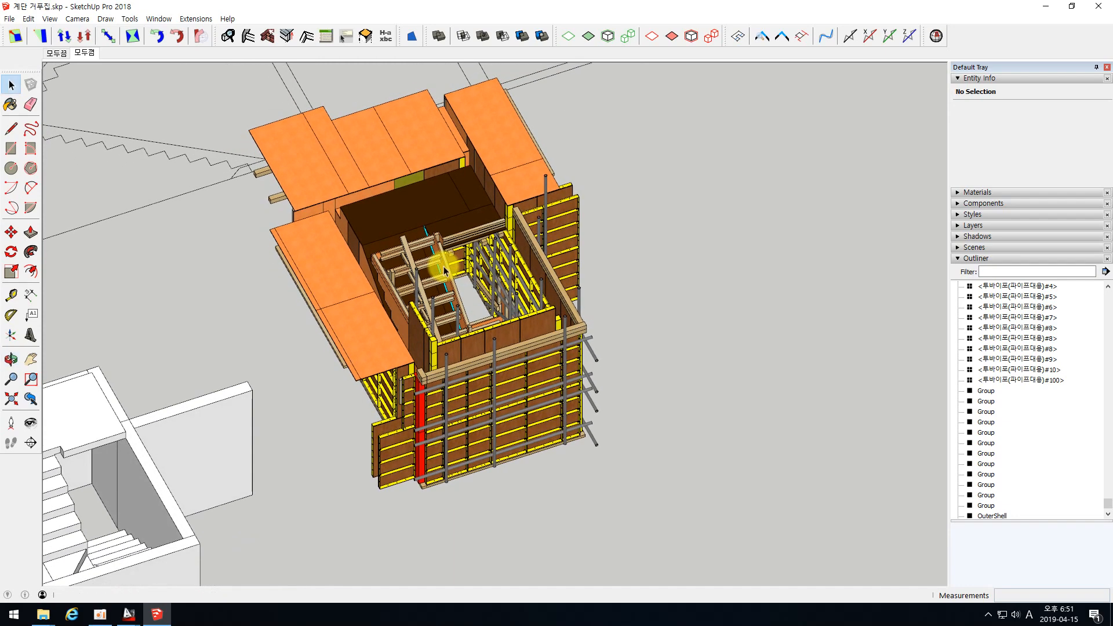
# Switch to the AutoCAD drawing 코아 구조 평면도.dwg and examine the SS1 stair between walls CW25 and CW24
pyautogui.moveTo(128, 615)
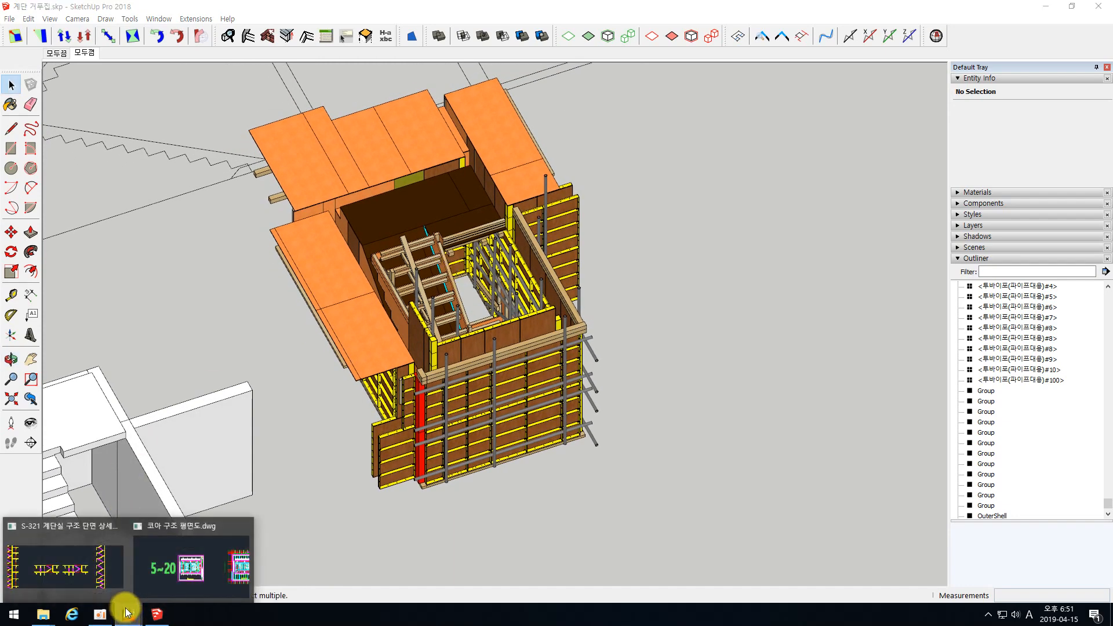
pyautogui.click(192, 559)
pyautogui.scroll(3, 555, 307)
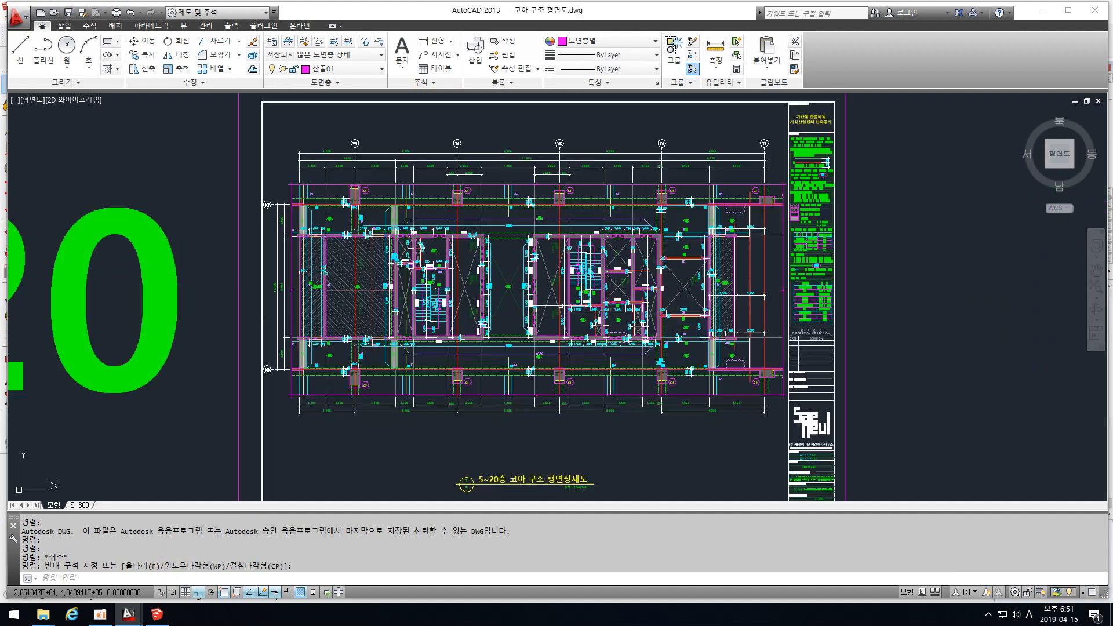
pyautogui.scroll(-5, 346, 314)
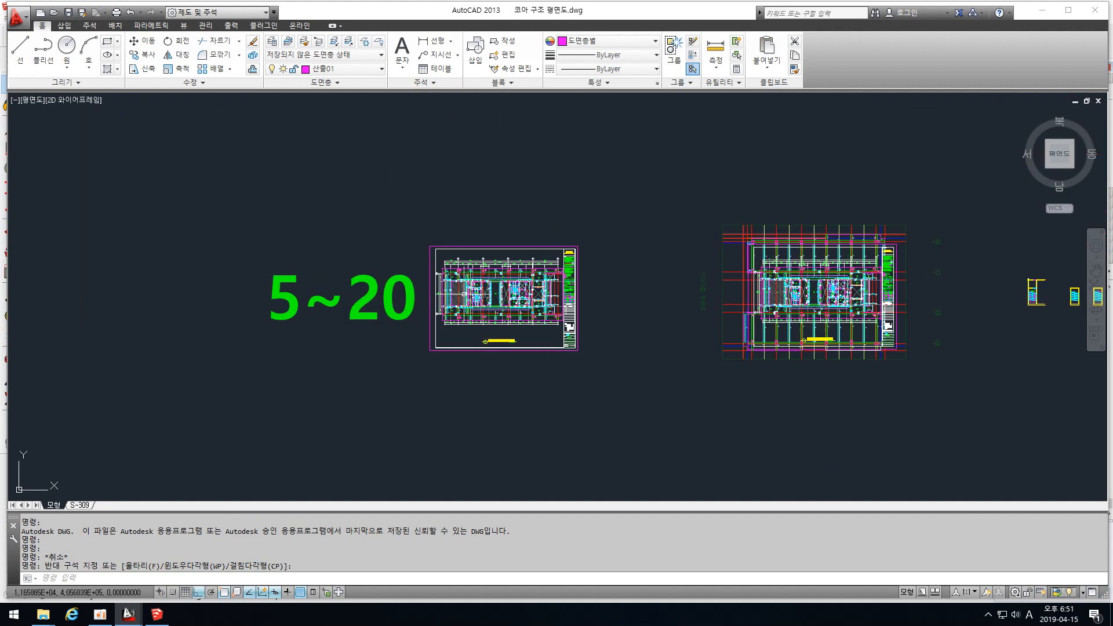
pyautogui.scroll(8, 473, 291)
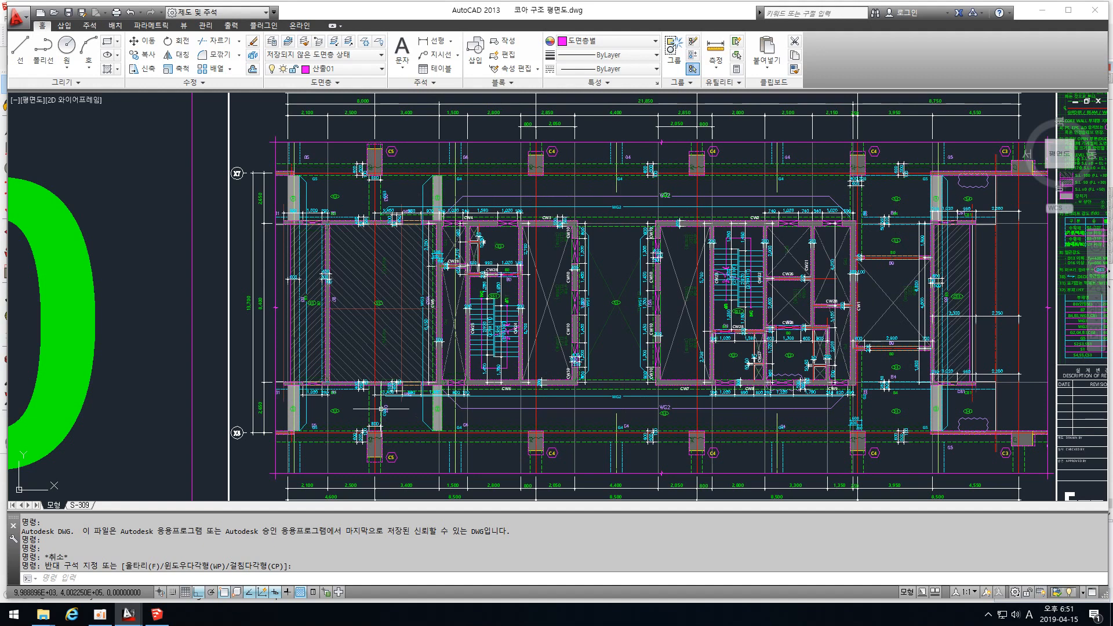
pyautogui.scroll(4, 486, 348)
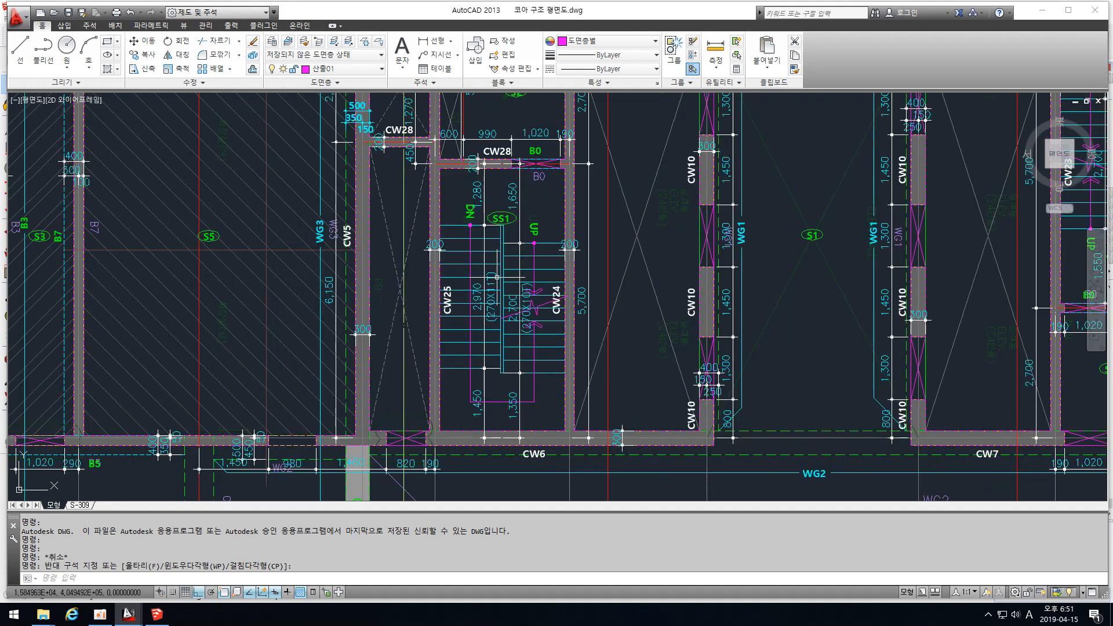
pyautogui.scroll(-4, 472, 341)
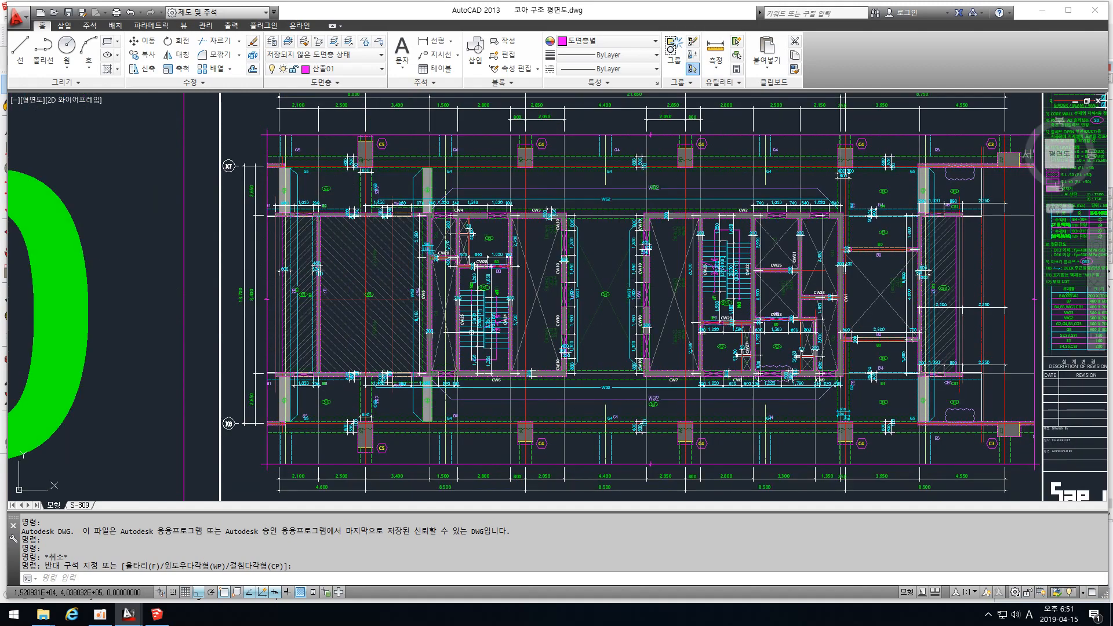
pyautogui.scroll(4, 479, 329)
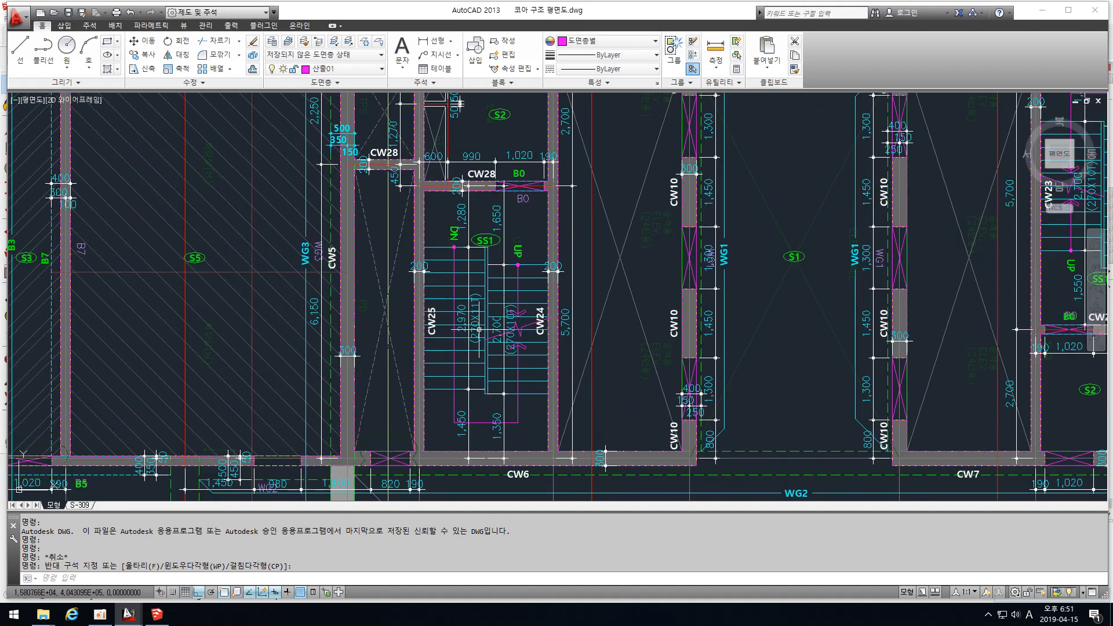
pyautogui.scroll(-4, 467, 329)
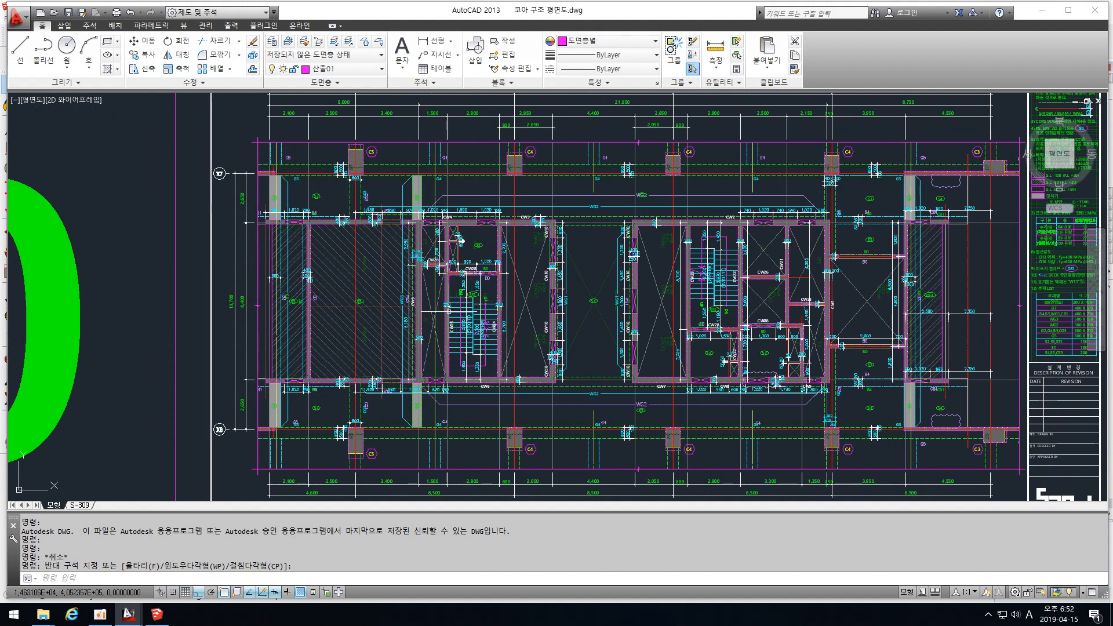
# Switch to the drawing S-321 계단실 구조 단면 상세도.dwg and examine its stairwell sections across the floors
pyautogui.hotkey('ctrl', 'Tab')
pyautogui.scroll(-8, 446, 296)
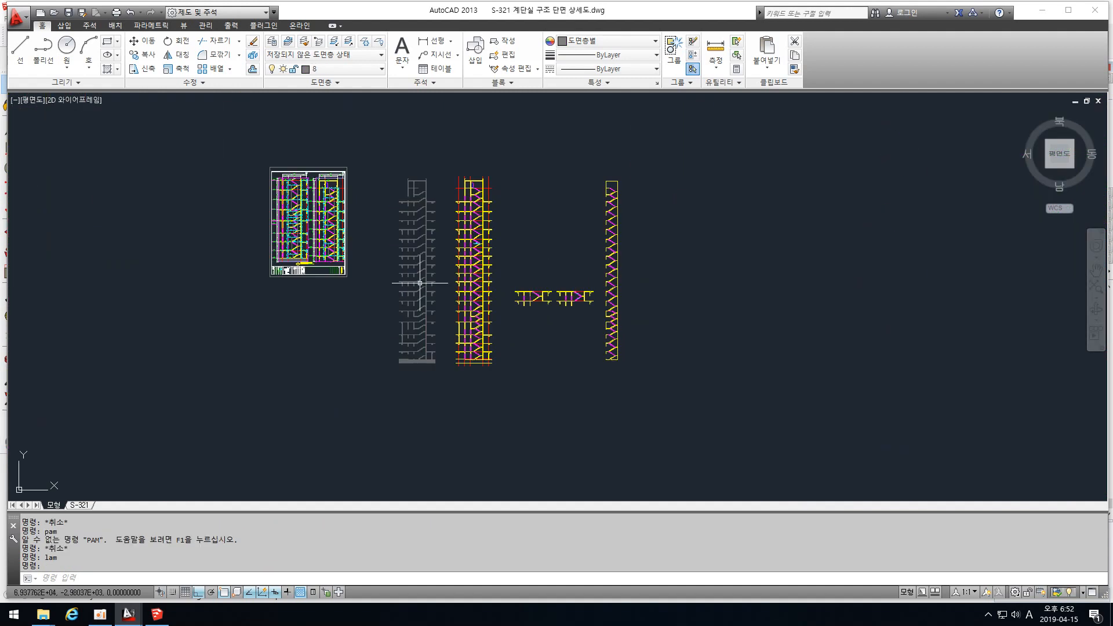
pyautogui.scroll(4, 274, 186)
pyautogui.moveTo(398, 323); pyautogui.dragTo(371, 249, button='middle')
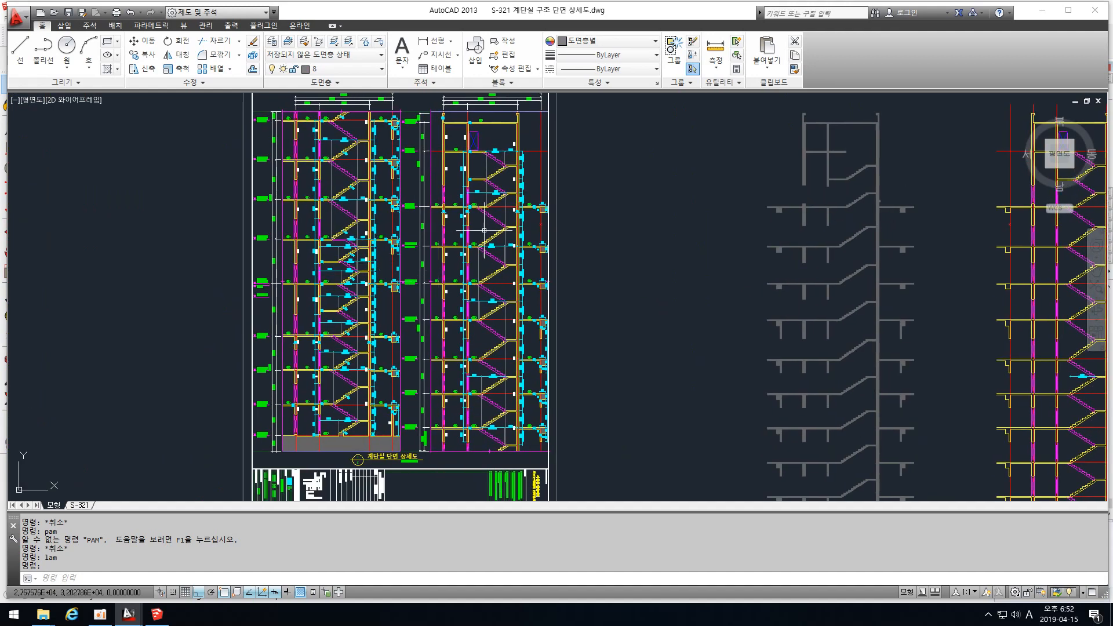
pyautogui.moveTo(460, 368); pyautogui.dragTo(480, 327, button='middle')
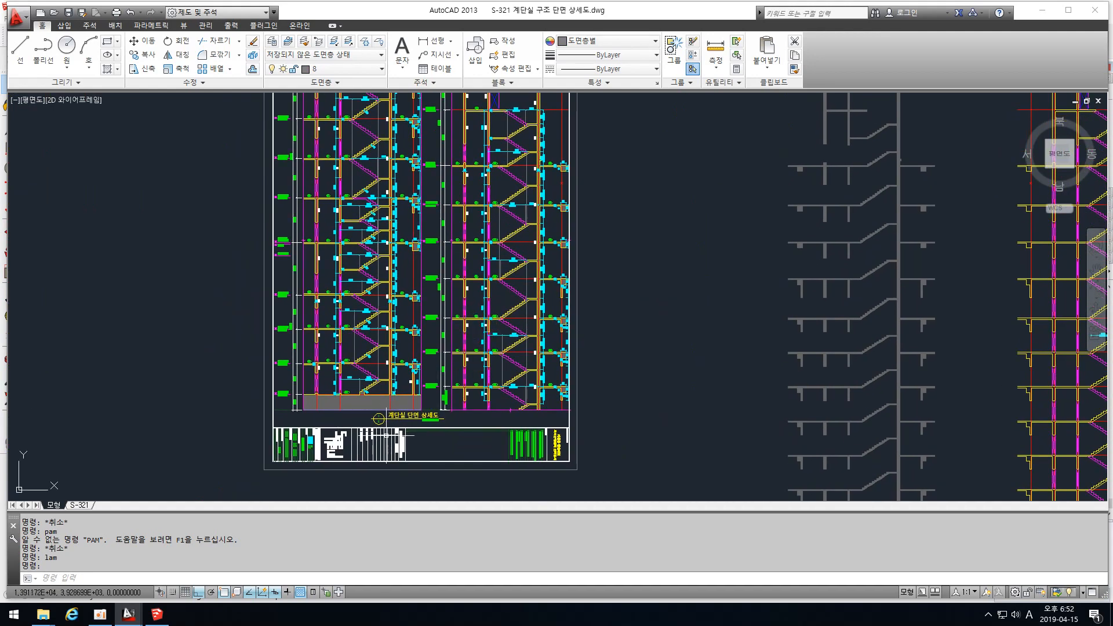
pyautogui.scroll(2, 439, 182)
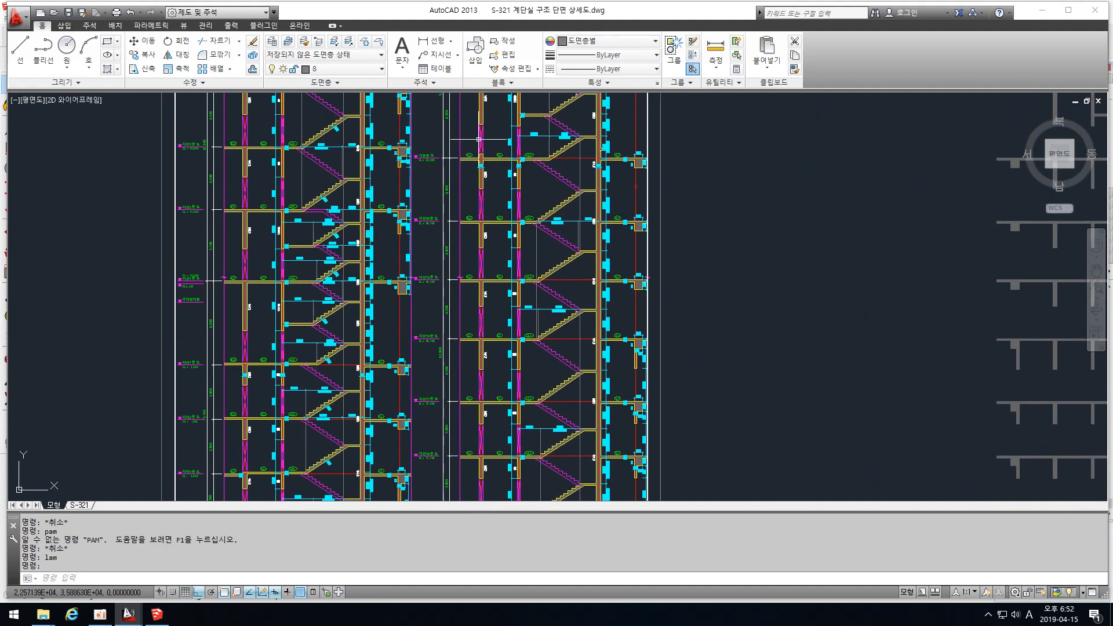
pyautogui.scroll(-2, 512, 263)
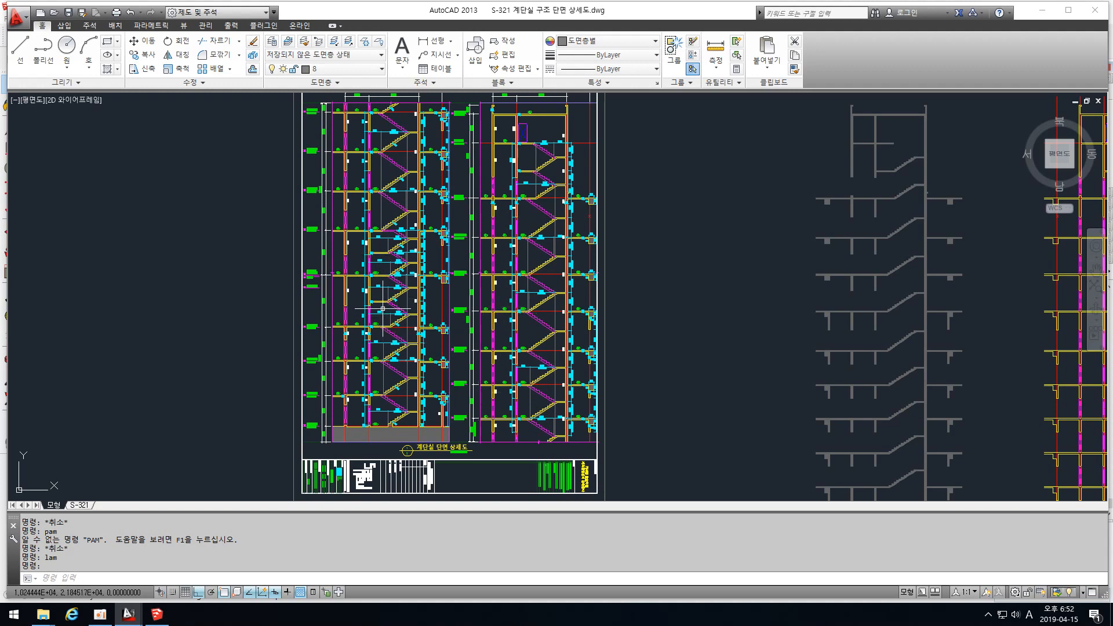
pyautogui.scroll(5, 534, 313)
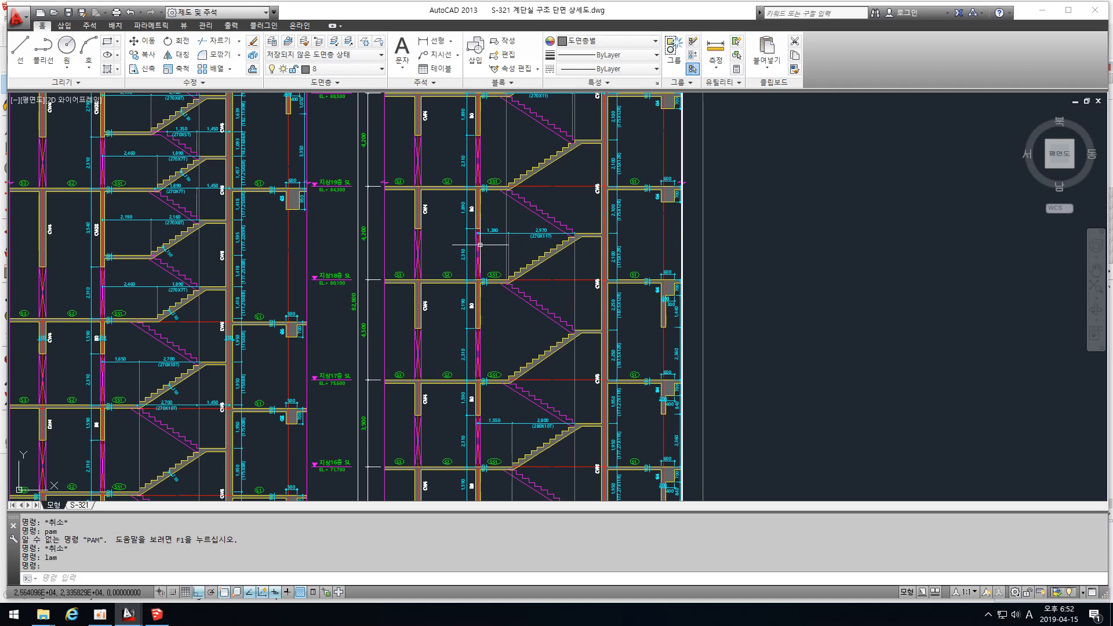
pyautogui.scroll(-5, 426, 252)
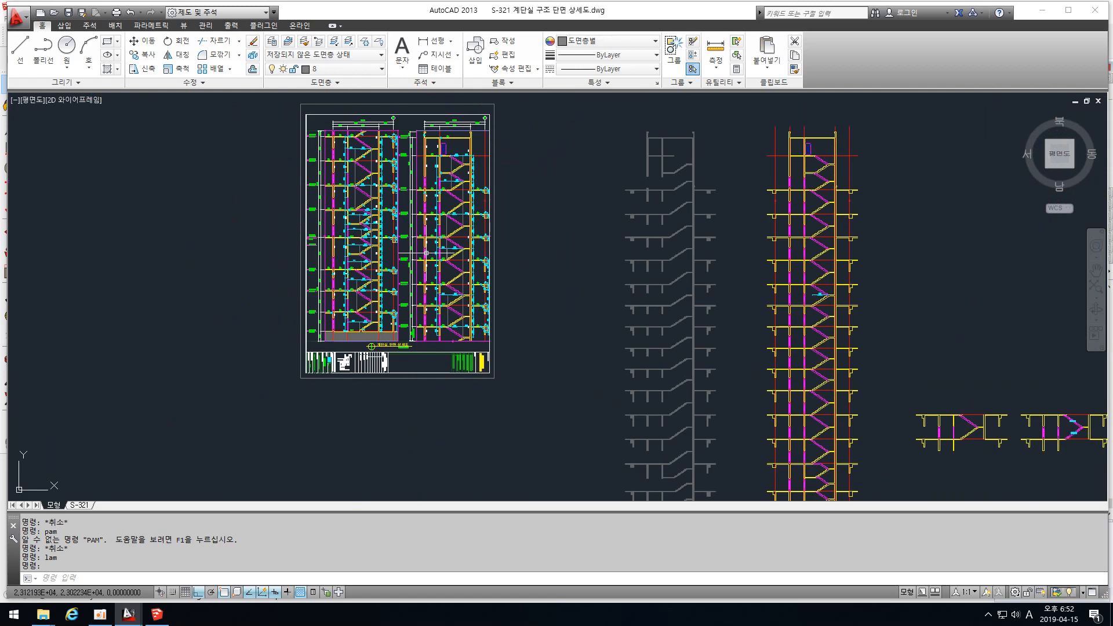
# Compare the SS1 stair in the core structural plan with the basement and upper-floor flights in the S-321 stairwell sections
pyautogui.hotkey('ctrl', 'Tab')
pyautogui.scroll(5, 474, 336)
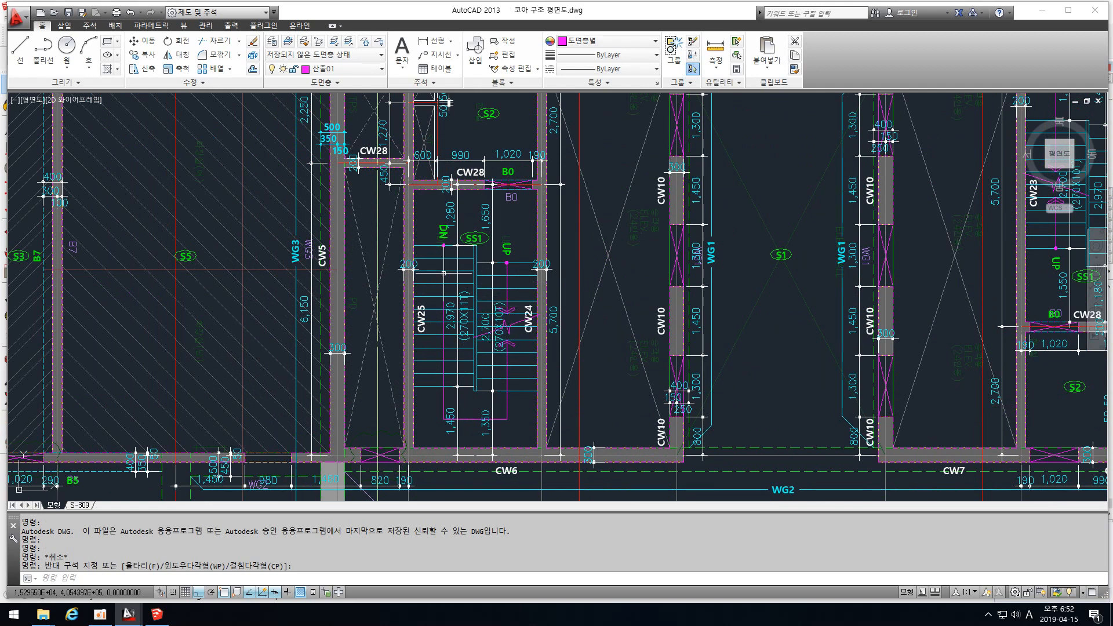
pyautogui.hotkey('ctrl', 'Tab')
pyautogui.scroll(6, 426, 264)
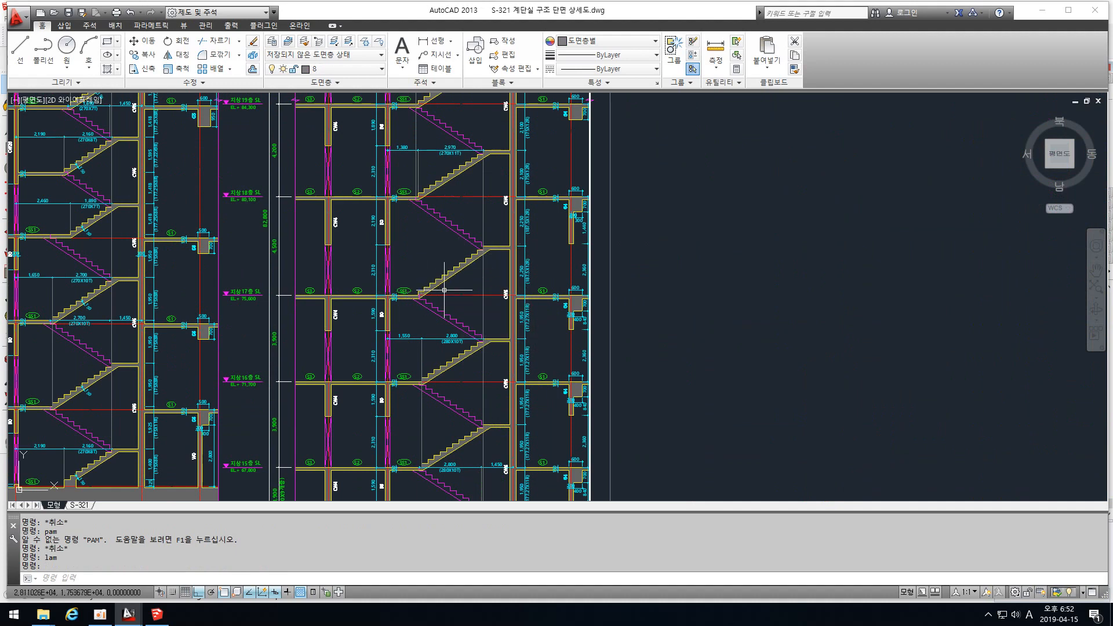
pyautogui.moveTo(452, 280); pyautogui.dragTo(537, 258, button='middle')
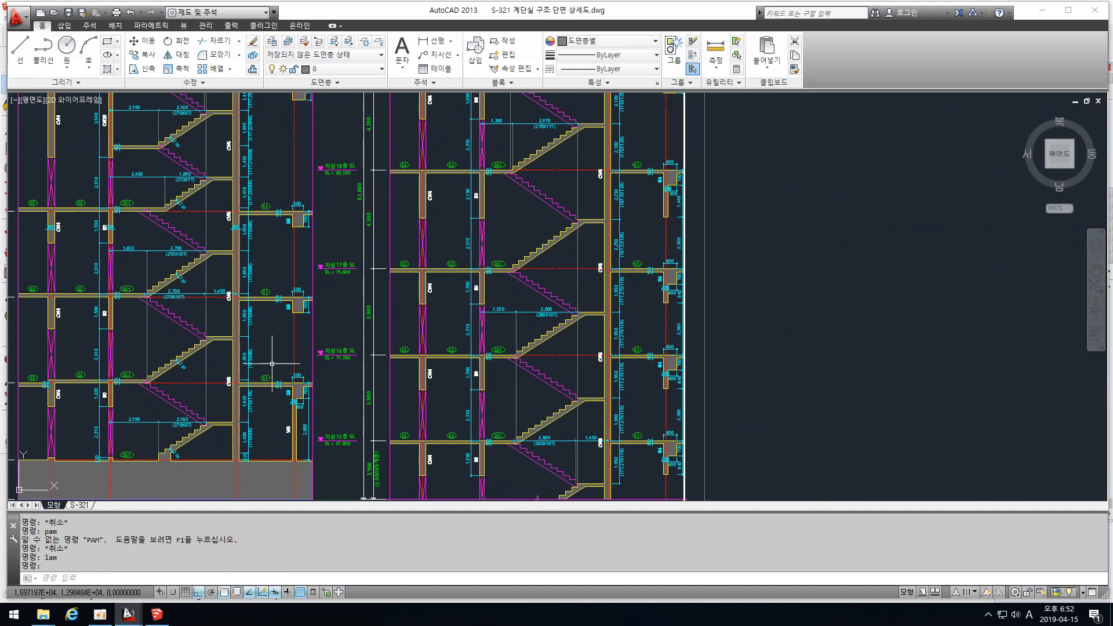
pyautogui.moveTo(129, 454); pyautogui.dragTo(239, 378, button='middle')
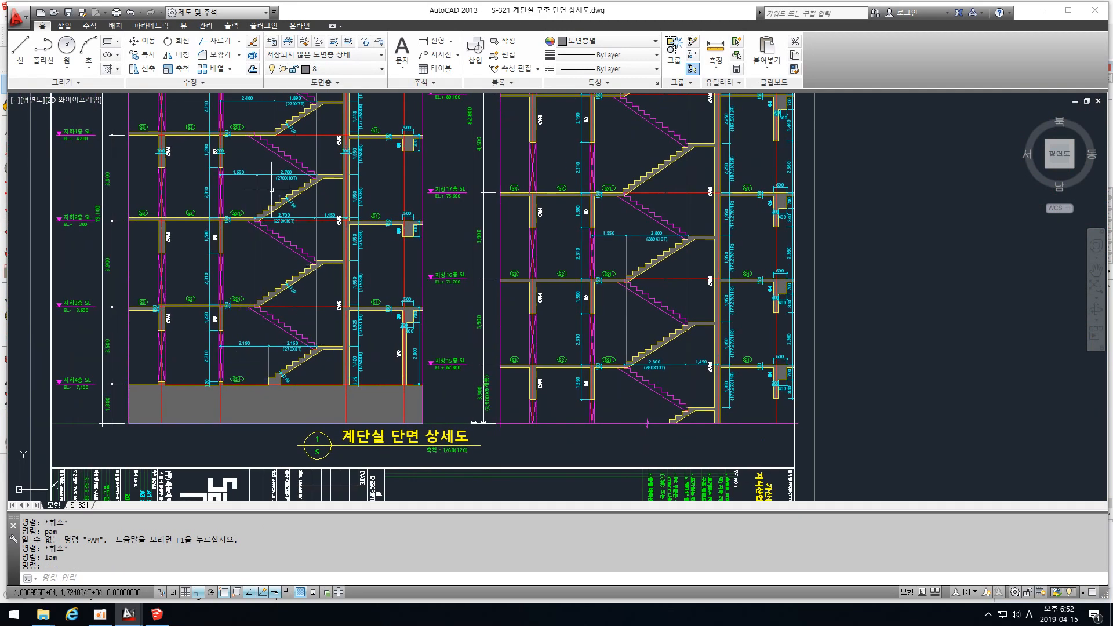
pyautogui.moveTo(447, 192); pyautogui.dragTo(319, 238, button='middle')
pyautogui.moveTo(418, 201); pyautogui.dragTo(433, 331, button='middle')
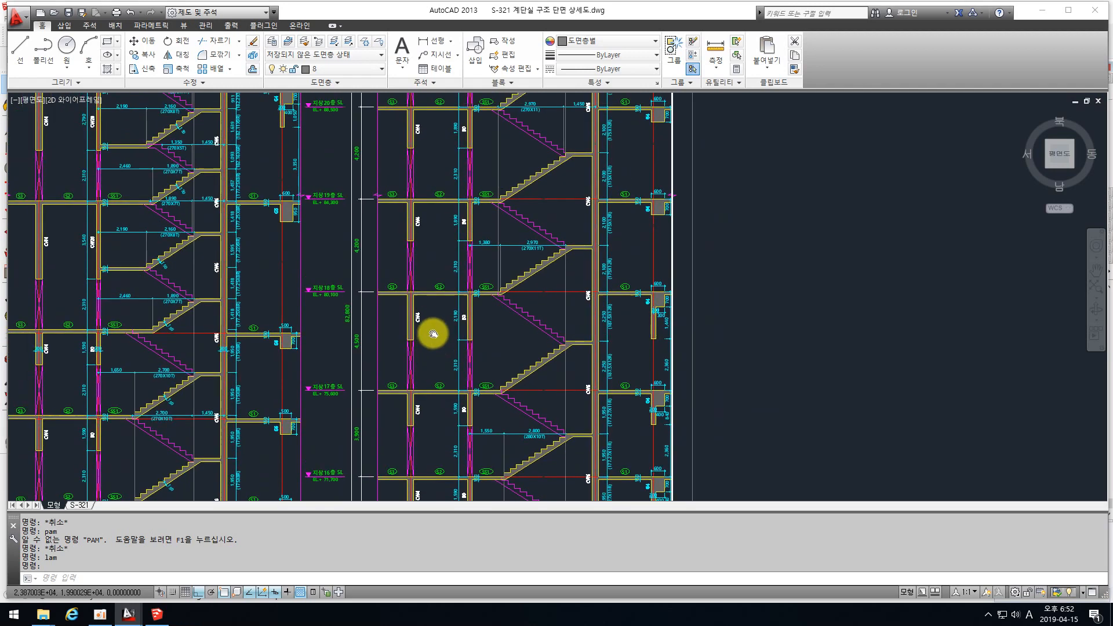
pyautogui.moveTo(429, 151); pyautogui.dragTo(437, 238, button='middle')
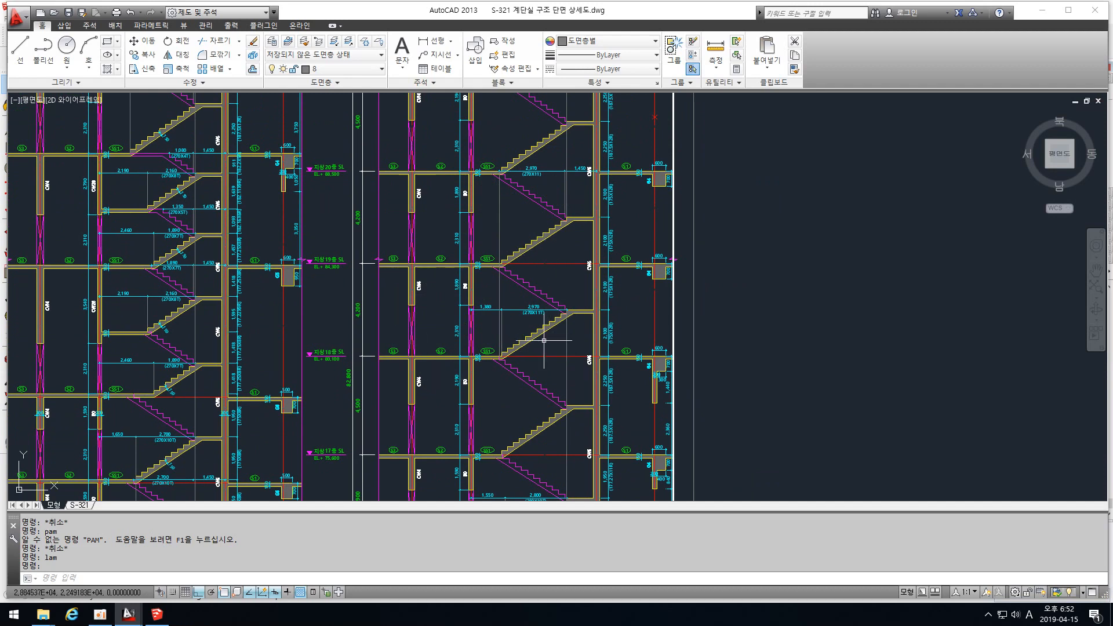
pyautogui.scroll(-4, 554, 305)
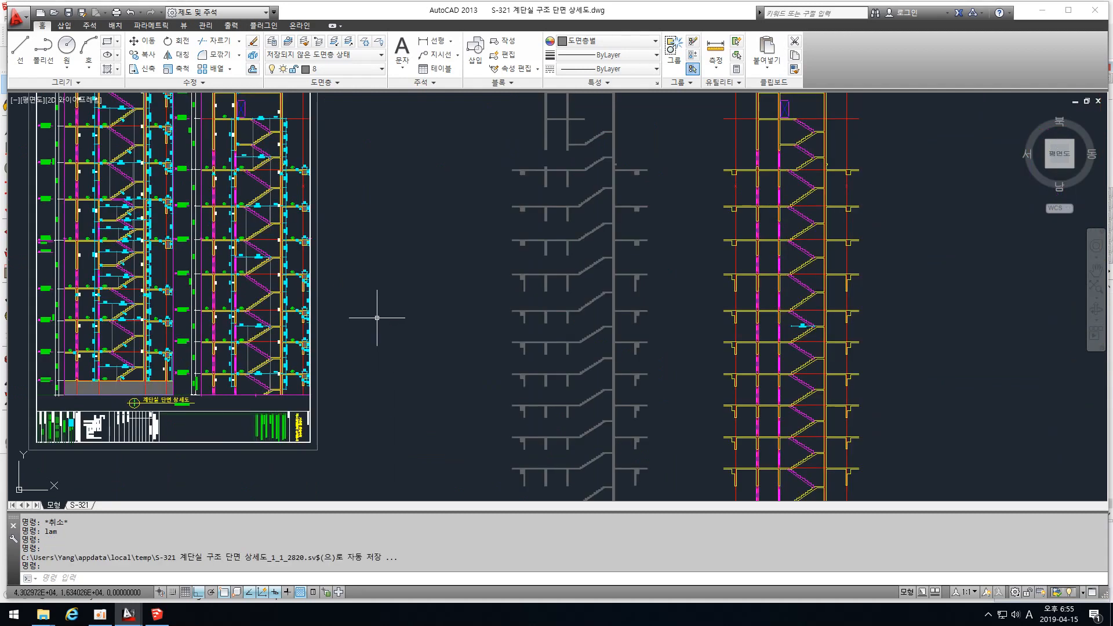
pyautogui.moveTo(377, 318); pyautogui.dragTo(384, 323, button='middle')
# Return to 코아 구조 평면도.dwg and examine the core area of the 5~20 floor plan sheet
pyautogui.hotkey('ctrl', 'Tab')
pyautogui.scroll(-10, 495, 303)
pyautogui.moveTo(325, 302); pyautogui.dragTo(639, 276, button='middle')
pyautogui.moveTo(270, 278); pyautogui.dragTo(763, 214, button='middle')
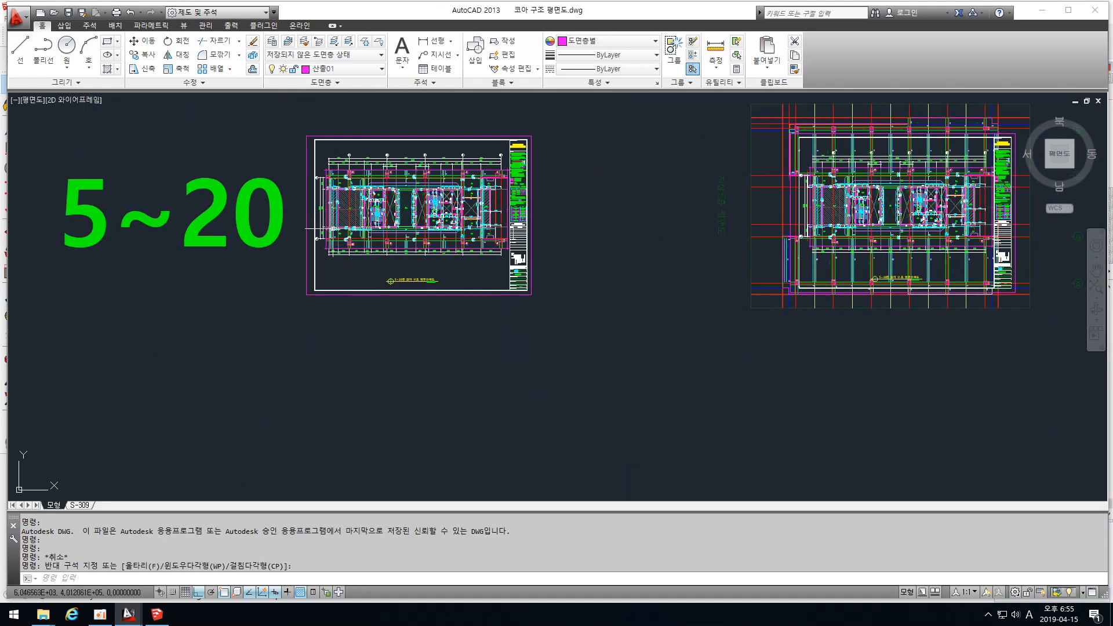
pyautogui.scroll(2, 329, 179)
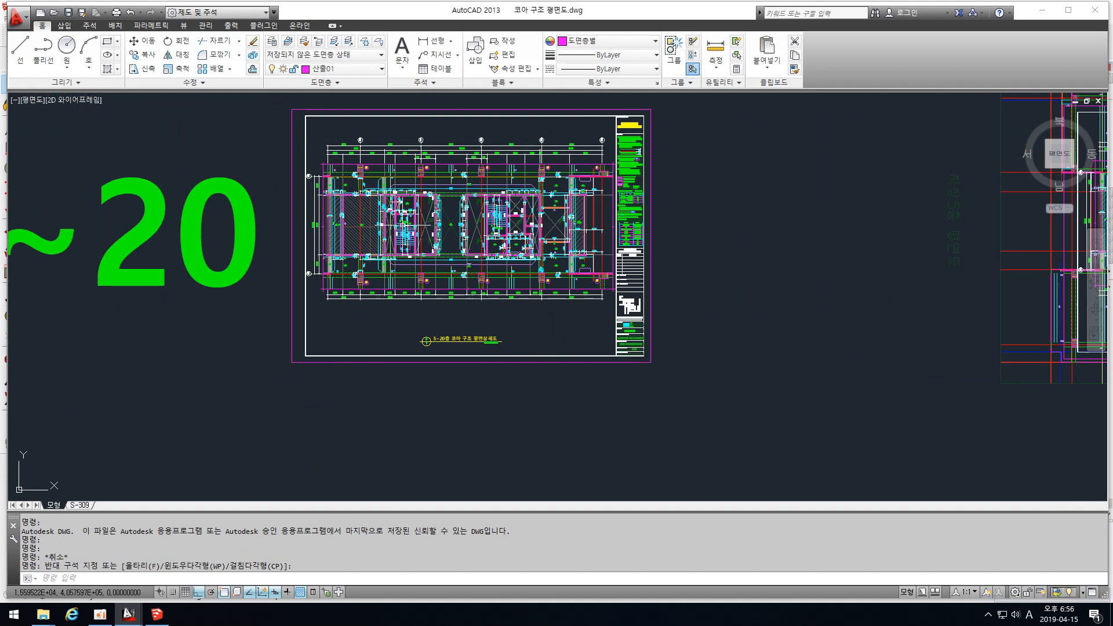
pyautogui.scroll(4, 404, 223)
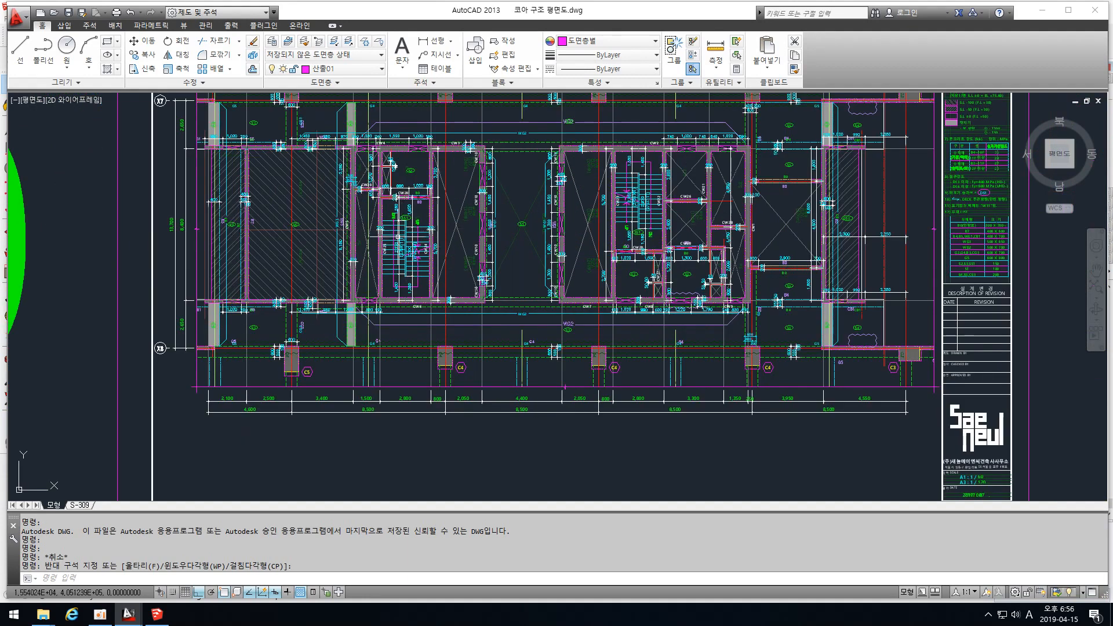
# Switch to S-321 계단실 구조 단면 상세도.dwg and examine the upper-floor stairwell sections from the roof down to floor 17
pyautogui.scroll(2, 409, 228)
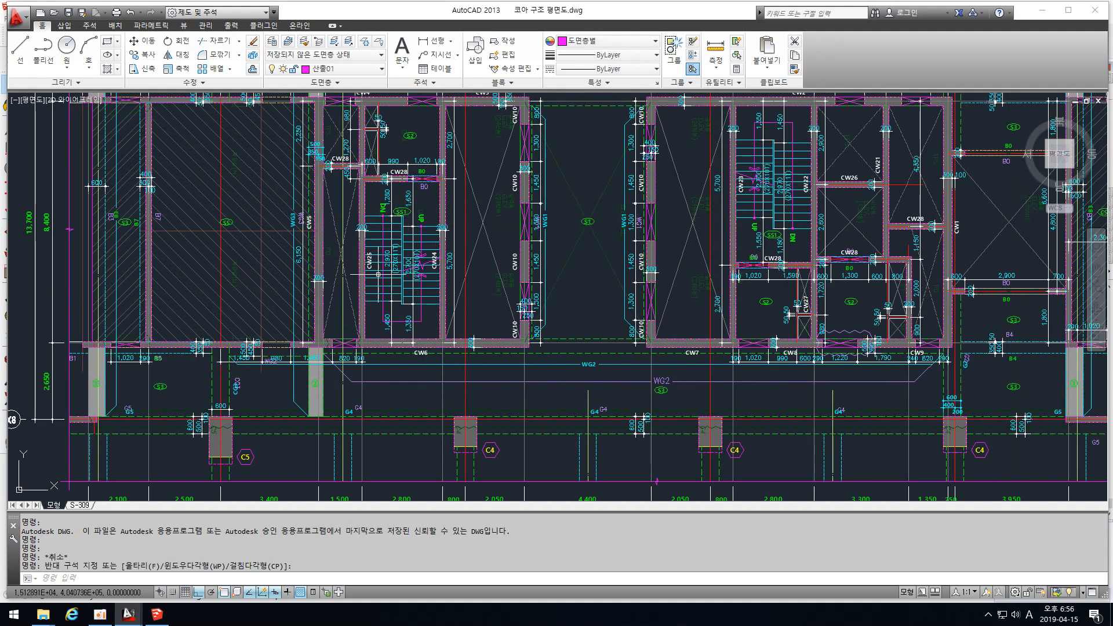
pyautogui.hotkey('ctrl', 'Tab')
pyautogui.moveTo(333, 278); pyautogui.dragTo(459, 268, button='middle')
pyautogui.scroll(4, 202, 242)
pyautogui.moveTo(205, 239)
pyautogui.mouseDown(button='middle')
pyautogui.moveTo(217, 209)
pyautogui.moveTo(221, 263)
pyautogui.mouseUp(button='middle')
pyautogui.moveTo(185, 165); pyautogui.dragTo(199, 198, button='middle')
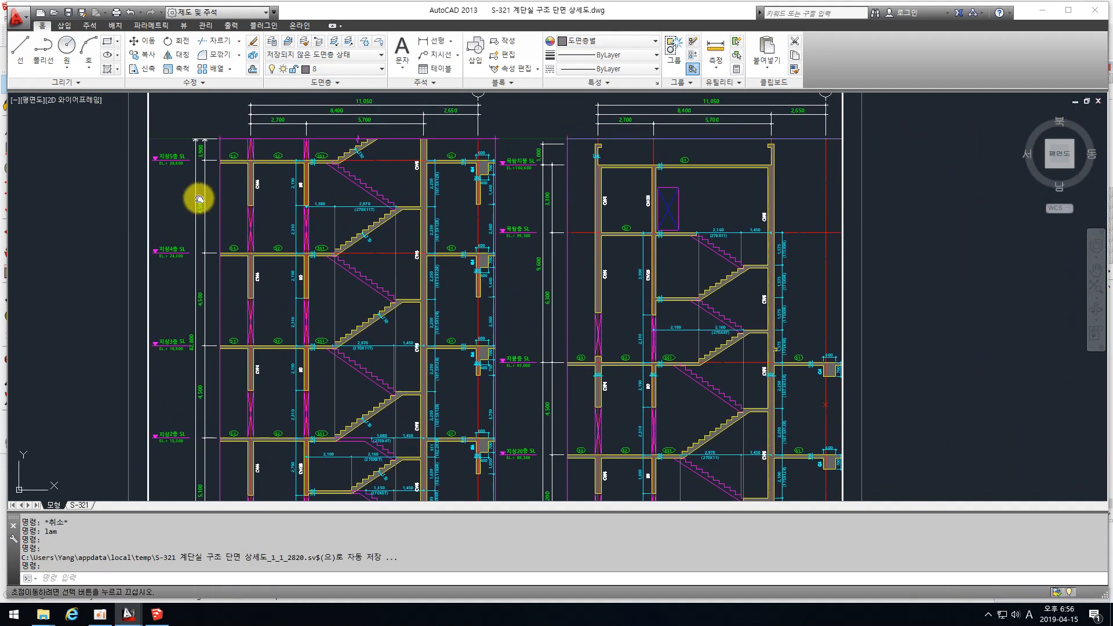
pyautogui.moveTo(316, 253); pyautogui.dragTo(234, 96, button='middle')
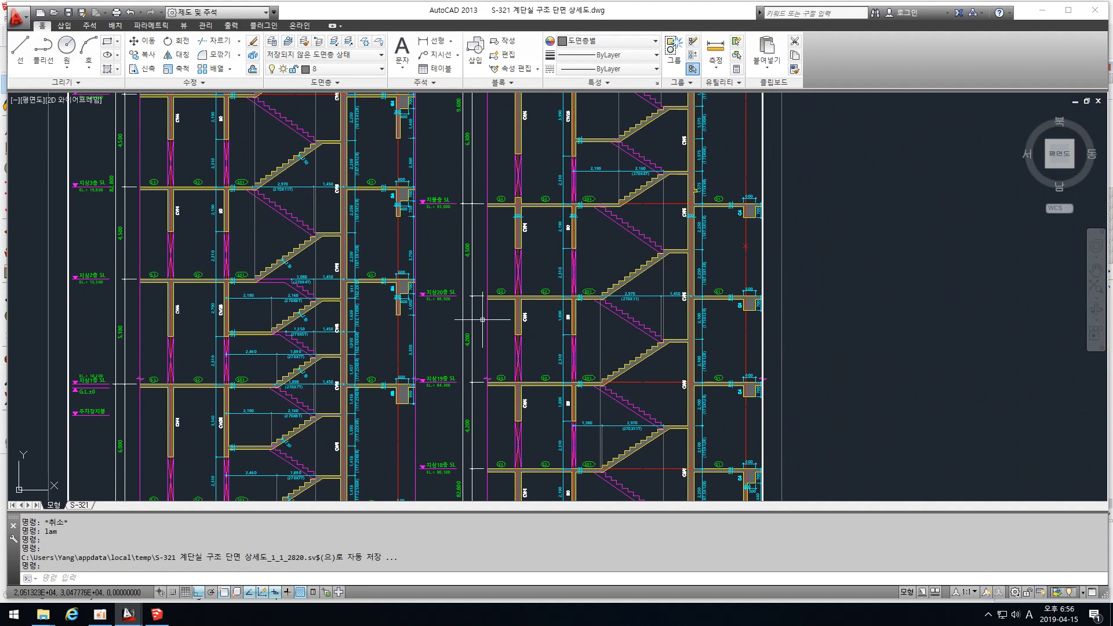
pyautogui.moveTo(485, 306); pyautogui.dragTo(413, 171, button='middle')
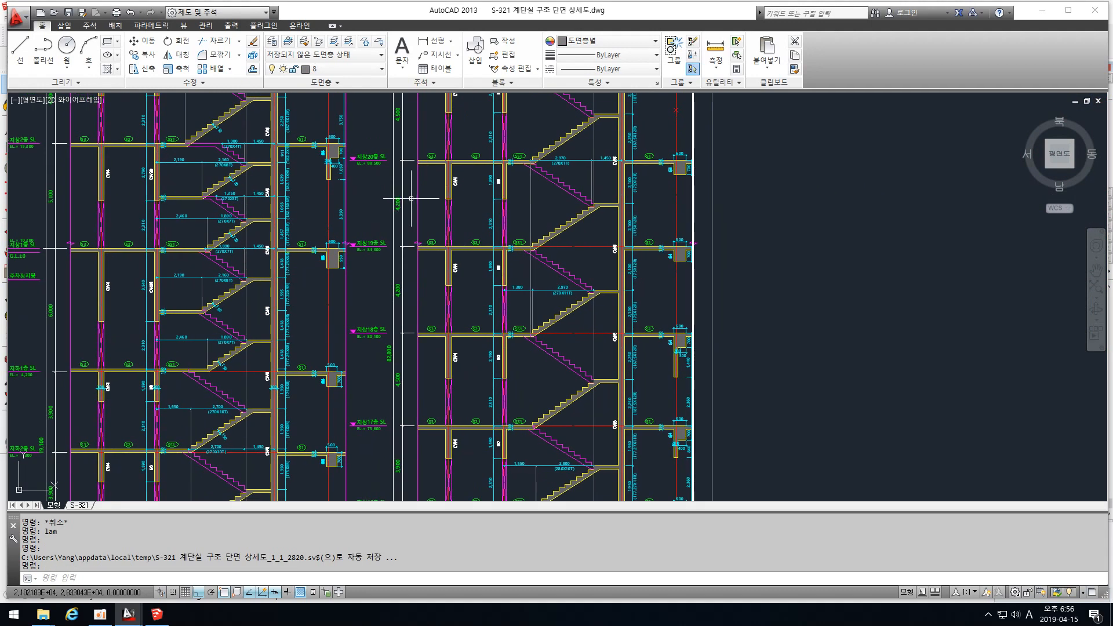
pyautogui.moveTo(408, 287)
pyautogui.mouseDown(button='middle')
pyautogui.moveTo(405, 169)
pyautogui.moveTo(415, 203)
pyautogui.mouseUp(button='middle')
# Examine the storey heights and riser dimensions of the stair flights between floors 16 and 18 in the section
pyautogui.scroll(4, 386, 243)
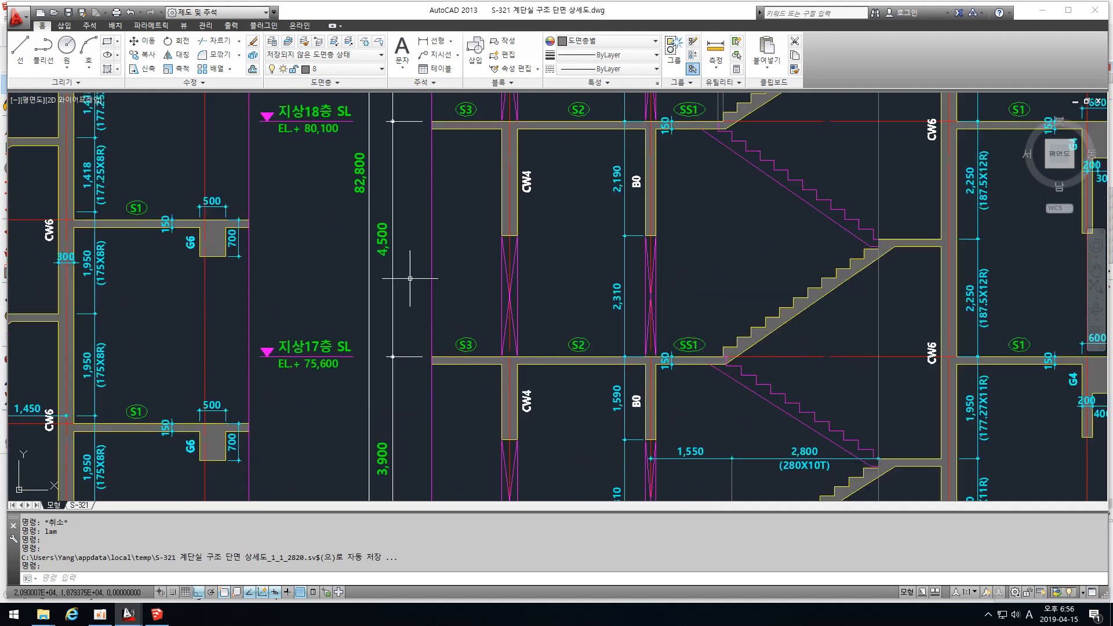
pyautogui.scroll(-2, 387, 232)
pyautogui.moveTo(404, 100); pyautogui.dragTo(396, 268, button='middle')
pyautogui.moveTo(382, 201); pyautogui.dragTo(375, 81, button='middle')
pyautogui.moveTo(378, 283)
pyautogui.mouseDown(button='middle')
pyautogui.moveTo(385, 195)
pyautogui.moveTo(392, 259)
pyautogui.mouseUp(button='middle')
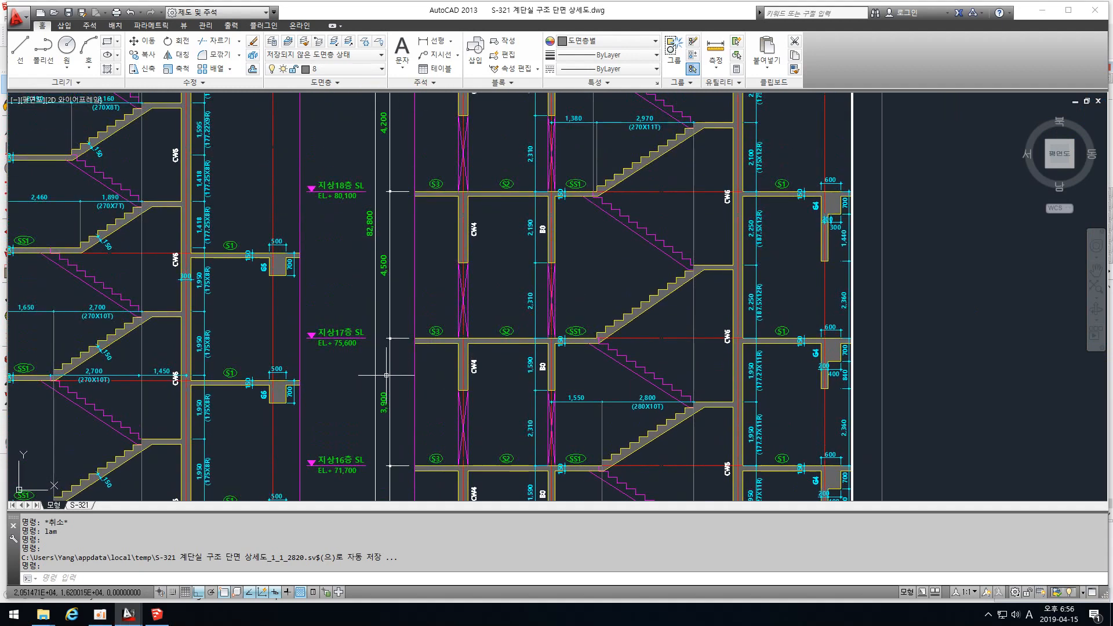
pyautogui.moveTo(392, 422); pyautogui.dragTo(372, 352, button='middle')
# Switch to 코아 구조 평면도.dwg and view the SS1 stair within the 5~20 floor core plan sheet
pyautogui.hotkey('ctrl', 'Tab')
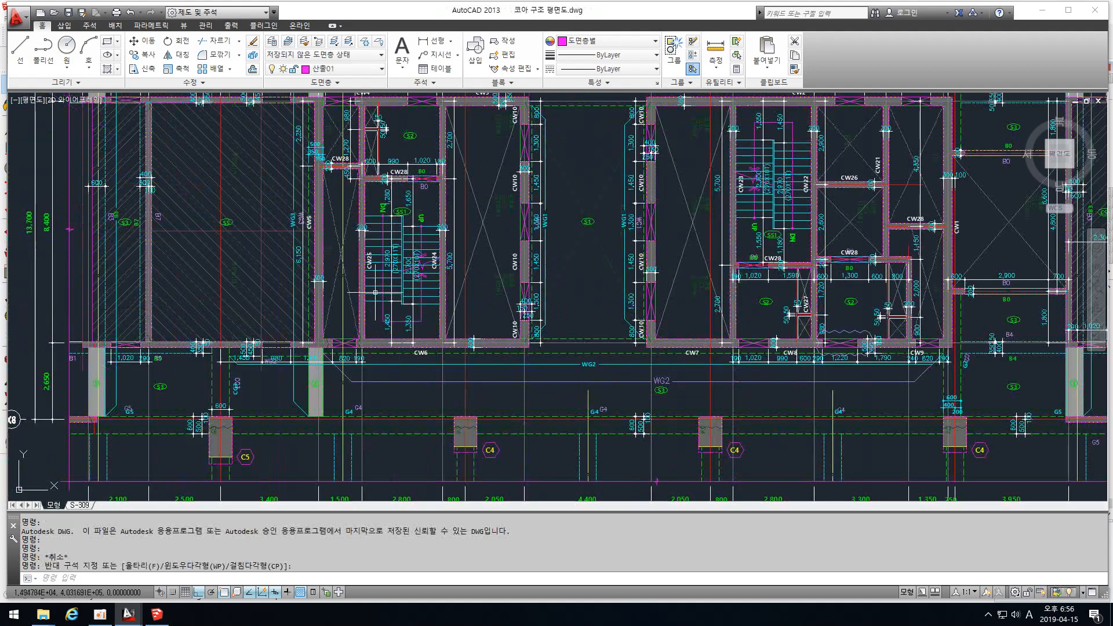
pyautogui.scroll(2, 397, 225)
pyautogui.scroll(-8, 430, 230)
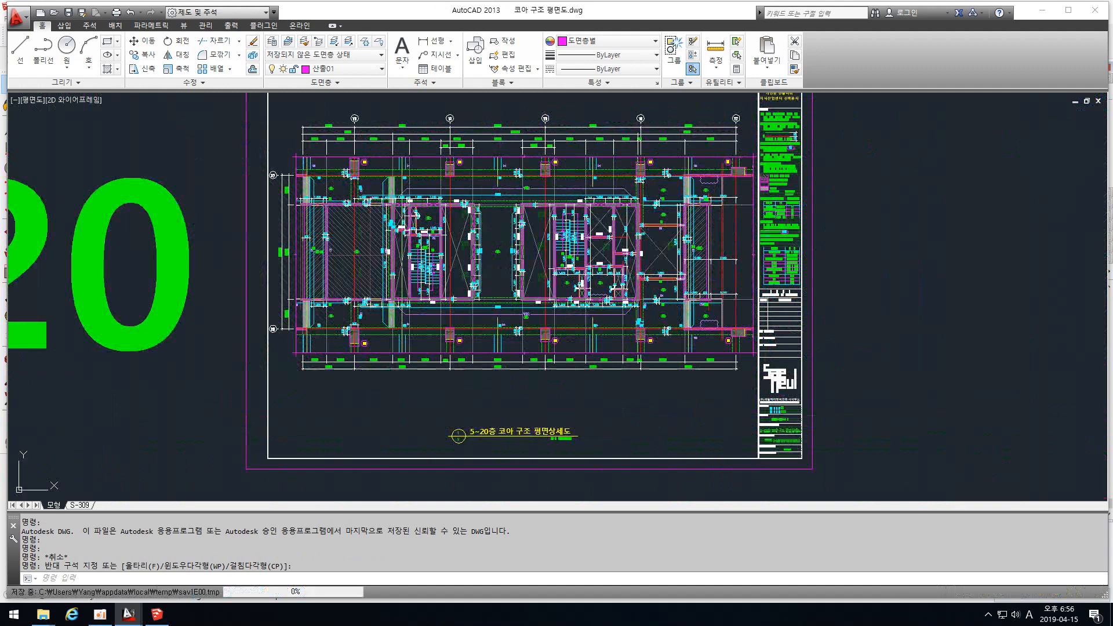
pyautogui.scroll(2, 431, 267)
# Switch back to the S-321 section and compare the 3,900, 4,500 and 4,200 storey heights between floors 16 and 19
pyautogui.hotkey('ctrl', 'Tab')
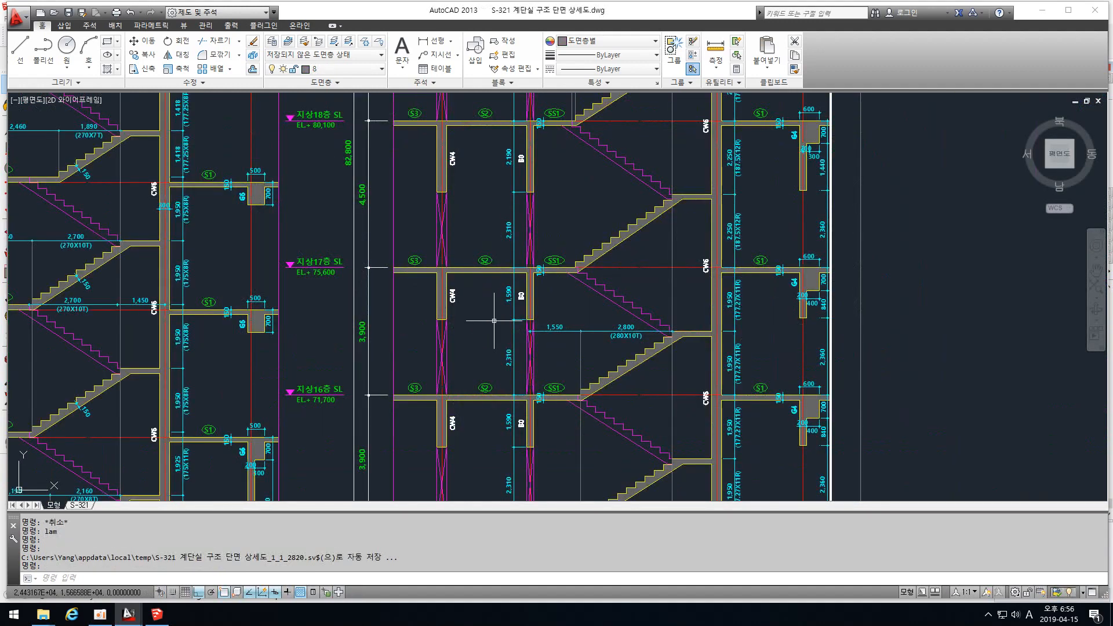
pyautogui.moveTo(494, 321); pyautogui.dragTo(387, 243, button='middle')
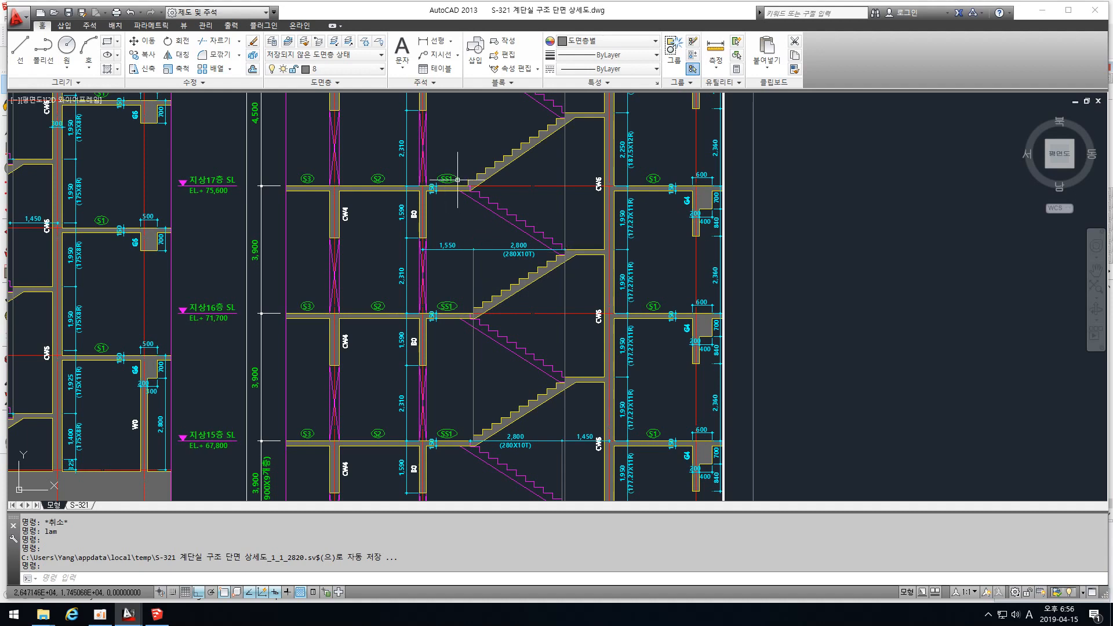
pyautogui.moveTo(457, 180); pyautogui.dragTo(490, 195, button='middle')
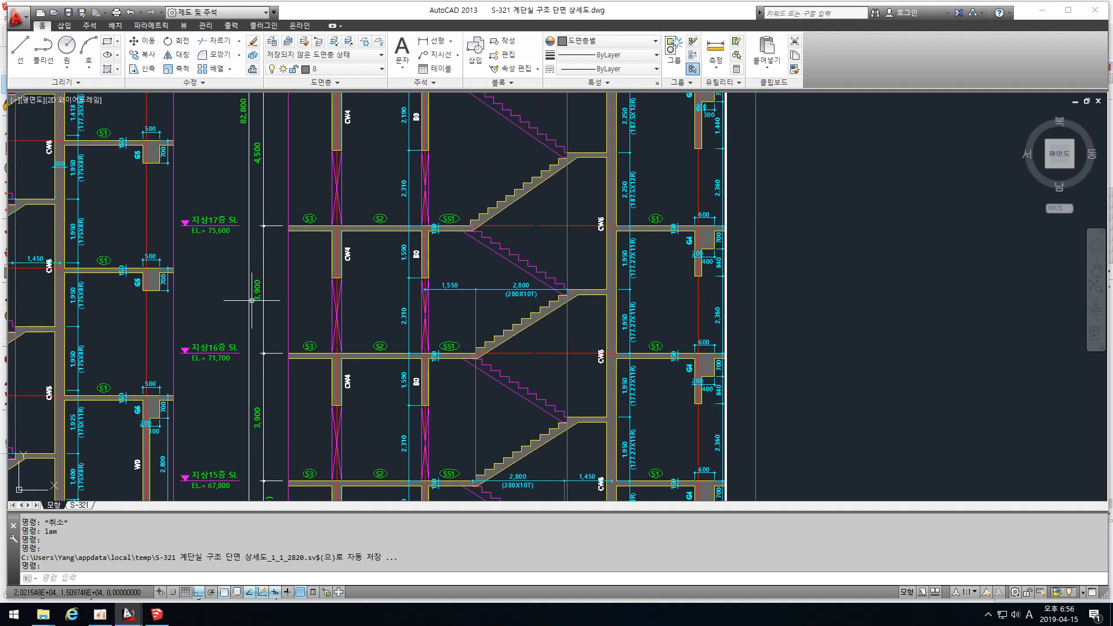
pyautogui.click(257, 278)
pyautogui.click(255, 151)
pyautogui.moveTo(287, 145); pyautogui.dragTo(291, 319, button='middle')
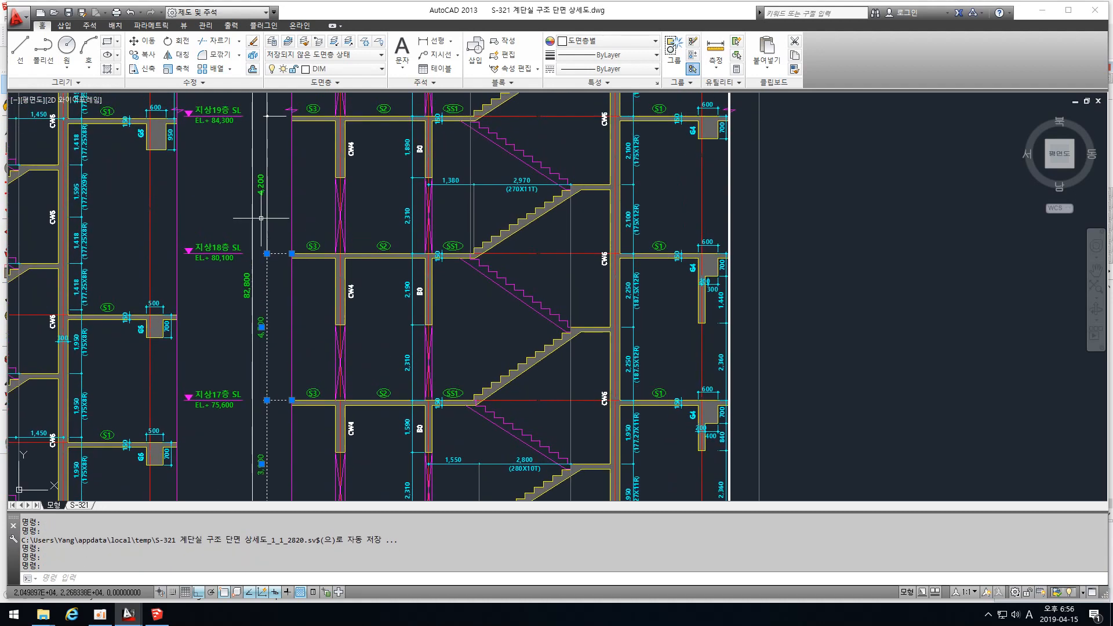
pyautogui.click(267, 193)
pyautogui.press('Escape')
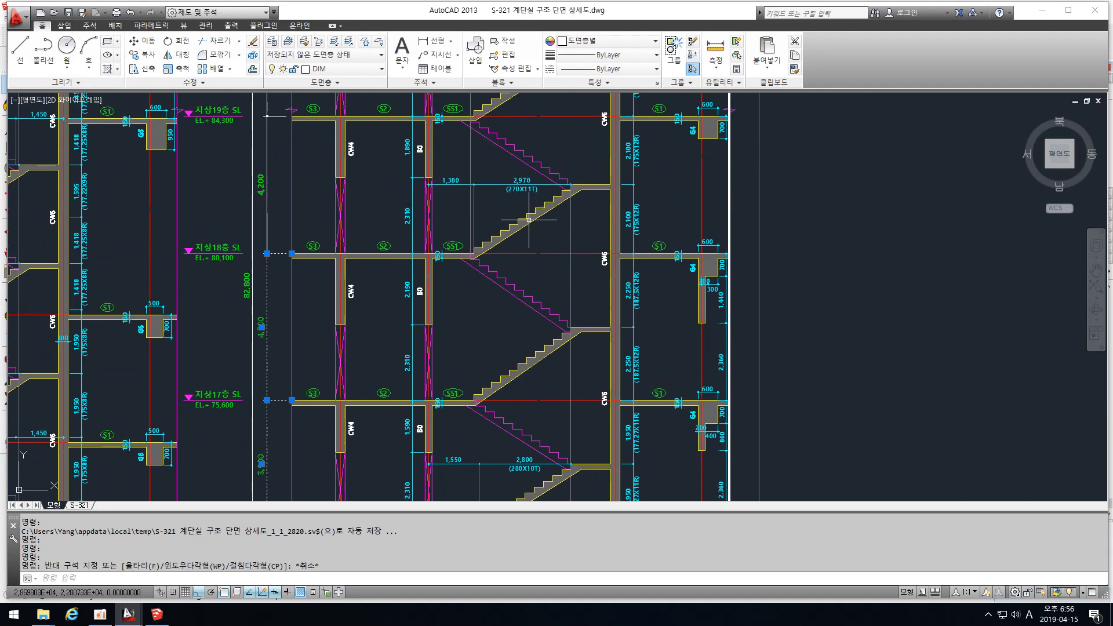
pyautogui.press('Escape')
pyautogui.moveTo(529, 266); pyautogui.dragTo(493, 267, button='middle')
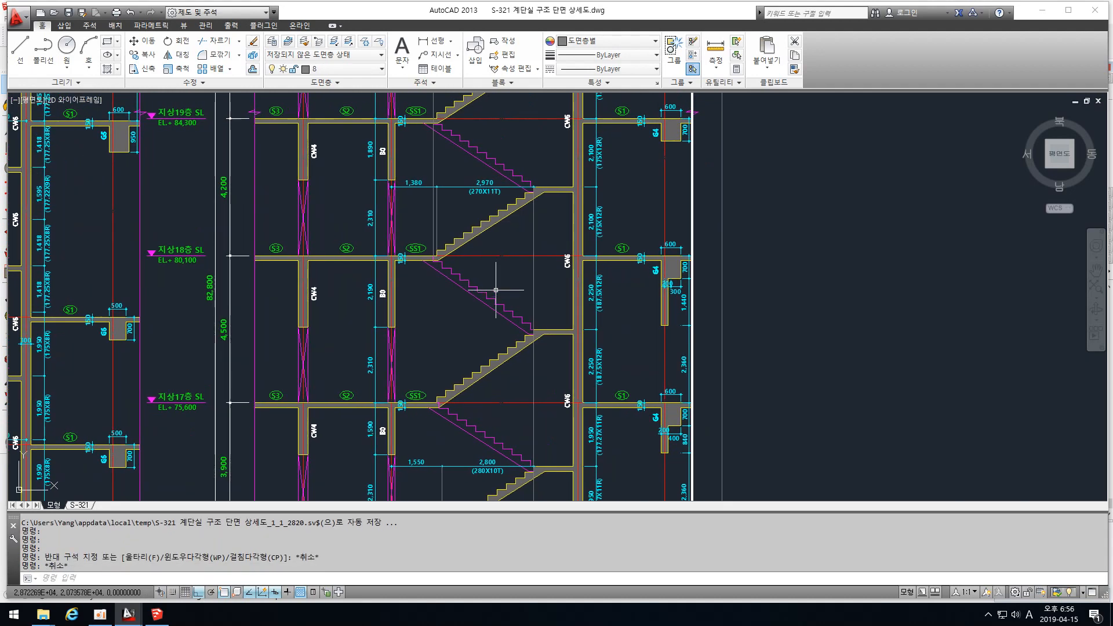
pyautogui.scroll(-4, 498, 261)
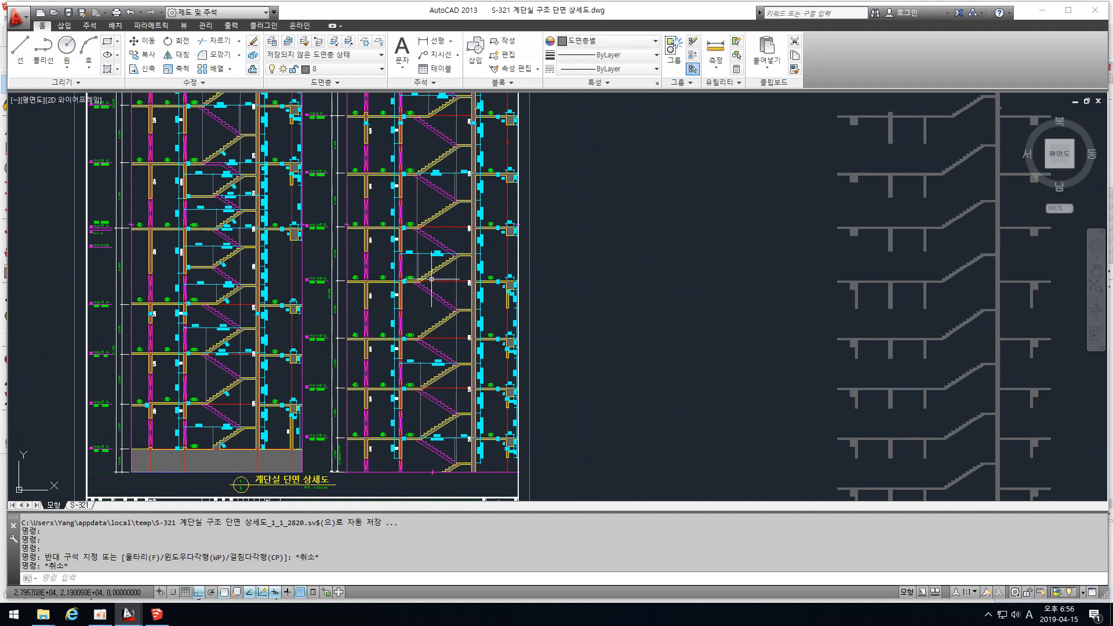
pyautogui.scroll(-4, 537, 291)
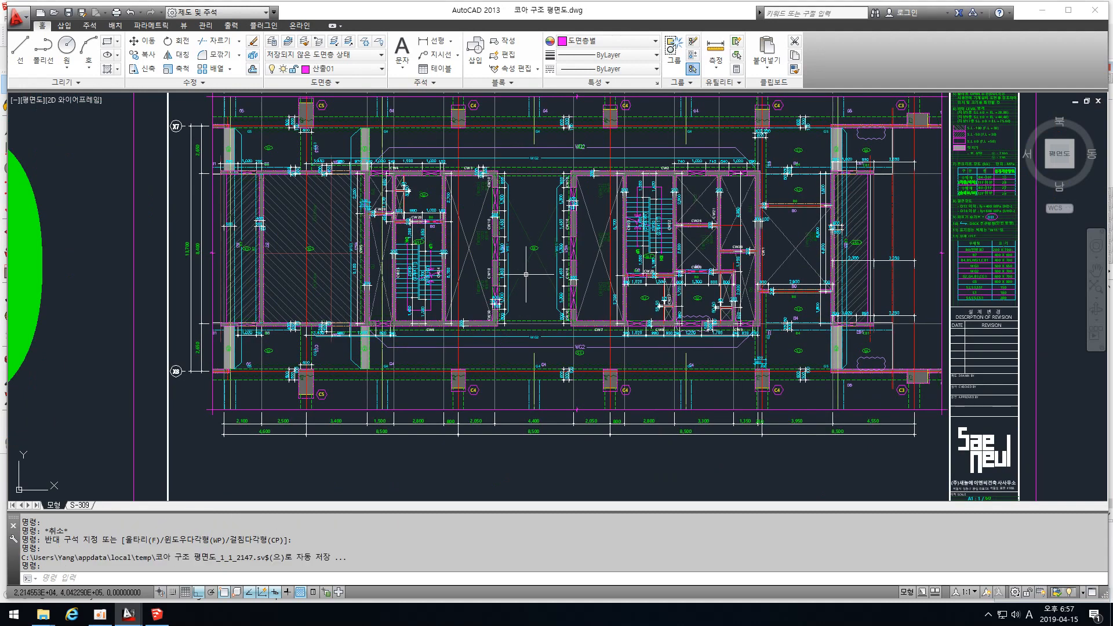
# Return to 코아 구조 평면도.dwg and examine the overlaid core plan drawn beside the 5~20 floor sheet
pyautogui.scroll(-5, 499, 266)
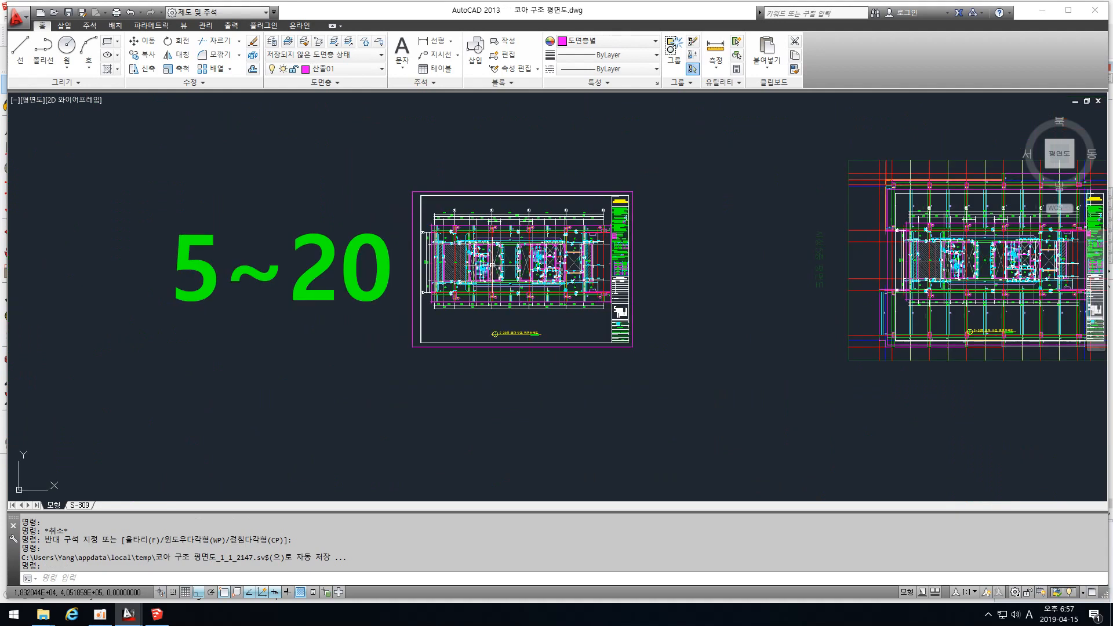
pyautogui.moveTo(472, 211); pyautogui.dragTo(426, 228, button='middle')
pyautogui.press('Escape')
pyautogui.press('Escape')
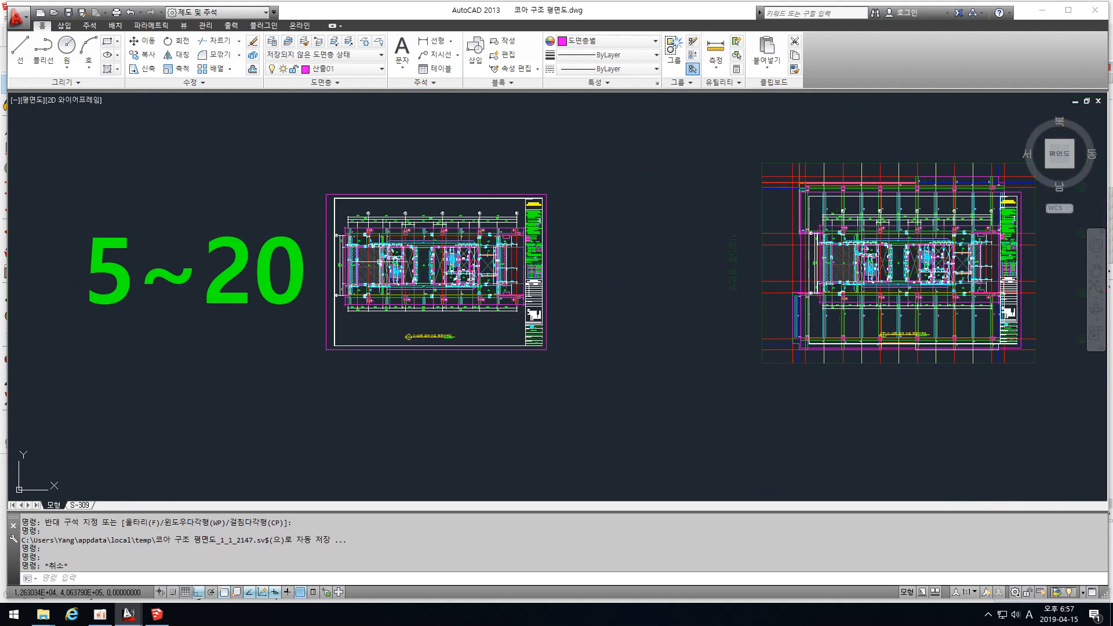
pyautogui.moveTo(894, 205); pyautogui.dragTo(495, 237, button='middle')
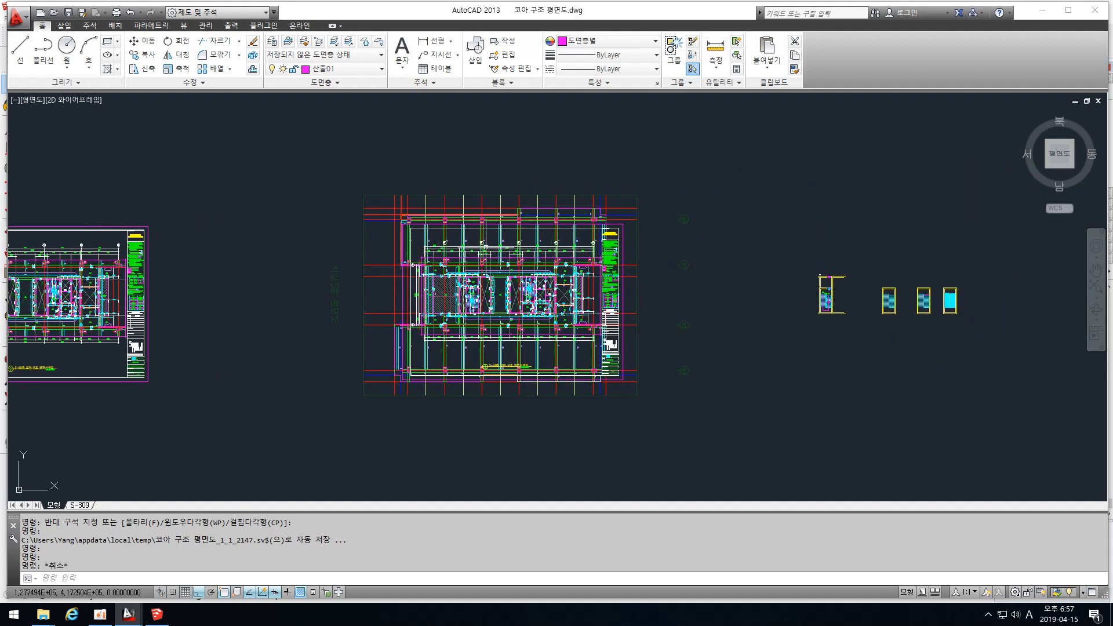
pyautogui.scroll(6, 473, 296)
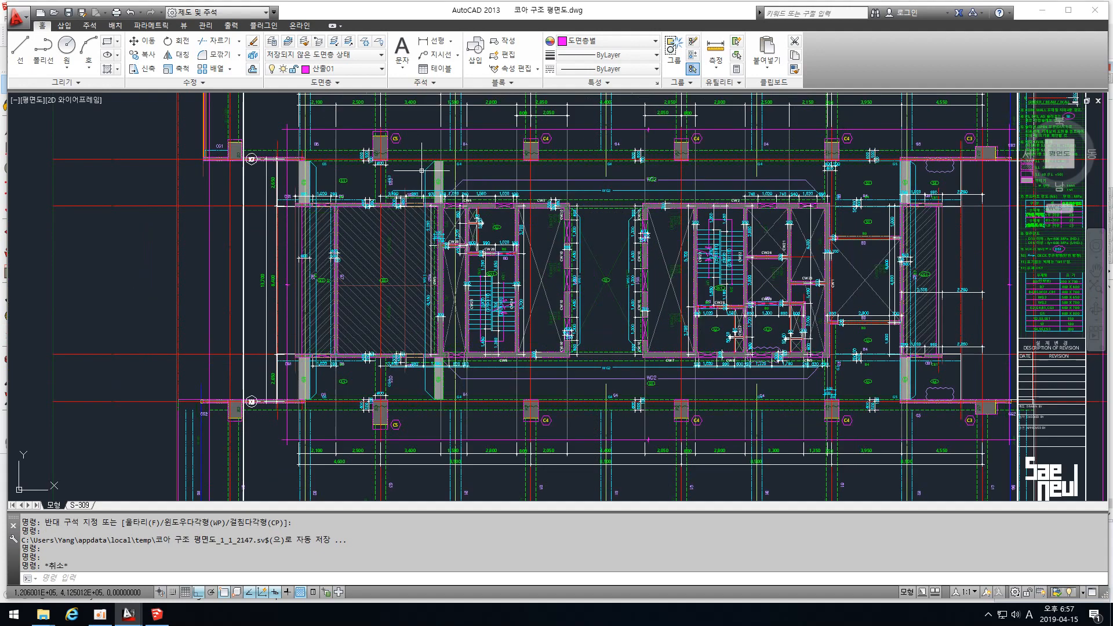
pyautogui.click(409, 171)
pyautogui.press('Escape')
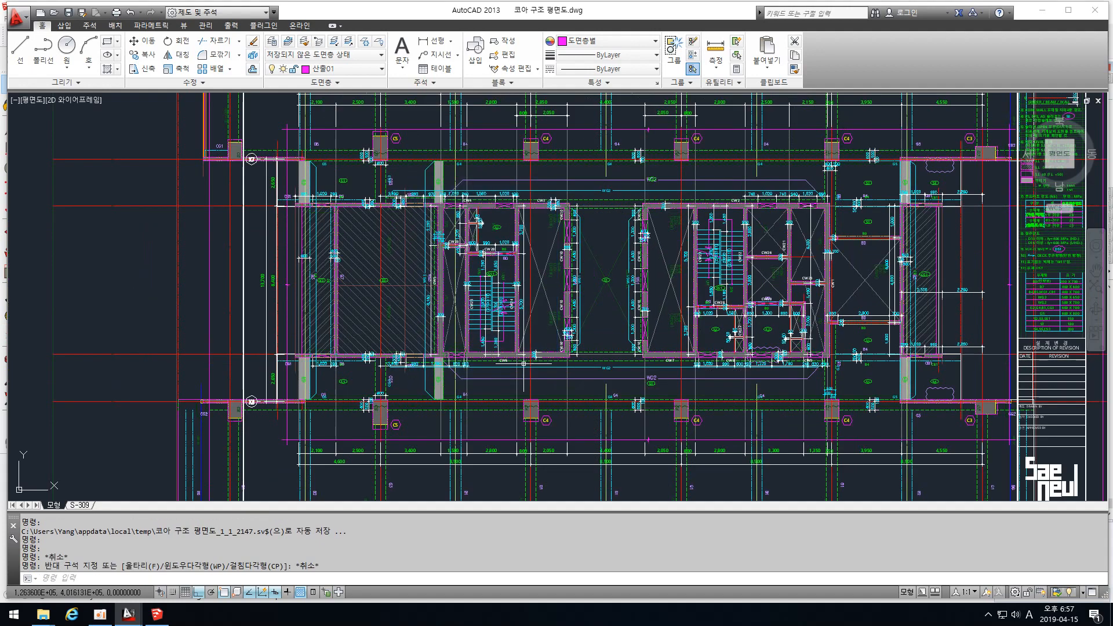
# Locate the simplified stair plans extracted beside the overlaid core plan and view them up close
pyautogui.scroll(-6, 393, 285)
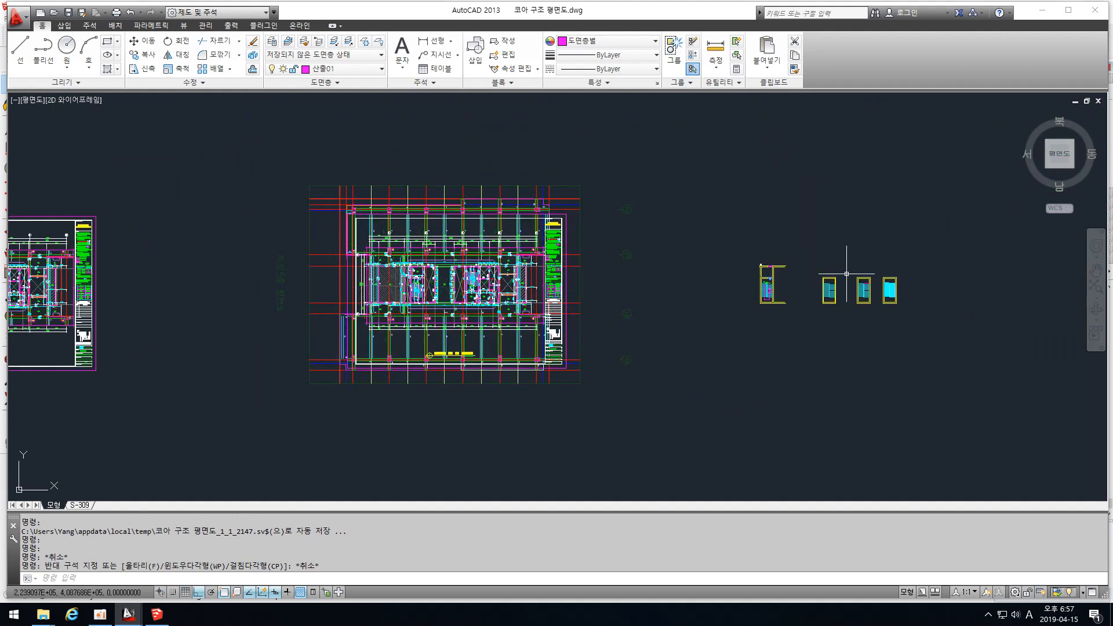
pyautogui.scroll(4, 915, 291)
pyautogui.moveTo(634, 267)
pyautogui.mouseDown(button='middle')
pyautogui.moveTo(643, 273)
pyautogui.moveTo(531, 273)
pyautogui.mouseUp(button='middle')
pyautogui.scroll(2, 441, 242)
pyautogui.scroll(2, 439, 267)
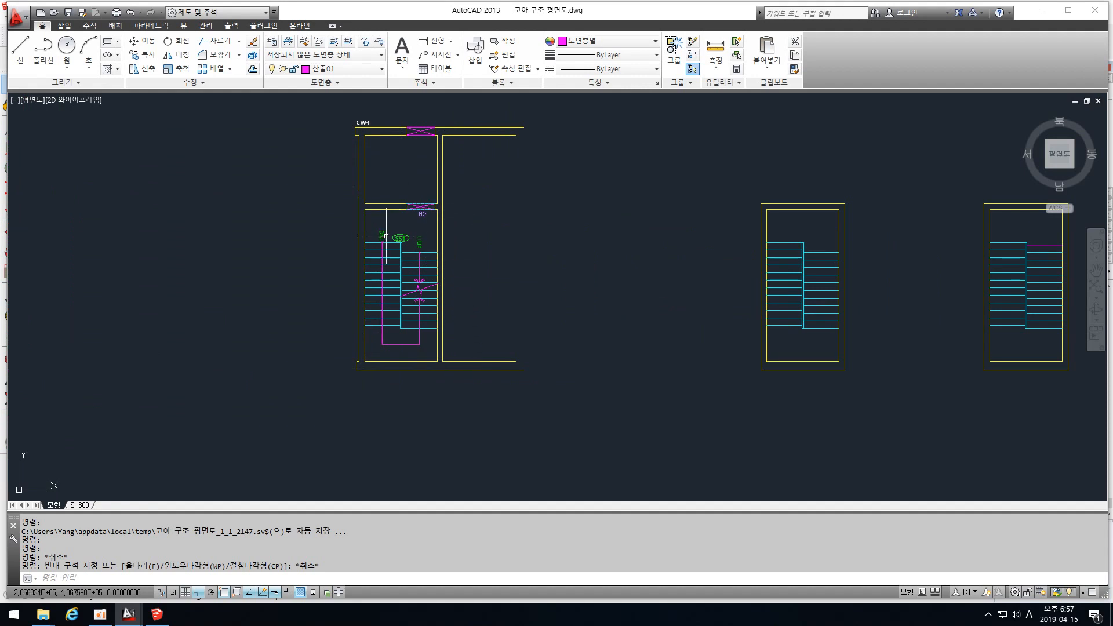
# Highlight the SS1 stair area and the west wall lines of the first extracted stair plan, leaving nothing selected
pyautogui.click(430, 350)
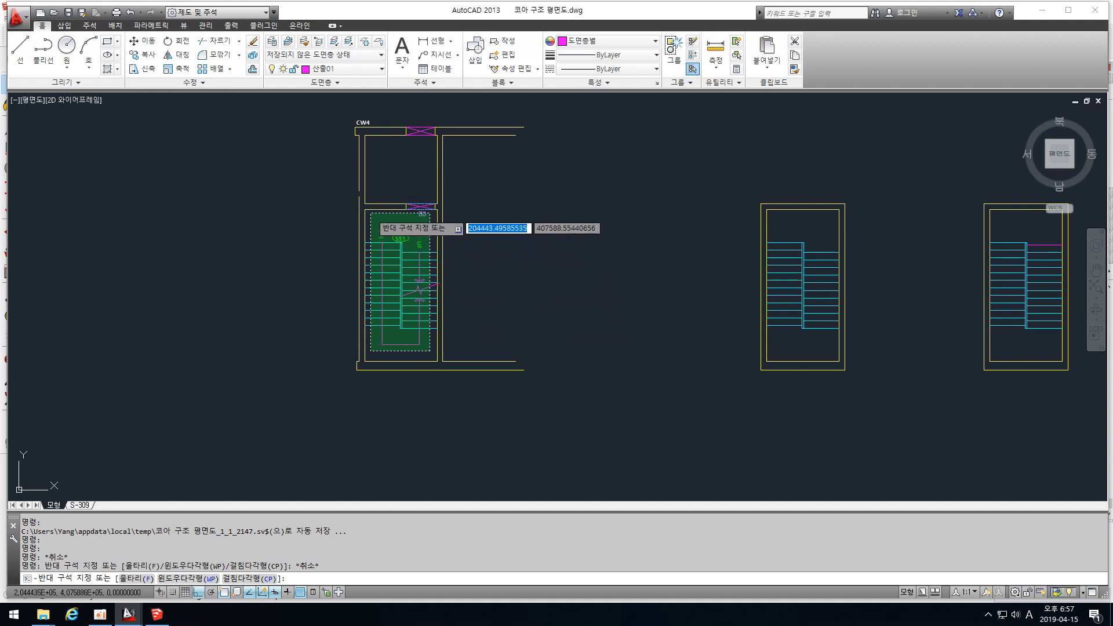
pyautogui.press('Escape')
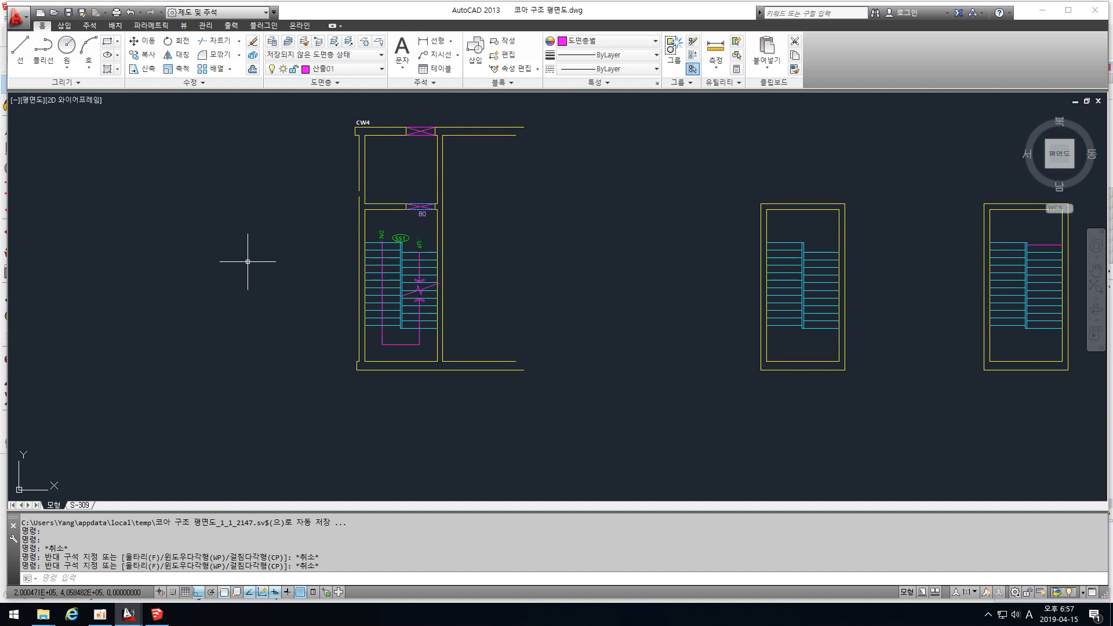
pyautogui.click(360, 240)
pyautogui.click(295, 273)
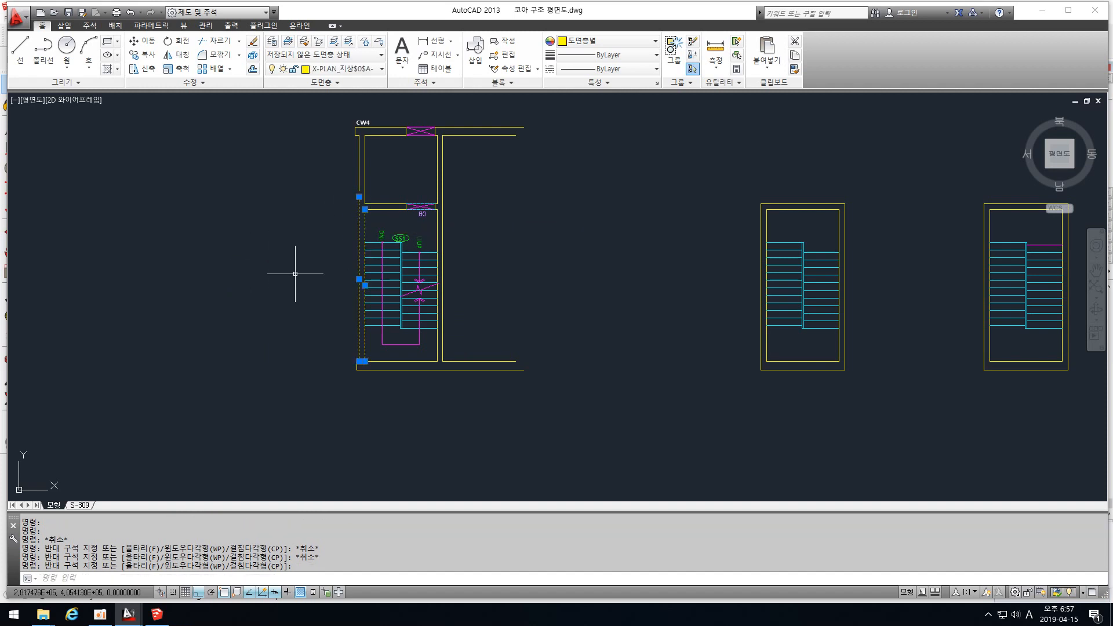
pyautogui.press('Escape')
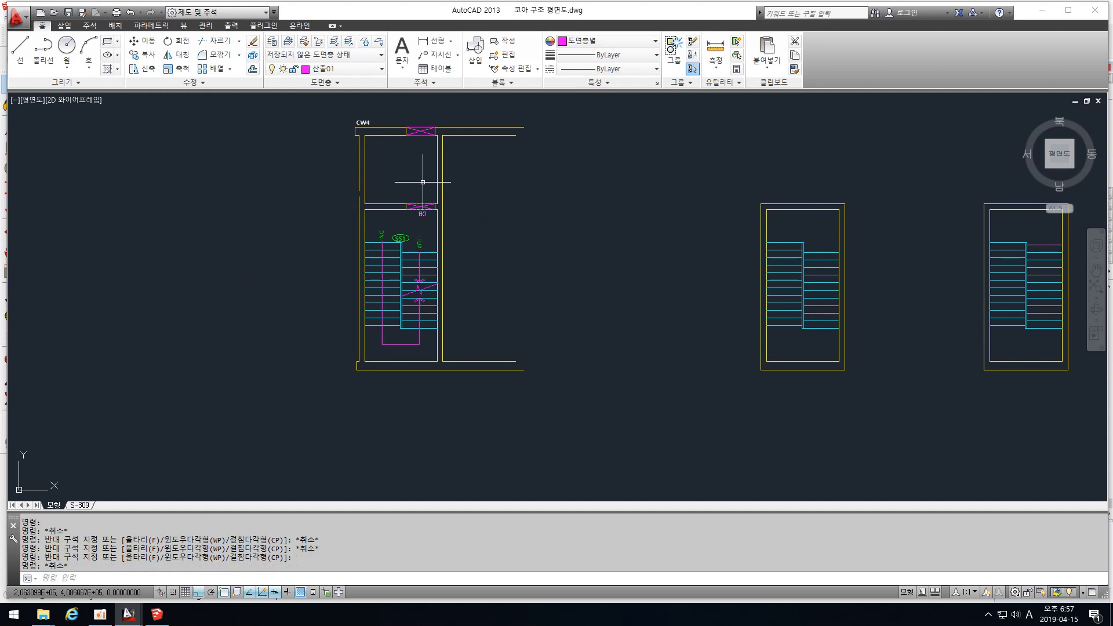
# Highlight the SS1 stair flights together with their arrows and labels in the first extracted plan, leaving nothing selected
pyautogui.click(431, 355)
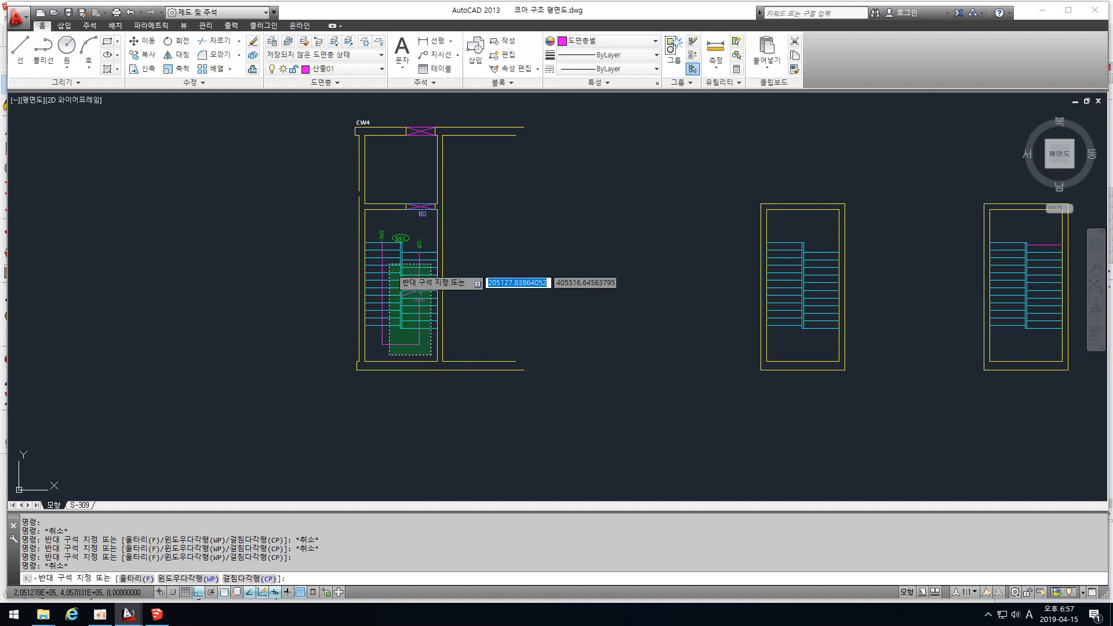
pyautogui.click(368, 220)
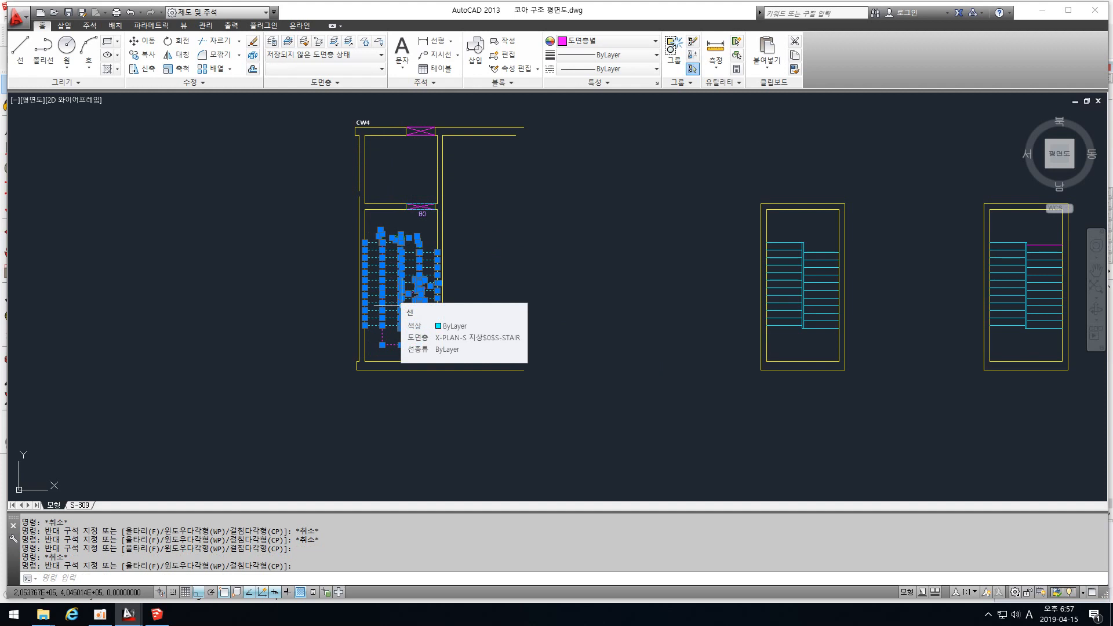
pyautogui.press('Escape')
pyautogui.click(429, 357)
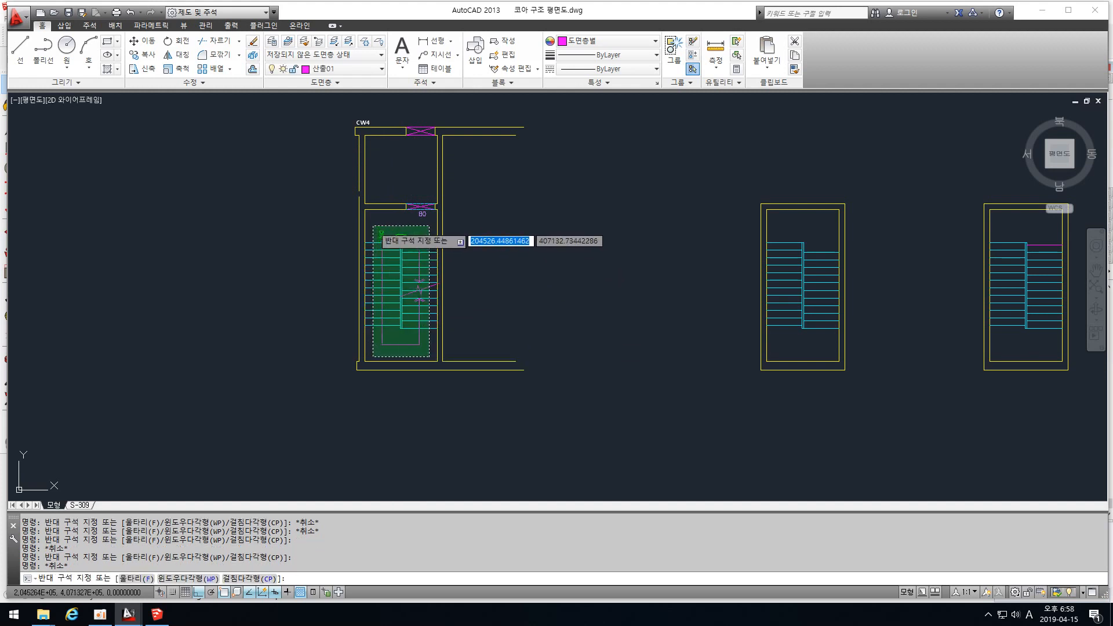
pyautogui.click(373, 226)
pyautogui.press('Escape')
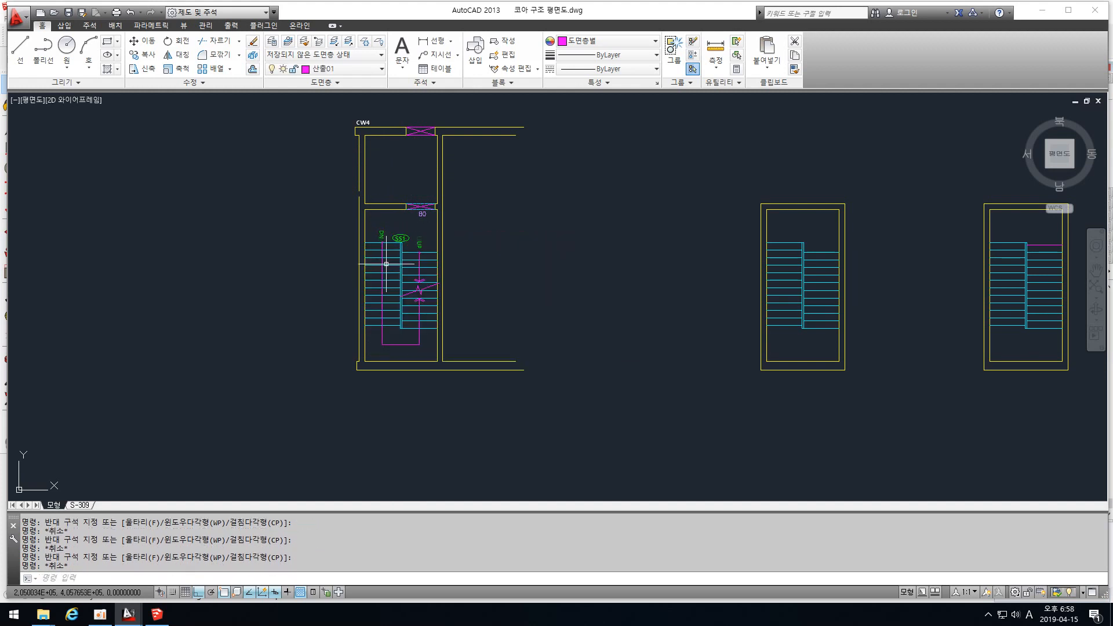
# Highlight the east and south wall lines enclosing the stair in the first extracted plan, leaving nothing selected
pyautogui.click(589, 248)
pyautogui.click(423, 219)
pyautogui.press('Escape')
pyautogui.click(390, 377)
pyautogui.click(364, 364)
pyautogui.press('Escape')
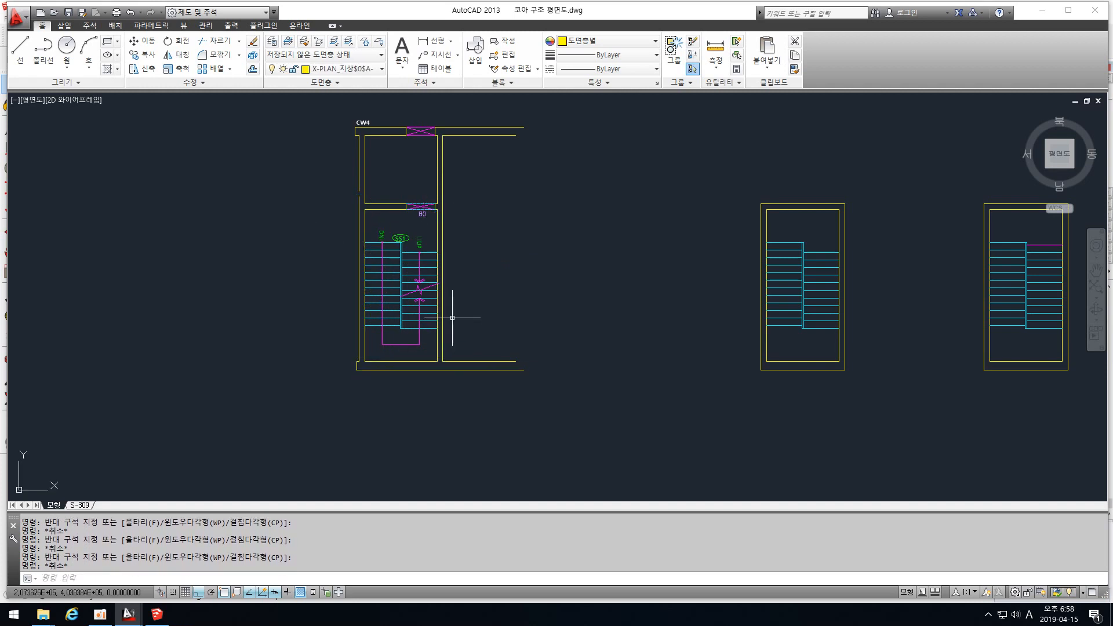
pyautogui.click(456, 240)
pyautogui.click(436, 223)
pyautogui.press('Escape')
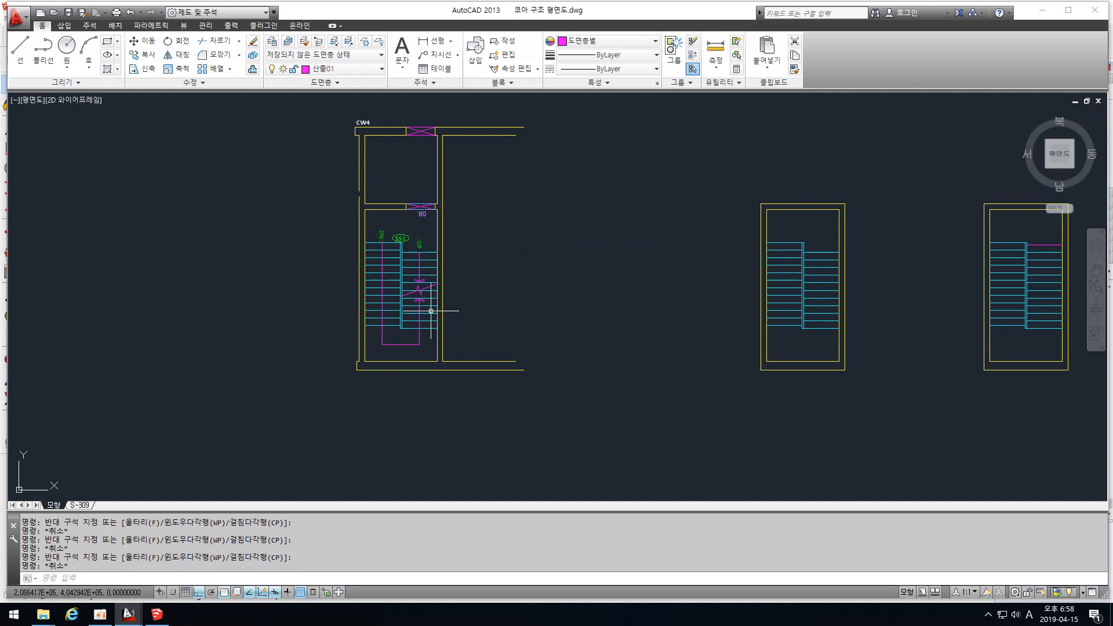
pyautogui.click(448, 231)
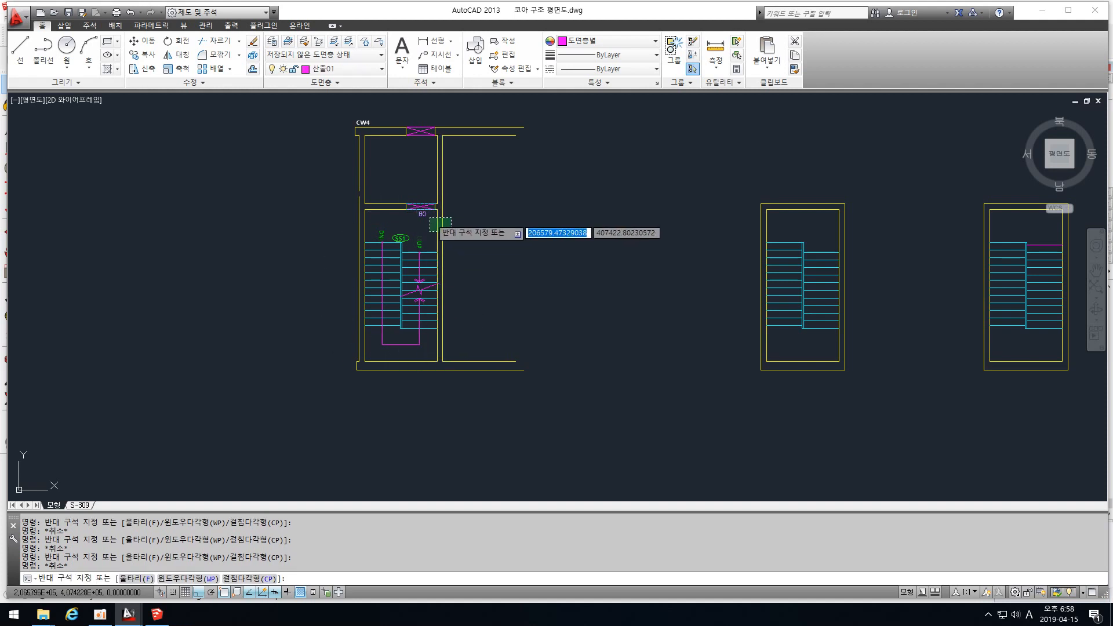
pyautogui.click(429, 218)
pyautogui.press('Escape')
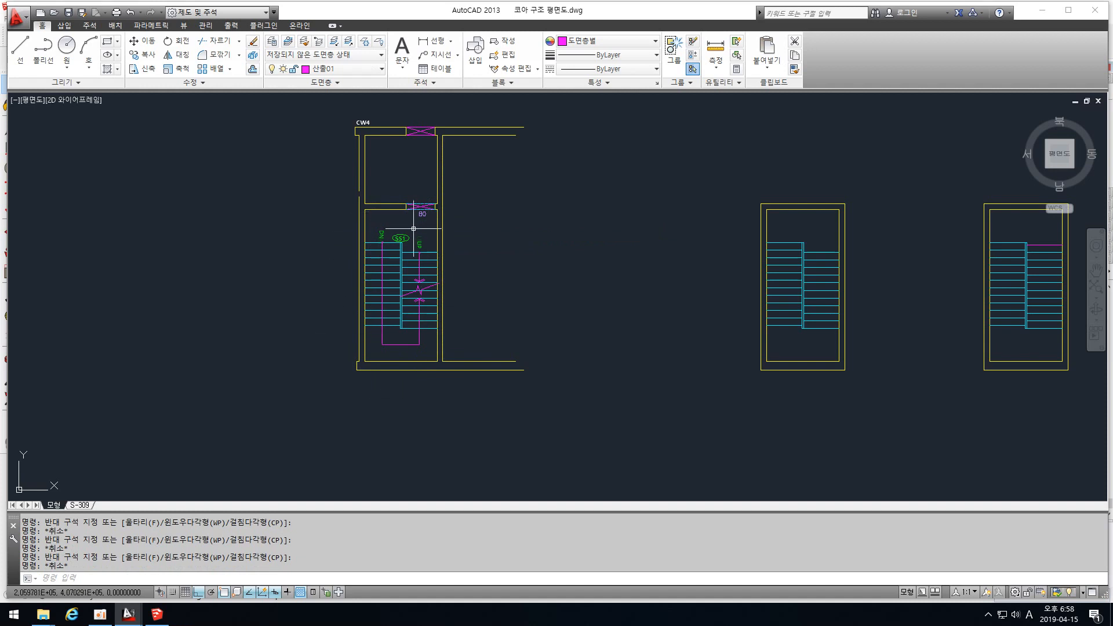
# Highlight the SS1 stair in the first extracted plan with nothing left selected, and inspect the simplified stair plans beside it
pyautogui.click(431, 352)
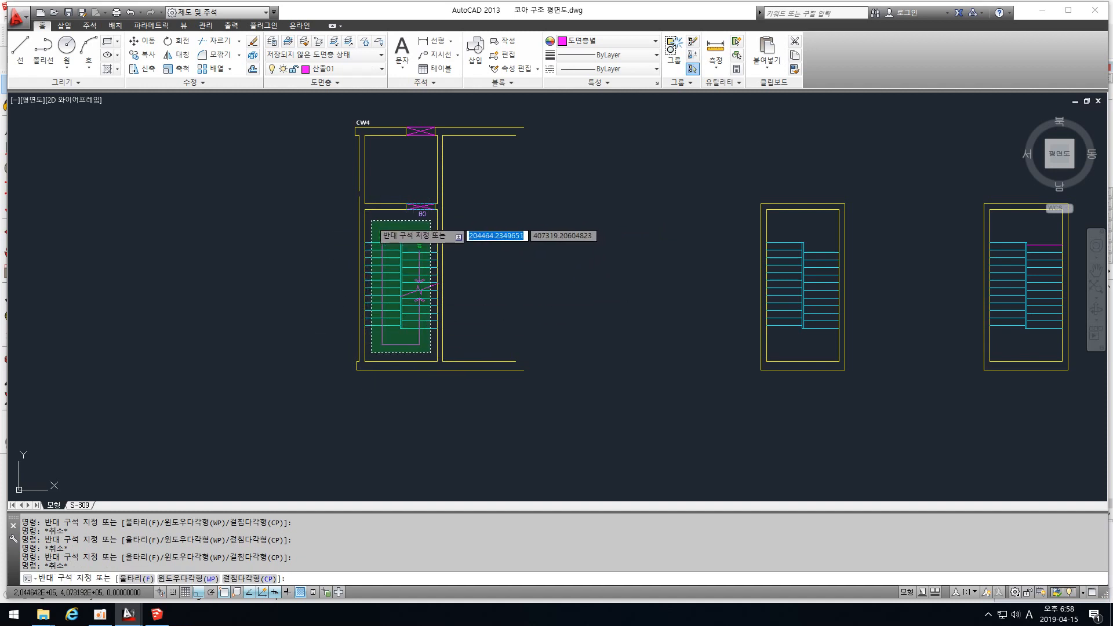
pyautogui.click(372, 221)
pyautogui.press('Escape')
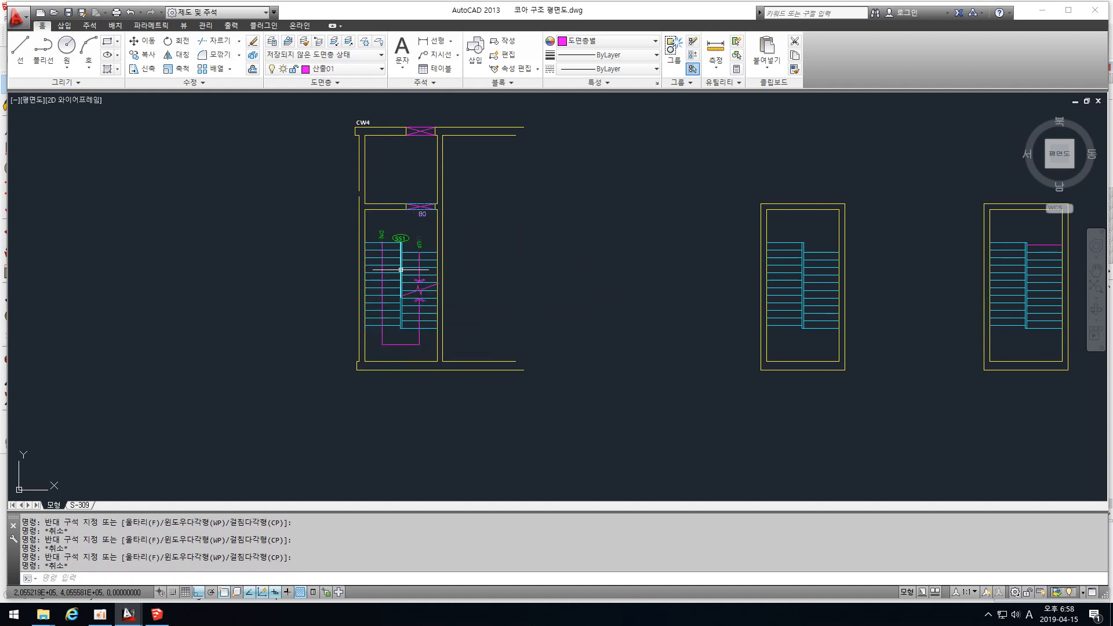
pyautogui.scroll(2, 626, 269)
pyautogui.scroll(-4, 626, 268)
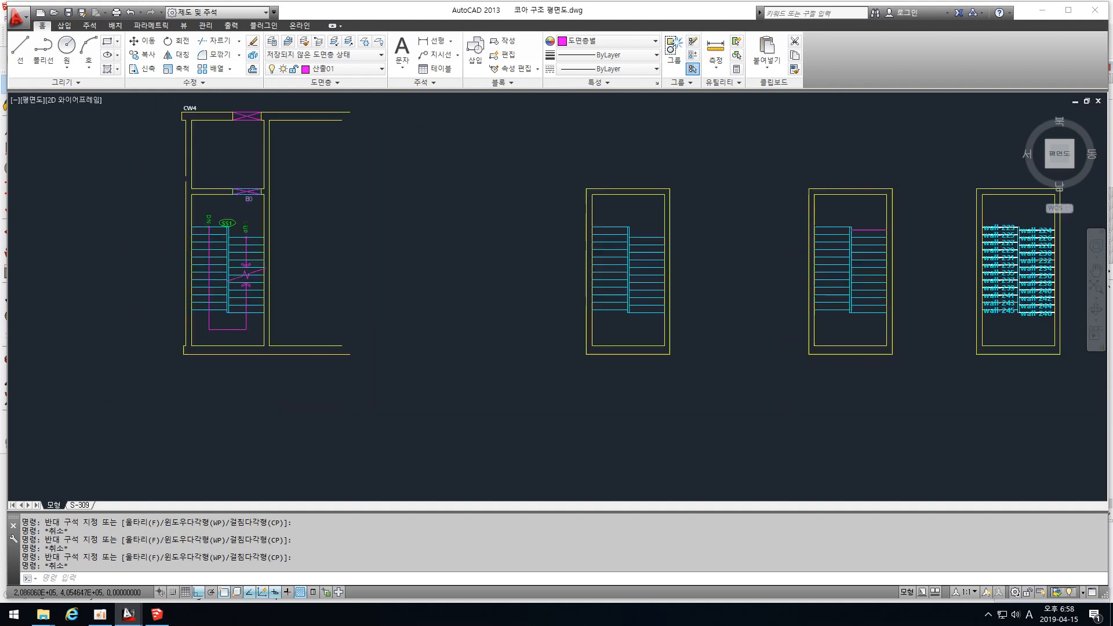
pyautogui.scroll(2, 540, 249)
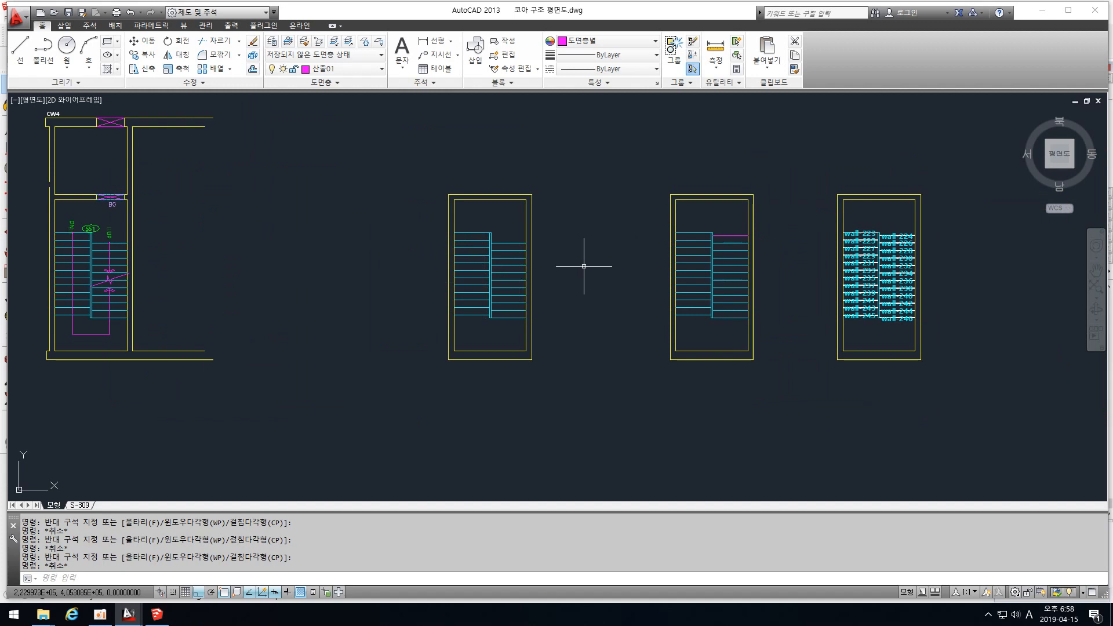
pyautogui.scroll(2, 720, 246)
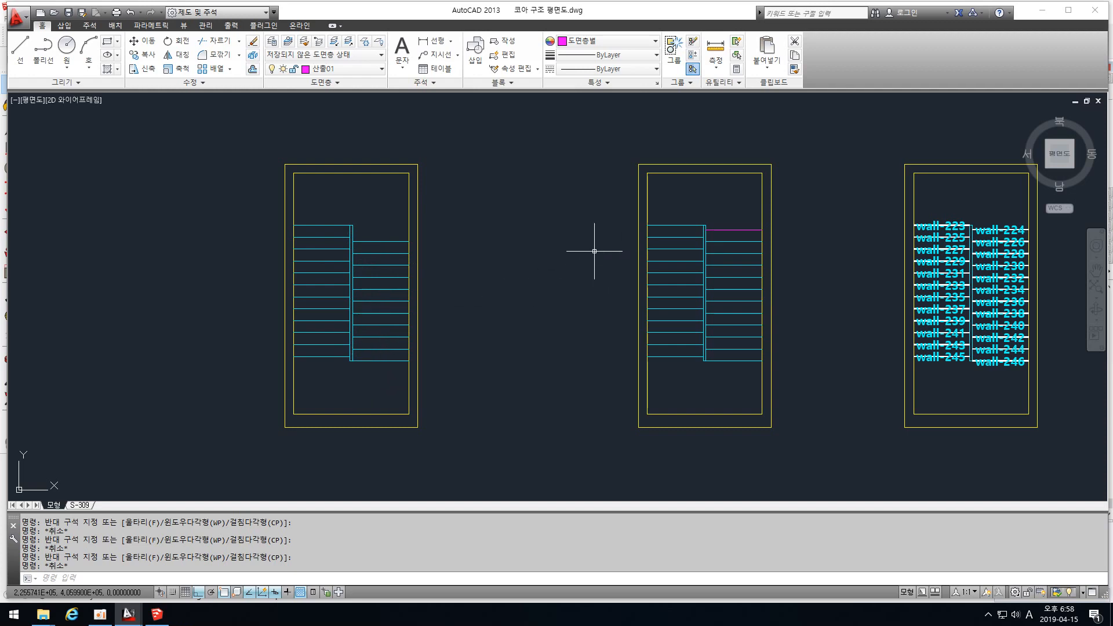
# Inspect the 16th to 18th floor stairs in the S-321 stairwell section drawing and return to the simplified stair plans
pyautogui.hotkey('ctrl', 'Tab')
pyautogui.scroll(4, 487, 275)
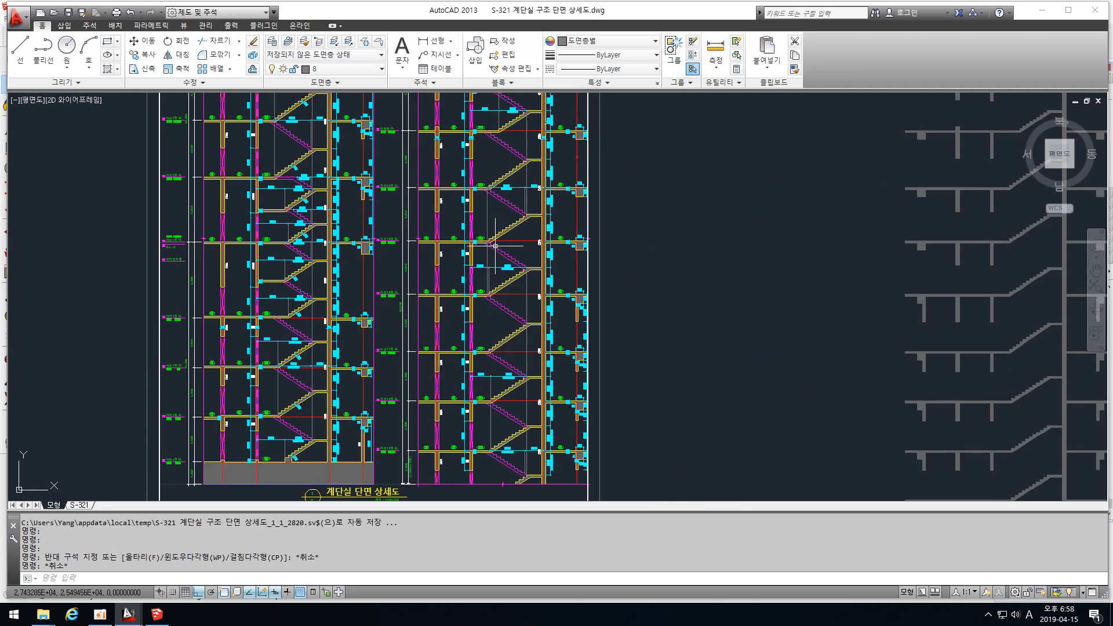
pyautogui.scroll(3, 505, 276)
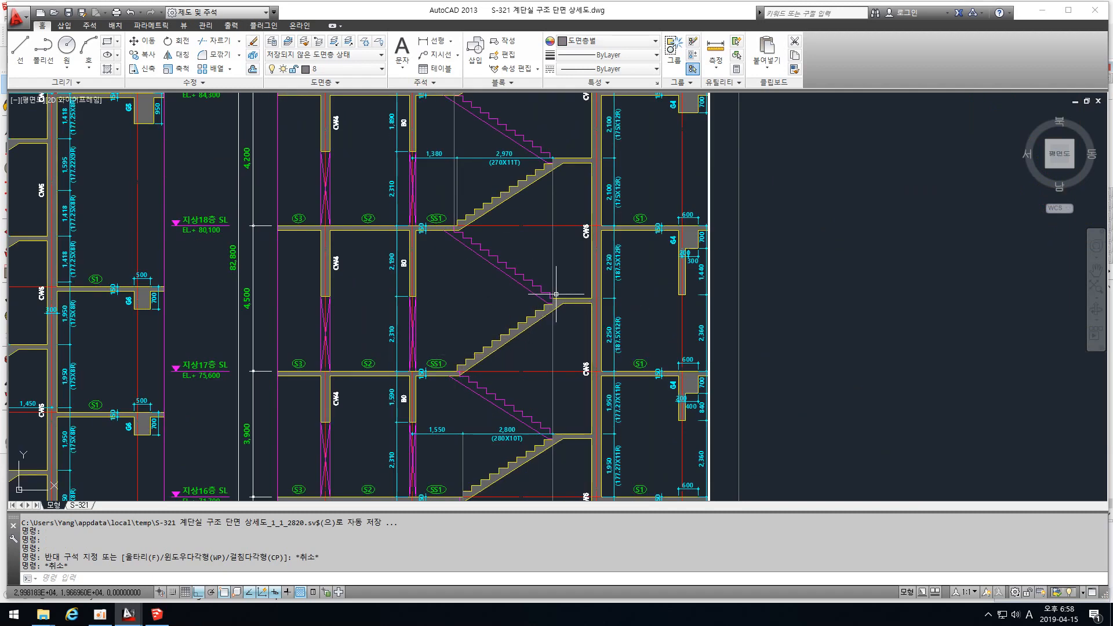
pyautogui.hotkey('ctrl', 'Tab')
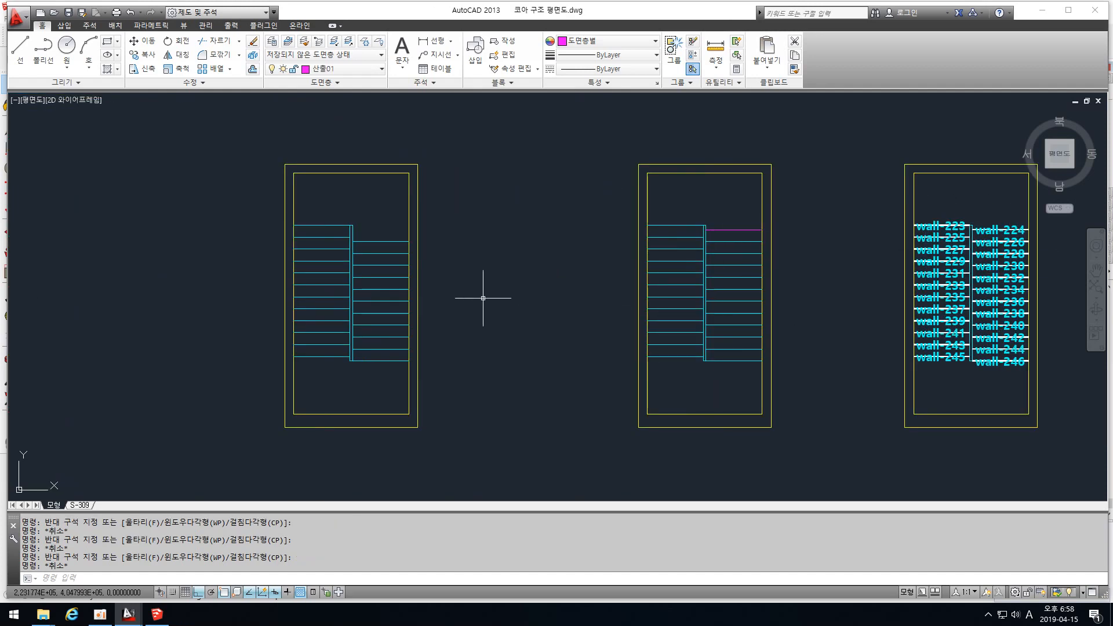
pyautogui.scroll(-2, 483, 298)
pyautogui.moveTo(484, 269); pyautogui.dragTo(516, 280, button='middle')
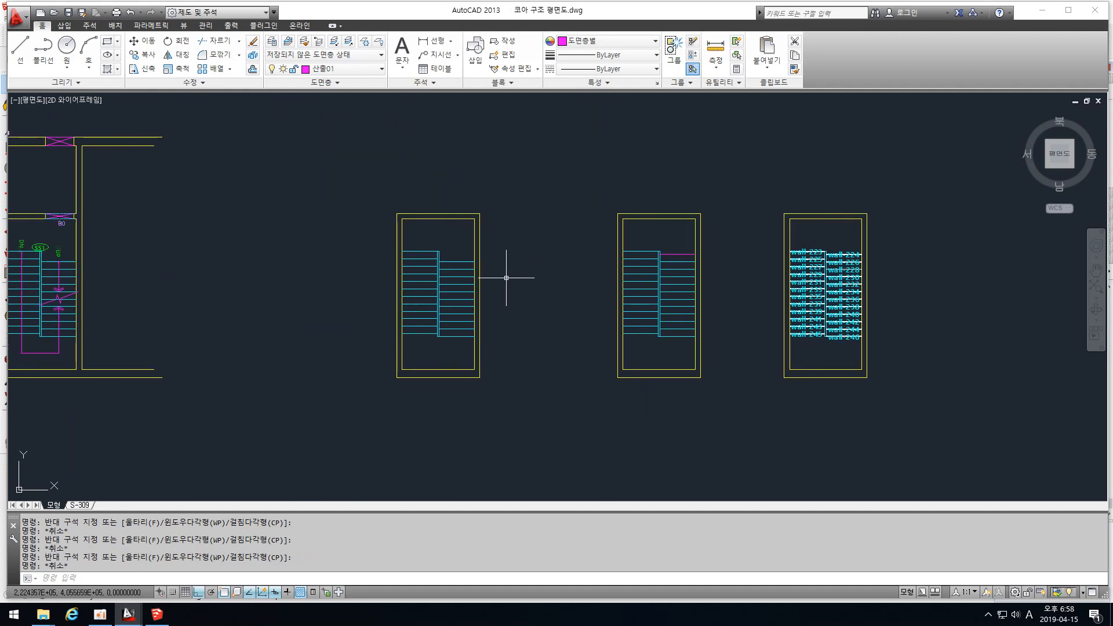
pyautogui.scroll(-2, 515, 280)
pyautogui.write('w')
pyautogui.press('Return')
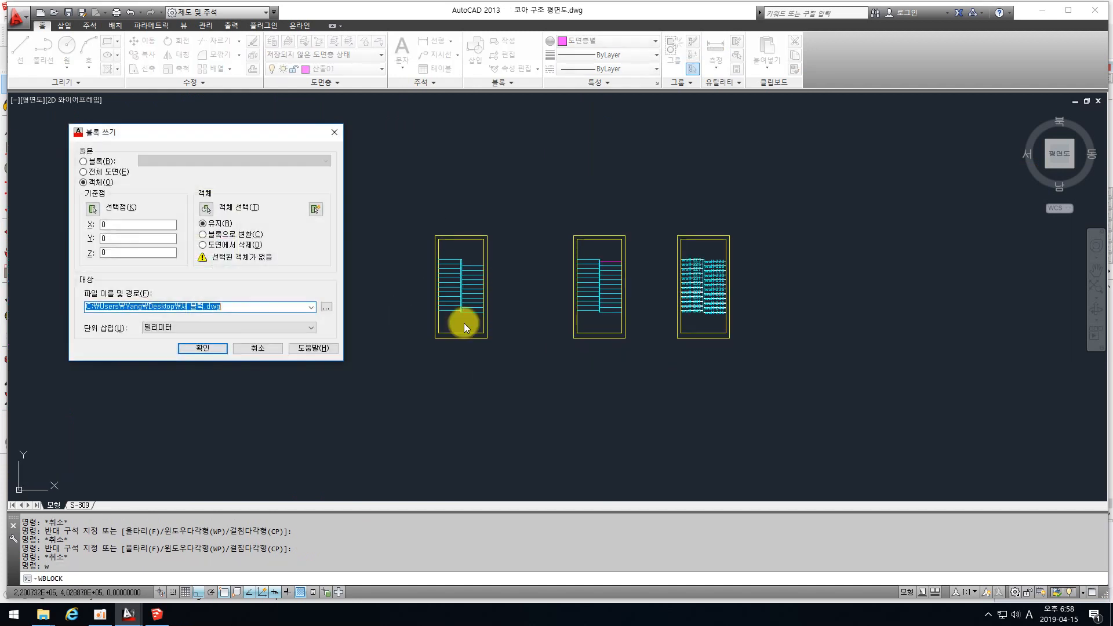
pyautogui.click(229, 208)
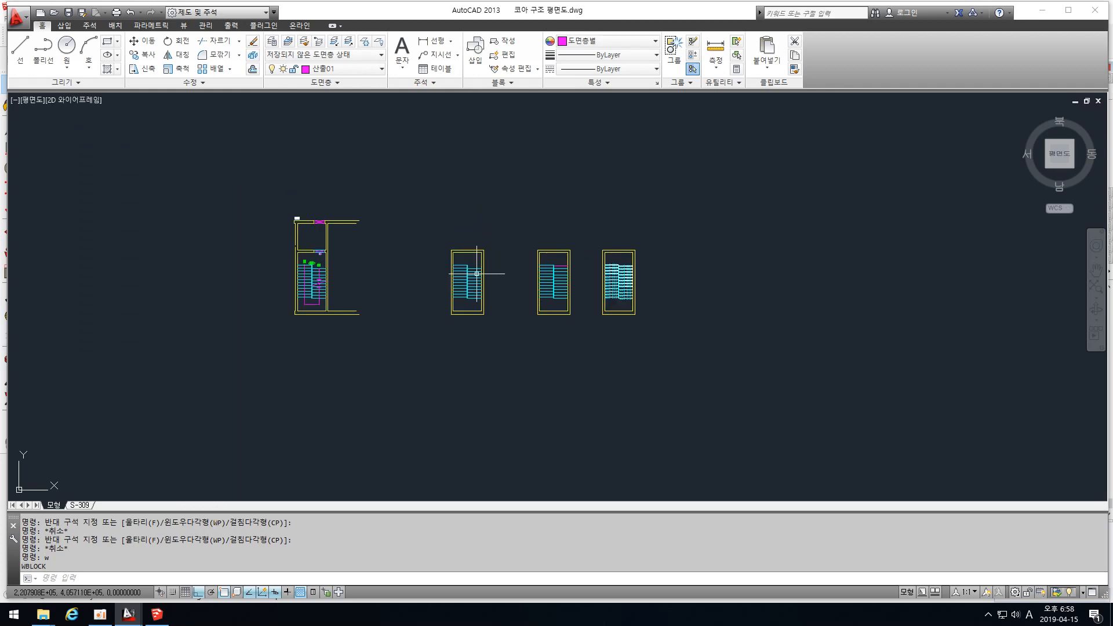
# Switch to the S-321 stairwell section drawing and copy the stairwell section block to the empty area left of the drawing sheet
pyautogui.hotkey('ctrl', 'Tab')
pyautogui.scroll(-2, 476, 275)
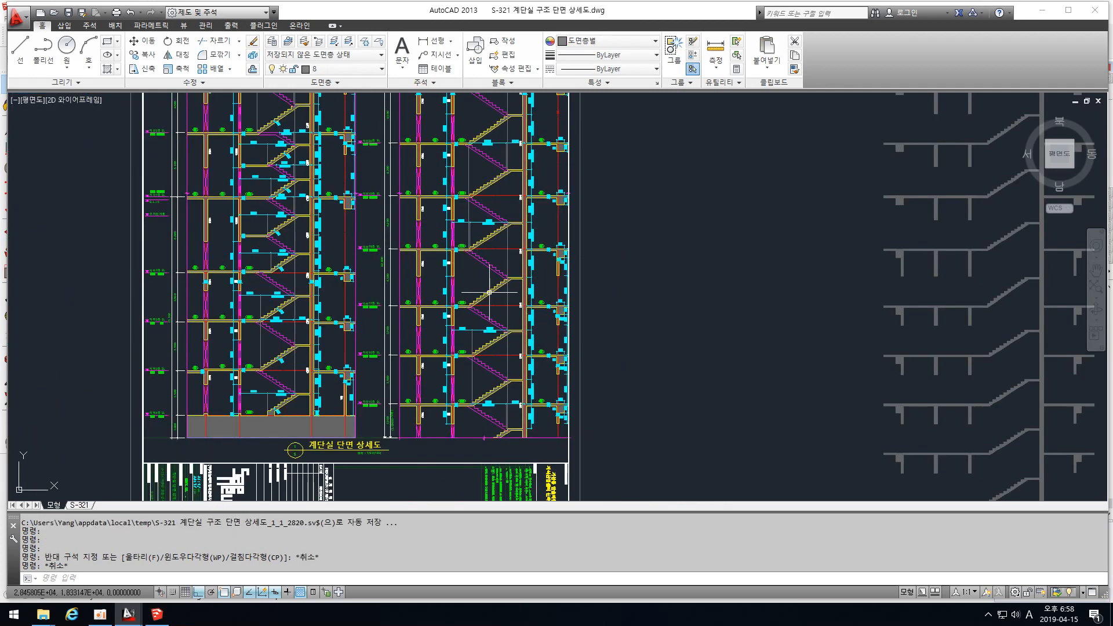
pyautogui.scroll(-2, 490, 292)
pyautogui.press('Escape')
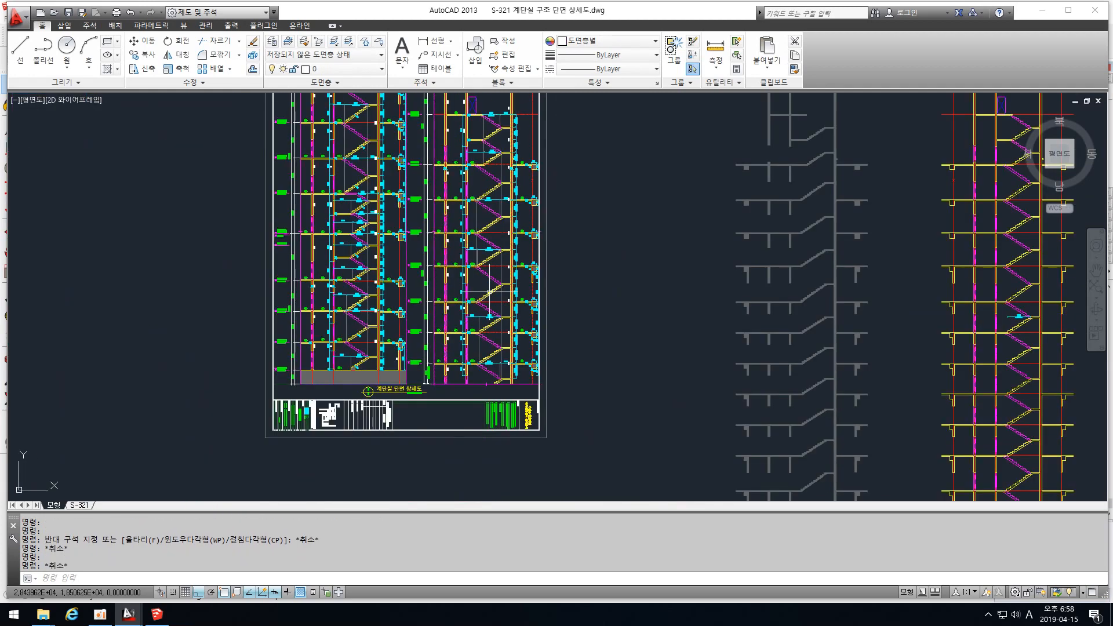
pyautogui.write('co')
pyautogui.press('Return')
pyautogui.click(491, 291)
pyautogui.press('Return')
pyautogui.click(491, 292)
pyautogui.scroll(-8, 496, 288)
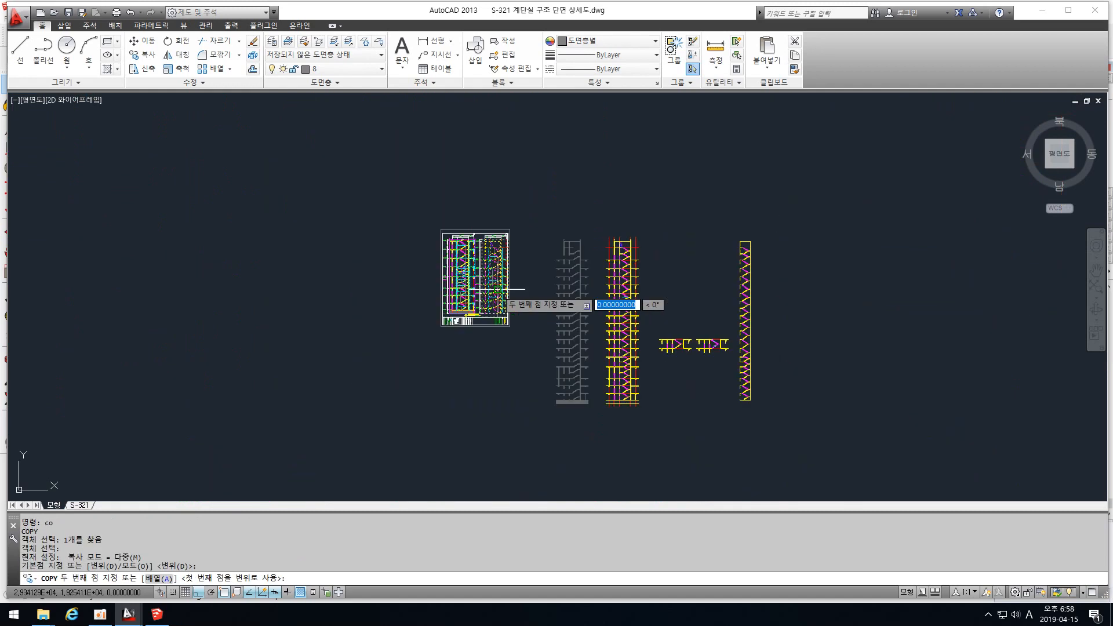
pyautogui.click(404, 297)
pyautogui.press('Escape')
pyautogui.scroll(6, 404, 297)
pyautogui.scroll(-3, 401, 296)
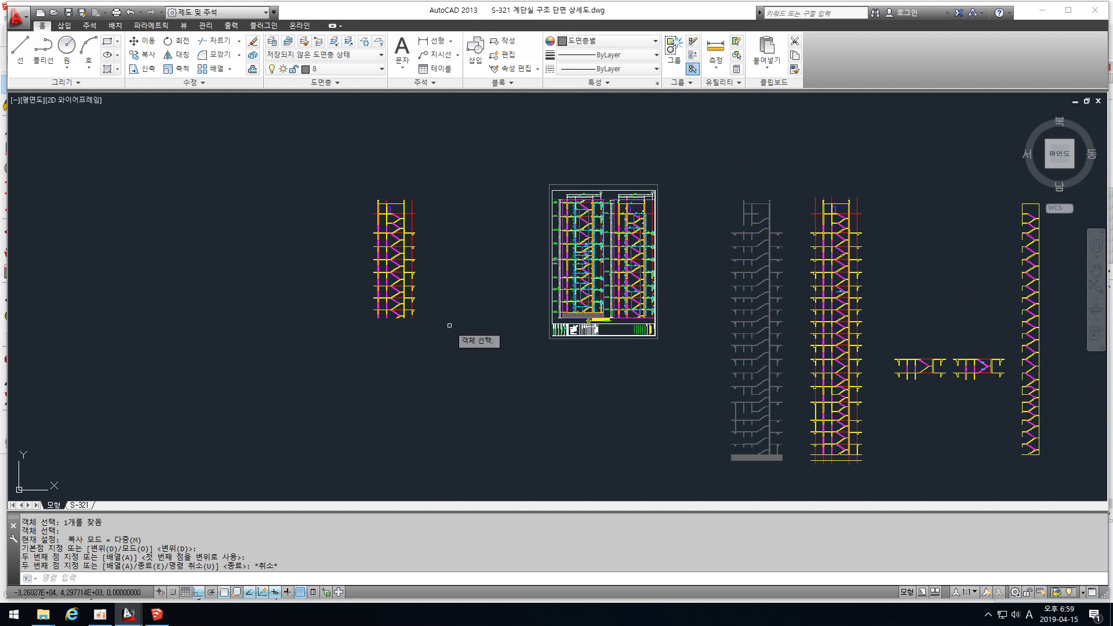
# Explode the copied stairwell section block on the left of the drawing sheet
pyautogui.write('x')
pyautogui.press('Return')
pyautogui.click(450, 323)
pyautogui.click(323, 228)
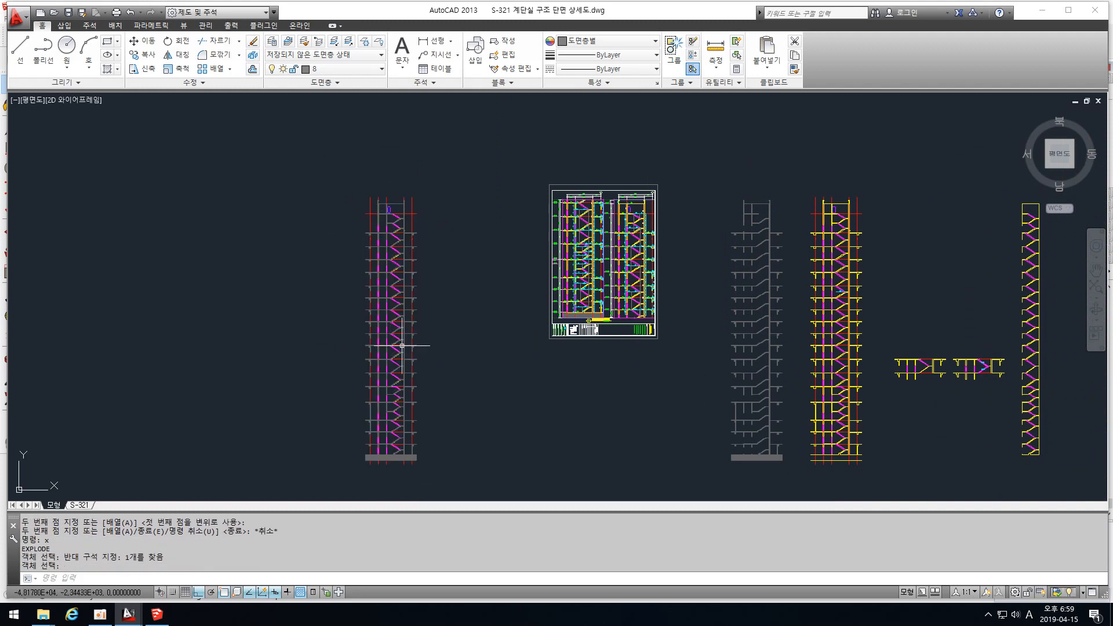
pyautogui.press('Return')
# Open the object quick-selection filter with the qs command
pyautogui.write('qs')
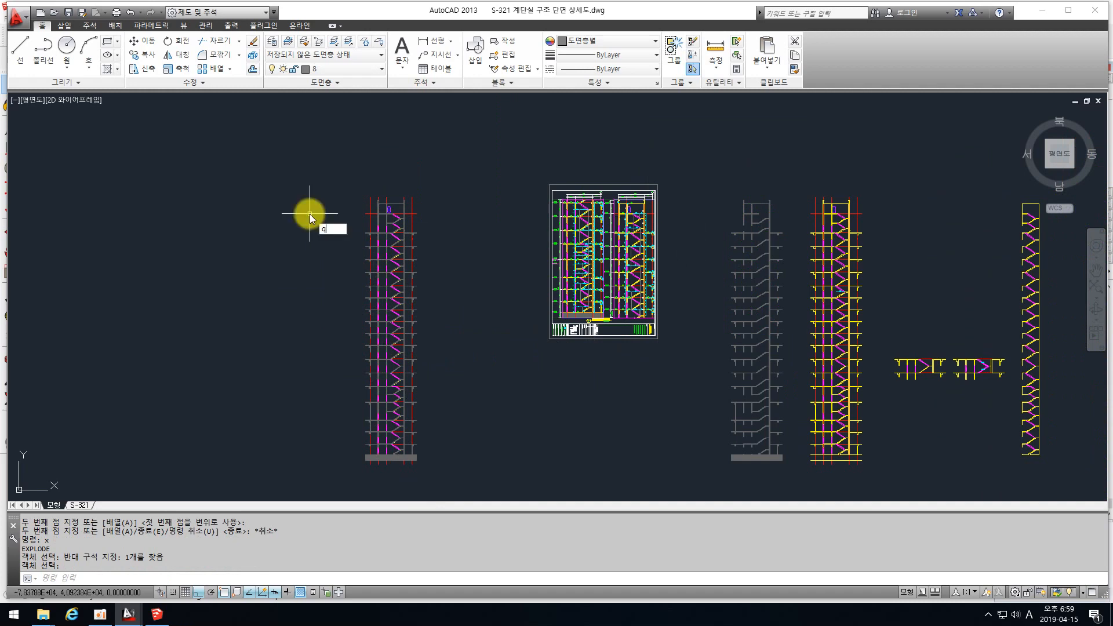
pyautogui.press('Return')
pyautogui.moveTo(716, 285); pyautogui.dragTo(401, 278, button='middle')
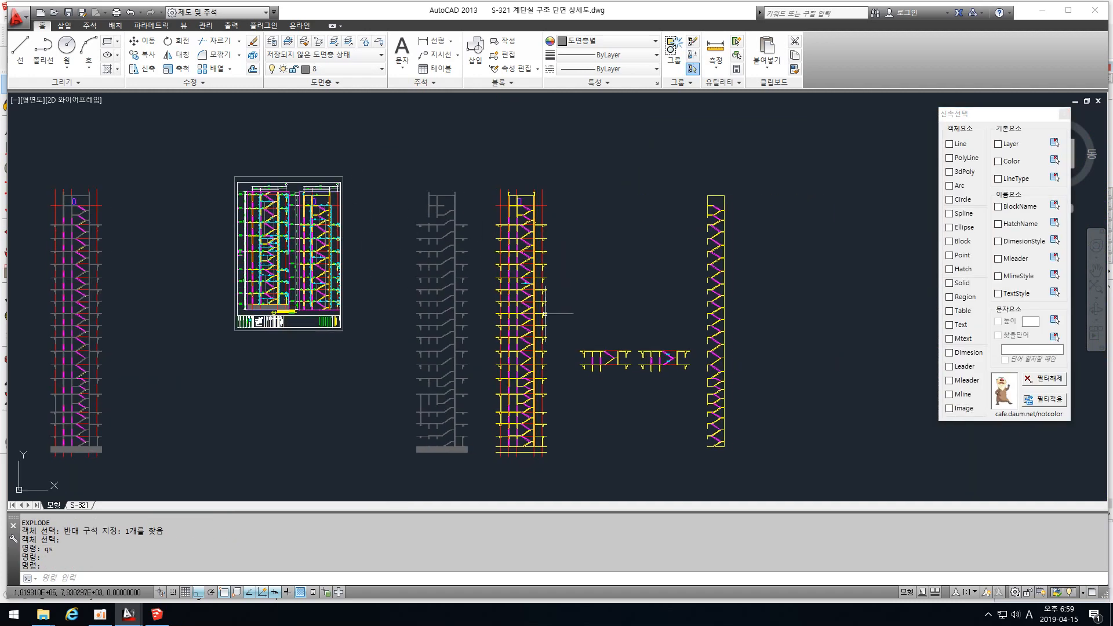
# Copy the stair and wall outline from the yellow full-height section to the right of the extracted stairwell section
pyautogui.scroll(4, 545, 364)
pyautogui.moveTo(525, 395); pyautogui.dragTo(483, 321, button='middle')
pyautogui.press('Escape')
pyautogui.scroll(6, 449, 325)
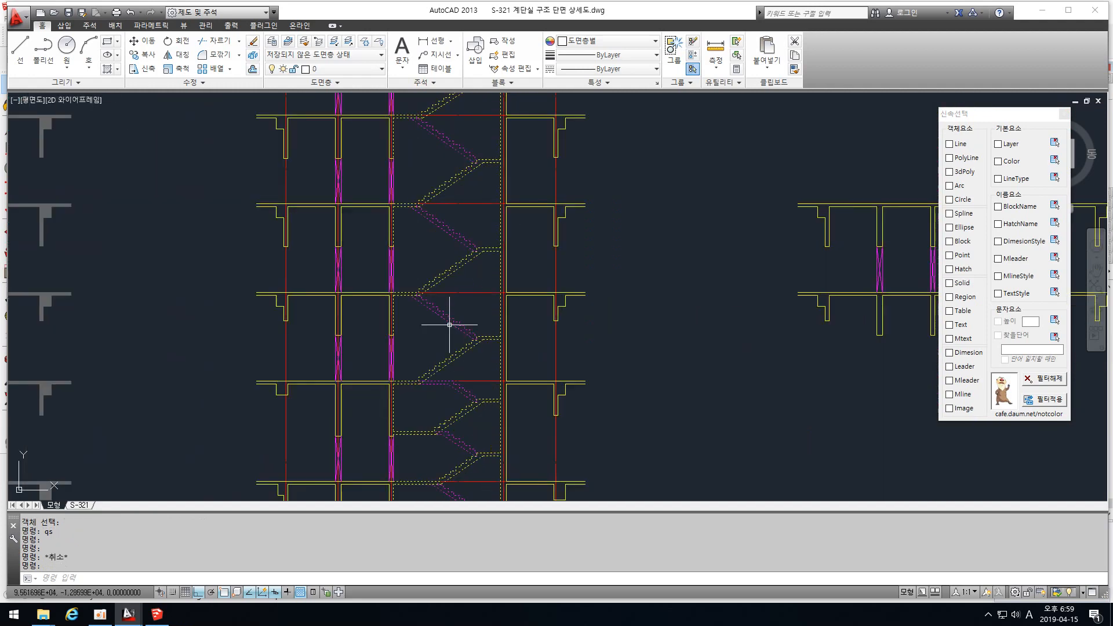
pyautogui.click(447, 318)
pyautogui.write('co')
pyautogui.press('Return')
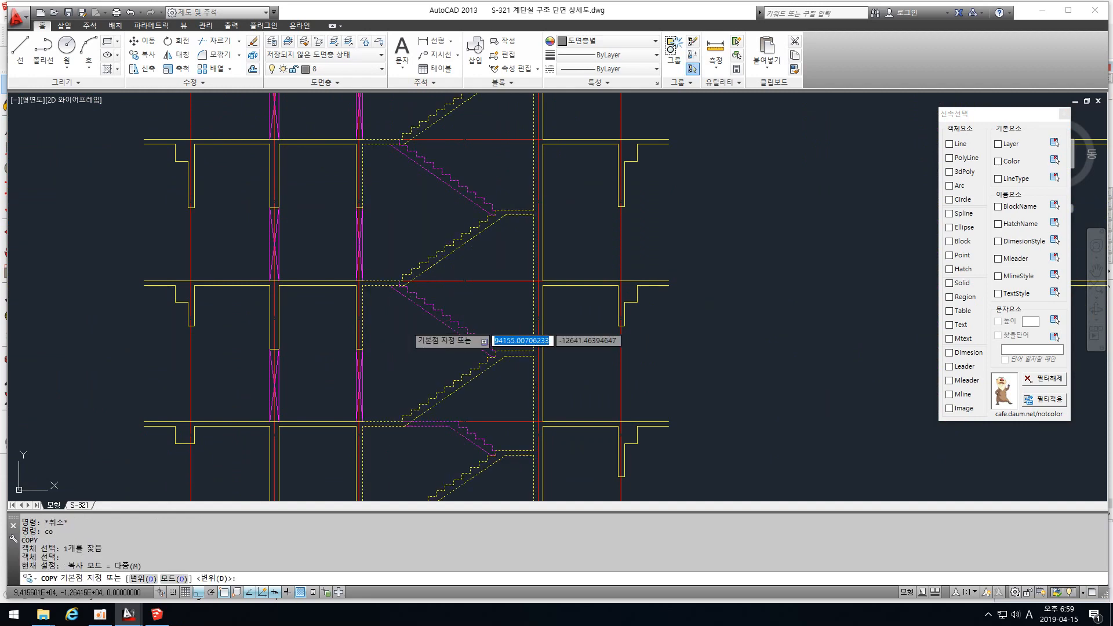
pyautogui.click(406, 324)
pyautogui.scroll(-6, 406, 324)
pyautogui.scroll(-4, 464, 331)
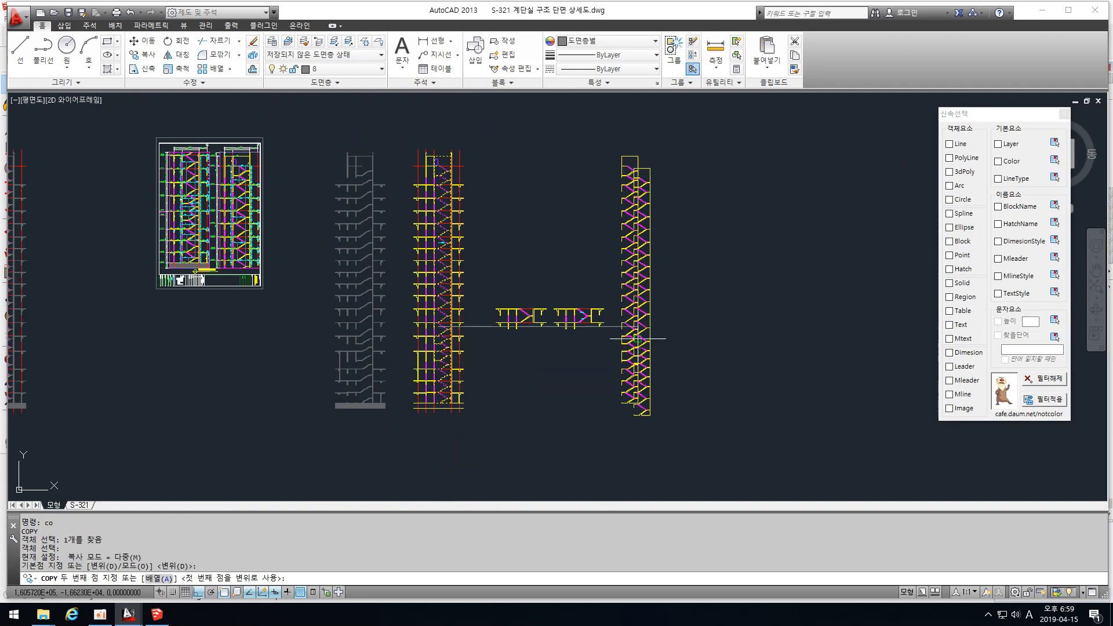
pyautogui.click(740, 325)
pyautogui.press('Escape')
pyautogui.scroll(6, 760, 307)
pyautogui.scroll(-6, 765, 315)
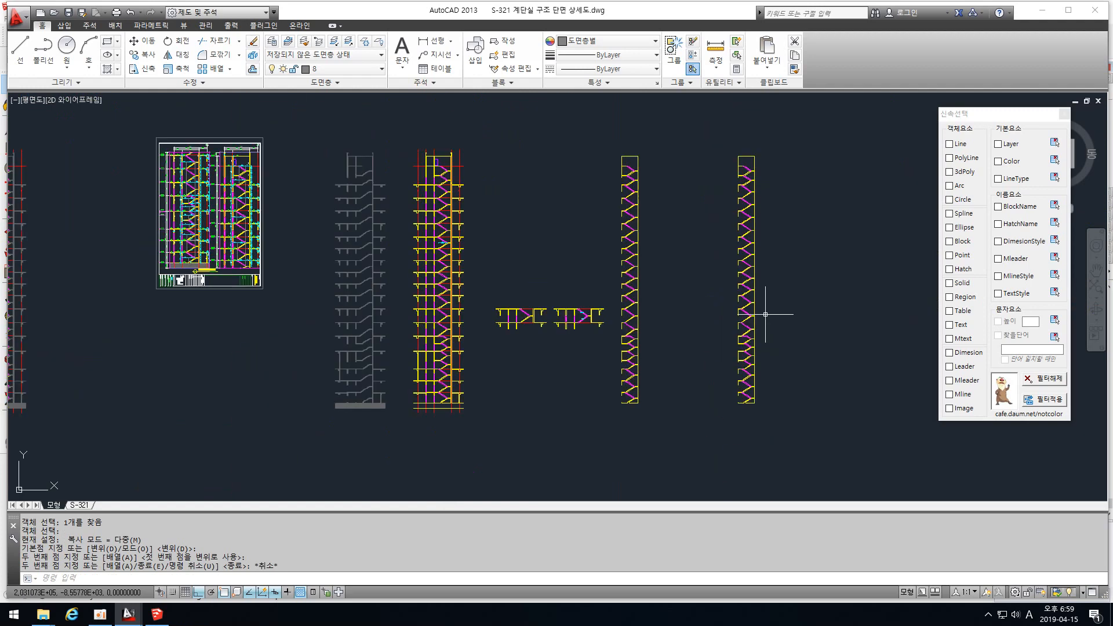
# Undo the copy of the stair and wall outline
pyautogui.hotkey('ctrl', 'z')
pyautogui.hotkey('ctrl', 'z')
pyautogui.scroll(-10, 609, 312)
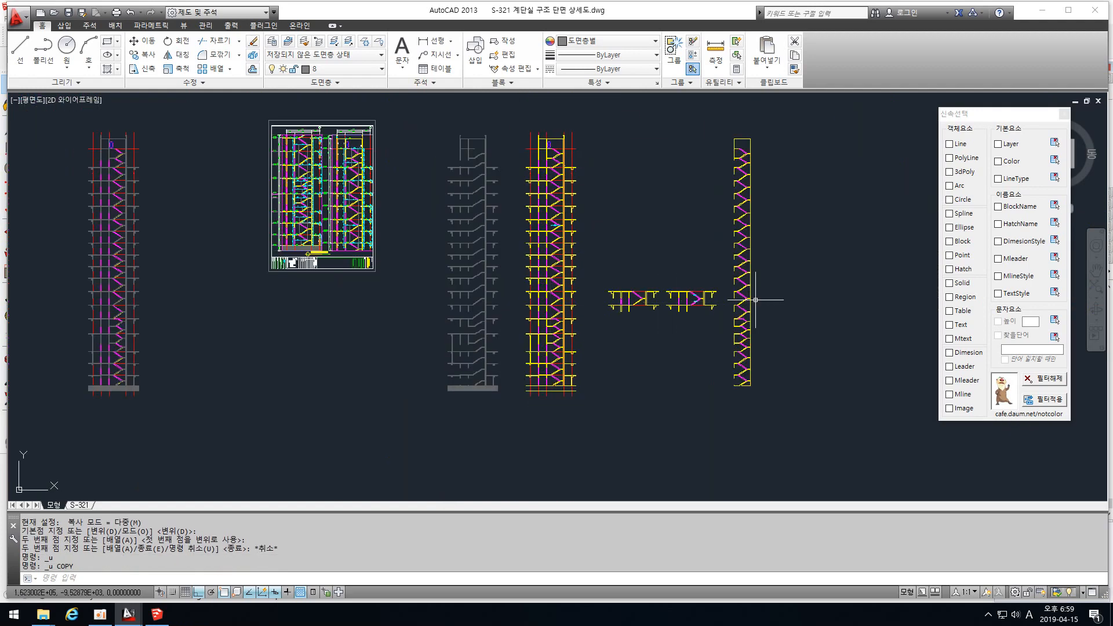
pyautogui.scroll(4, 668, 307)
pyautogui.scroll(-2, 574, 295)
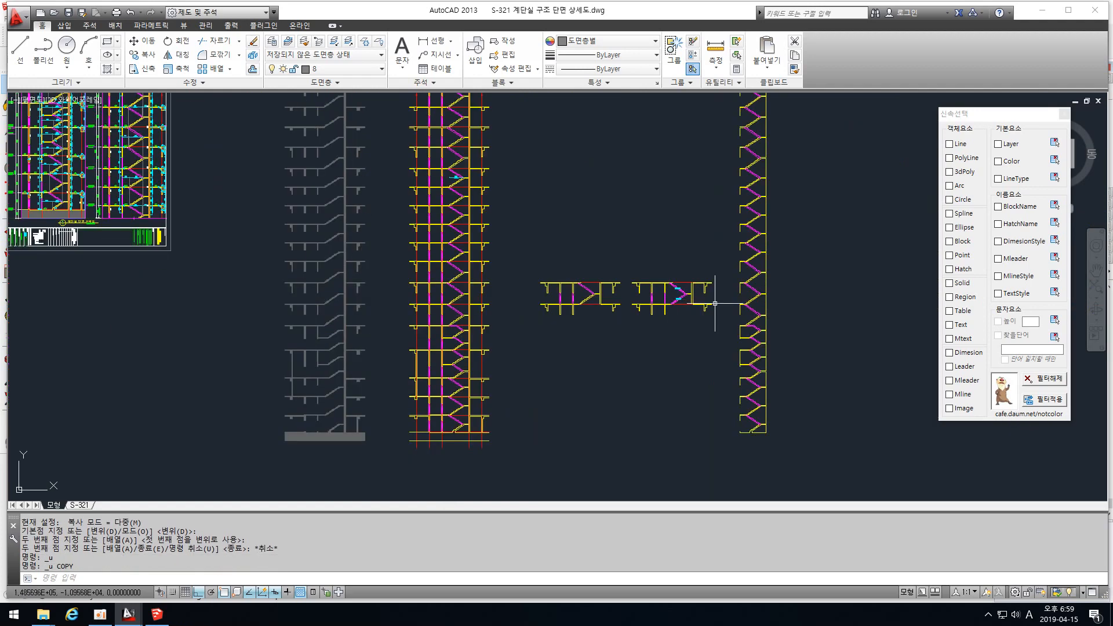
# Examine the extracted full-height stair section alongside the two single-storey sections and the complete yellow section
pyautogui.click(755, 276)
pyautogui.press('Escape')
pyautogui.moveTo(466, 232); pyautogui.dragTo(509, 295, button='middle')
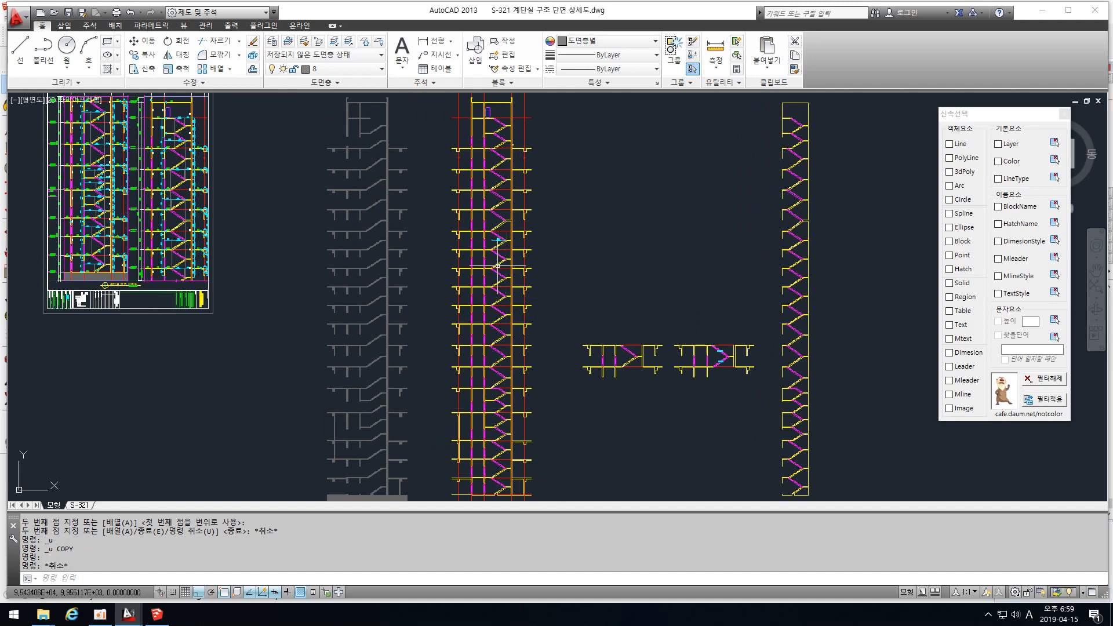
pyautogui.moveTo(512, 341); pyautogui.dragTo(418, 293, button='middle')
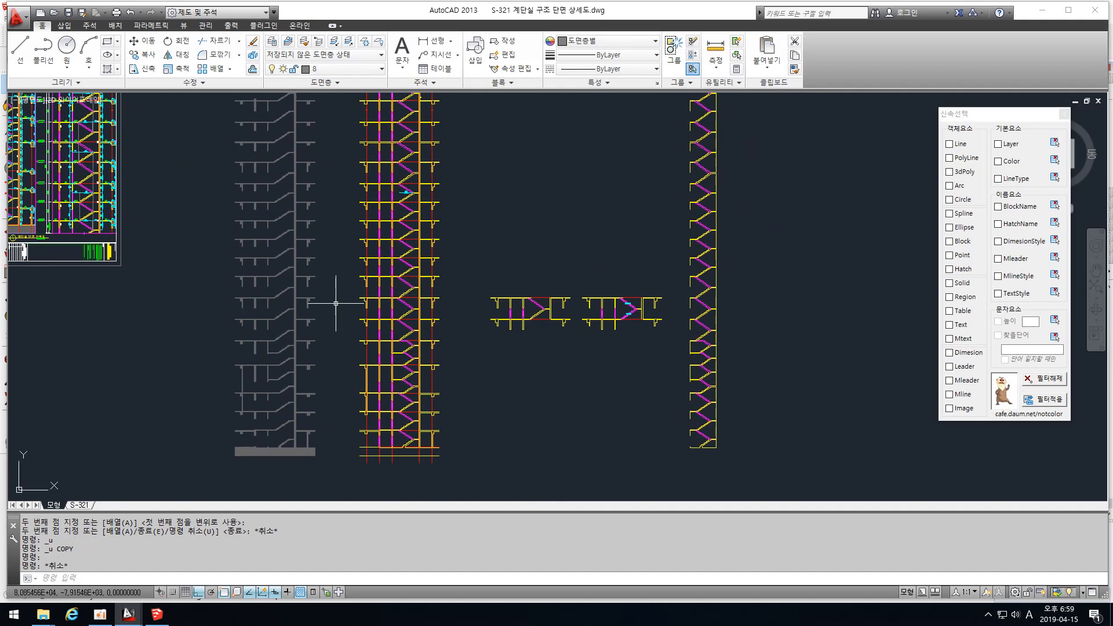
pyautogui.scroll(-2, 386, 217)
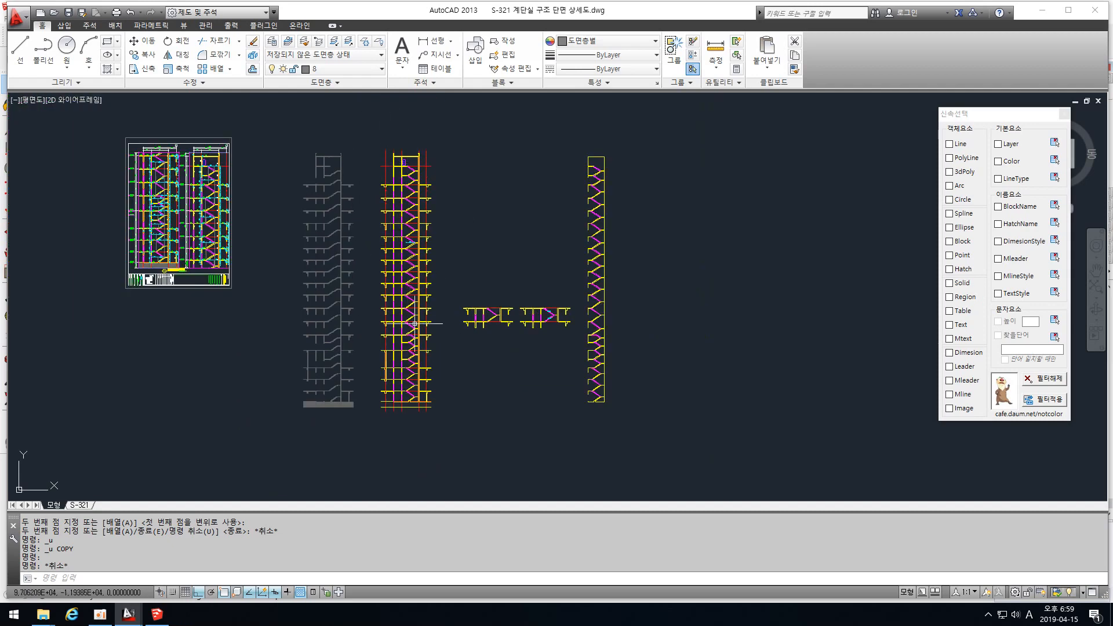
pyautogui.scroll(8, 565, 327)
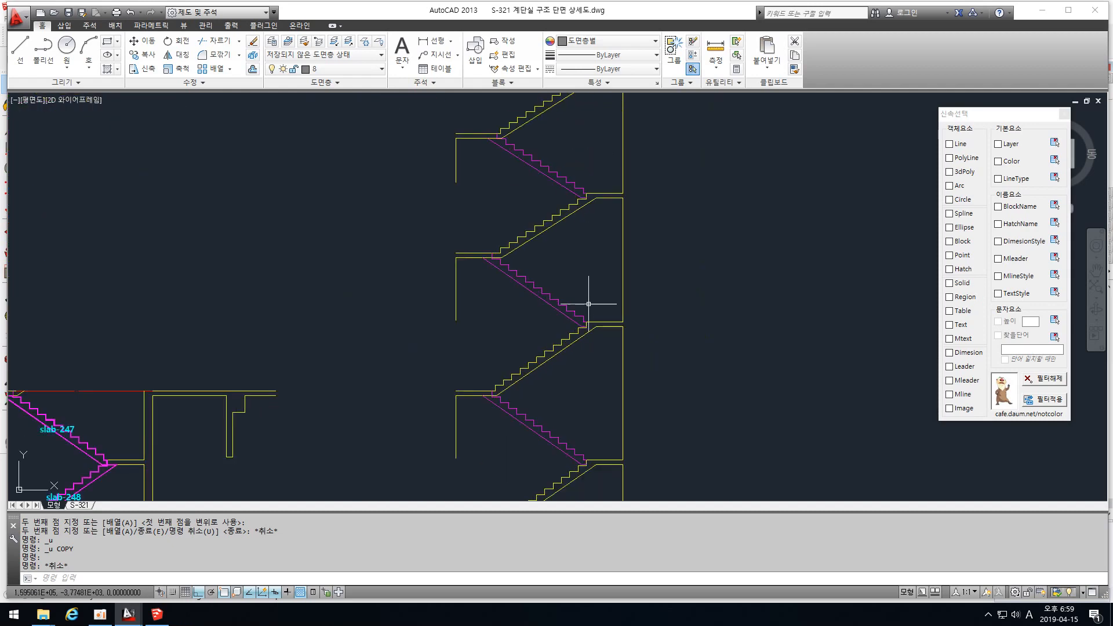
pyautogui.scroll(-2, 596, 278)
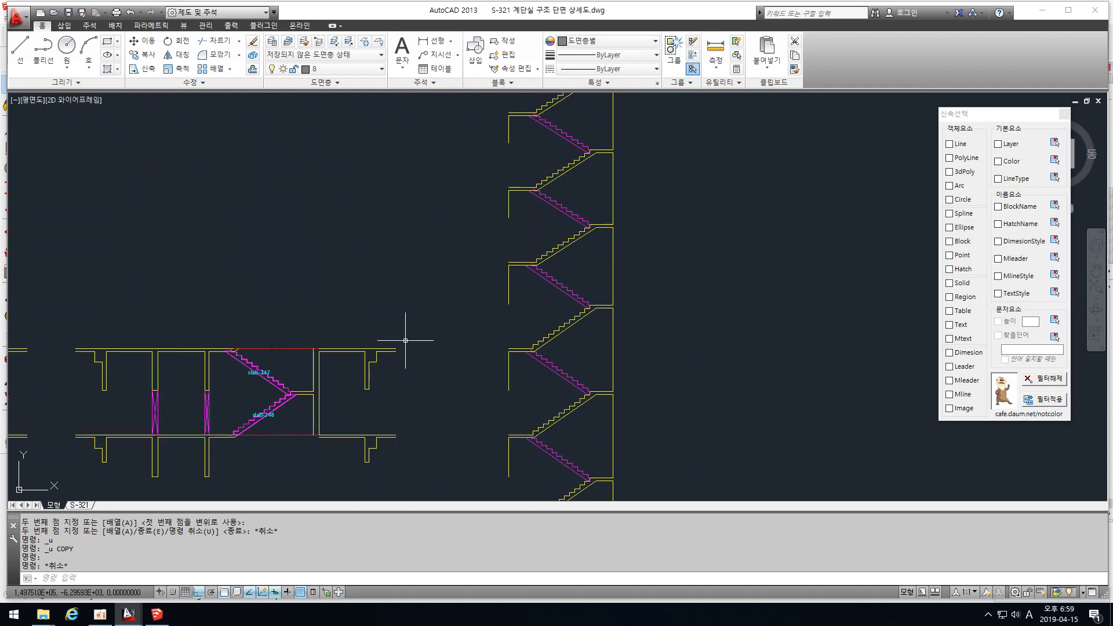
pyautogui.moveTo(406, 341); pyautogui.dragTo(566, 266, button='middle')
pyautogui.moveTo(379, 336); pyautogui.dragTo(703, 318, button='middle')
pyautogui.scroll(-4, 526, 319)
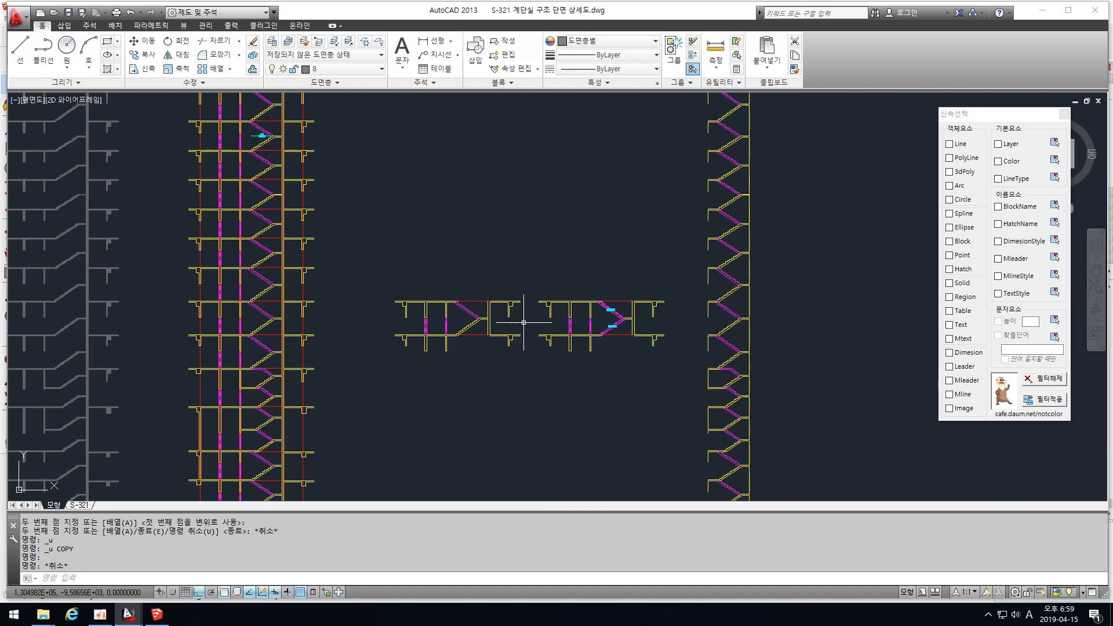
pyautogui.scroll(4, 416, 325)
pyautogui.click(309, 228)
pyautogui.press('Escape')
pyautogui.write('w')
pyautogui.press('Return')
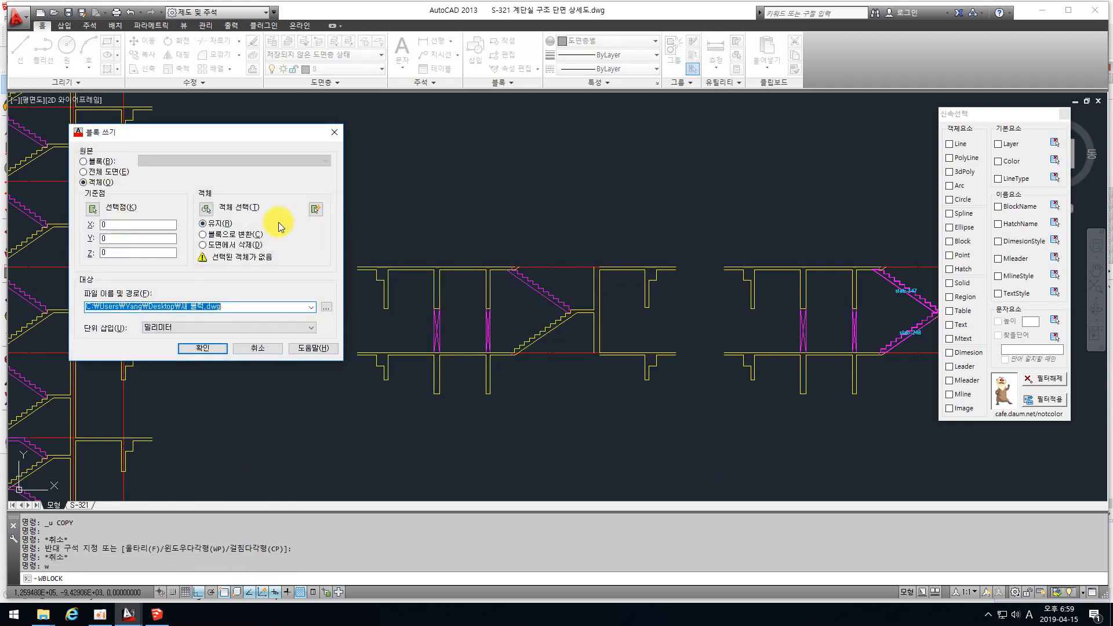
pyautogui.click(208, 215)
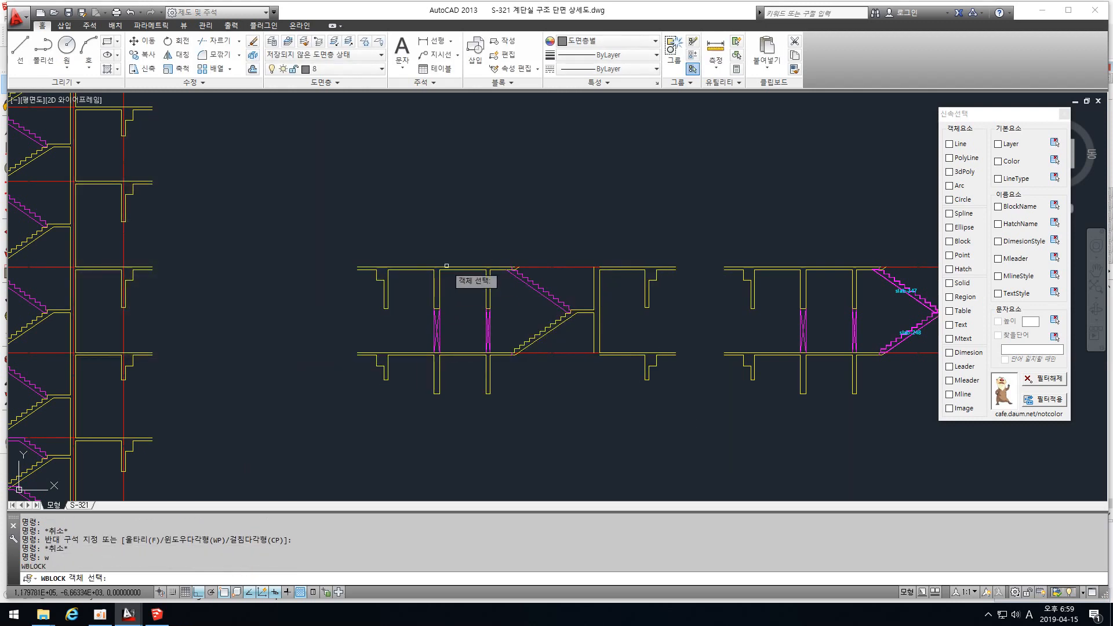
pyautogui.press('Escape')
pyautogui.press('Escape')
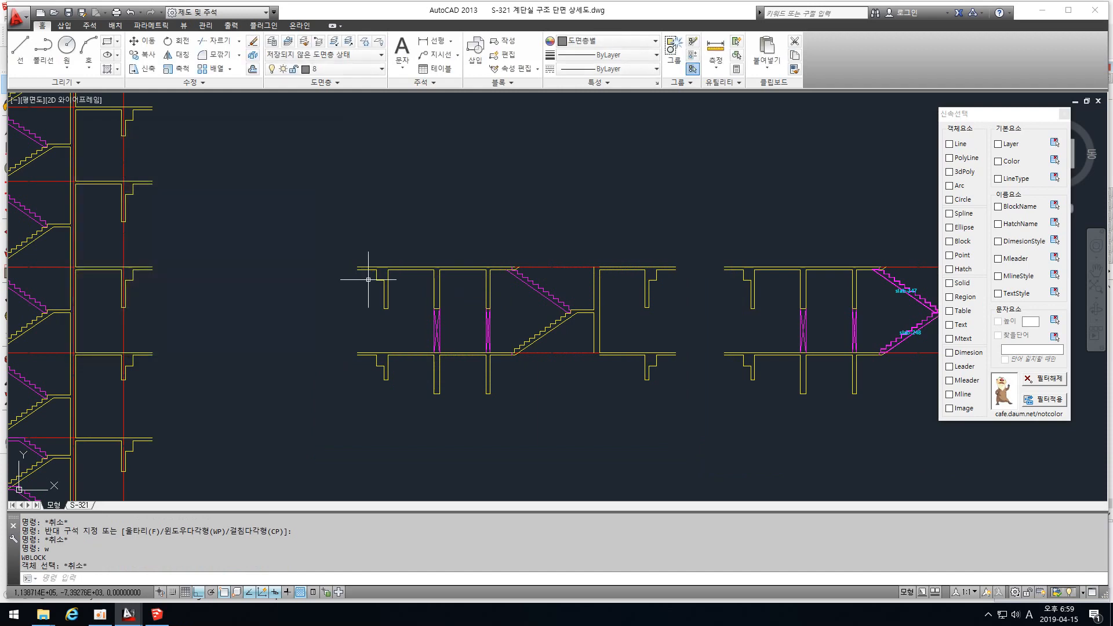
# Highlight the first single-storey stair section with a window, leave nothing selected, and view all extracted sections together
pyautogui.scroll(-2, 320, 224)
pyautogui.click(318, 227)
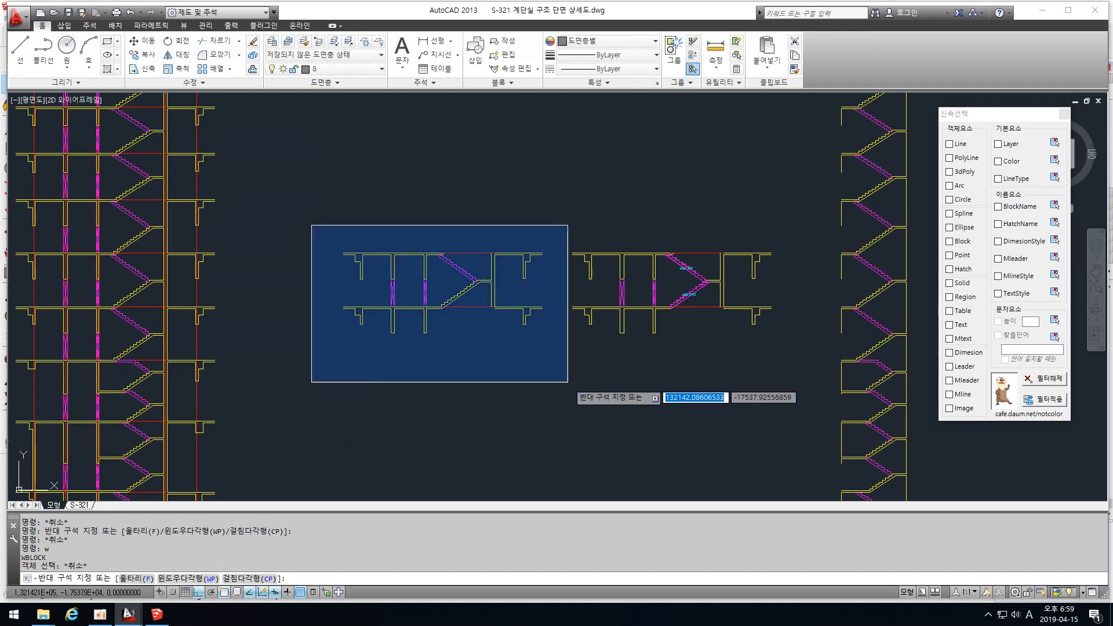
pyautogui.press('Escape')
pyautogui.scroll(-3, 448, 320)
pyautogui.scroll(-2, 448, 320)
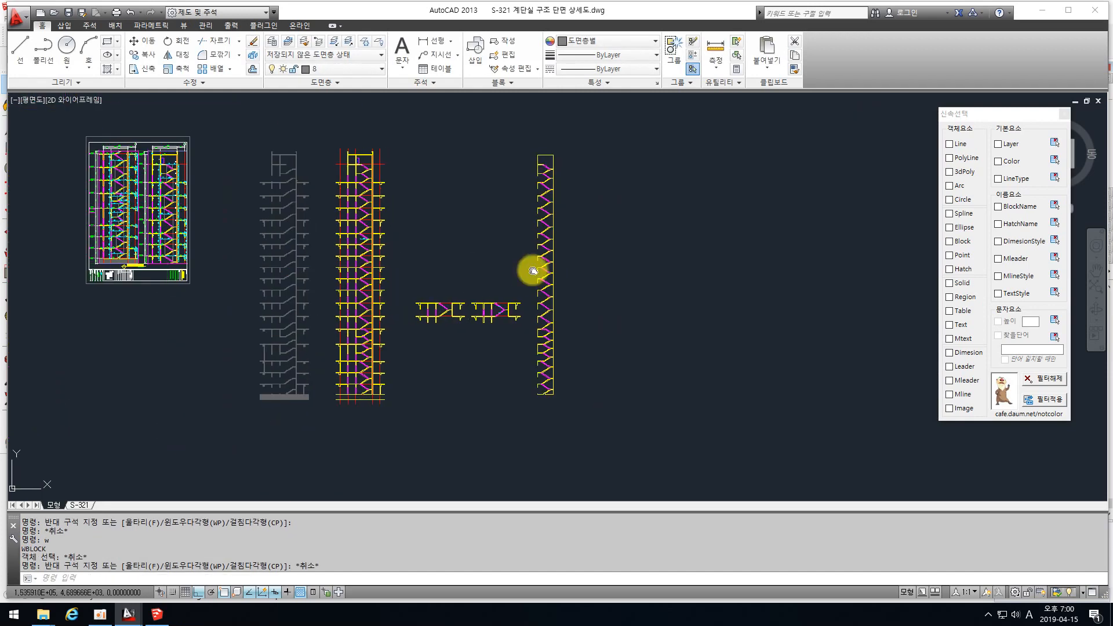
# Clear the selection and examine the two extracted single-storey stair sections between the full-height sections
pyautogui.click(525, 143)
pyautogui.press('Escape')
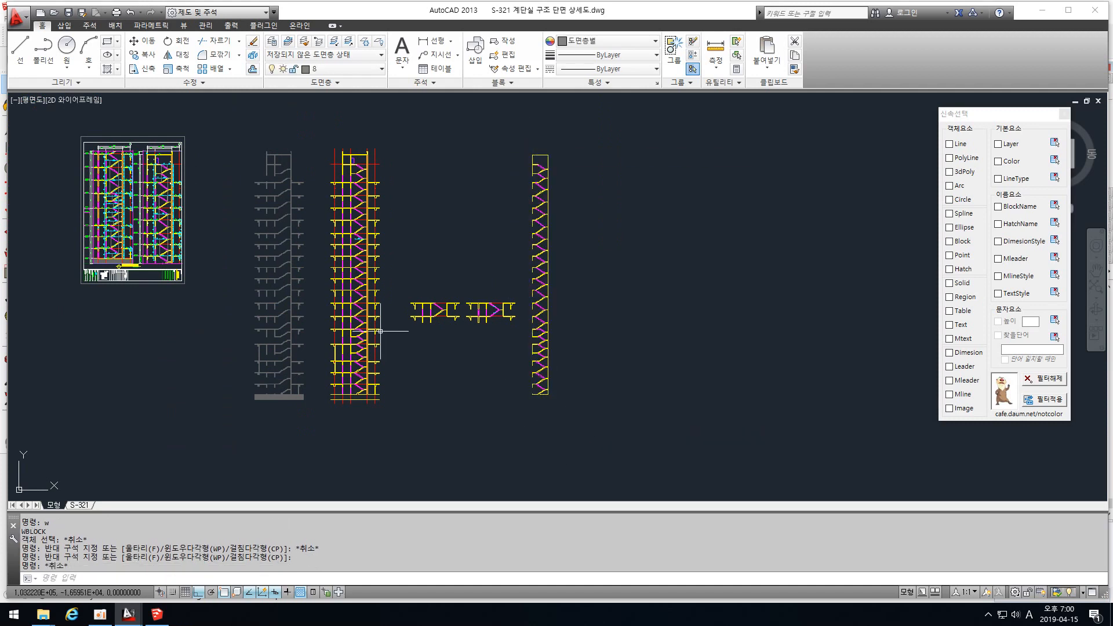
pyautogui.scroll(4, 428, 311)
pyautogui.scroll(-2, 428, 311)
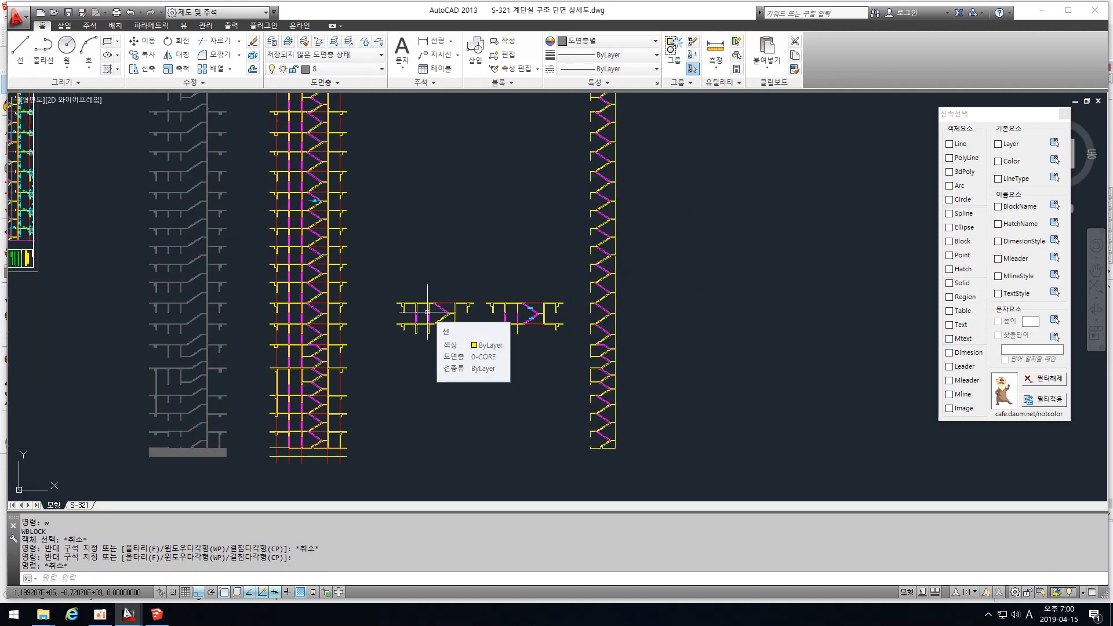
# Switch to SketchUp and examine the white concrete stairwell model next to the assembled stairwell formwork
pyautogui.click(157, 614)
pyautogui.scroll(-5, 493, 238)
pyautogui.moveTo(541, 271)
pyautogui.mouseDown(button='middle')
pyautogui.moveTo(409, 253)
pyautogui.moveTo(484, 248)
pyautogui.mouseUp(button='middle')
pyautogui.scroll(4, 487, 255)
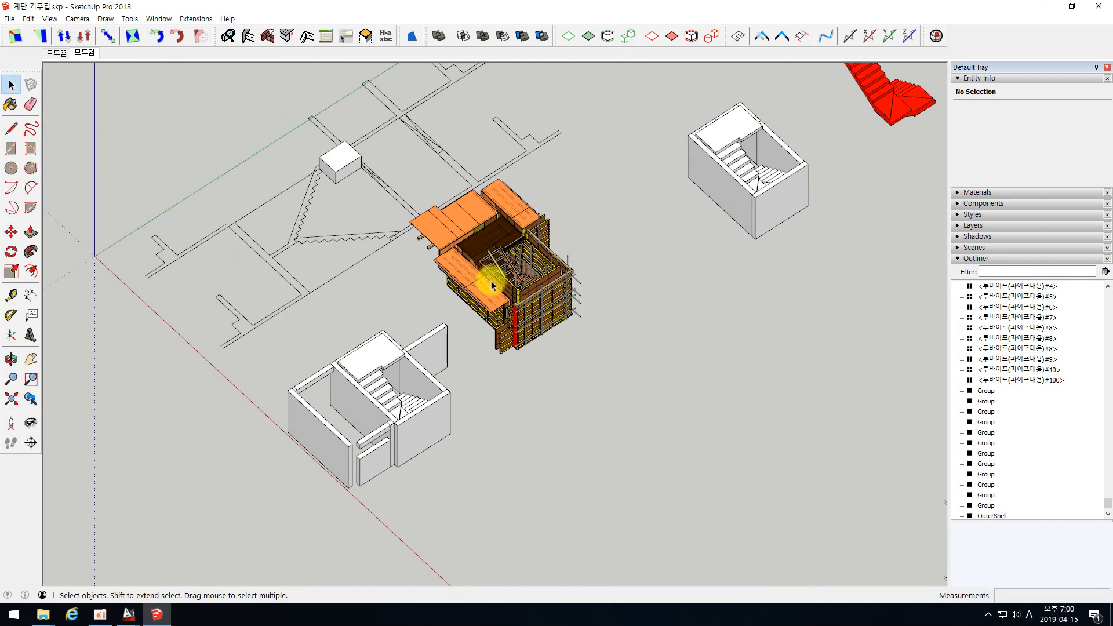
pyautogui.scroll(-3, 465, 345)
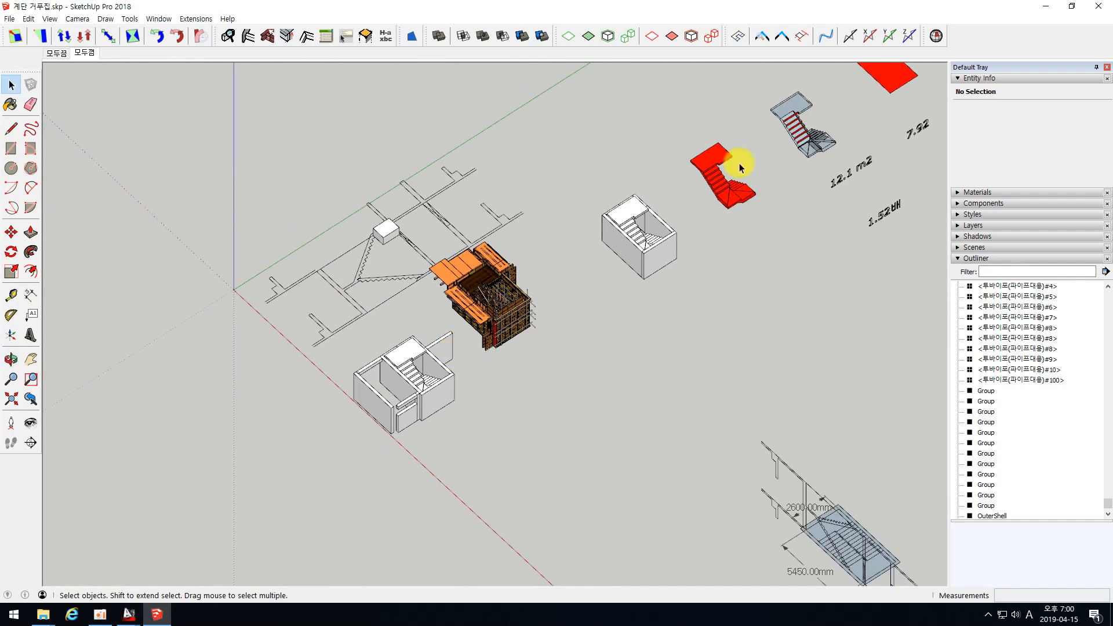
pyautogui.scroll(3, 450, 370)
pyautogui.moveTo(474, 365); pyautogui.dragTo(181, 293, button='middle')
pyautogui.scroll(4, 388, 335)
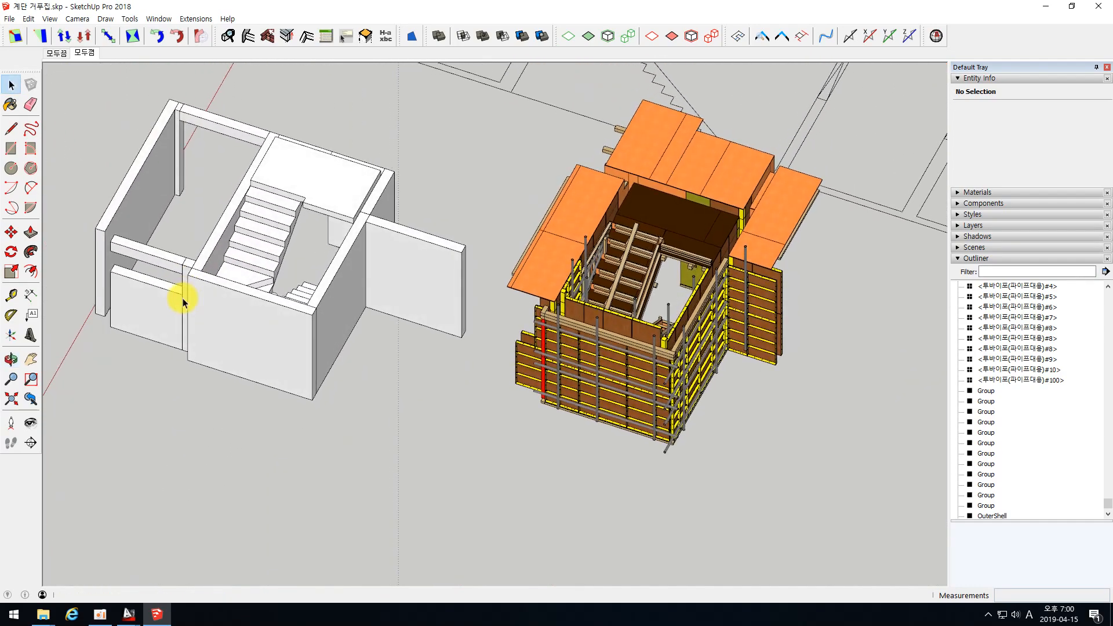
pyautogui.scroll(3, 229, 281)
pyautogui.scroll(-3, 229, 280)
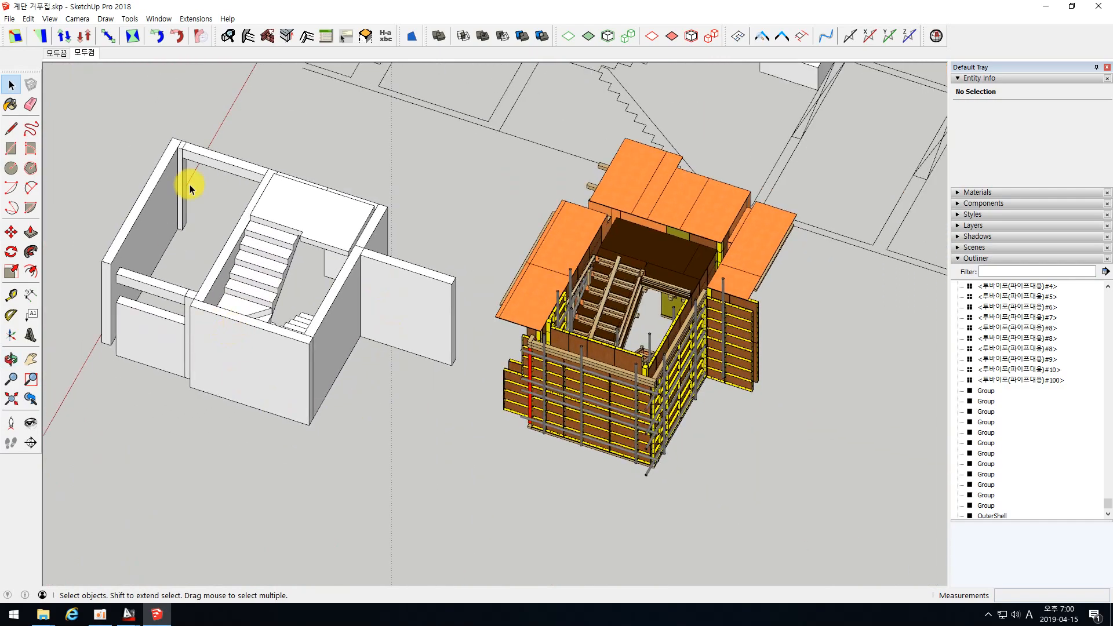
# Examine the stair flight formwork inside the stairwell from above, including its riser boards, timber battens and side panel
pyautogui.scroll(2, 638, 316)
pyautogui.moveTo(626, 313); pyautogui.dragTo(514, 293, button='middle')
pyautogui.scroll(3, 595, 273)
pyautogui.scroll(-2, 595, 272)
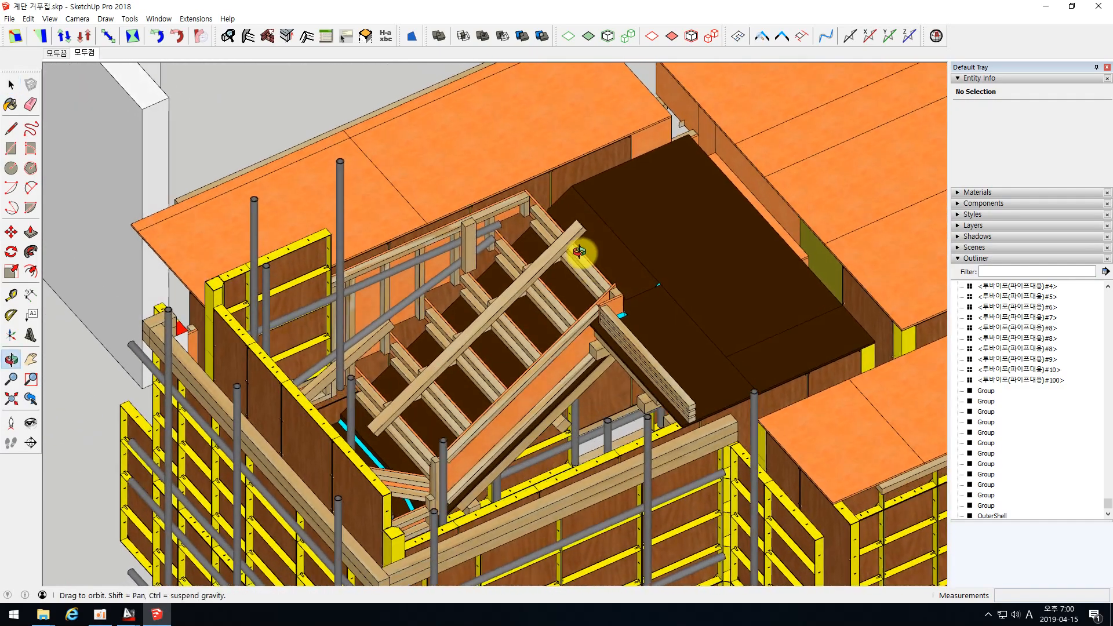
pyautogui.scroll(2, 619, 254)
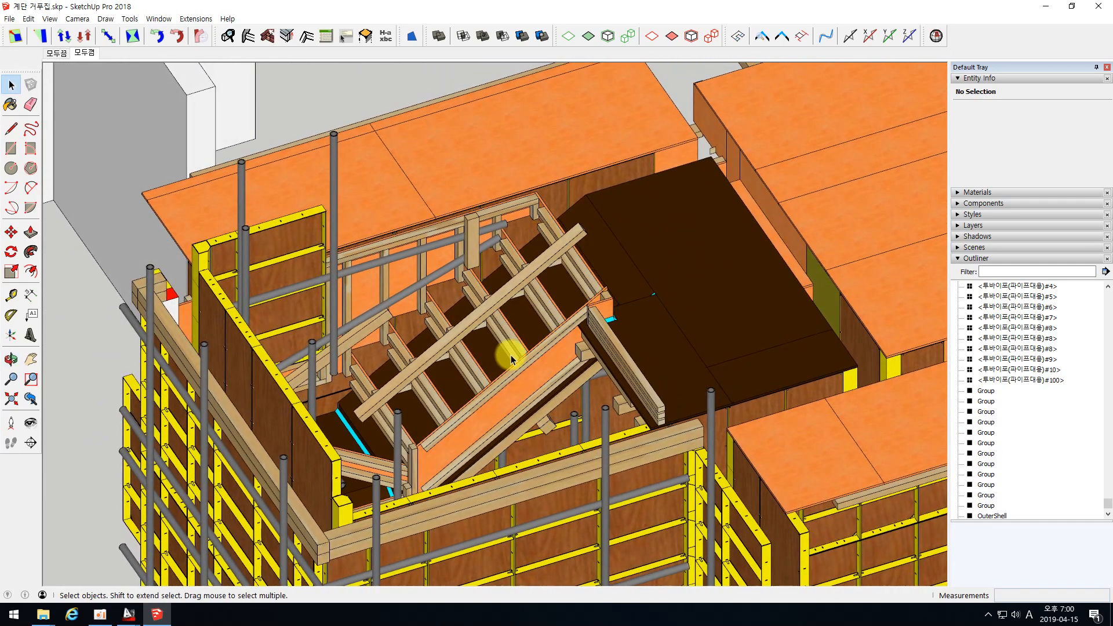
pyautogui.moveTo(539, 409); pyautogui.dragTo(408, 384, button='middle')
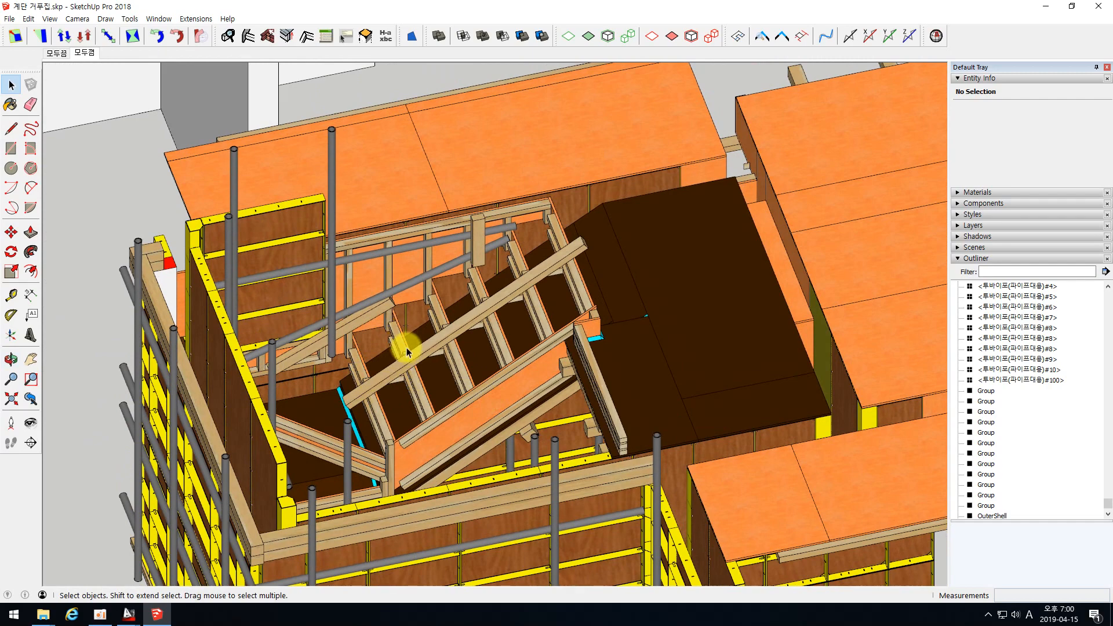
pyautogui.scroll(1, 555, 269)
pyautogui.moveTo(556, 270); pyautogui.dragTo(667, 234, button='middle')
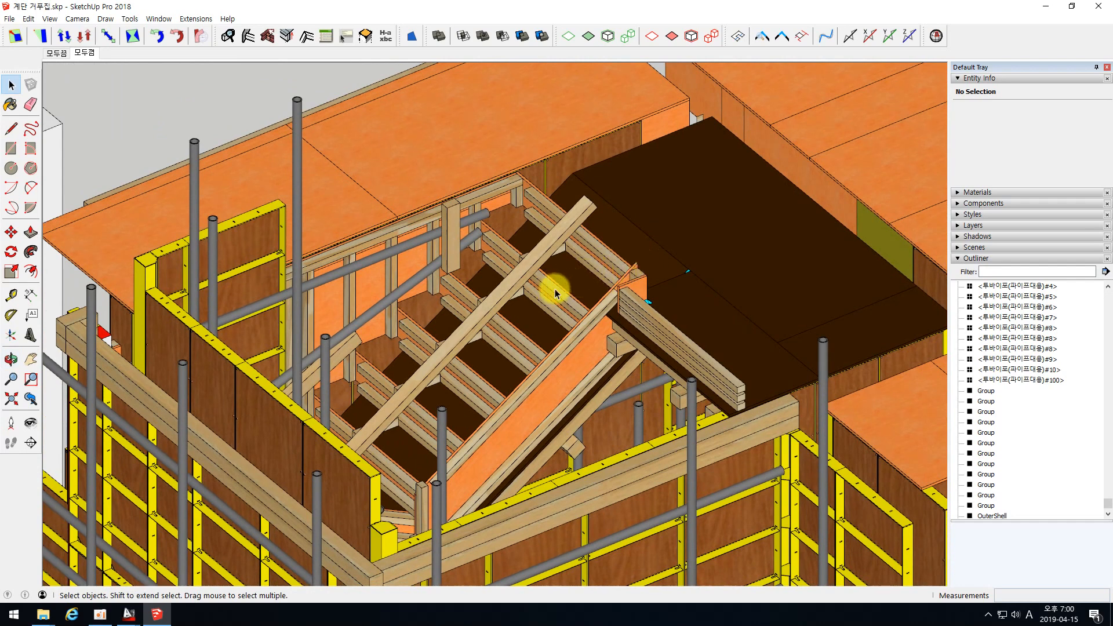
pyautogui.moveTo(544, 275); pyautogui.dragTo(500, 271, button='middle')
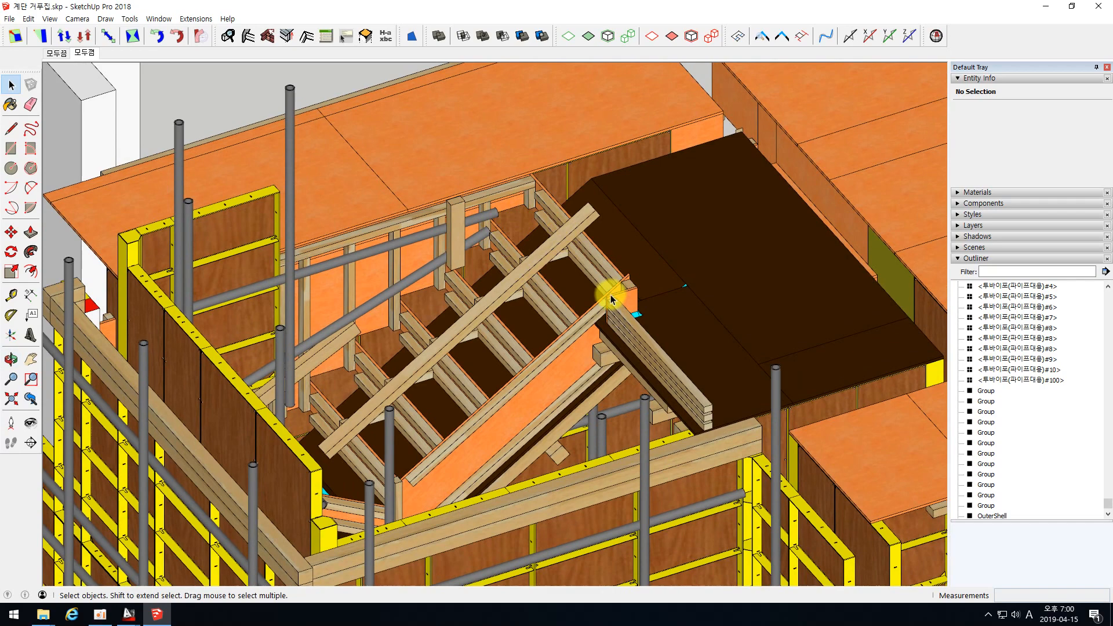
pyautogui.moveTo(535, 240)
pyautogui.mouseDown(button='middle')
pyautogui.moveTo(499, 232)
pyautogui.moveTo(531, 248)
pyautogui.mouseUp(button='middle')
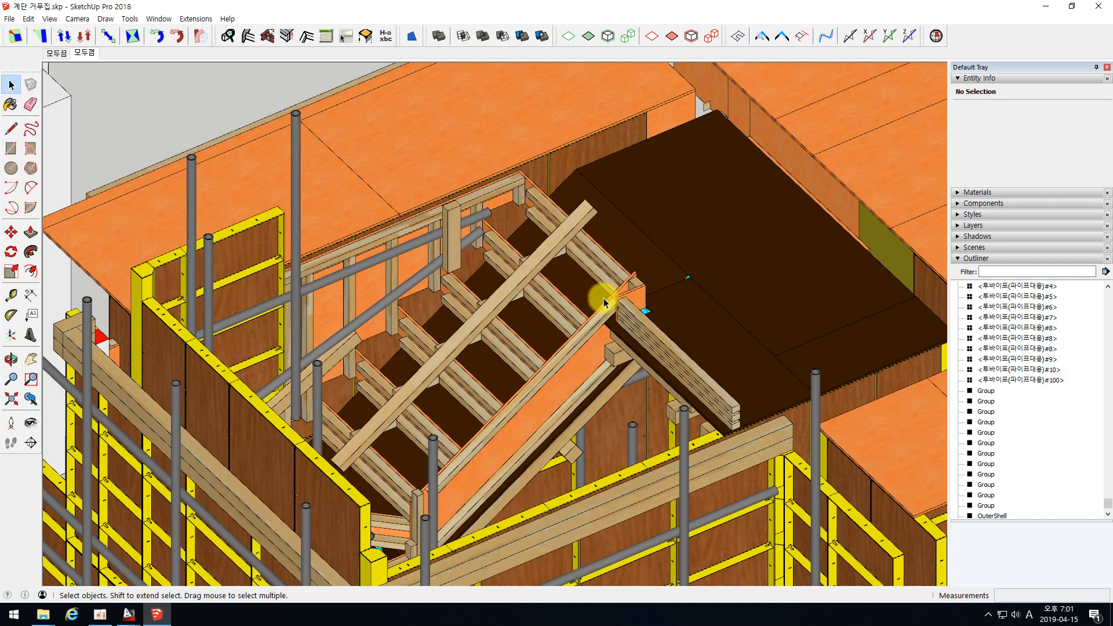
# Inspect the diagonal timber, wall-side framing and pipe braces of the stair flight formwork from several angles
pyautogui.scroll(-5, 465, 293)
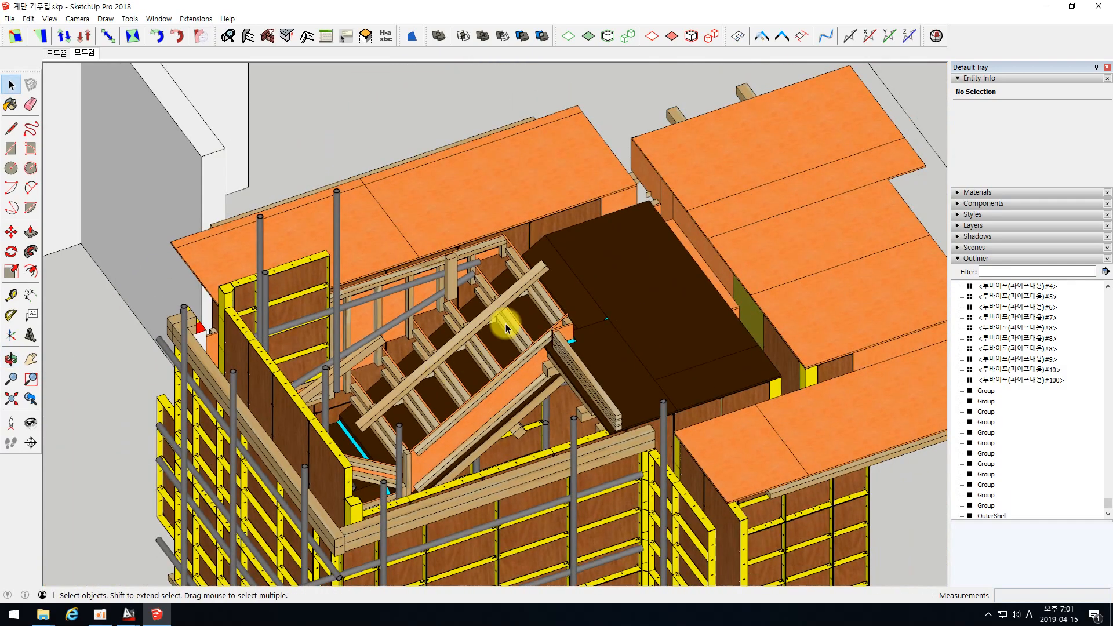
pyautogui.moveTo(507, 318); pyautogui.dragTo(479, 322, button='middle')
pyautogui.scroll(6, 458, 333)
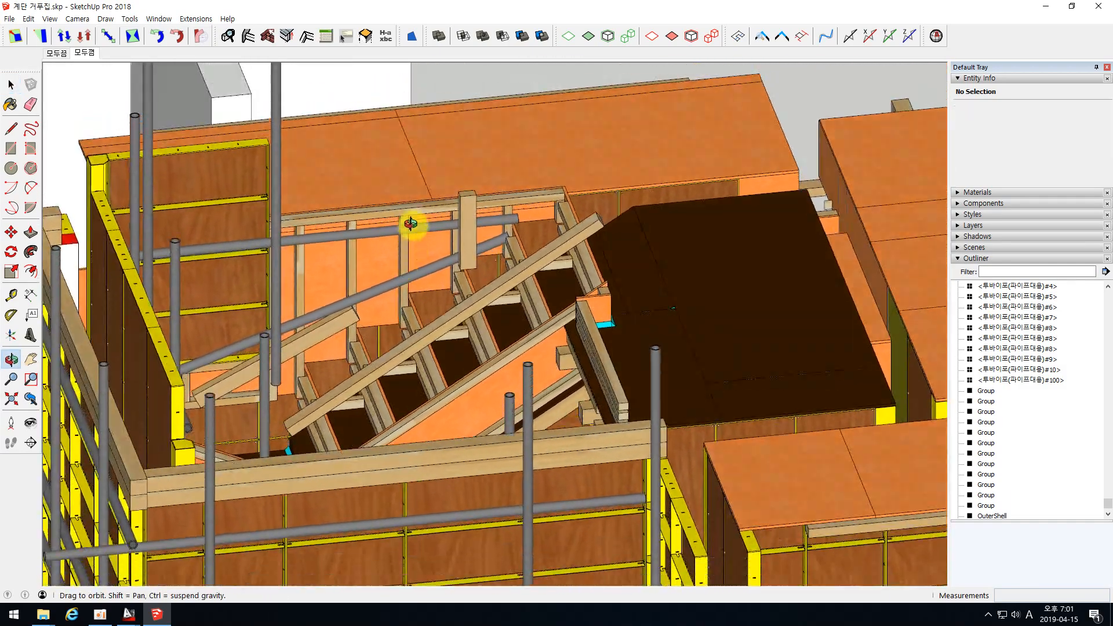
pyautogui.moveTo(410, 223); pyautogui.dragTo(472, 318, button='middle')
pyautogui.scroll(5, 462, 298)
pyautogui.moveTo(373, 311); pyautogui.dragTo(442, 291, button='middle')
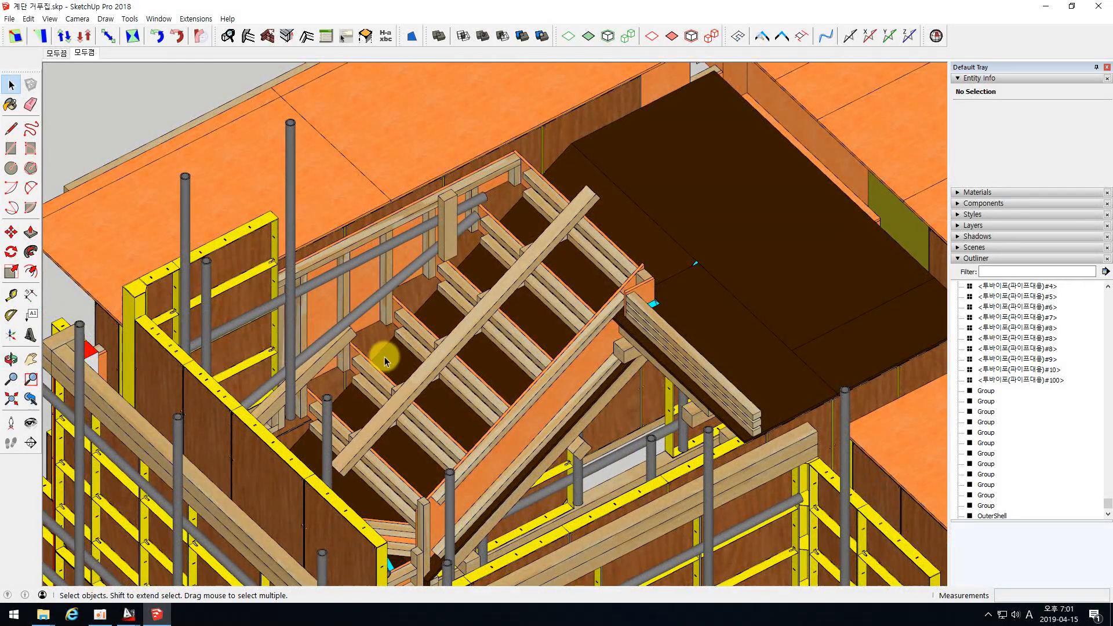
pyautogui.moveTo(374, 346); pyautogui.dragTo(378, 316, button='middle')
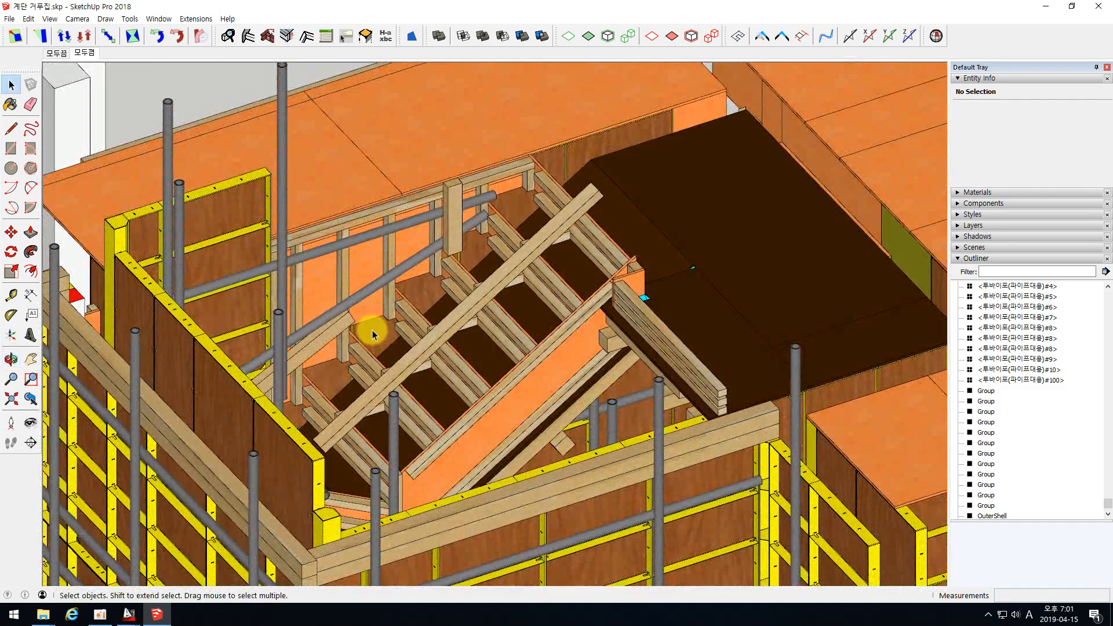
# Survey the row of models from the formwork assembly past the walled stairwell to the red stair and area labels
pyautogui.scroll(-8, 396, 332)
pyautogui.moveTo(445, 288); pyautogui.dragTo(642, 299, button='middle')
pyautogui.scroll(-4, 141, 350)
pyautogui.scroll(6, 487, 283)
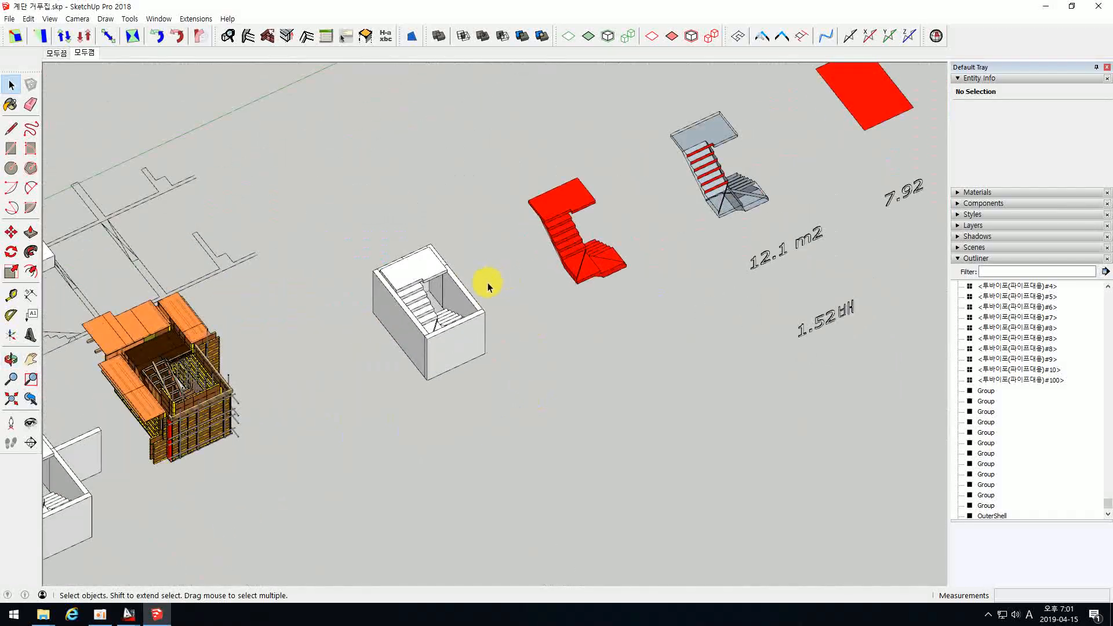
pyautogui.scroll(-6, 450, 304)
pyautogui.scroll(4, 236, 431)
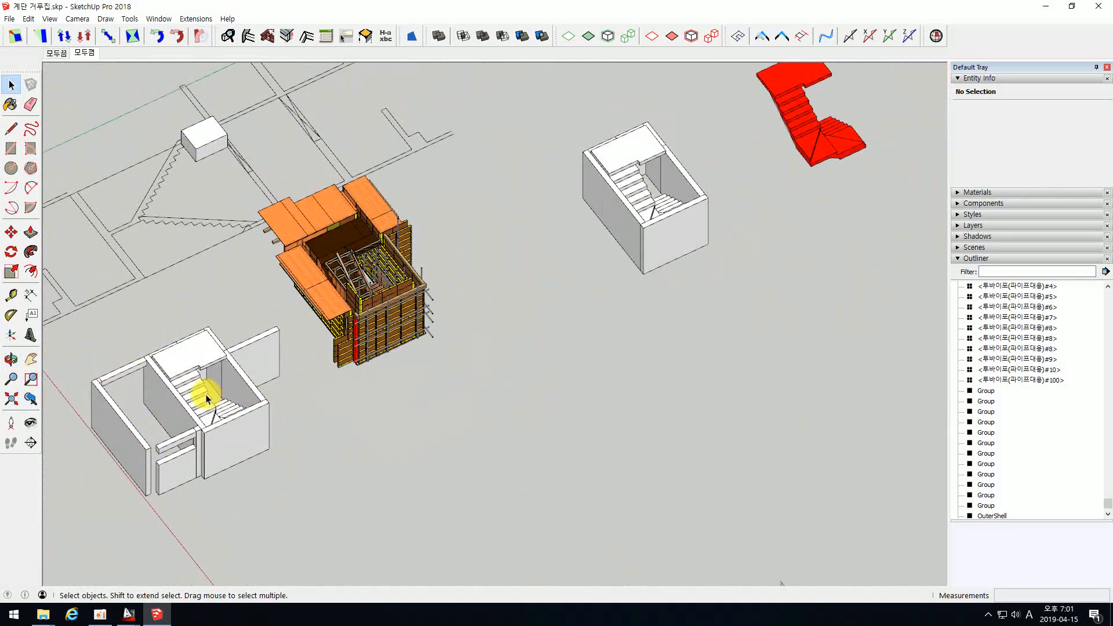
pyautogui.scroll(-3, 497, 261)
pyautogui.scroll(4, 480, 300)
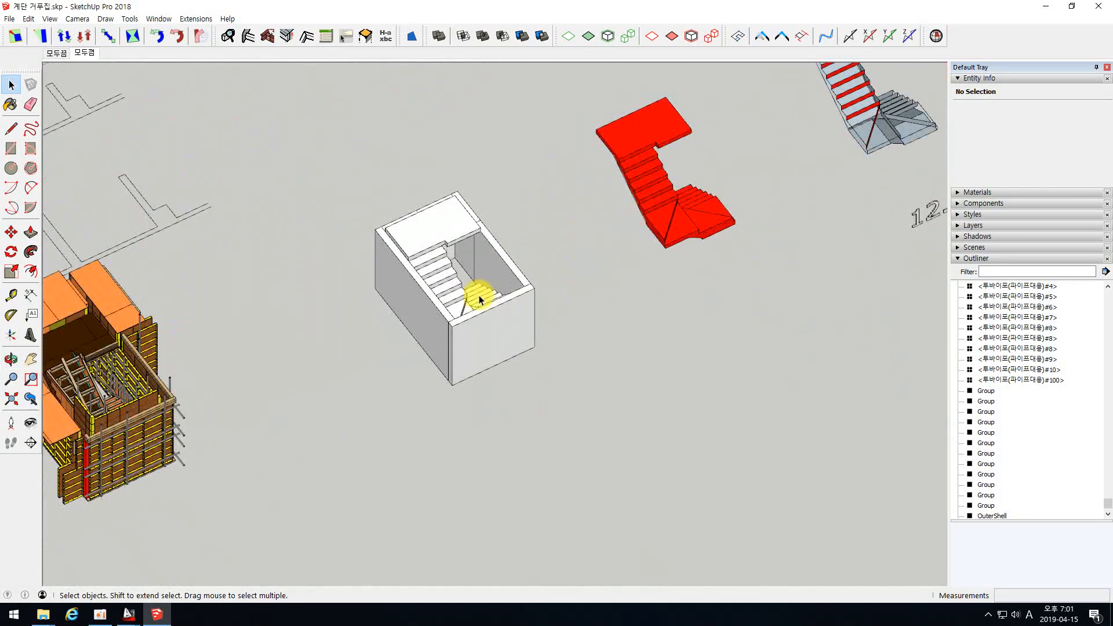
# Select the inner stair and the surrounding concrete walls of the separate stairwell model one after another to inspect them
pyautogui.click(436, 234)
pyautogui.scroll(-3, 316, 354)
pyautogui.scroll(5, 484, 256)
pyautogui.moveTo(370, 346); pyautogui.dragTo(440, 281, button='middle')
pyautogui.click(455, 268)
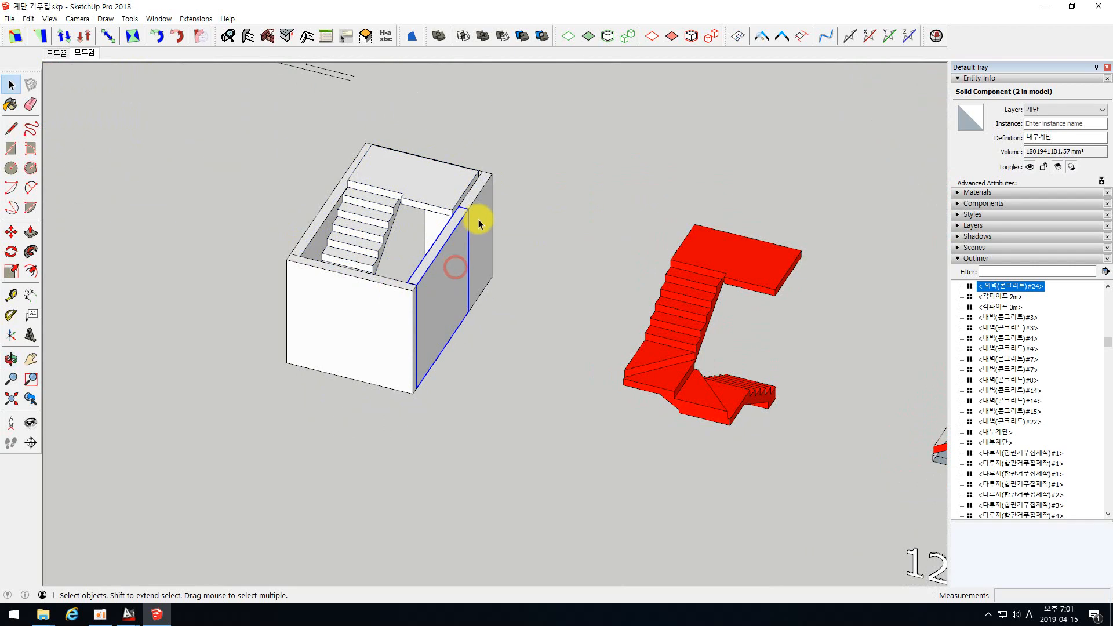
pyautogui.click(353, 315)
pyautogui.moveTo(311, 306); pyautogui.dragTo(374, 330, button='middle')
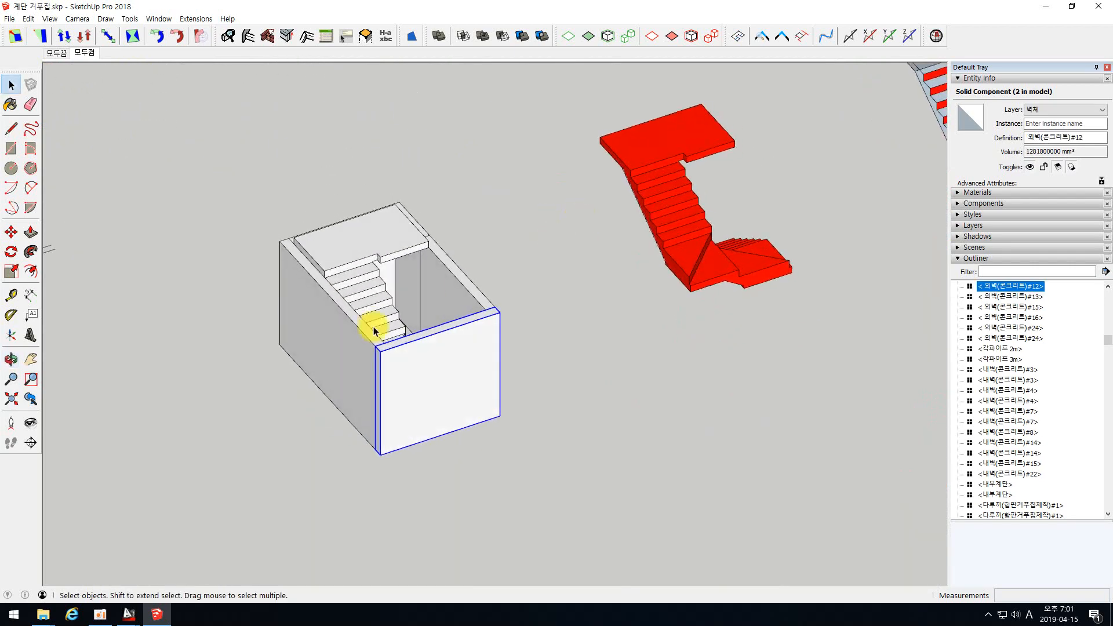
pyautogui.click(319, 343)
pyautogui.moveTo(293, 256); pyautogui.dragTo(393, 380, button='middle')
pyautogui.click(400, 386)
# Select the solid red stair group and view it alongside the stair model with only its formed surfaces in red
pyautogui.moveTo(629, 277); pyautogui.dragTo(538, 333, button='middle')
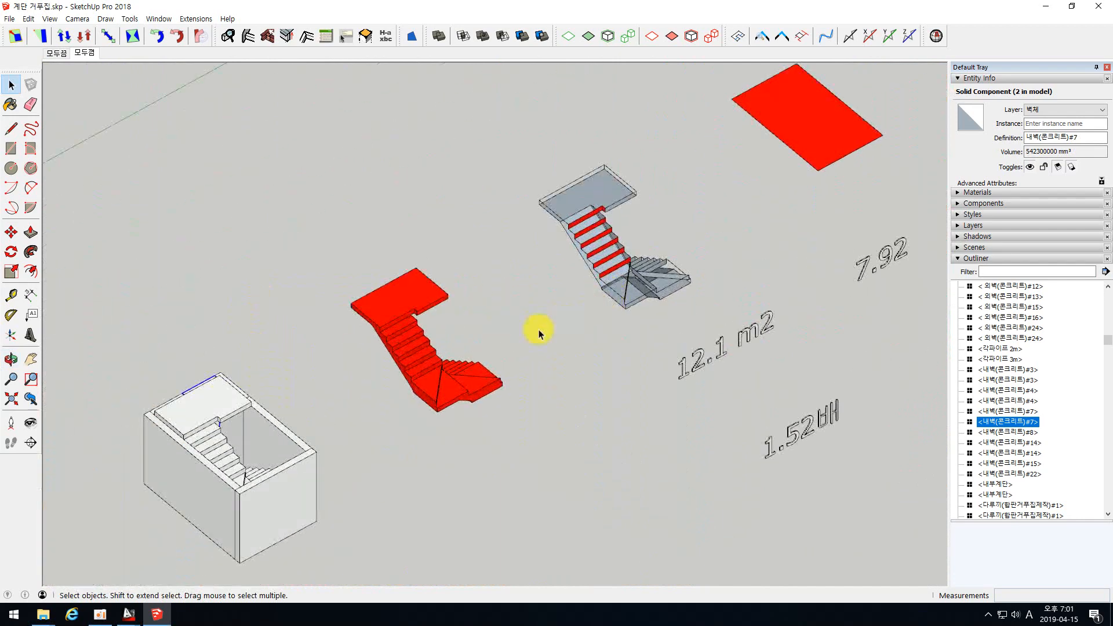
pyautogui.moveTo(465, 328); pyautogui.dragTo(422, 347, button='middle')
pyautogui.click(412, 343)
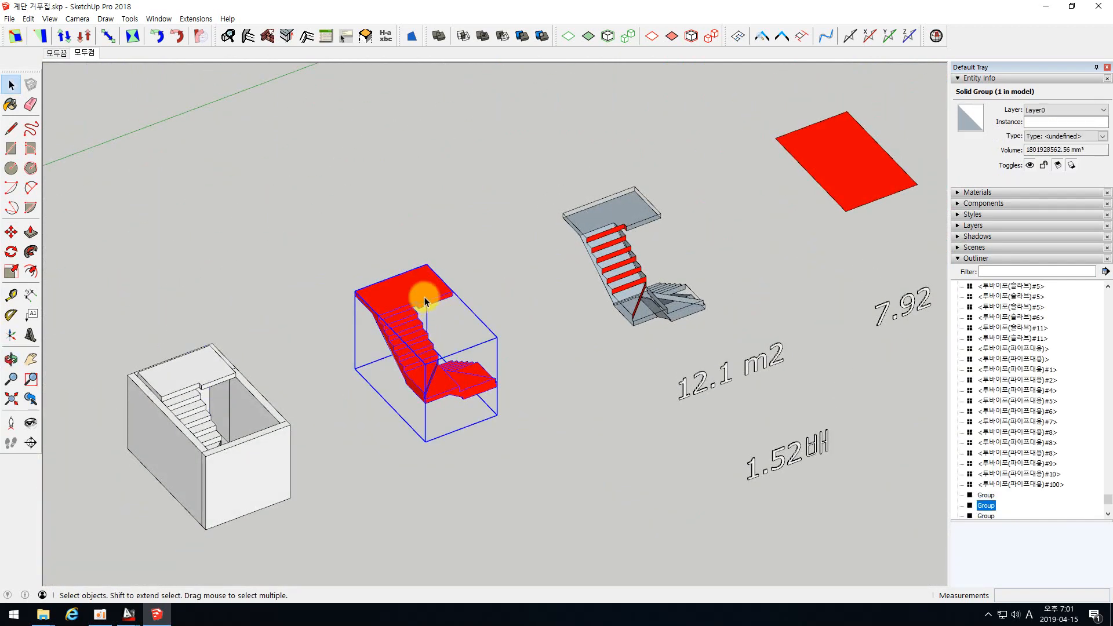
pyautogui.scroll(3, 426, 326)
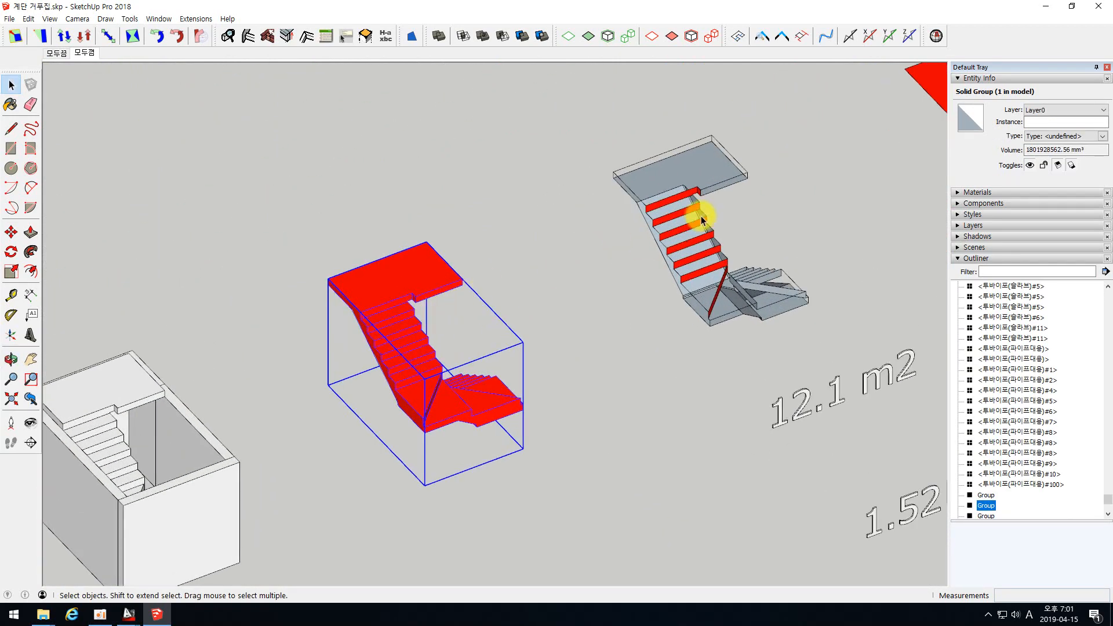
# Compare the formwork assembly and walled stairwell with the red stair and the open-surface stair model
pyautogui.scroll(-4, 717, 219)
pyautogui.scroll(8, 203, 385)
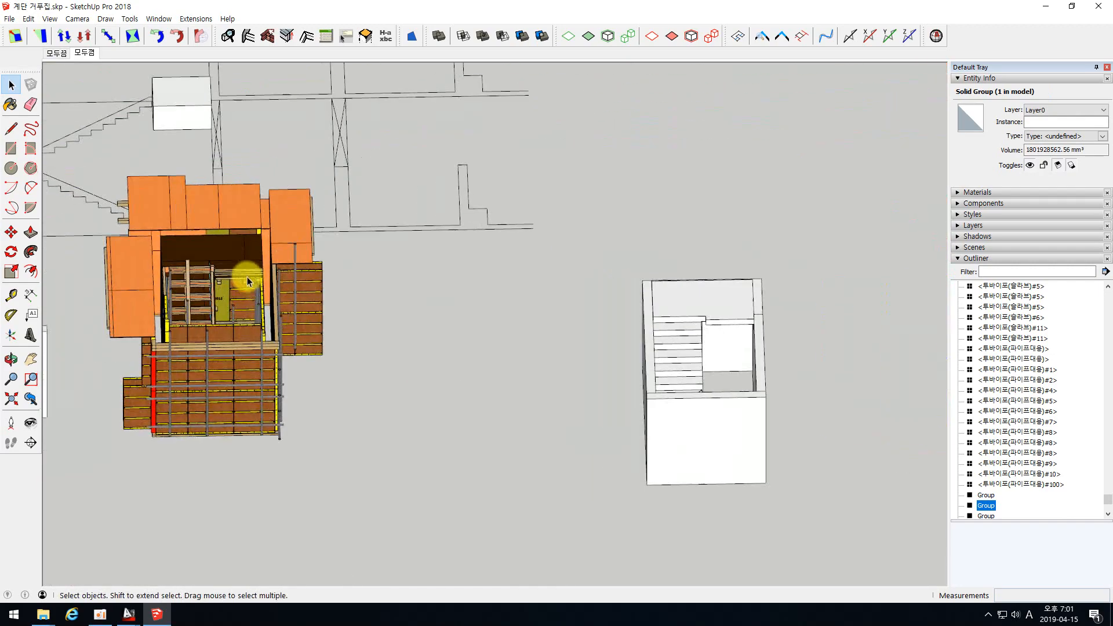
pyautogui.scroll(-3, 153, 212)
pyautogui.scroll(-5, 174, 217)
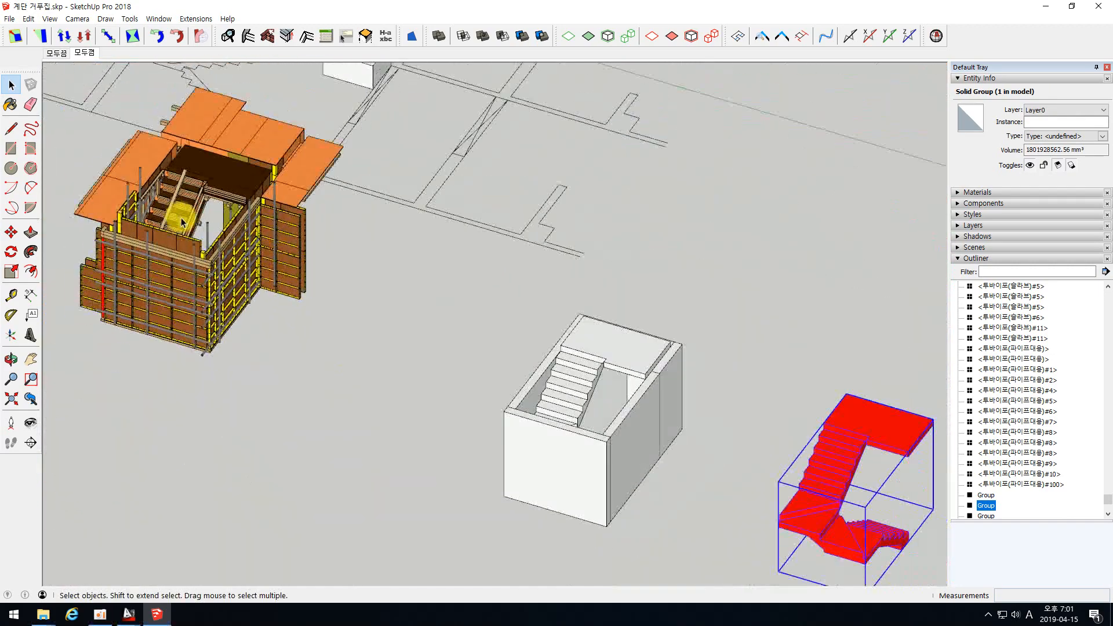
pyautogui.scroll(1, 489, 355)
pyautogui.scroll(6, 753, 377)
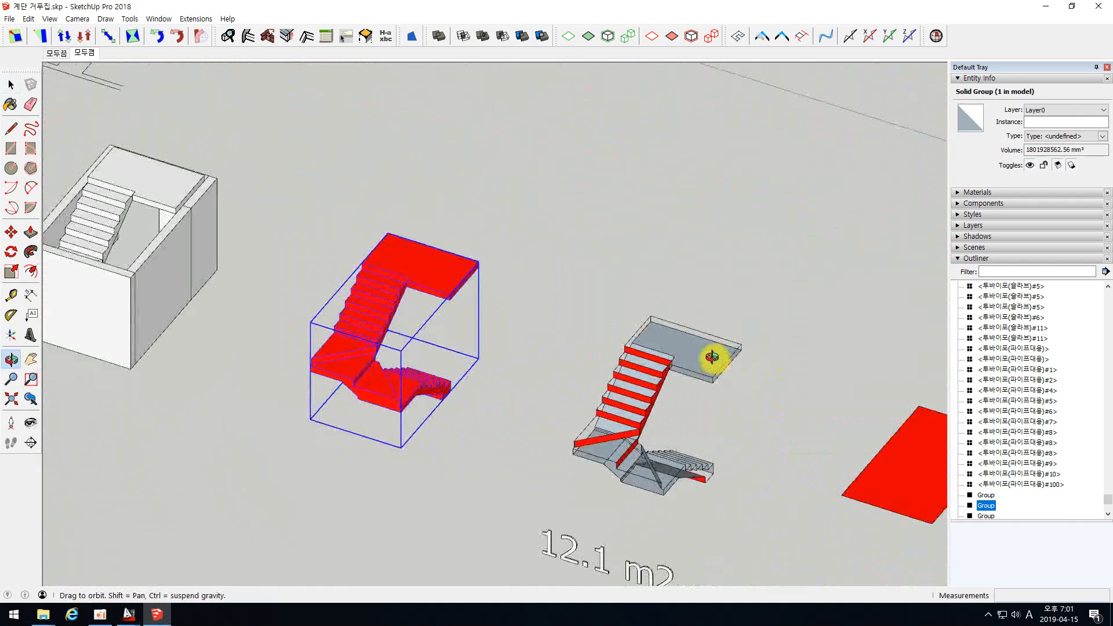
# Open the open-surface stair group, select its landing face and a lower-flight edge, and inspect the formed surfaces
pyautogui.click(670, 366)
pyautogui.doubleClick(676, 363)
pyautogui.click(678, 362)
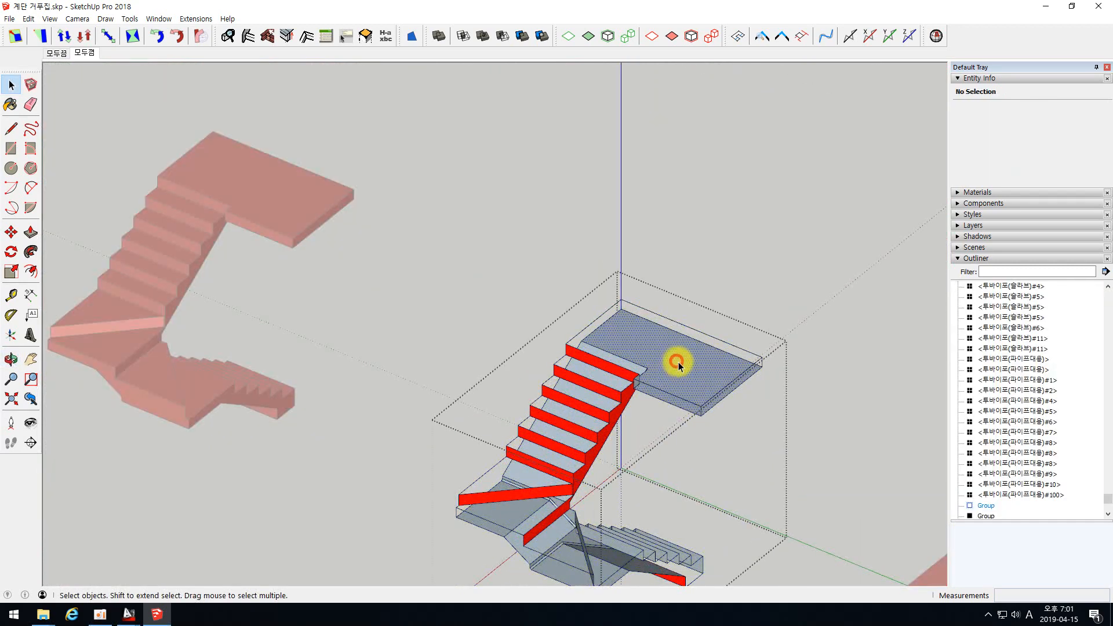
pyautogui.scroll(-2, 659, 295)
pyautogui.click(673, 364)
pyautogui.scroll(1, 696, 348)
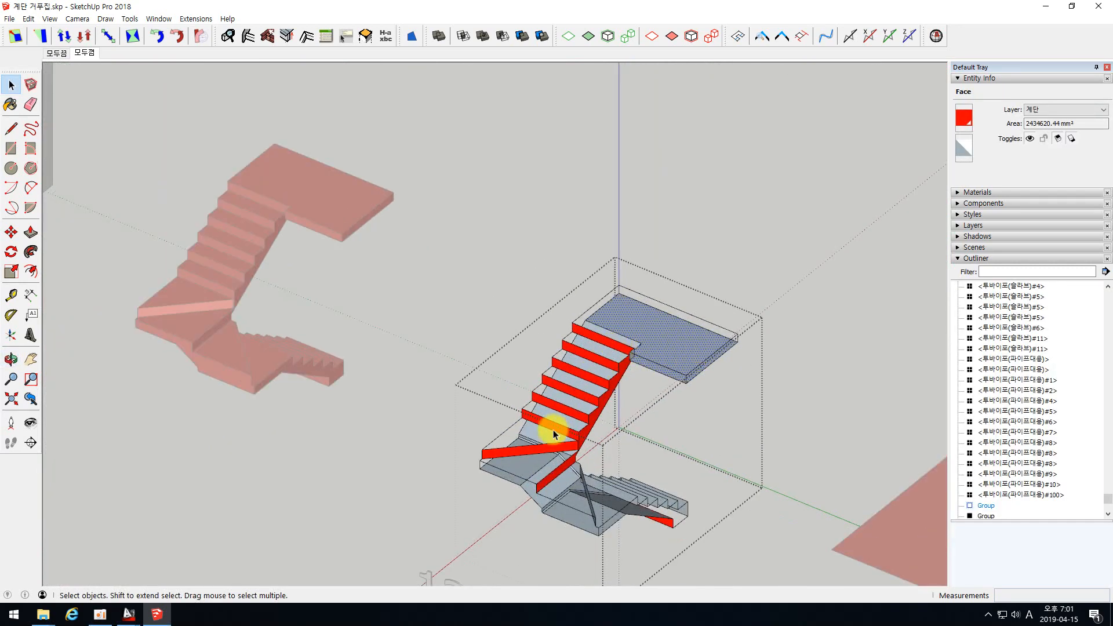
pyautogui.click(677, 514)
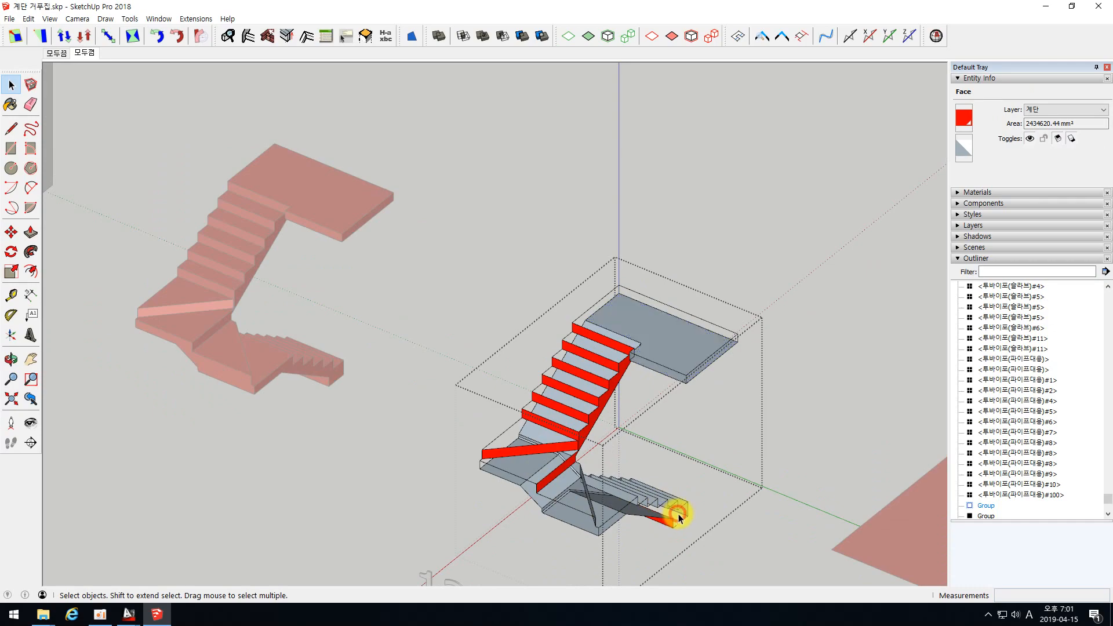
pyautogui.scroll(3, 676, 515)
pyautogui.moveTo(664, 510); pyautogui.dragTo(637, 517, button='middle')
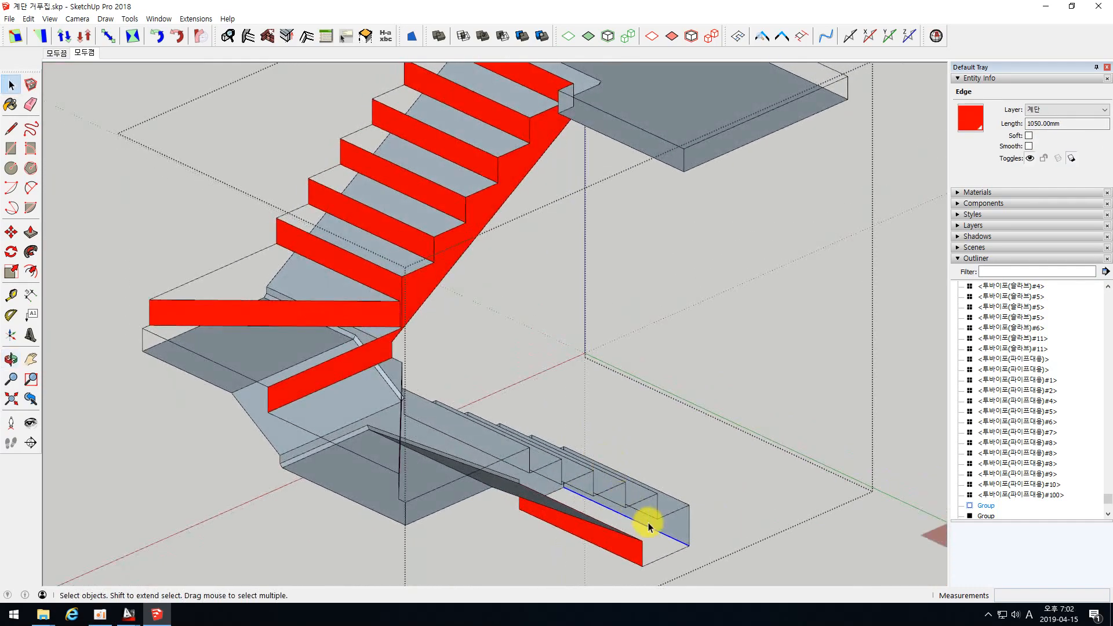
pyautogui.moveTo(406, 496); pyautogui.dragTo(516, 431, button='middle')
# Close the open-surface stair group and return to a close view of the stair flight formwork
pyautogui.scroll(-10, 524, 294)
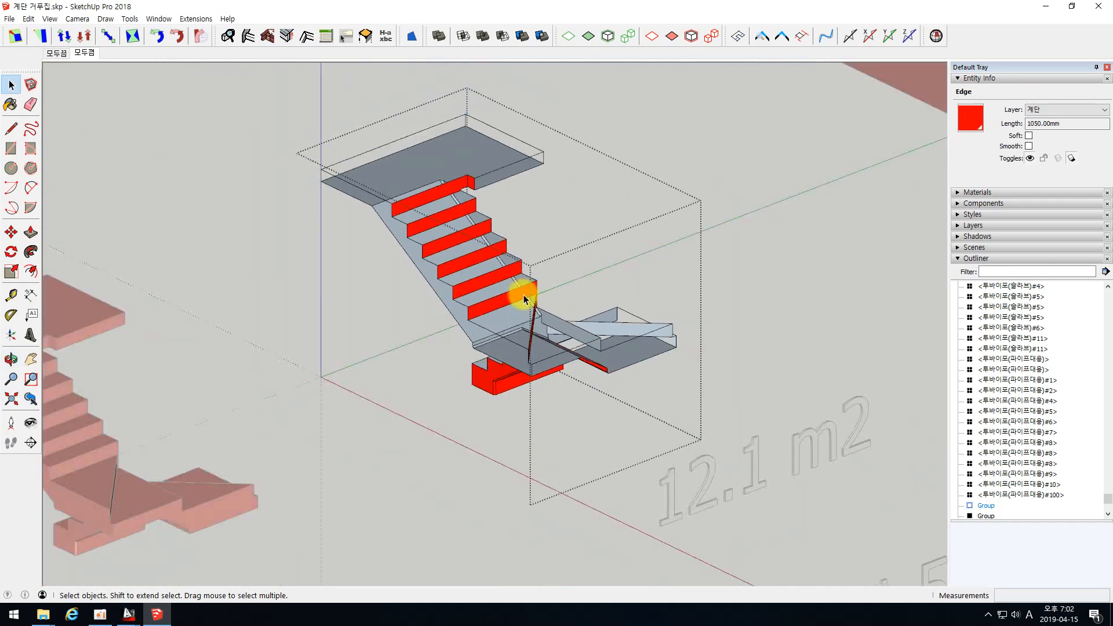
pyautogui.moveTo(667, 329); pyautogui.dragTo(246, 371, button='middle')
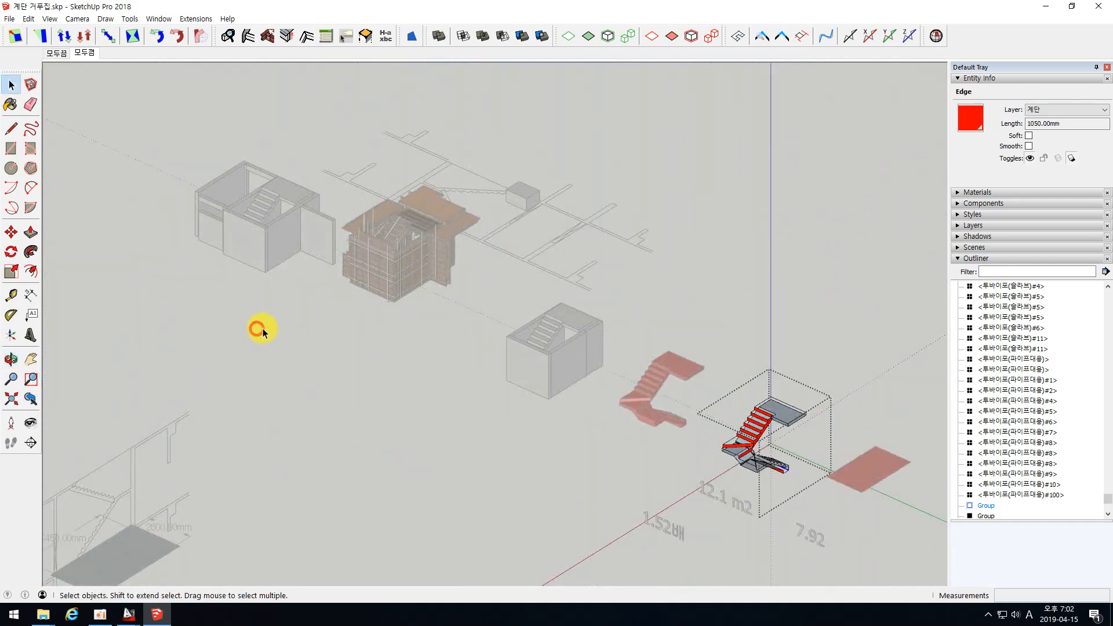
pyautogui.click(255, 325)
pyautogui.scroll(10, 364, 185)
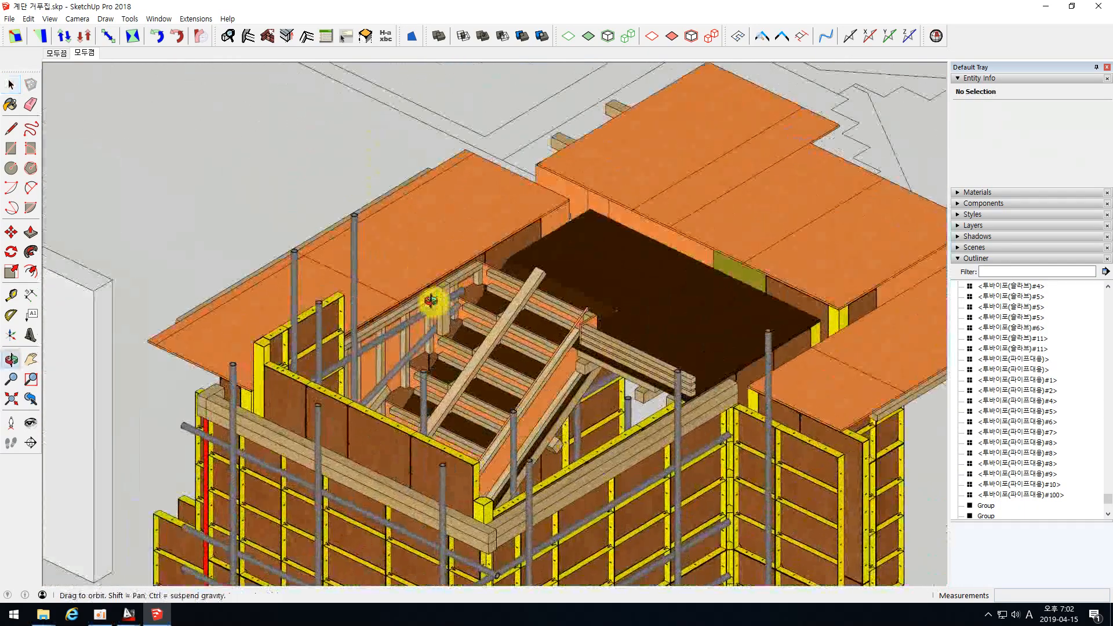
pyautogui.moveTo(430, 300); pyautogui.dragTo(368, 365, button='middle')
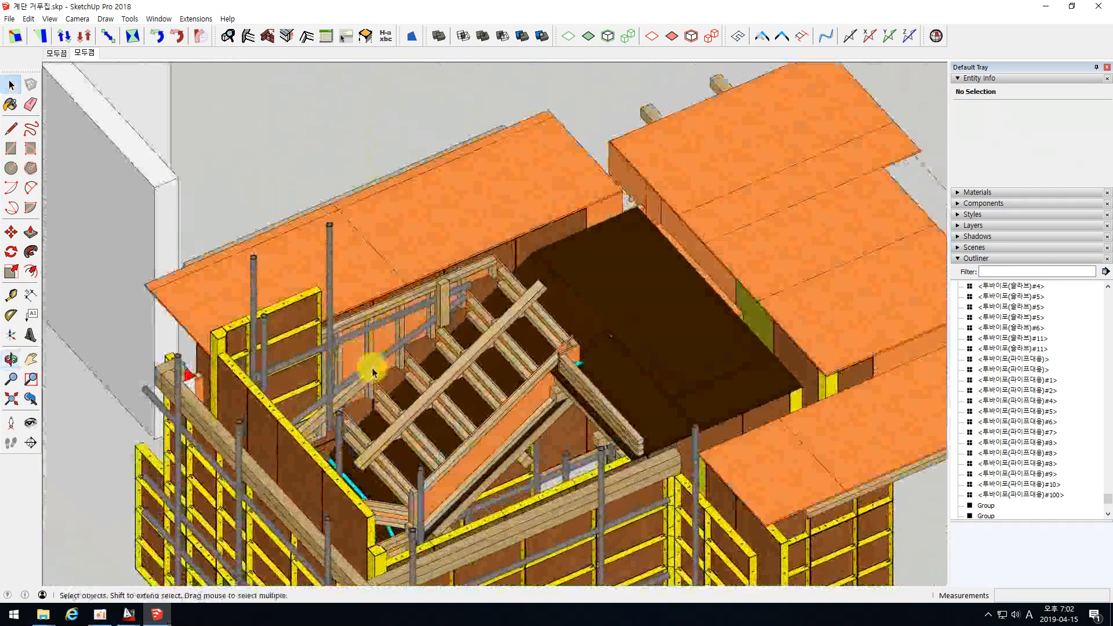
# Inspect the timber stair flight formwork up close and within the whole formwork assembly
pyautogui.scroll(6, 411, 343)
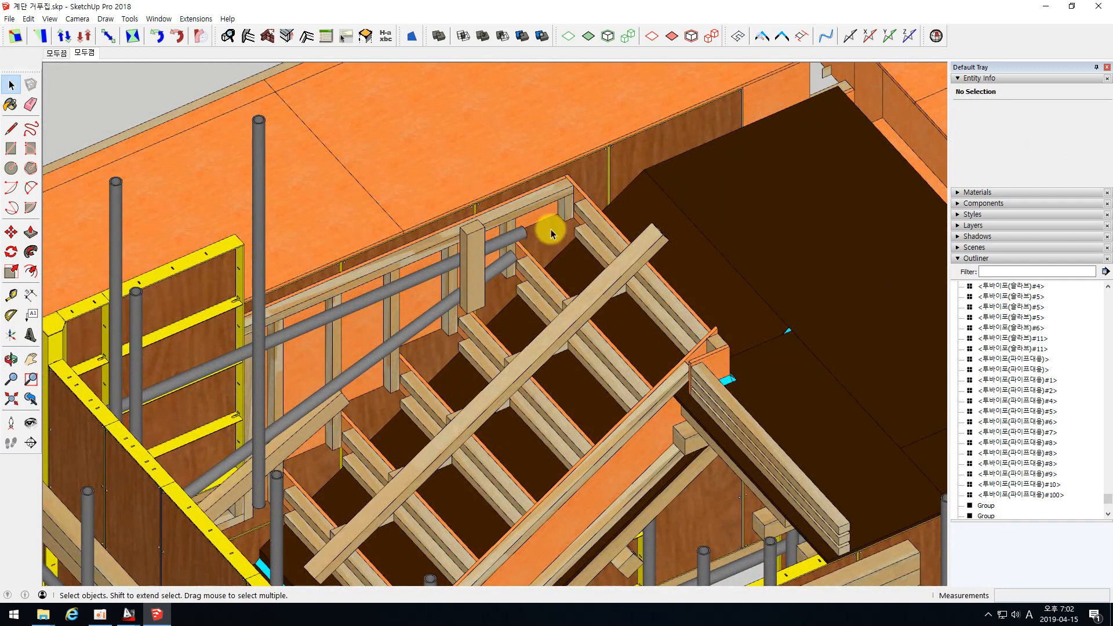
pyautogui.scroll(-5, 373, 326)
pyautogui.scroll(2, 429, 341)
pyautogui.scroll(2, 429, 339)
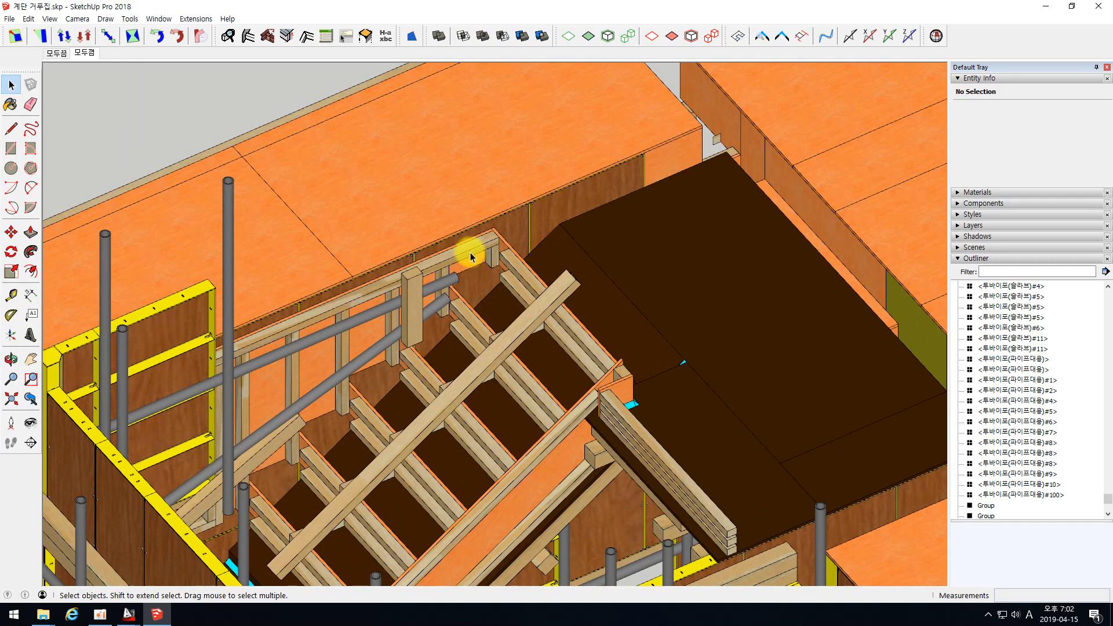
pyautogui.scroll(-4, 390, 261)
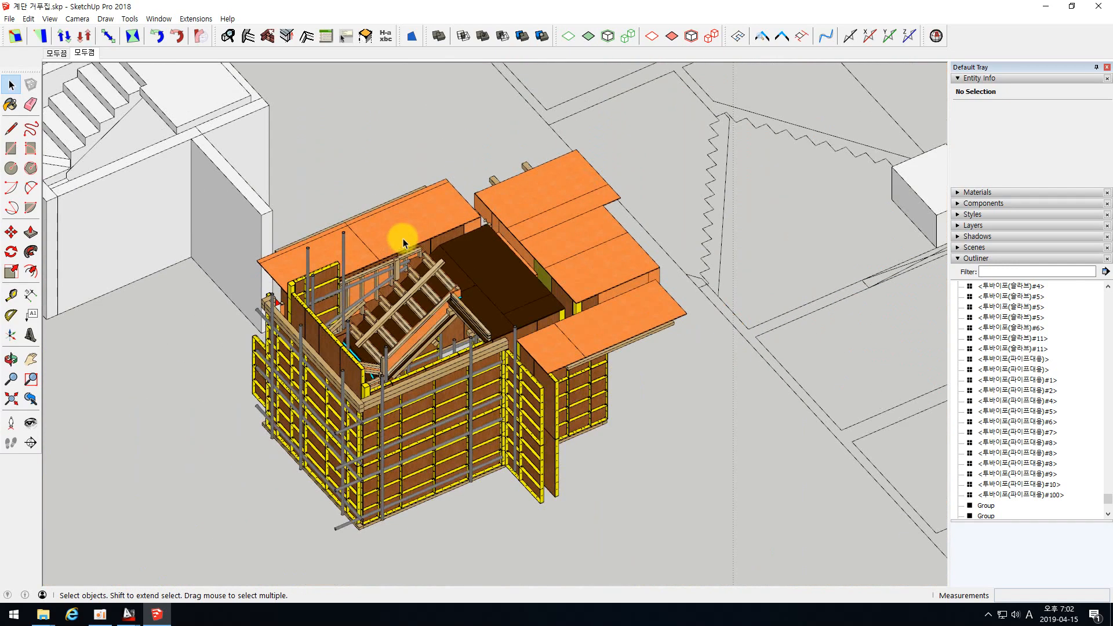
pyautogui.scroll(-5, 402, 238)
pyautogui.scroll(3, 531, 488)
# Move the concrete inner wall beside the white stair outward, away from the stairwell
pyautogui.click(526, 515)
pyautogui.moveTo(473, 382); pyautogui.dragTo(938, 407, button='middle')
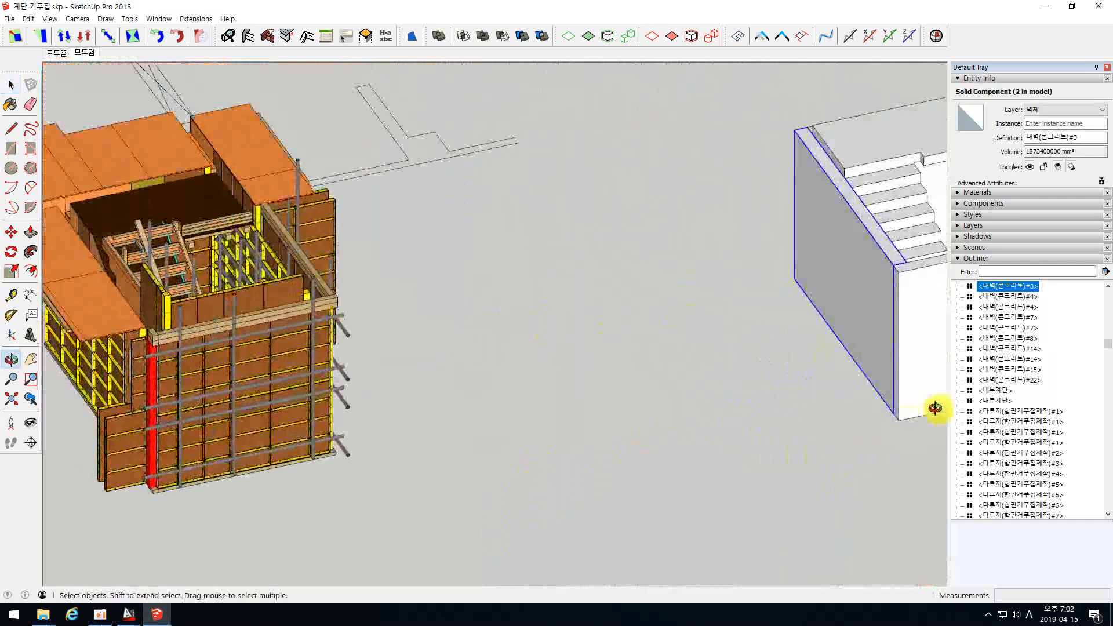
pyautogui.scroll(-3, 495, 420)
pyautogui.scroll(3, 719, 370)
pyautogui.moveTo(719, 370); pyautogui.dragTo(746, 375, button='middle')
pyautogui.click(11, 233)
pyautogui.click(616, 418)
pyautogui.click(512, 446)
# View the exposed side of the white stair and open the stair component for editing
pyautogui.moveTo(587, 350); pyautogui.dragTo(593, 310, button='middle')
pyautogui.moveTo(518, 386); pyautogui.dragTo(808, 377, button='middle')
pyautogui.press('o')
pyautogui.moveTo(467, 423); pyautogui.dragTo(745, 285, button='middle')
pyautogui.scroll(1, 759, 296)
pyautogui.scroll(4, 708, 249)
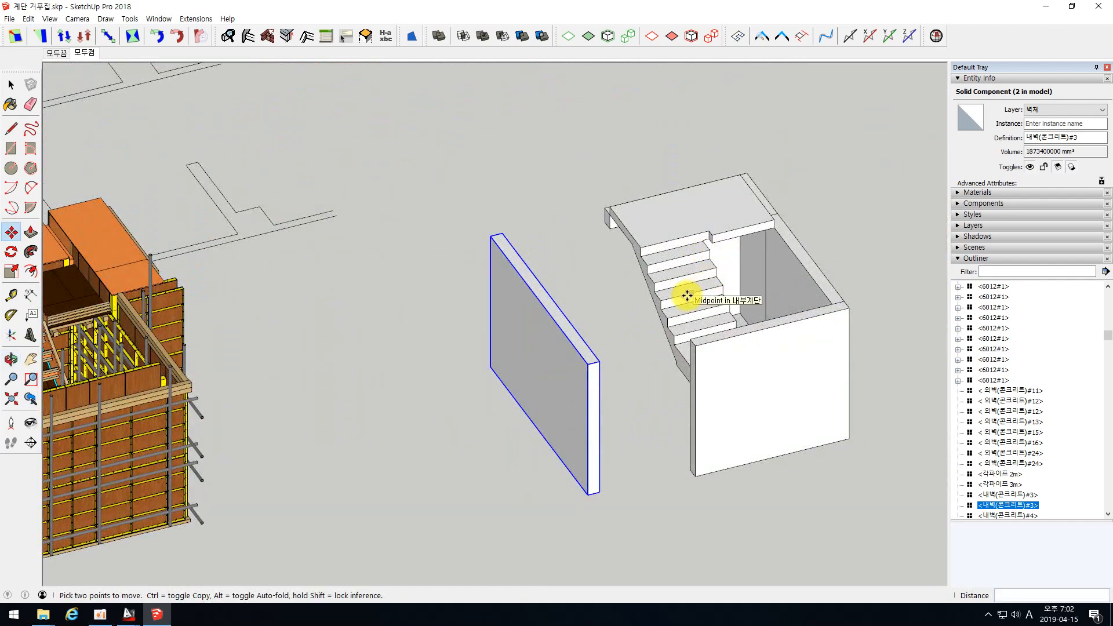
pyautogui.moveTo(641, 298); pyautogui.dragTo(807, 348, button='middle')
pyautogui.scroll(3, 810, 241)
pyautogui.press('space')
pyautogui.click(747, 233)
pyautogui.doubleClick(744, 235)
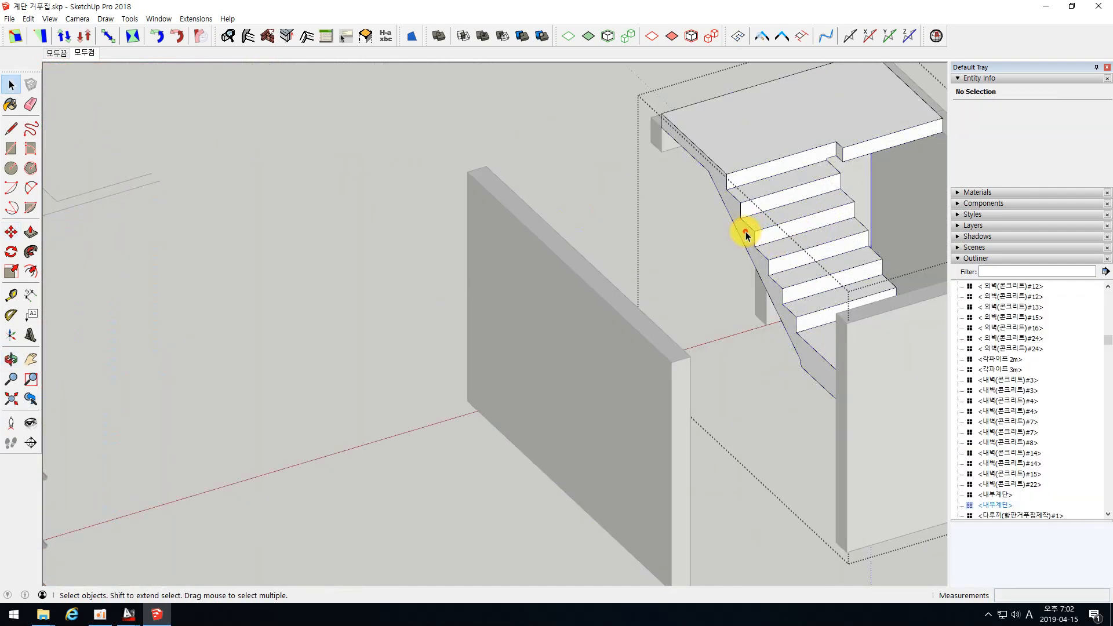
# Try to delete the exposed side face of the stair flight and undo the deletion
pyautogui.click(748, 243)
pyautogui.moveTo(744, 217); pyautogui.dragTo(801, 305, button='middle')
pyautogui.press('Delete')
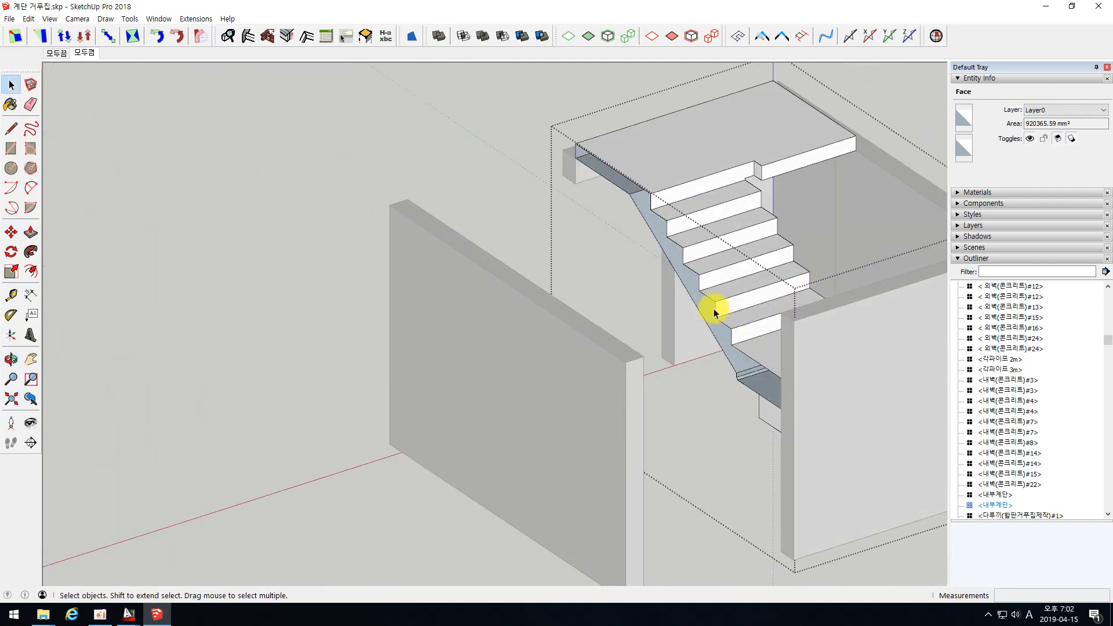
pyautogui.moveTo(688, 248)
pyautogui.mouseDown(button='middle')
pyautogui.moveTo(731, 234)
pyautogui.moveTo(694, 262)
pyautogui.mouseUp(button='middle')
pyautogui.hotkey('ctrl', 'z')
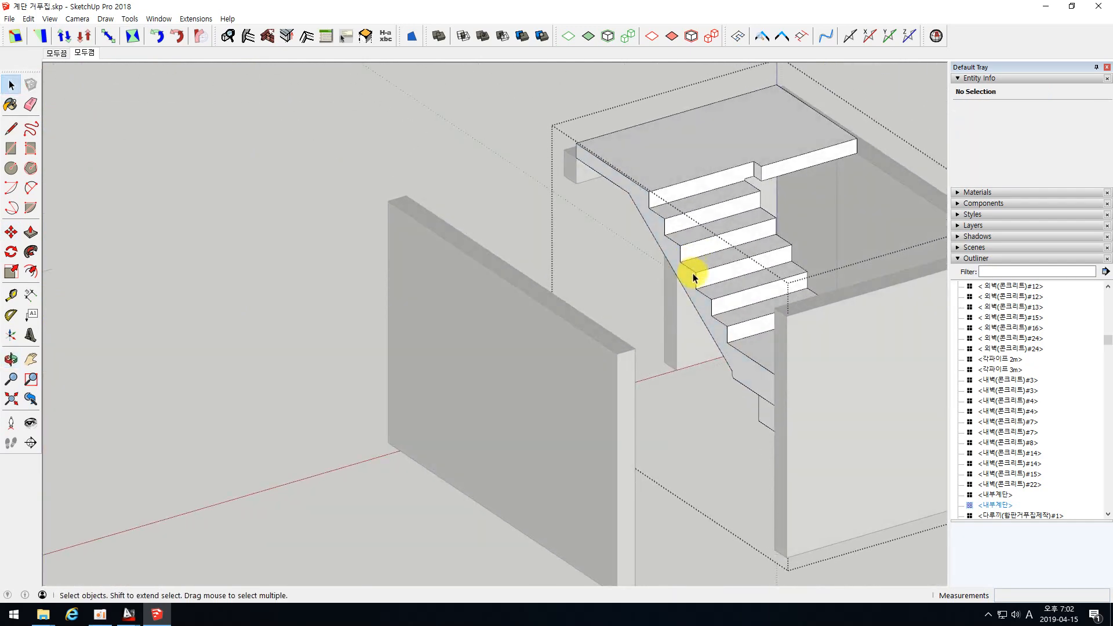
# Close the stair component and select the detached concrete wall
pyautogui.scroll(-5, 360, 283)
pyautogui.moveTo(572, 235); pyautogui.dragTo(615, 310, button='middle')
pyautogui.click(612, 305)
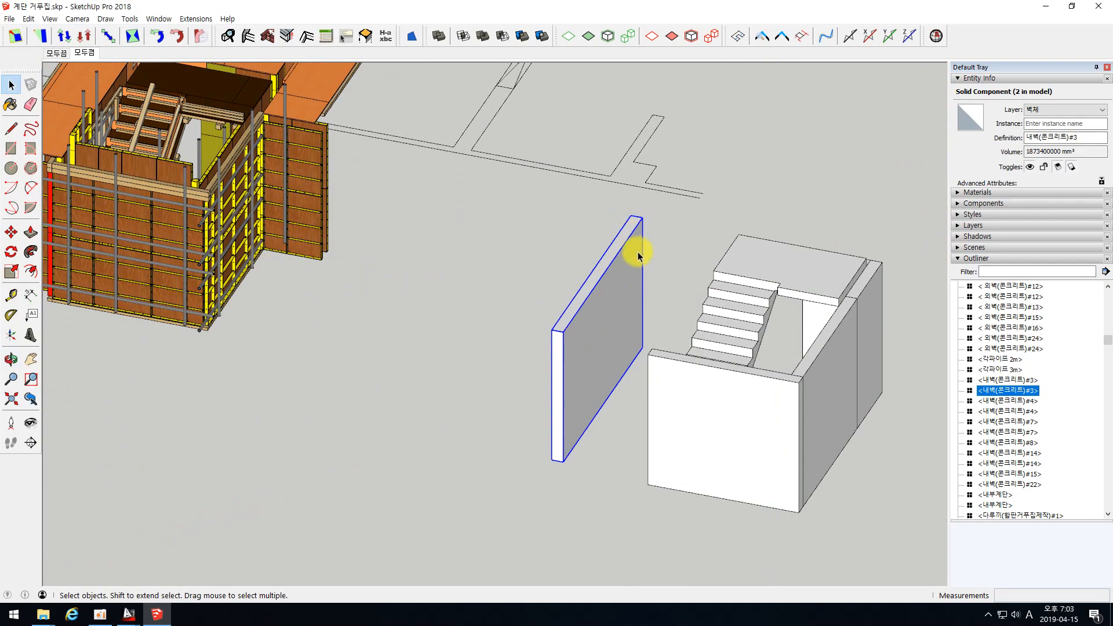
# Open the solid red stair group, select a face at its lower landing, and close the group
pyautogui.moveTo(665, 270); pyautogui.dragTo(728, 288, button='middle')
pyautogui.scroll(-3, 464, 301)
pyautogui.moveTo(620, 312); pyautogui.dragTo(710, 479, button='middle')
pyautogui.scroll(4, 869, 225)
pyautogui.click(735, 242)
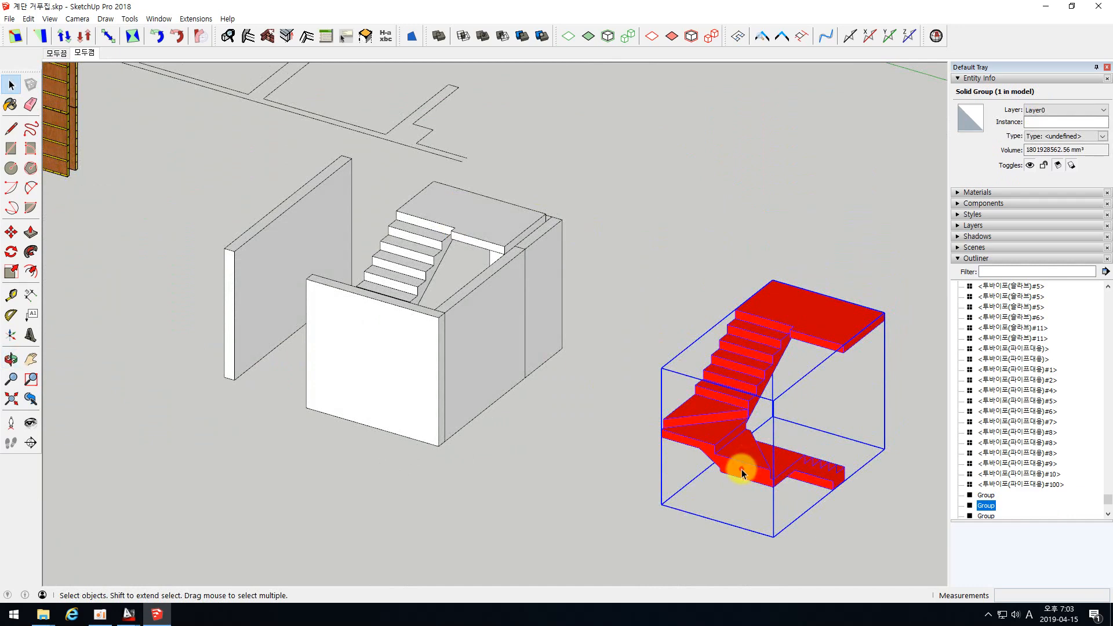
pyautogui.doubleClick(739, 476)
pyautogui.click(736, 467)
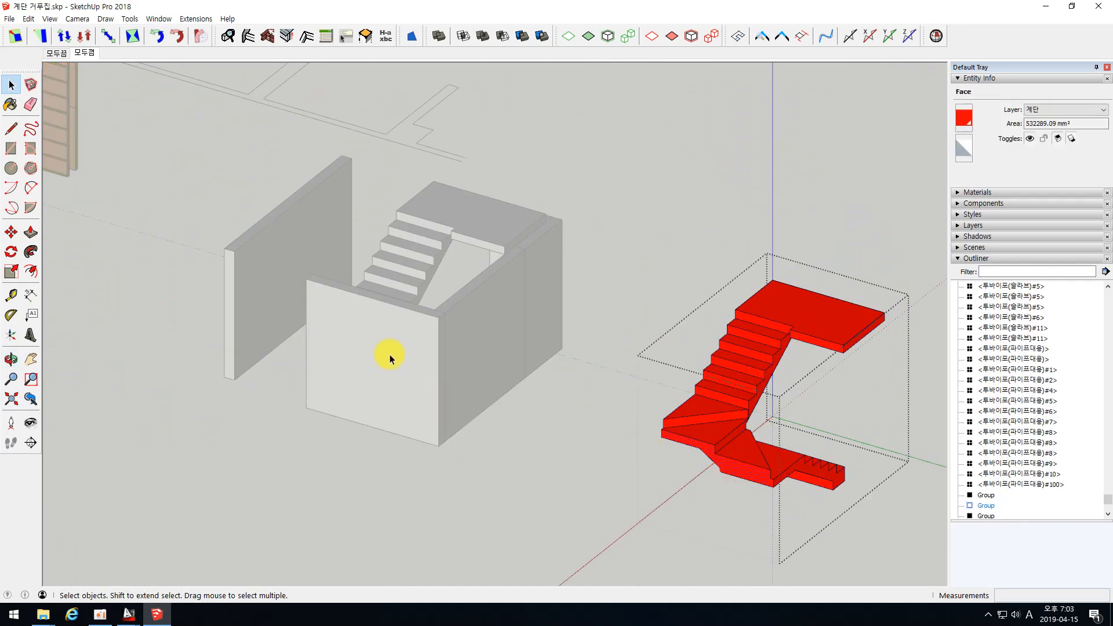
pyautogui.click(521, 346)
# Compare the solid red stair with the open-surface stair from above and from the side
pyautogui.scroll(-4, 521, 347)
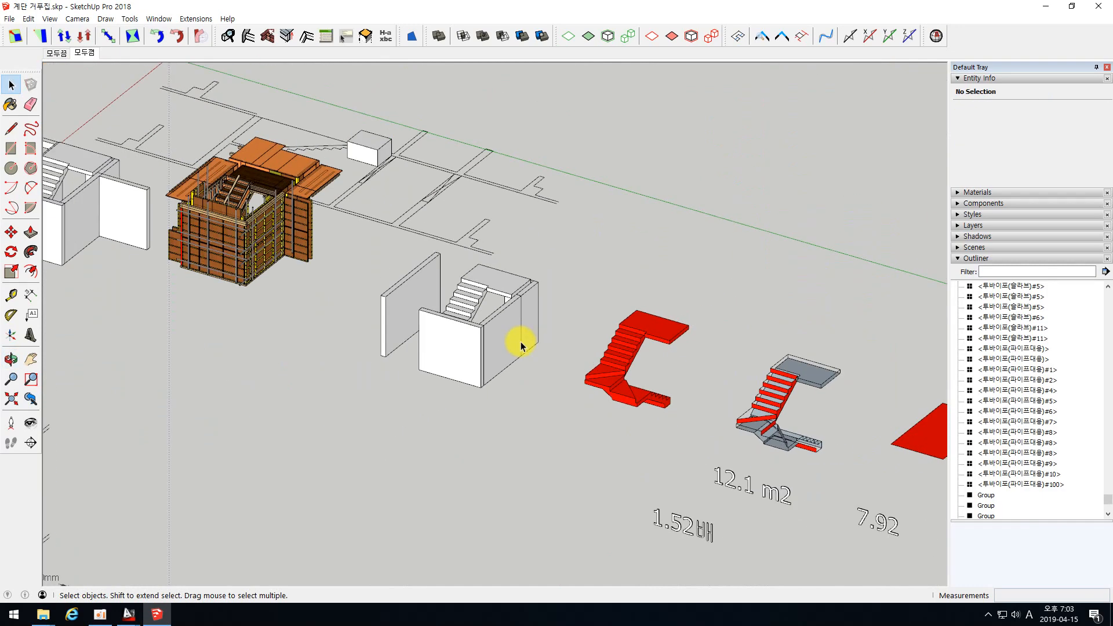
pyautogui.scroll(2, 796, 445)
pyautogui.scroll(2, 827, 394)
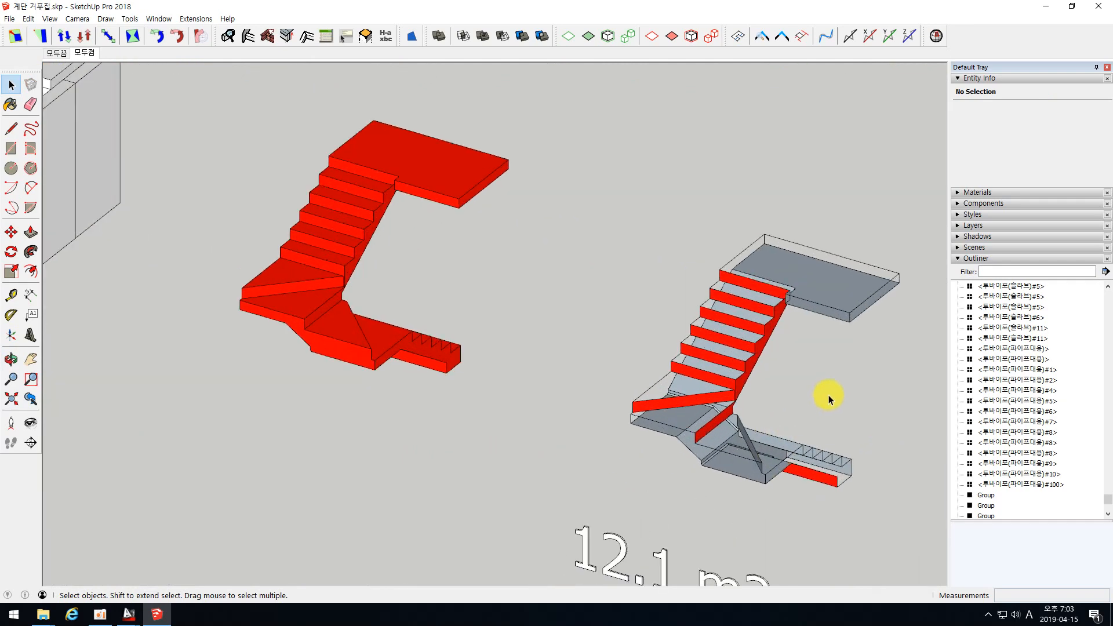
pyautogui.moveTo(828, 395); pyautogui.dragTo(745, 360, button='middle')
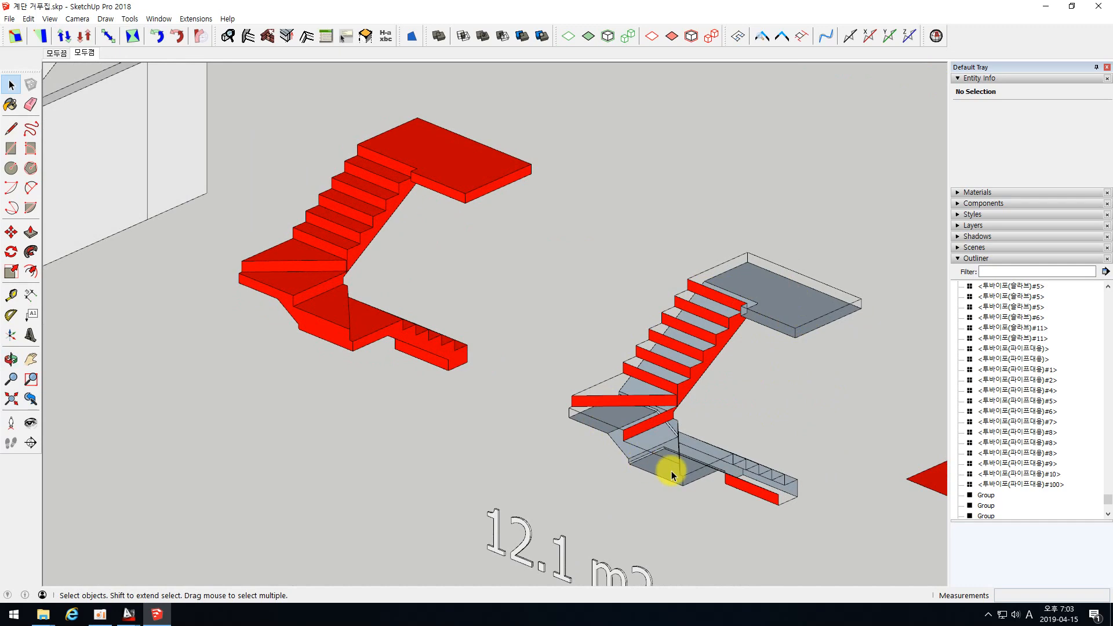
pyautogui.moveTo(720, 426)
pyautogui.mouseDown(button='middle')
pyautogui.moveTo(594, 394)
pyautogui.moveTo(832, 471)
pyautogui.mouseUp(button='middle')
pyautogui.scroll(-2, 445, 487)
pyautogui.moveTo(599, 403)
pyautogui.mouseDown(button='middle')
pyautogui.moveTo(932, 256)
pyautogui.moveTo(724, 342)
pyautogui.mouseUp(button='middle')
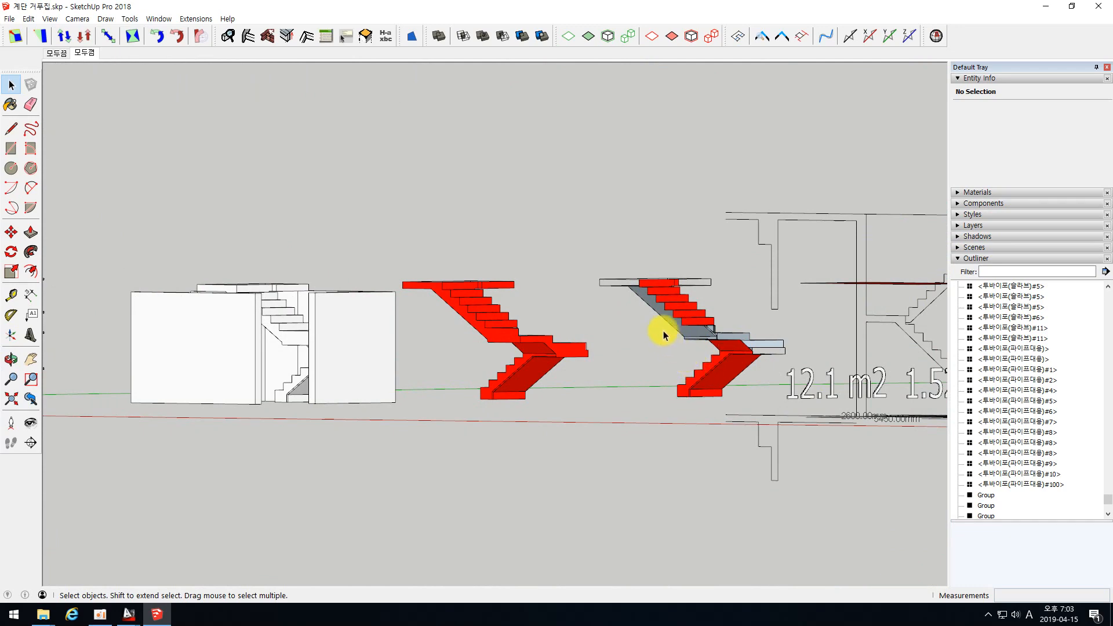
# Select the flat red rectangle next to the open-surface stair to check its area, and clear the selection
pyautogui.scroll(-3, 690, 319)
pyautogui.moveTo(698, 295); pyautogui.dragTo(572, 393, button='middle')
pyautogui.scroll(-2, 470, 417)
pyautogui.moveTo(470, 418)
pyautogui.mouseDown(button='middle')
pyautogui.moveTo(734, 326)
pyautogui.moveTo(392, 410)
pyautogui.mouseUp(button='middle')
pyautogui.scroll(5, 671, 440)
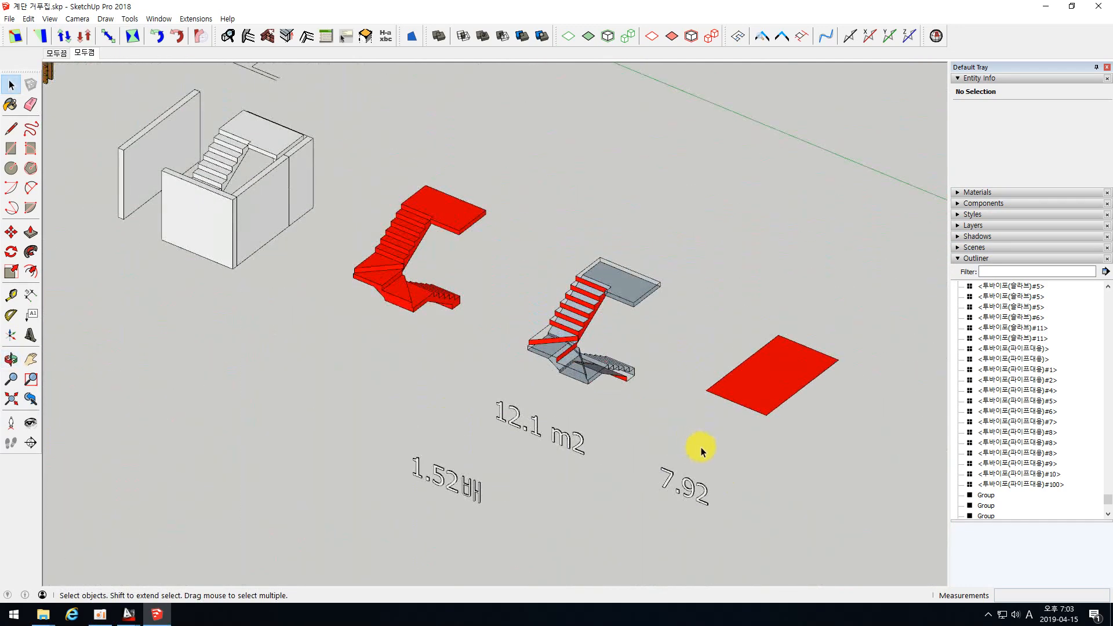
pyautogui.moveTo(694, 417); pyautogui.dragTo(763, 406, button='middle')
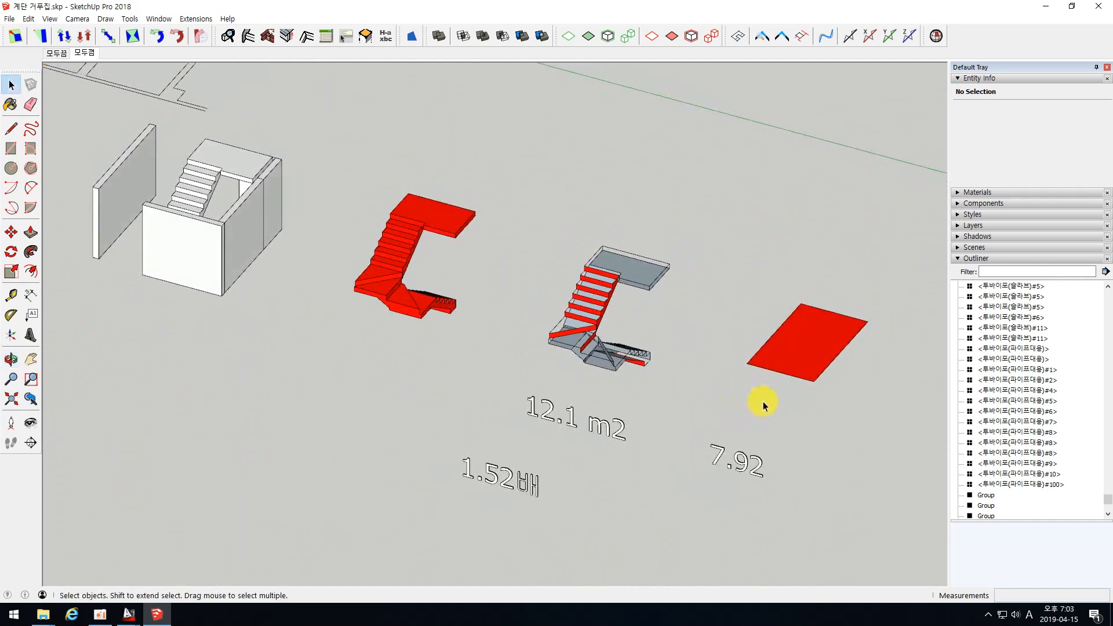
pyautogui.click(803, 352)
pyautogui.scroll(-3, 530, 398)
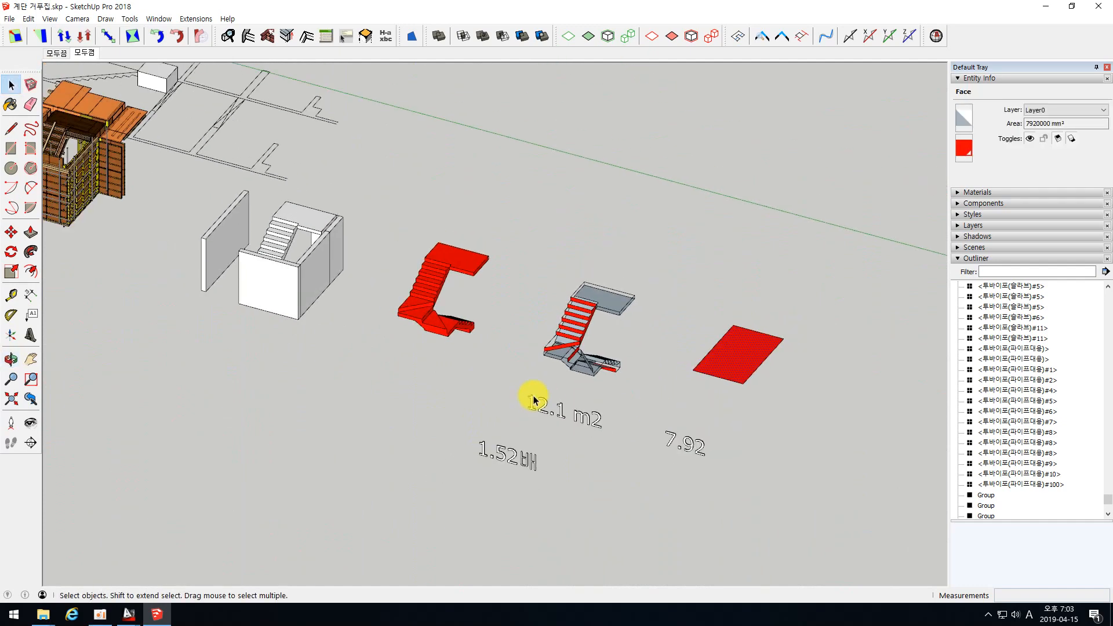
pyautogui.scroll(3, 710, 413)
pyautogui.click(605, 389)
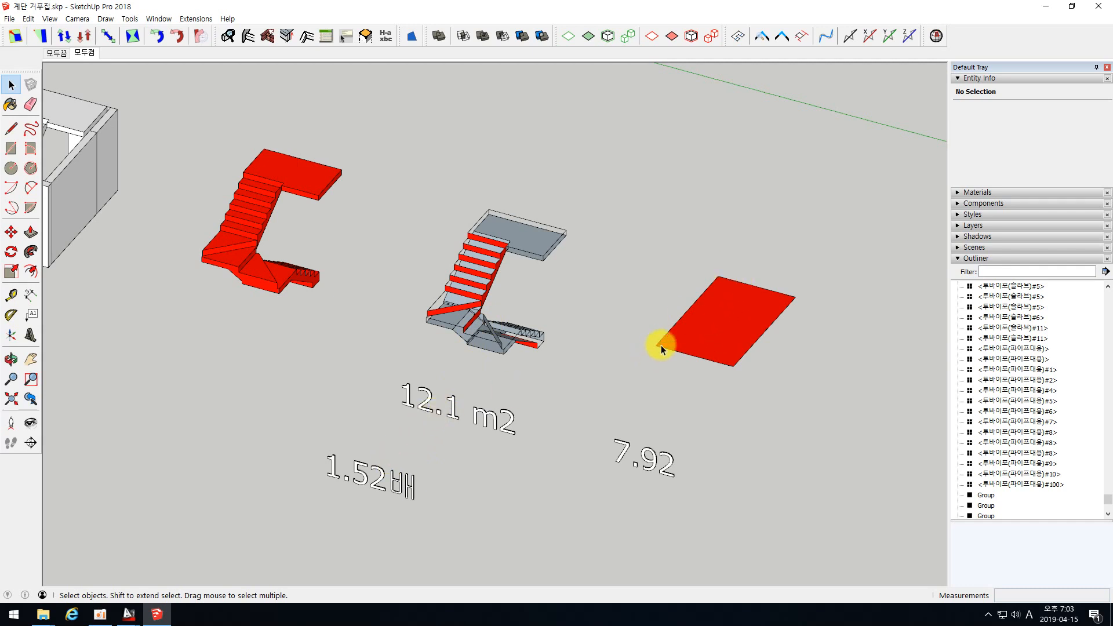
# Compare the footprints of both stair models with the red rectangle from directly above and at an angle
pyautogui.moveTo(651, 330); pyautogui.dragTo(783, 579, button='middle')
pyautogui.moveTo(705, 338); pyautogui.dragTo(721, 371, button='middle')
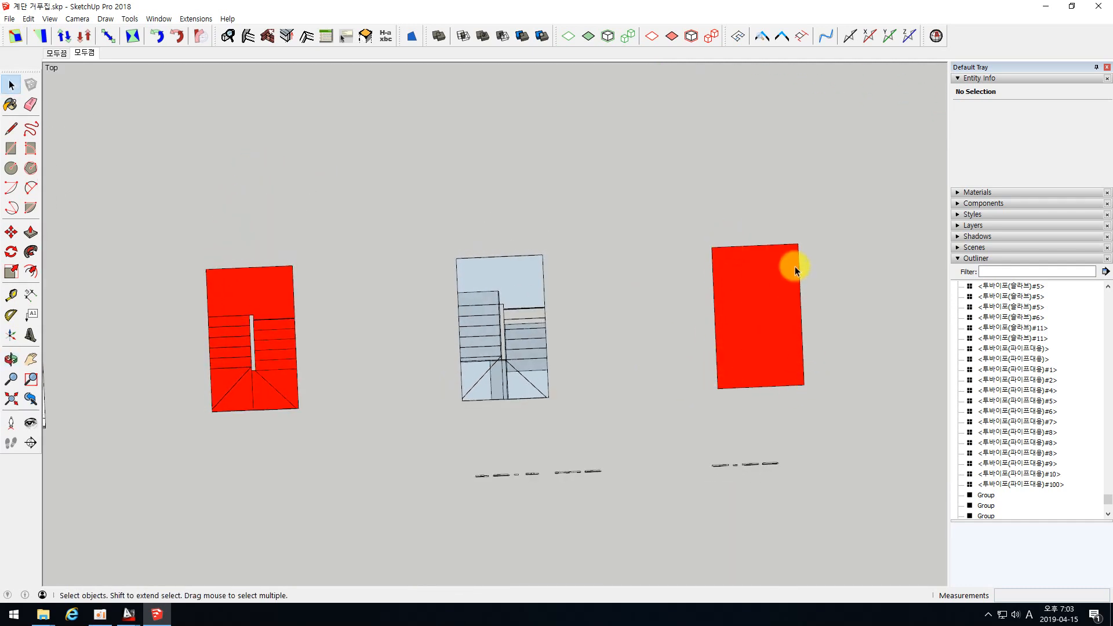
pyautogui.moveTo(624, 267); pyautogui.dragTo(603, 411, button='middle')
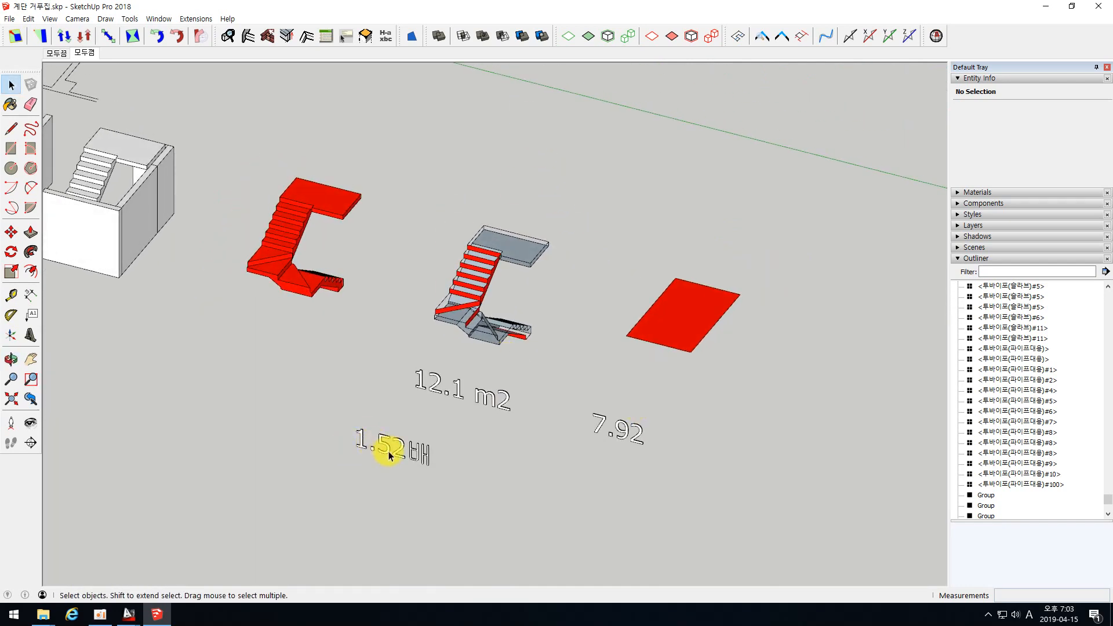
# Switch to AutoCAD to look over the extracted stair sections, and return to the stair area comparison in SketchUp
pyautogui.click(129, 615)
pyautogui.click(62, 556)
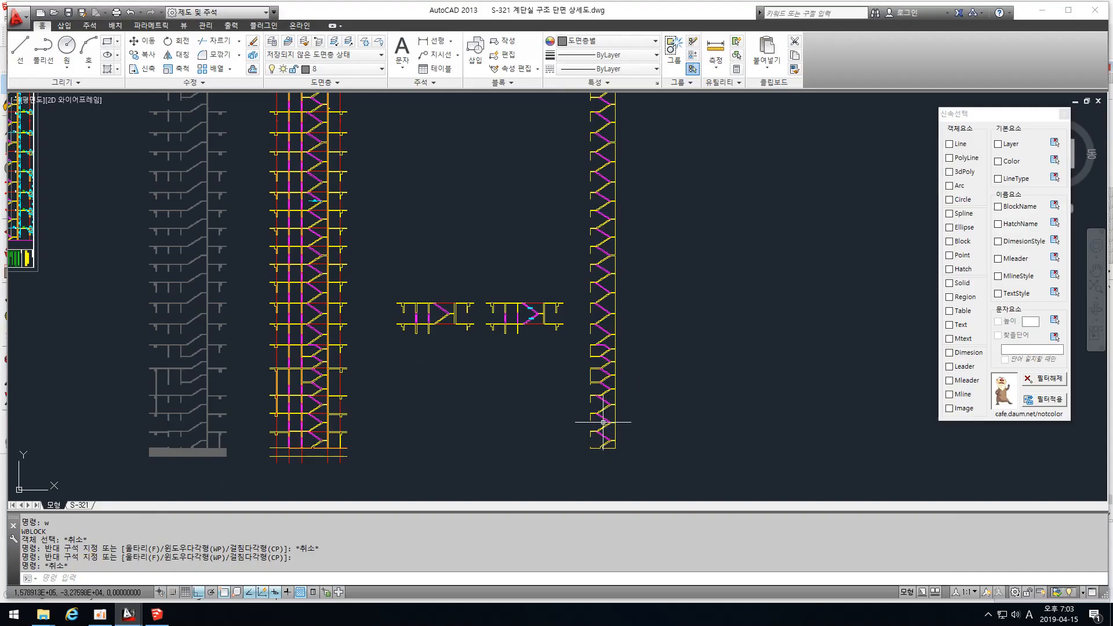
pyautogui.scroll(6, 591, 324)
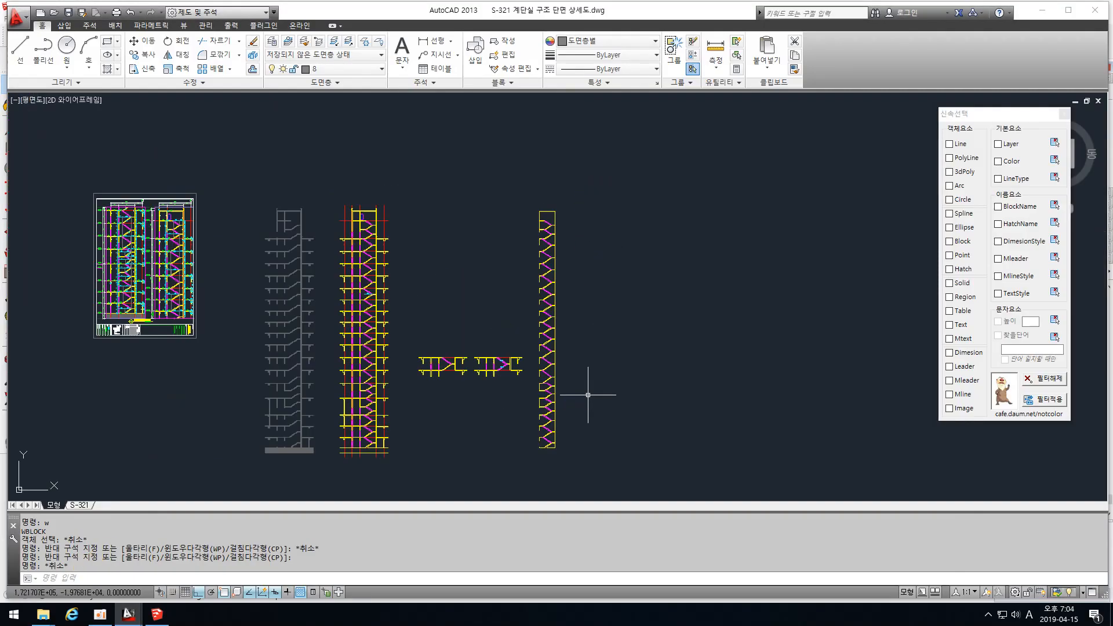
pyautogui.click(157, 614)
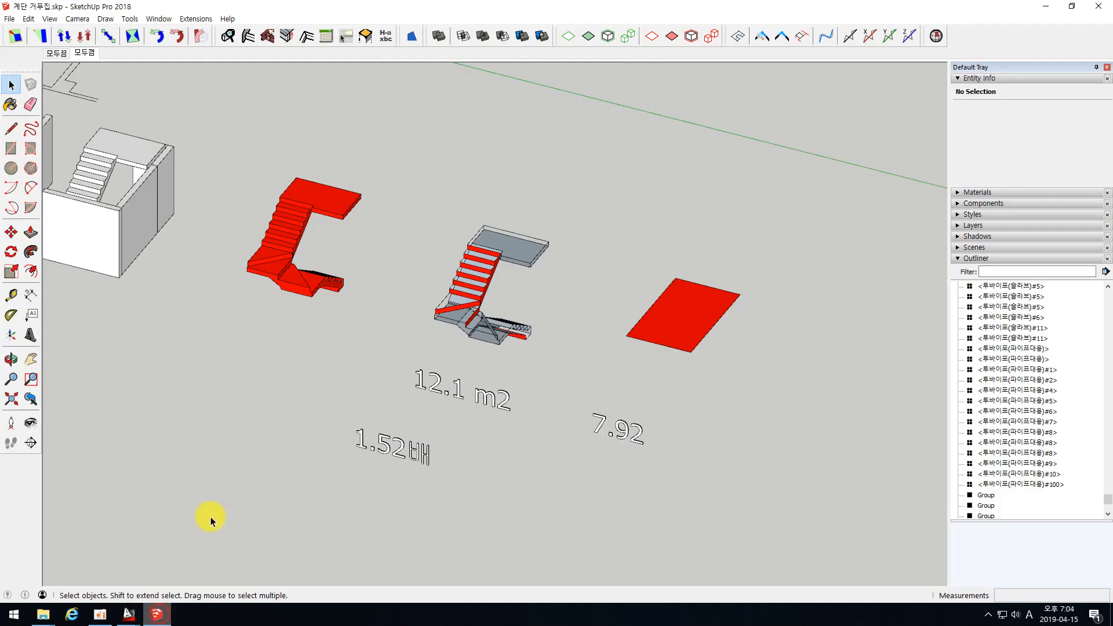
pyautogui.moveTo(594, 350); pyautogui.dragTo(484, 358, button='middle')
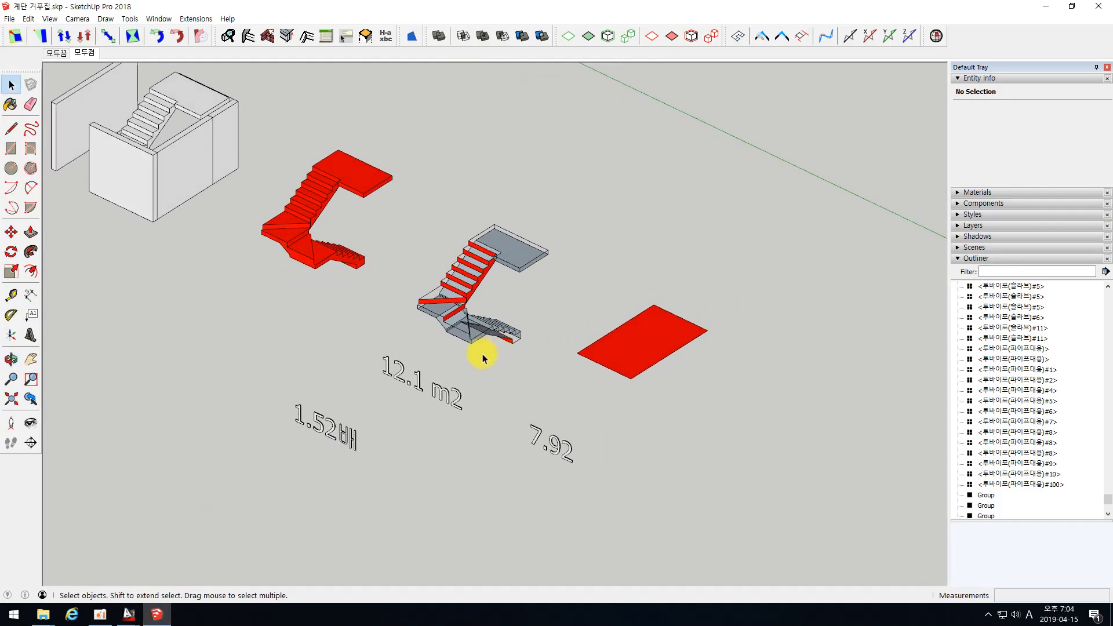
pyautogui.scroll(2, 422, 423)
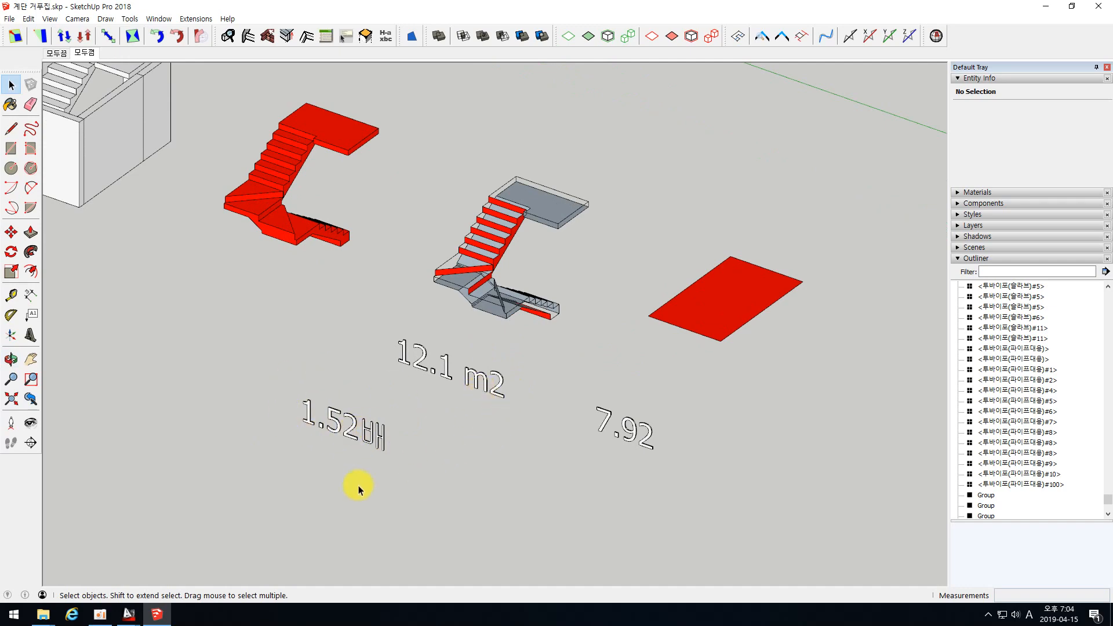
# Examine the upright stair section and the dimensioned stair plan by selecting each in turn, and clear the selection
pyautogui.scroll(-3, 549, 434)
pyautogui.scroll(-3, 517, 266)
pyautogui.scroll(-1, 440, 400)
pyautogui.moveTo(455, 438); pyautogui.dragTo(546, 378, button='middle')
pyautogui.scroll(4, 547, 377)
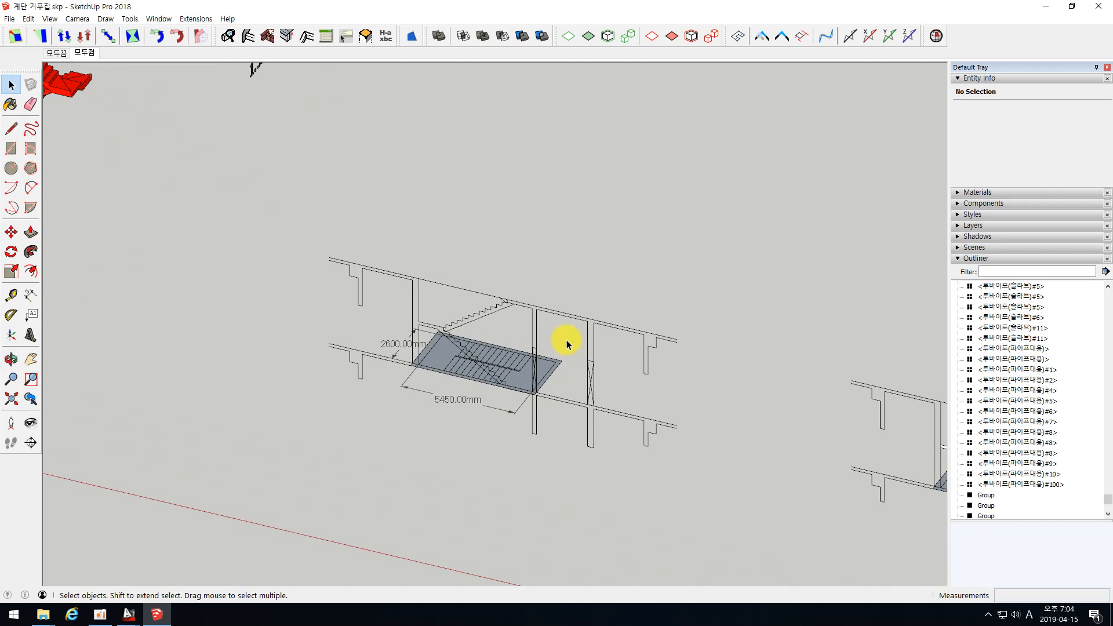
pyautogui.scroll(3, 381, 340)
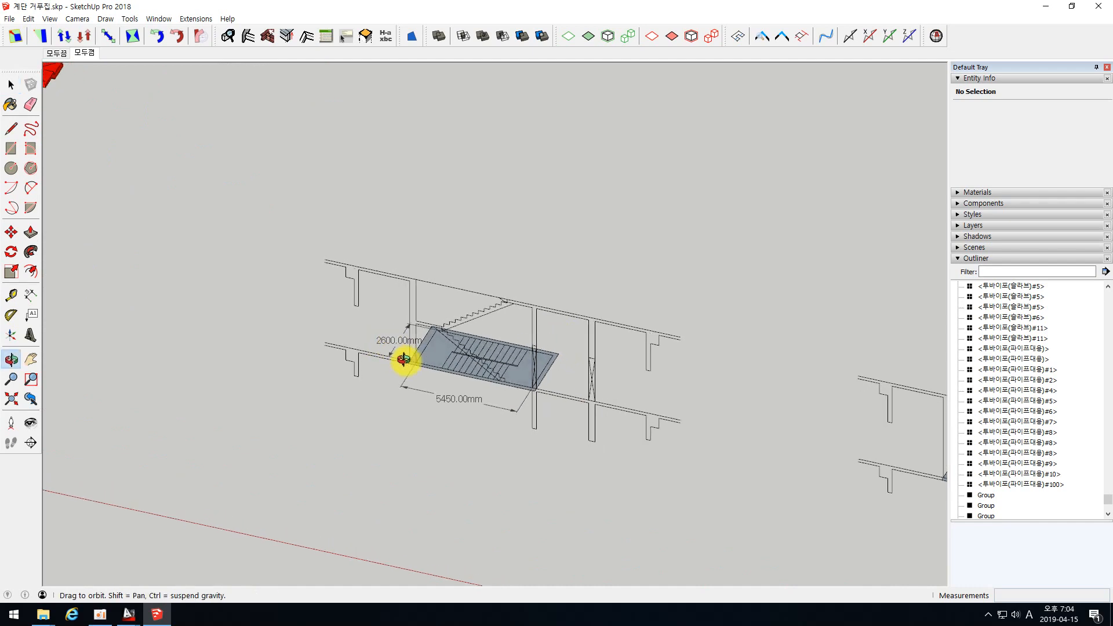
pyautogui.click(434, 353)
pyautogui.moveTo(475, 385); pyautogui.dragTo(494, 283, button='middle')
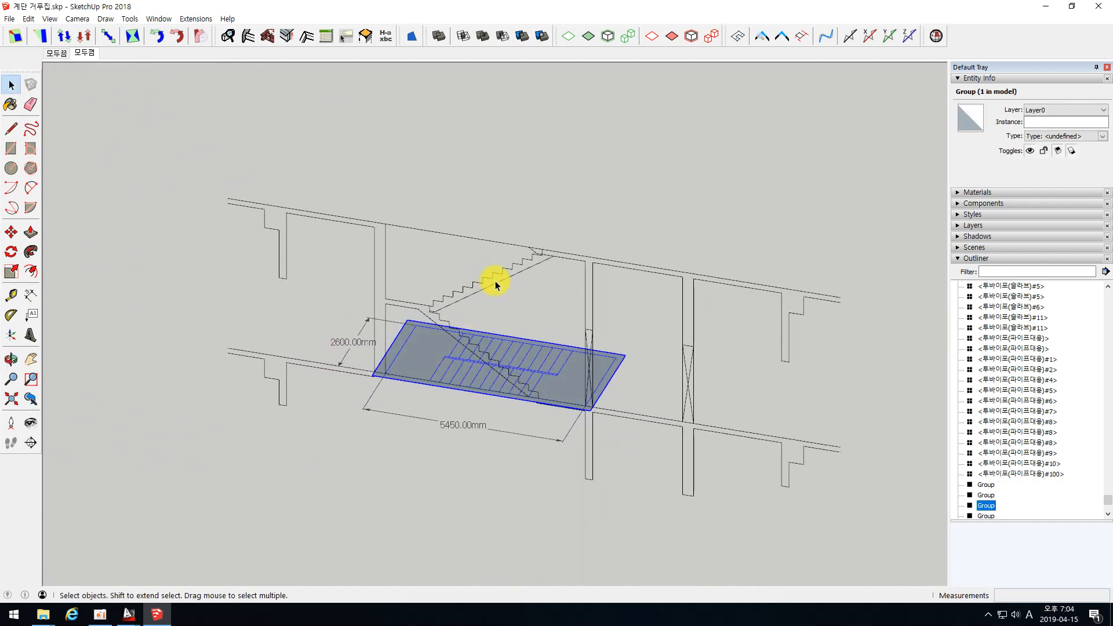
pyautogui.click(494, 283)
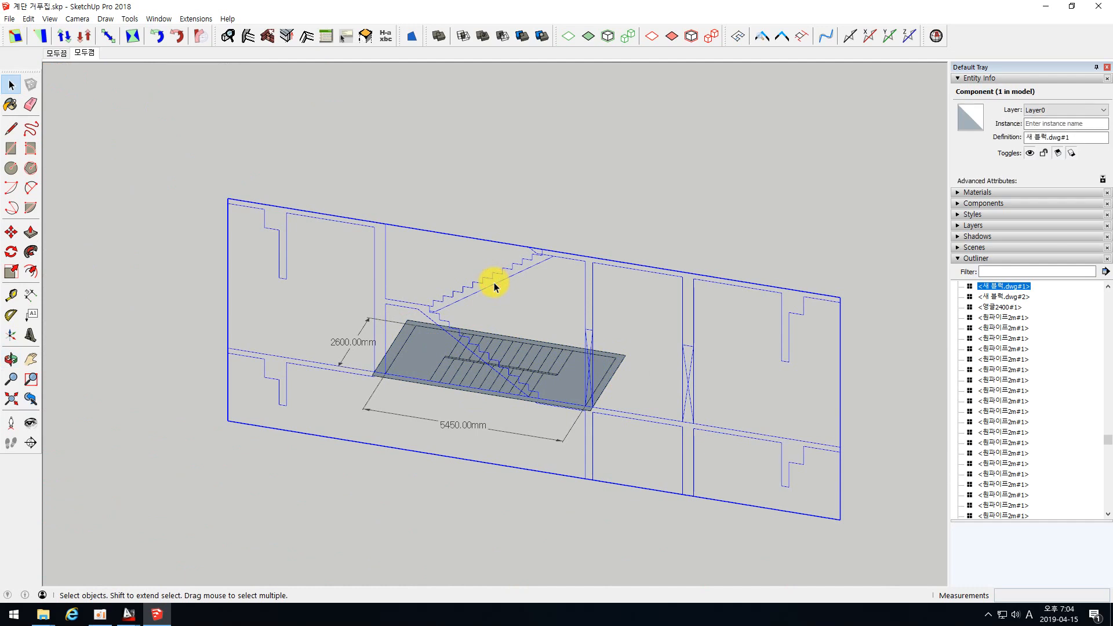
pyautogui.click(390, 484)
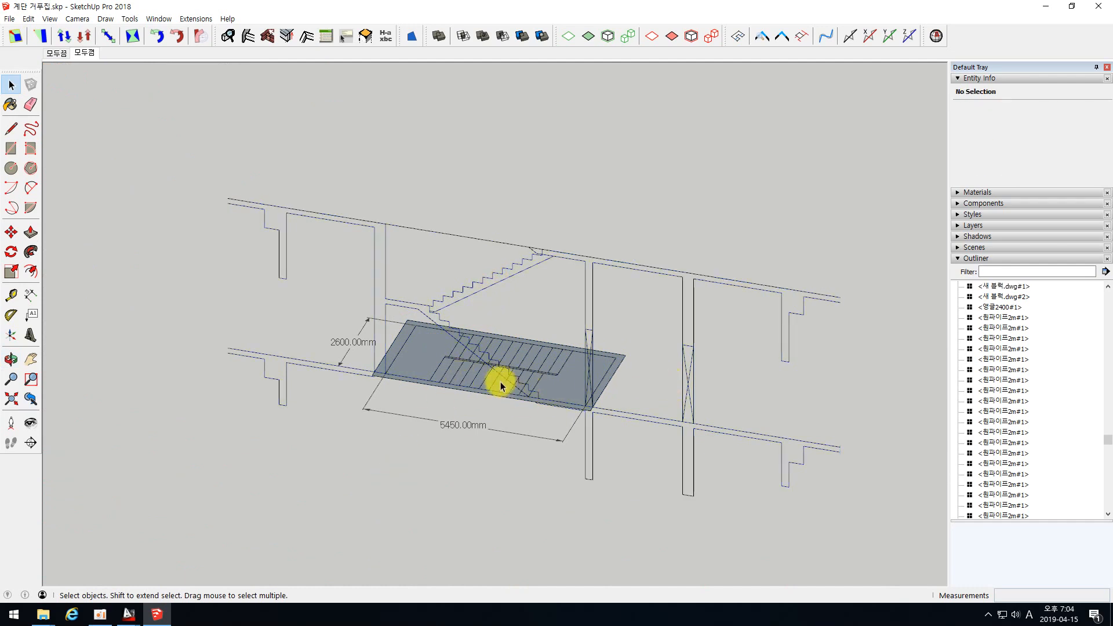
pyautogui.click(409, 353)
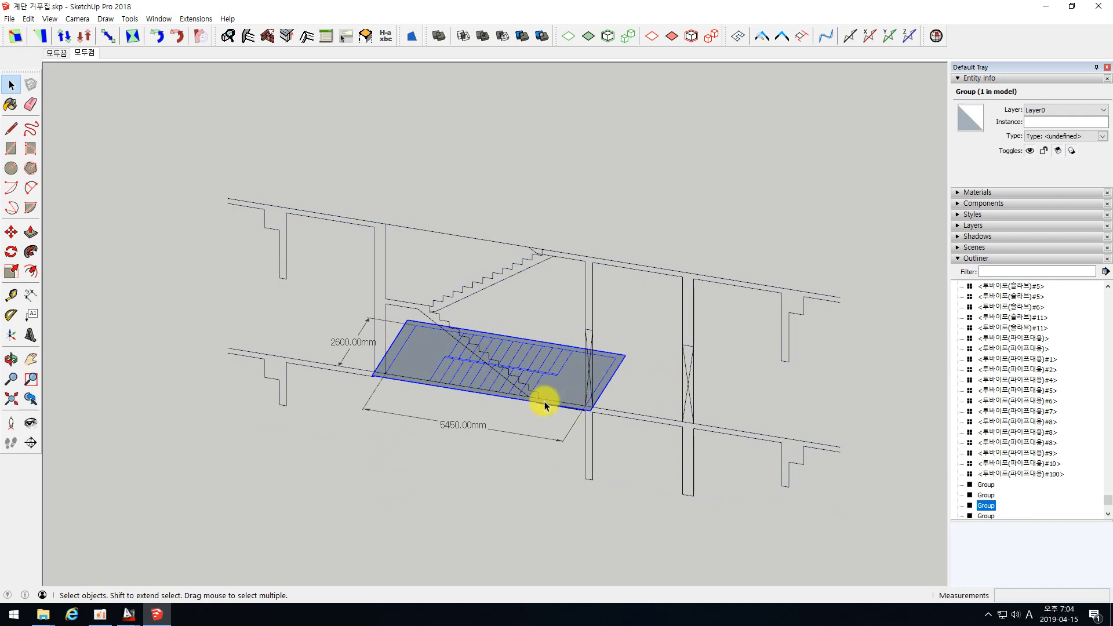
pyautogui.click(597, 301)
pyautogui.click(584, 284)
# Rotate the stair section lying flat on the ground upright, pivoting about the lower front corner of the white box
pyautogui.scroll(-5, 655, 331)
pyautogui.moveTo(732, 348); pyautogui.dragTo(470, 371, button='middle')
pyautogui.click(388, 349)
pyautogui.moveTo(388, 349); pyautogui.dragTo(485, 321, button='middle')
pyautogui.scroll(4, 488, 313)
pyautogui.click(486, 298)
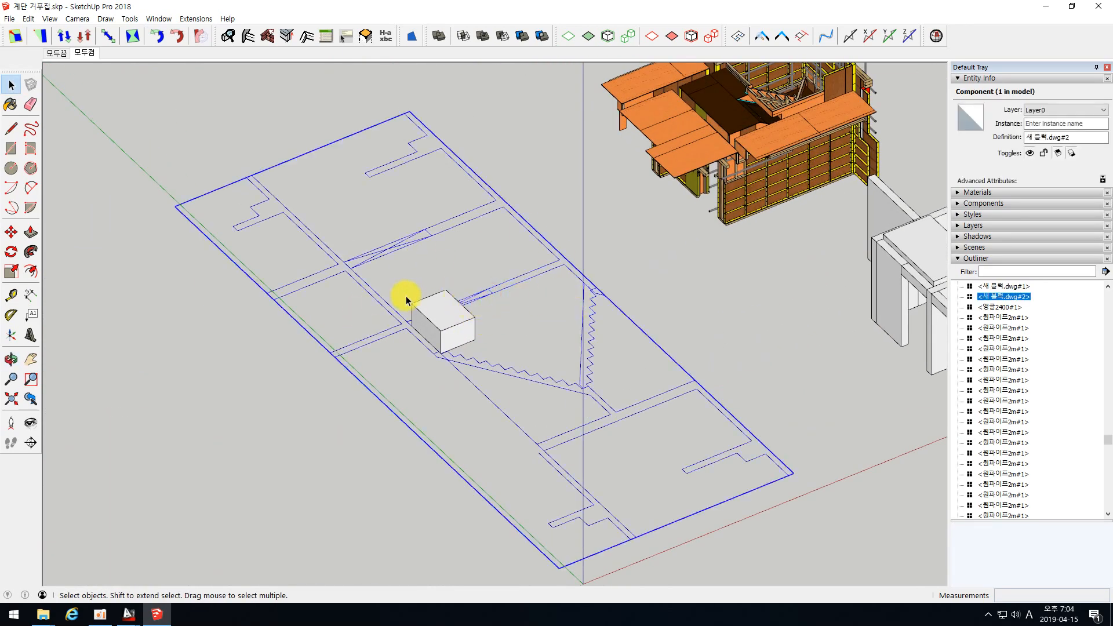
pyautogui.scroll(3, 406, 299)
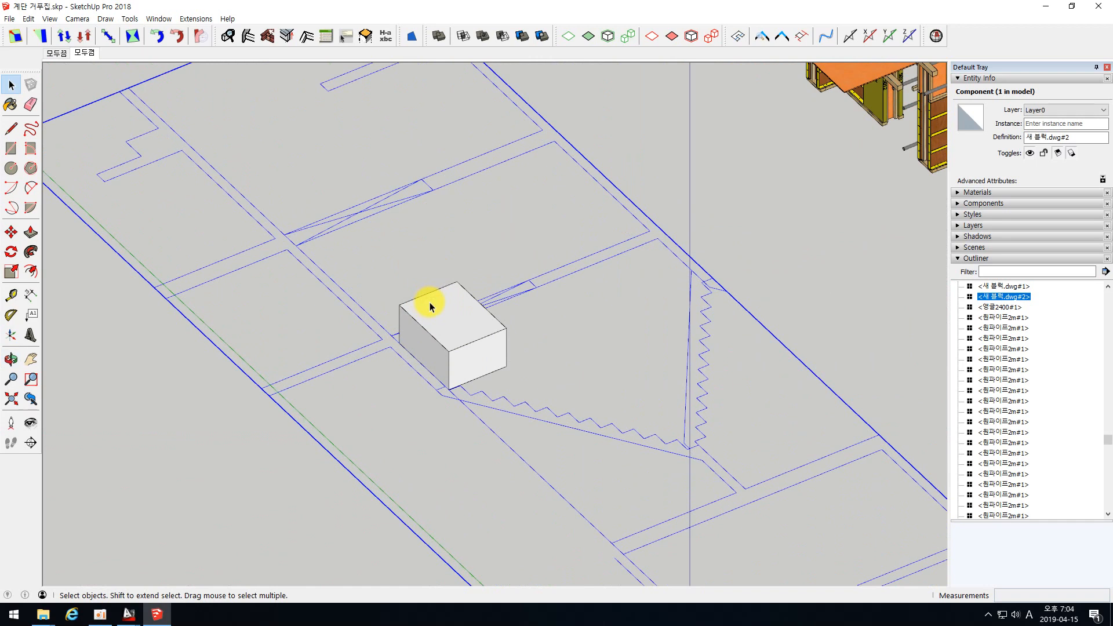
pyautogui.click(11, 251)
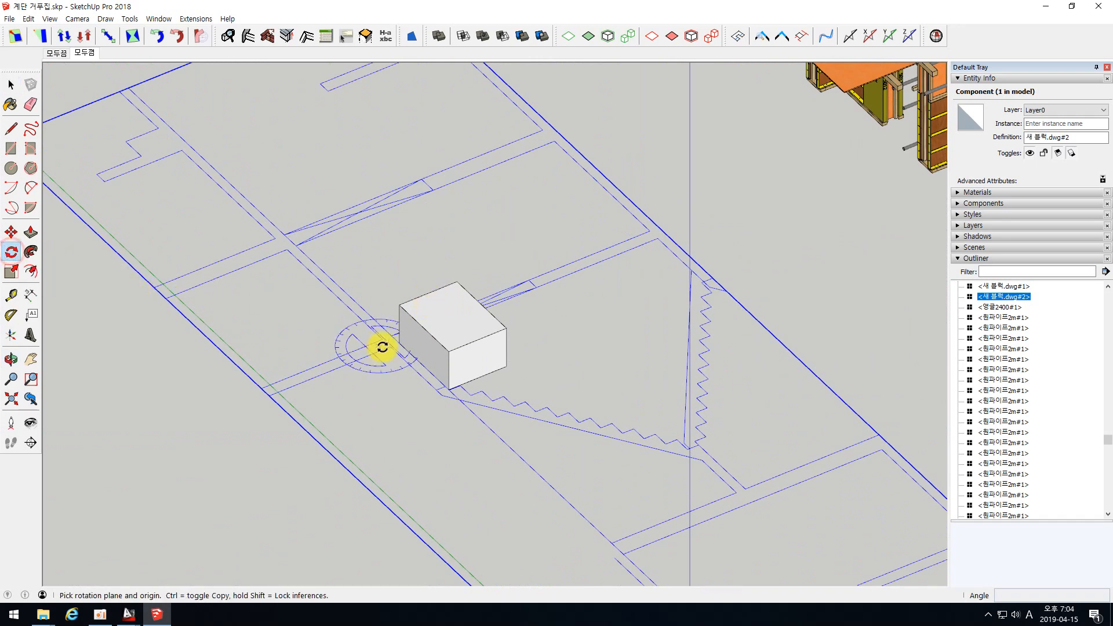
pyautogui.scroll(2, 471, 368)
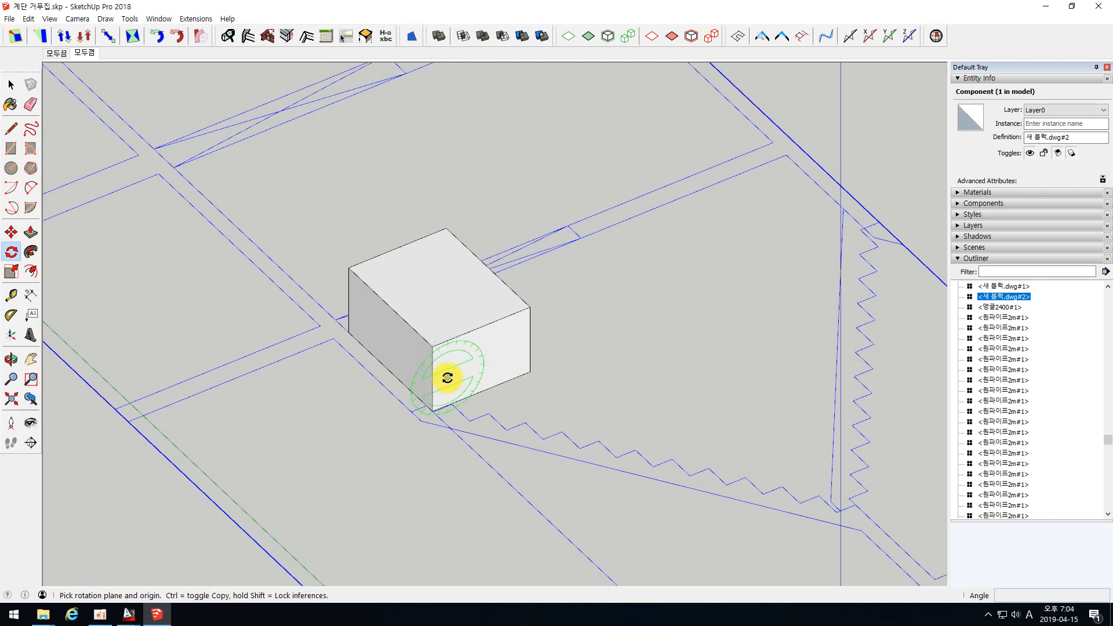
pyautogui.scroll(3, 444, 411)
pyautogui.click(415, 413)
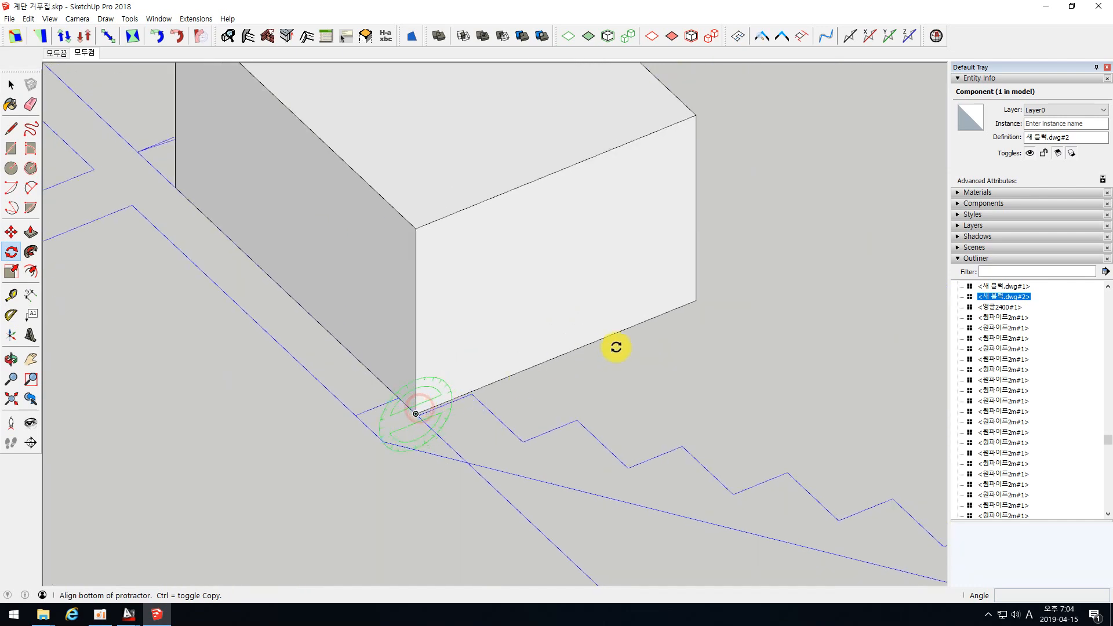
pyautogui.click(698, 302)
pyautogui.scroll(-2, 698, 302)
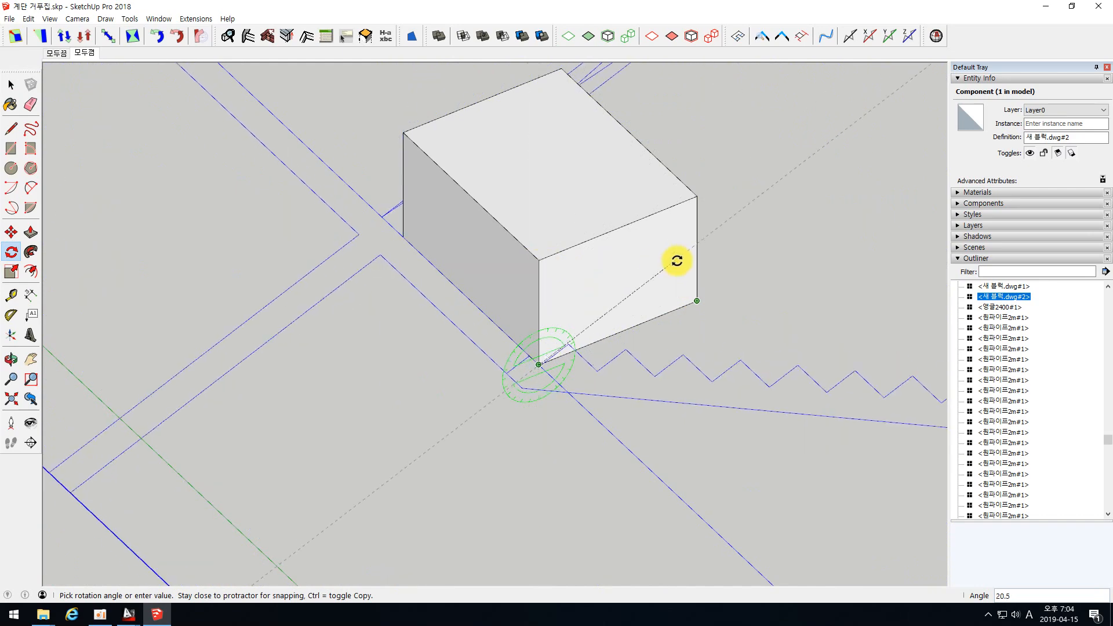
pyautogui.press('Return')
pyautogui.scroll(-3, 539, 341)
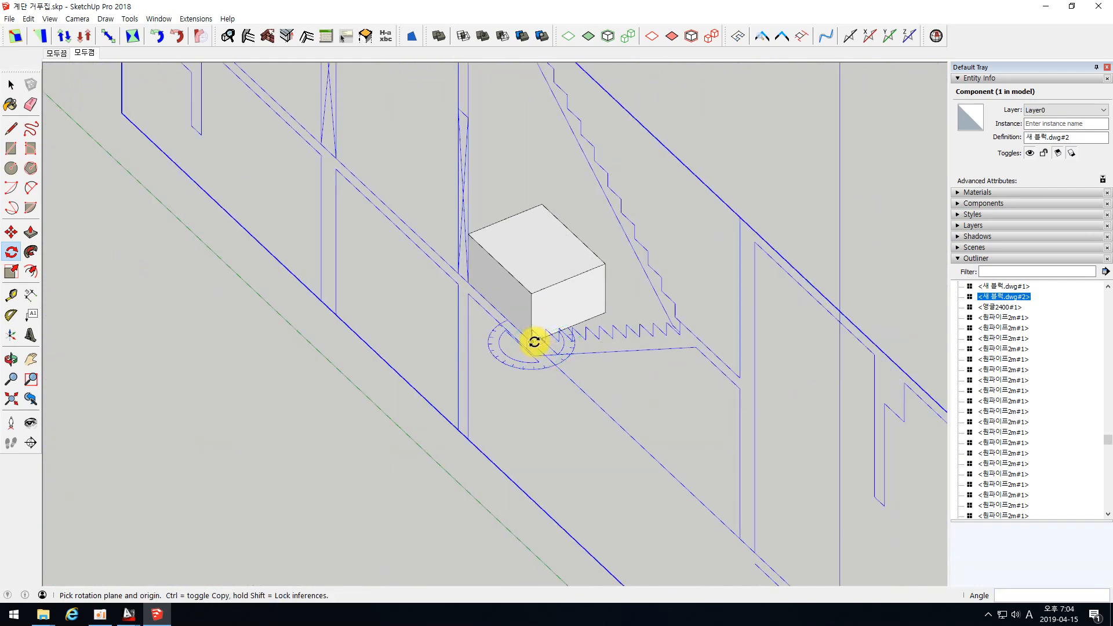
# Turn the upright stair section 90 degrees horizontally about the white box's front corner, parallel to the red axis
pyautogui.scroll(-2, 534, 342)
pyautogui.scroll(1, 499, 318)
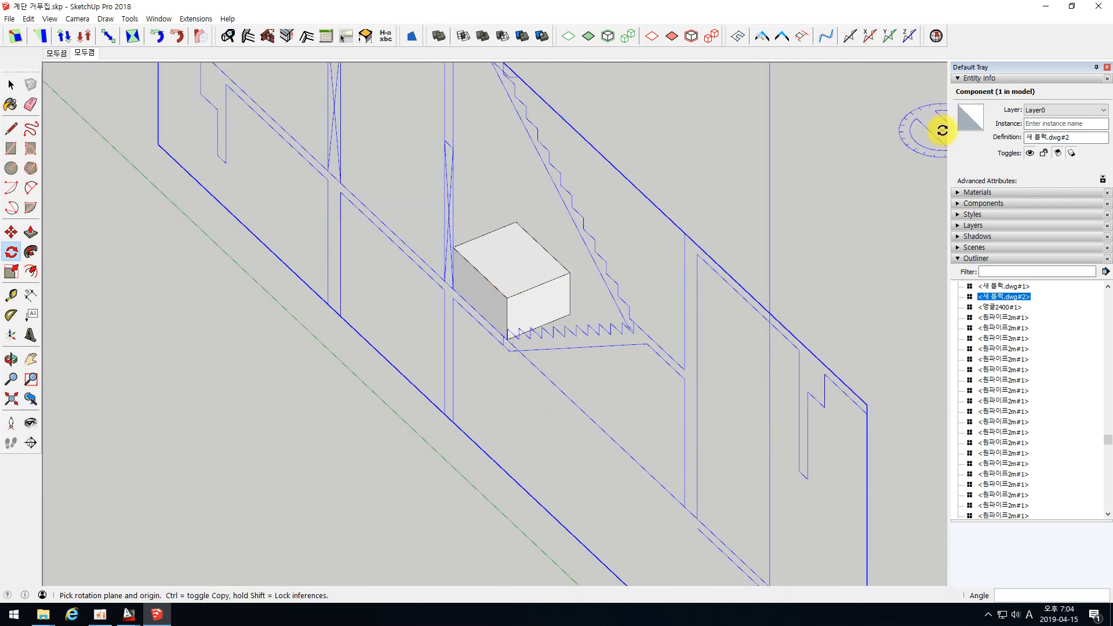
pyautogui.scroll(-6, 268, 355)
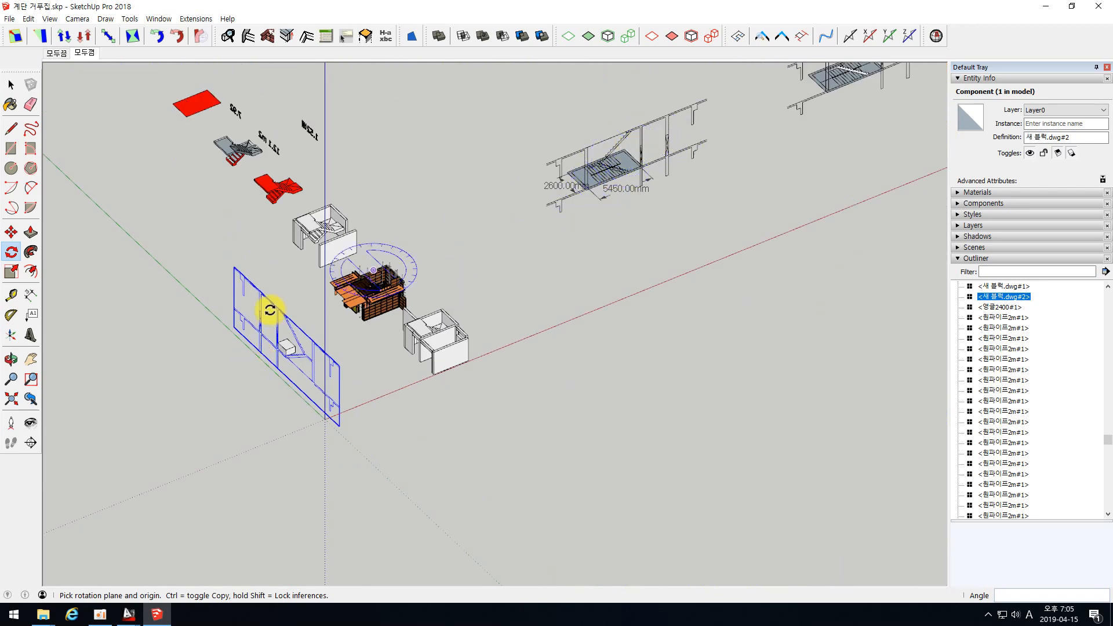
pyautogui.scroll(10, 270, 310)
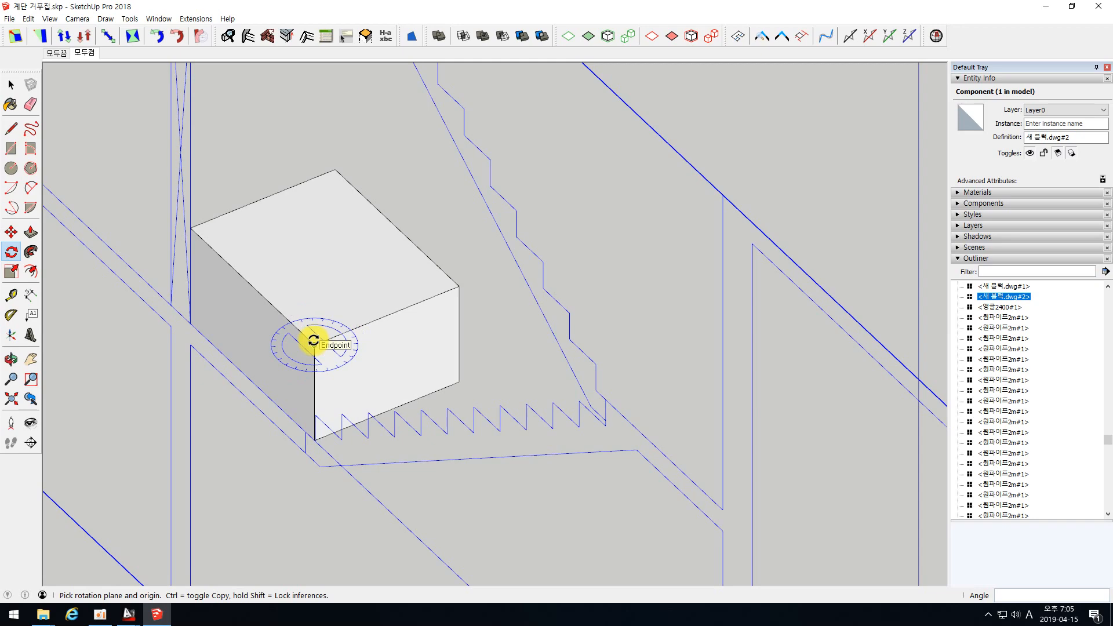
pyautogui.click(314, 345)
pyautogui.click(456, 284)
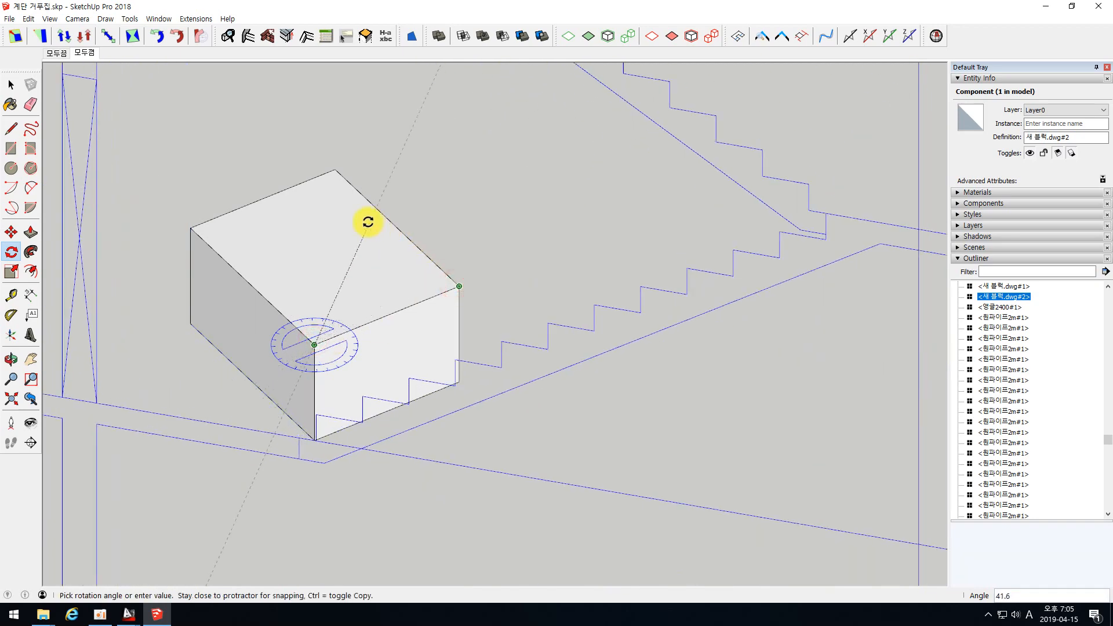
pyautogui.scroll(-3, 365, 222)
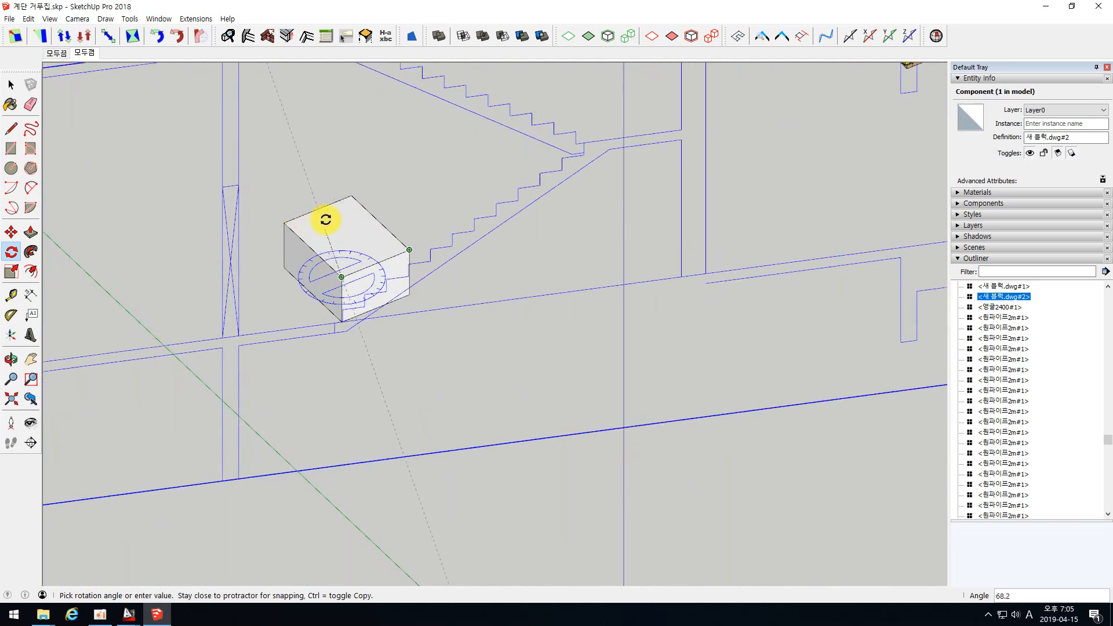
pyautogui.press('Return')
pyautogui.scroll(-2, 322, 219)
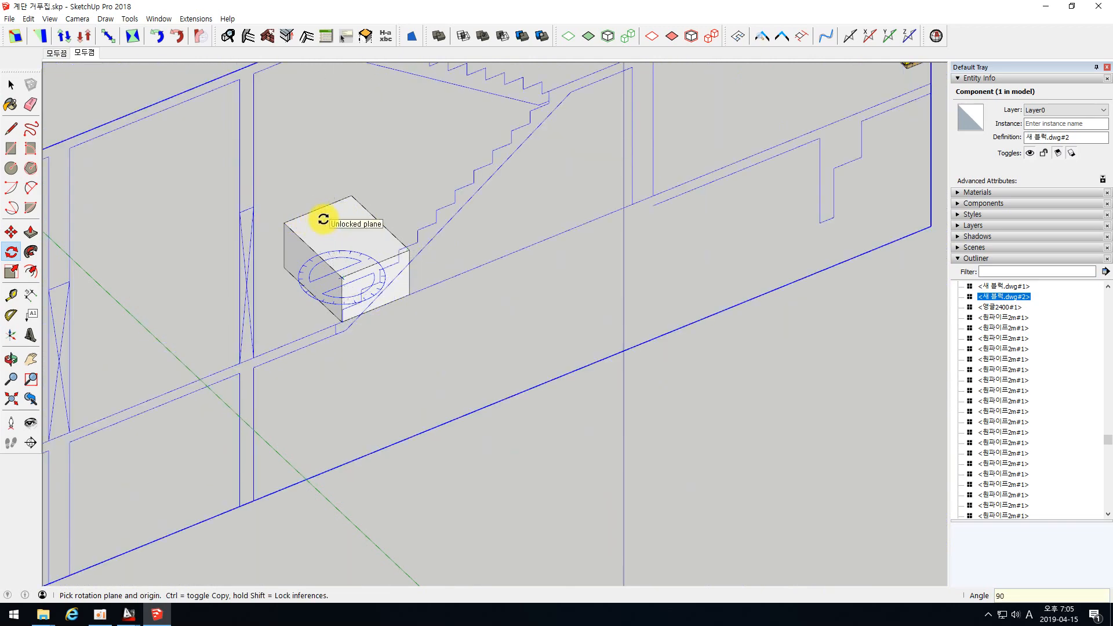
pyautogui.scroll(-4, 298, 319)
pyautogui.press('space')
pyautogui.scroll(-2, 284, 331)
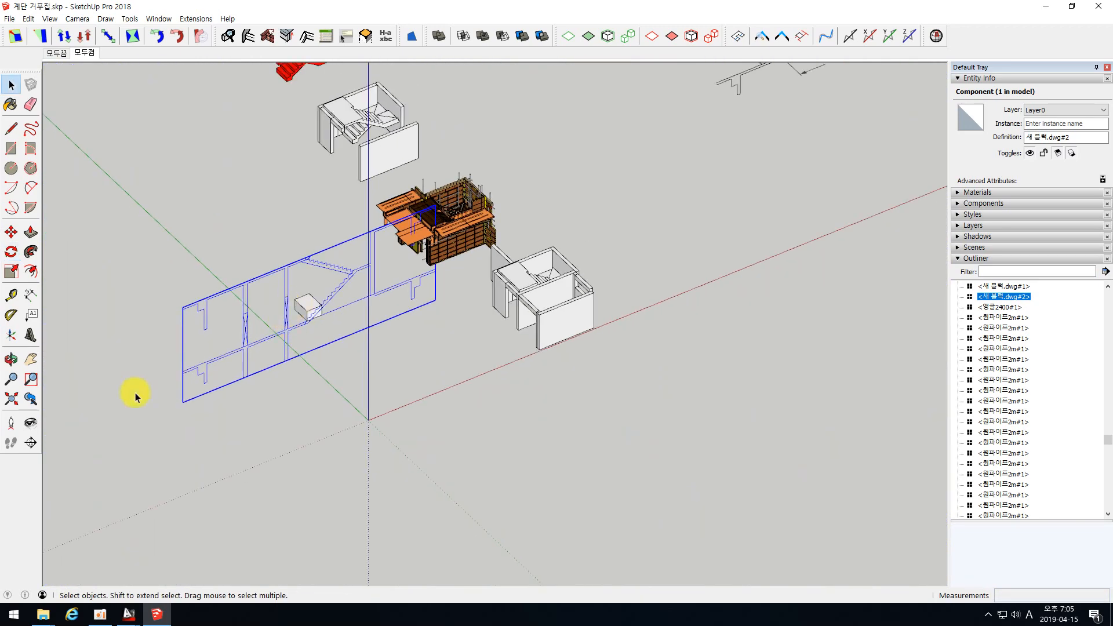
# Examine the dimensioned section assembly and select the horizontal stair plan at the foot of the section
pyautogui.scroll(-4, 144, 371)
pyautogui.scroll(5, 332, 282)
pyautogui.moveTo(350, 284); pyautogui.dragTo(547, 284, button='middle')
pyautogui.scroll(3, 524, 260)
pyautogui.scroll(2, 524, 322)
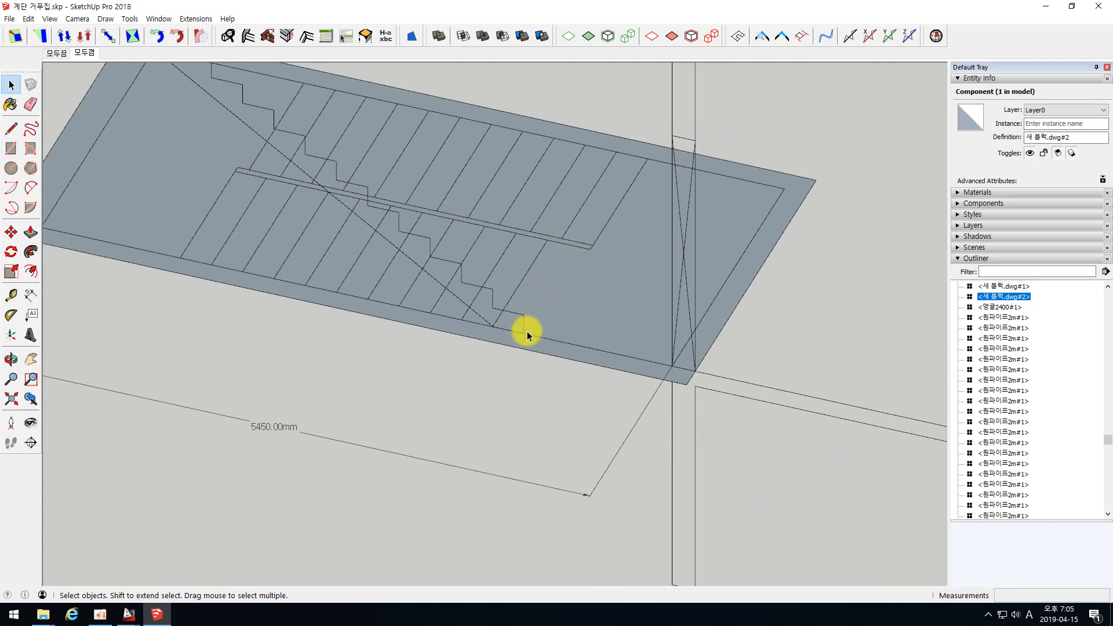
pyautogui.click(538, 255)
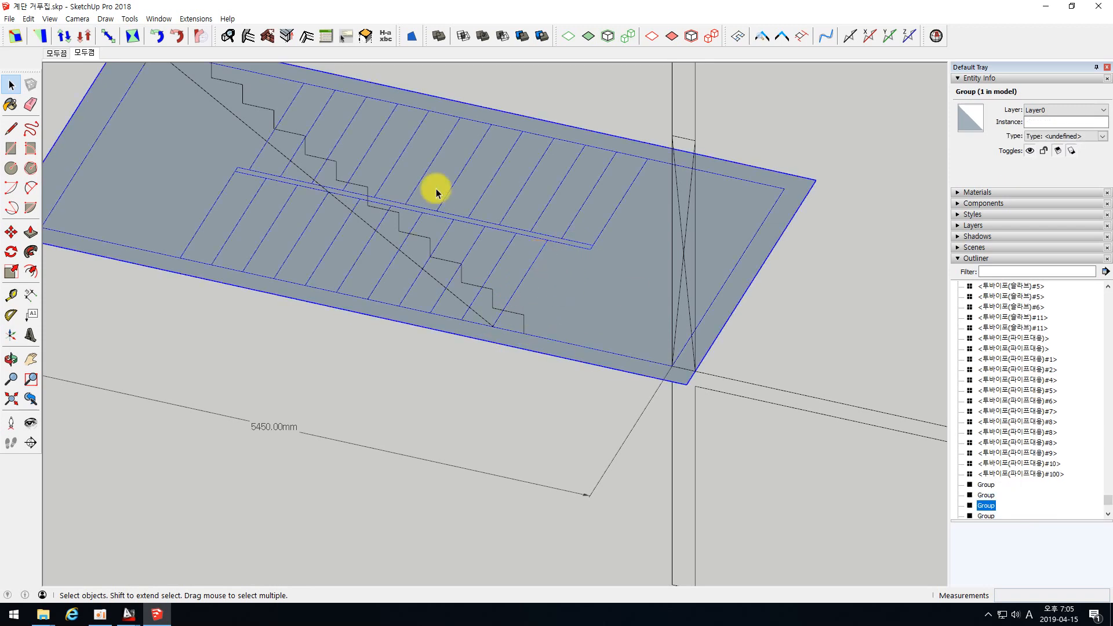
# Switch to AutoCAD and look over the stair cores in the structural plan drawing 코아 구조 평면도.dwg
pyautogui.click(129, 618)
pyautogui.click(150, 576)
pyautogui.scroll(6, 324, 354)
pyautogui.scroll(4, 336, 302)
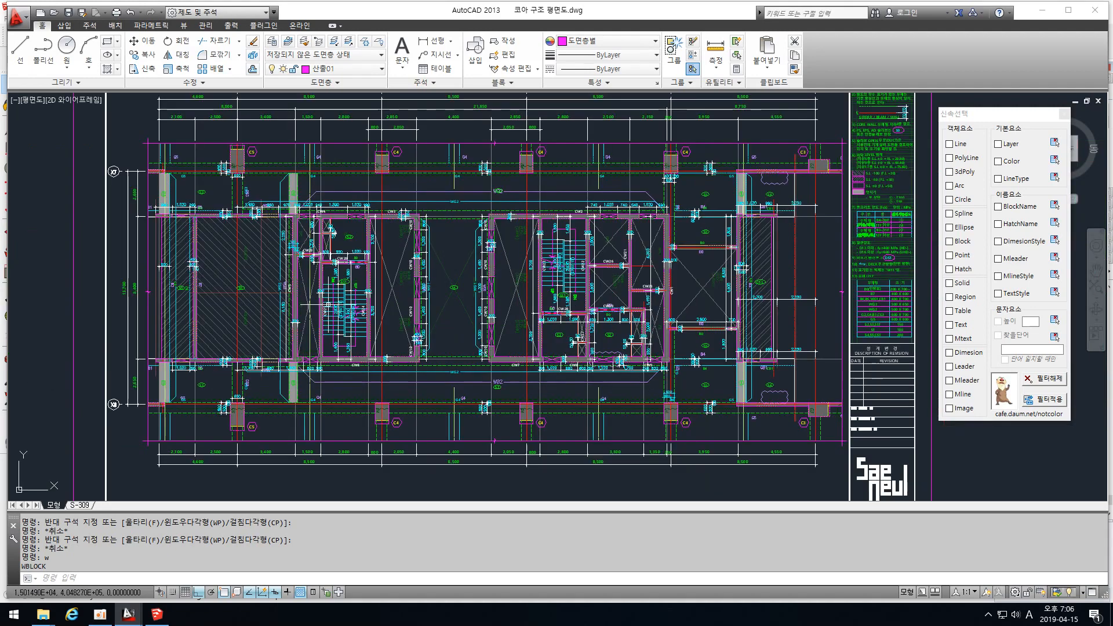
# Bring up the S-321 stairwell section drawing and examine its floor heights, flight dimensions and extracted stair sections
pyautogui.moveTo(124, 608)
pyautogui.click(87, 571)
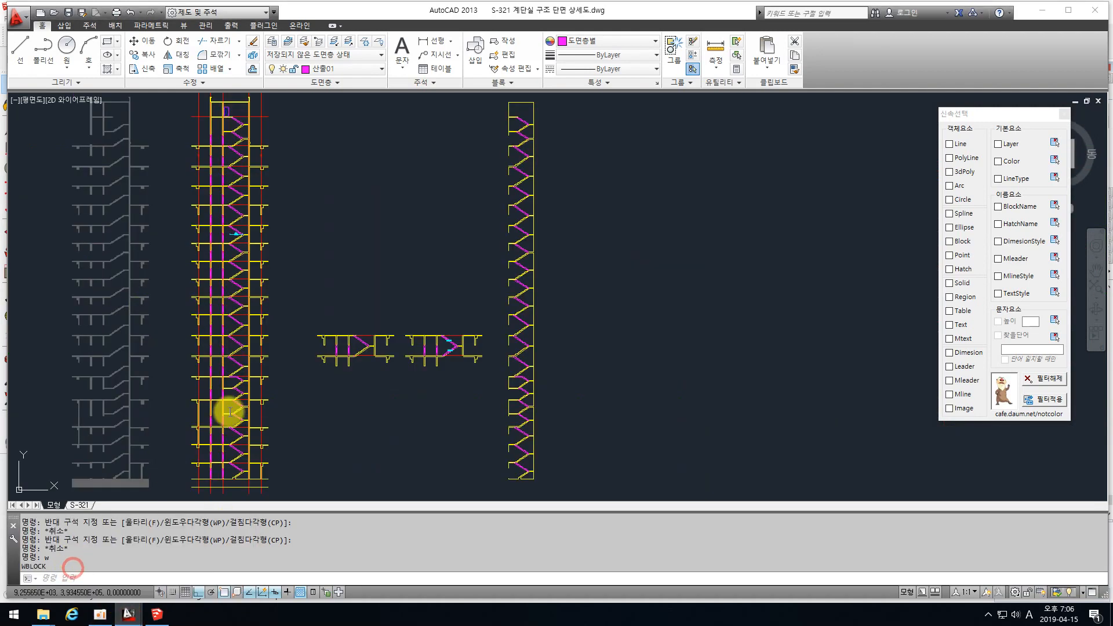
pyautogui.scroll(-4, 370, 352)
pyautogui.scroll(10, 152, 290)
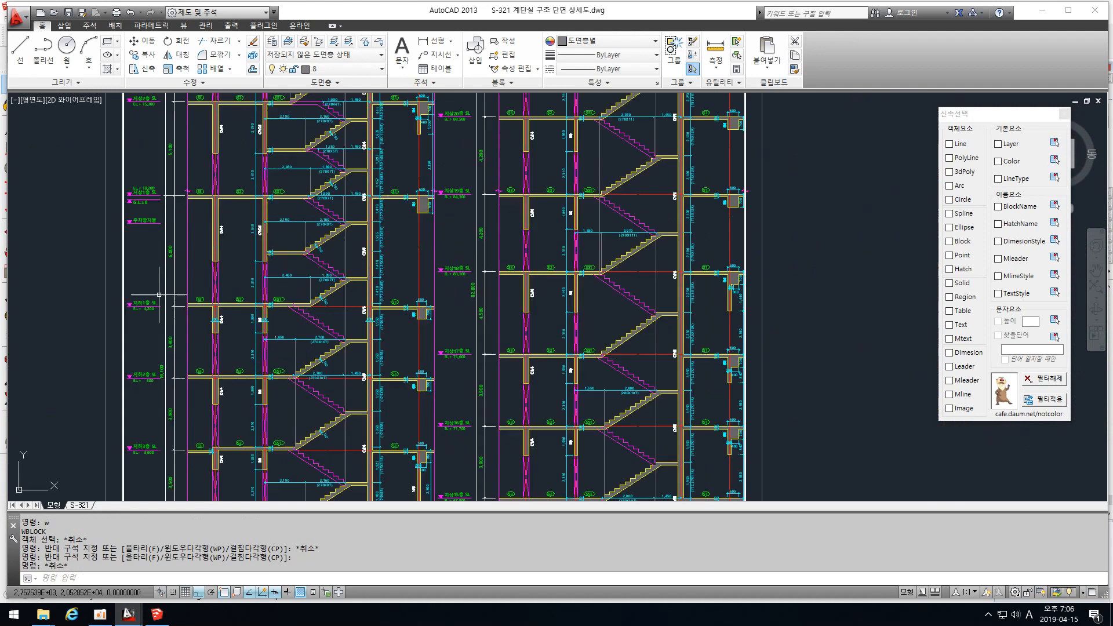
pyautogui.moveTo(501, 407); pyautogui.dragTo(450, 267, button='middle')
pyautogui.scroll(2, 434, 352)
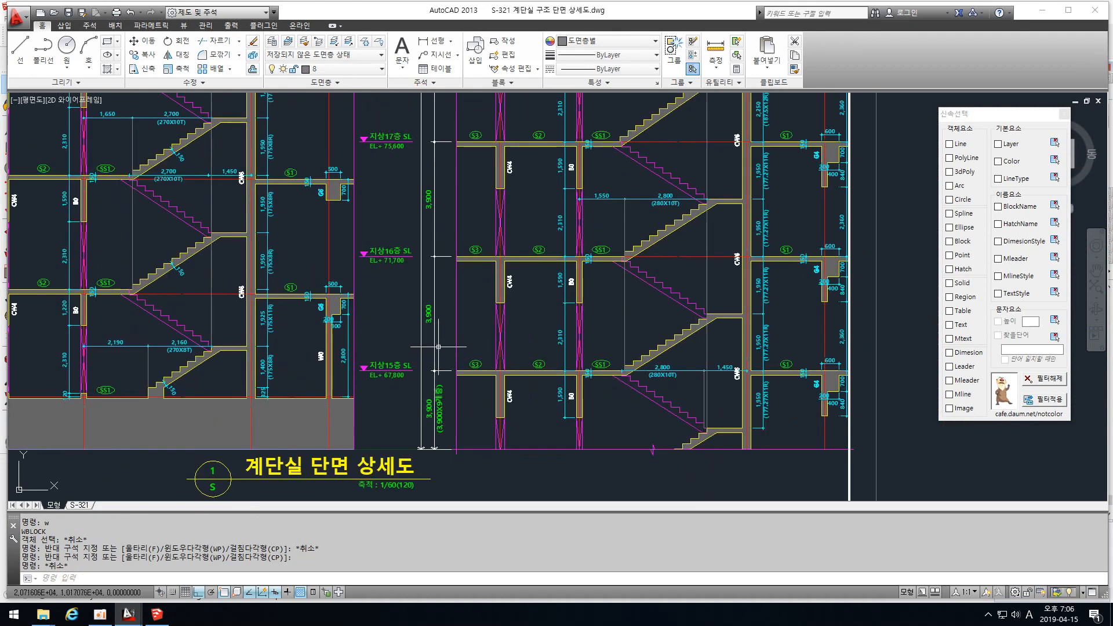
pyautogui.moveTo(440, 203); pyautogui.dragTo(410, 427, button='middle')
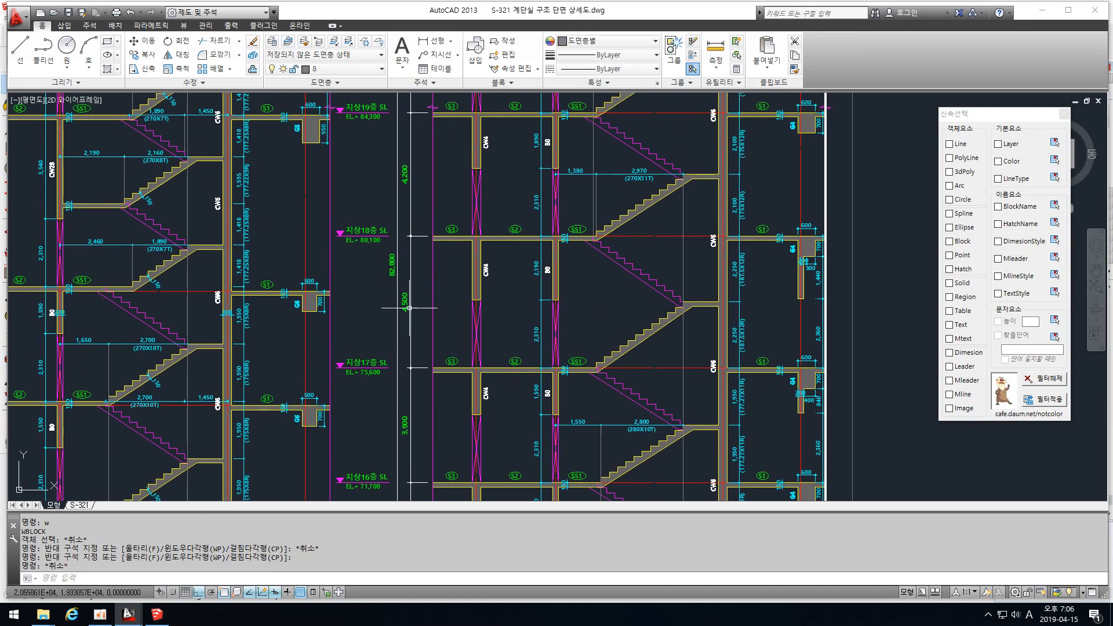
pyautogui.moveTo(416, 160); pyautogui.dragTo(363, 167, button='middle')
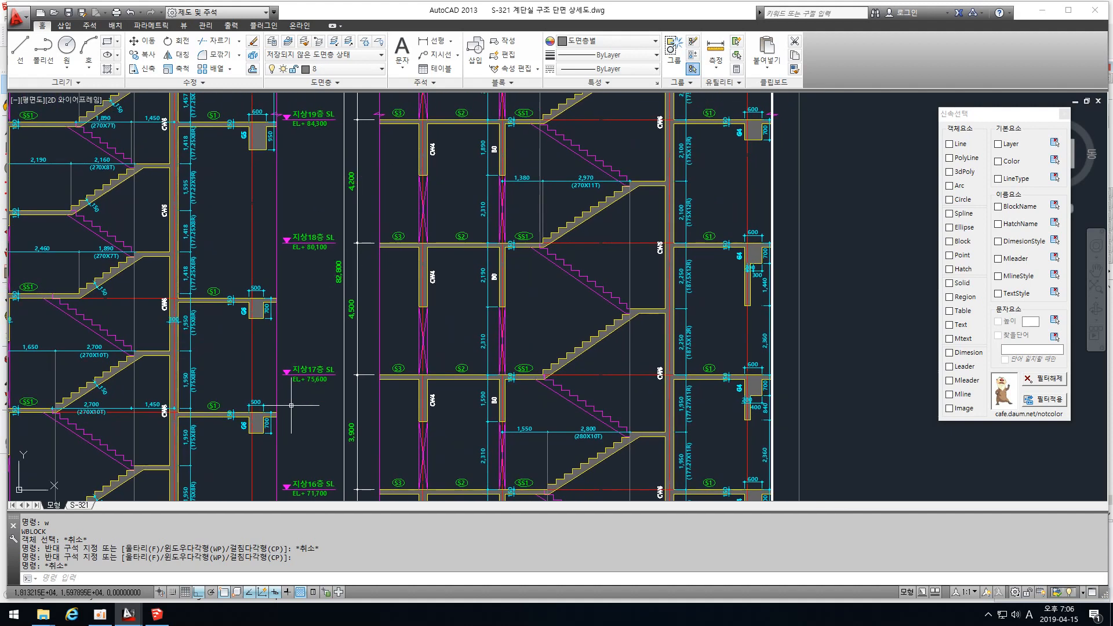
pyautogui.scroll(-4, 328, 329)
pyautogui.scroll(-5, 471, 321)
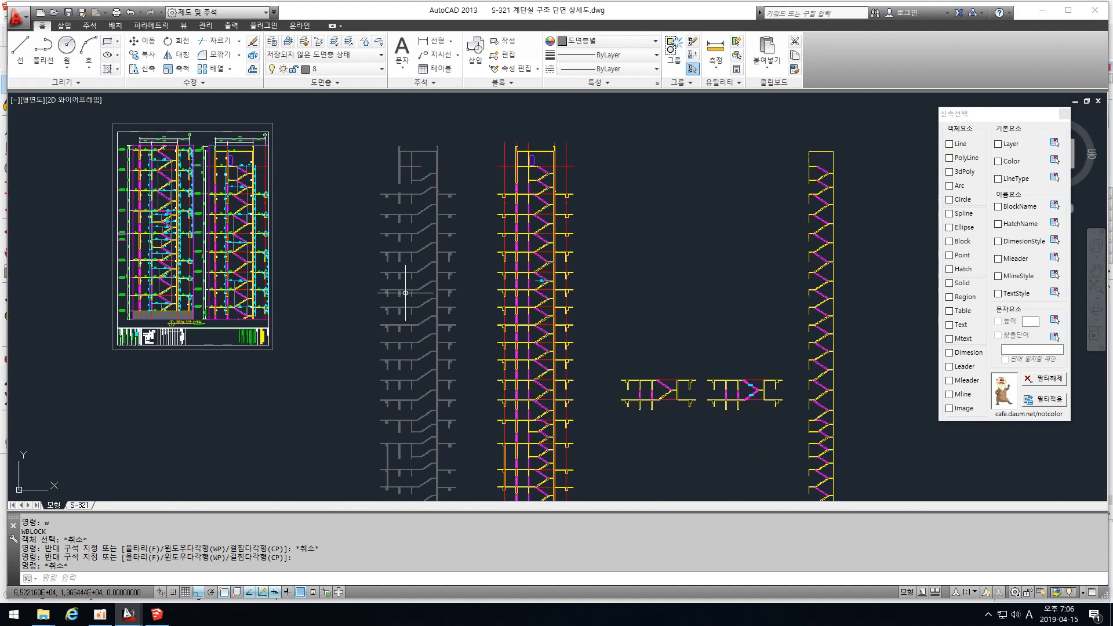
# Return to SketchUp and compare the upright section with the horizontal stair plan by selecting them alternately
pyautogui.click(155, 615)
pyautogui.scroll(-3, 492, 390)
pyautogui.moveTo(429, 319)
pyautogui.mouseDown(button='middle')
pyautogui.moveTo(417, 303)
pyautogui.moveTo(428, 254)
pyautogui.moveTo(409, 280)
pyautogui.moveTo(409, 335)
pyautogui.mouseUp(button='middle')
pyautogui.scroll(-2, 388, 374)
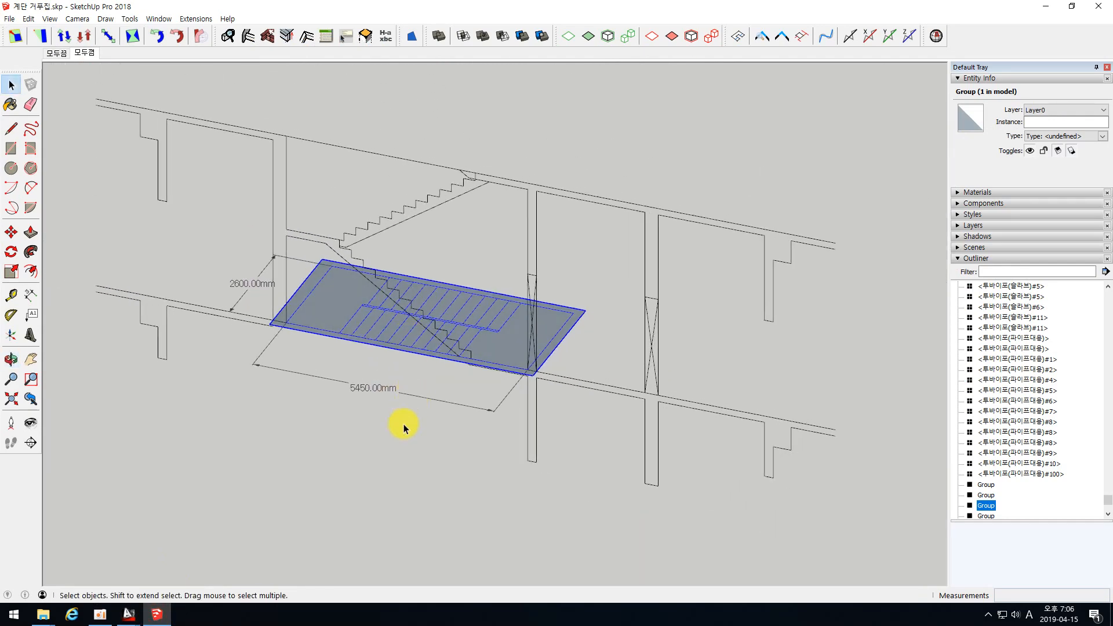
pyautogui.click(375, 231)
pyautogui.click(316, 290)
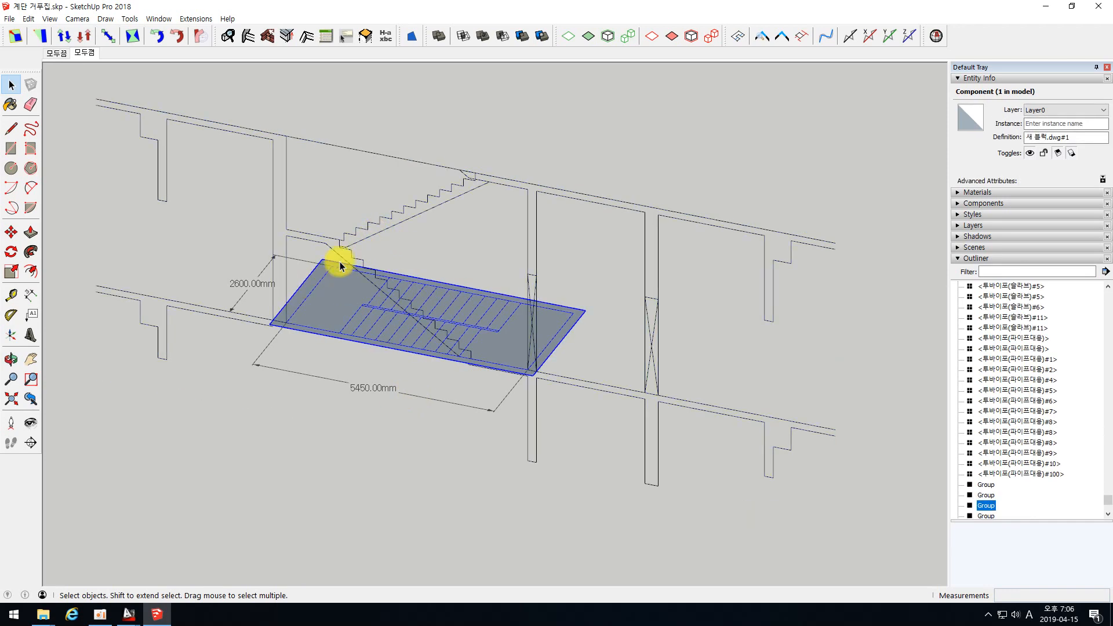
pyautogui.click(366, 238)
pyautogui.click(313, 291)
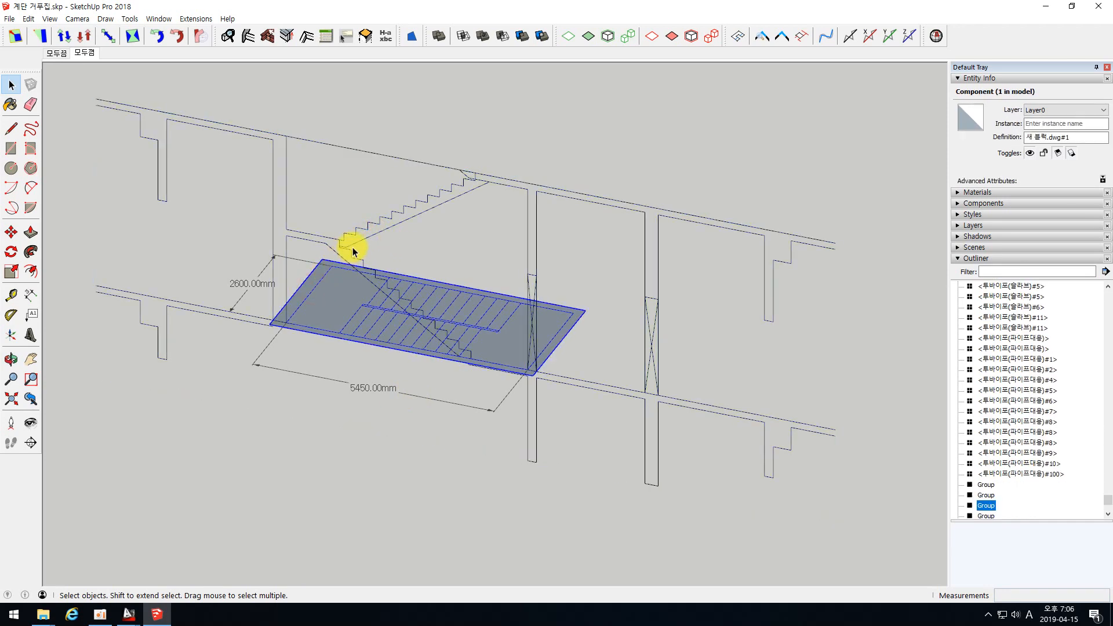
pyautogui.click(367, 235)
pyautogui.click(317, 286)
# Examine the neighbouring assembly with the filled lower flight, and window-select edges of its upper wall
pyautogui.moveTo(313, 281); pyautogui.dragTo(413, 303, button='middle')
pyautogui.scroll(-5, 331, 324)
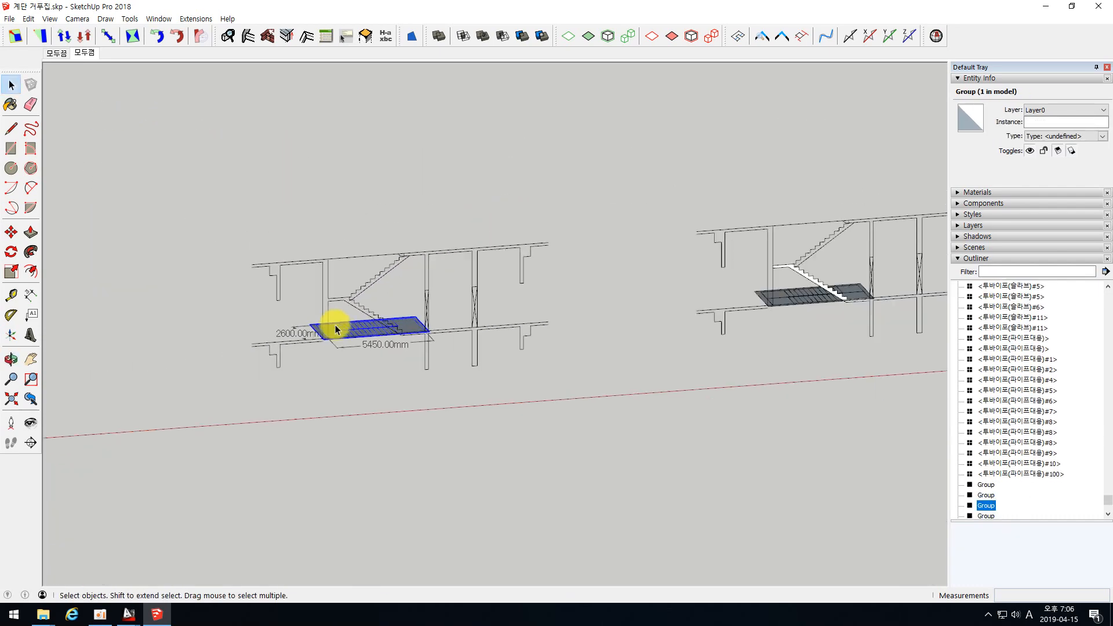
pyautogui.scroll(5, 797, 293)
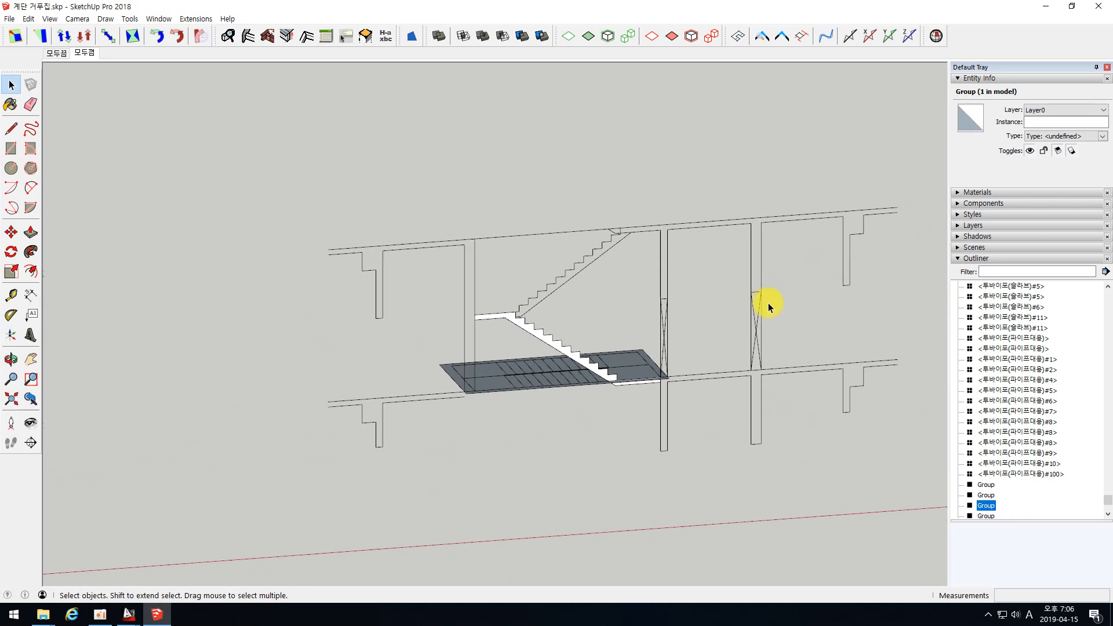
pyautogui.click(529, 373)
pyautogui.scroll(2, 574, 370)
pyautogui.moveTo(752, 203); pyautogui.dragTo(704, 172)
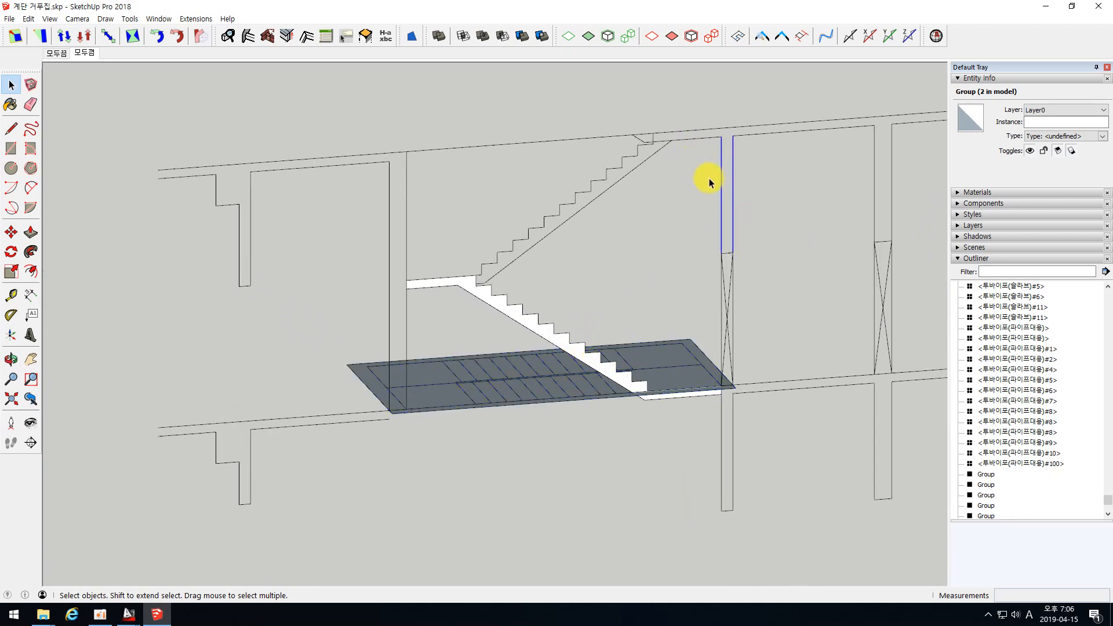
# Select the imported section component in the dimensioned assembly and explode it into loose edges
pyautogui.scroll(-3, 708, 178)
pyautogui.moveTo(238, 263); pyautogui.dragTo(178, 225)
pyautogui.scroll(-2, 298, 274)
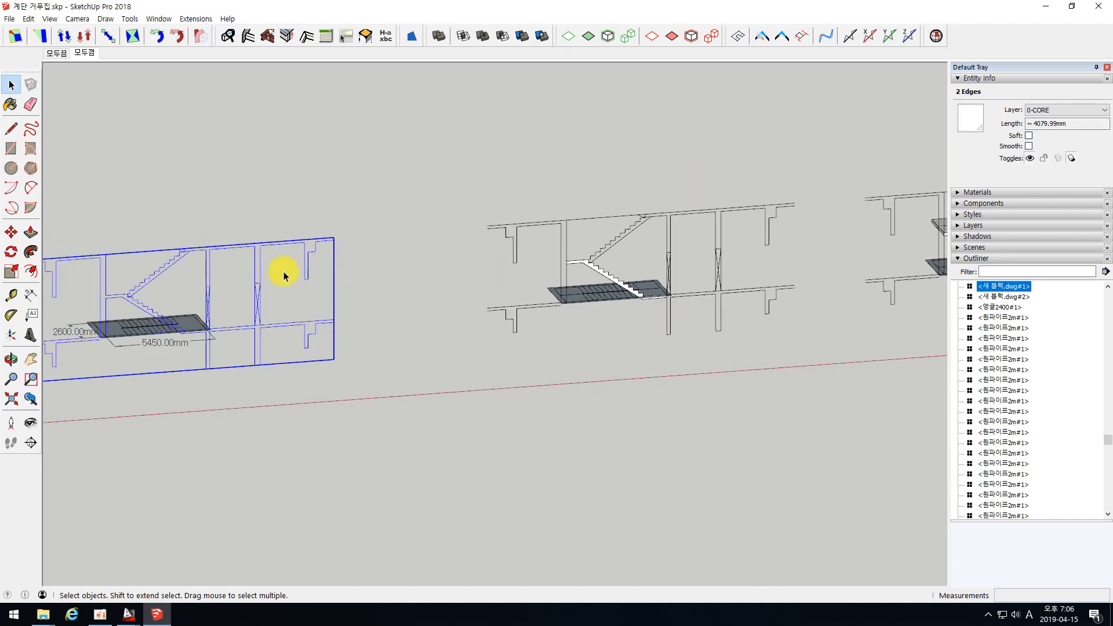
pyautogui.scroll(1, 259, 258)
pyautogui.rightClick(256, 260)
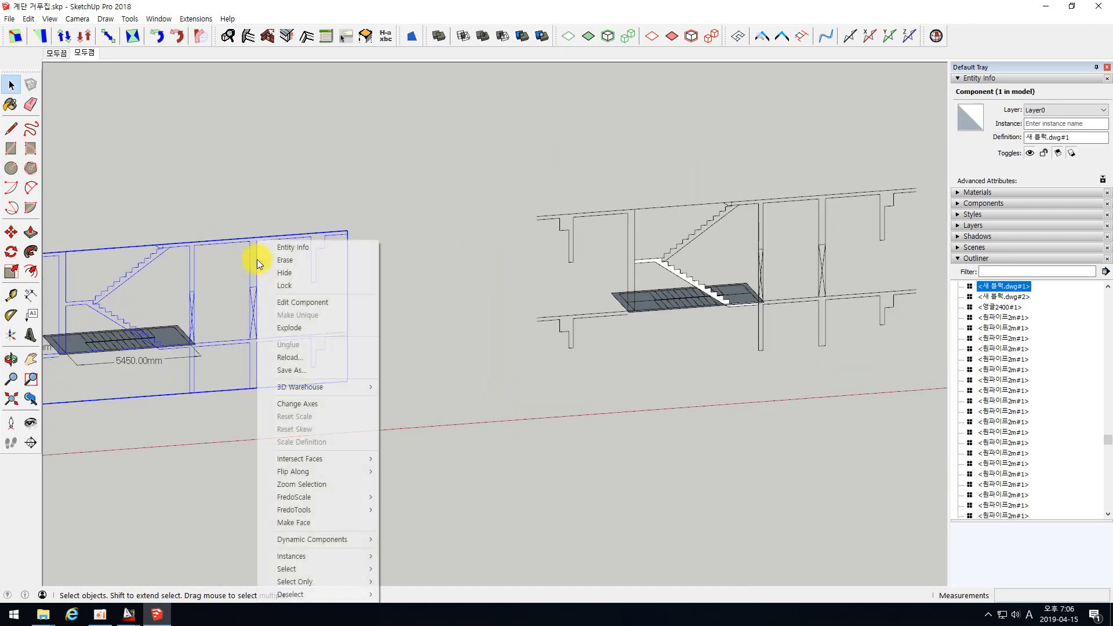
pyautogui.click(285, 329)
# Draw a vertical line closing the wall end of the intermediate landing in the exploded section
pyautogui.scroll(-2, 441, 331)
pyautogui.scroll(4, 222, 342)
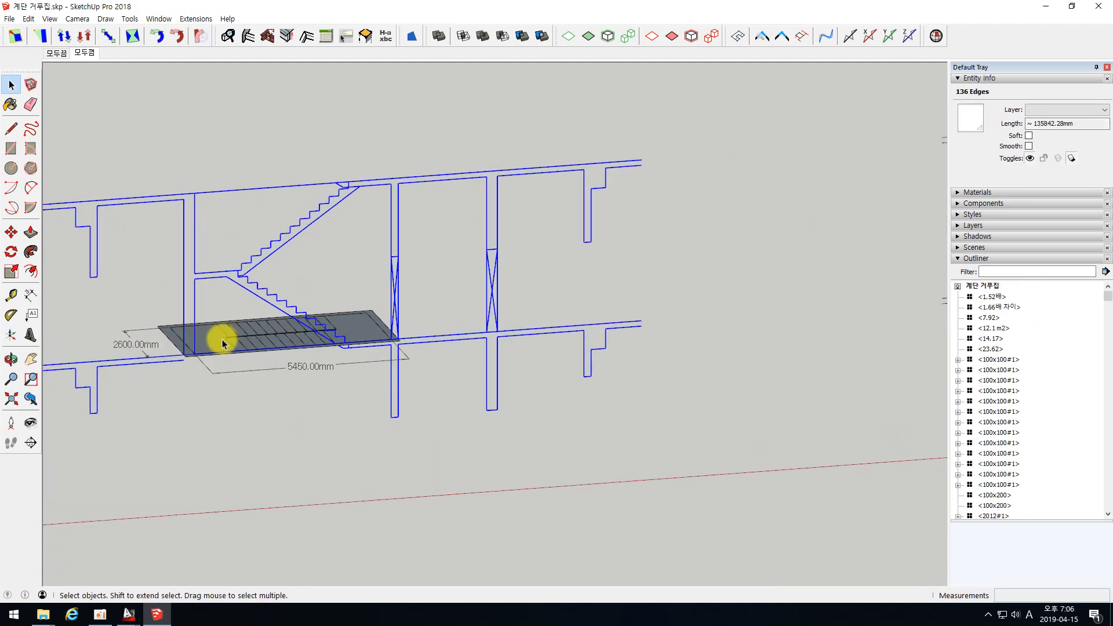
pyautogui.scroll(2, 222, 343)
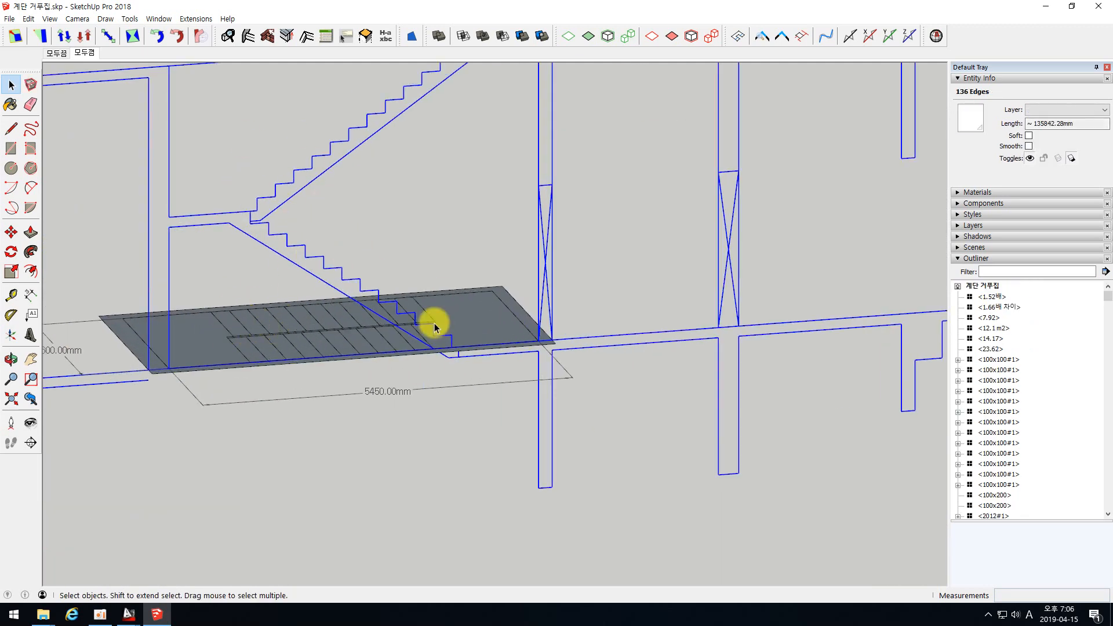
pyautogui.click(317, 319)
pyautogui.moveTo(375, 335); pyautogui.dragTo(308, 302, button='middle')
pyautogui.scroll(1, 233, 242)
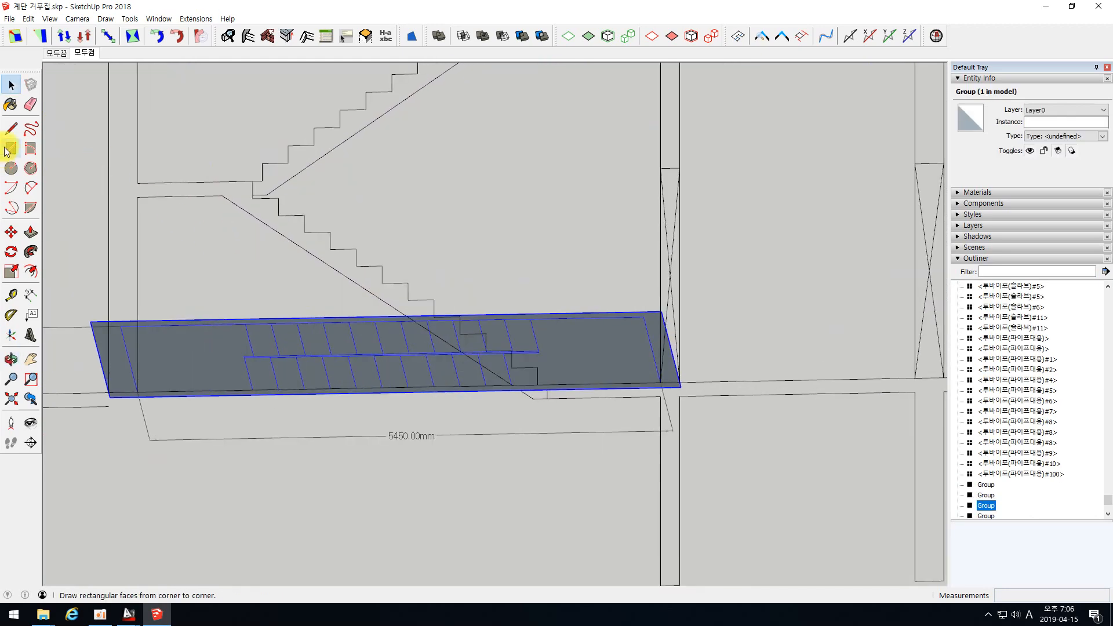
pyautogui.click(11, 128)
pyautogui.click(138, 184)
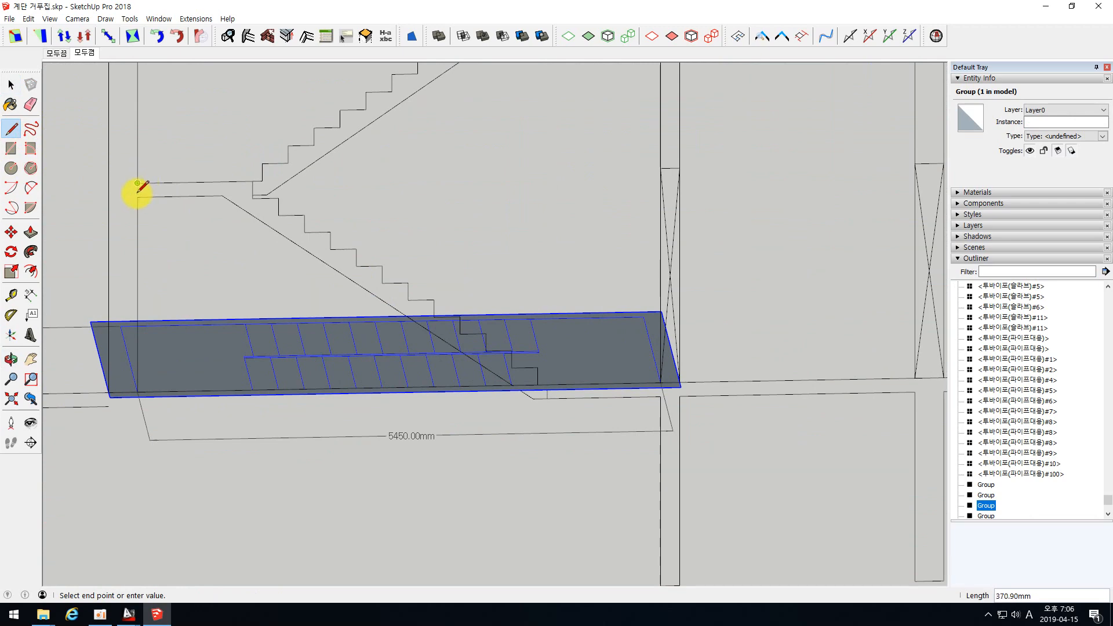
pyautogui.click(138, 197)
# Draw a 150 mm vertical line closing the ground slab's end where it meets the wall
pyautogui.moveTo(556, 367); pyautogui.dragTo(578, 407, button='middle')
pyautogui.scroll(3, 578, 408)
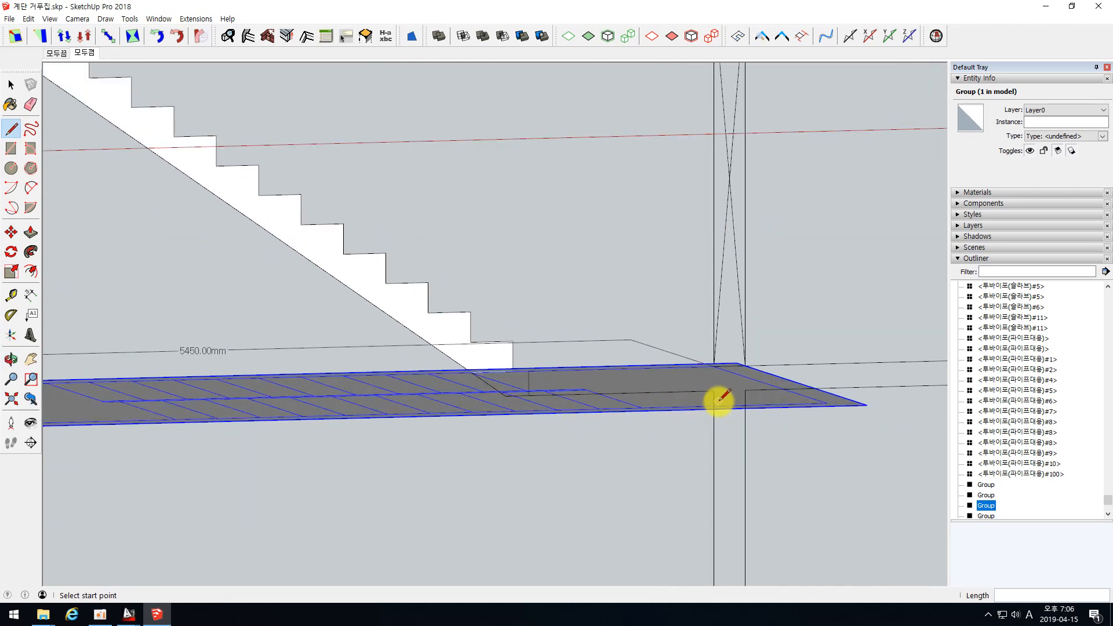
pyautogui.click(715, 391)
pyautogui.moveTo(715, 391); pyautogui.dragTo(725, 370, button='middle')
pyautogui.scroll(3, 727, 369)
pyautogui.click(714, 362)
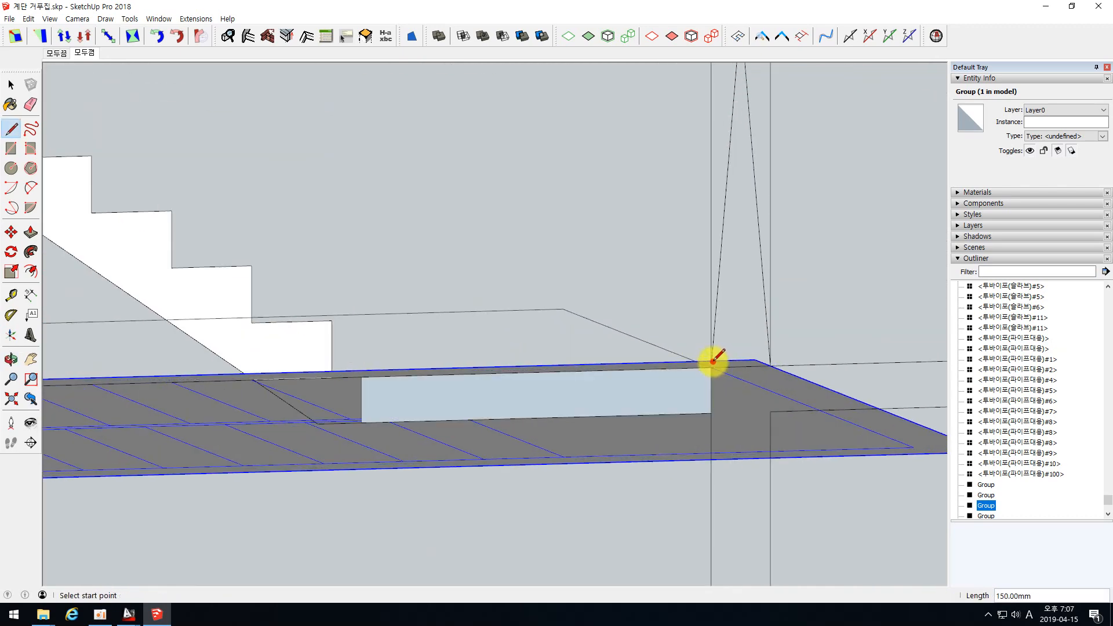
# Draw a floor-level line from the flight's sloping underside to the start of the ground slab
pyautogui.moveTo(538, 320); pyautogui.dragTo(659, 393, button='middle')
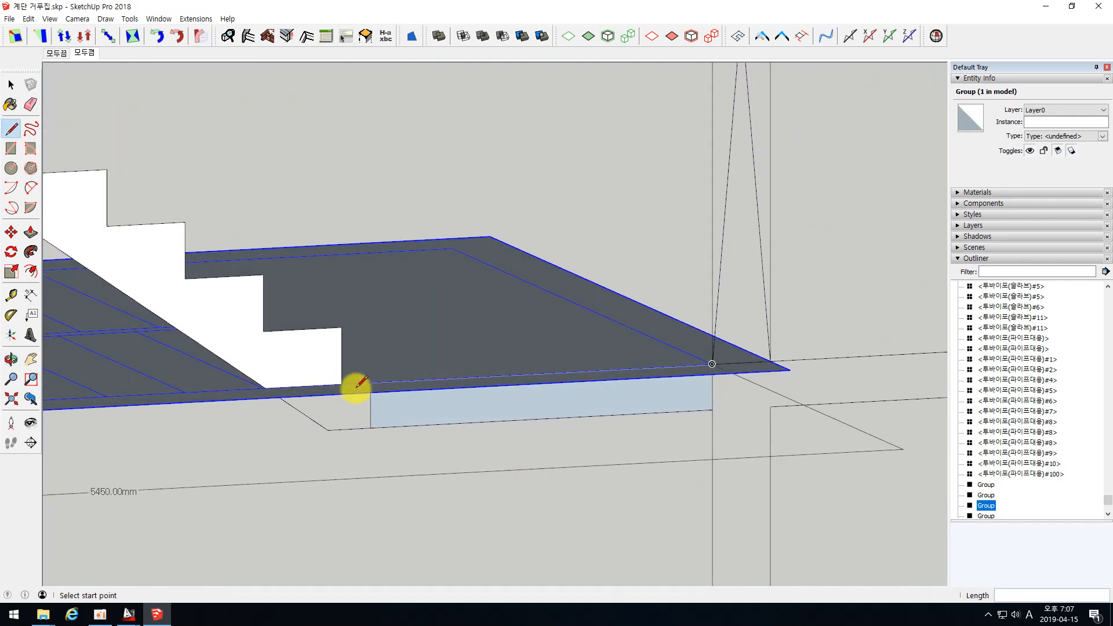
pyautogui.moveTo(277, 392)
pyautogui.mouseDown(button='middle')
pyautogui.moveTo(278, 330)
pyautogui.moveTo(249, 304)
pyautogui.mouseUp(button='middle')
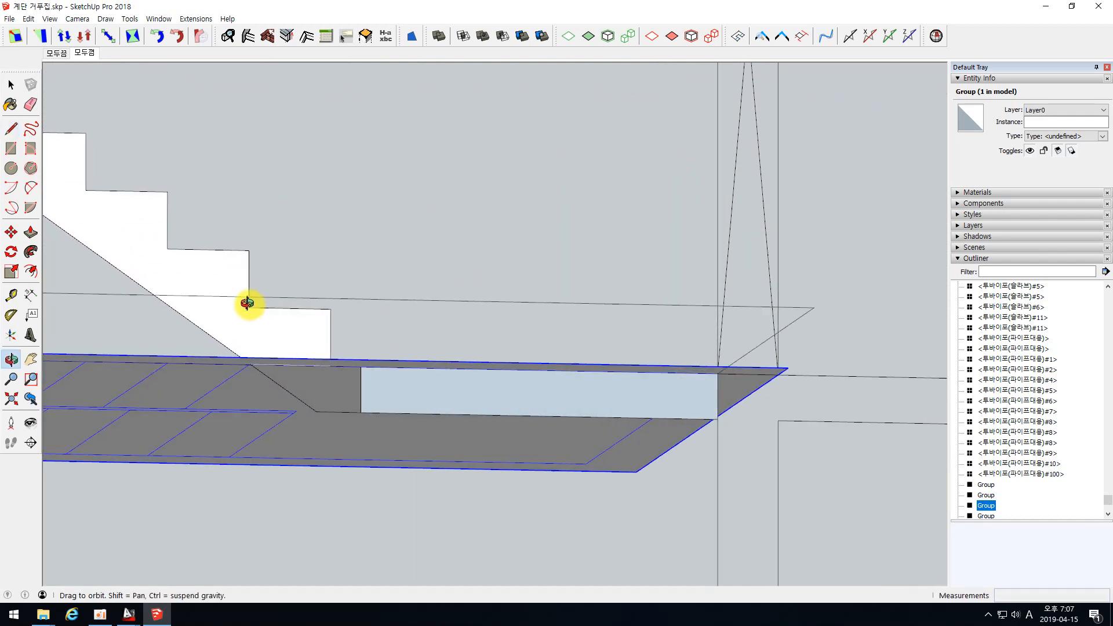
pyautogui.click(253, 364)
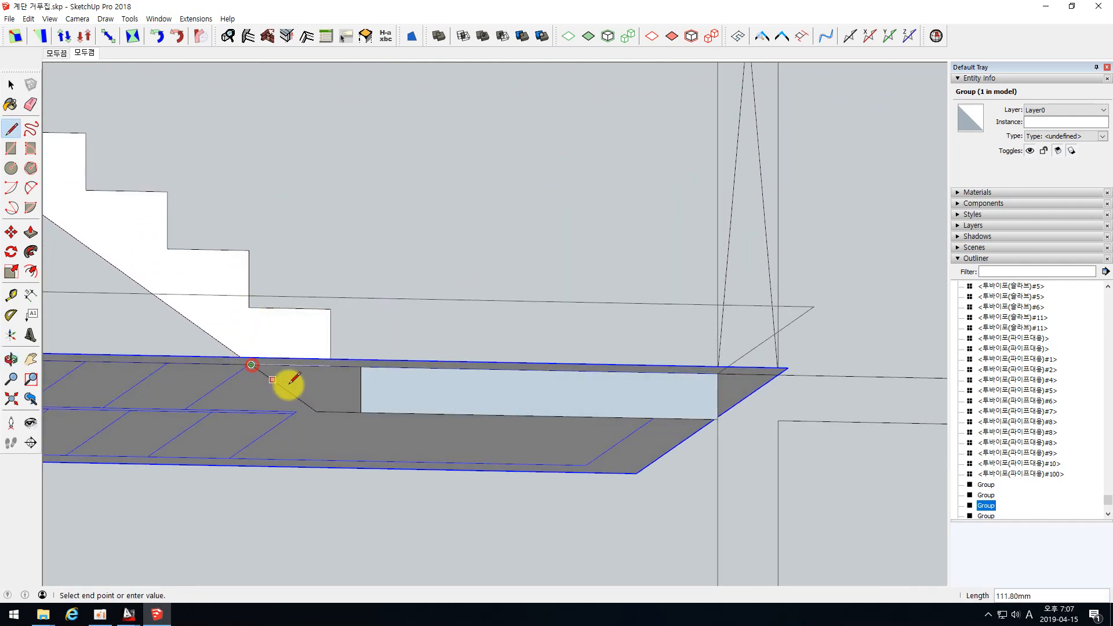
pyautogui.click(361, 366)
pyautogui.press('space')
# Delete the unwanted large face filling the opening above the stair flight
pyautogui.scroll(-2, 345, 394)
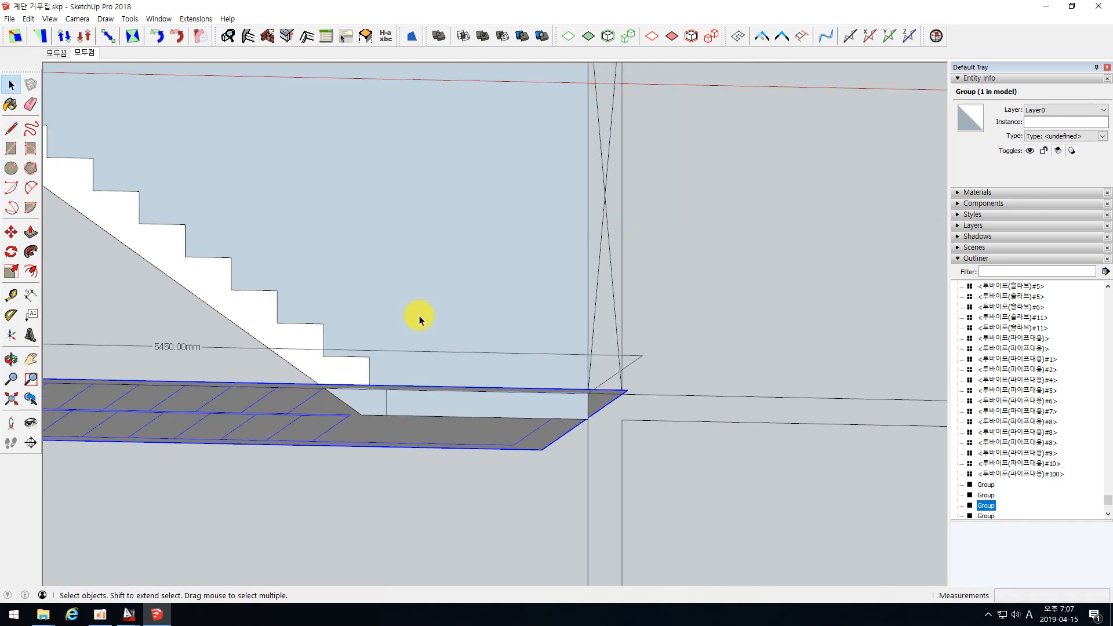
pyautogui.click(407, 276)
pyautogui.moveTo(407, 277); pyautogui.dragTo(374, 209, button='middle')
pyautogui.scroll(-2, 457, 315)
pyautogui.press('Delete')
pyautogui.scroll(-2, 449, 308)
# Hide the stair plan group and remove the dividing edges between the flight and ground slab, merging them into one face
pyautogui.scroll(5, 434, 356)
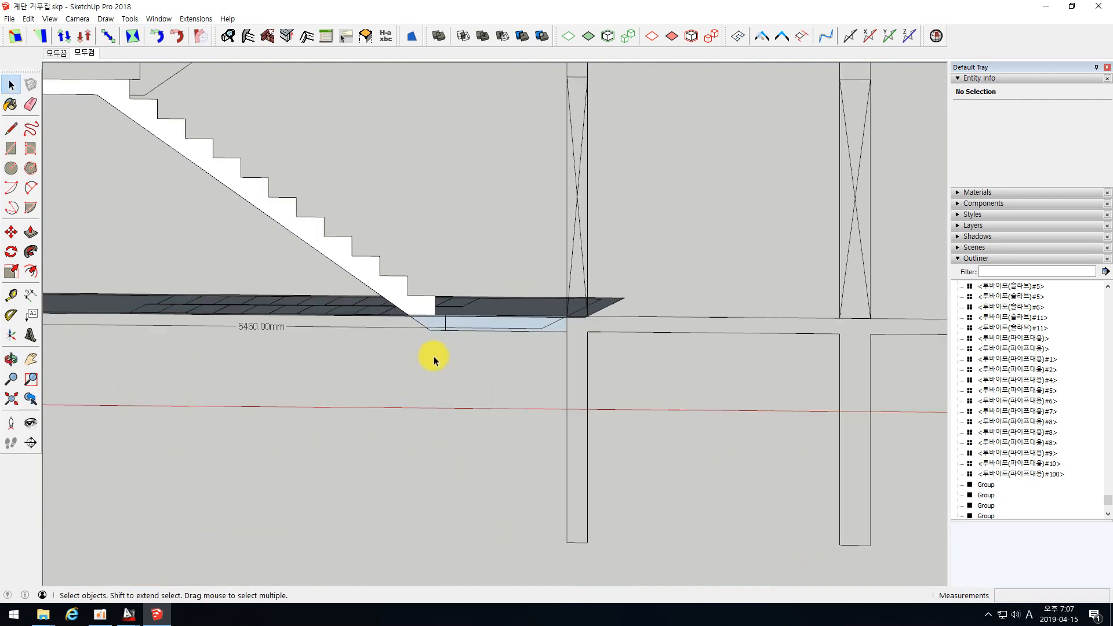
pyautogui.scroll(3, 425, 291)
pyautogui.click(494, 268)
pyautogui.press('Delete')
pyautogui.click(414, 299)
pyautogui.click(412, 300)
pyautogui.press('Delete')
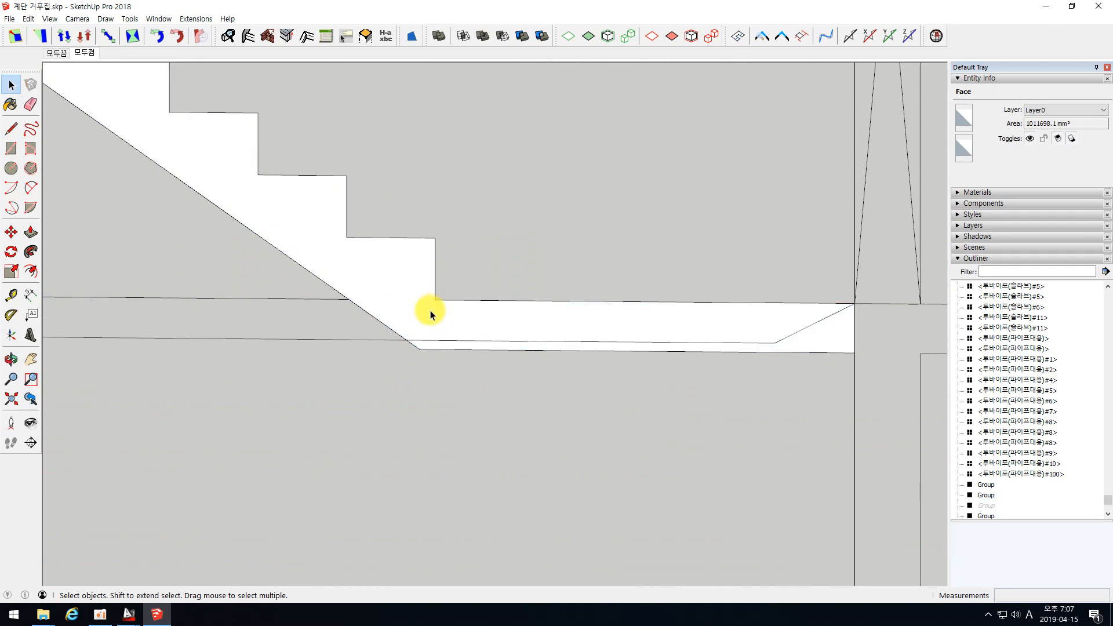
pyautogui.moveTo(463, 322); pyautogui.dragTo(535, 389, button='middle')
pyautogui.scroll(-3, 583, 398)
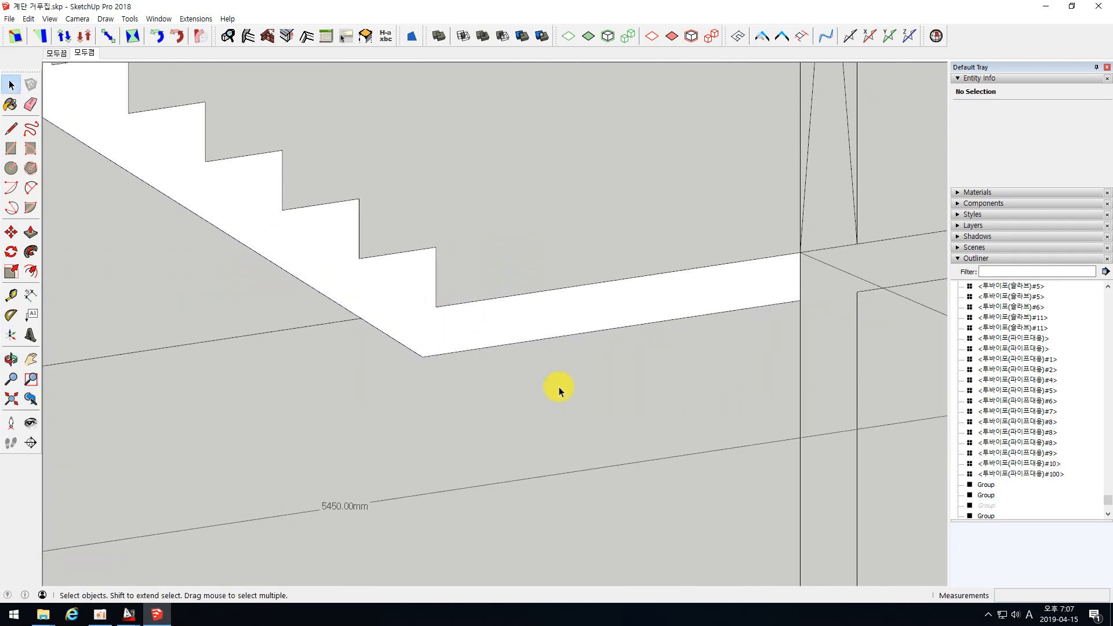
# Unhide the stair plan group and select the merged stair profile face
pyautogui.rightClick(993, 509)
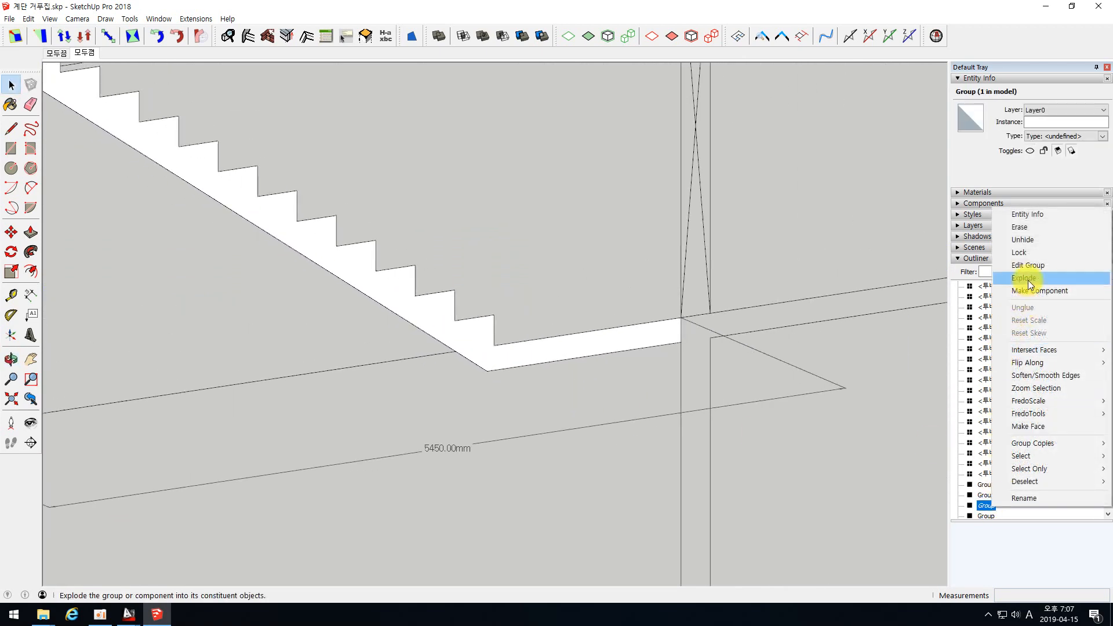
pyautogui.click(1024, 239)
pyautogui.scroll(-5, 493, 418)
pyautogui.click(471, 502)
pyautogui.moveTo(400, 325); pyautogui.dragTo(488, 420, button='middle')
pyautogui.scroll(3, 387, 330)
pyautogui.click(387, 331)
pyautogui.moveTo(496, 426); pyautogui.dragTo(307, 480)
pyautogui.press('space')
pyautogui.scroll(4, 307, 480)
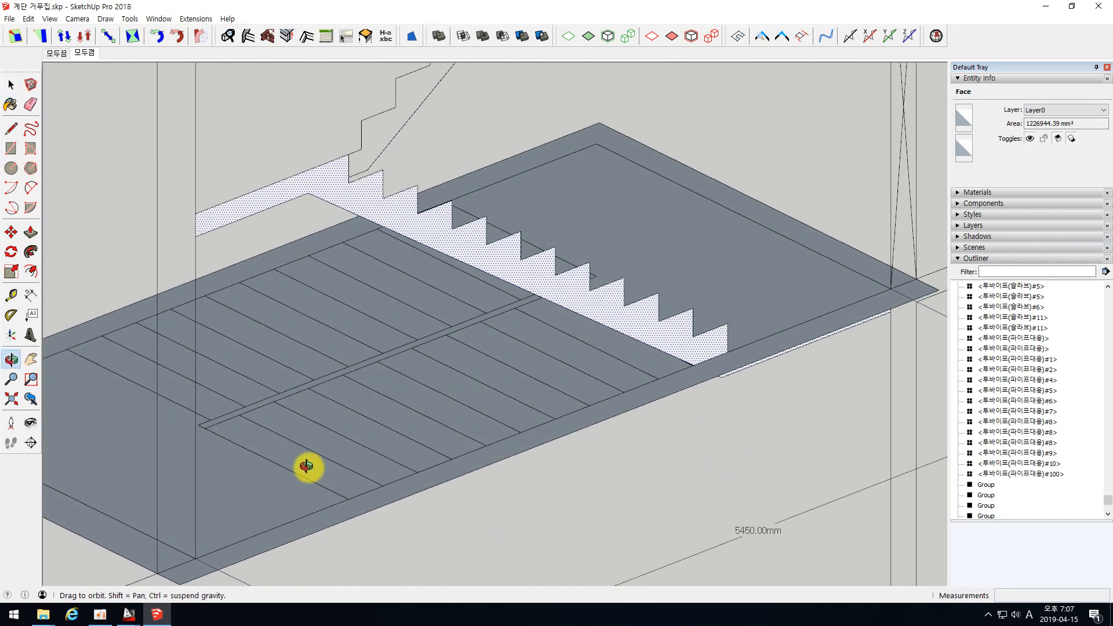
# Measure the stair plan's inner width and examine the gap between the two flights
pyautogui.click(11, 295)
pyautogui.scroll(-3, 290, 509)
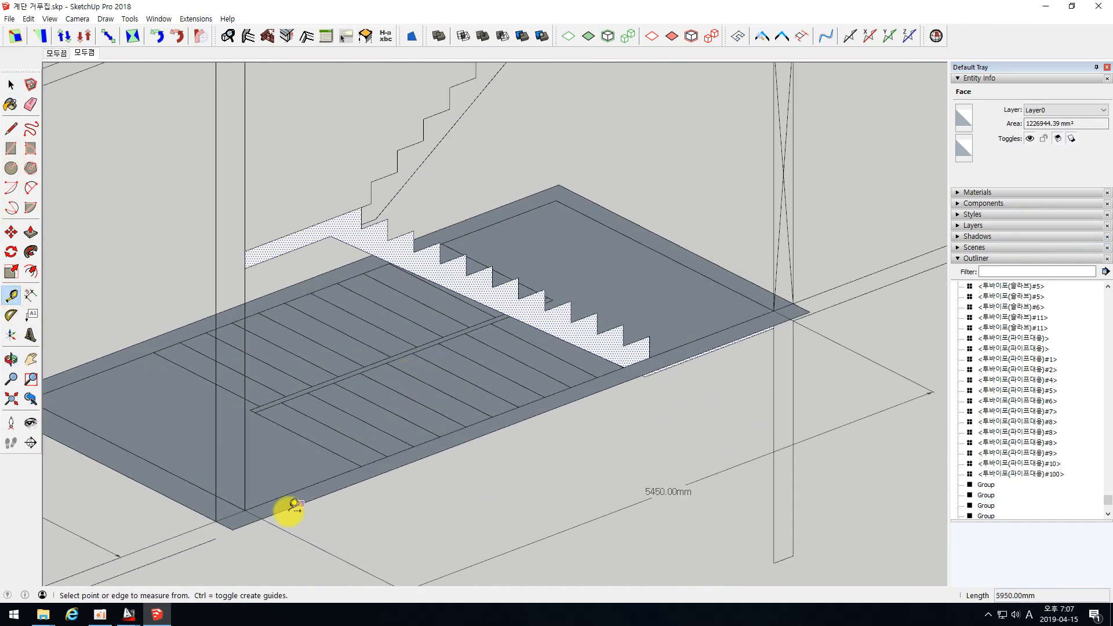
pyautogui.click(241, 510)
pyautogui.scroll(-2, 278, 487)
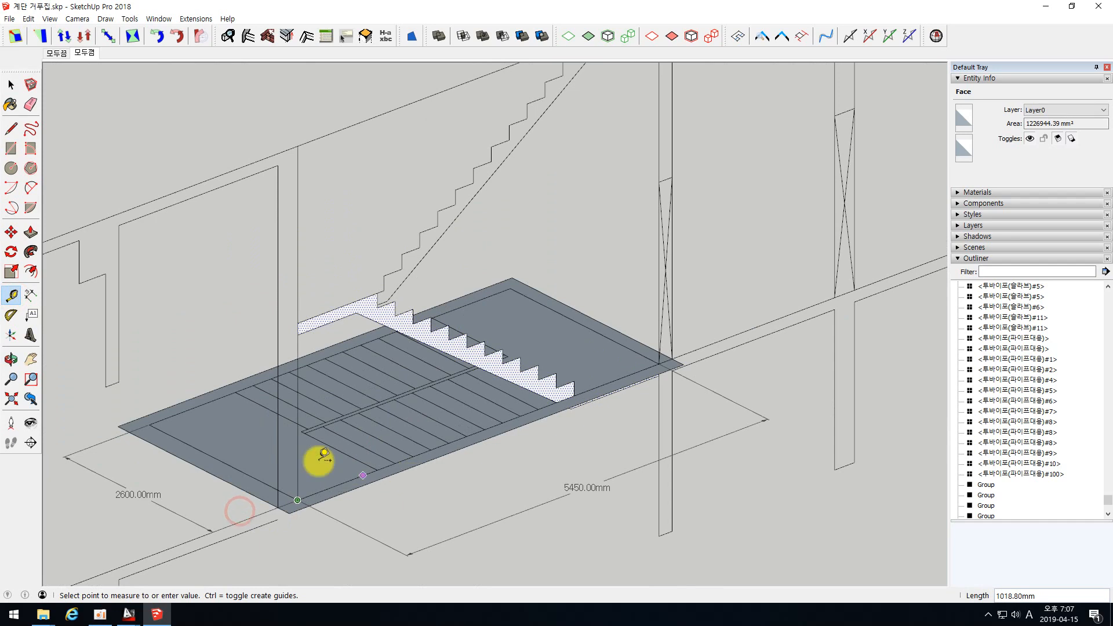
pyautogui.click(152, 423)
pyautogui.scroll(5, 330, 439)
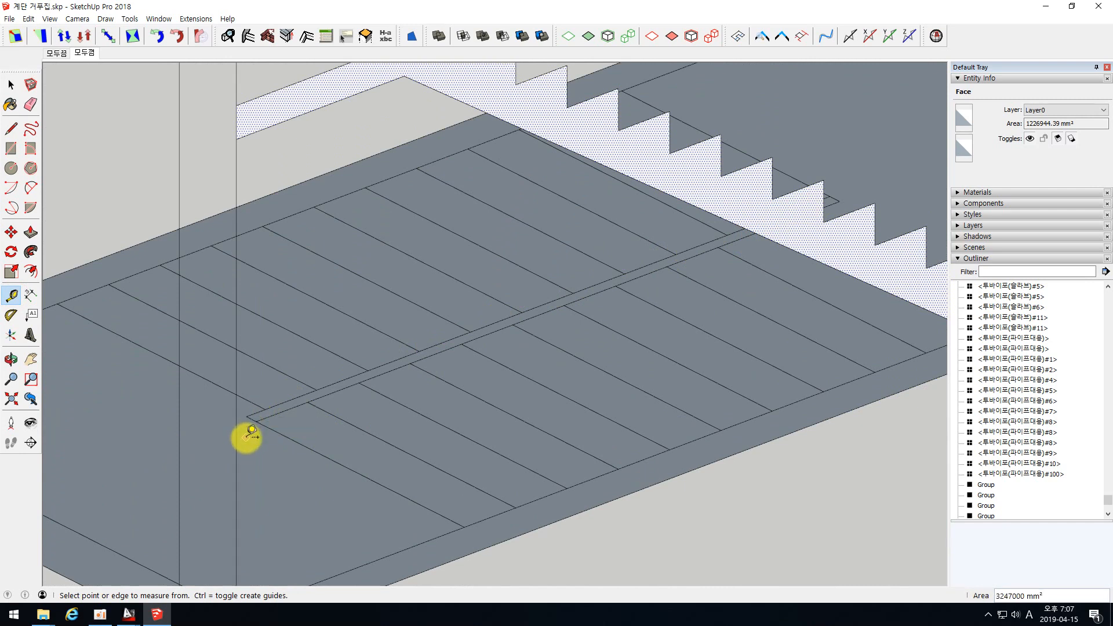
pyautogui.scroll(-5, 254, 425)
pyautogui.scroll(3, 261, 425)
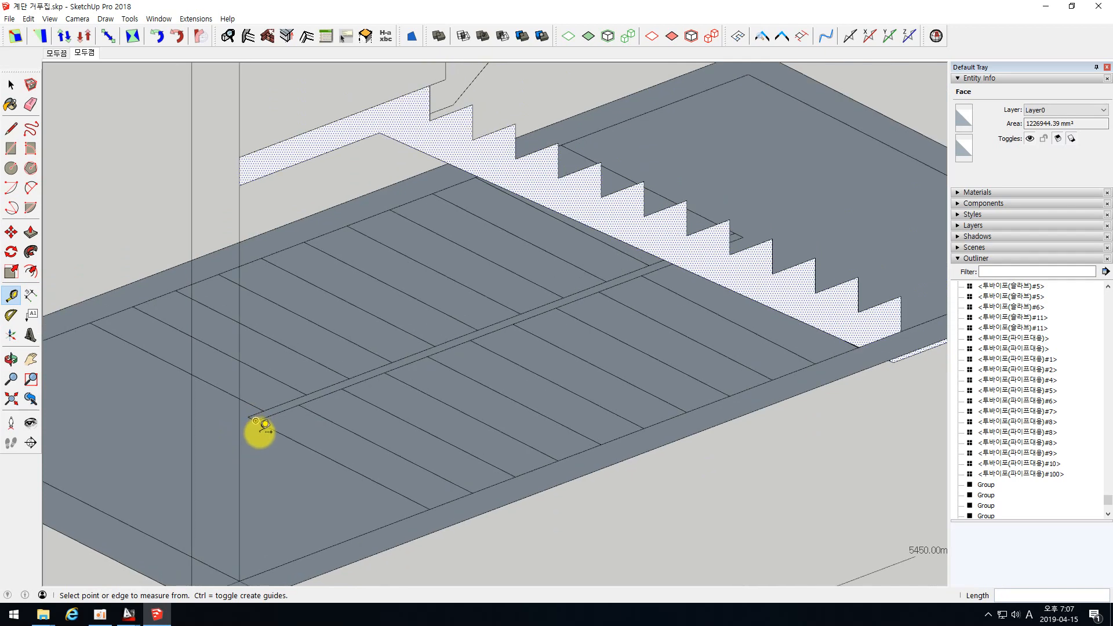
pyautogui.scroll(-4, 255, 426)
pyautogui.scroll(7, 247, 427)
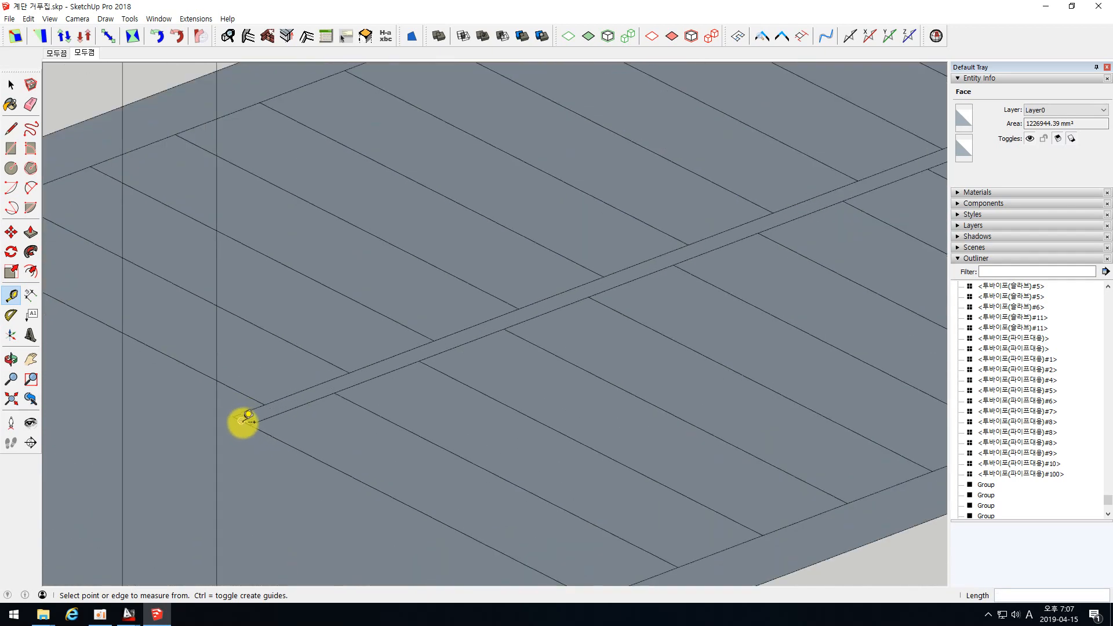
pyautogui.scroll(-4, 250, 424)
pyautogui.scroll(-2, 174, 475)
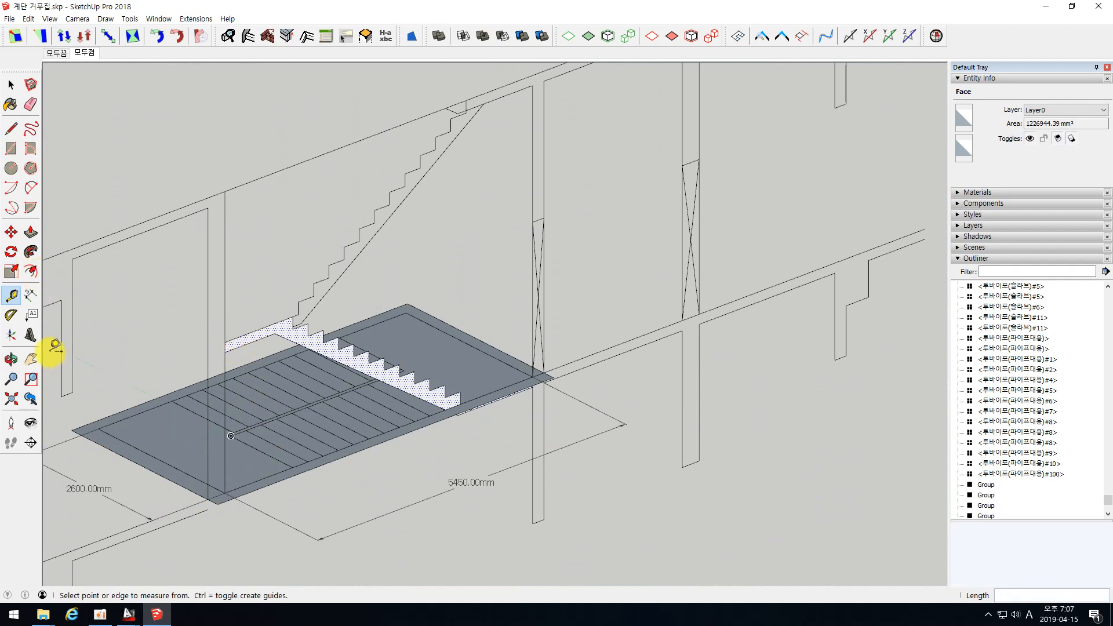
# Try to extrude the stair profile face 1300 mm across the plan, and undo the extrusion
pyautogui.click(30, 233)
pyautogui.moveTo(230, 346); pyautogui.dragTo(168, 326)
pyautogui.moveTo(169, 326); pyautogui.dragTo(281, 403, button='middle')
pyautogui.scroll(-5, 197, 456)
pyautogui.scroll(-3, 196, 454)
pyautogui.scroll(3, 437, 318)
pyautogui.scroll(-3, 405, 363)
pyautogui.scroll(3, 489, 342)
pyautogui.scroll(6, 211, 461)
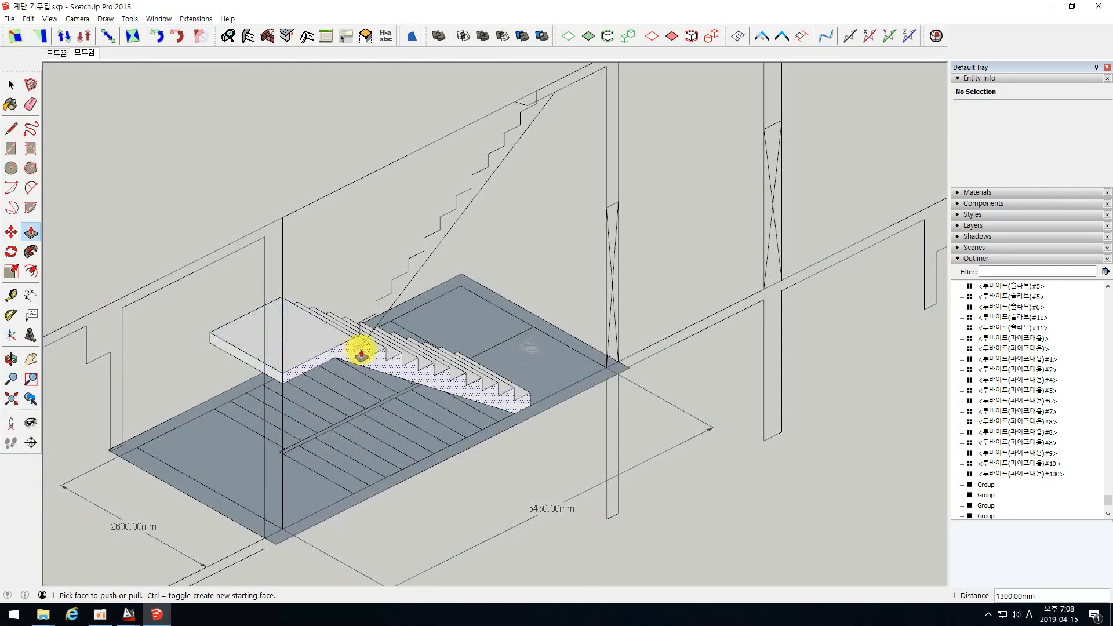
pyautogui.press('space')
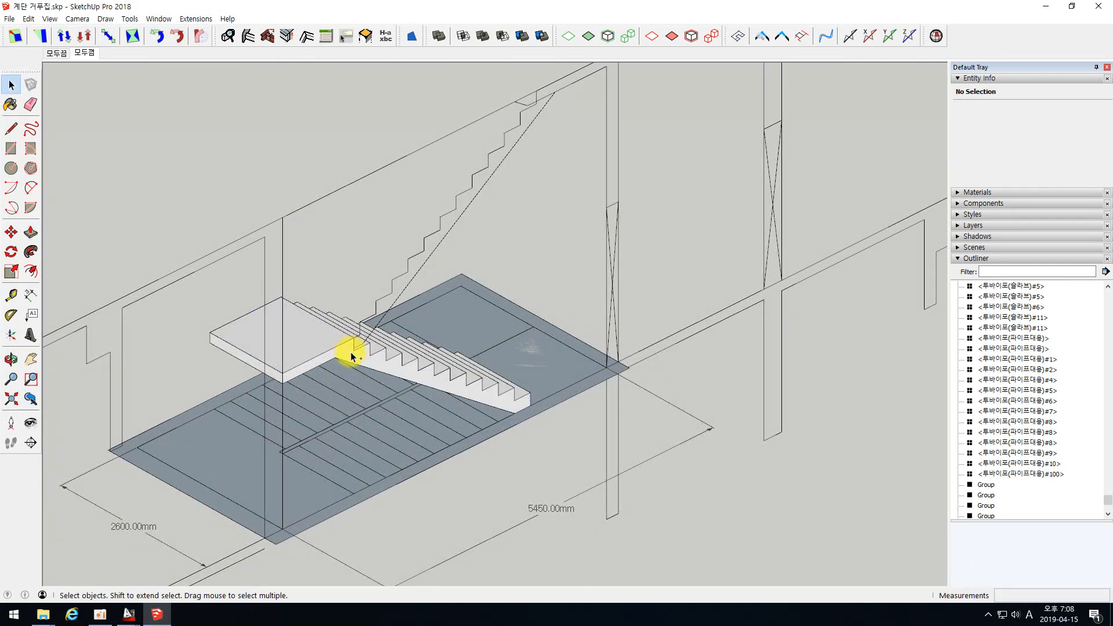
pyautogui.hotkey('ctrl', 'z')
# Extrude the stair profile face 1300 mm across the plan with Push/Pull
pyautogui.scroll(3, 374, 360)
pyautogui.click(378, 321)
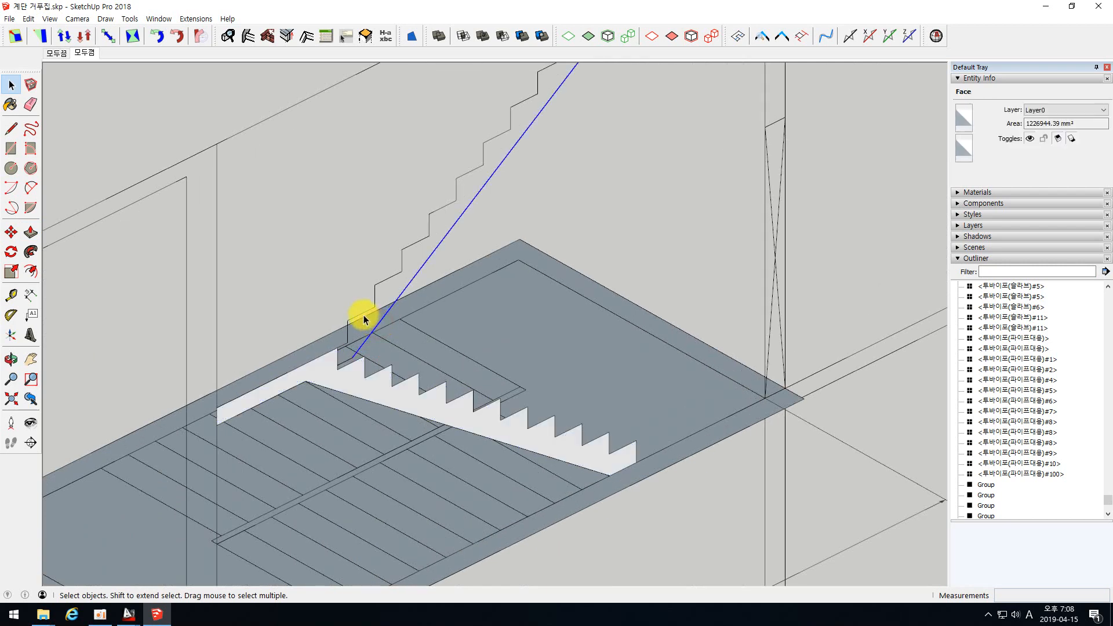
pyautogui.click(361, 313)
pyautogui.click(320, 374)
pyautogui.click(31, 232)
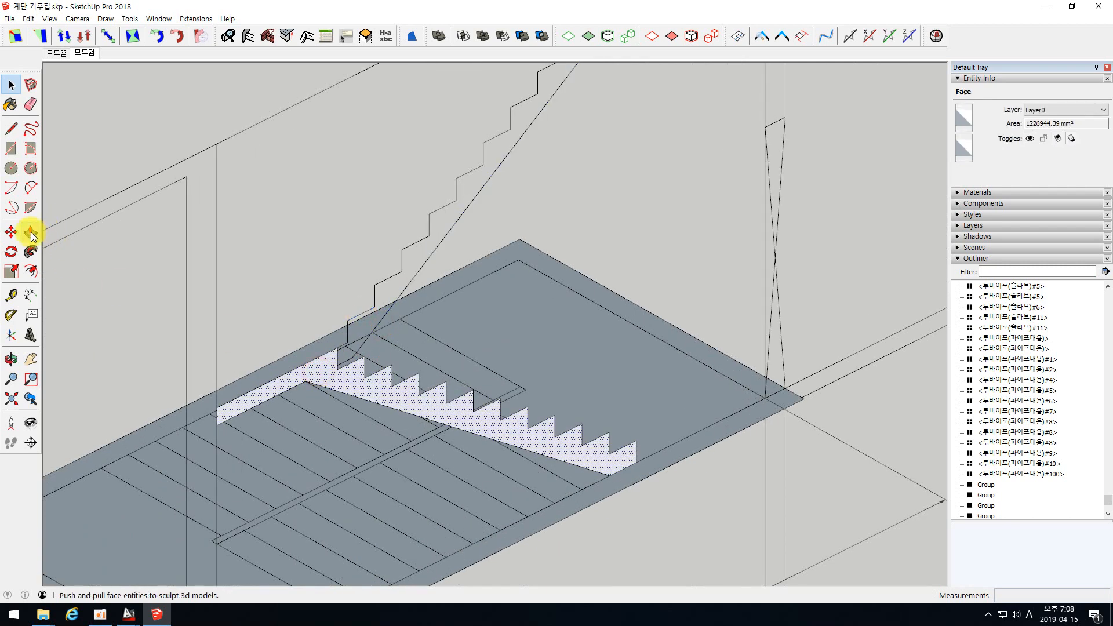
pyautogui.click(223, 405)
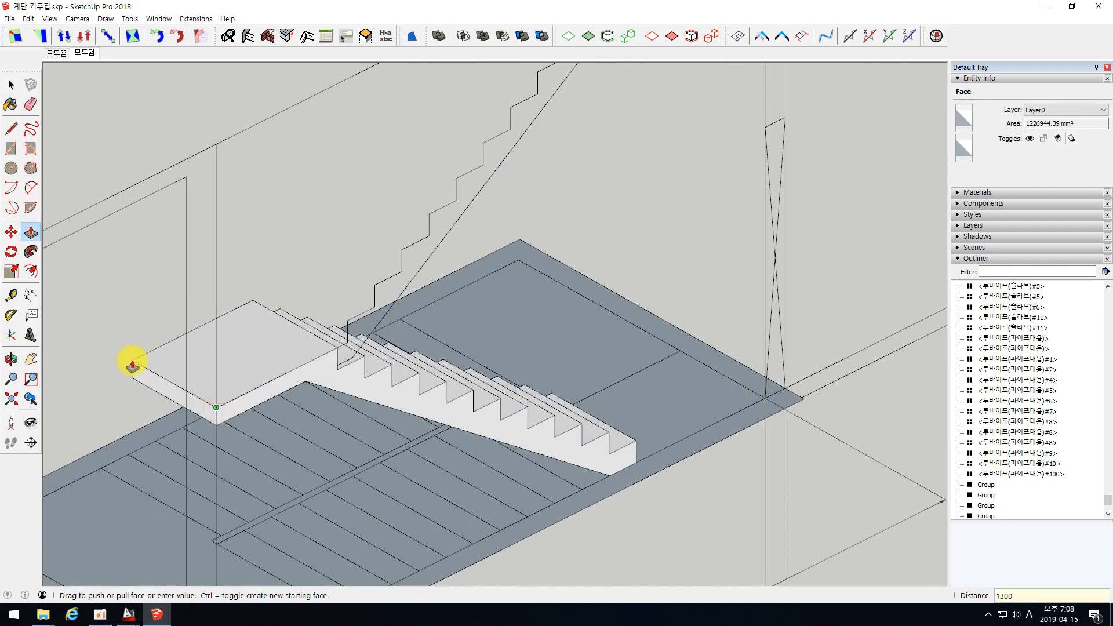
pyautogui.write('13000')
pyautogui.press('BackSpace')
pyautogui.press('Return')
# Examine which section lines are connected to the extruded stair, window-select the wall edges, and undo the extrusion
pyautogui.moveTo(261, 435); pyautogui.dragTo(255, 311, button='middle')
pyautogui.press('space')
pyautogui.click(244, 290)
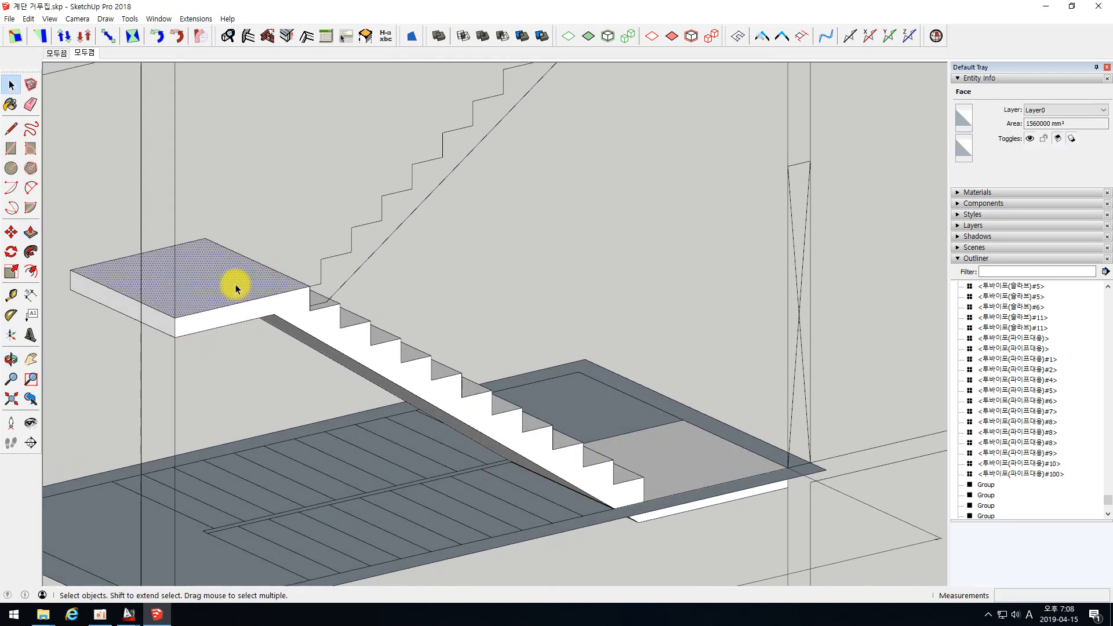
pyautogui.tripleClick(236, 286)
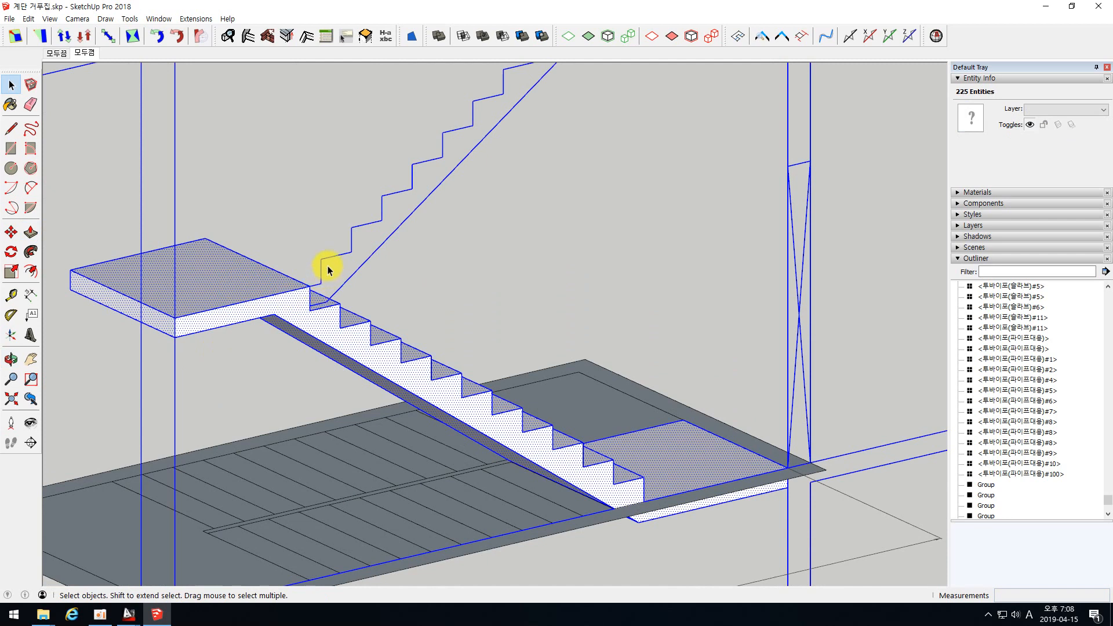
pyautogui.click(293, 226)
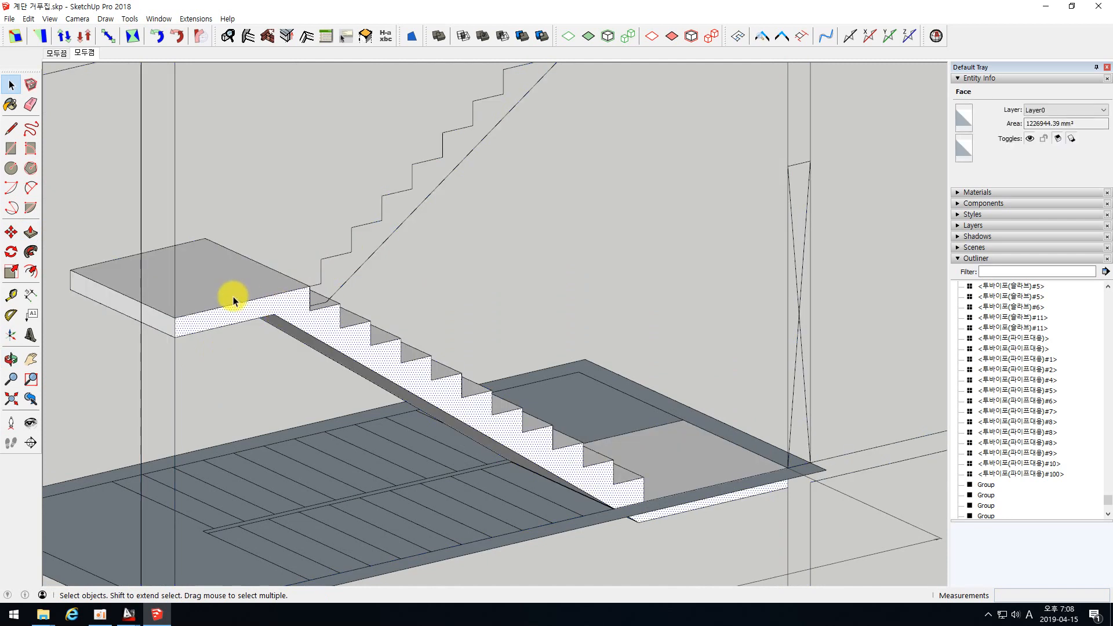
pyautogui.click(212, 285)
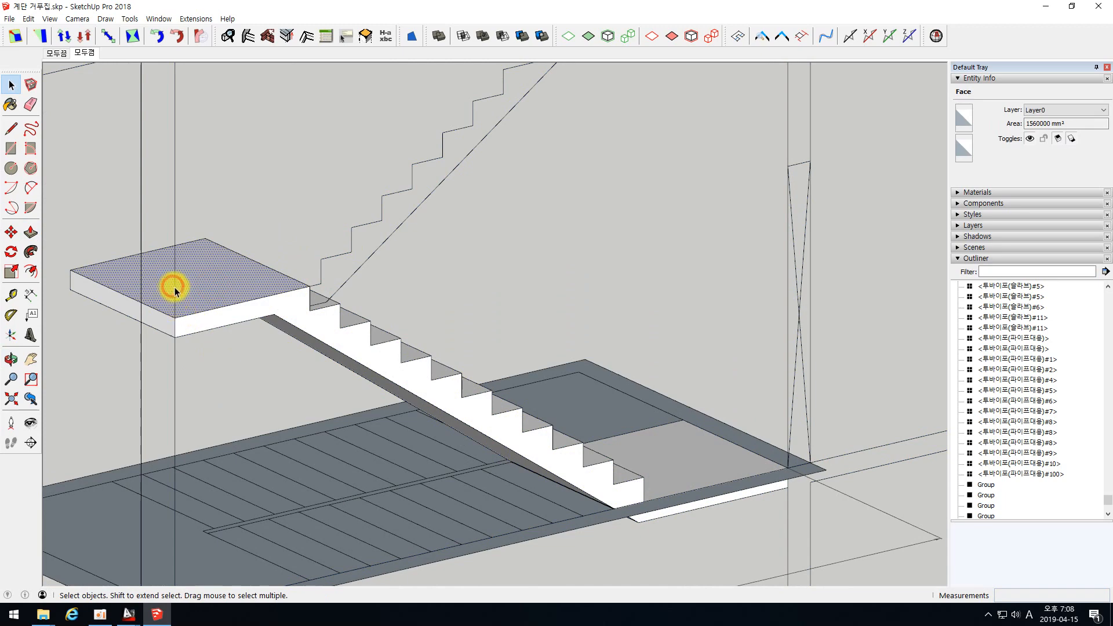
pyautogui.tripleClick(199, 290)
pyautogui.moveTo(199, 289); pyautogui.dragTo(224, 241, button='middle')
pyautogui.click(197, 184)
pyautogui.moveTo(203, 199); pyautogui.dragTo(106, 136)
pyautogui.moveTo(222, 418); pyautogui.dragTo(96, 343)
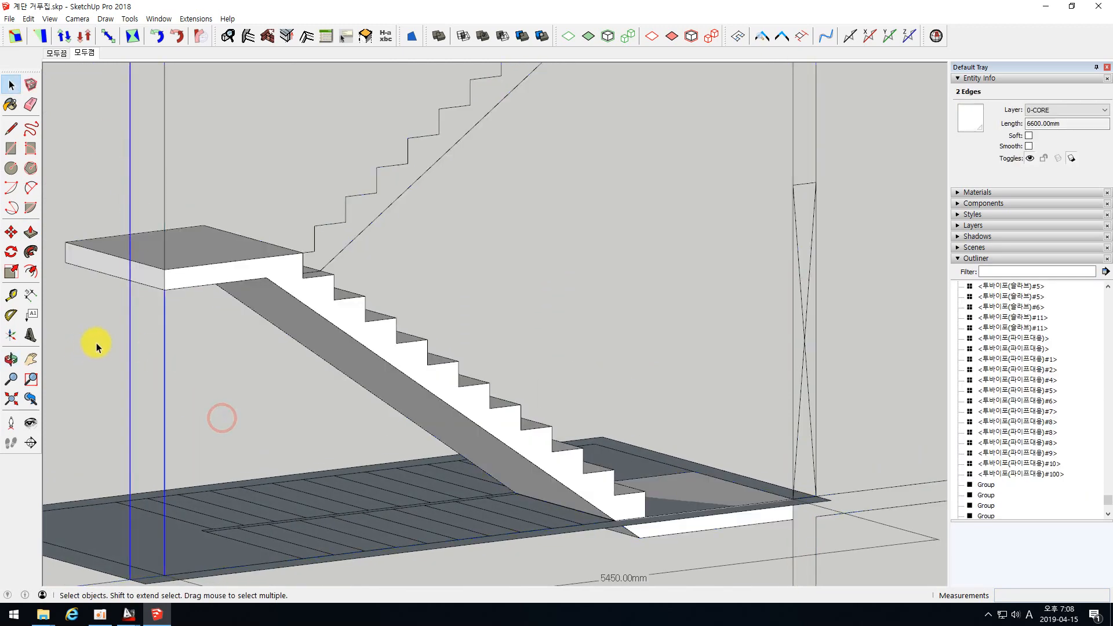
pyautogui.moveTo(171, 340); pyautogui.dragTo(308, 319, button='middle')
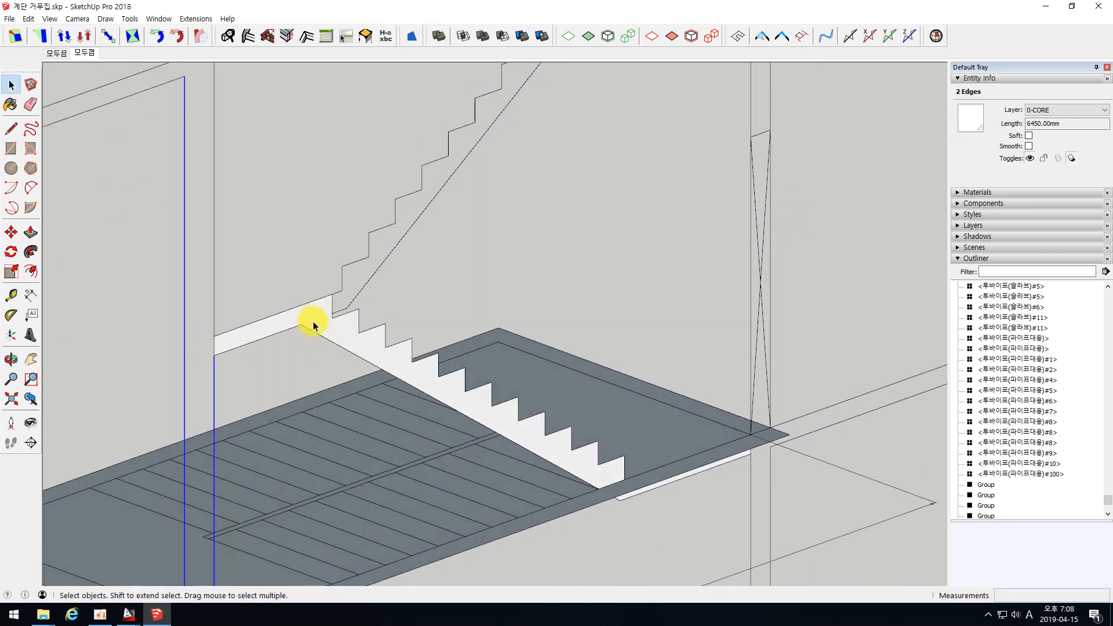
# Copy the lower flight's profile face about 10780 mm along the green axis, clear of the section
pyautogui.click(311, 319)
pyautogui.click(11, 233)
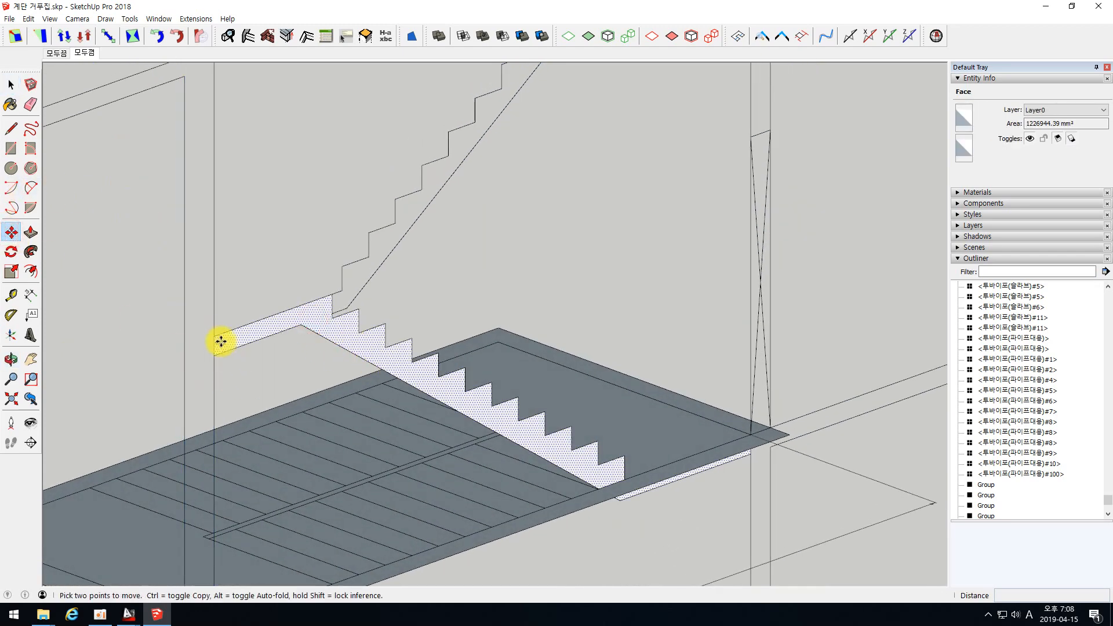
pyautogui.click(218, 338)
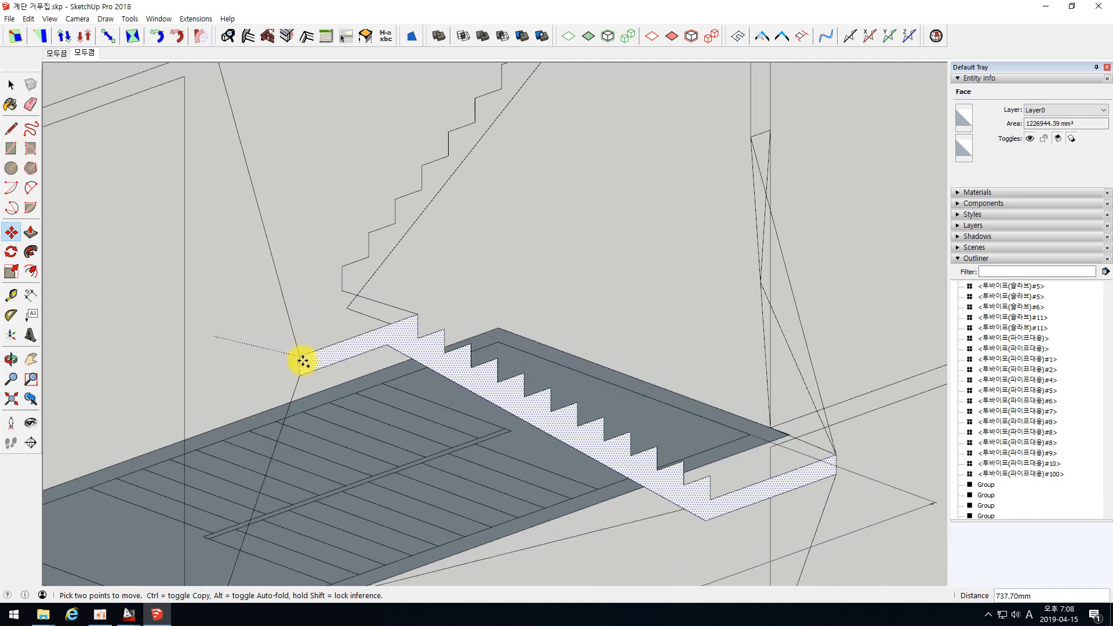
pyautogui.press('ctrl')
pyautogui.scroll(-6, 290, 316)
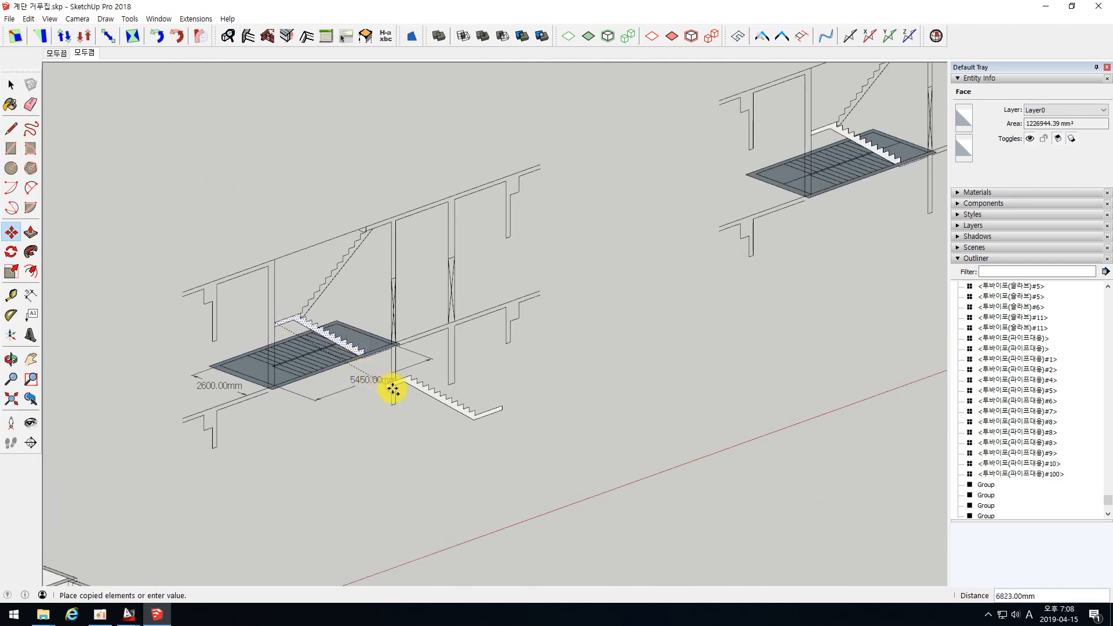
pyautogui.click(505, 397)
pyautogui.press('space')
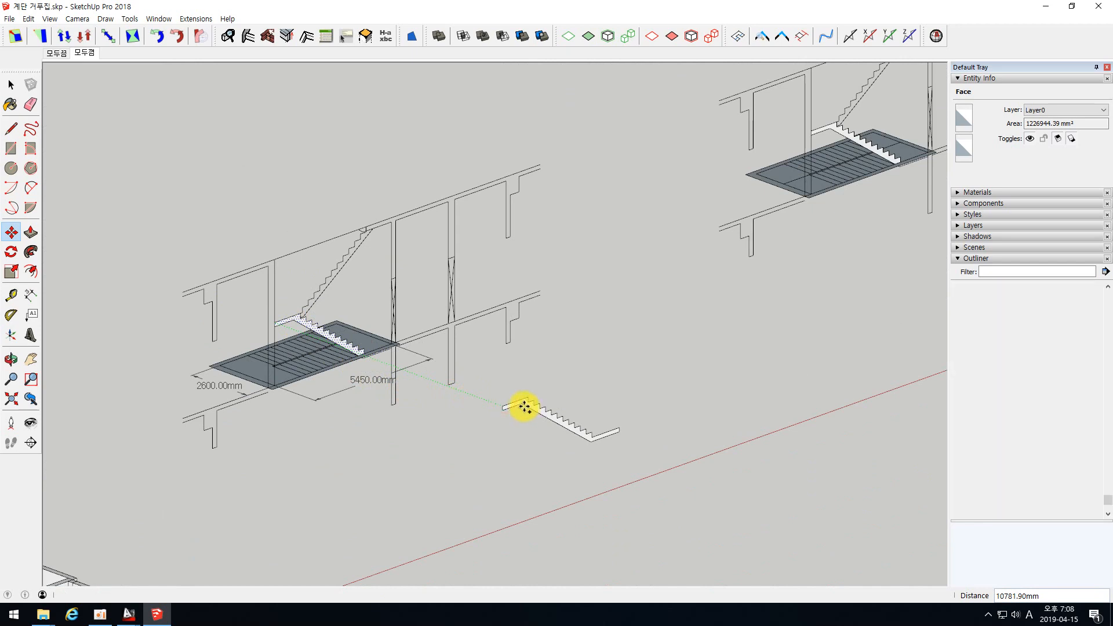
# Extrude the copied lower flight profile 1300 mm with Push/Pull
pyautogui.scroll(4, 523, 409)
pyautogui.click(31, 232)
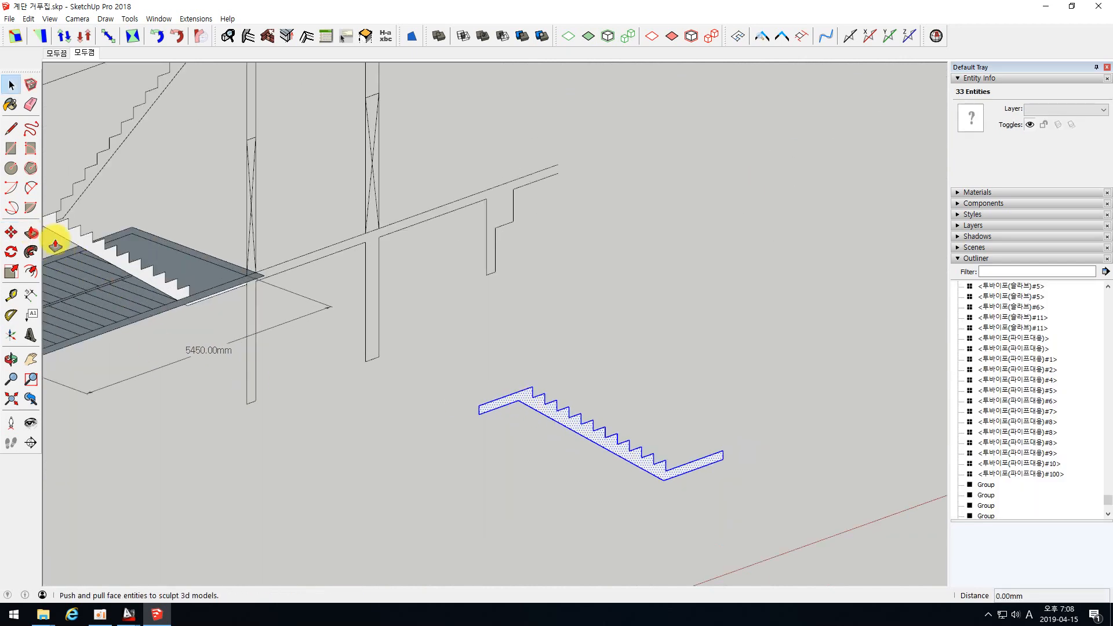
pyautogui.click(479, 405)
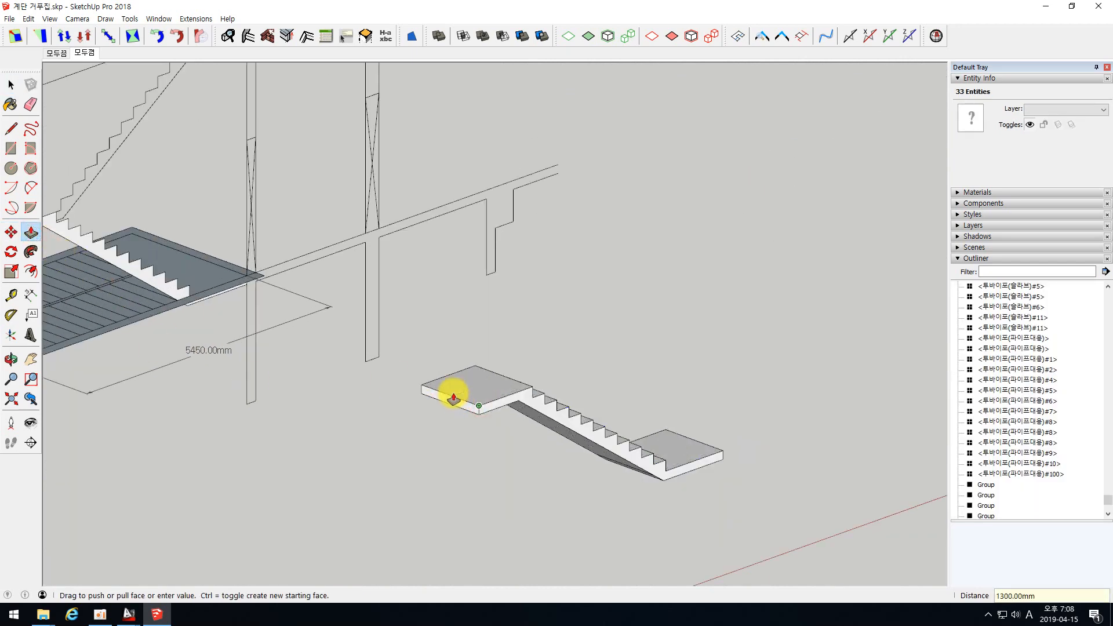
pyautogui.click(488, 422)
# Erase the extra edge across the underside of the extruded stair near its lower landing
pyautogui.press('o')
pyautogui.moveTo(488, 423); pyautogui.dragTo(590, 331)
pyautogui.press('space')
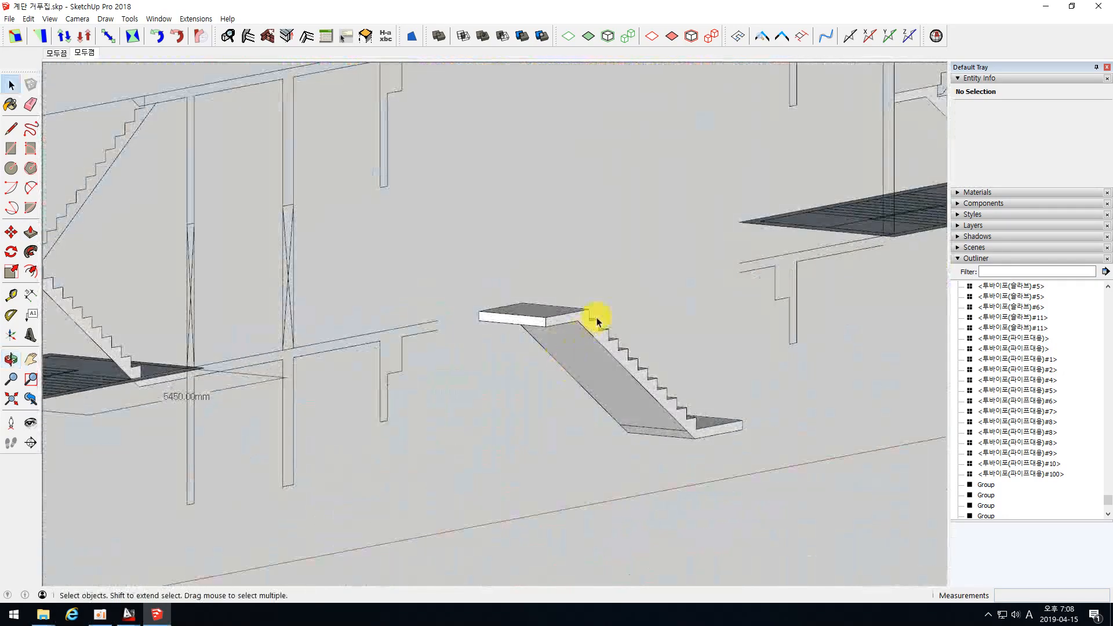
pyautogui.click(662, 430)
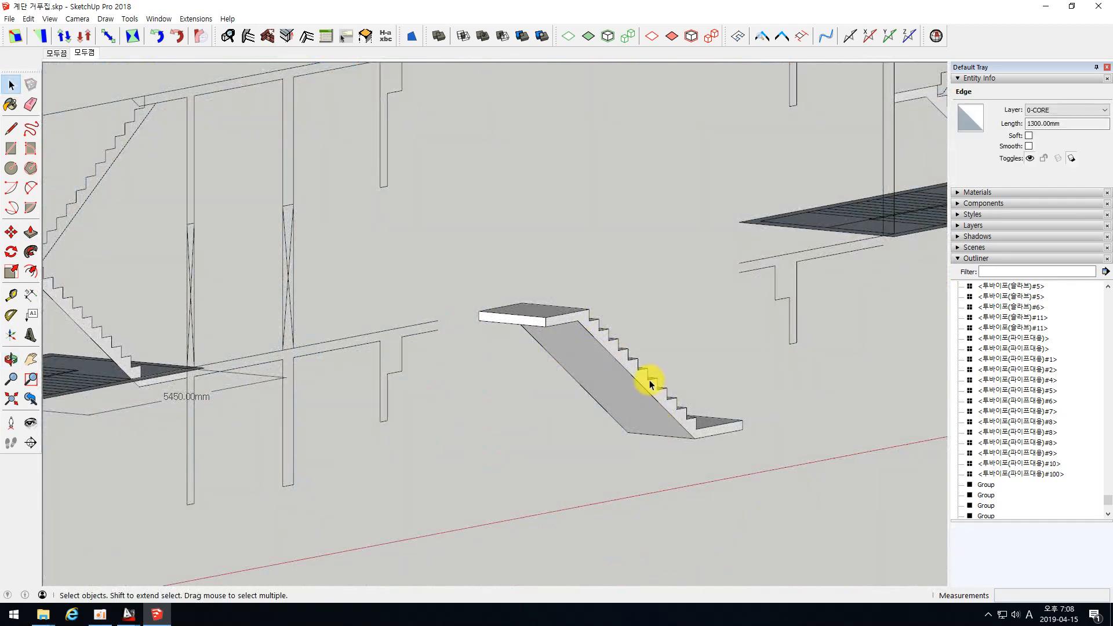
pyautogui.moveTo(650, 384); pyautogui.dragTo(604, 450, button='middle')
# Make a group from all the connected geometry of the extruded lower flight
pyautogui.tripleClick(488, 432)
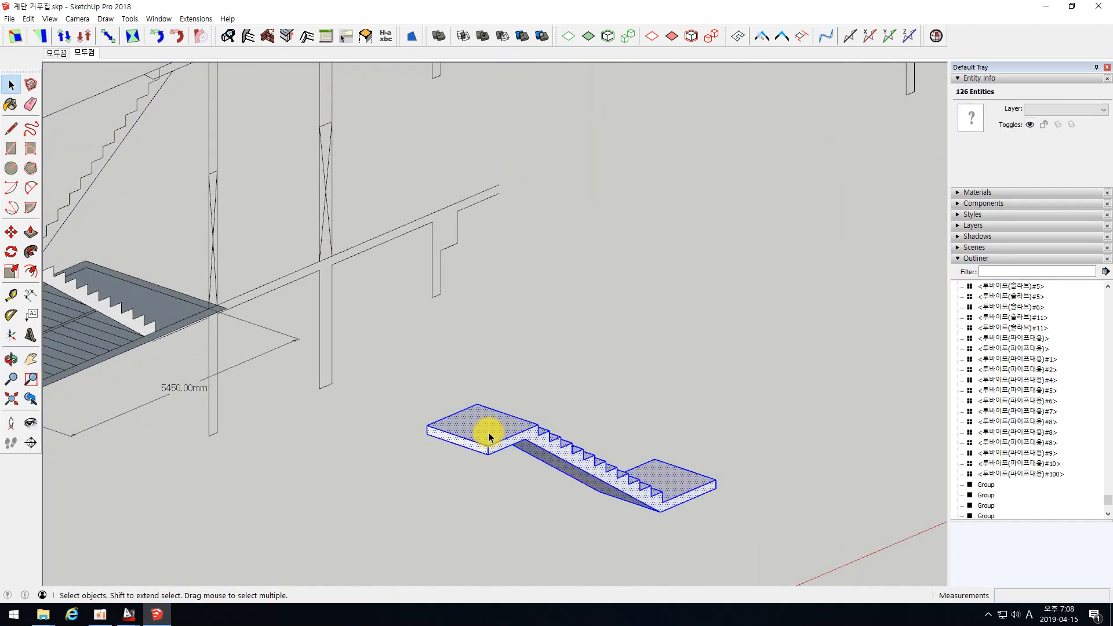
pyautogui.rightClick(488, 433)
pyautogui.click(536, 224)
pyautogui.scroll(-3, 321, 489)
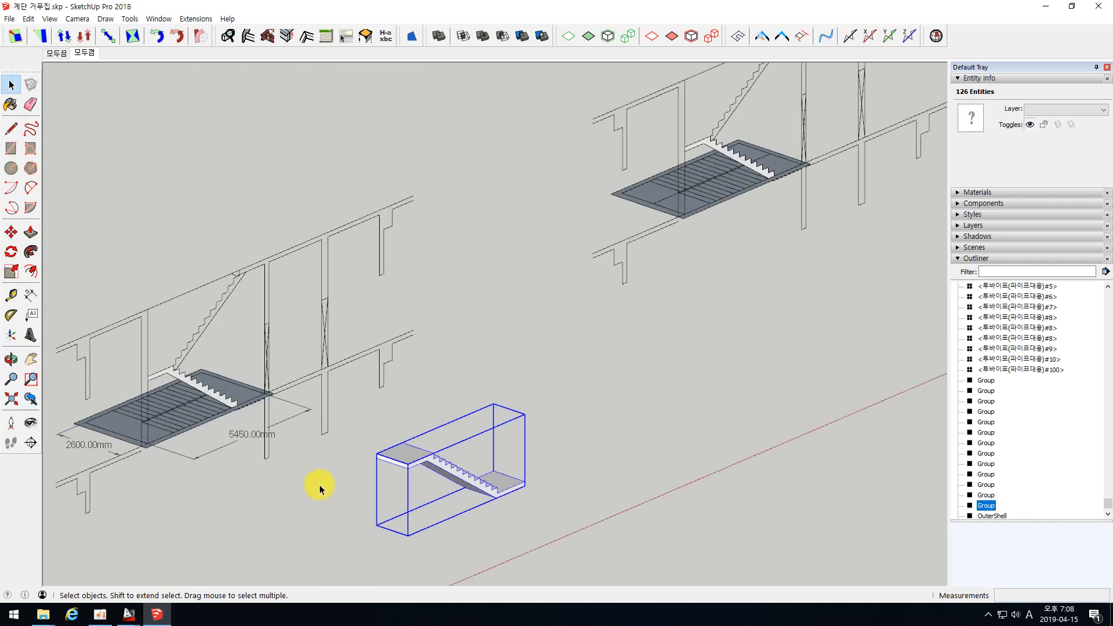
# Compare the row of section copies and examine the one containing the upper flight's profile face
pyautogui.scroll(-3, 321, 489)
pyautogui.scroll(1, 803, 186)
pyautogui.click(765, 176)
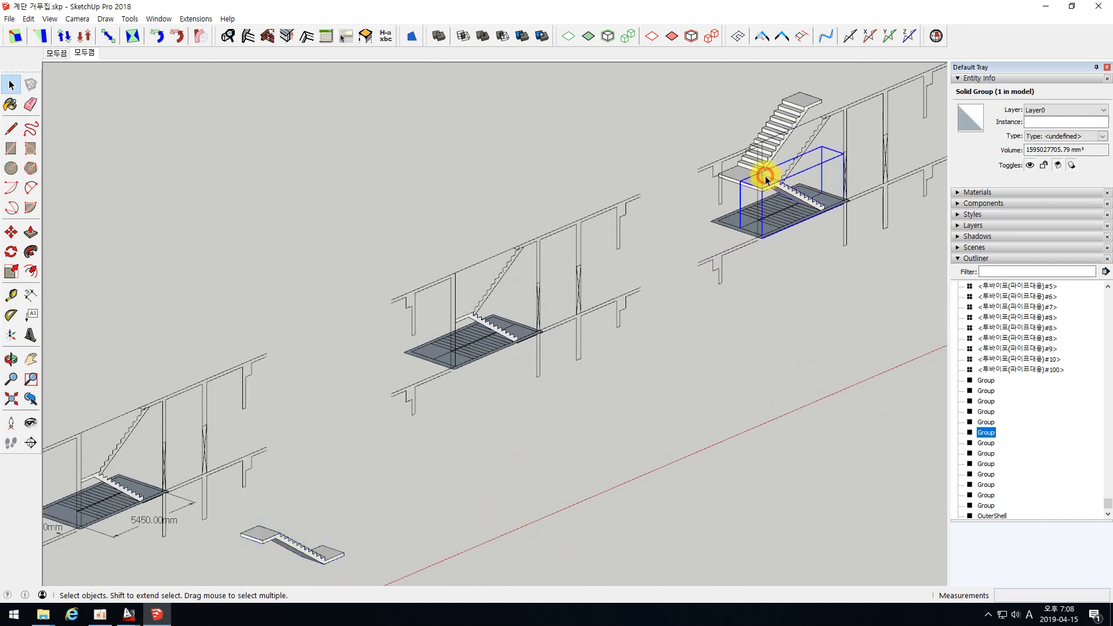
pyautogui.scroll(-2, 393, 389)
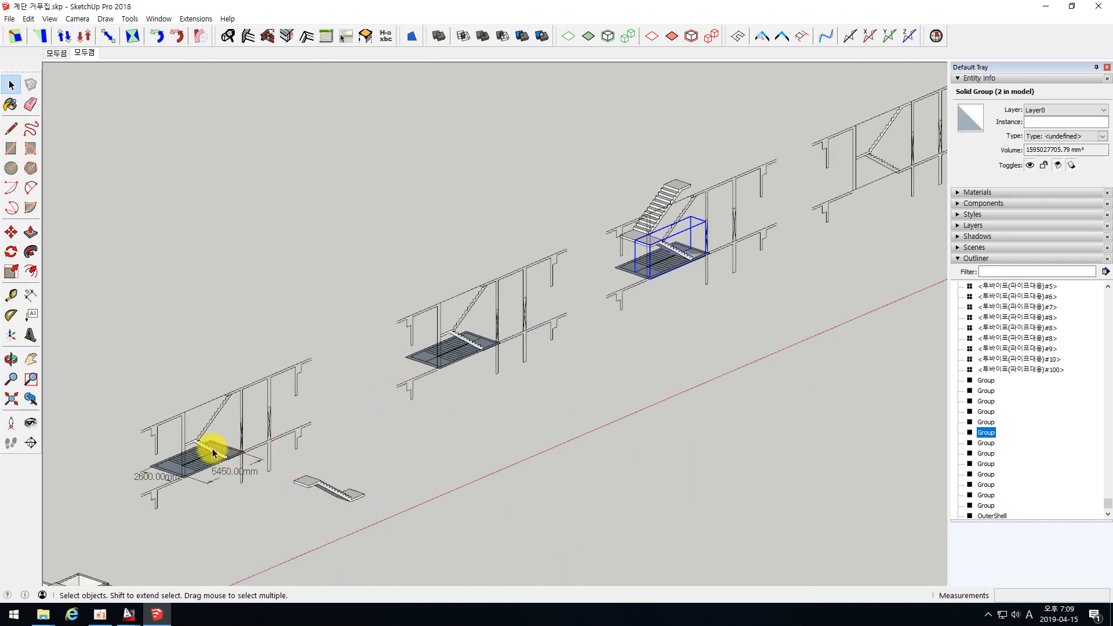
pyautogui.scroll(3, 199, 451)
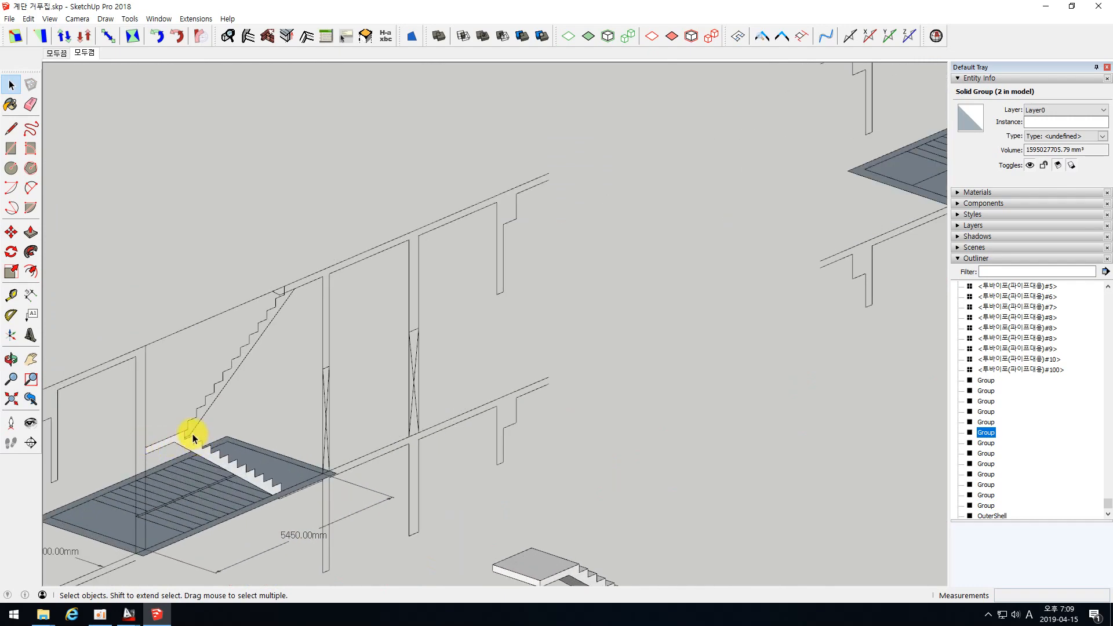
pyautogui.scroll(-4, 159, 403)
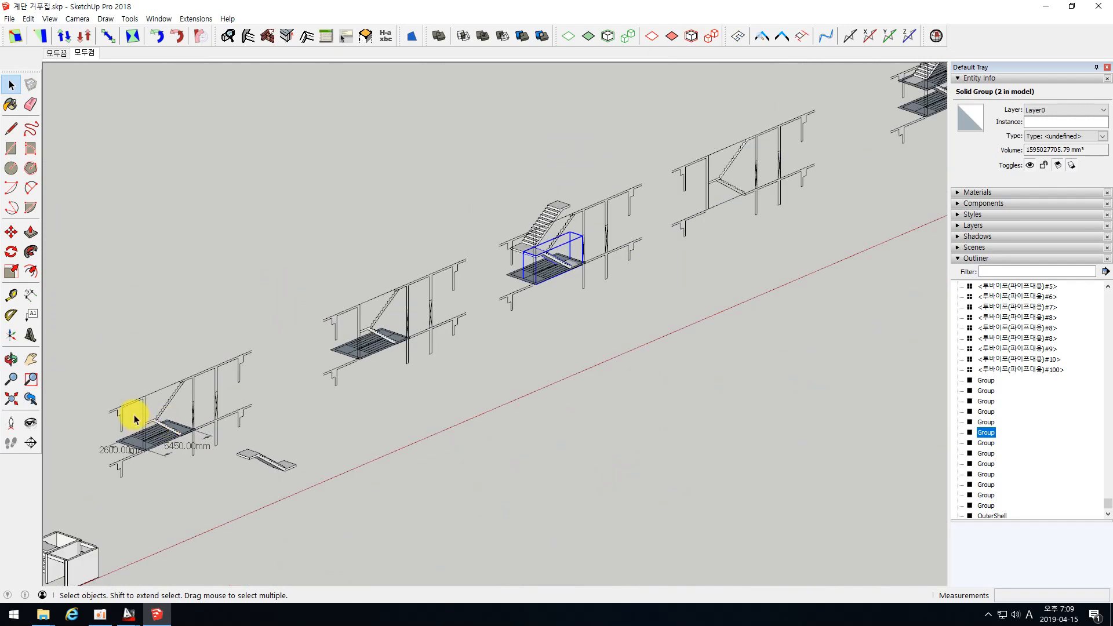
pyautogui.scroll(5, 772, 157)
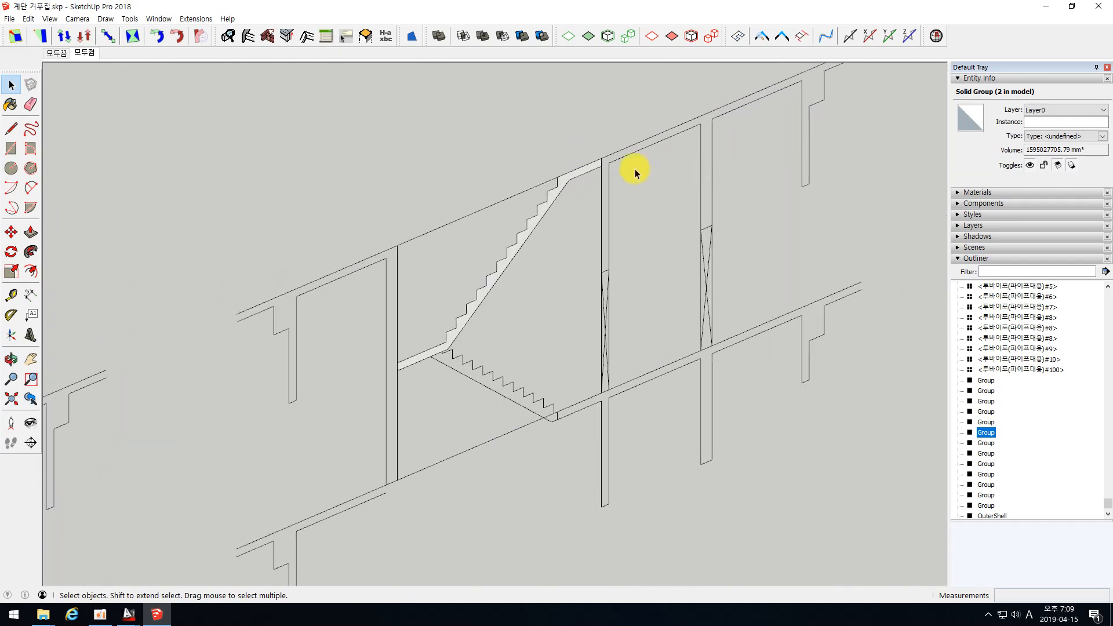
pyautogui.click(611, 157)
pyautogui.scroll(2, 579, 204)
pyautogui.scroll(2, 328, 424)
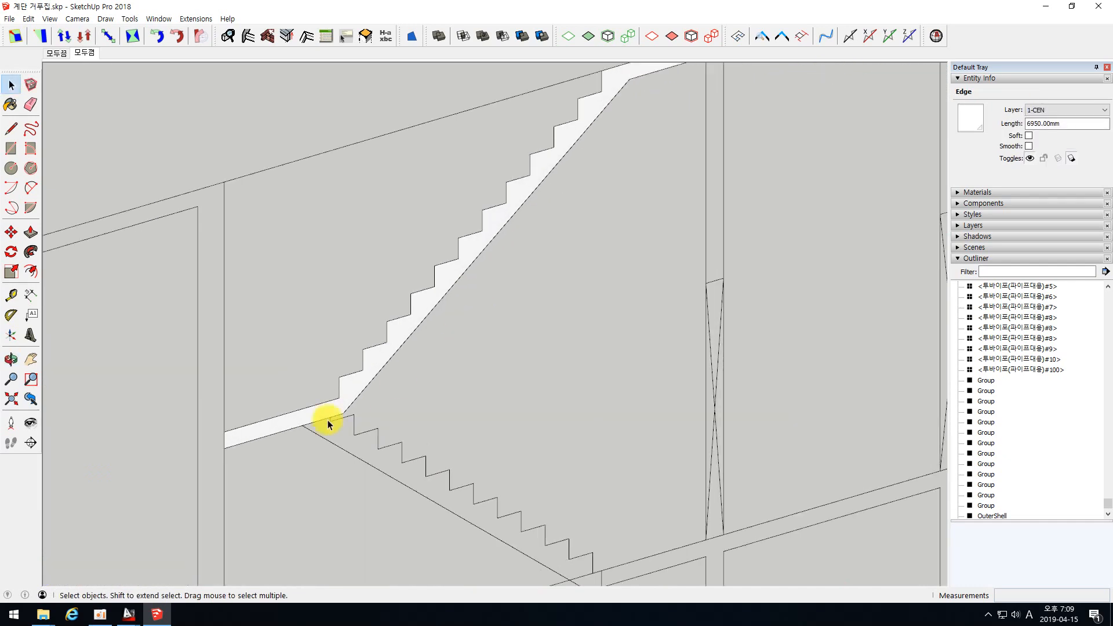
pyautogui.scroll(-2, 582, 178)
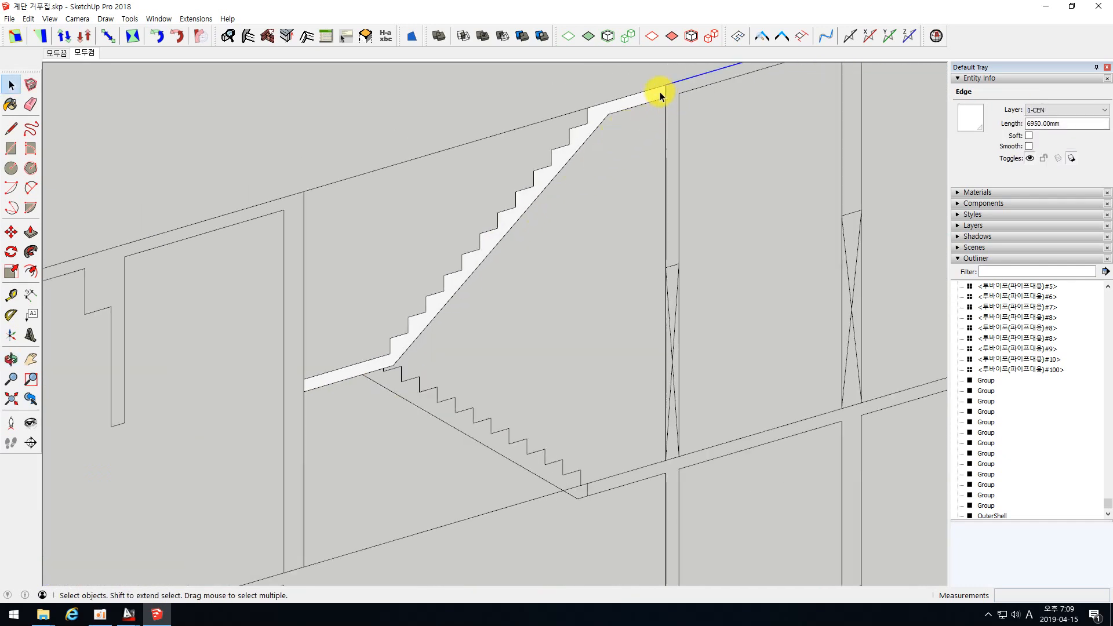
# Copy the upper flight's profile face out into the empty area beside the section
pyautogui.click(436, 307)
pyautogui.click(11, 232)
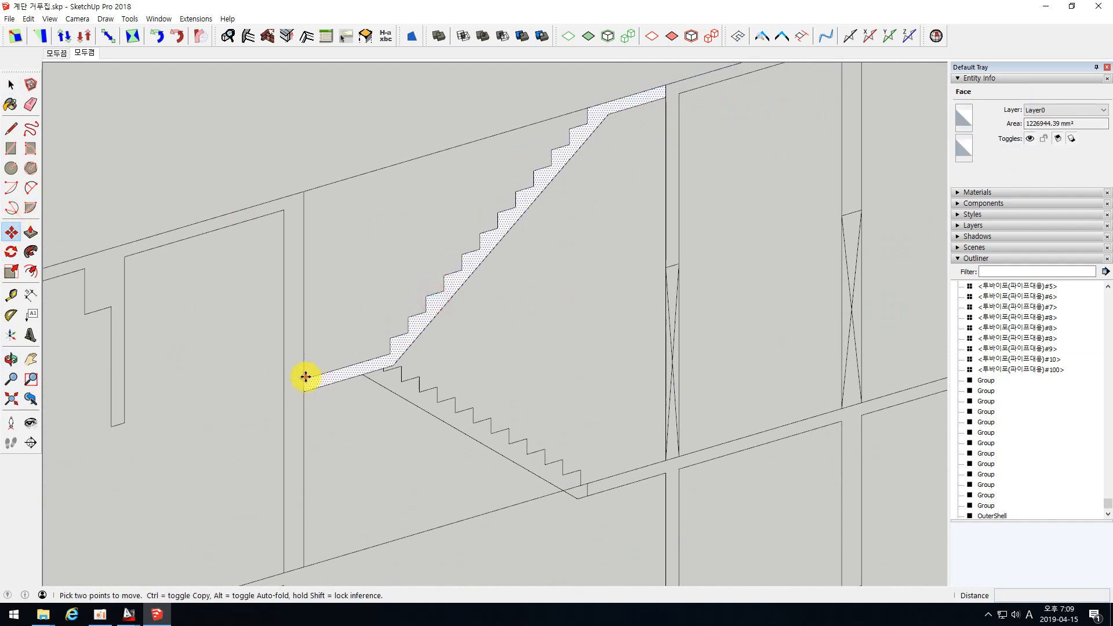
pyautogui.click(306, 377)
pyautogui.press('ctrl')
pyautogui.scroll(-6, 373, 246)
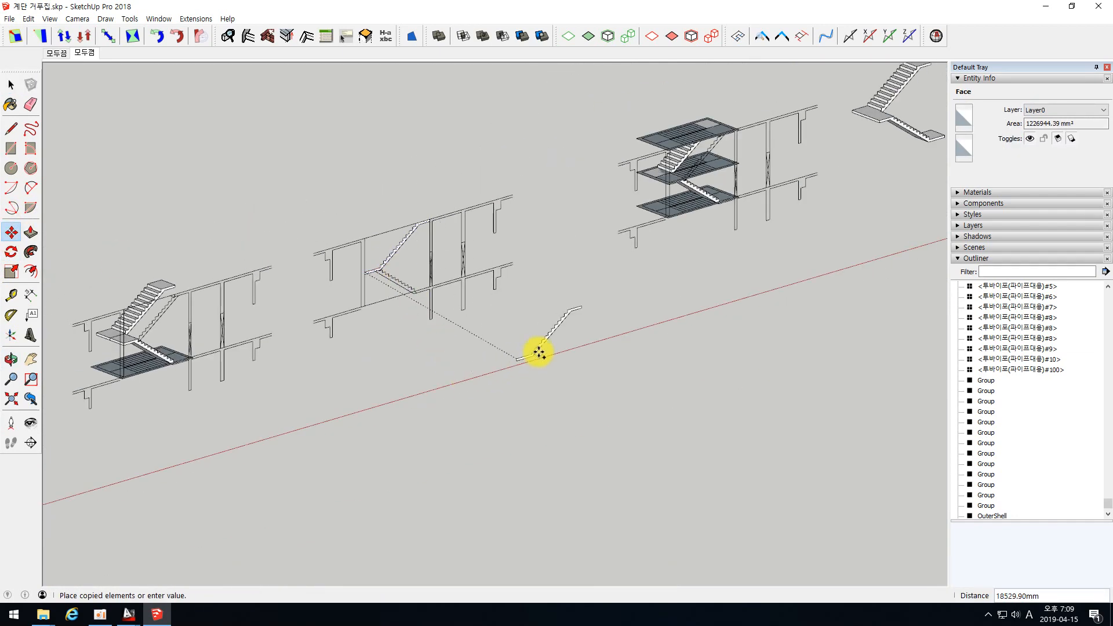
pyautogui.click(586, 330)
# Extrude the copied upper flight profile 1300 mm with Push/Pull
pyautogui.scroll(5, 584, 333)
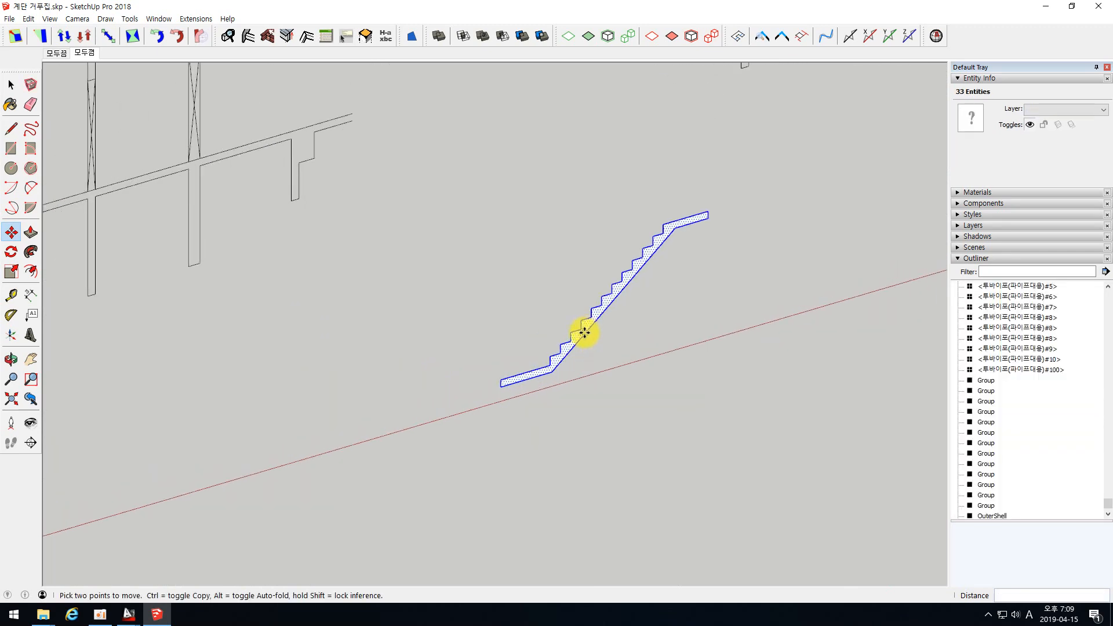
pyautogui.press('space')
pyautogui.click(33, 231)
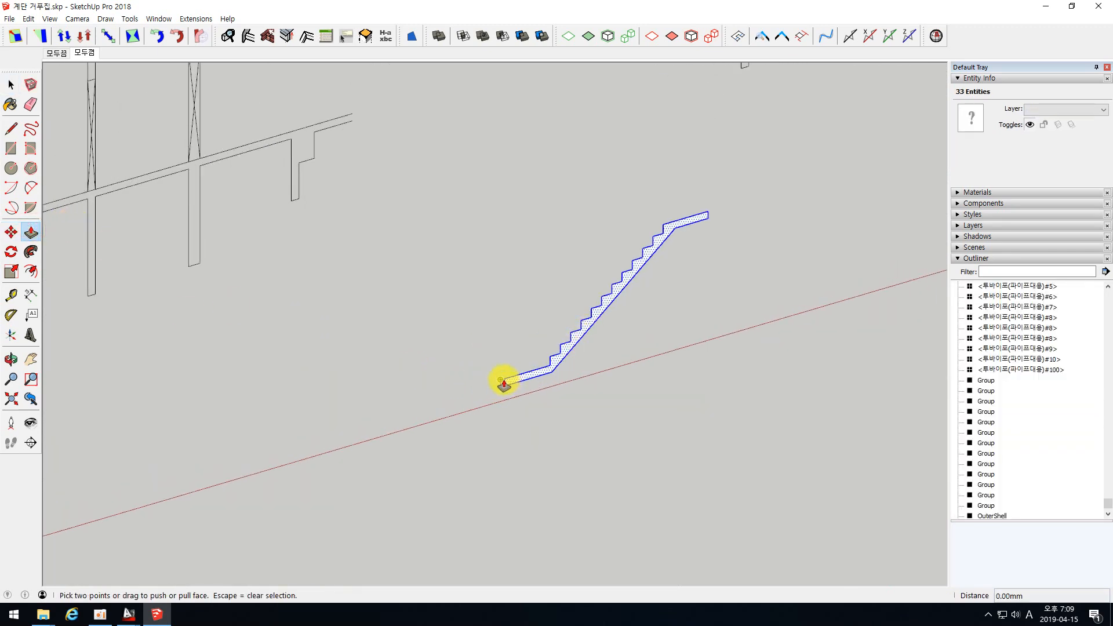
pyautogui.click(501, 381)
pyautogui.write('130')
pyautogui.press('Return')
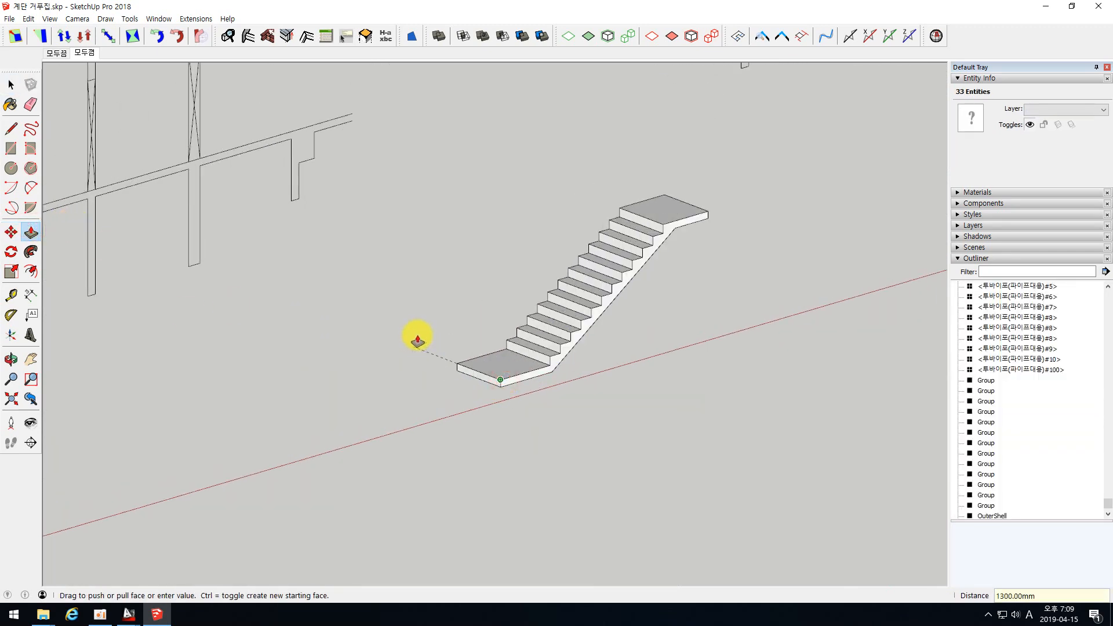
# Make a group from all the connected geometry of the extruded upper flight
pyautogui.press('space')
pyautogui.tripleClick(550, 332)
pyautogui.rightClick(550, 332)
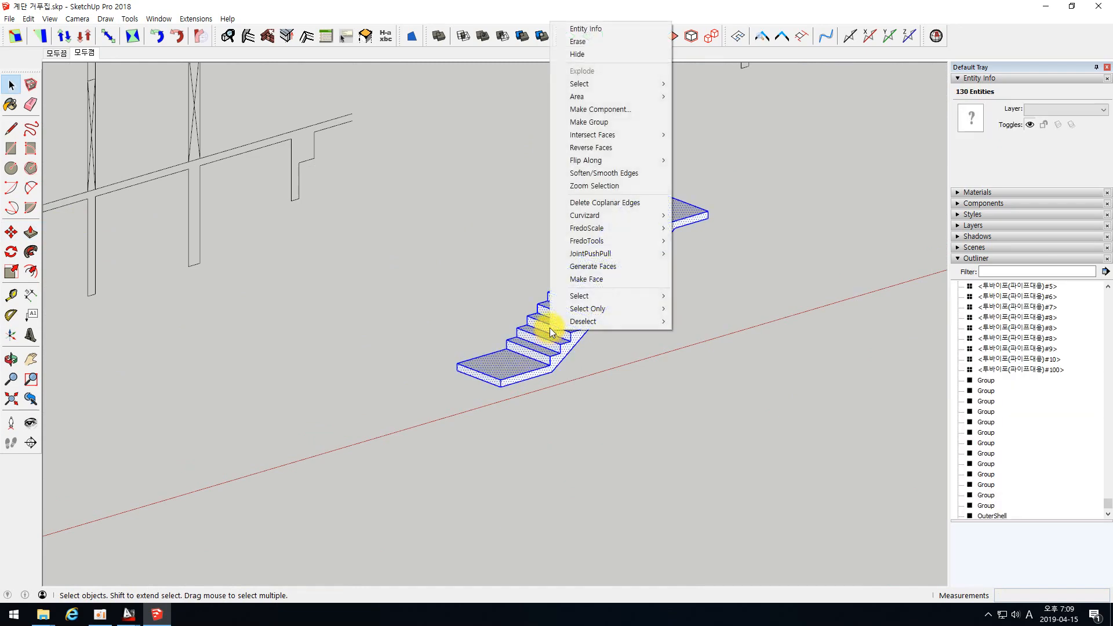
pyautogui.click(601, 122)
pyautogui.click(442, 214)
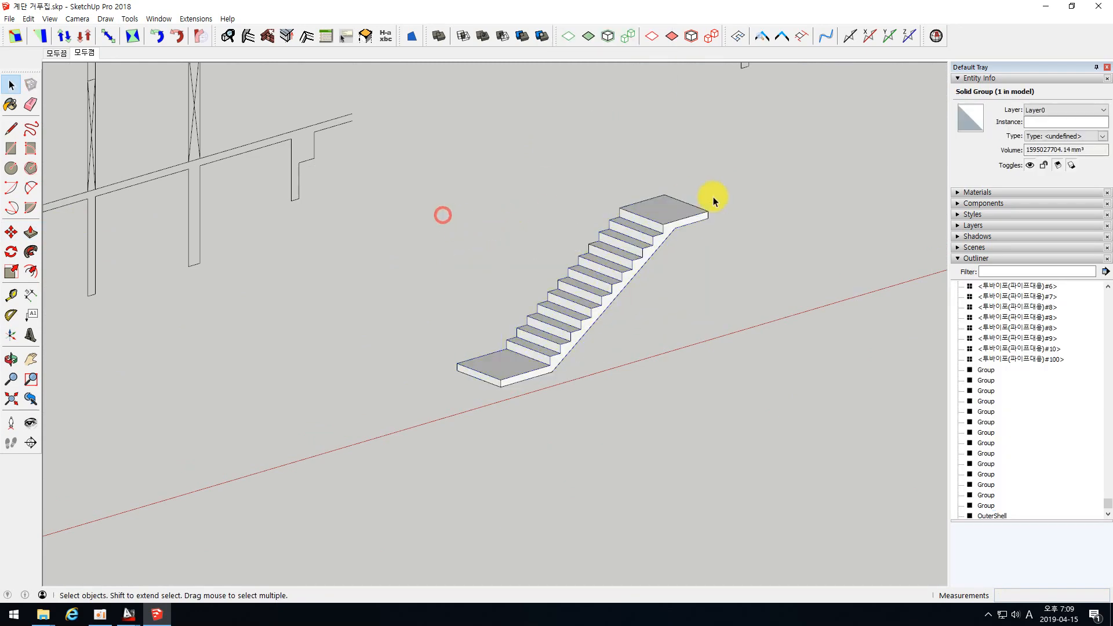
# Examine how the upper and lower flight groups meet at the landing above the stair plan
pyautogui.scroll(-5, 766, 261)
pyautogui.scroll(8, 420, 266)
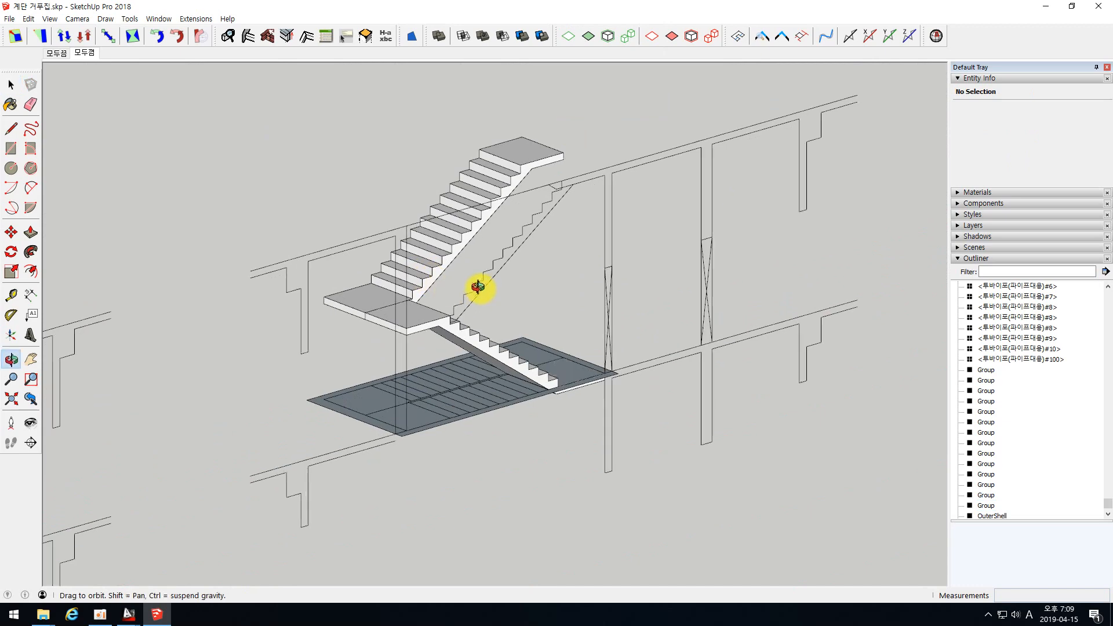
pyautogui.click(410, 317)
pyautogui.click(380, 234)
pyautogui.click(390, 304)
pyautogui.click(395, 243)
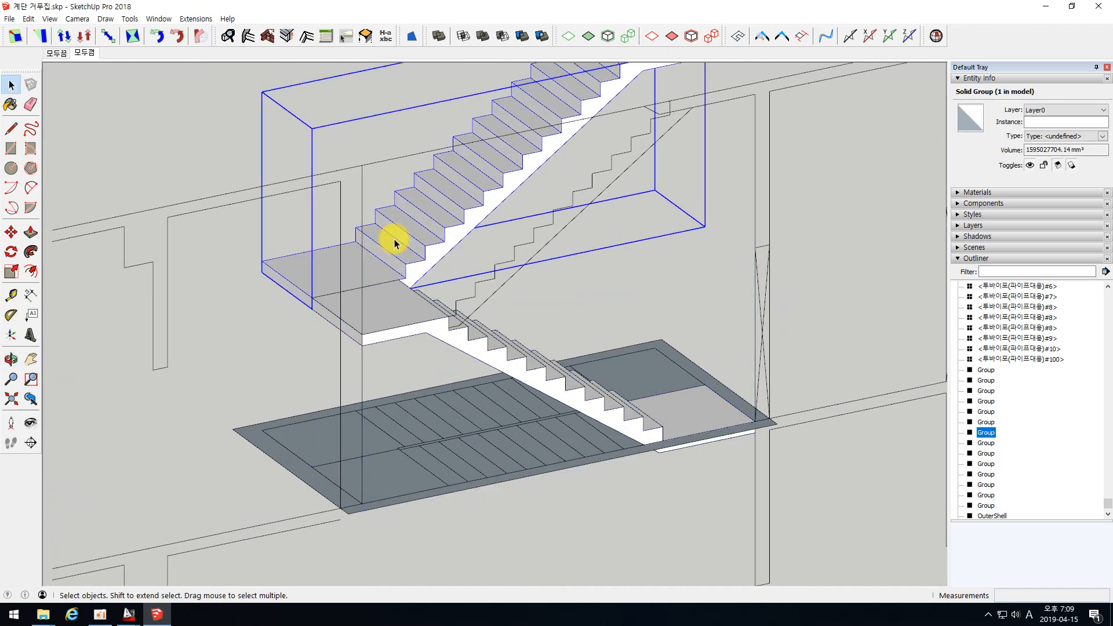
# Delete the lower flight's solid group from the section that carries the stair plan
pyautogui.scroll(-3, 481, 367)
pyautogui.moveTo(634, 311); pyautogui.dragTo(509, 298, button='middle')
pyautogui.scroll(5, 627, 413)
pyautogui.scroll(3, 597, 417)
pyautogui.moveTo(574, 417); pyautogui.dragTo(436, 391, button='middle')
pyautogui.click(490, 403)
pyautogui.click(502, 385)
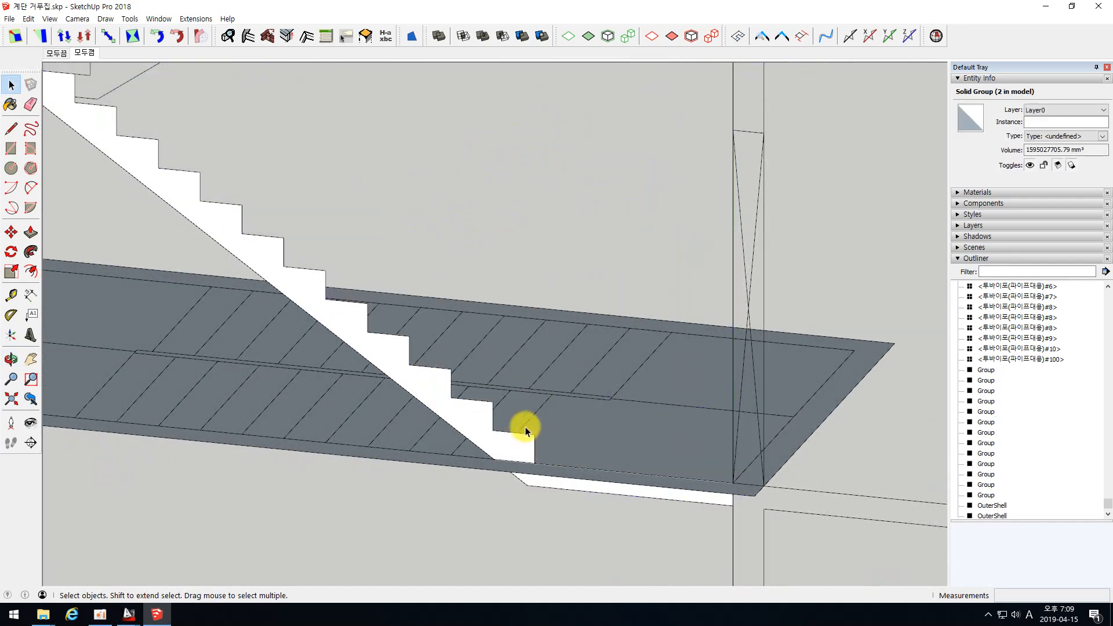
# Try deleting the lower stair flight group on the section drawing and undo the deletion
pyautogui.press('Delete')
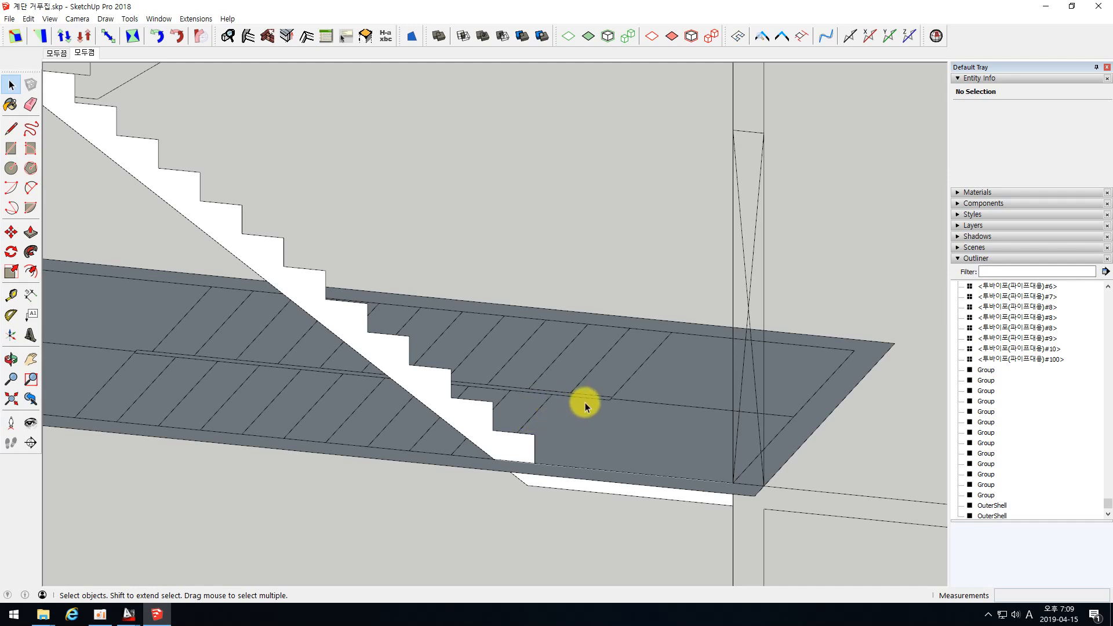
pyautogui.hotkey('ctrl', 'z')
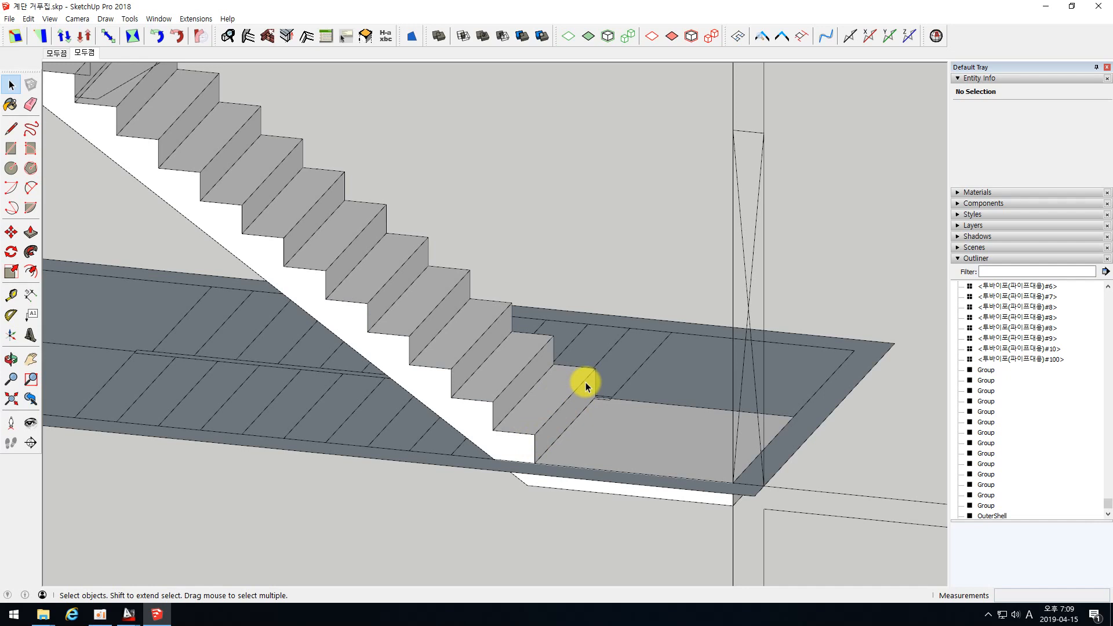
pyautogui.moveTo(442, 347); pyautogui.dragTo(475, 391, button='middle')
pyautogui.doubleClick(455, 407)
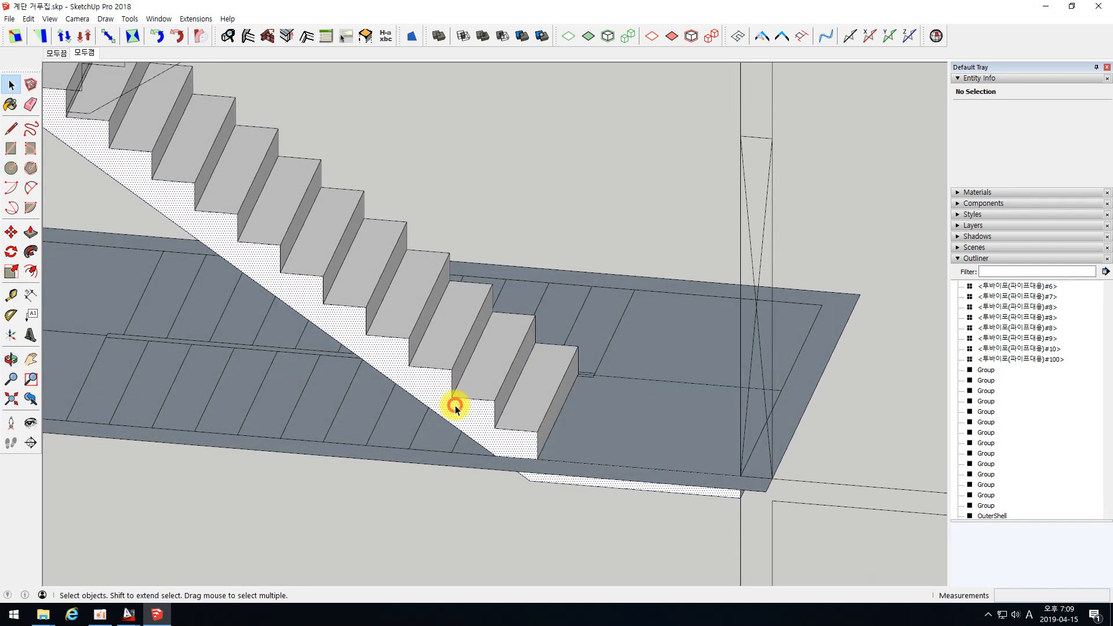
pyautogui.click(458, 498)
# Examine the lower and upper stair flight groups in the section drawings, including the set with stacked floor plans
pyautogui.scroll(-2, 527, 451)
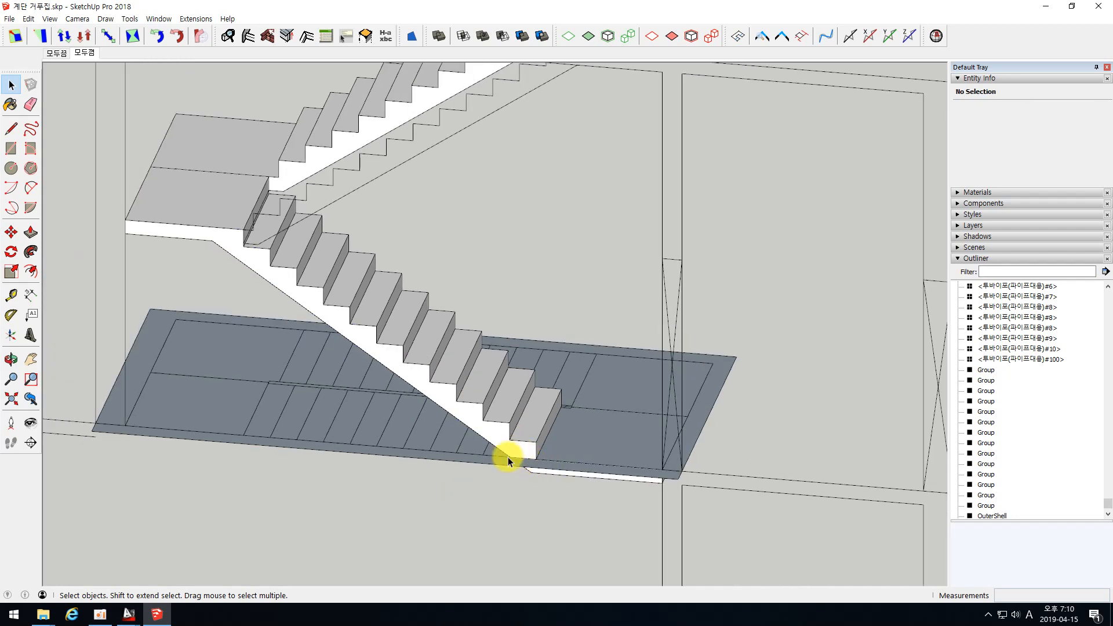
pyautogui.scroll(-4, 511, 456)
pyautogui.click(330, 293)
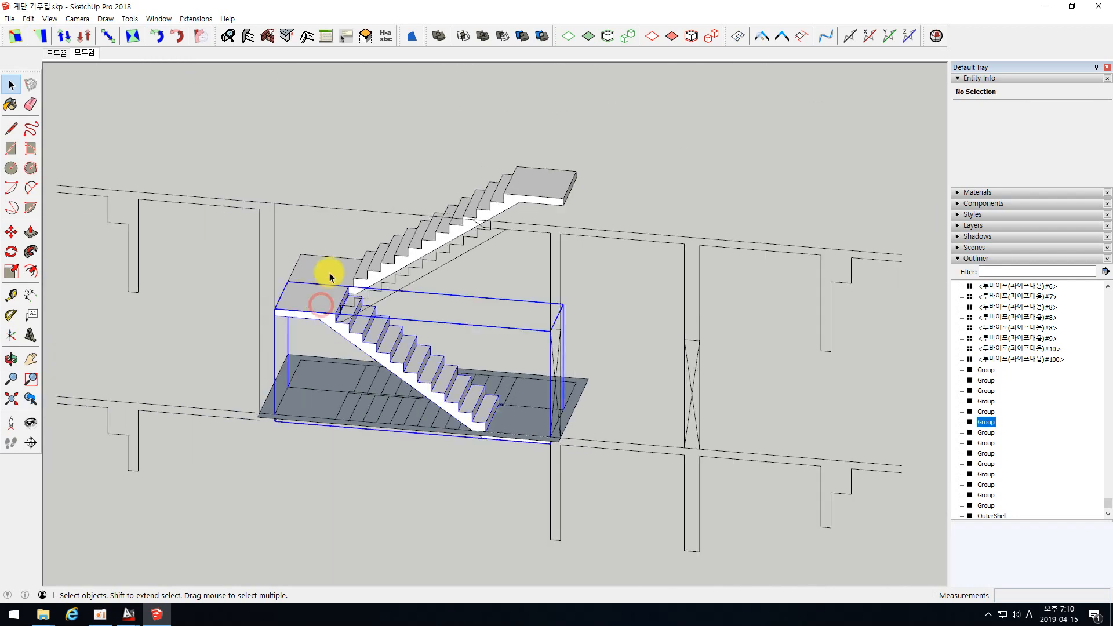
pyautogui.click(328, 270)
pyautogui.click(326, 290)
pyautogui.click(333, 269)
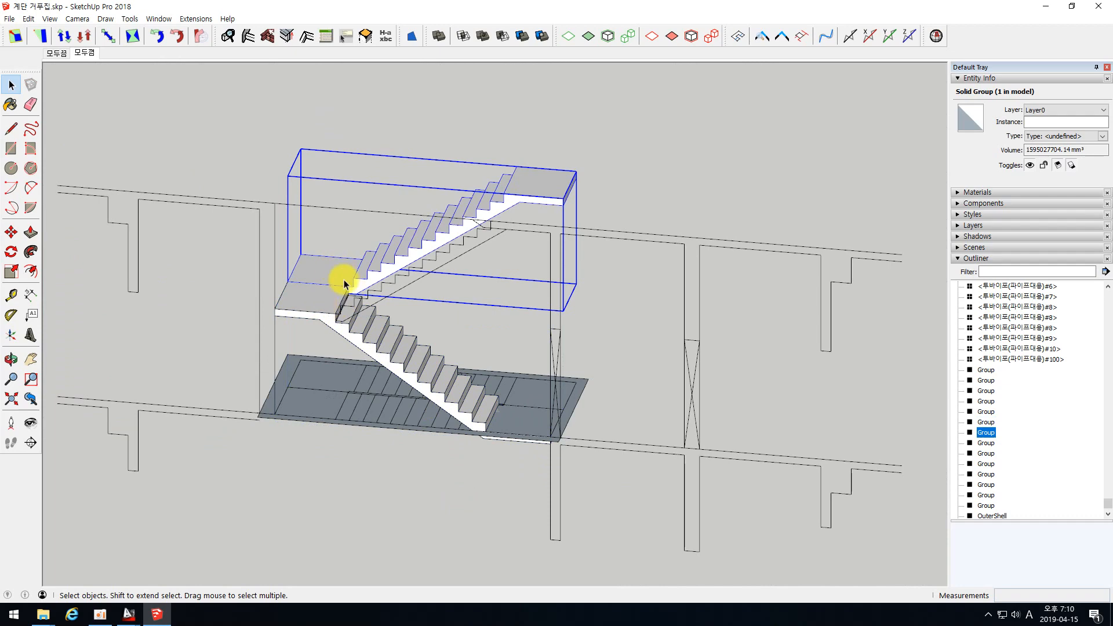
pyautogui.scroll(-6, 294, 293)
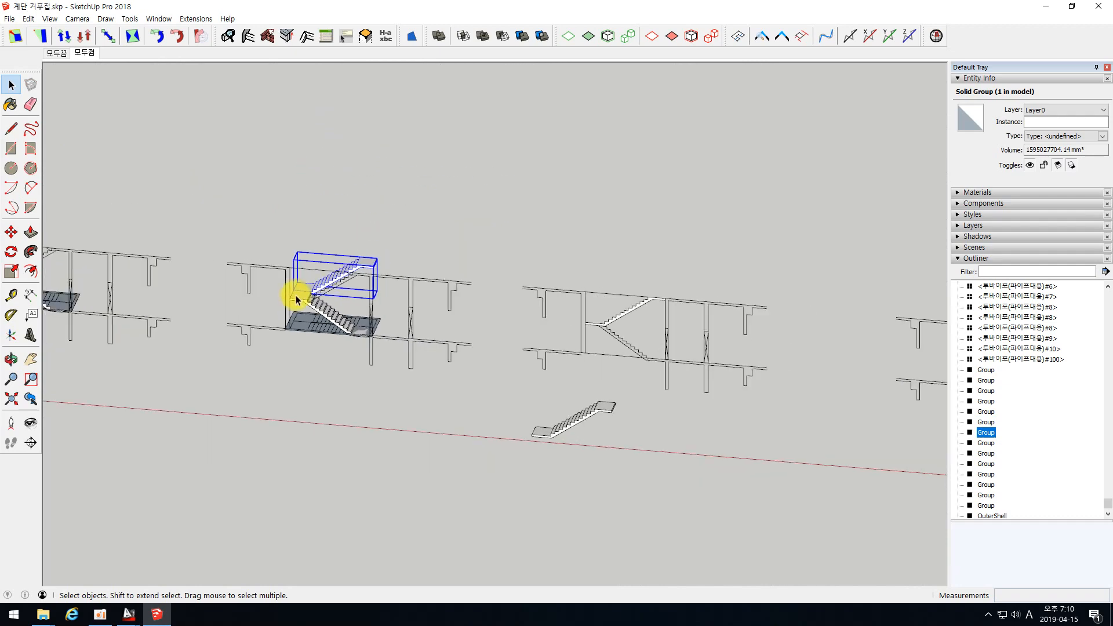
pyautogui.scroll(-1, 290, 297)
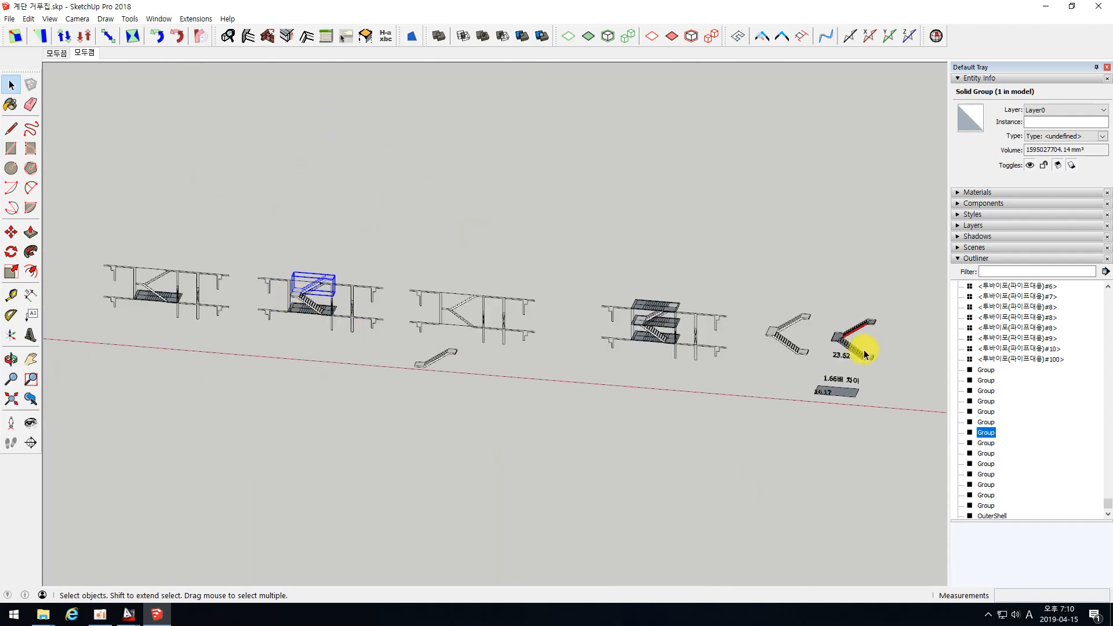
pyautogui.scroll(5, 629, 323)
pyautogui.click(421, 313)
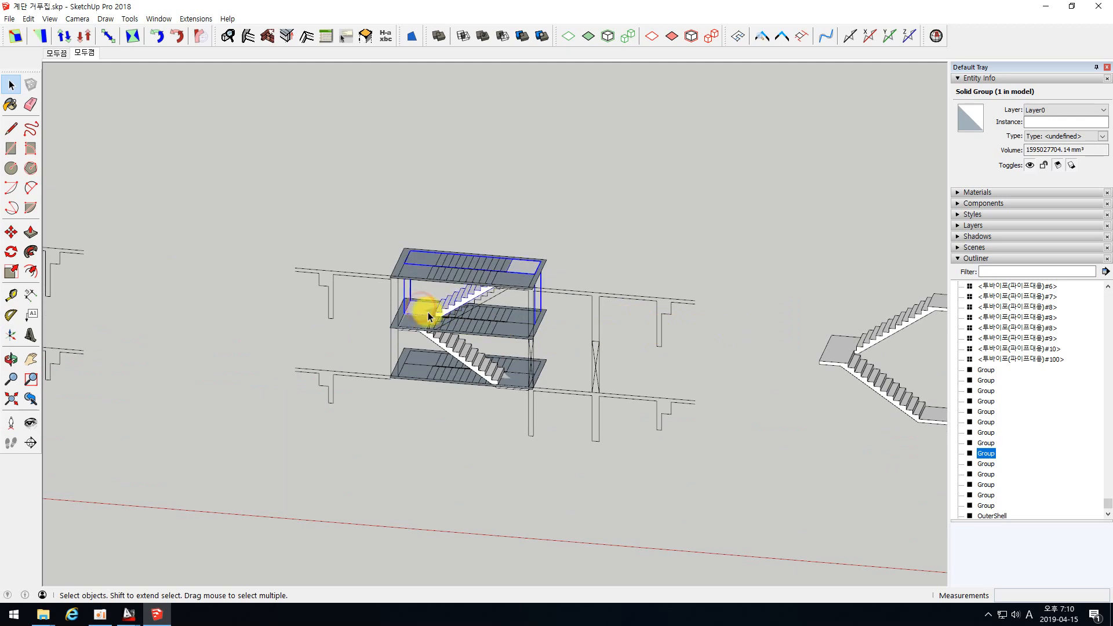
pyautogui.click(454, 347)
pyautogui.scroll(2, 453, 346)
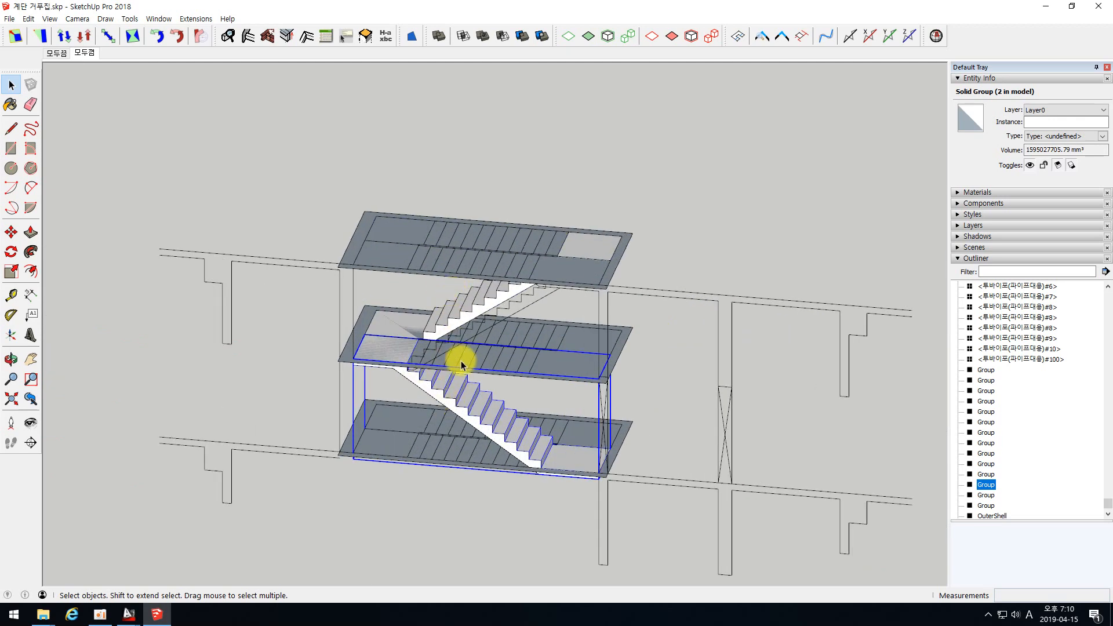
pyautogui.scroll(3, 462, 366)
pyautogui.click(328, 515)
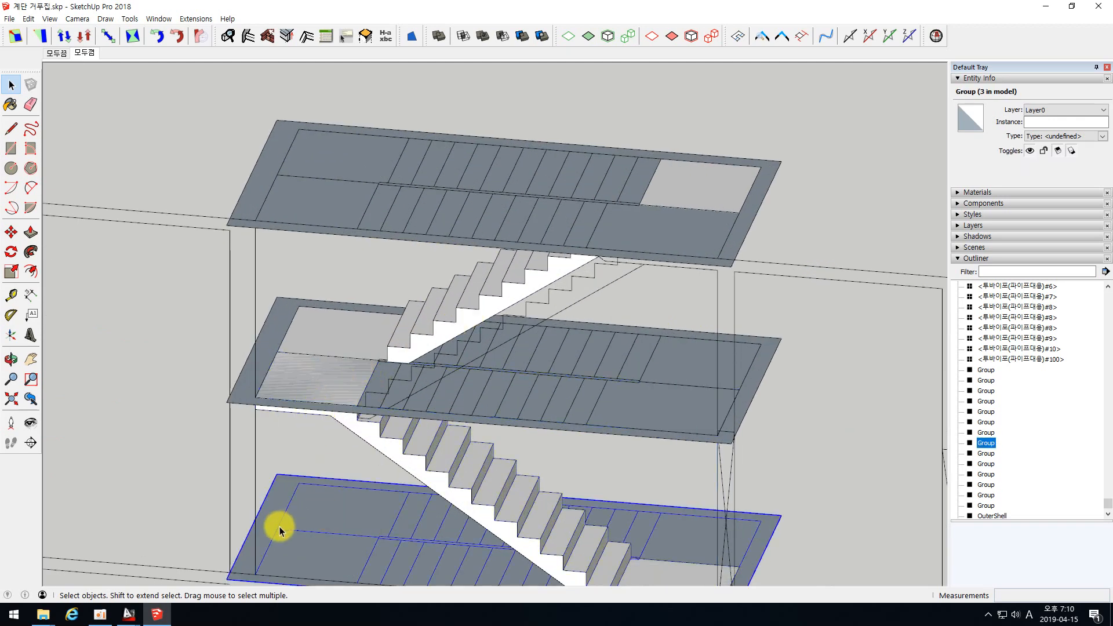
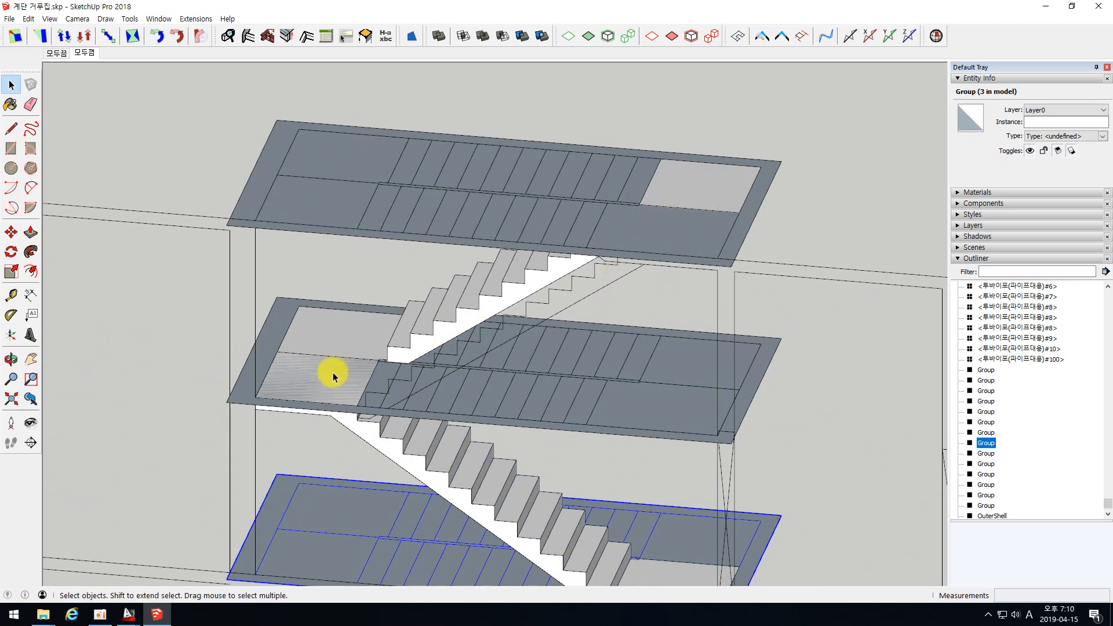
pyautogui.moveTo(367, 368); pyautogui.dragTo(566, 363, button='middle')
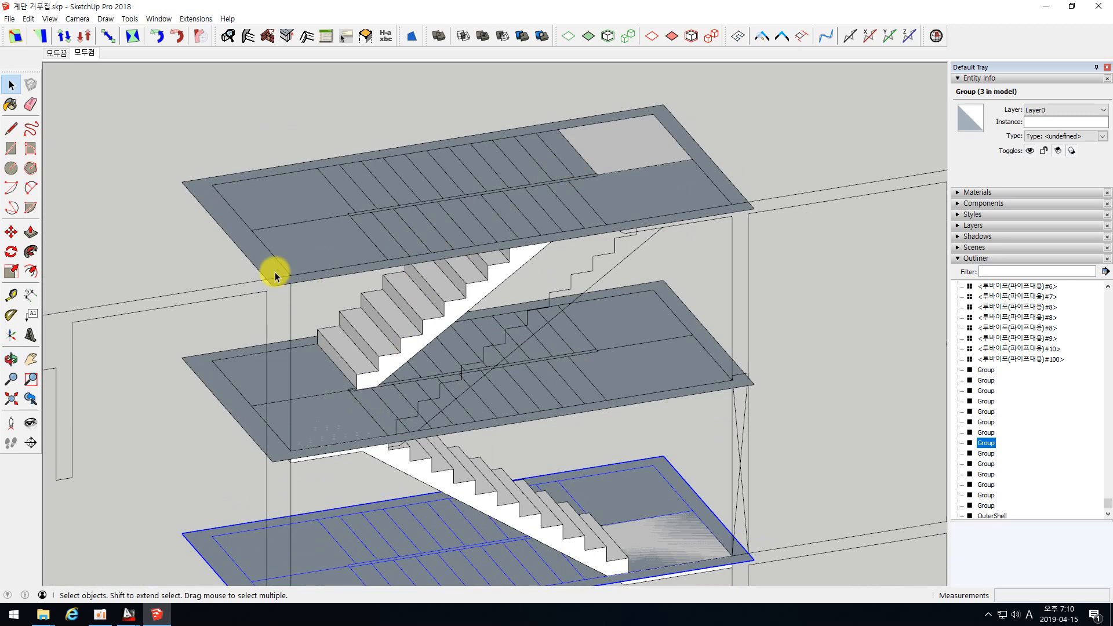
# Copy the two stair flight groups from the stacked-plan section to an empty spot in front, about 18,200 mm away
pyautogui.scroll(-5, 276, 277)
pyautogui.click(296, 349)
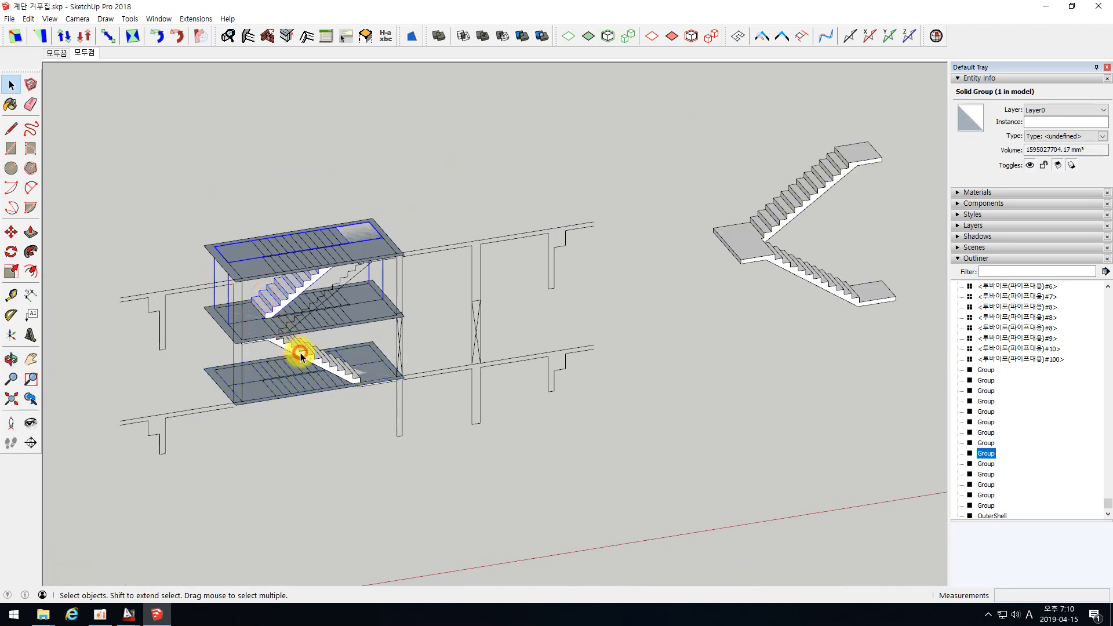
pyautogui.keyDown('shift'); pyautogui.click(300, 354); pyautogui.keyUp('shift')
pyautogui.click(307, 351)
pyautogui.scroll(2, 291, 297)
pyautogui.keyDown('shift'); pyautogui.click(276, 288); pyautogui.keyUp('shift')
pyautogui.click(12, 228)
pyautogui.press('ctrl')
pyautogui.click(212, 440)
pyautogui.scroll(-5, 261, 361)
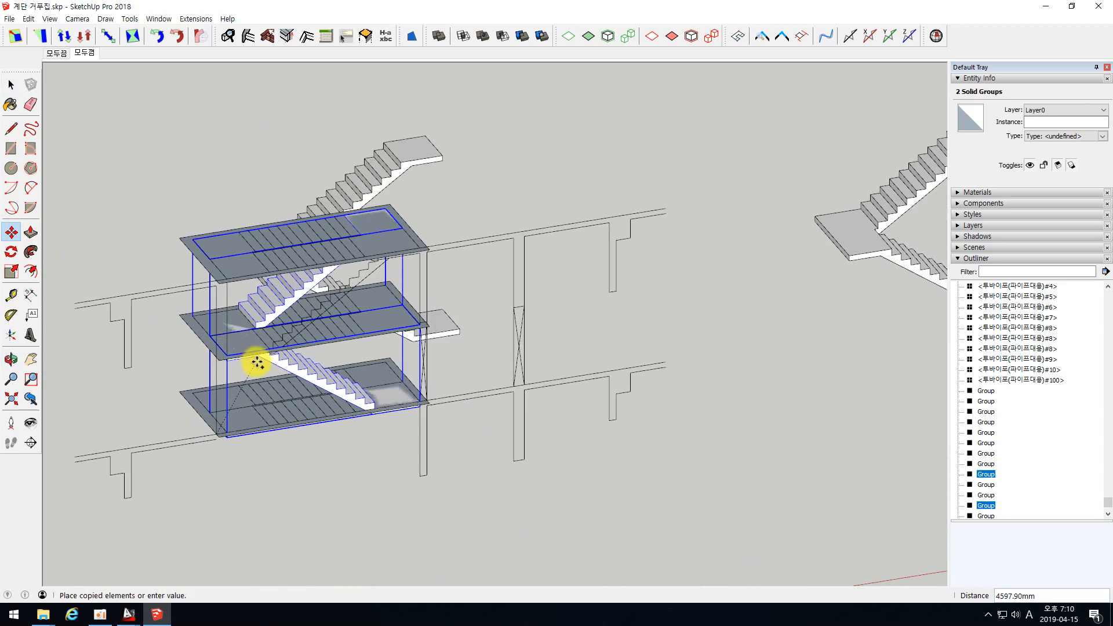
pyautogui.click(354, 511)
pyautogui.press('space')
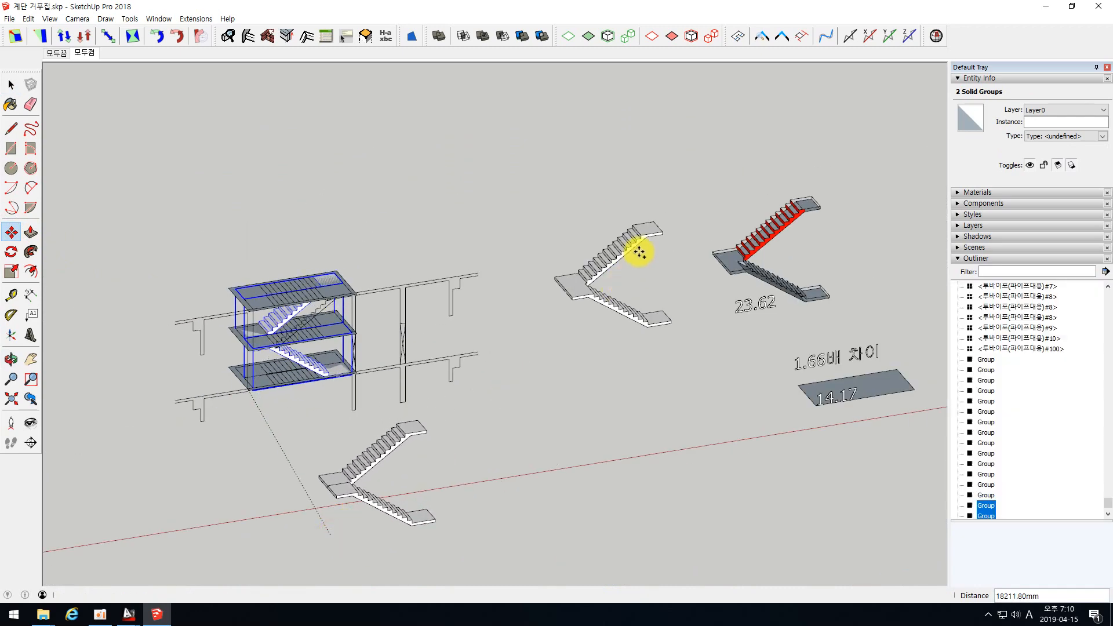
# Open the merged OuterShell stair beside the 23.62 stair and paint all its faces with red Color_A01
pyautogui.scroll(4, 621, 273)
pyautogui.scroll(1, 582, 306)
pyautogui.click(577, 296)
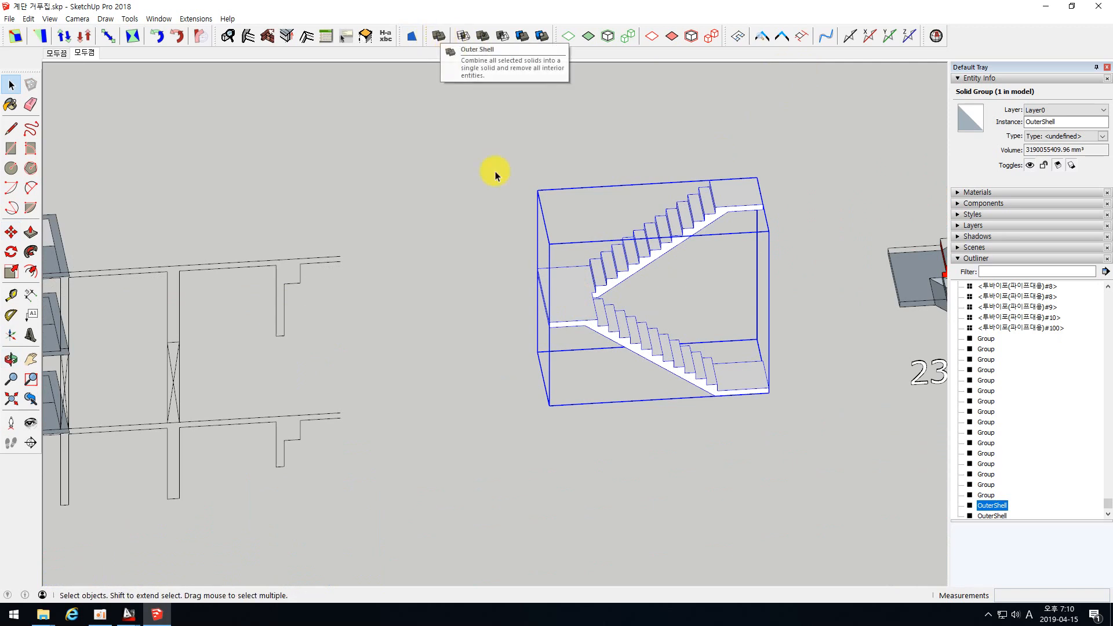
pyautogui.scroll(-3, 437, 330)
pyautogui.scroll(2, 576, 301)
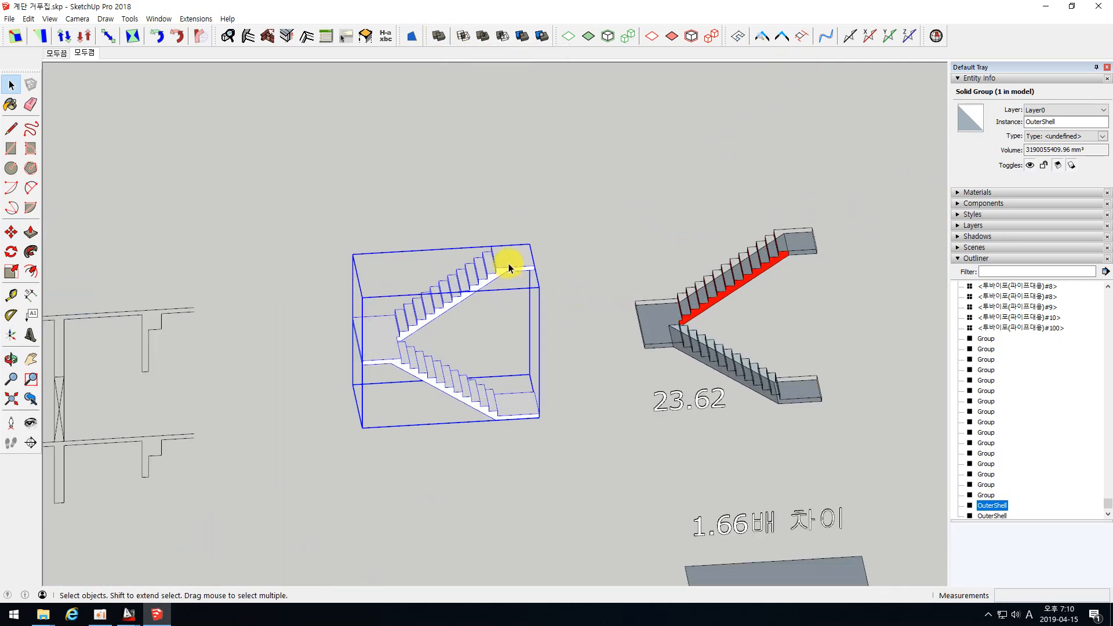
pyautogui.scroll(-2, 420, 378)
pyautogui.scroll(3, 460, 331)
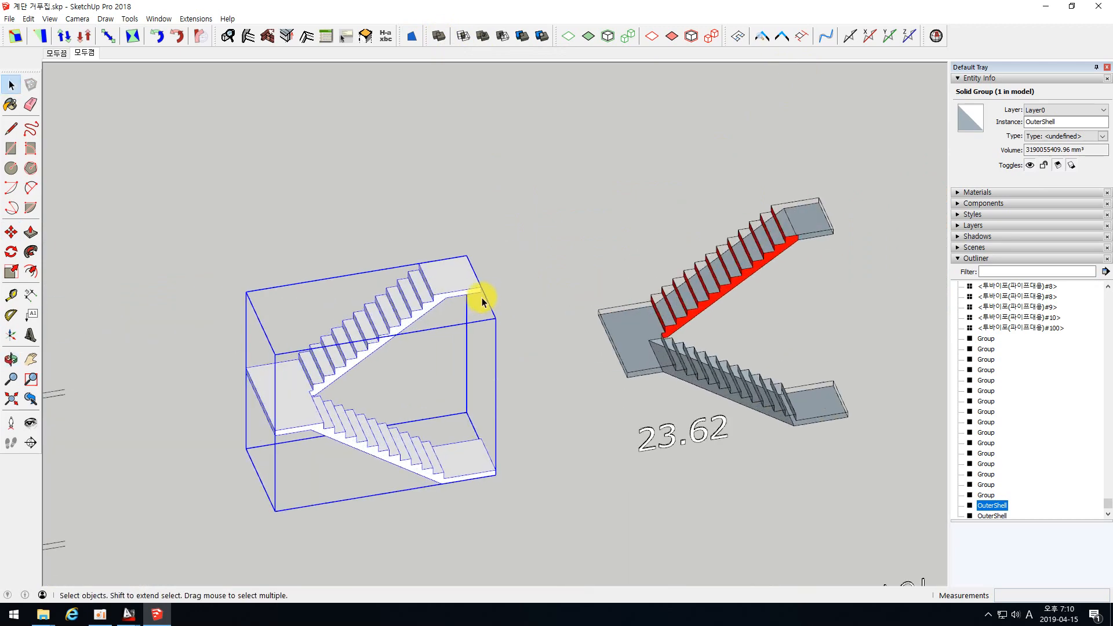
pyautogui.doubleClick(445, 273)
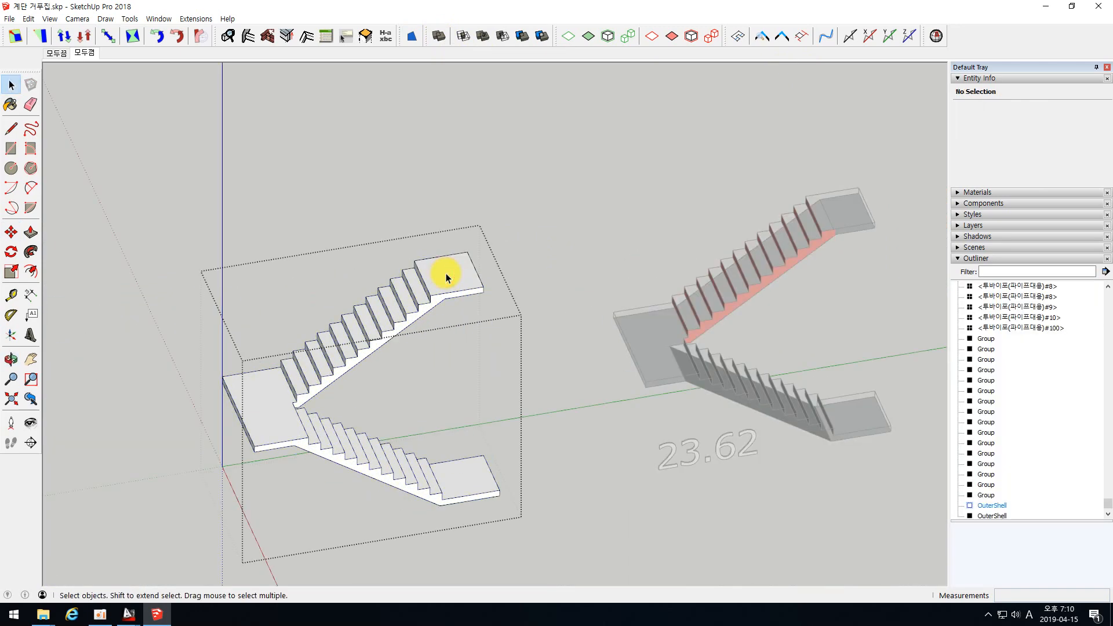
pyautogui.tripleClick(444, 273)
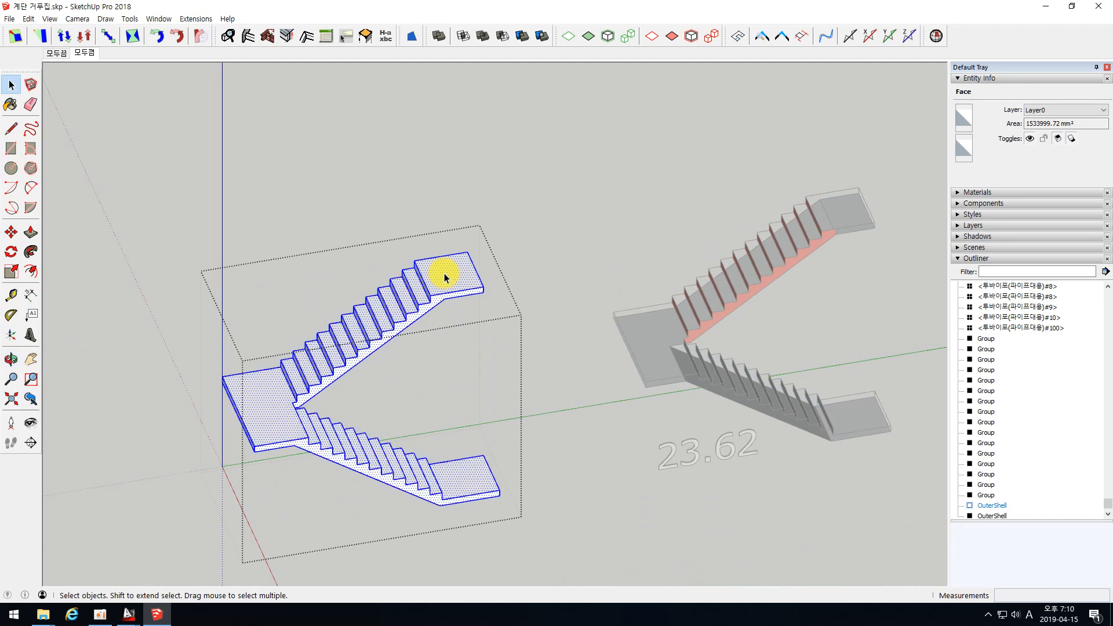
pyautogui.click(965, 192)
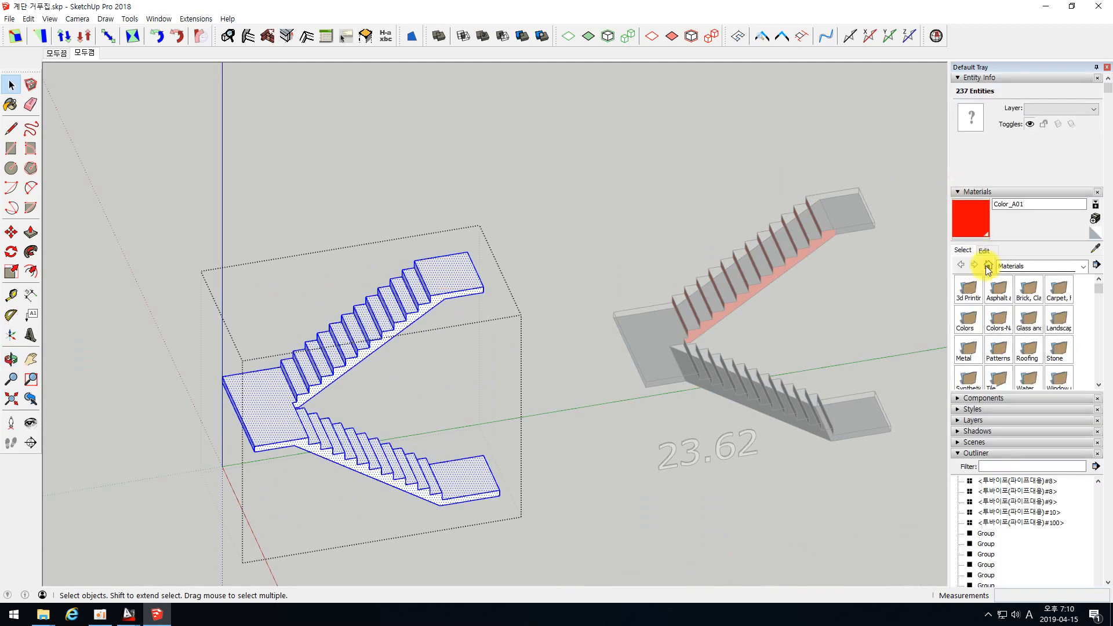
pyautogui.click(979, 218)
pyautogui.click(442, 278)
pyautogui.press('space')
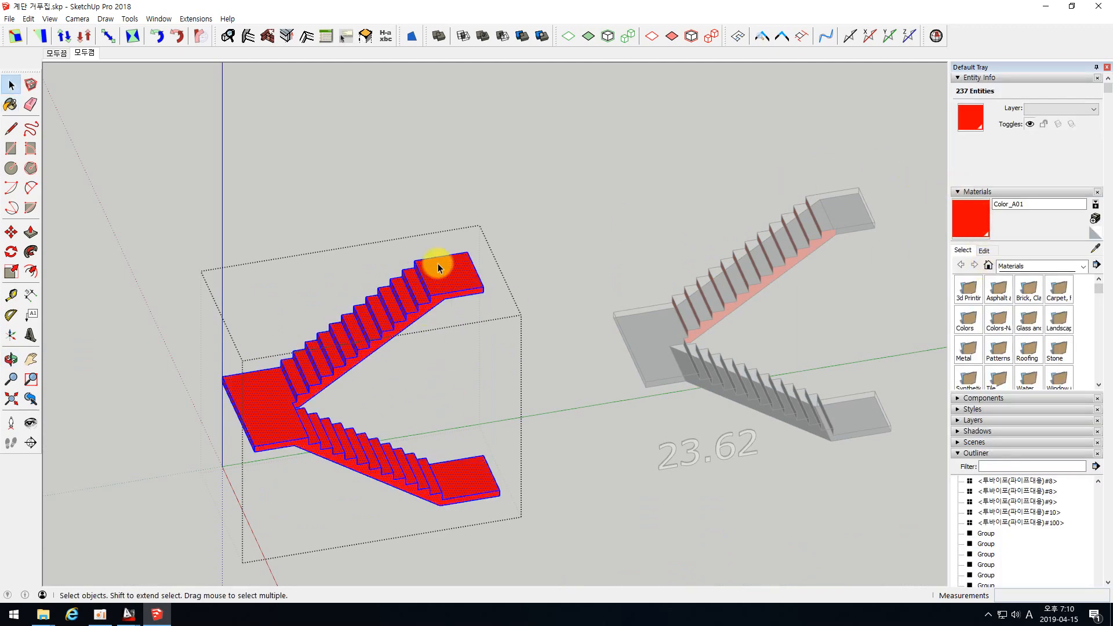
# Delete the top faces of the upper, middle and lower landings of the red stair
pyautogui.moveTo(438, 265); pyautogui.dragTo(464, 317, button='middle')
pyautogui.click(450, 288)
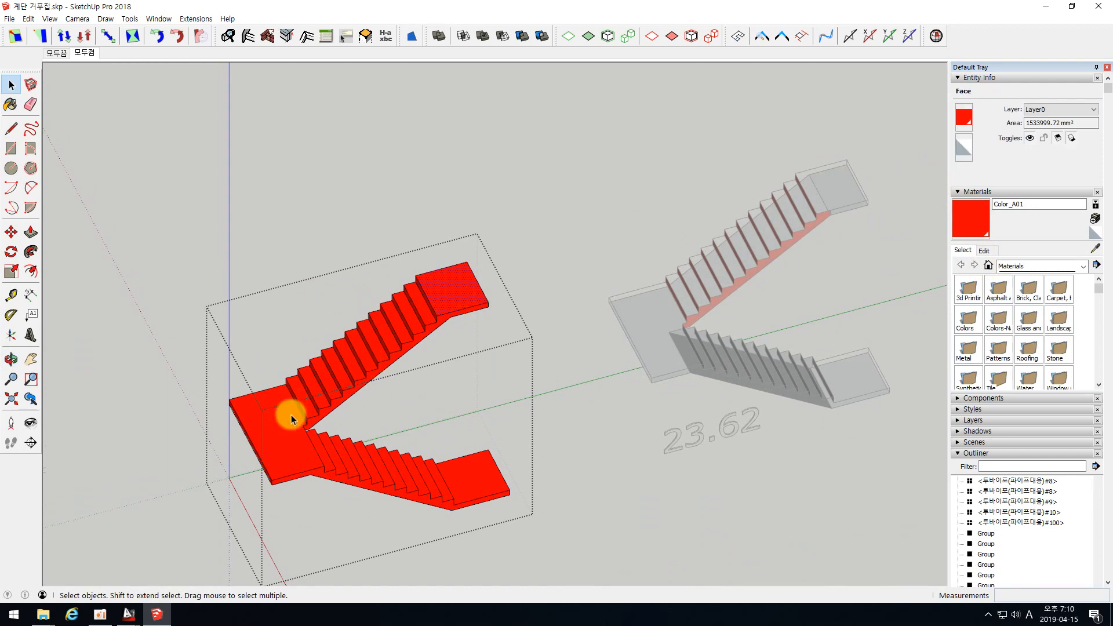
pyautogui.press('Delete')
pyautogui.click(291, 441)
pyautogui.press('Delete')
pyautogui.click(481, 478)
# Delete all the tread faces of the red stair's upper flight, keeping the risers
pyautogui.scroll(3, 416, 287)
pyautogui.scroll(2, 416, 286)
pyautogui.click(421, 315)
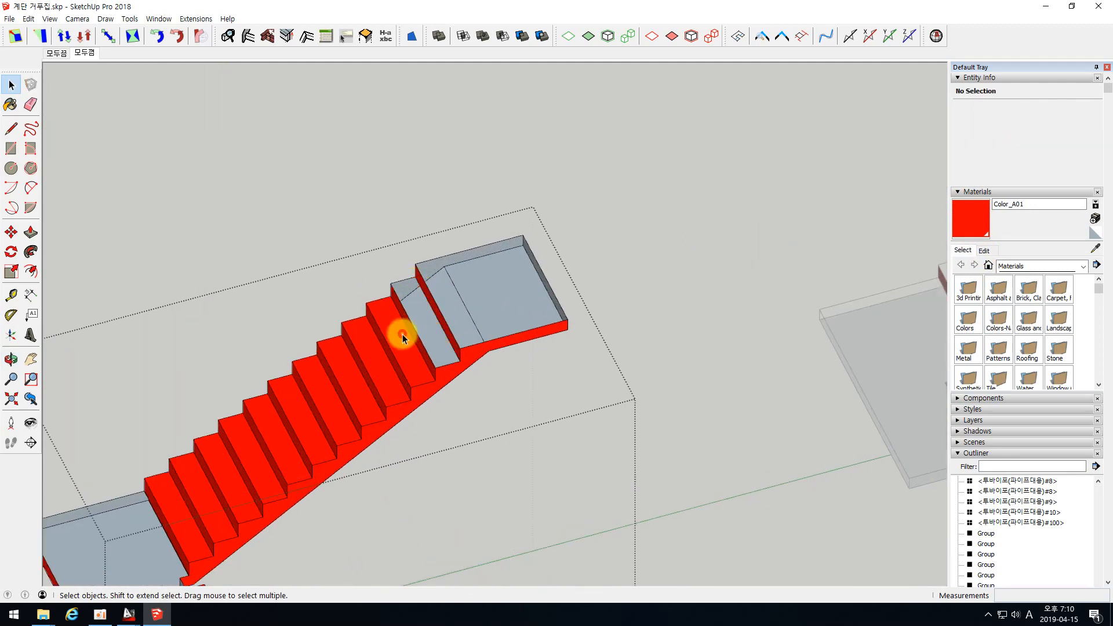
pyautogui.click(327, 408)
pyautogui.press('Delete')
pyautogui.click(307, 424)
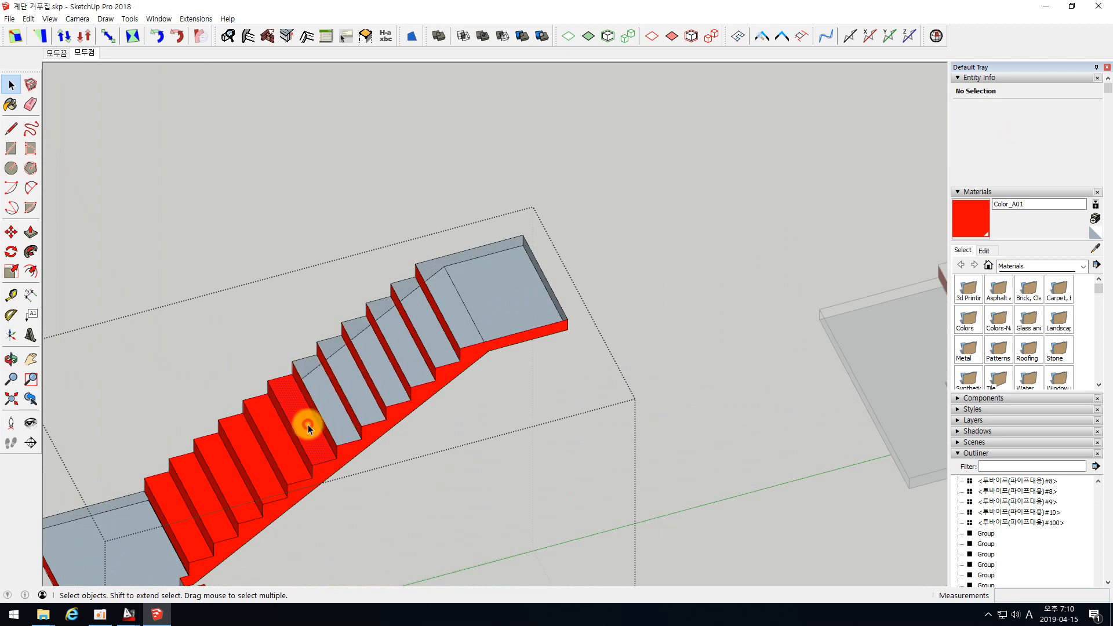
pyautogui.press('Delete')
pyautogui.click(273, 447)
pyautogui.press('Delete')
pyautogui.click(257, 456)
pyautogui.press('Delete')
pyautogui.click(228, 480)
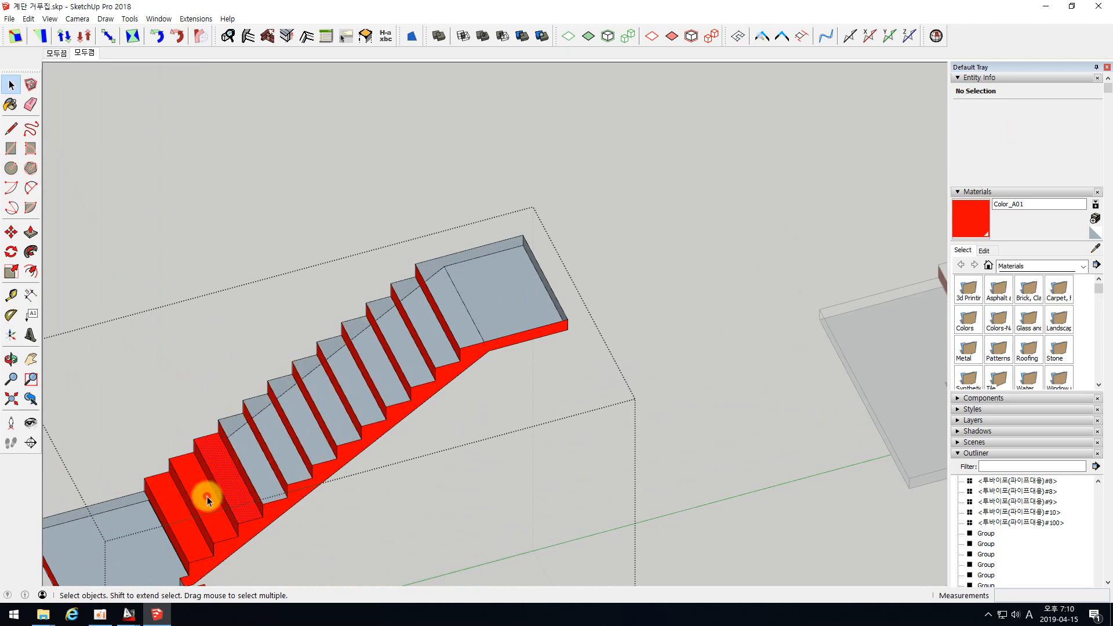
pyautogui.press('Delete')
pyautogui.click(208, 496)
pyautogui.press('Delete')
pyautogui.click(179, 507)
pyautogui.press('Delete')
pyautogui.scroll(-4, 218, 258)
# Delete all the tread faces of the red stair's lower flight, keeping the risers
pyautogui.scroll(4, 262, 508)
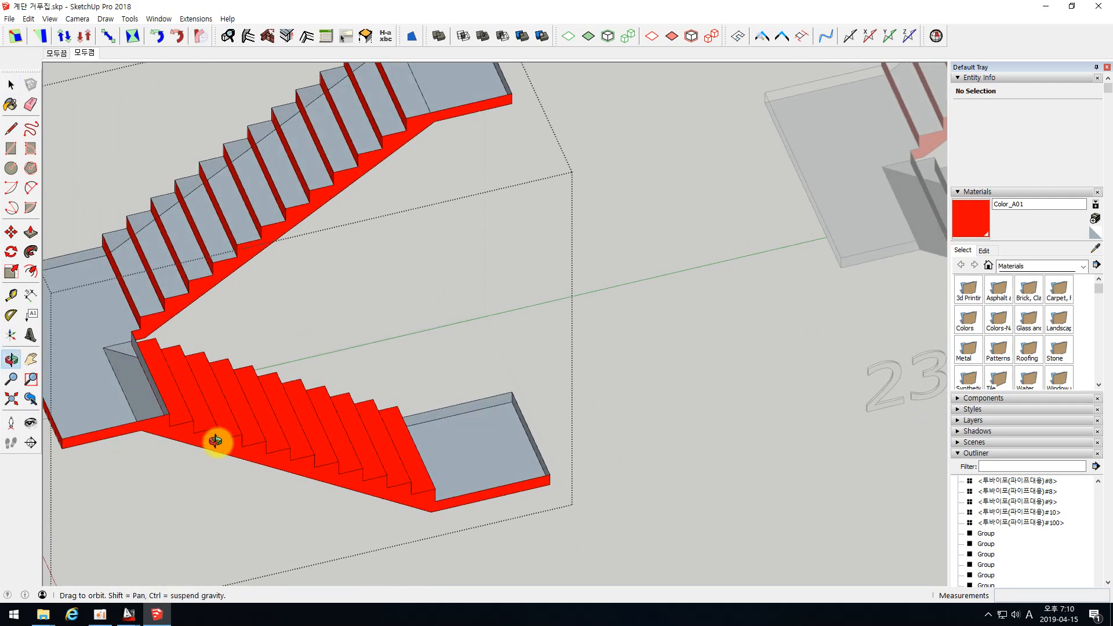
pyautogui.press('Delete')
pyautogui.click(225, 423)
pyautogui.press('Delete')
pyautogui.click(248, 434)
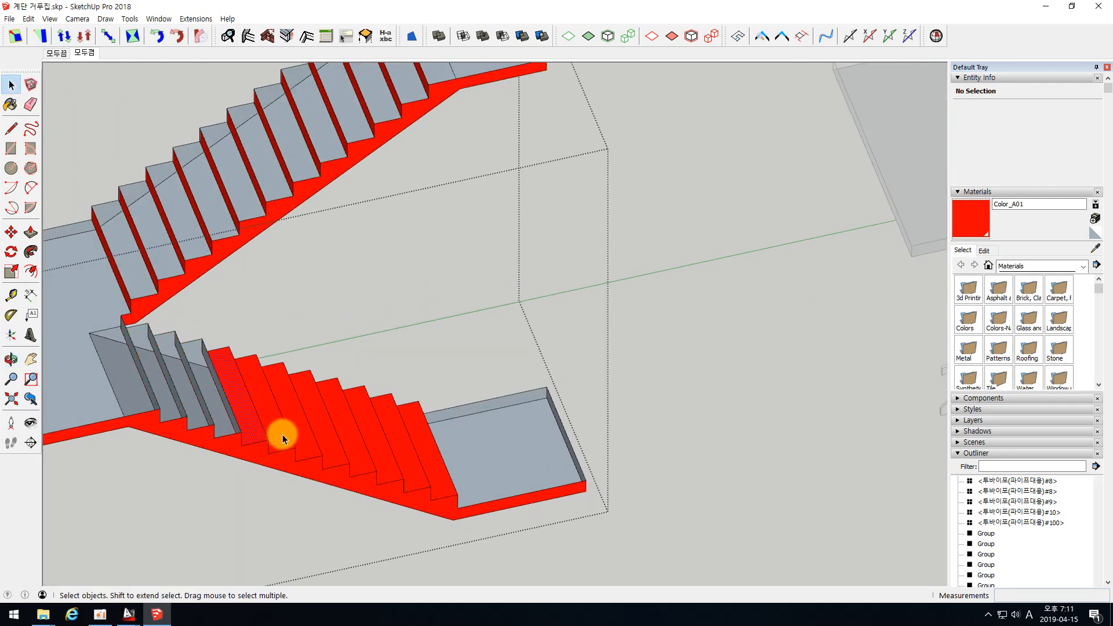
pyautogui.press('Delete')
pyautogui.click(276, 435)
pyautogui.press('Delete')
pyautogui.click(309, 439)
pyautogui.press('Delete')
pyautogui.click(323, 447)
pyautogui.press('Delete')
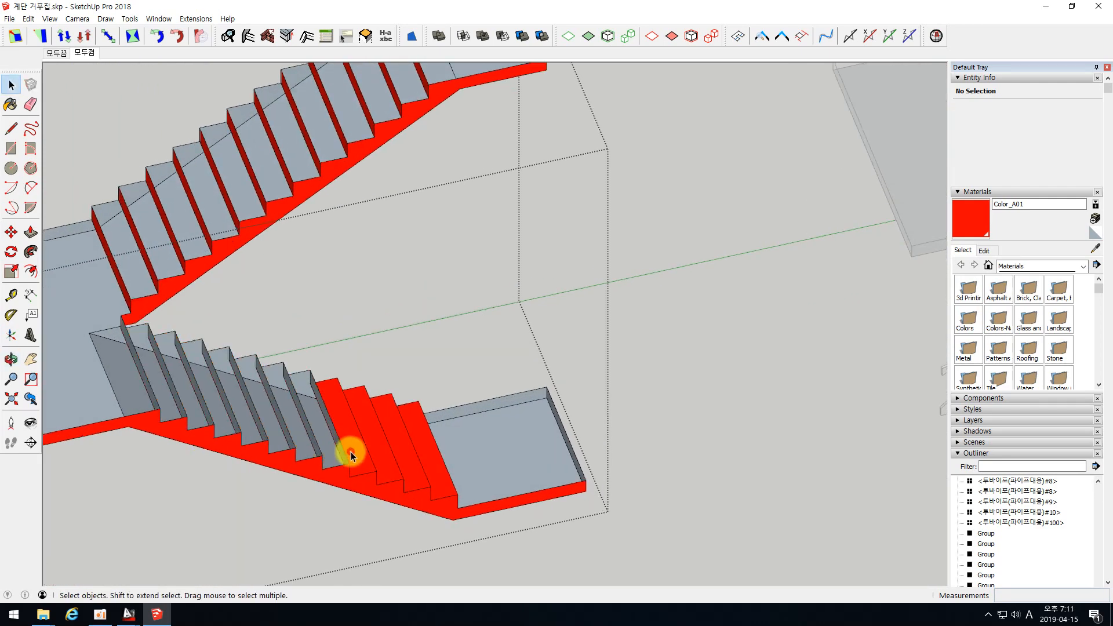
pyautogui.click(351, 455)
pyautogui.press('Delete')
pyautogui.click(380, 463)
pyautogui.press('Delete')
pyautogui.click(417, 466)
pyautogui.press('Delete')
pyautogui.click(432, 464)
pyautogui.press('Delete')
# Delete the outer side faces of both stair flights and the edge faces of the middle landing
pyautogui.scroll(-3, 421, 297)
pyautogui.moveTo(286, 343); pyautogui.dragTo(413, 380, button='middle')
pyautogui.scroll(1, 406, 409)
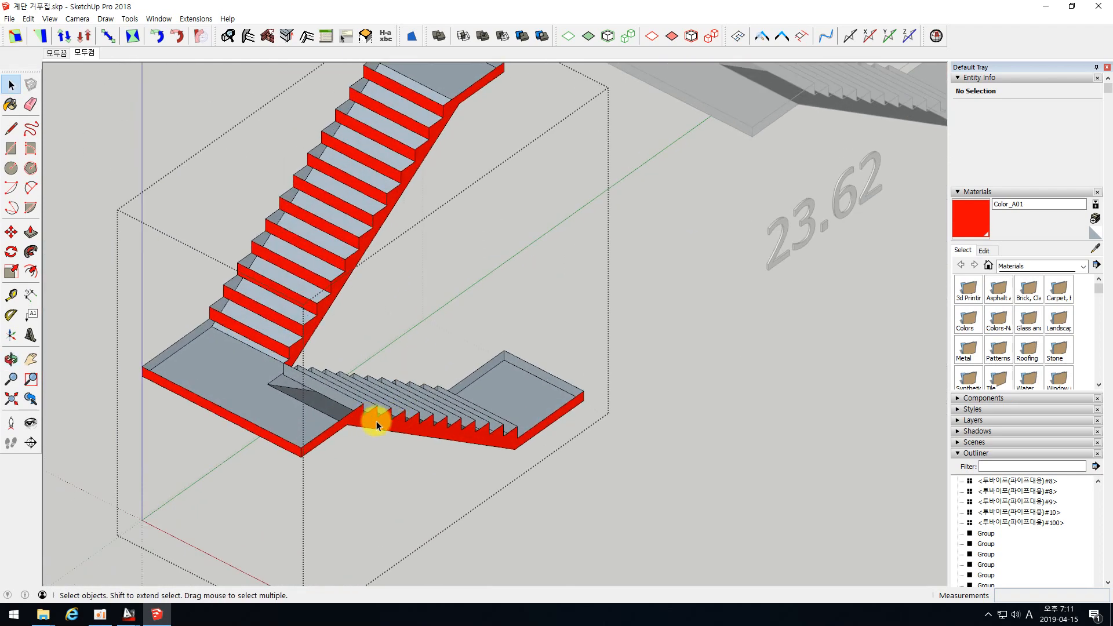
pyautogui.click(378, 429)
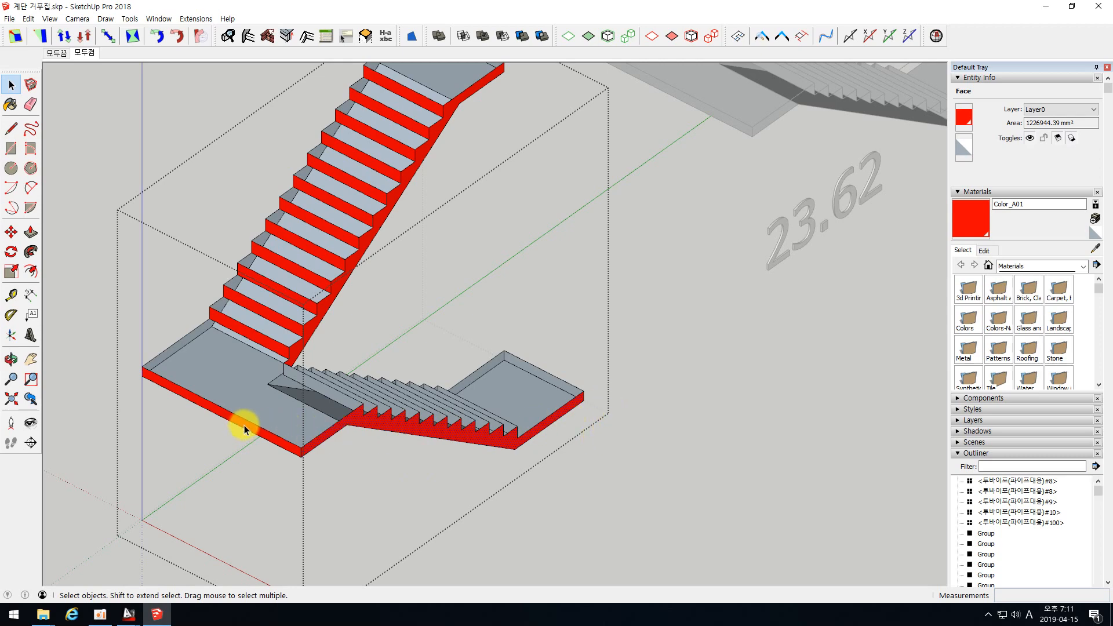
pyautogui.press('Delete')
pyautogui.scroll(3, 270, 442)
pyautogui.moveTo(273, 440); pyautogui.dragTo(659, 299, button='middle')
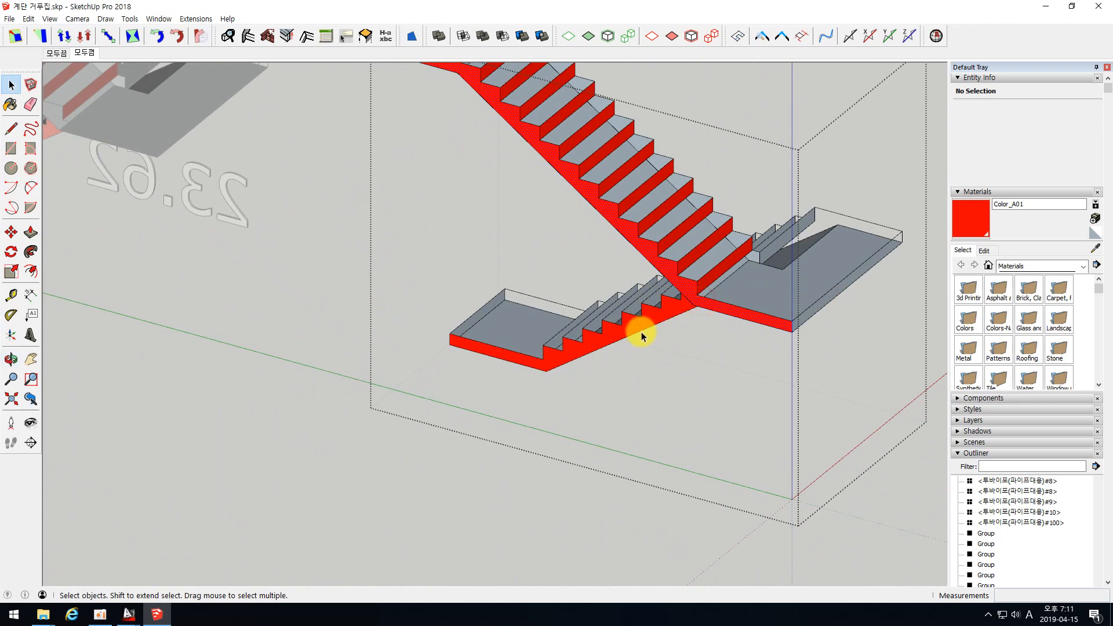
pyautogui.scroll(-5, 657, 323)
pyautogui.scroll(3, 618, 238)
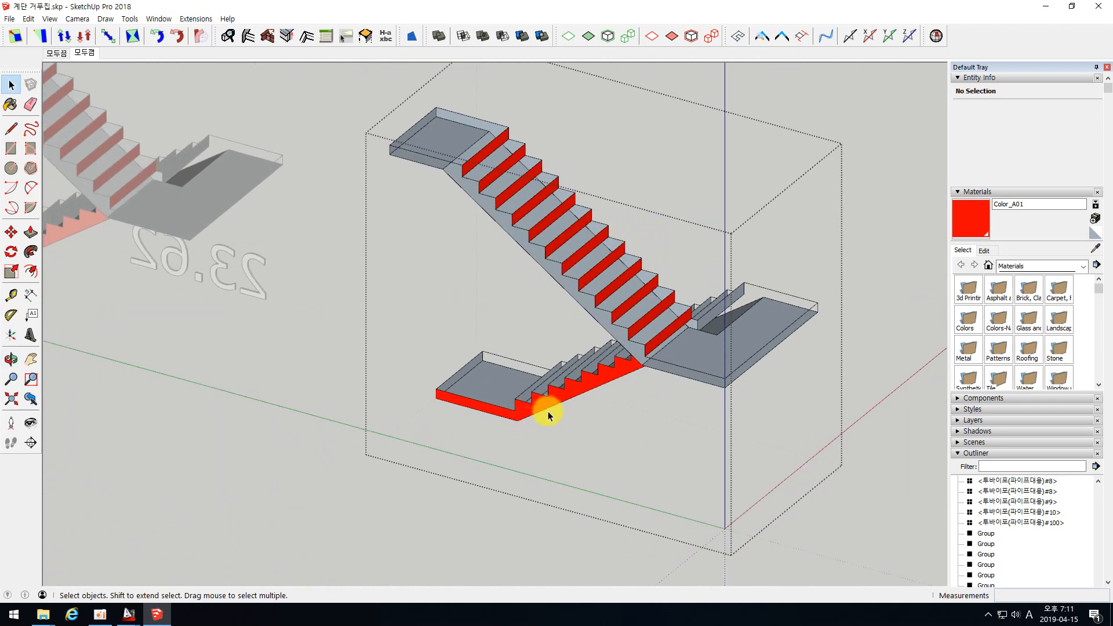
# Inside the red stair group, select all faces sharing the red material to check their total area, then deselect
pyautogui.moveTo(666, 313); pyautogui.dragTo(406, 487, button='middle')
pyautogui.moveTo(582, 244); pyautogui.dragTo(433, 386, button='middle')
pyautogui.scroll(-3, 433, 387)
pyautogui.click(407, 396)
pyautogui.scroll(3, 772, 329)
pyautogui.doubleClick(634, 241)
pyautogui.scroll(4, 632, 249)
pyautogui.rightClick(629, 255)
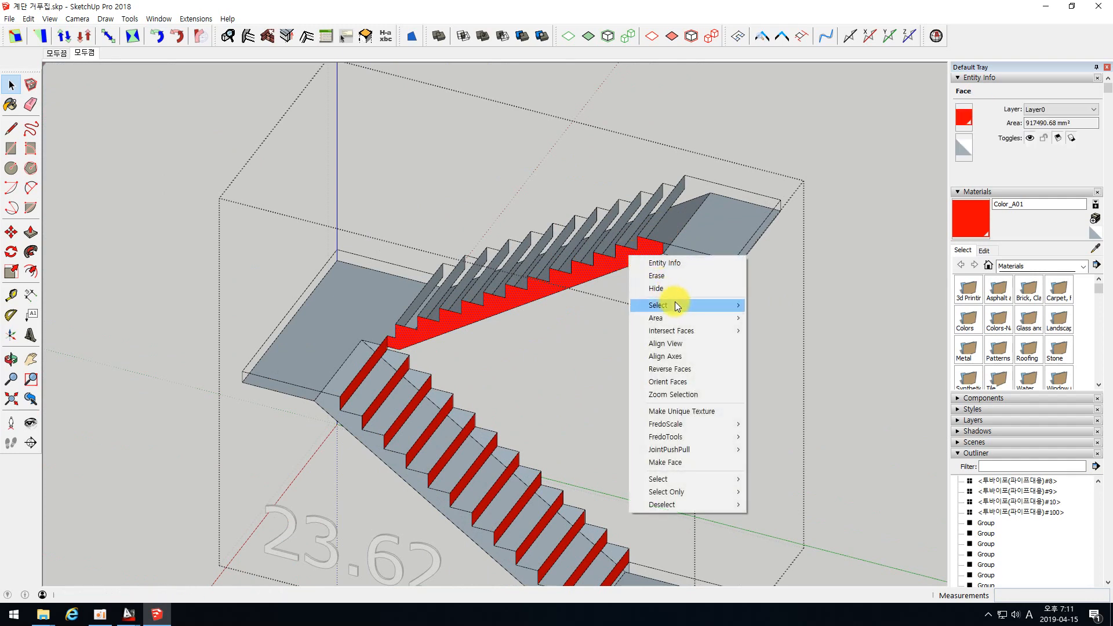
pyautogui.moveTo(675, 304)
pyautogui.click(770, 357)
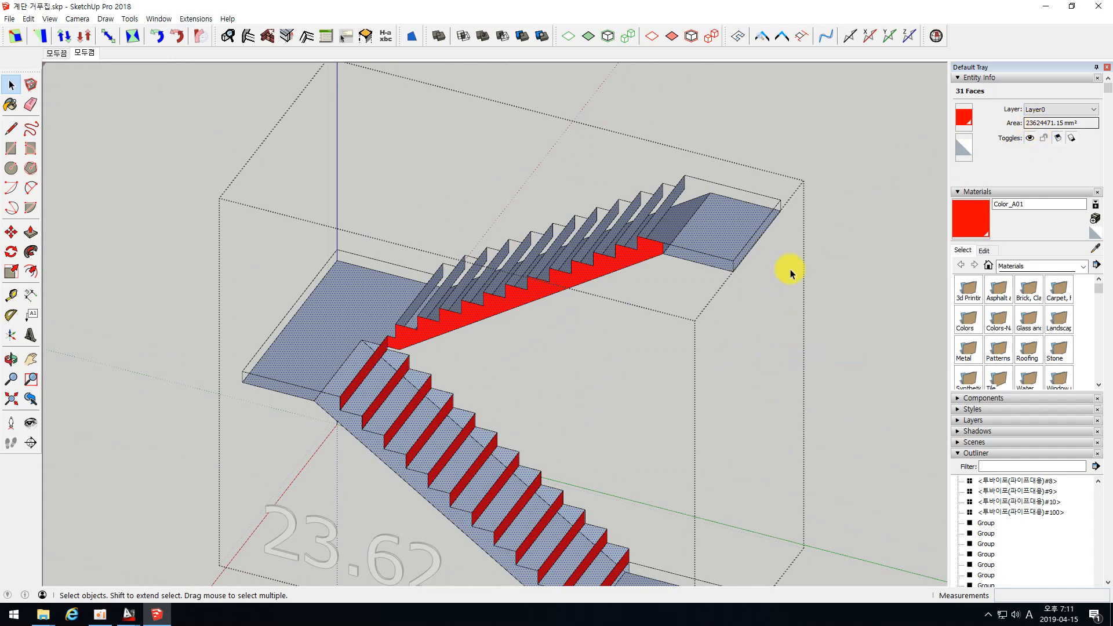
pyautogui.click(869, 256)
pyautogui.scroll(-8, 444, 129)
pyautogui.moveTo(445, 265); pyautogui.dragTo(467, 257, button='middle')
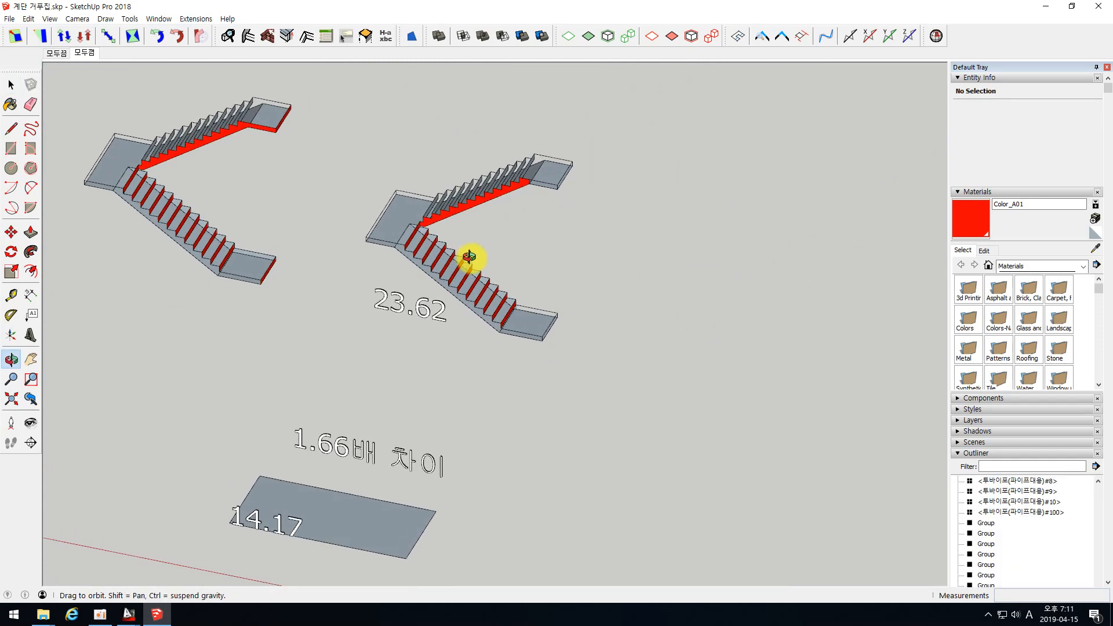
# Check the area of the flat rectangle labelled 14.17 in front of the stairs
pyautogui.scroll(-3, 541, 153)
pyautogui.scroll(3, 422, 348)
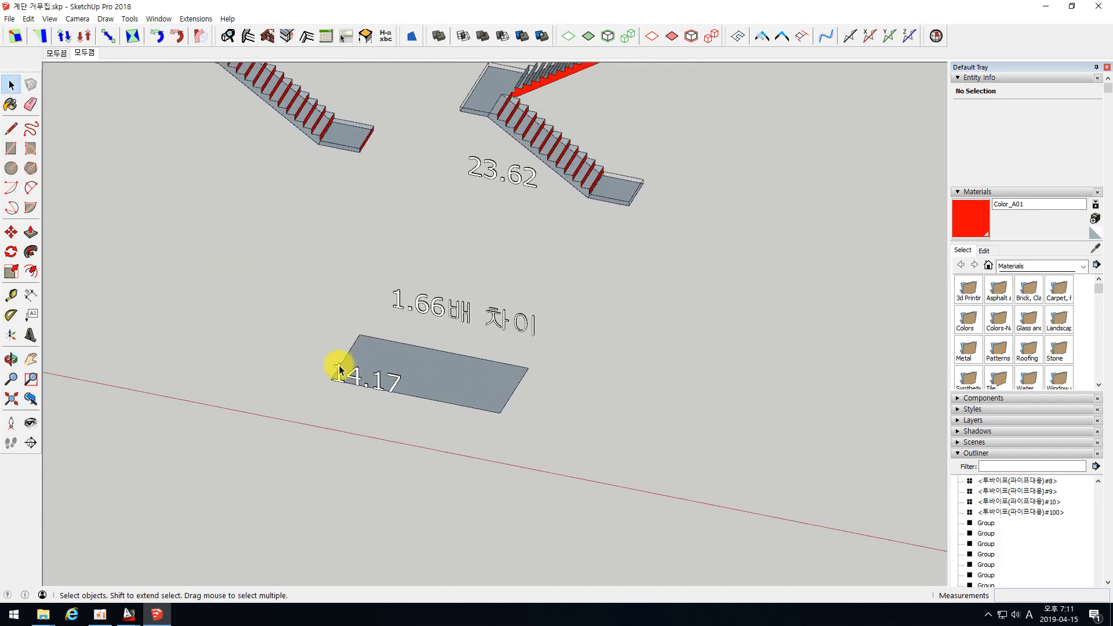
pyautogui.moveTo(362, 329); pyautogui.dragTo(427, 375, button='middle')
pyautogui.click(385, 380)
pyautogui.scroll(-4, 426, 375)
pyautogui.moveTo(485, 236); pyautogui.dragTo(496, 340, button='middle')
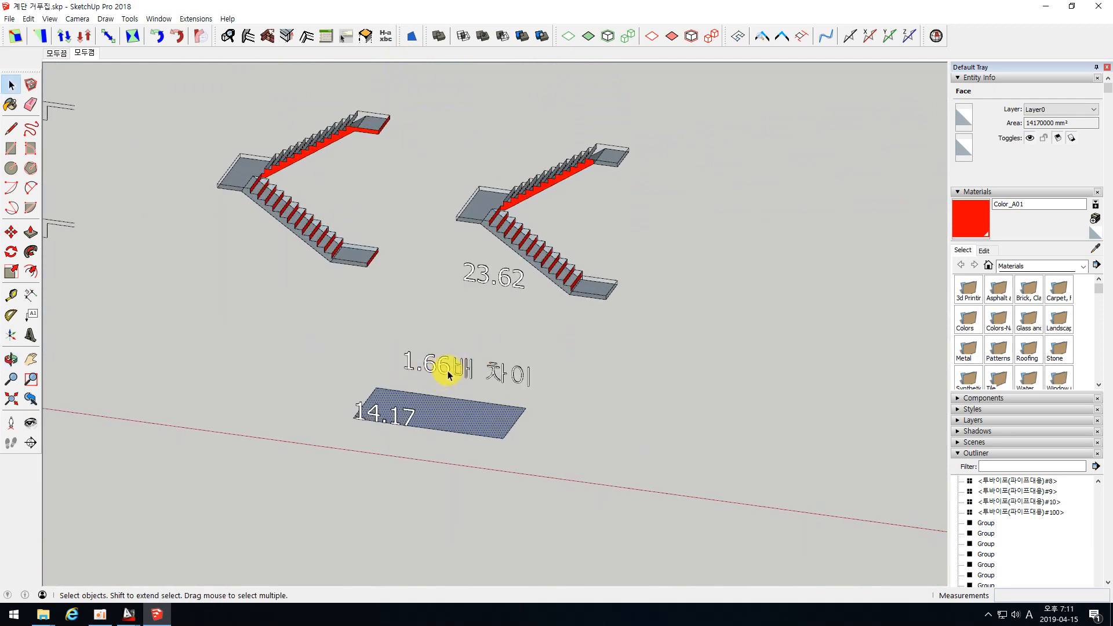
pyautogui.click(462, 331)
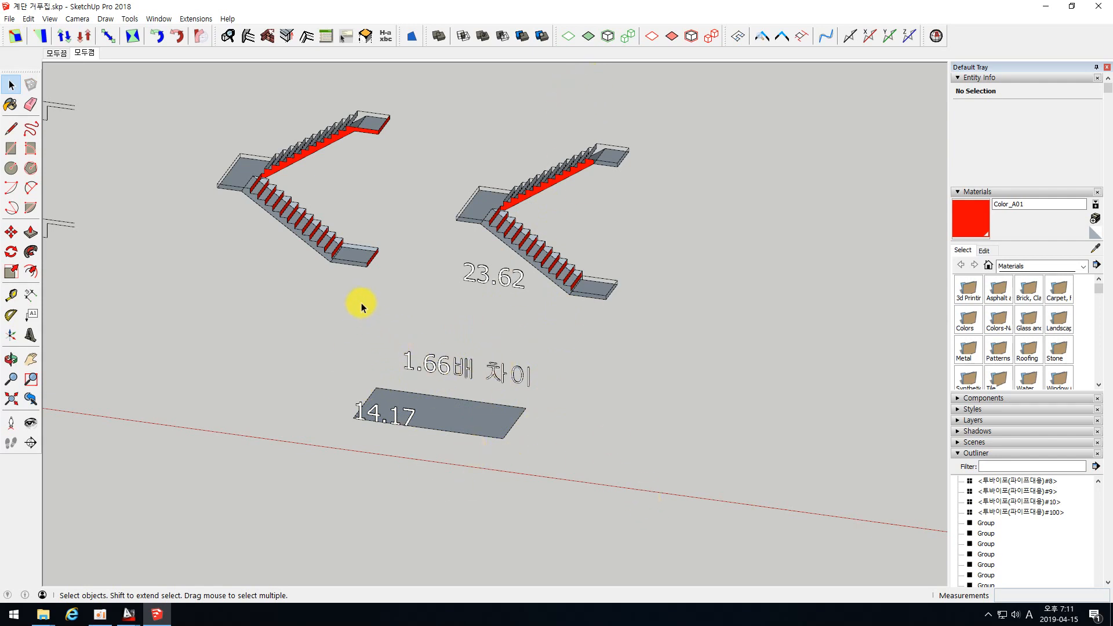
pyautogui.moveTo(360, 301); pyautogui.dragTo(385, 323, button='middle')
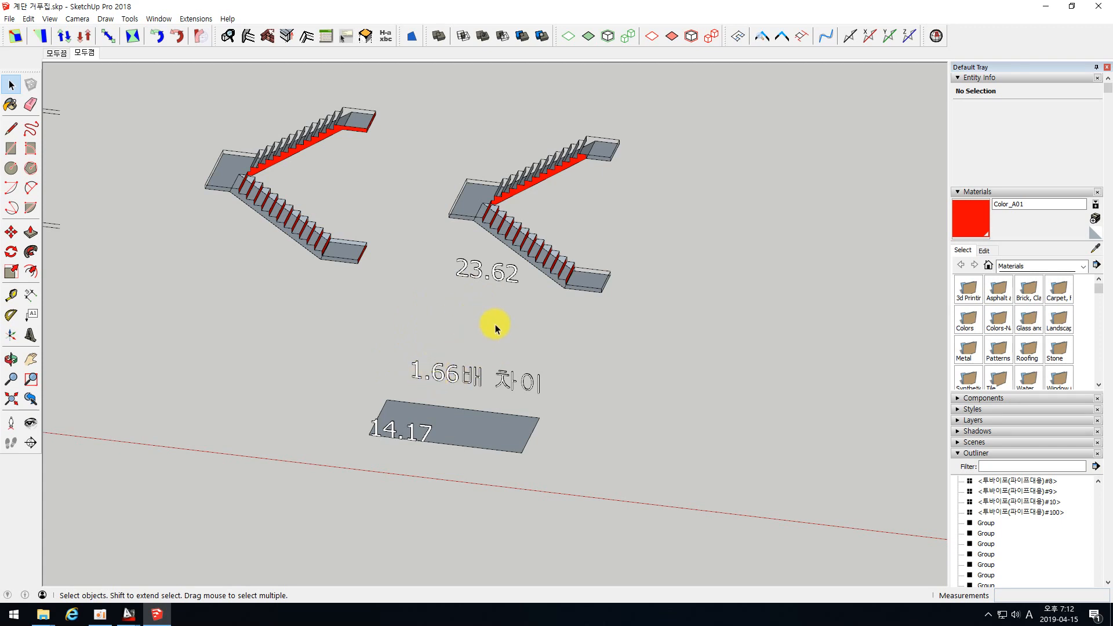
pyautogui.moveTo(551, 236); pyautogui.dragTo(530, 204, button='middle')
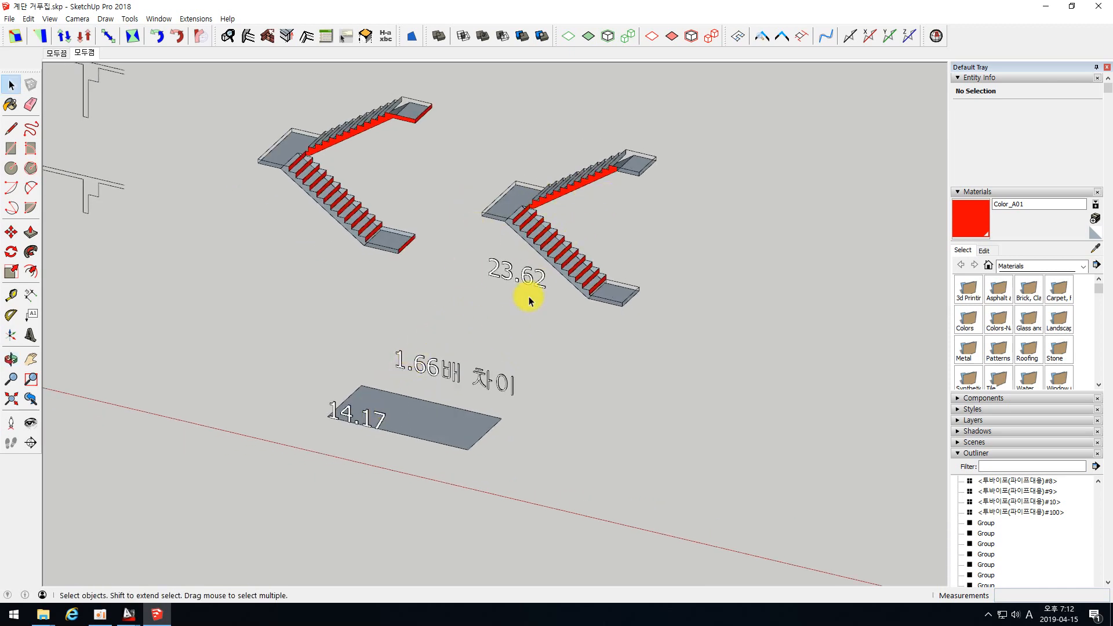
pyautogui.scroll(-2, 537, 445)
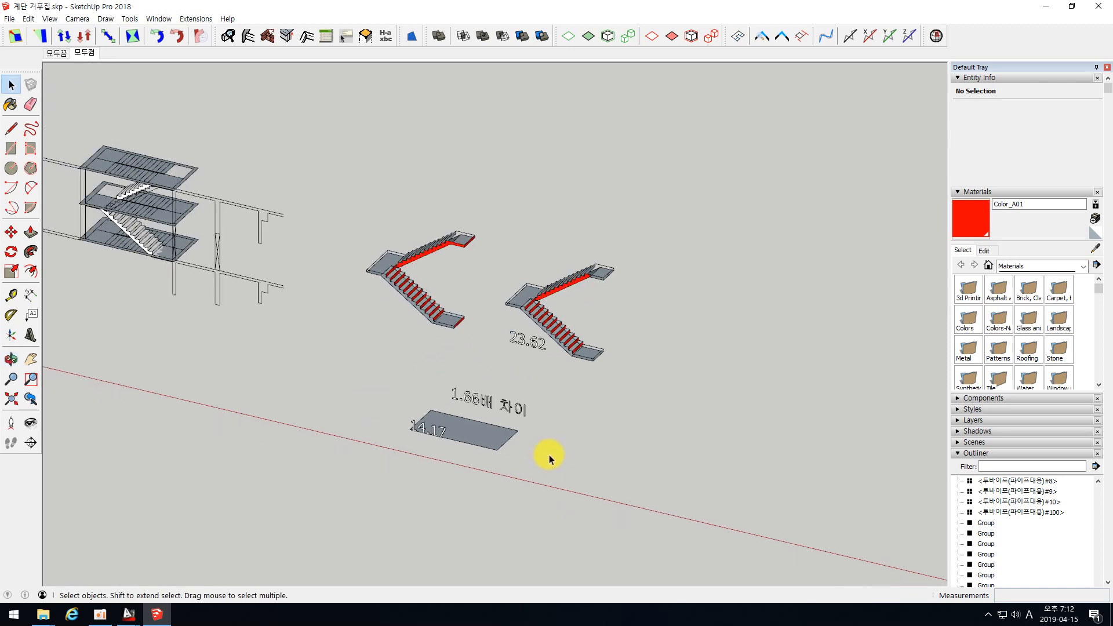
pyautogui.moveTo(435, 372); pyautogui.dragTo(413, 363, button='middle')
pyautogui.scroll(-2, 498, 415)
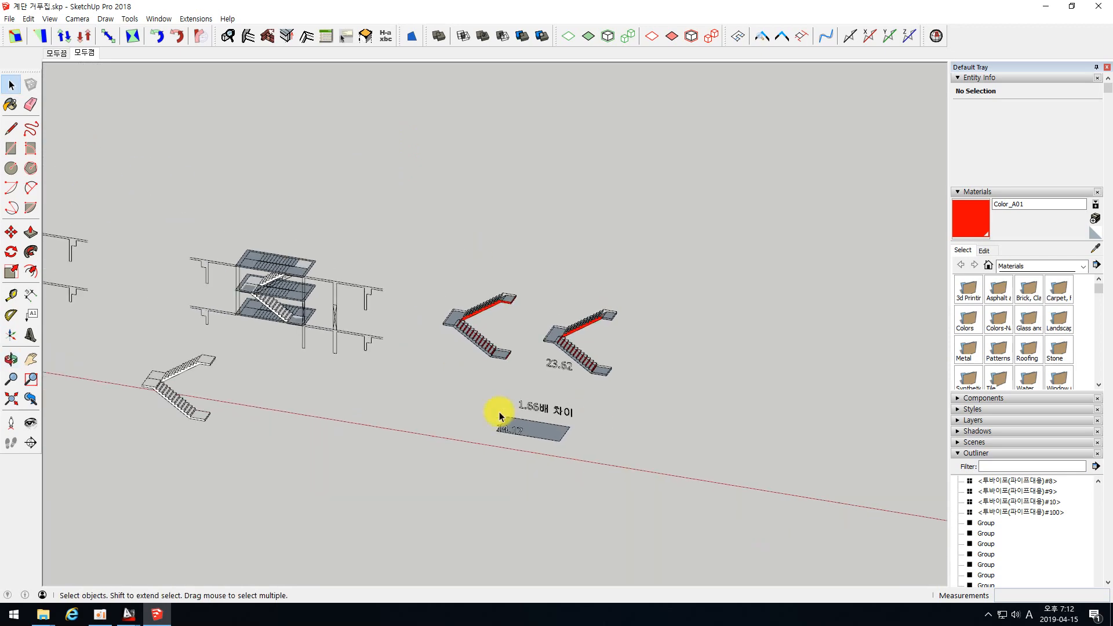
pyautogui.scroll(3, 449, 387)
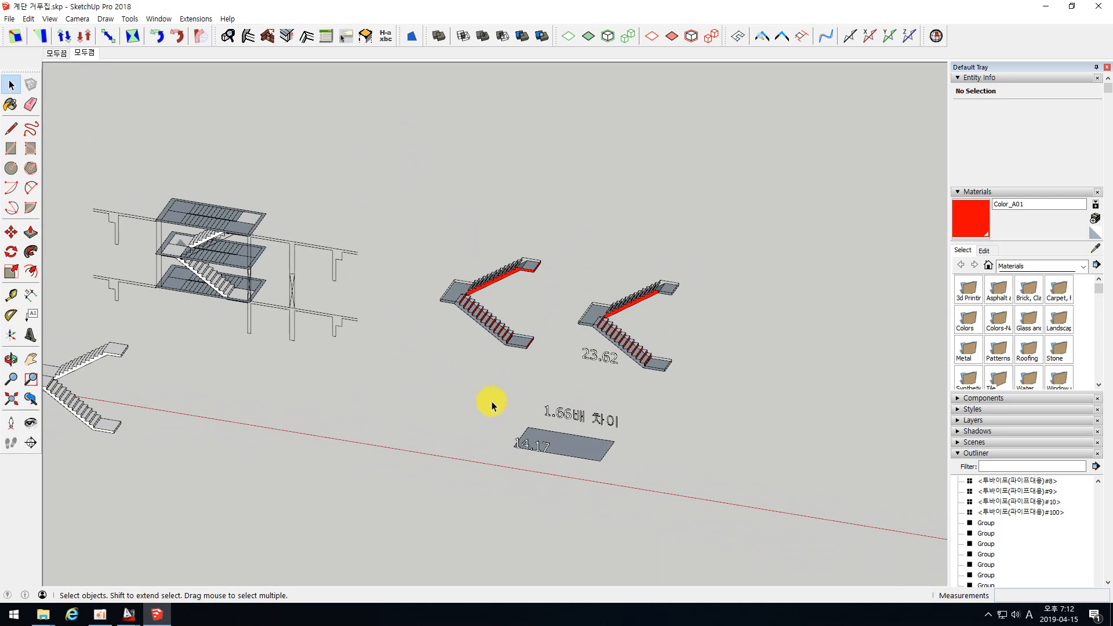
pyautogui.scroll(3, 501, 402)
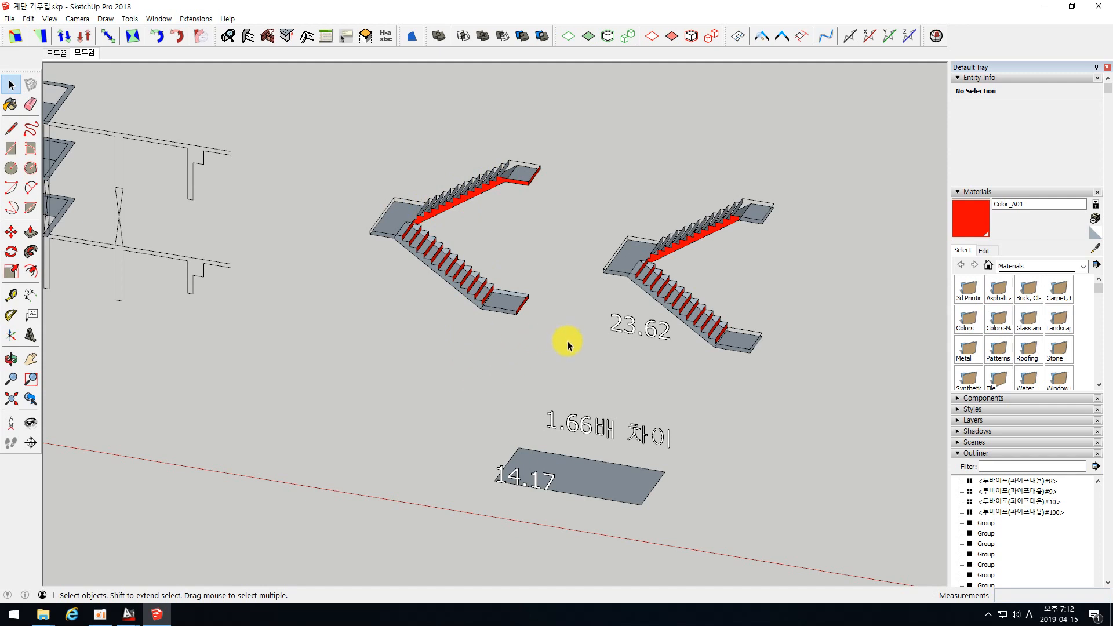
pyautogui.moveTo(555, 341); pyautogui.dragTo(522, 314, button='middle')
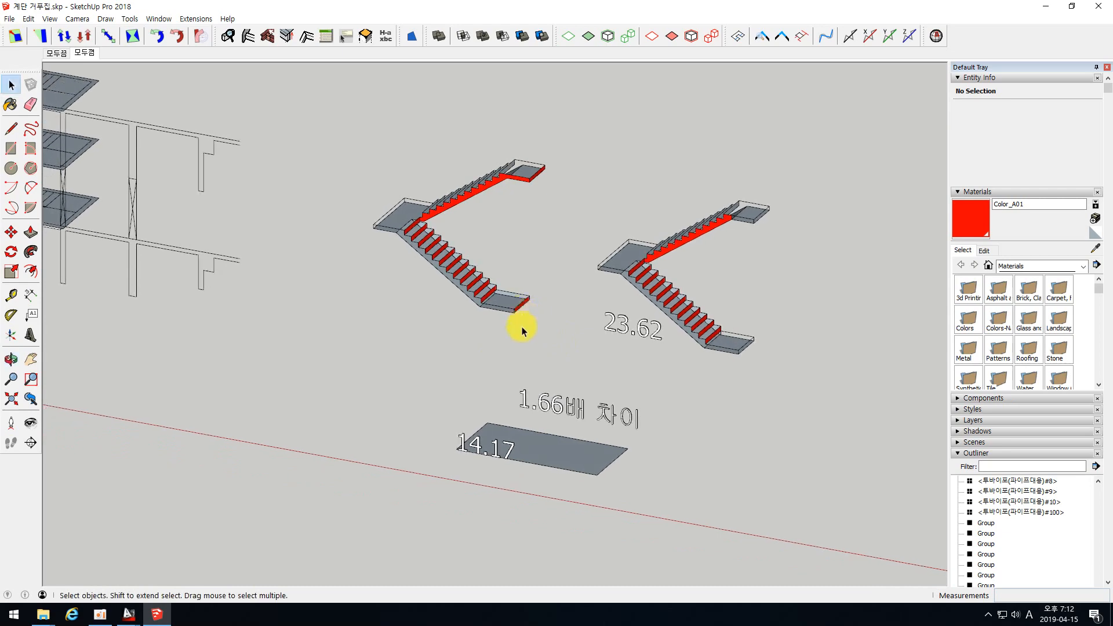
pyautogui.scroll(-3, 441, 333)
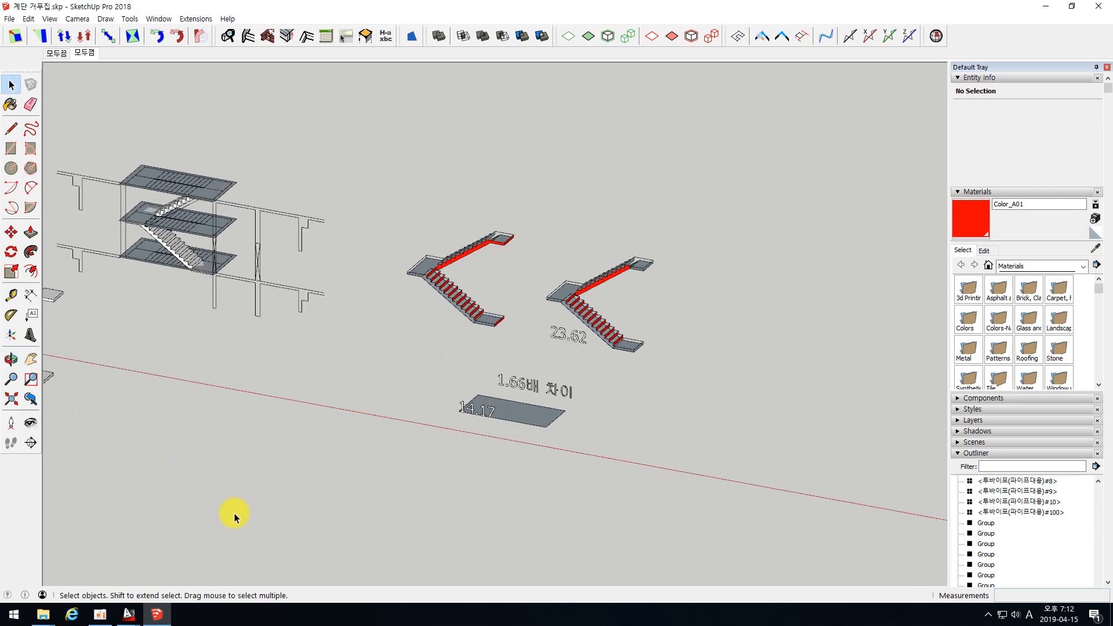
# Switch to the AutoCAD drawing 코아 구조 평면도.dwg and examine the stair plans with their wall labels
pyautogui.moveTo(125, 615)
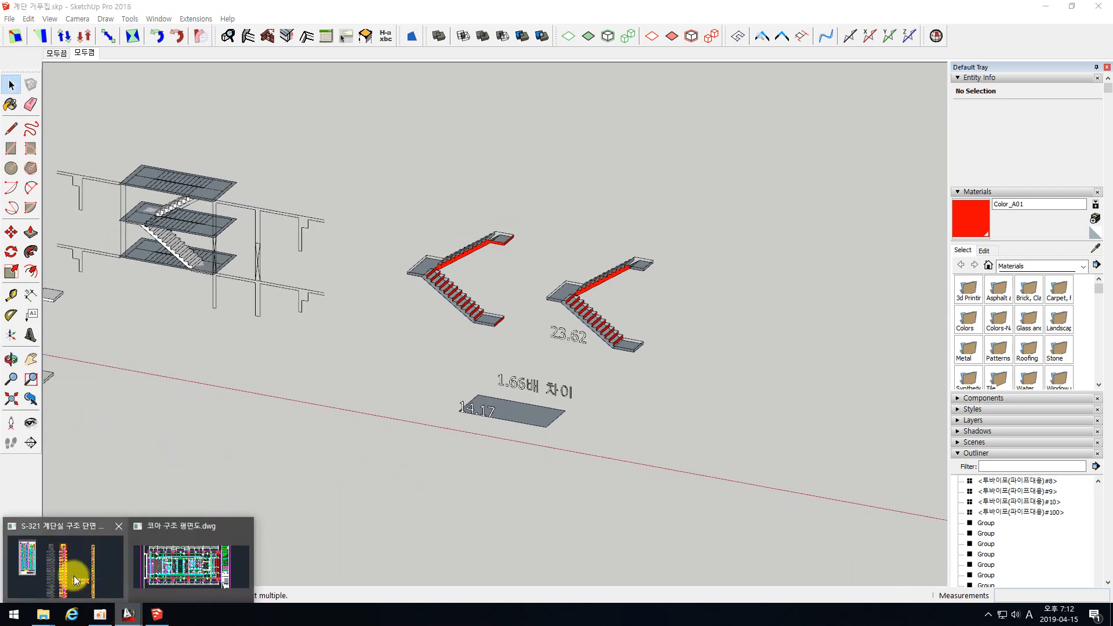
pyautogui.click(183, 571)
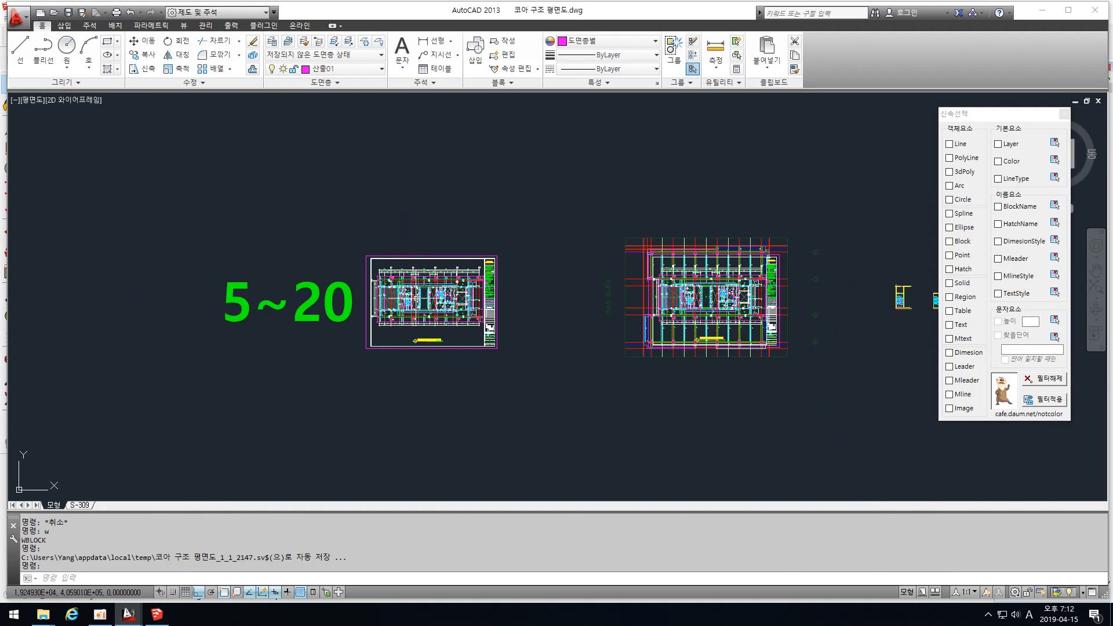
pyautogui.moveTo(829, 253); pyautogui.dragTo(520, 238, button='middle')
pyautogui.scroll(6, 673, 290)
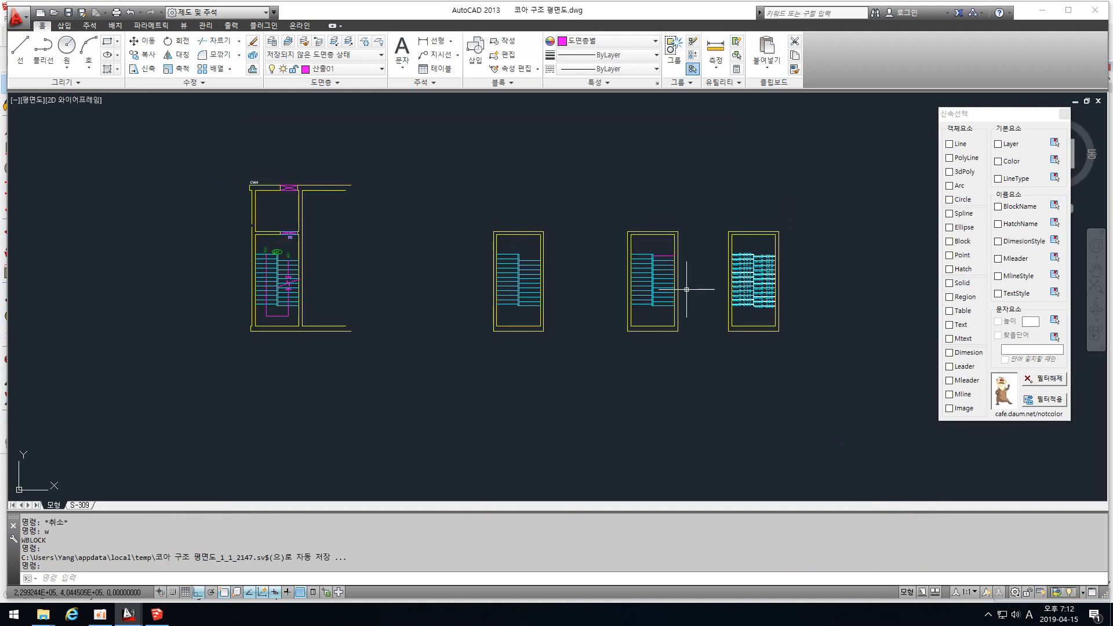
pyautogui.scroll(4, 798, 280)
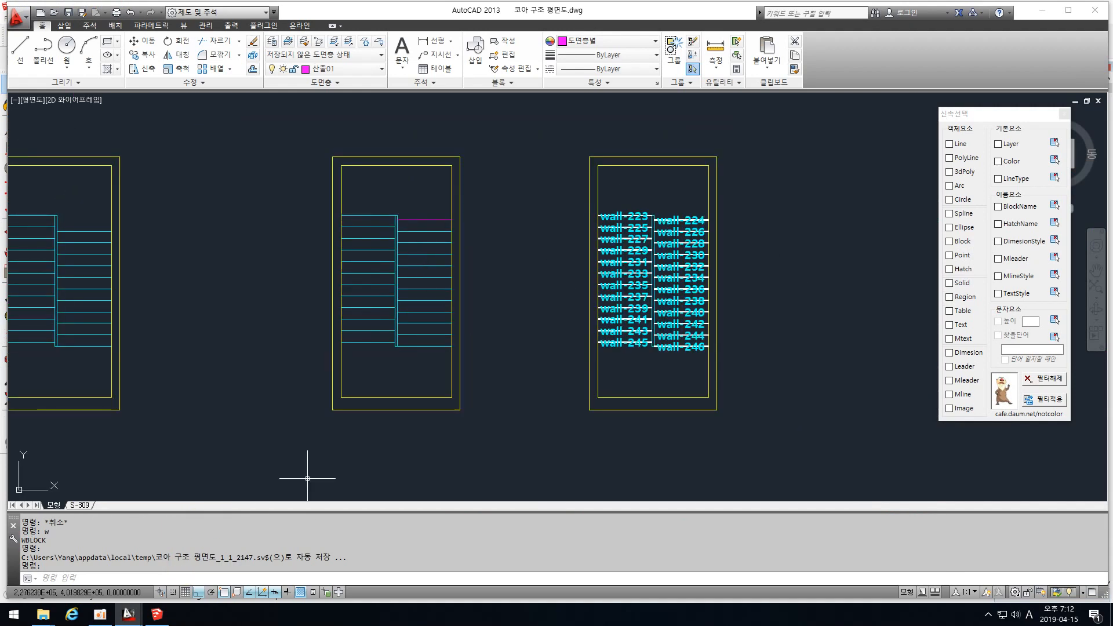
# Switch back to SketchUp and dimension the height of the first riser above the middle landing
pyautogui.click(157, 613)
pyautogui.moveTo(565, 271); pyautogui.dragTo(582, 371, button='middle')
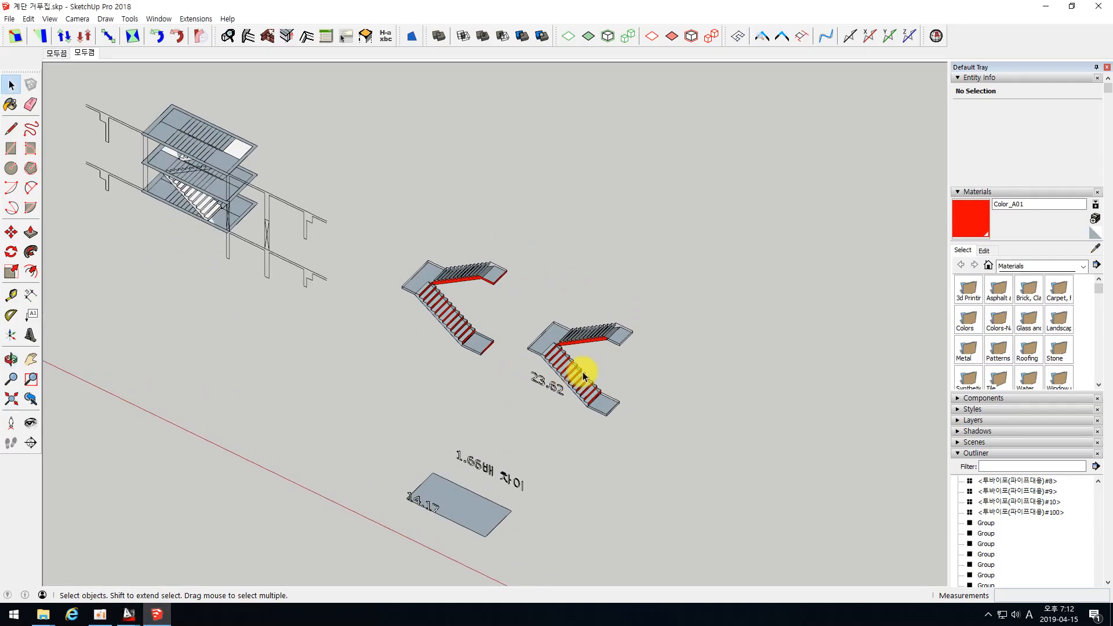
pyautogui.scroll(5, 583, 371)
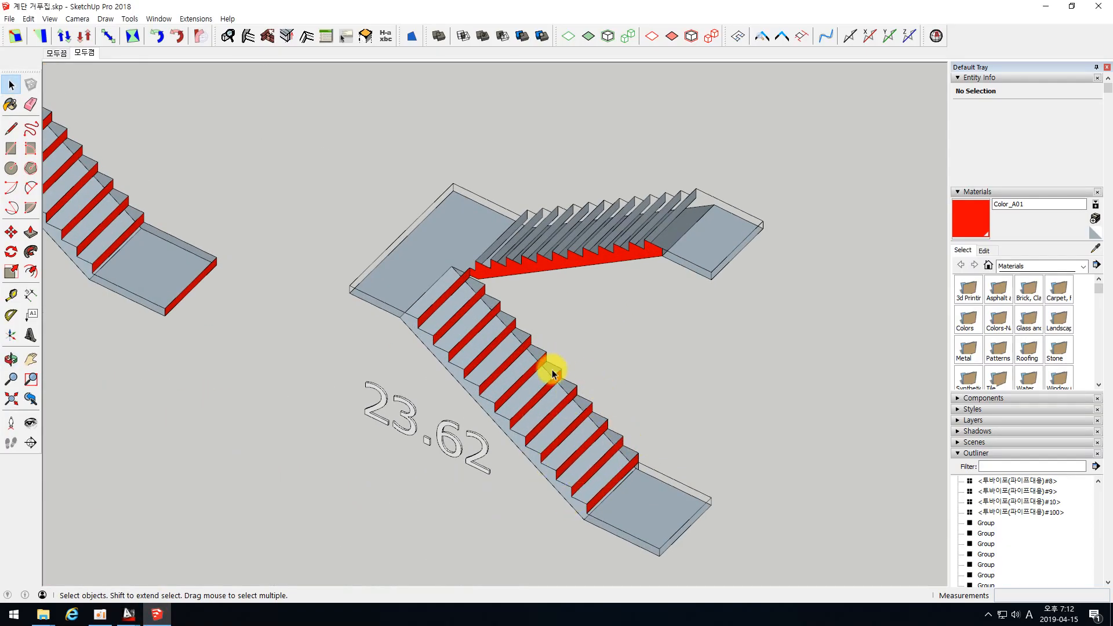
pyautogui.moveTo(522, 209); pyautogui.dragTo(732, 290, button='middle')
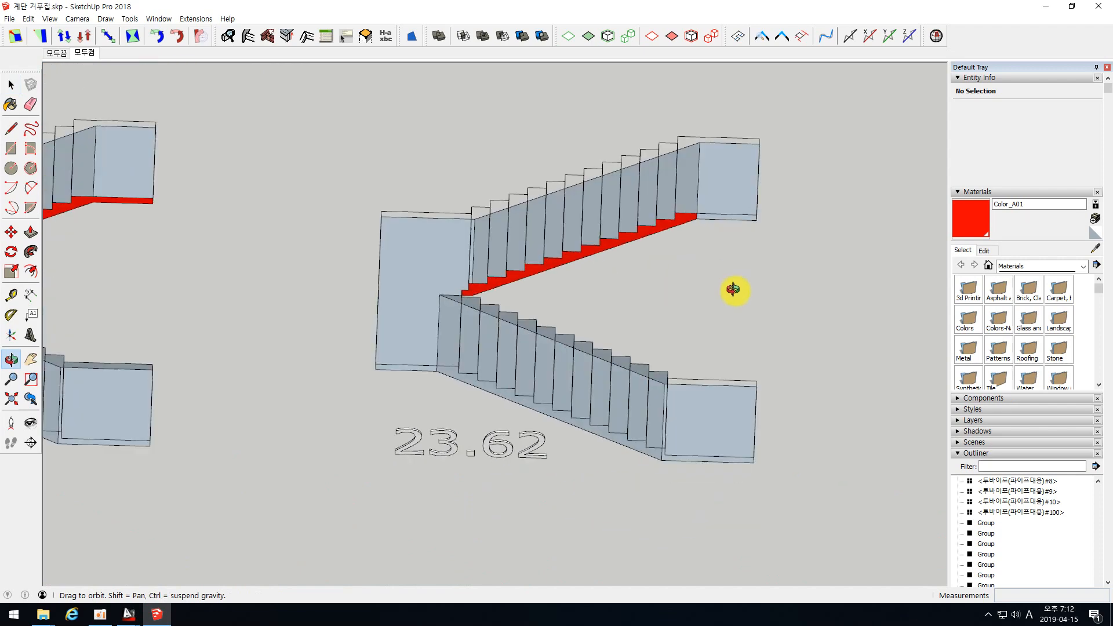
pyautogui.moveTo(428, 224); pyautogui.dragTo(575, 237, button='middle')
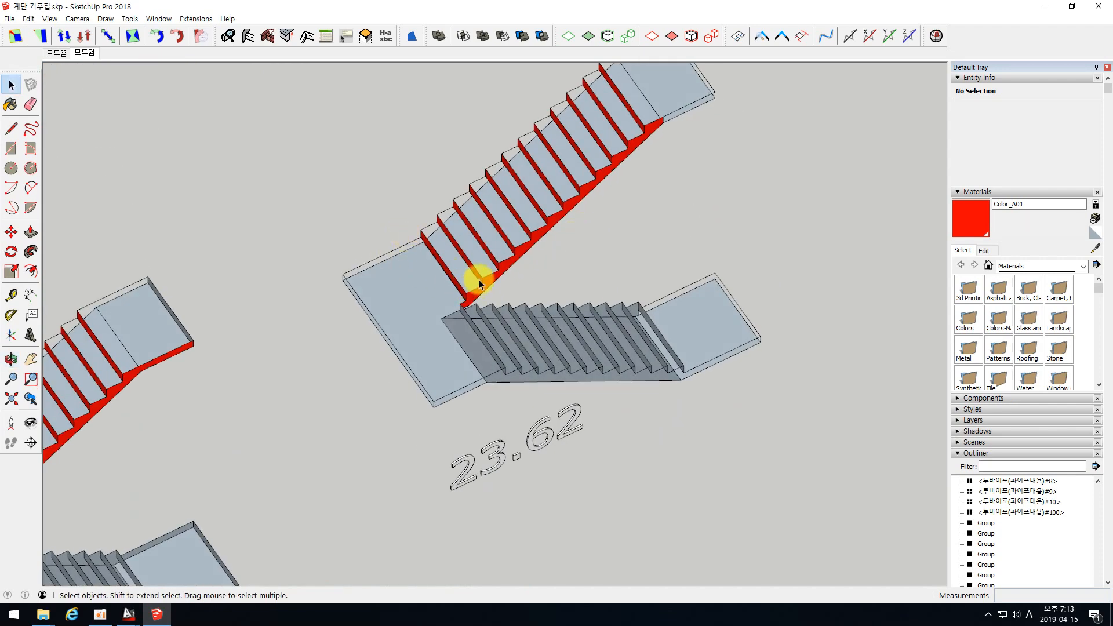
pyautogui.scroll(5, 479, 279)
pyautogui.click(31, 295)
pyautogui.scroll(4, 434, 309)
pyautogui.click(489, 293)
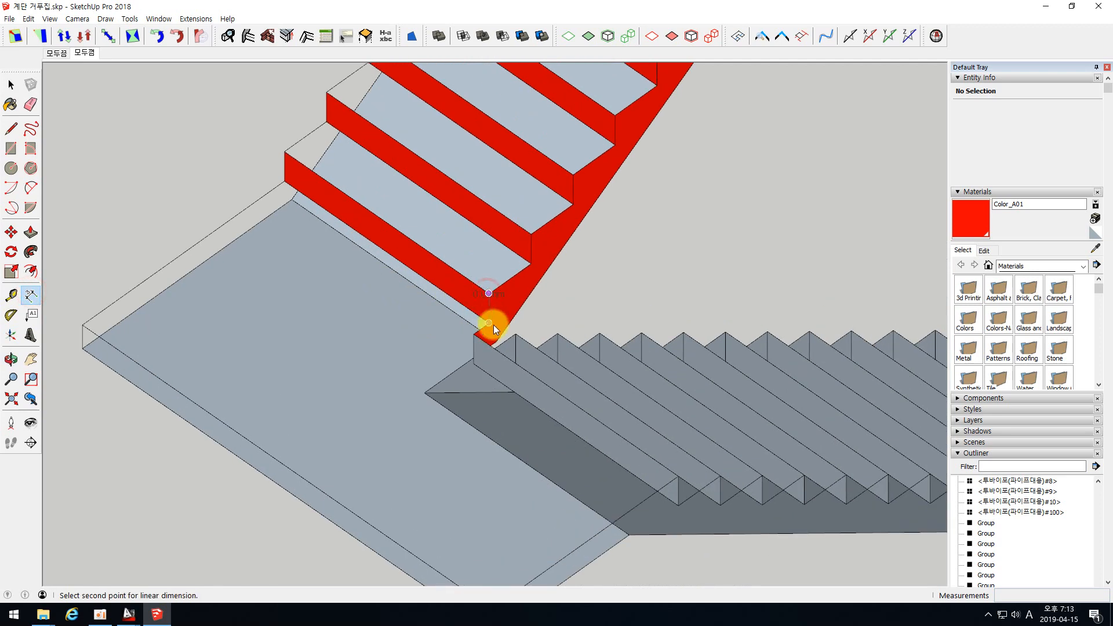
pyautogui.click(375, 388)
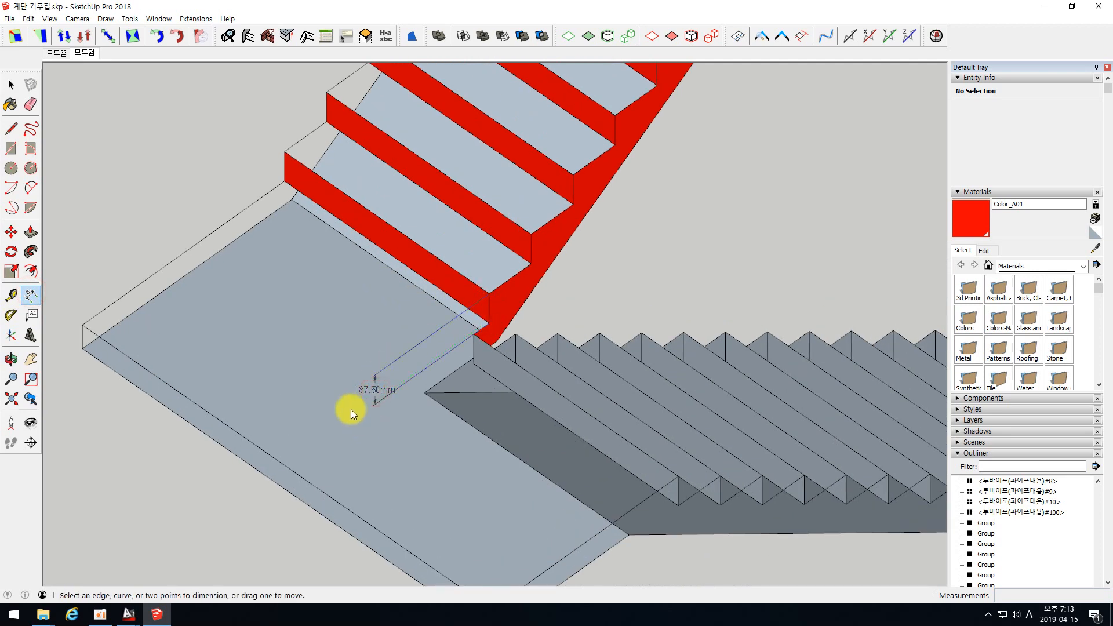
pyautogui.click(375, 395)
pyautogui.scroll(-3, 290, 383)
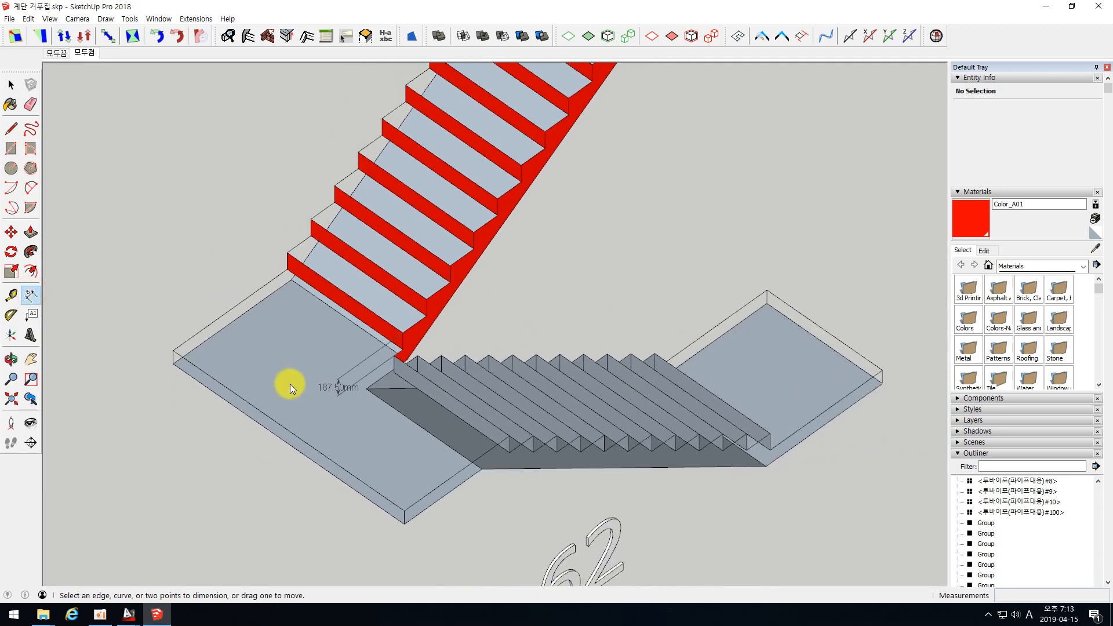
# Open the stair group and select a riser face near the middle landing to check its area
pyautogui.press('space')
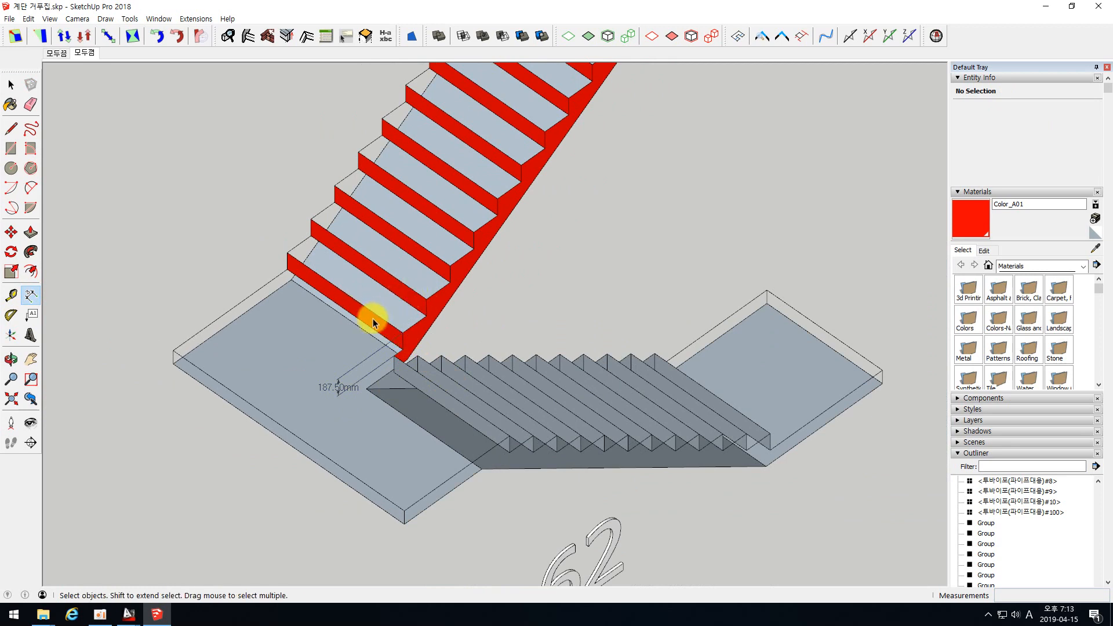
pyautogui.doubleClick(371, 318)
pyautogui.click(402, 290)
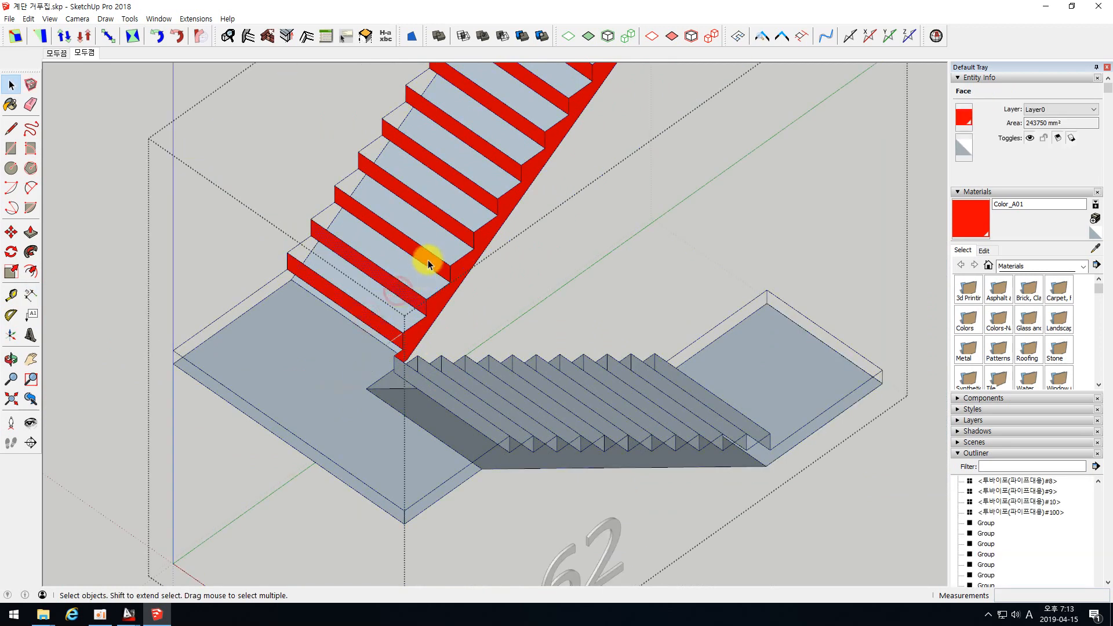
# Switch to the AutoCAD drawing 코아 구조 평면도.dwg and inspect the attributes of the wall-223 block without changing them
pyautogui.moveTo(130, 615)
pyautogui.click(174, 565)
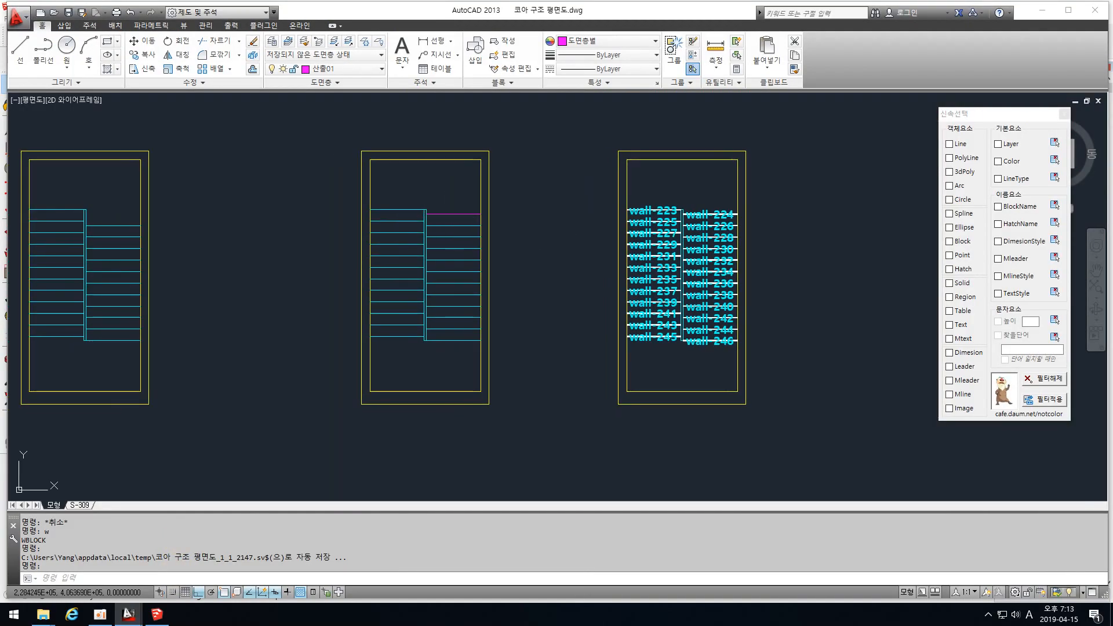
pyautogui.click(447, 217)
pyautogui.click(460, 241)
pyautogui.press('Escape')
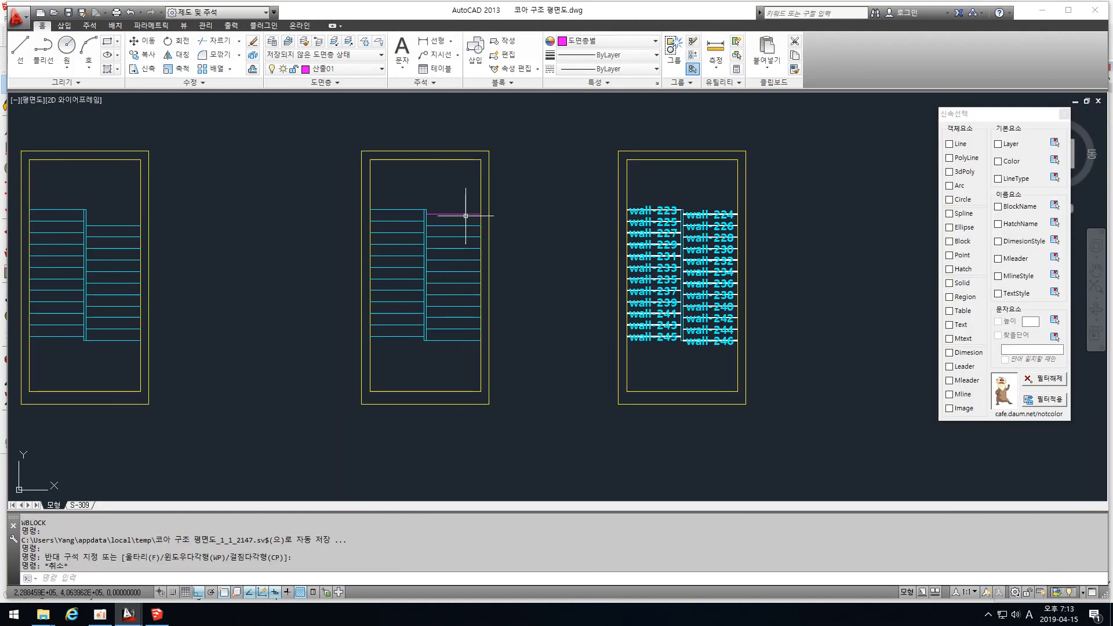
pyautogui.scroll(2, 680, 209)
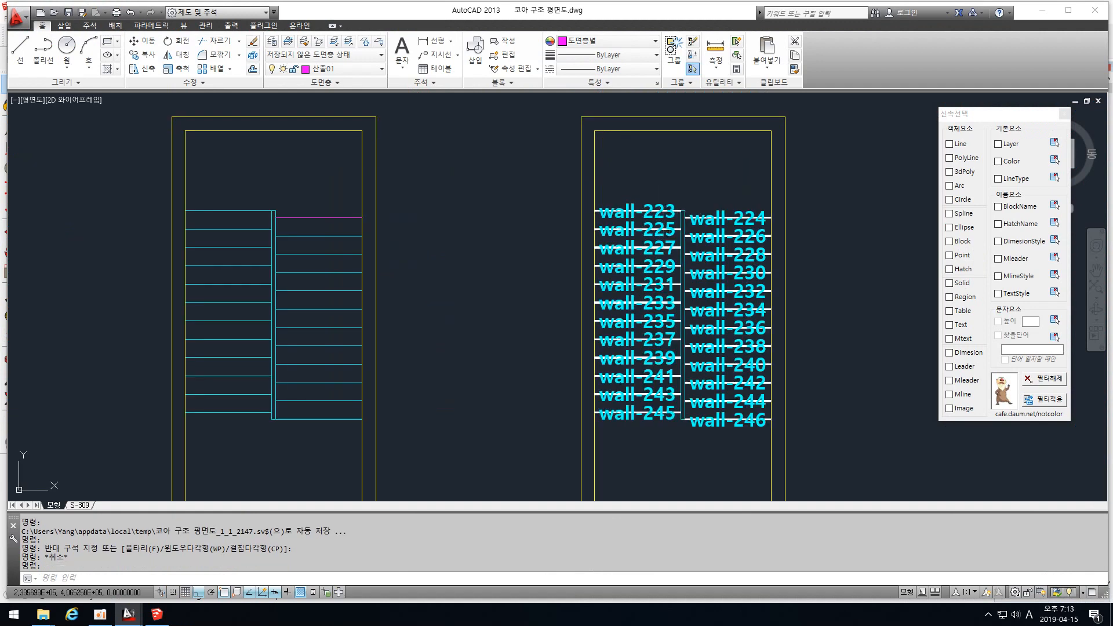
pyautogui.doubleClick(659, 213)
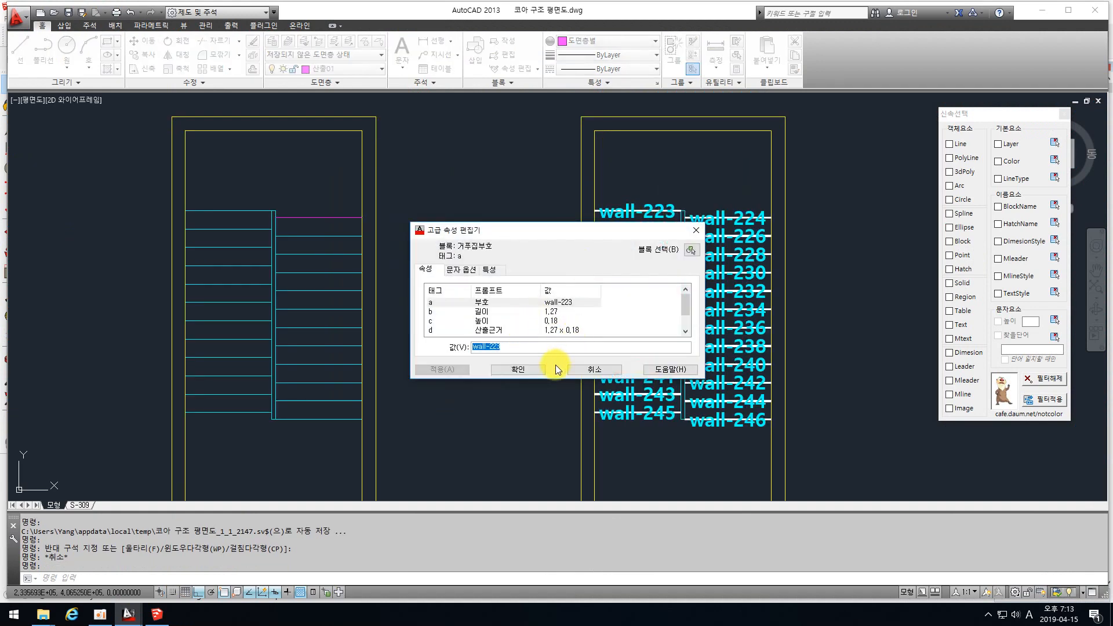
pyautogui.click(594, 369)
# Start the formwork quantity tool with the gp command and set the formwork height to 187
pyautogui.moveTo(448, 263); pyautogui.dragTo(522, 295, button='middle')
pyautogui.write('gp')
pyautogui.press('Return')
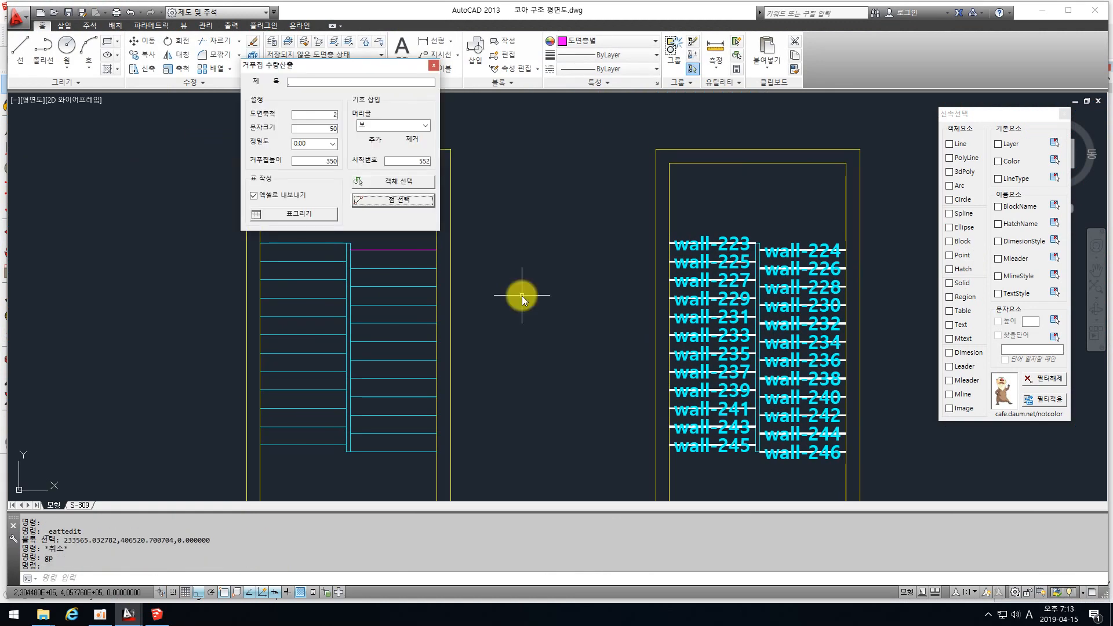
pyautogui.moveTo(397, 60); pyautogui.dragTo(187, 87)
pyautogui.doubleClick(101, 183)
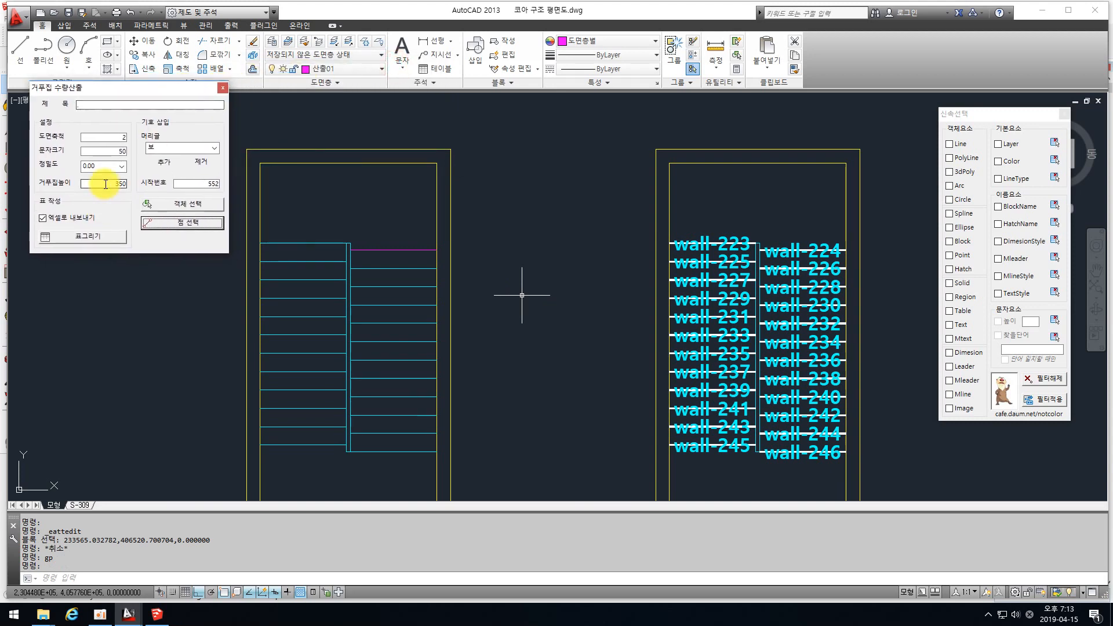
pyautogui.write('187')
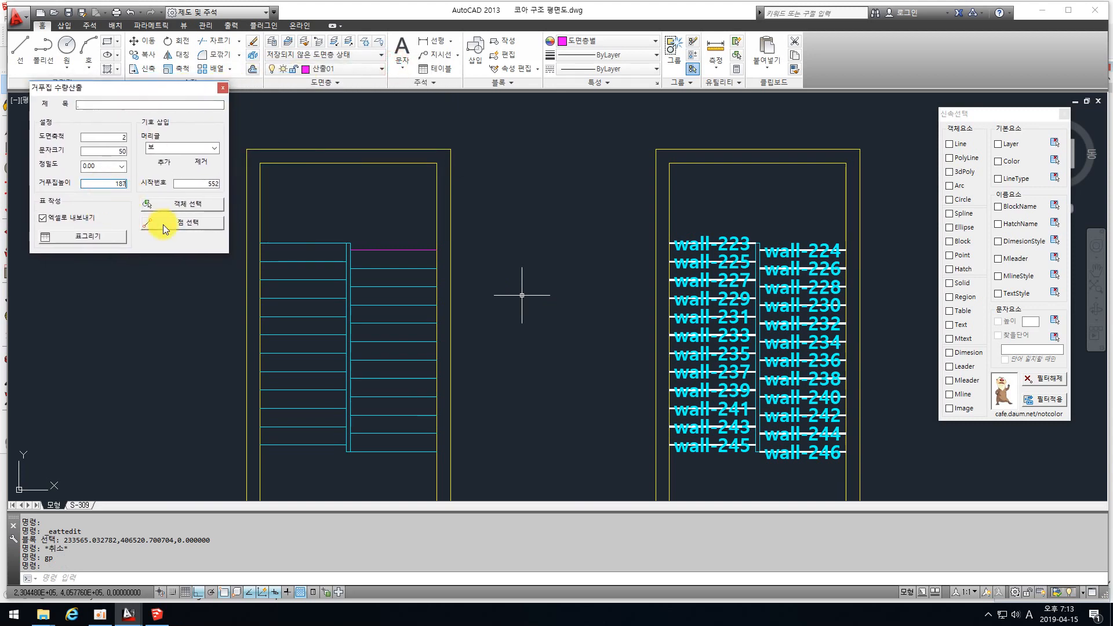
# Add 계단 as a new label prefix in the formwork quantity tool
pyautogui.click(206, 148)
pyautogui.click(215, 149)
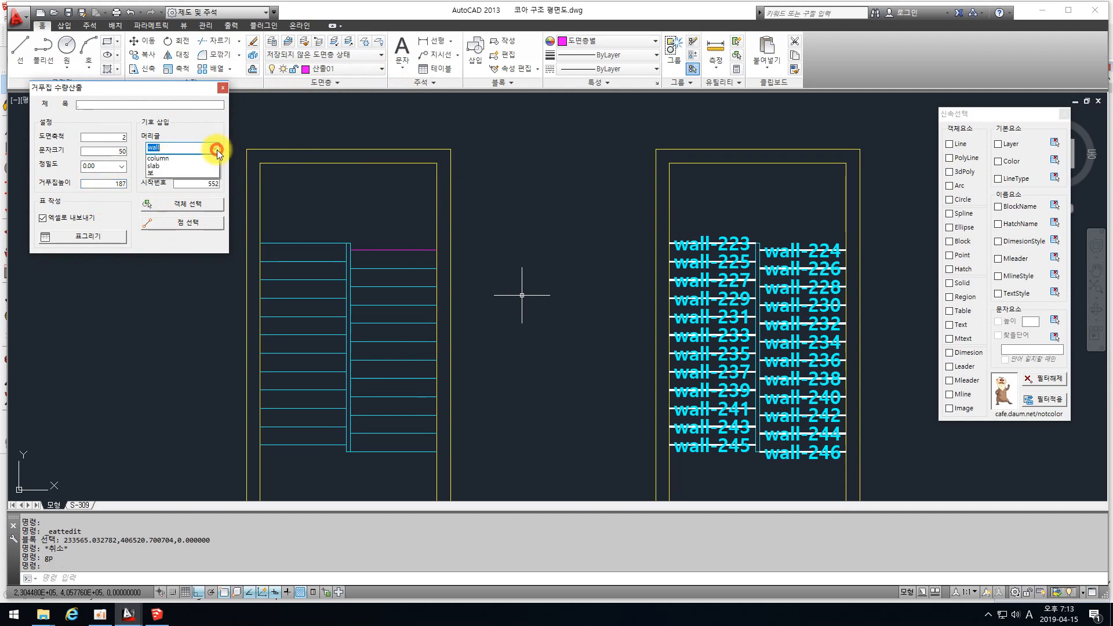
pyautogui.click(138, 161)
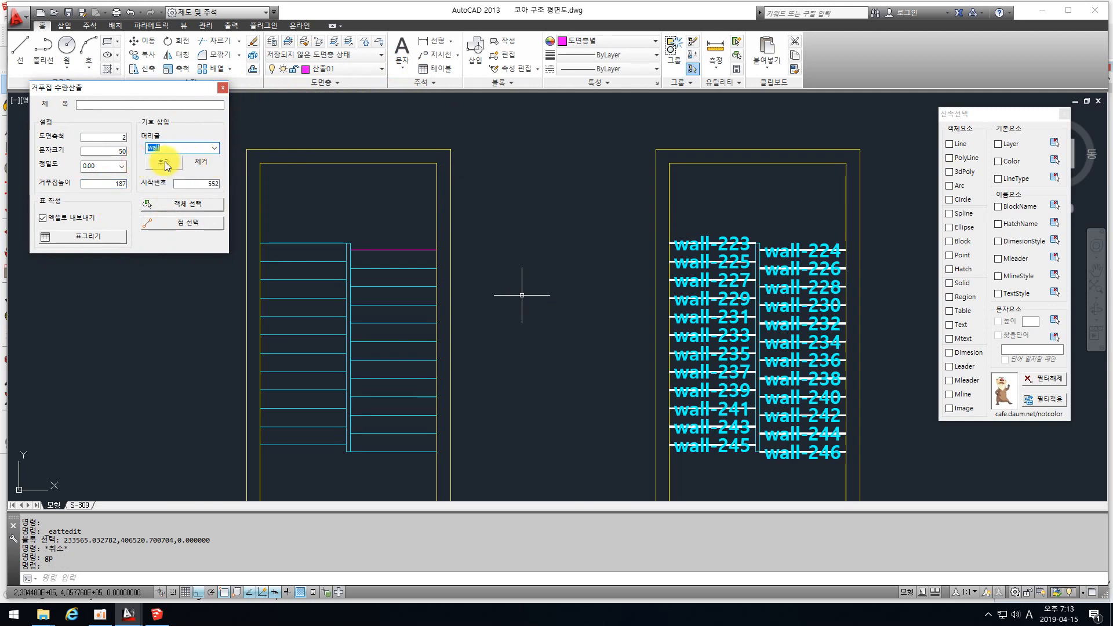
pyautogui.click(165, 163)
pyautogui.write('계단')
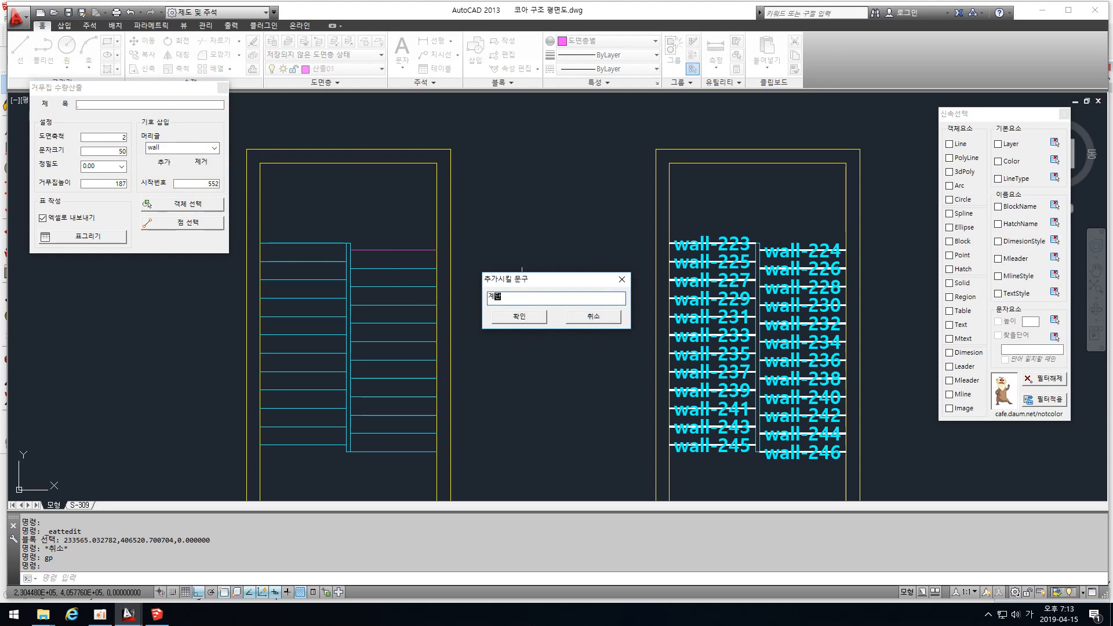
pyautogui.click(521, 317)
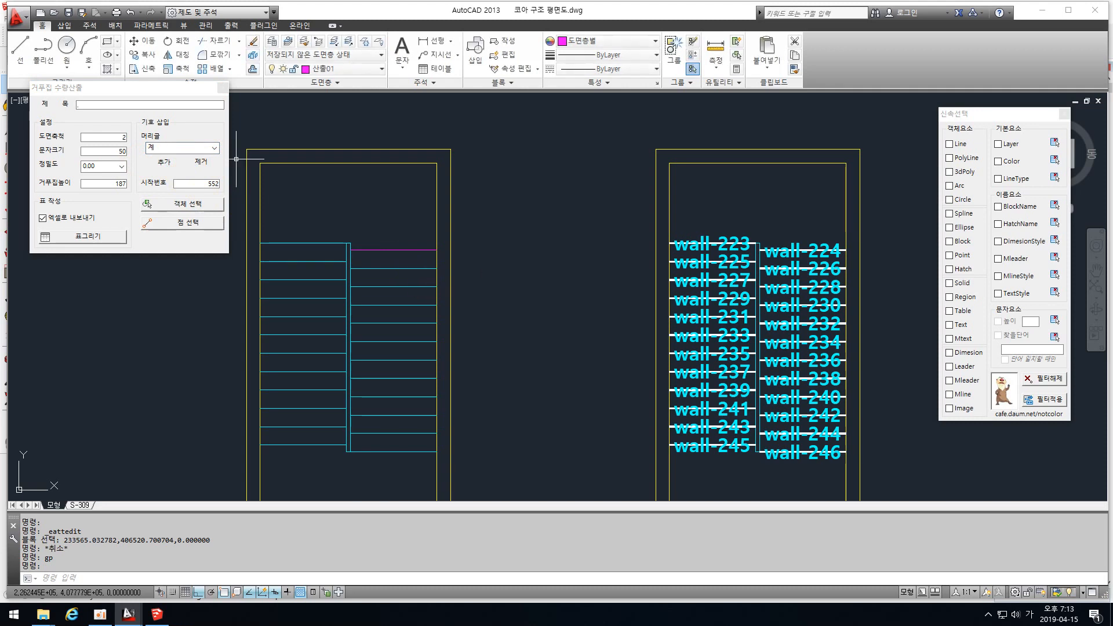
pyautogui.click(167, 148)
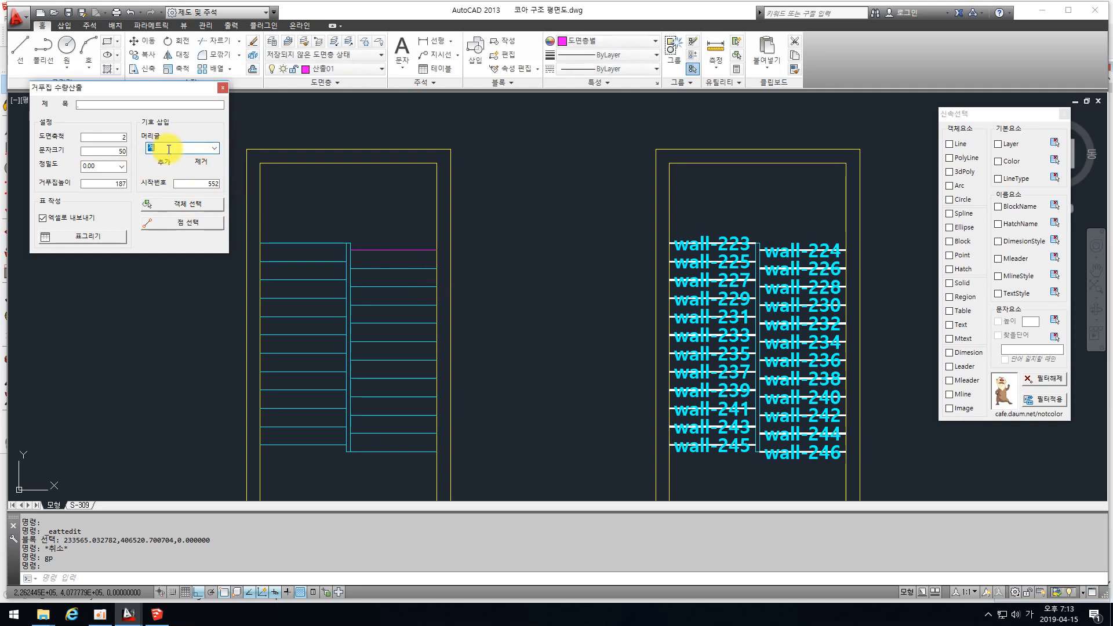
pyautogui.click(162, 164)
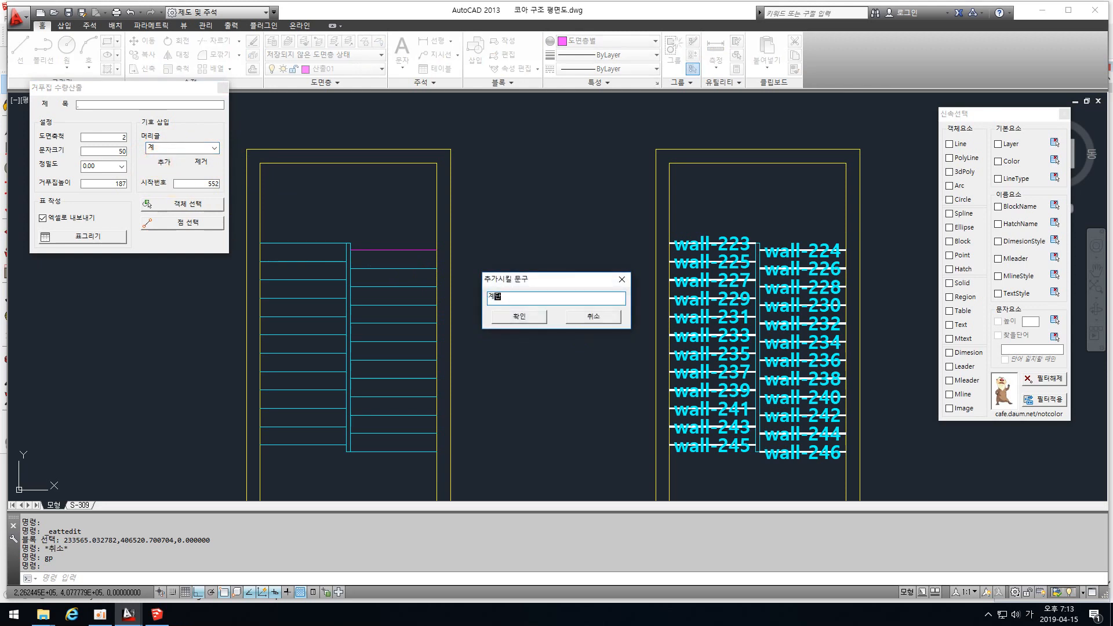
pyautogui.write('단')
pyautogui.press('Return')
# Label all riser lines of both flights in the unlabelled stair plan with the 계단 prefix
pyautogui.click(181, 205)
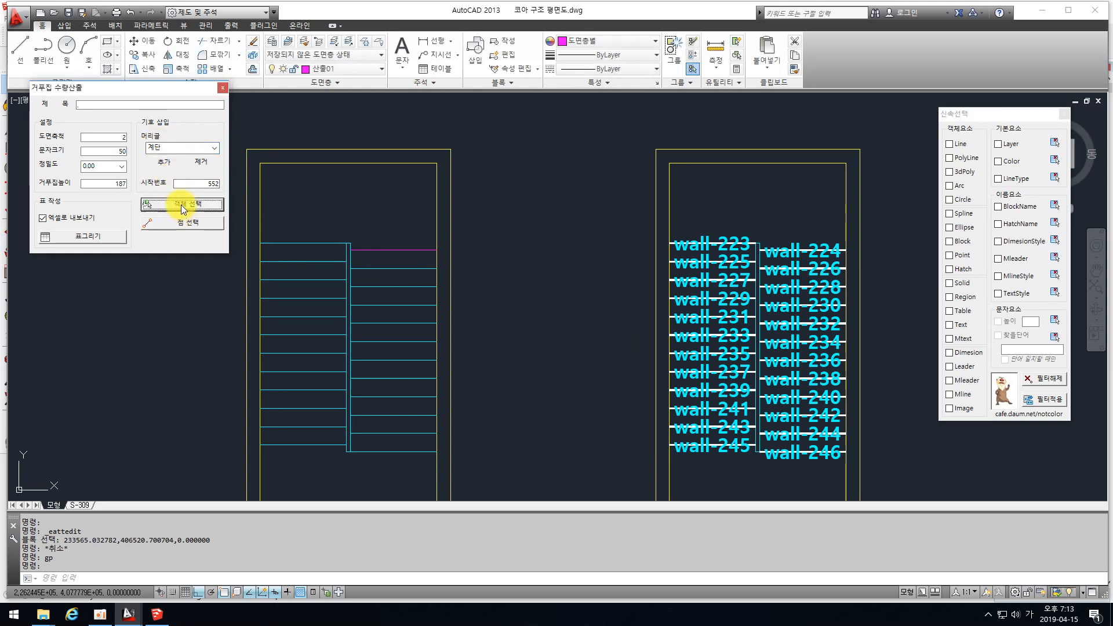
pyautogui.click(408, 462)
pyautogui.click(369, 235)
pyautogui.click(320, 460)
pyautogui.click(307, 229)
pyautogui.press('space')
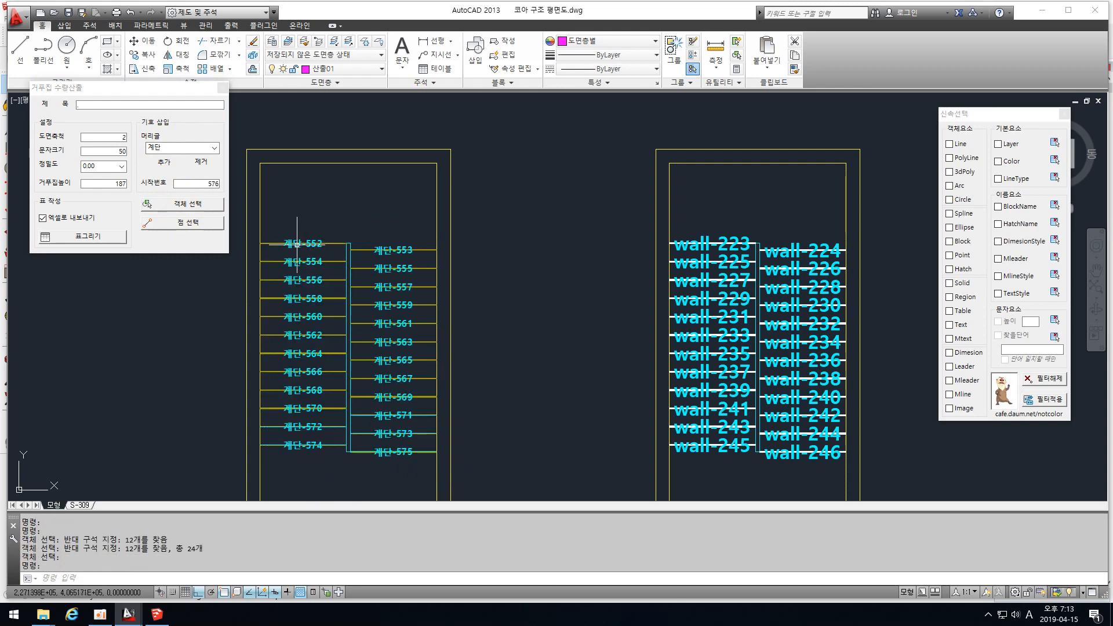
# Inspect the attributes of the 계단-552 label, including its length, height and calculation basis
pyautogui.scroll(2, 297, 244)
pyautogui.doubleClick(399, 277)
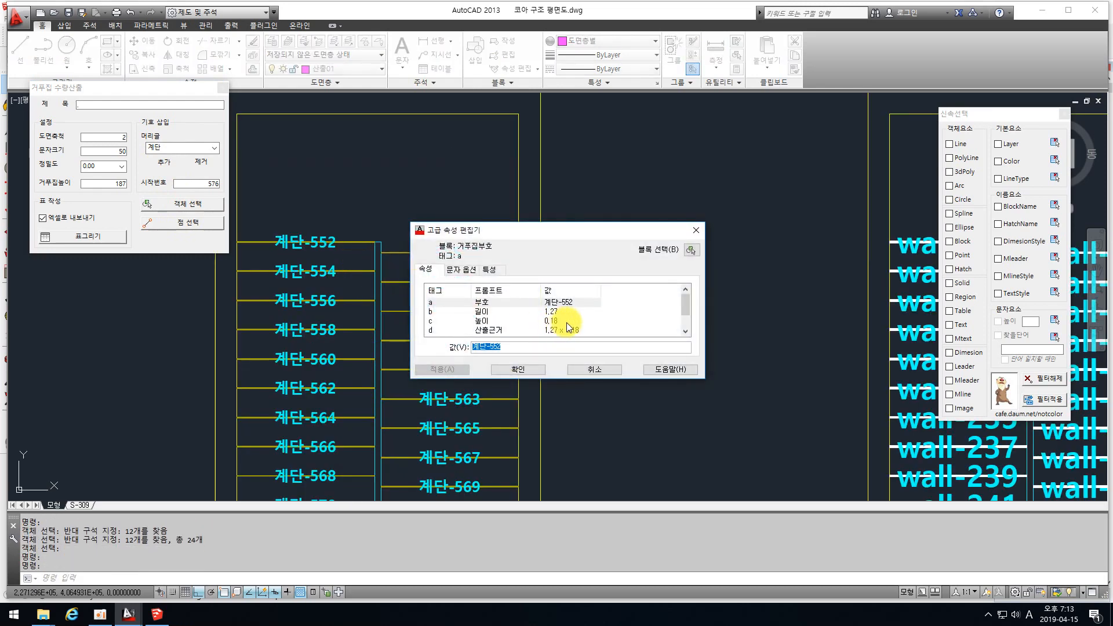
pyautogui.press('Return')
# Draw a quantity table of all 계단 labels below the stair plan with Excel export on, and switch the export off
pyautogui.scroll(-3, 372, 174)
pyautogui.click(291, 160)
pyautogui.click(494, 389)
pyautogui.rightClick(337, 426)
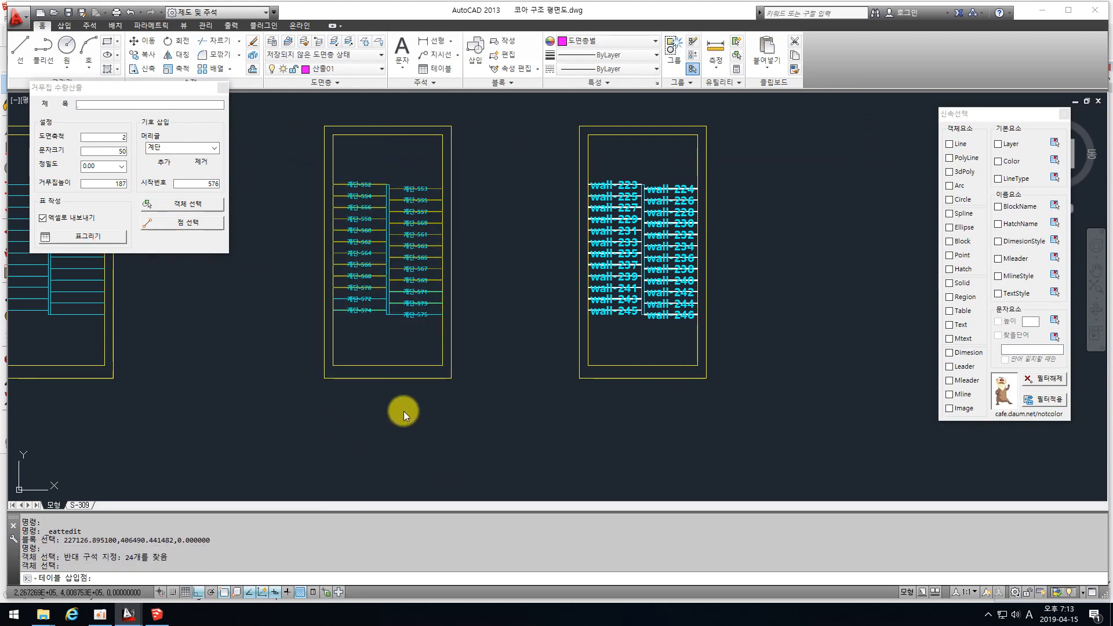
pyautogui.click(43, 217)
pyautogui.moveTo(397, 316)
pyautogui.mouseDown(button='middle')
pyautogui.moveTo(389, 242)
pyautogui.moveTo(462, 241)
pyautogui.moveTo(514, 179)
pyautogui.moveTo(597, 303)
pyautogui.mouseUp(button='middle')
pyautogui.moveTo(493, 129); pyautogui.dragTo(544, 374, button='middle')
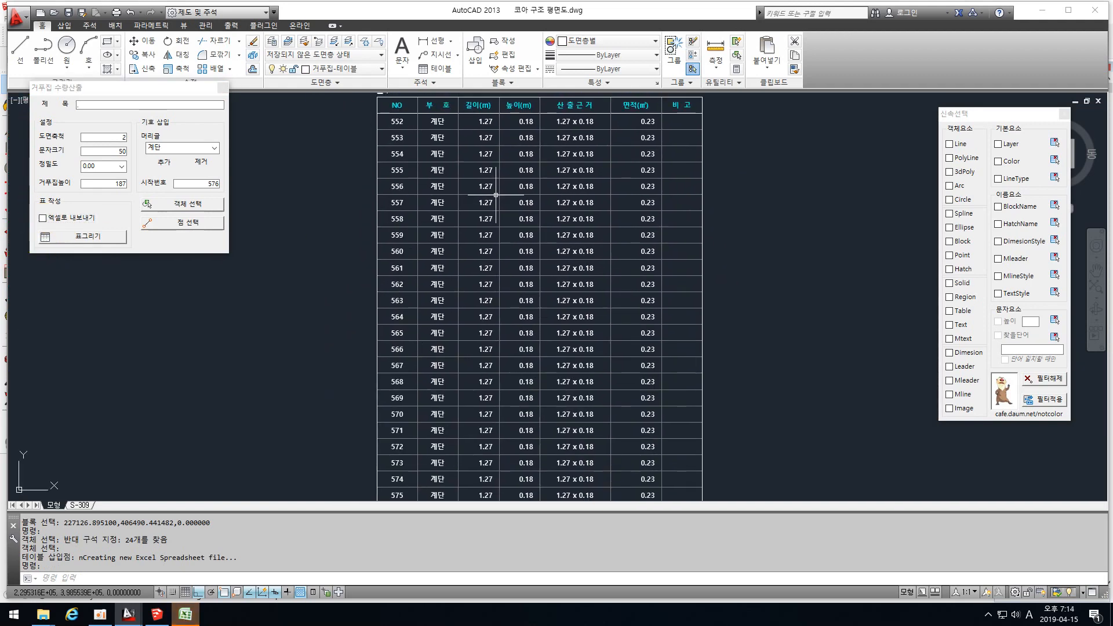
pyautogui.moveTo(487, 193); pyautogui.dragTo(500, 458, button='middle')
pyautogui.moveTo(474, 174); pyautogui.dragTo(498, 257, button='middle')
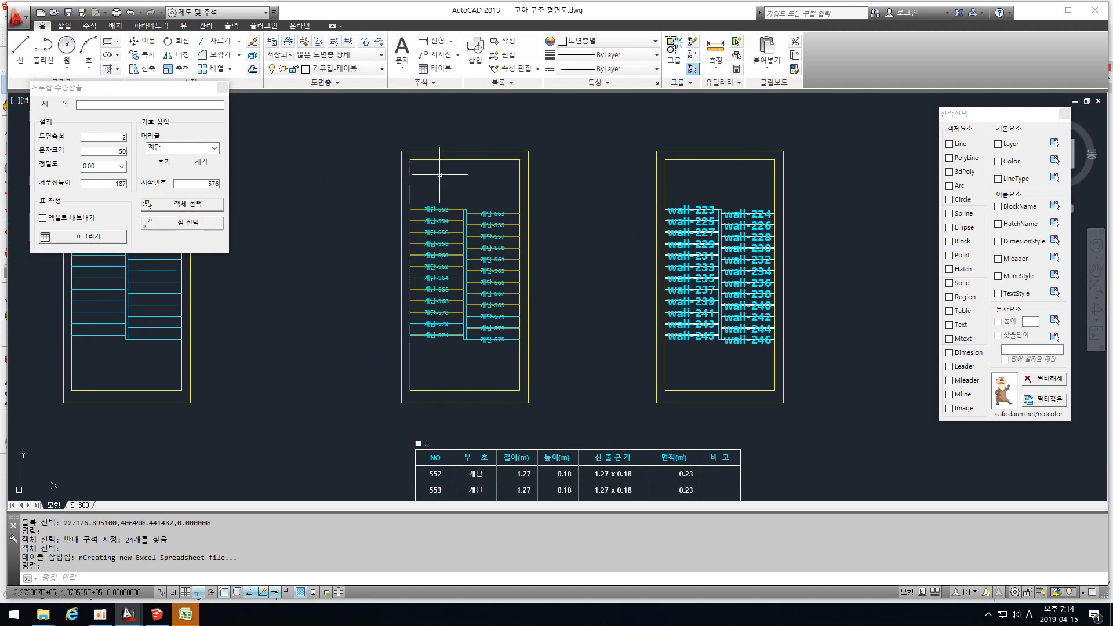
# Set the prefix to slab and label the upper and lower landings of the 계단 plan by picking a point inside each
pyautogui.scroll(2, 441, 170)
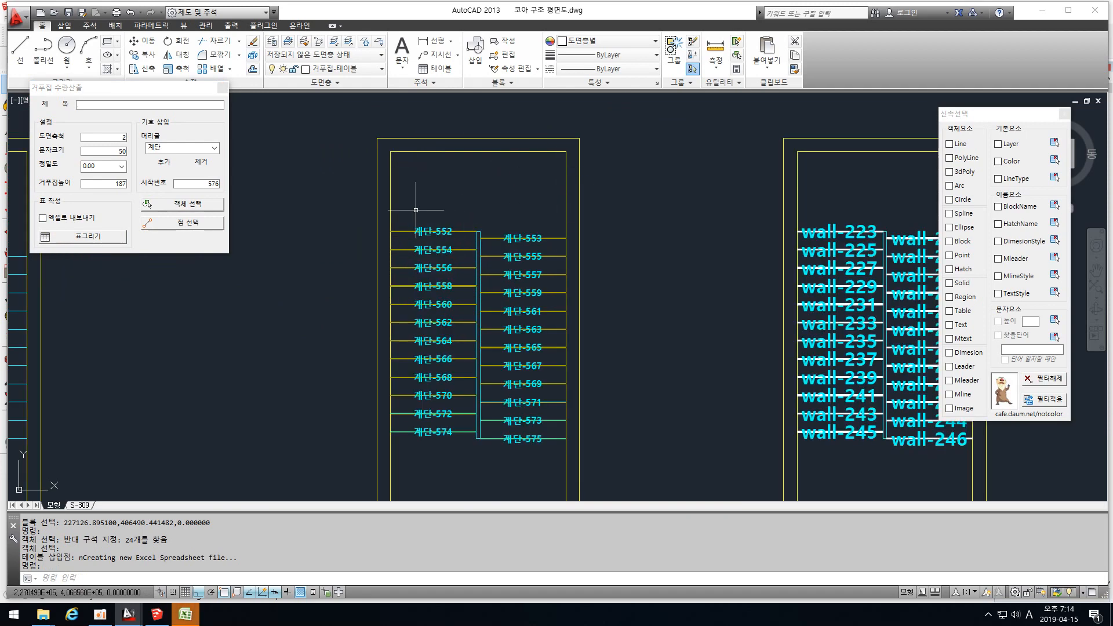
pyautogui.moveTo(494, 149); pyautogui.dragTo(482, 92, button='middle')
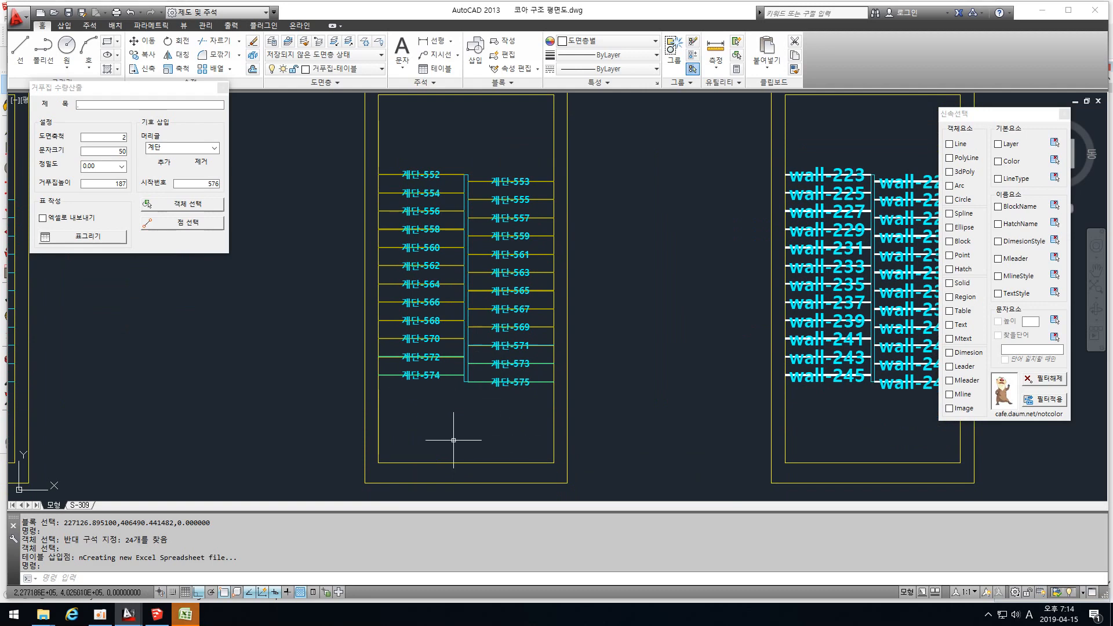
pyautogui.scroll(-2, 424, 427)
pyautogui.scroll(1, 437, 338)
pyautogui.moveTo(442, 334); pyautogui.dragTo(455, 283, button='middle')
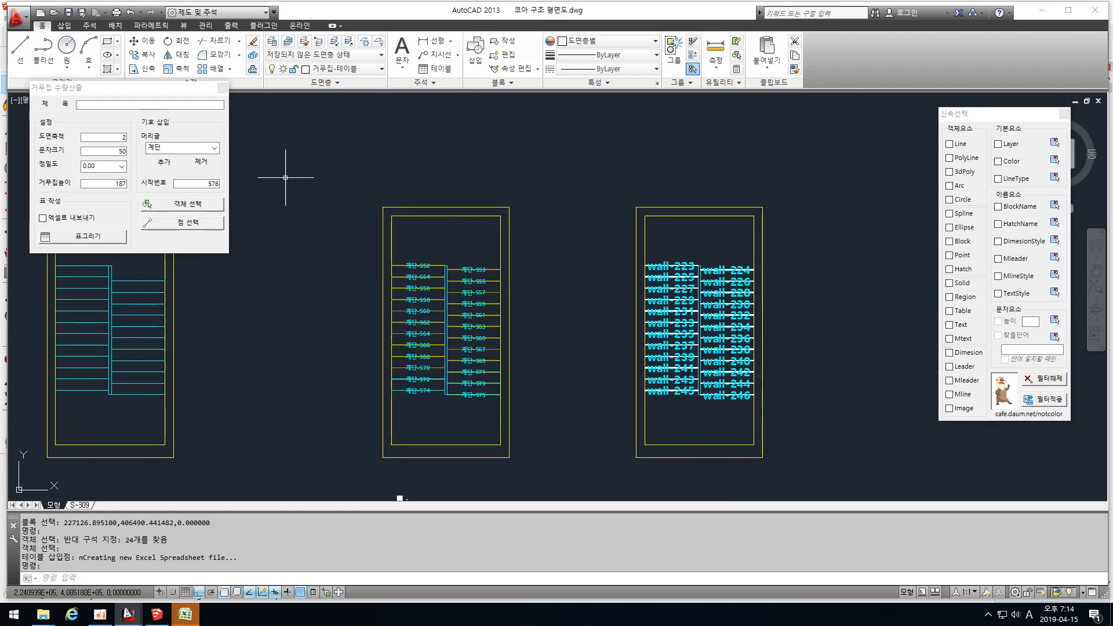
pyautogui.click(214, 148)
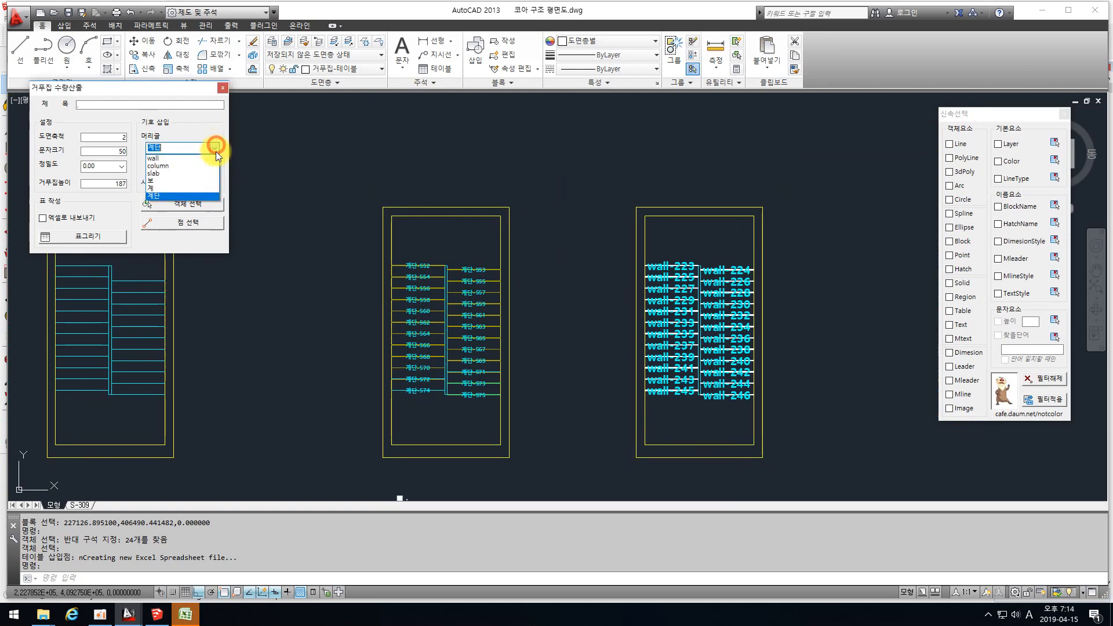
pyautogui.click(172, 174)
pyautogui.click(198, 225)
pyautogui.moveTo(431, 227); pyautogui.dragTo(443, 199, button='middle')
pyautogui.press('F3')
pyautogui.click(458, 209)
pyautogui.click(457, 398)
pyautogui.press('Escape')
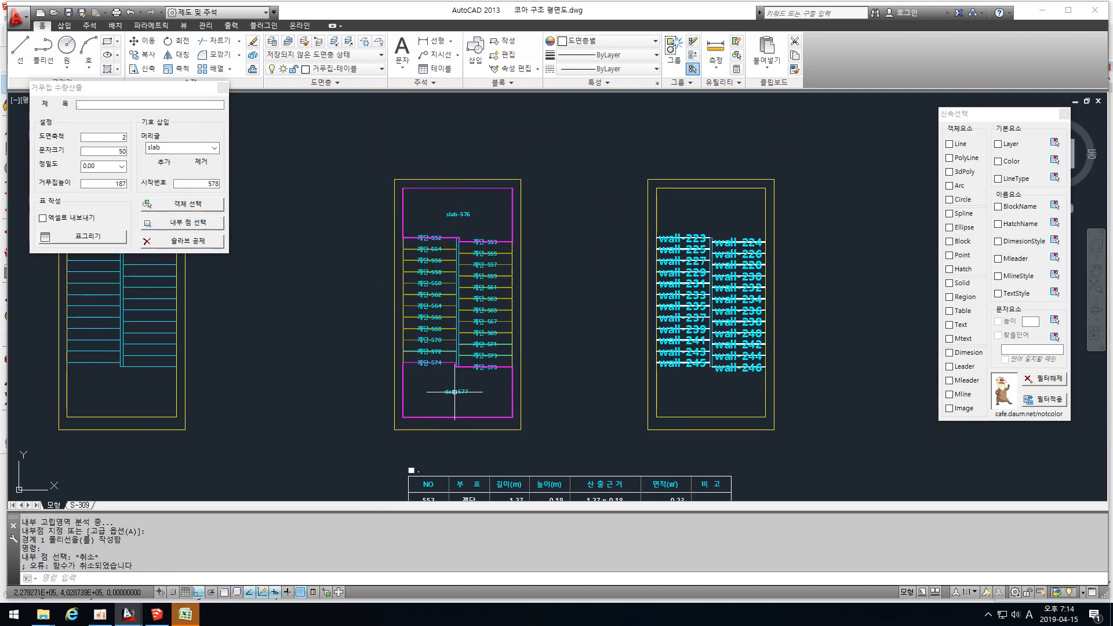
# Switch to SketchUp and select the top faces of the middle, lower and upper landings in turn
pyautogui.click(157, 616)
pyautogui.scroll(-2, 361, 406)
pyautogui.click(311, 389)
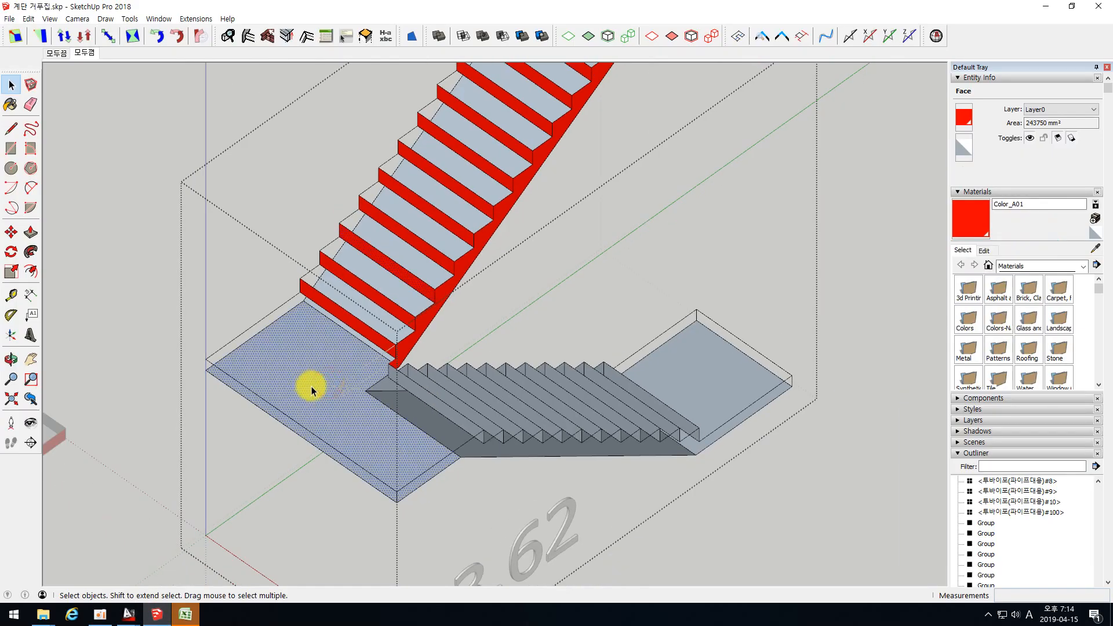
pyautogui.click(721, 381)
pyautogui.scroll(-3, 547, 456)
pyautogui.click(603, 134)
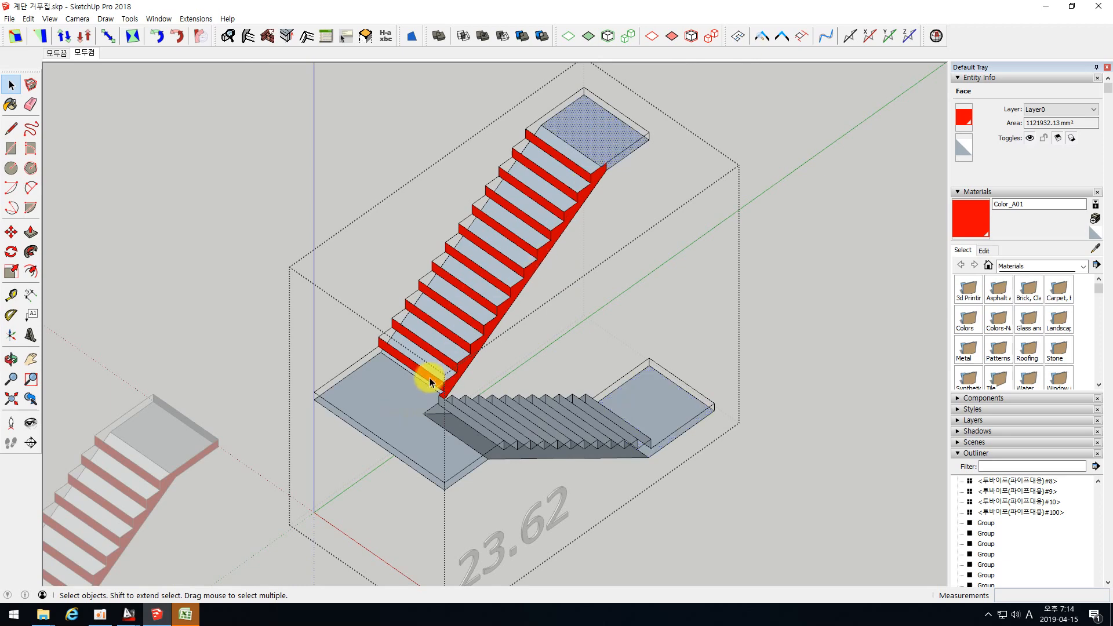
# Select the side faces of both flights and the lower flight's underside to check each face's area
pyautogui.click(466, 365)
pyautogui.moveTo(484, 360); pyautogui.dragTo(467, 392, button='middle')
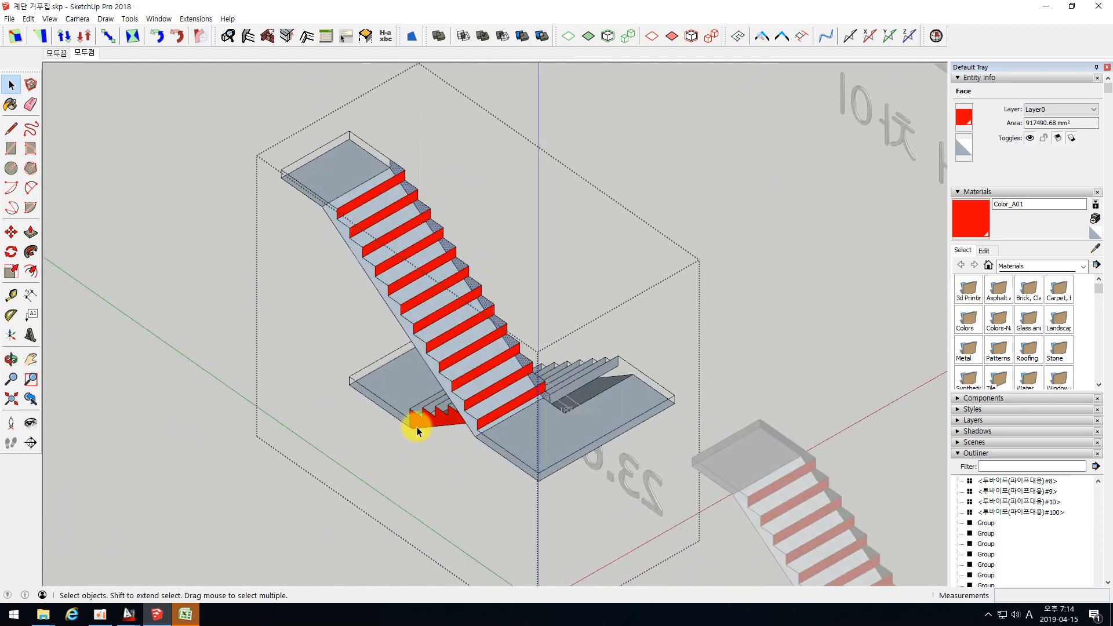
pyautogui.moveTo(453, 442); pyautogui.dragTo(808, 124, button='middle')
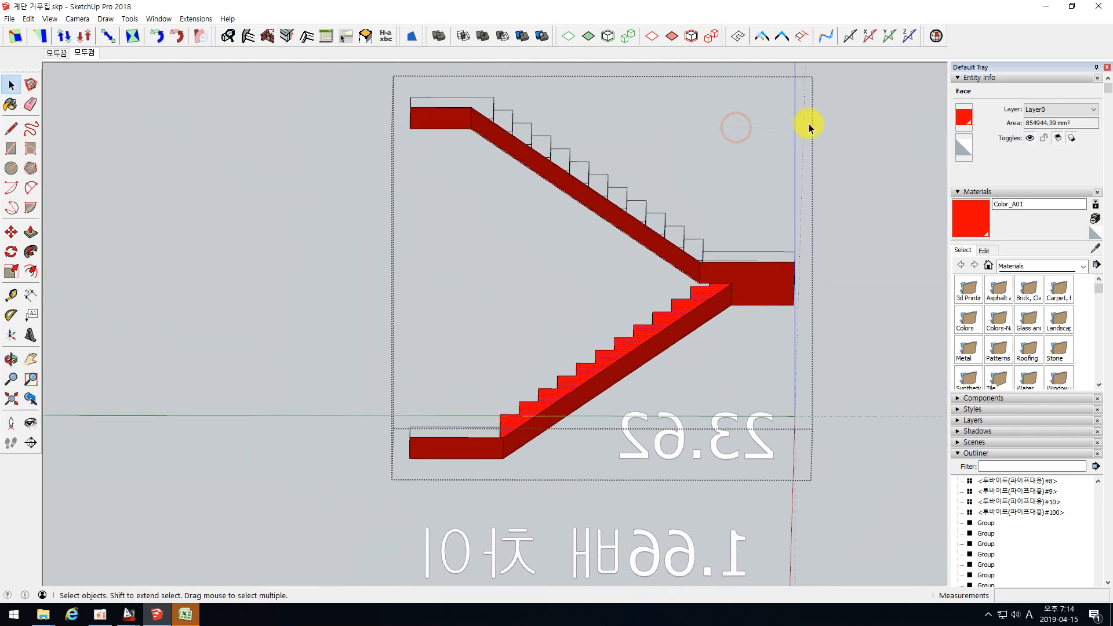
pyautogui.moveTo(599, 259); pyautogui.dragTo(716, 177, button='middle')
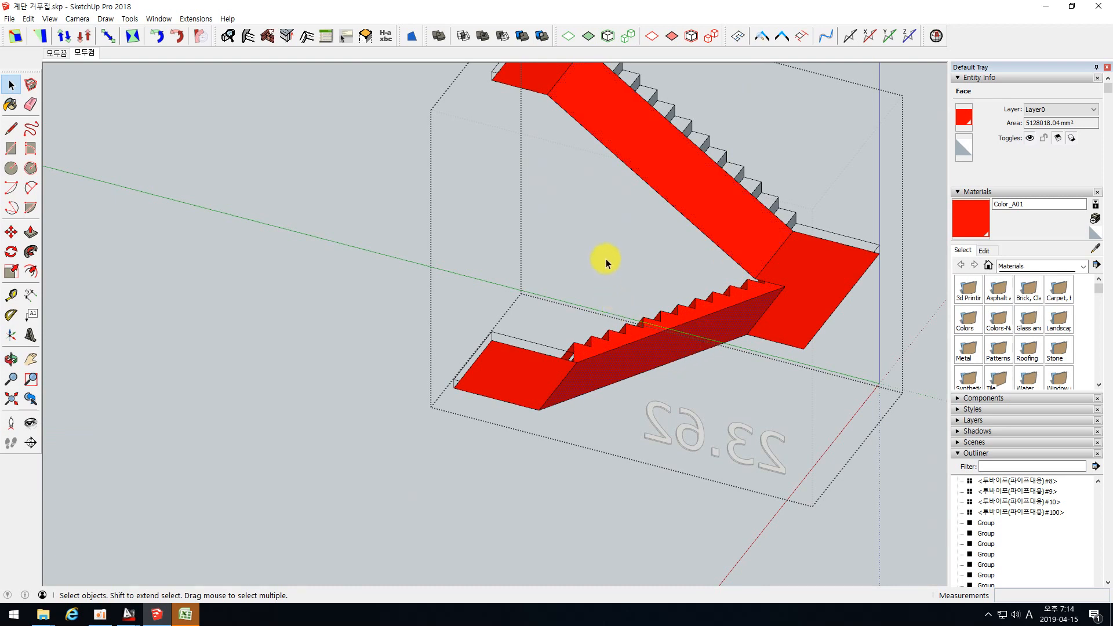
pyautogui.moveTo(606, 259); pyautogui.dragTo(600, 314, button='middle')
pyautogui.click(666, 218)
pyautogui.moveTo(667, 219); pyautogui.dragTo(734, 304, button='middle')
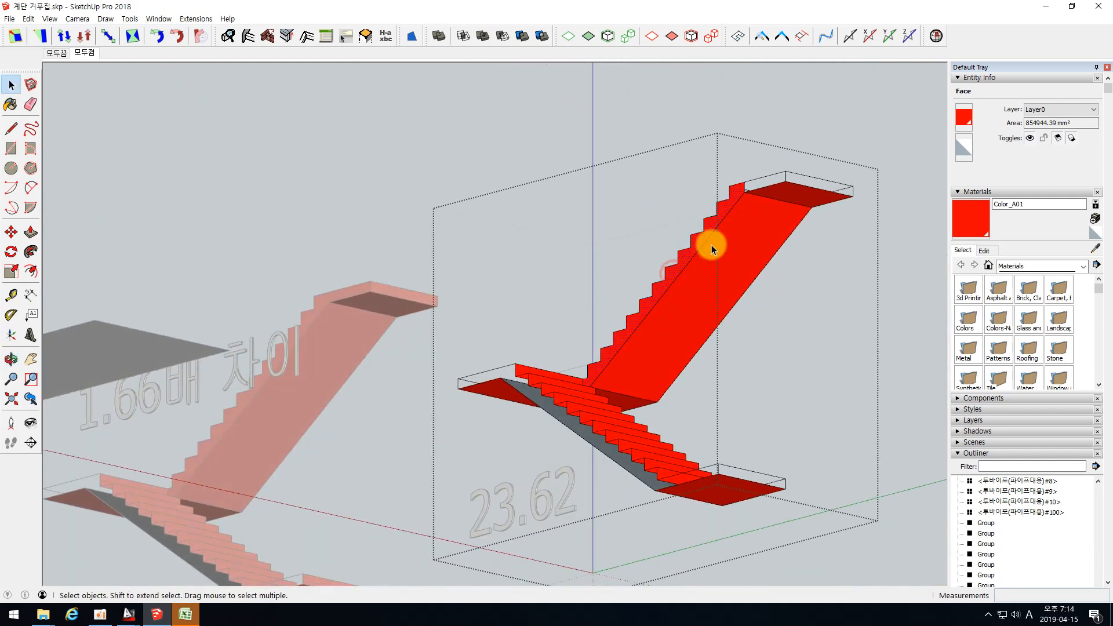
# Switch to the AutoCAD drawing S-321 계단실 구조 단면 상세도.dwg and examine the stair section labelled slab-247 and slab-248
pyautogui.moveTo(131, 611)
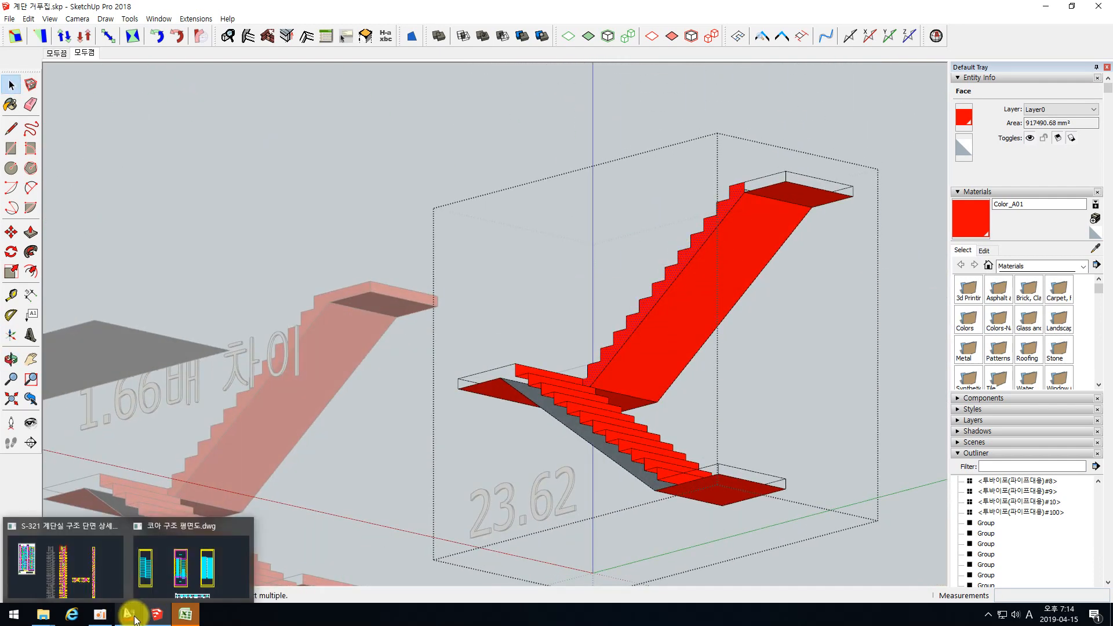
pyautogui.click(106, 598)
pyautogui.scroll(4, 667, 400)
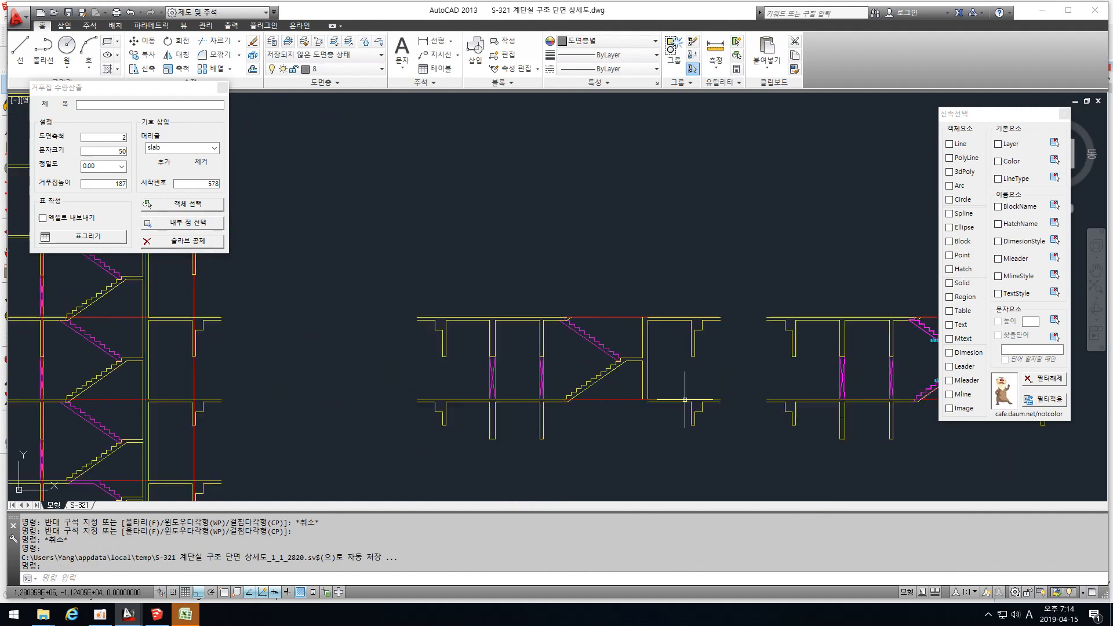
pyautogui.scroll(2, 500, 387)
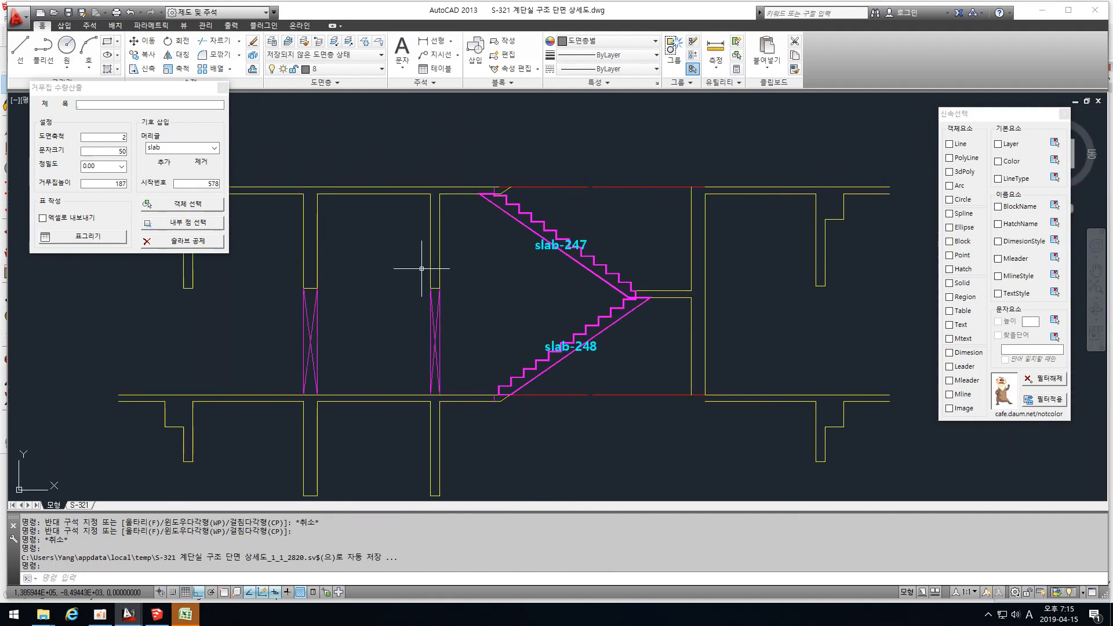
pyautogui.scroll(2, 539, 265)
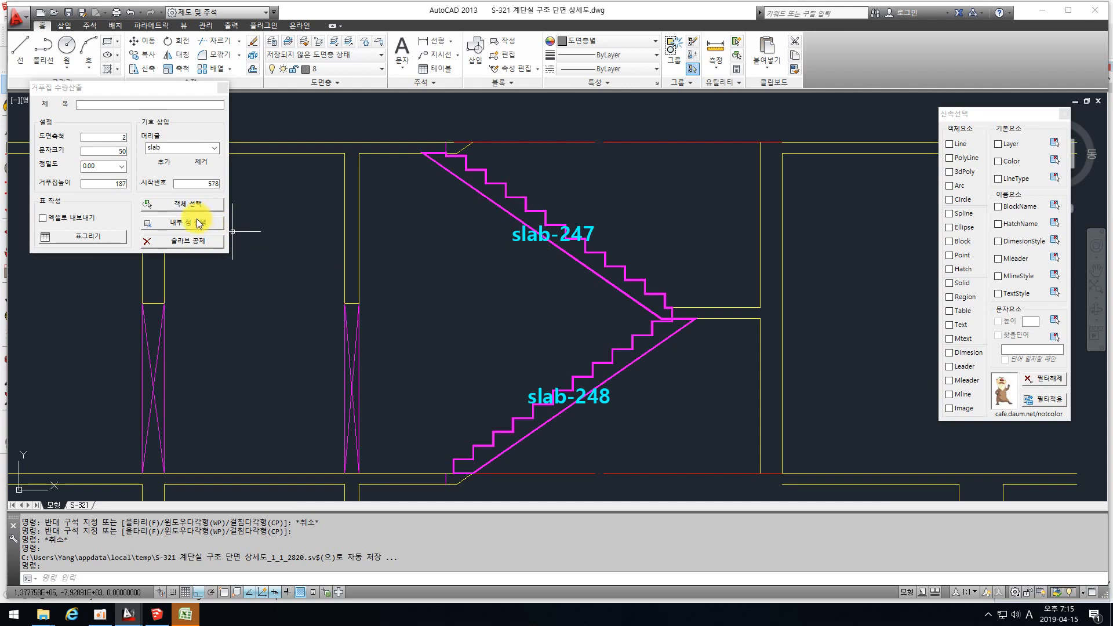
# Erase the slab outlines of both flights in the stair section along with their slab-247 and slab-248 labels
pyautogui.click(495, 183)
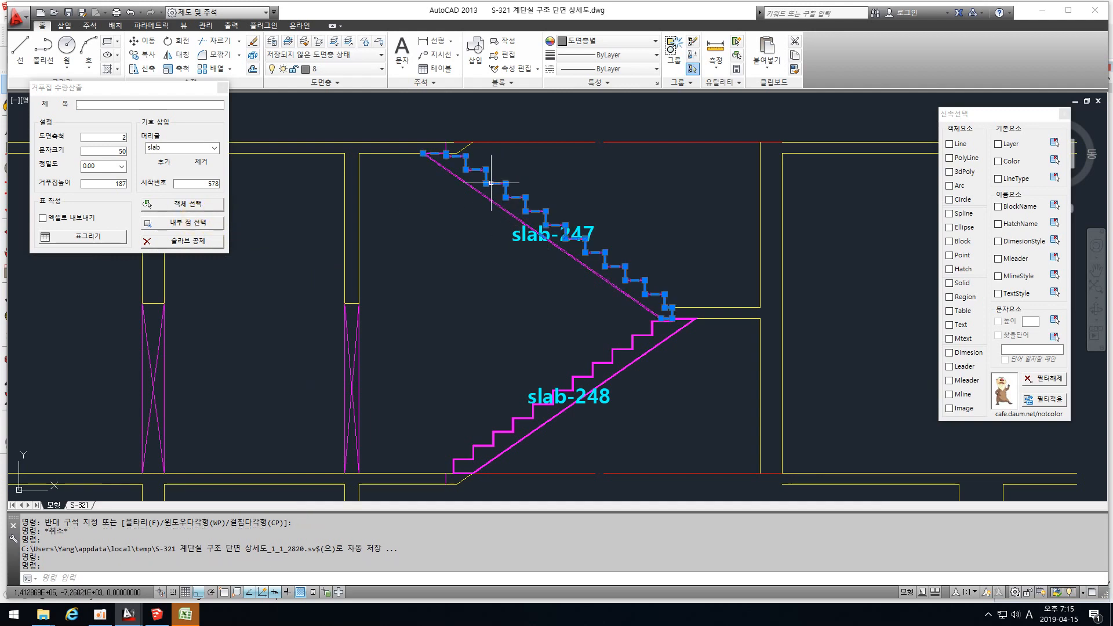
pyautogui.write('e')
pyautogui.press('Return')
pyautogui.click(605, 364)
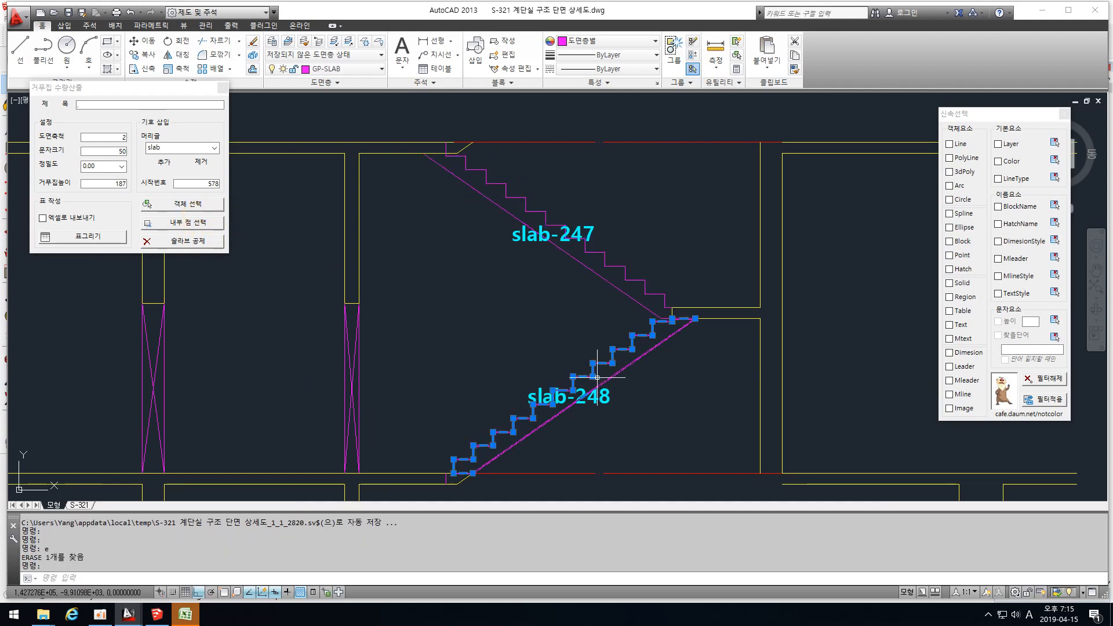
pyautogui.write('e')
pyautogui.press('Return')
pyautogui.click(568, 396)
pyautogui.press('Delete')
pyautogui.click(545, 233)
pyautogui.press('Delete')
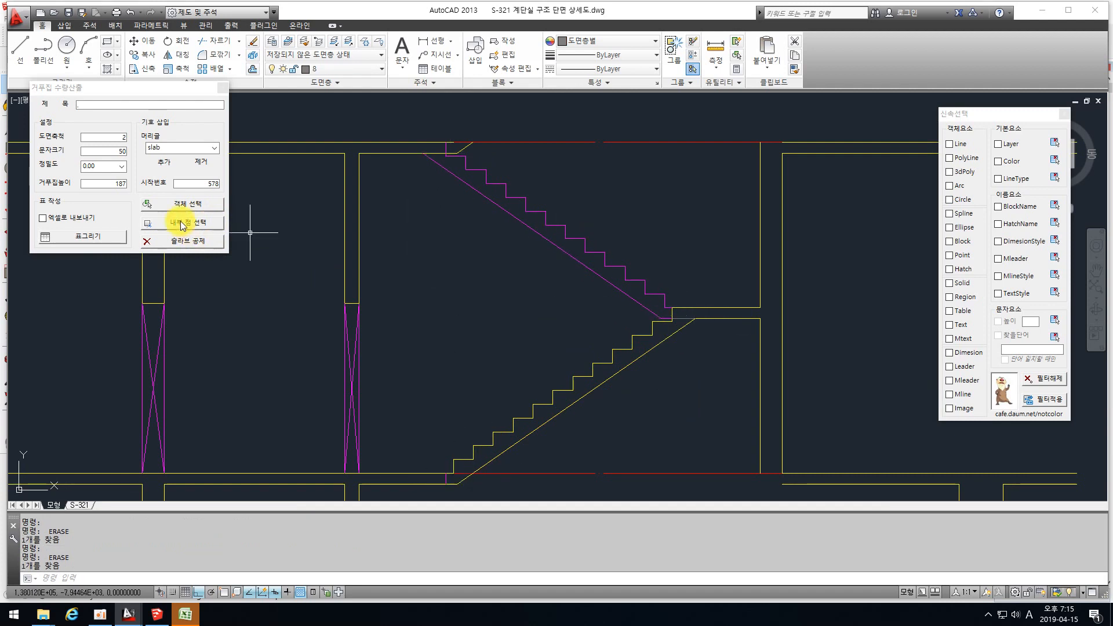
# Undo the erasing of the slab labels and flight outlines in the stair section
pyautogui.hotkey('ctrl', 'z')
pyautogui.hotkey('ctrl', 'z')
pyautogui.hotkey('ctrl', 'z')
pyautogui.hotkey('ctrl', 'z')
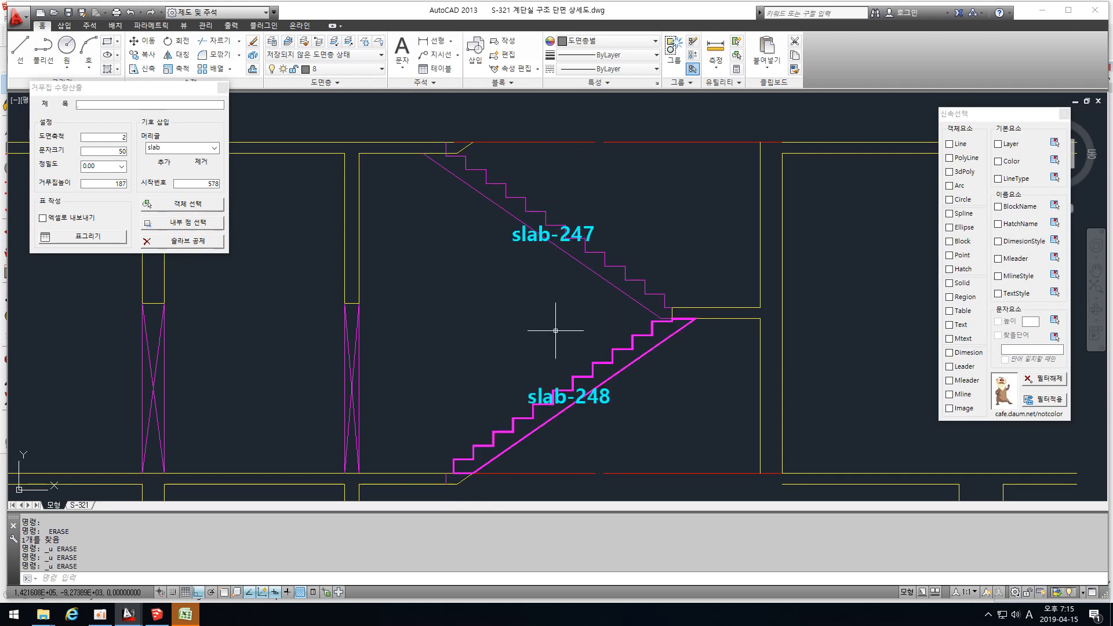
# Switch back to SketchUp and select the upper flight's sloped underside to check its area
pyautogui.click(156, 614)
pyautogui.moveTo(667, 406)
pyautogui.mouseDown(button='middle')
pyautogui.moveTo(529, 415)
pyautogui.moveTo(712, 302)
pyautogui.mouseUp(button='middle')
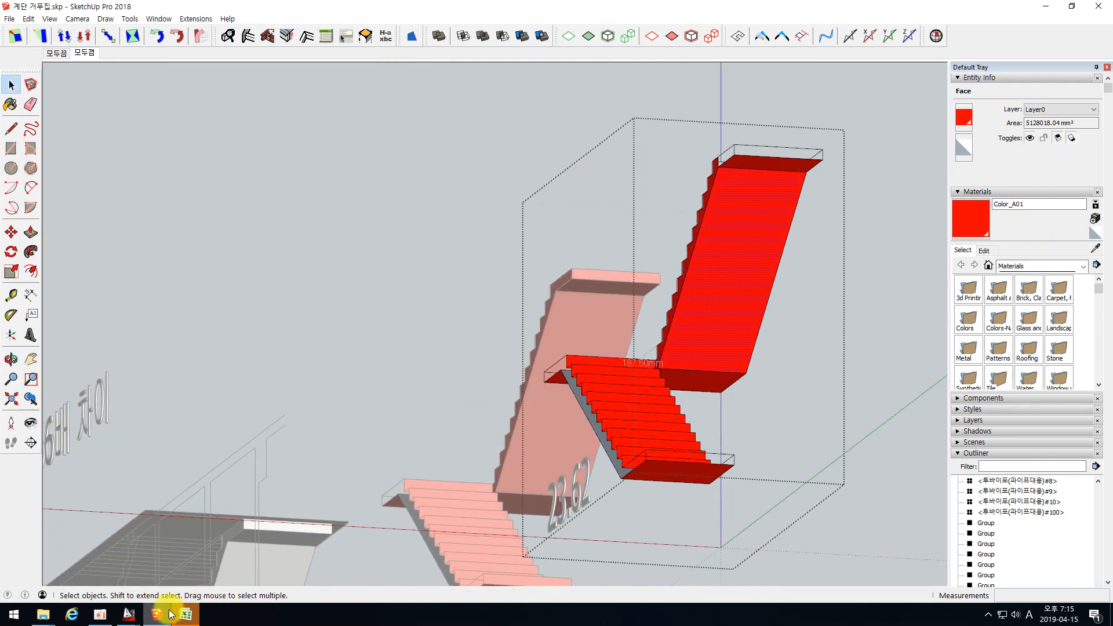
# Select the upper flight's sloped underside and examine the stair's two flights from another angle
pyautogui.click(762, 284)
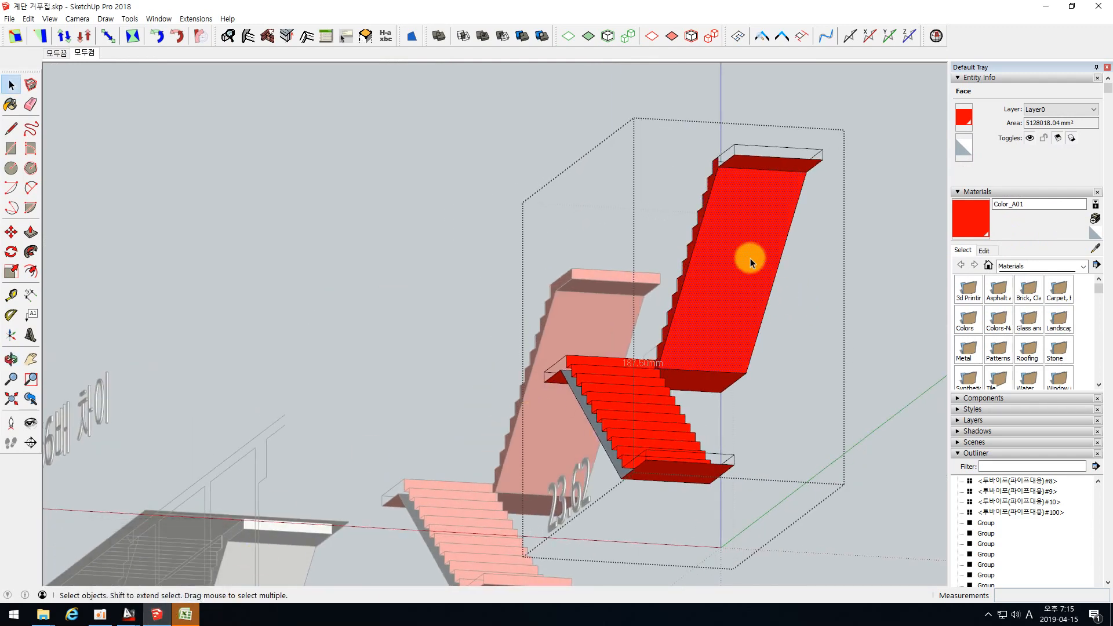
pyautogui.scroll(-6, 747, 259)
pyautogui.scroll(4, 691, 331)
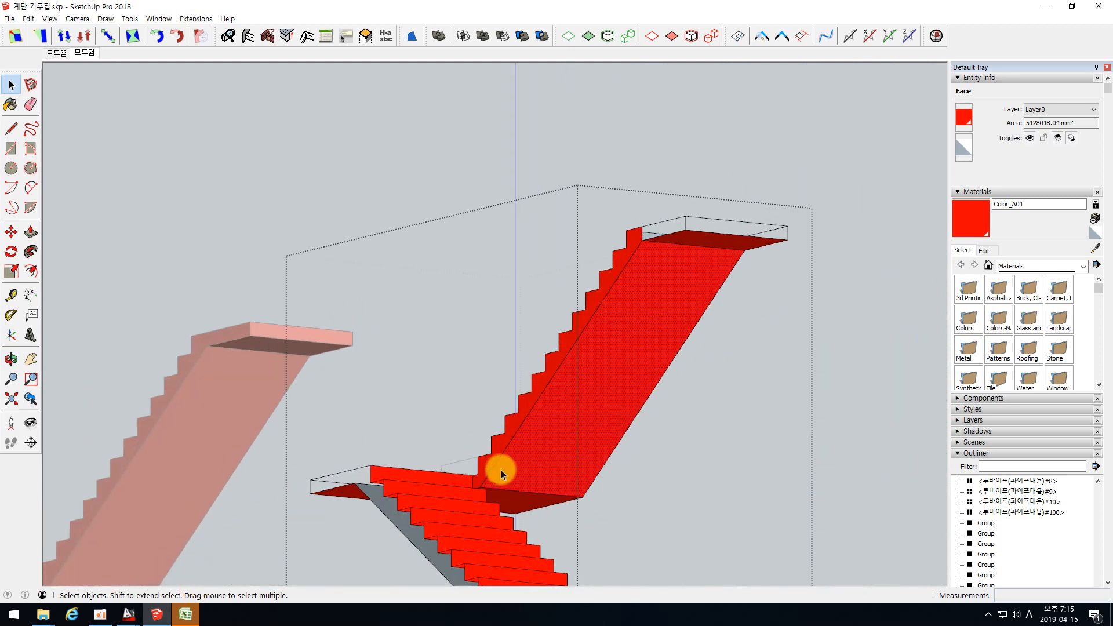
pyautogui.scroll(1, 510, 464)
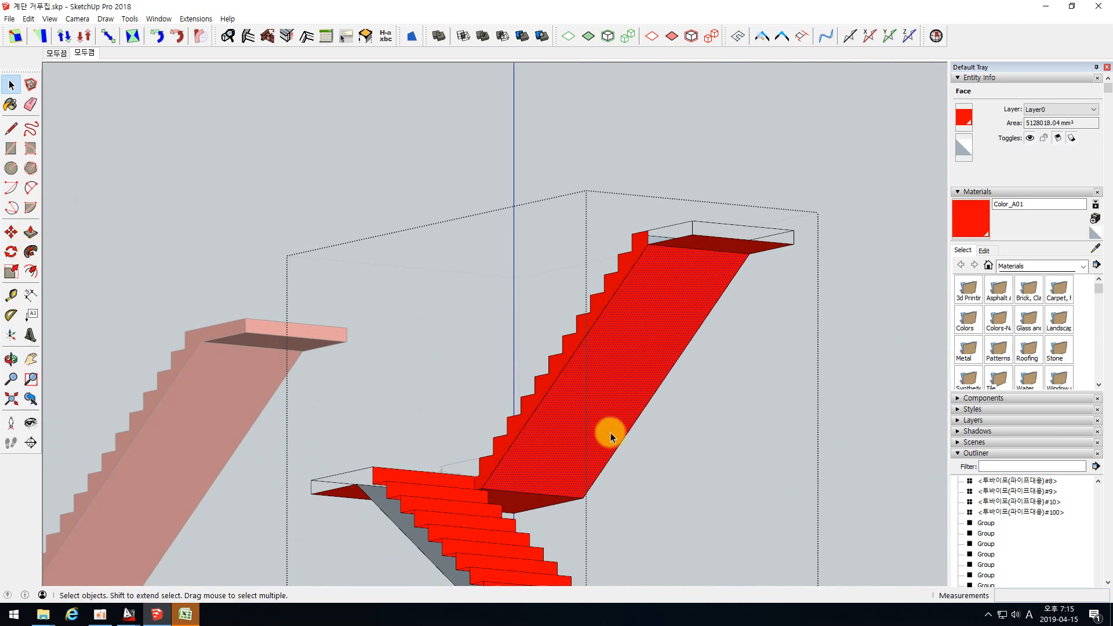
# Switch to the AutoCAD plan 코아 구조 평면도.dwg and measure the right flight's horizontal length between its two landings
pyautogui.moveTo(128, 612)
pyautogui.click(139, 592)
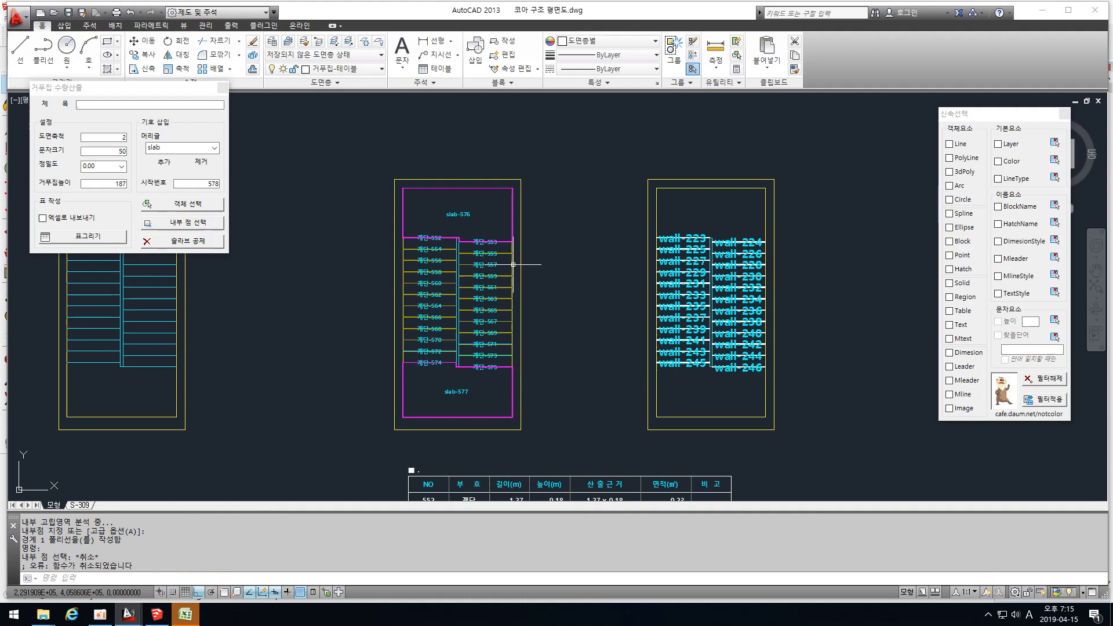
pyautogui.scroll(3, 565, 247)
pyautogui.write('di')
pyautogui.press('Return')
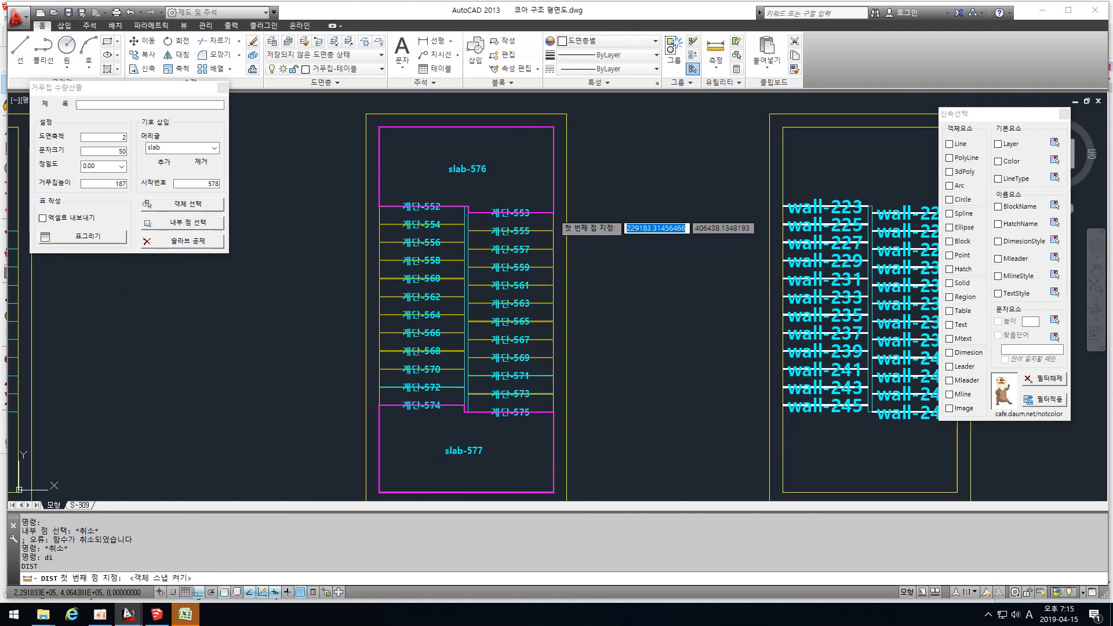
pyautogui.click(553, 213)
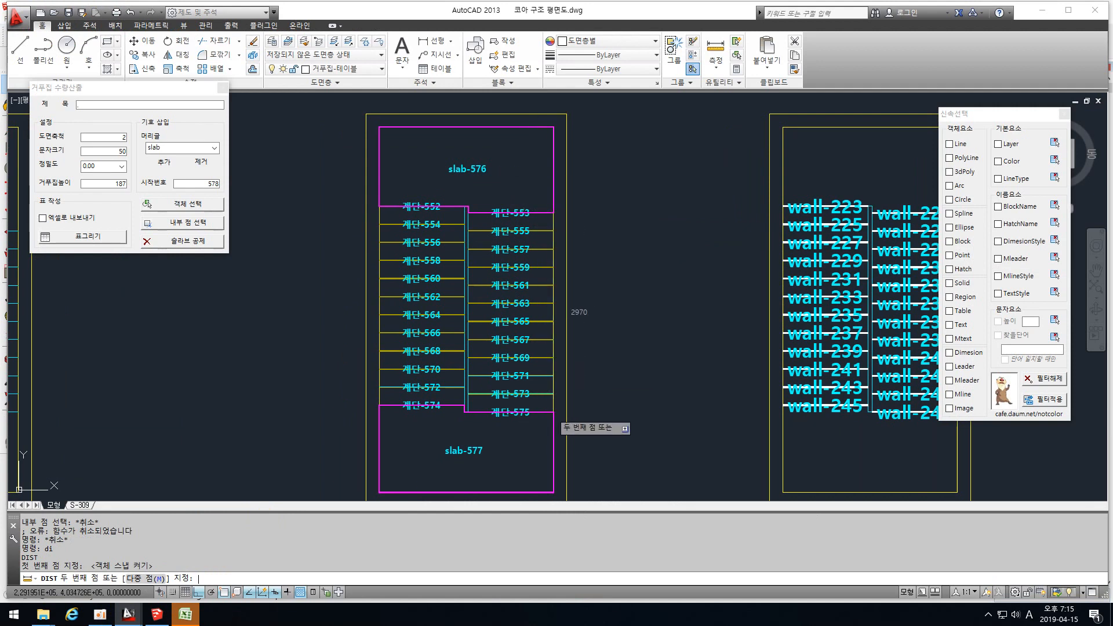
pyautogui.press('Escape')
# Switch to the section drawing S-321 계단실 구조 단면 상세도.dwg and measure the lower flight's sloped underside from end to end
pyautogui.moveTo(154, 621)
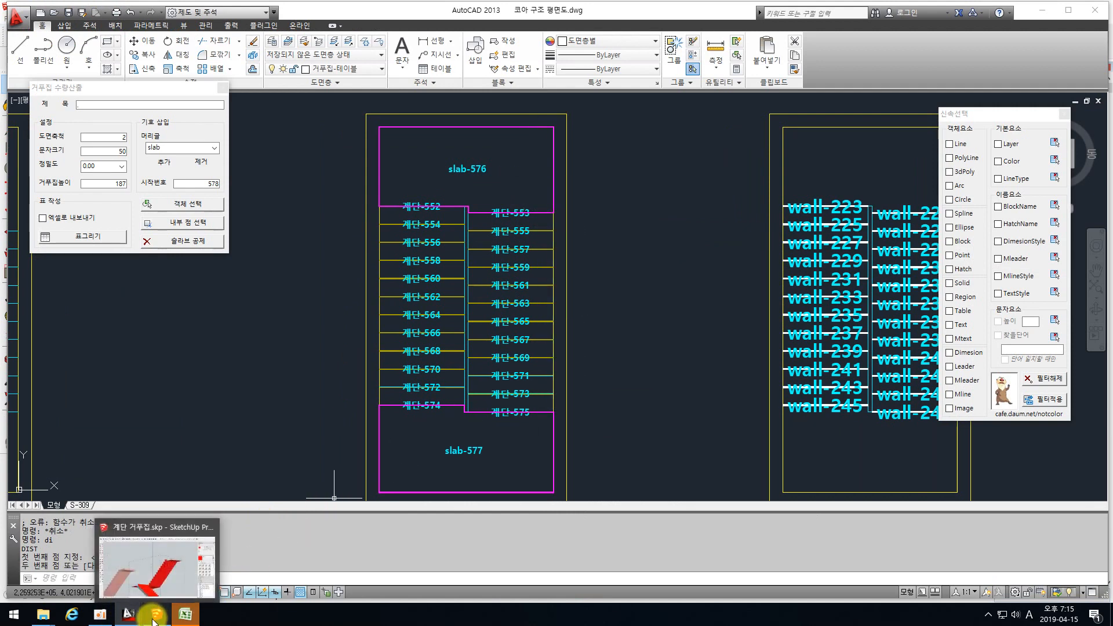
pyautogui.moveTo(358, 309); pyautogui.dragTo(415, 298, button='middle')
pyautogui.hotkey('ctrl', 'Tab')
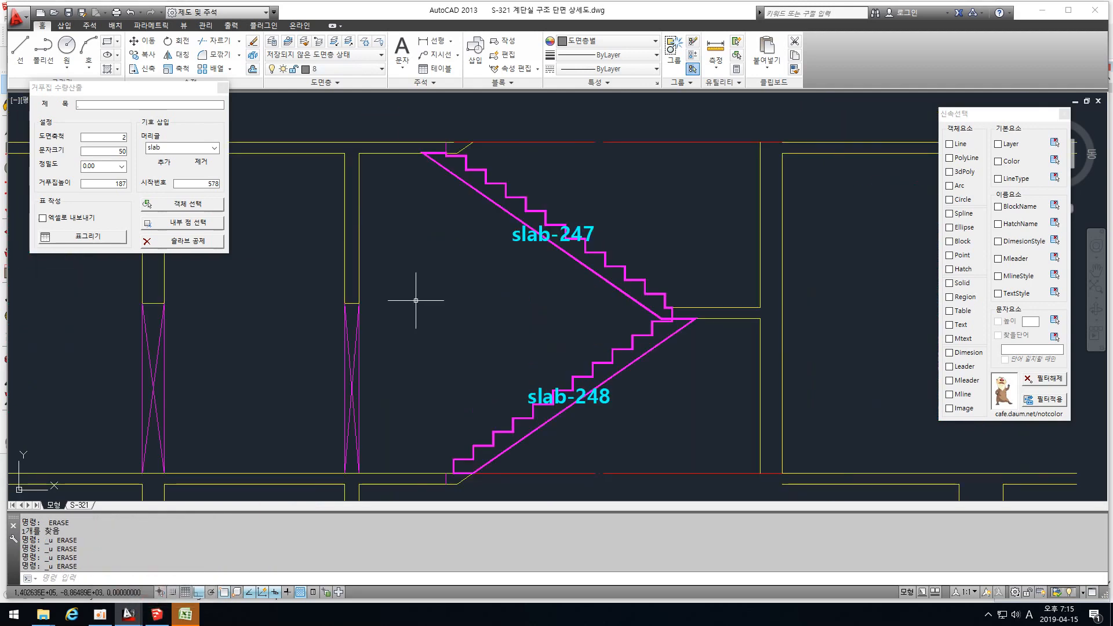
pyautogui.moveTo(529, 360)
pyautogui.mouseDown(button='middle')
pyautogui.moveTo(526, 298)
pyautogui.moveTo(498, 355)
pyautogui.mouseUp(button='middle')
pyautogui.scroll(2, 500, 368)
pyautogui.press('Escape')
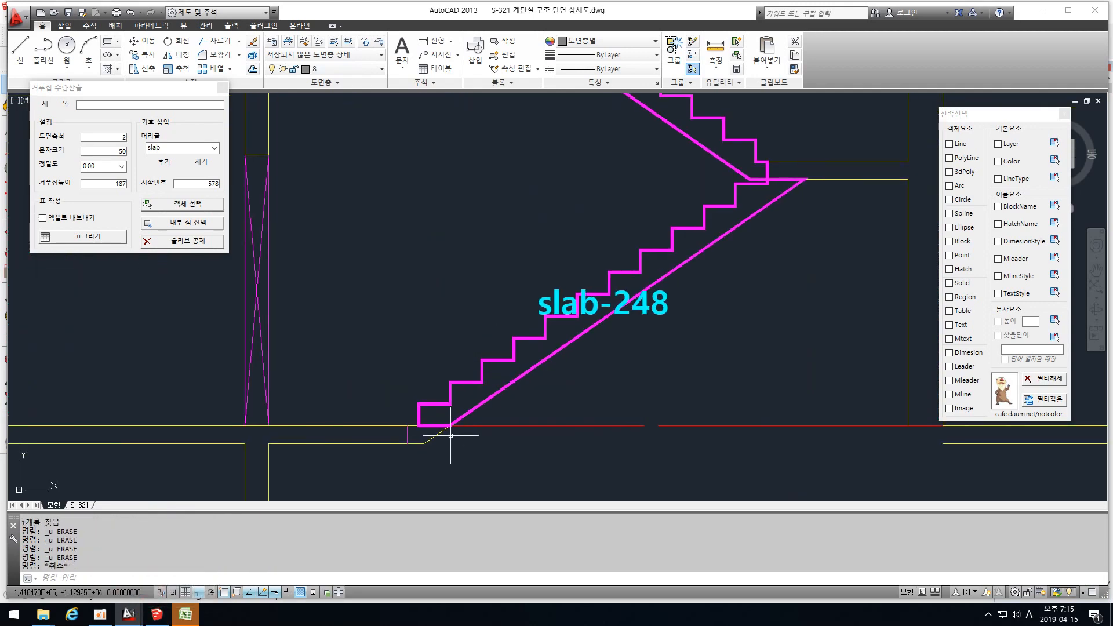
pyautogui.write('di')
pyautogui.press('Return')
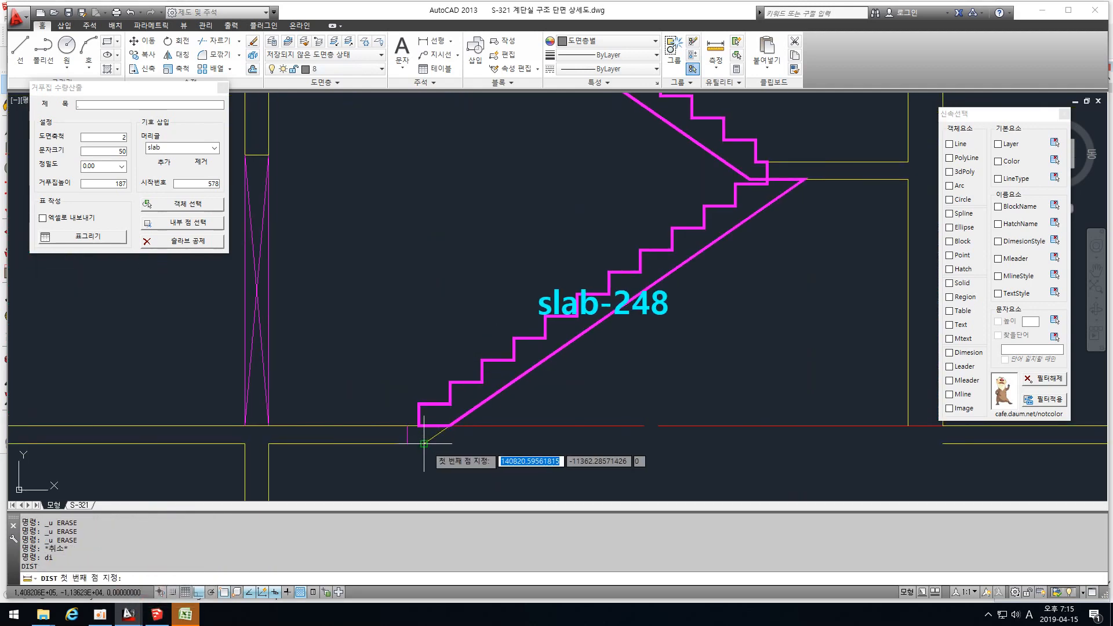
pyautogui.click(424, 444)
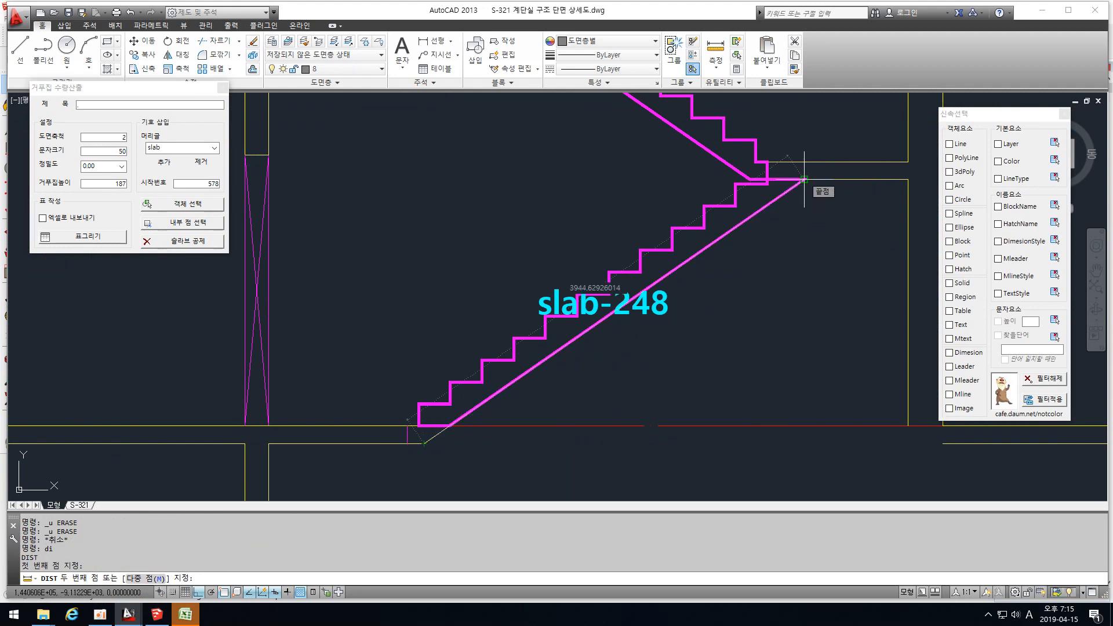
pyautogui.press('Escape')
# Draw a line along the full sloped underside of the lower flight, slab-248
pyautogui.write('l')
pyautogui.press('Return')
pyautogui.click(424, 444)
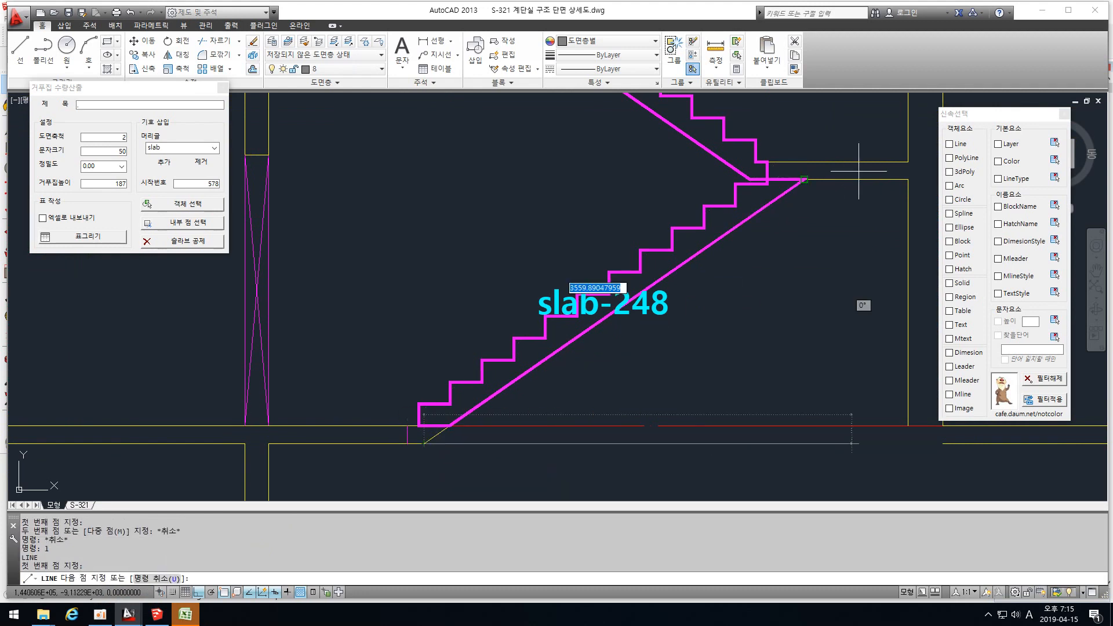
pyautogui.click(801, 188)
pyautogui.press('Escape')
# Move the lower flight's underside line straight down so it sits clear of the slab-248 outline
pyautogui.write('m')
pyautogui.press('Return')
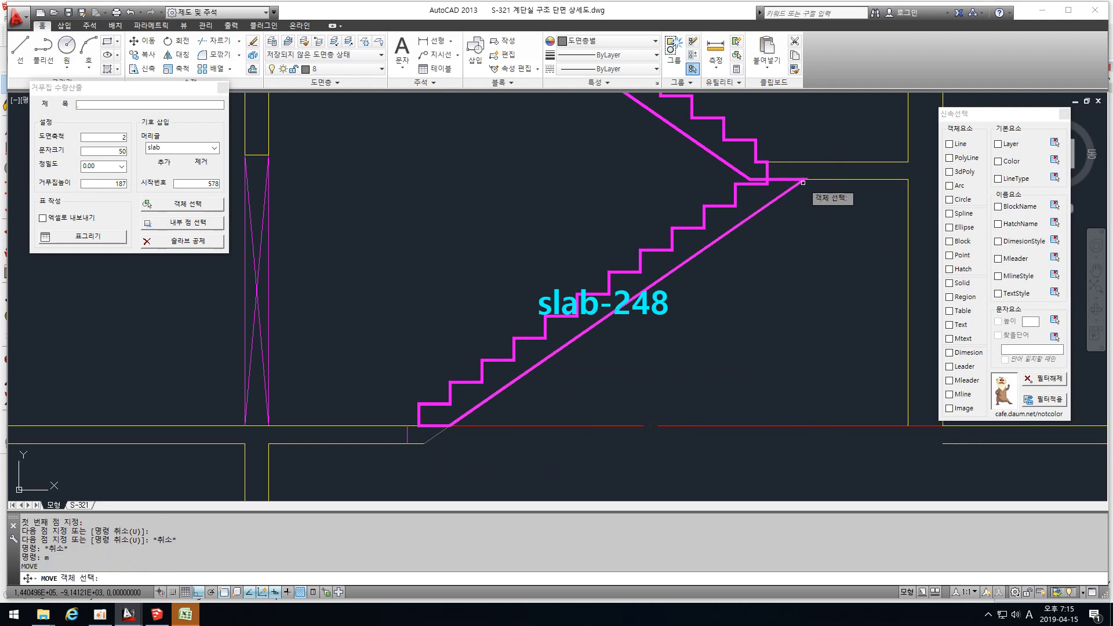
pyautogui.click(800, 182)
pyautogui.press('Return')
pyautogui.click(794, 189)
pyautogui.click(812, 232)
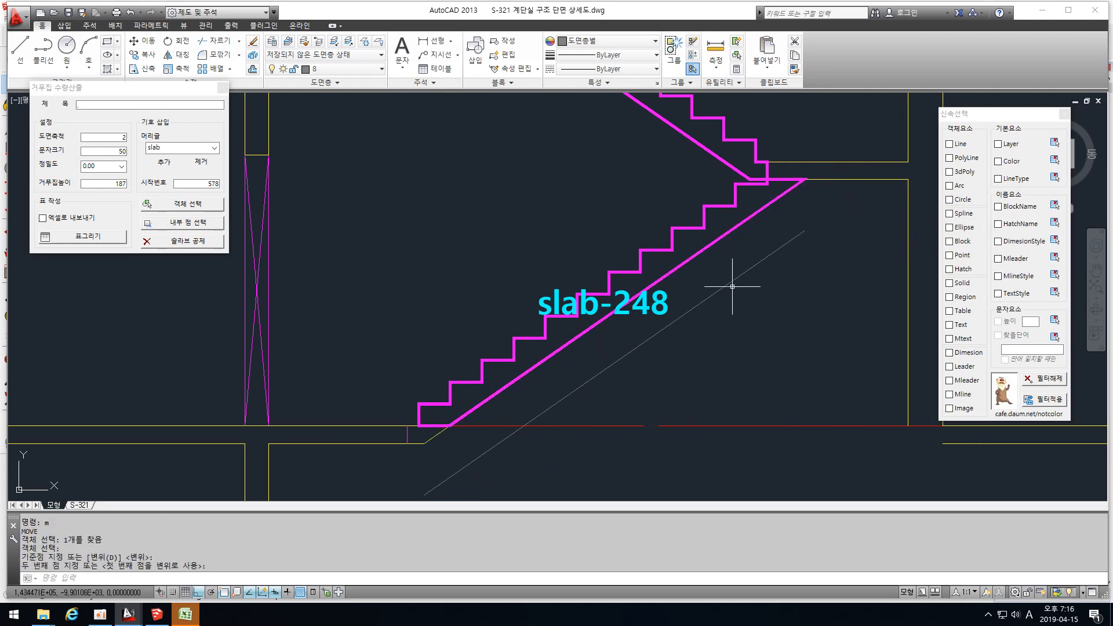
pyautogui.scroll(-2, 732, 290)
pyautogui.press('Escape')
# Draw a line along the upper flight's sloped underside, from the intermediate landing to the upper floor slab
pyautogui.scroll(3, 761, 307)
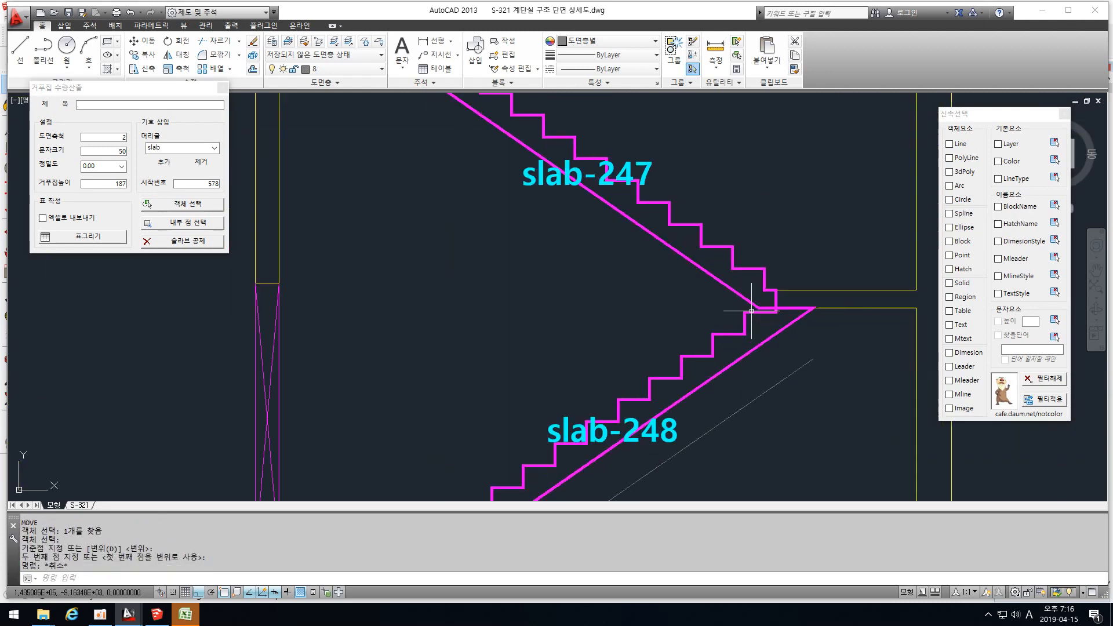
pyautogui.write('l')
pyautogui.press('Return')
pyautogui.click(761, 307)
pyautogui.scroll(-3, 761, 308)
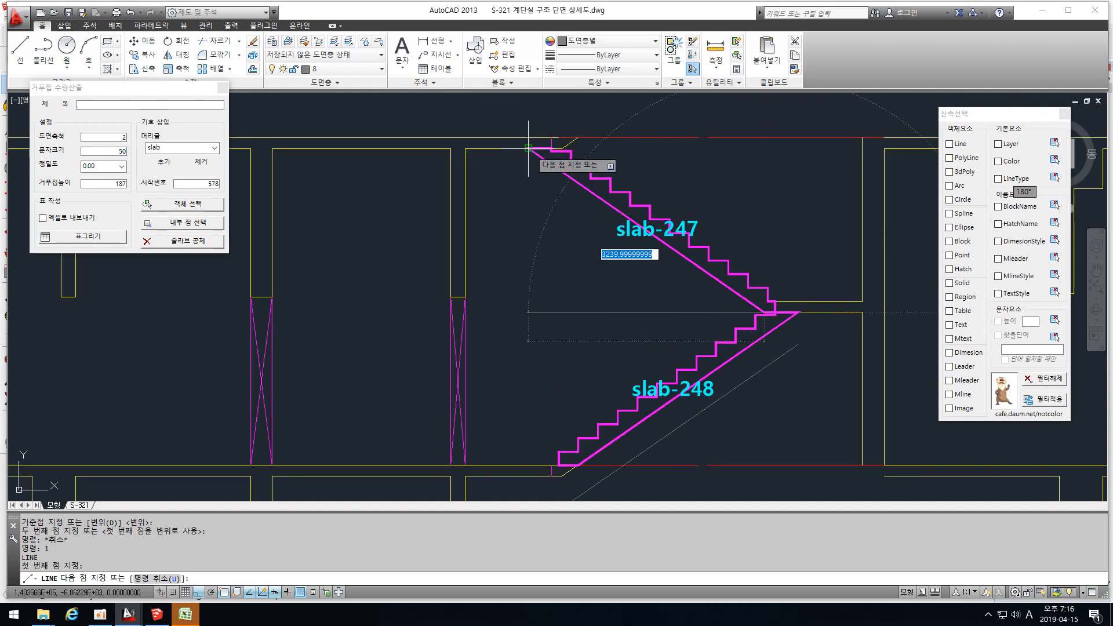
pyautogui.press('Escape')
pyautogui.press('Escape')
# Move the upper flight's underside line horizontally away from the slab-247 outline
pyautogui.write('m')
pyautogui.press('Return')
pyautogui.click(557, 168)
pyautogui.press('Return')
pyautogui.click(540, 194)
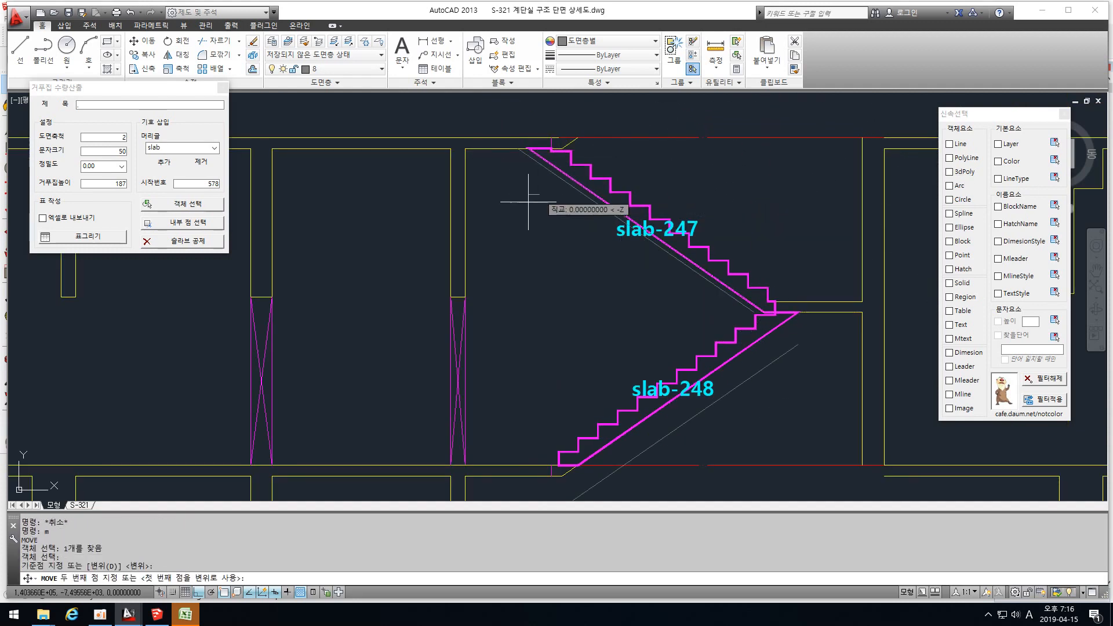
pyautogui.click(493, 233)
pyautogui.press('Escape')
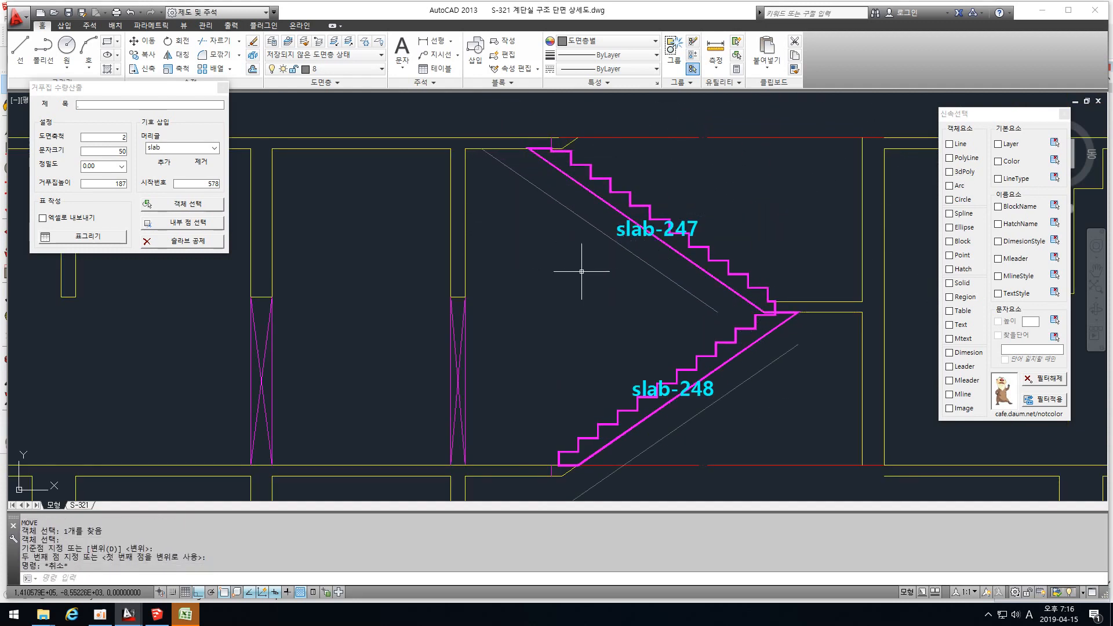
pyautogui.moveTo(607, 252); pyautogui.dragTo(578, 229, button='middle')
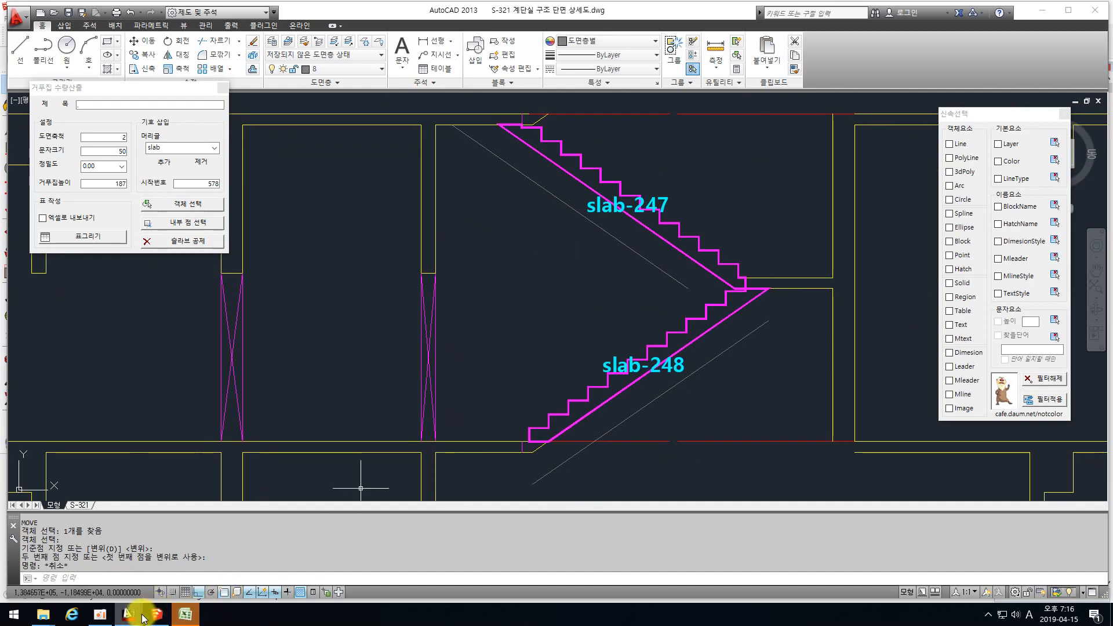
# Switch to the plan 코아 구조 평면도.dwg and measure the left flight's width along the lowest riser, 계단-574
pyautogui.moveTo(134, 619)
pyautogui.click(192, 557)
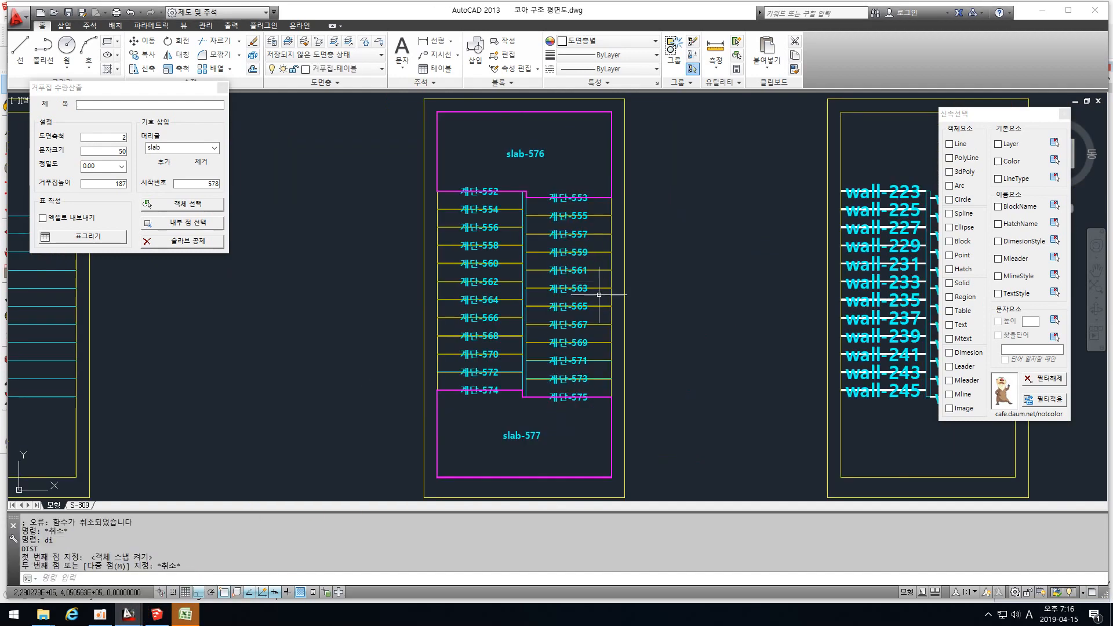
pyautogui.moveTo(549, 384); pyautogui.dragTo(535, 354, button='middle')
pyautogui.write('d')
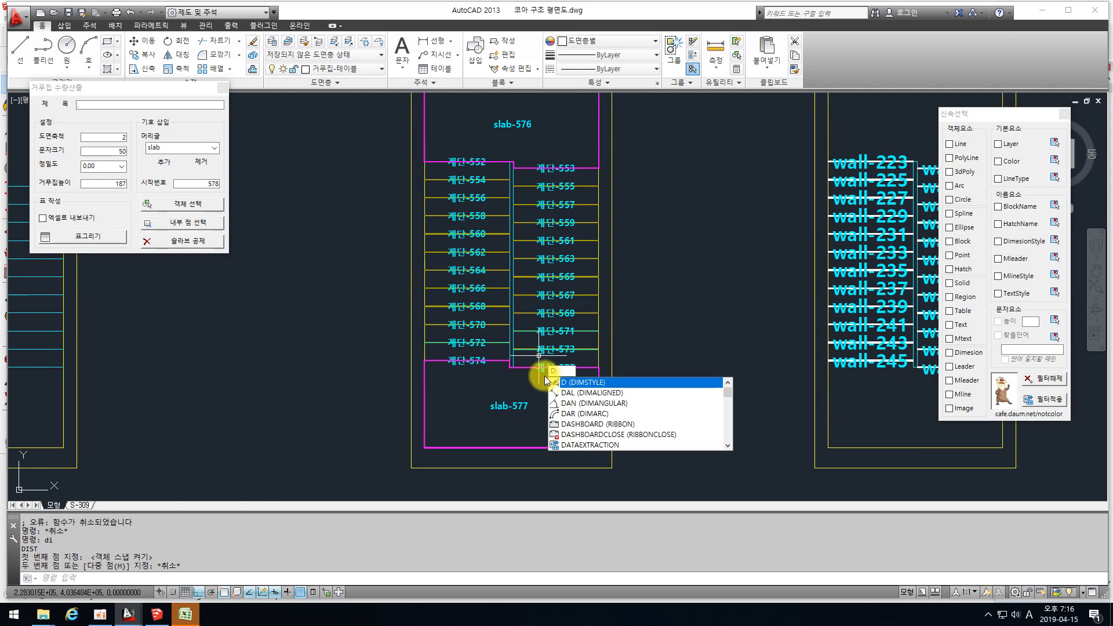
pyautogui.press('Escape')
pyautogui.scroll(4, 538, 374)
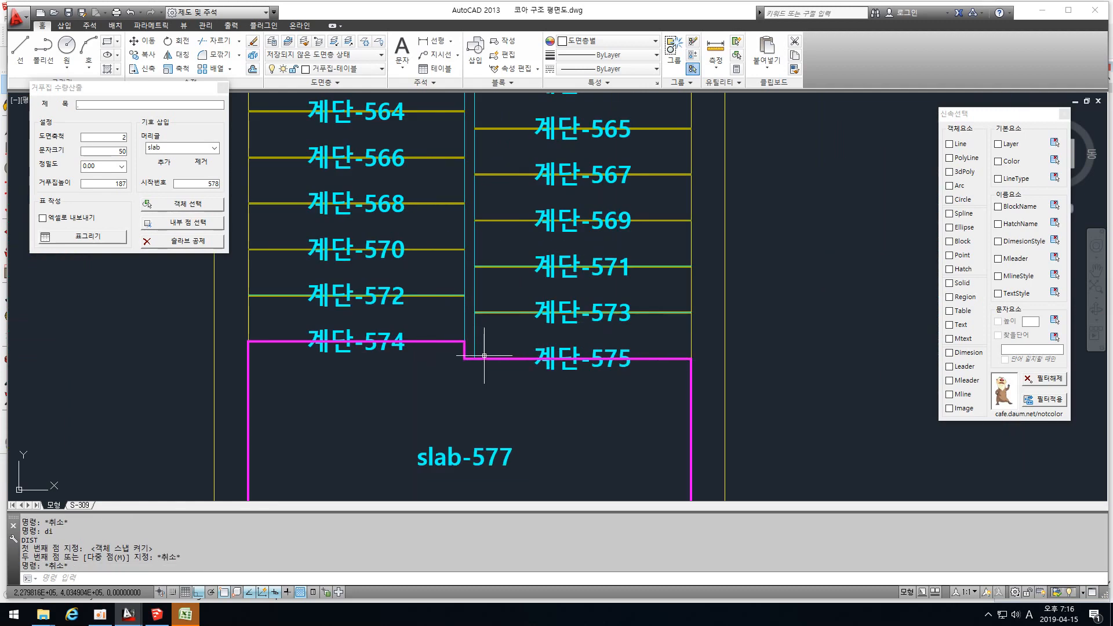
pyautogui.click(238, 517)
pyautogui.moveTo(494, 348); pyautogui.dragTo(511, 364, button='middle')
pyautogui.write('di')
pyautogui.press('Return')
pyautogui.click(493, 361)
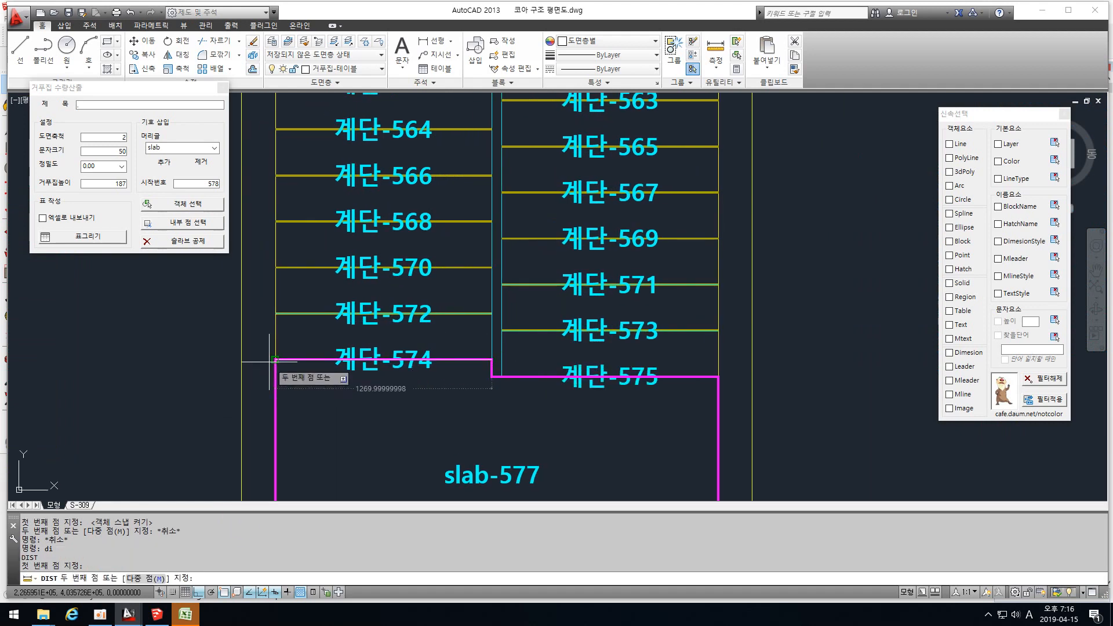
pyautogui.click(276, 362)
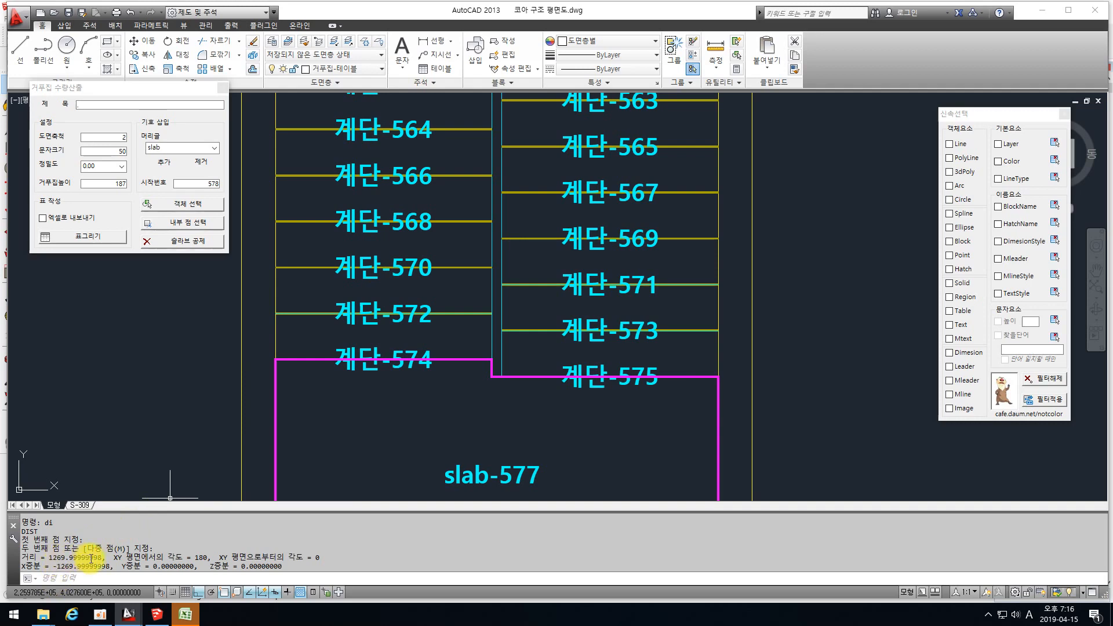
pyautogui.moveTo(439, 334); pyautogui.dragTo(416, 358, button='middle')
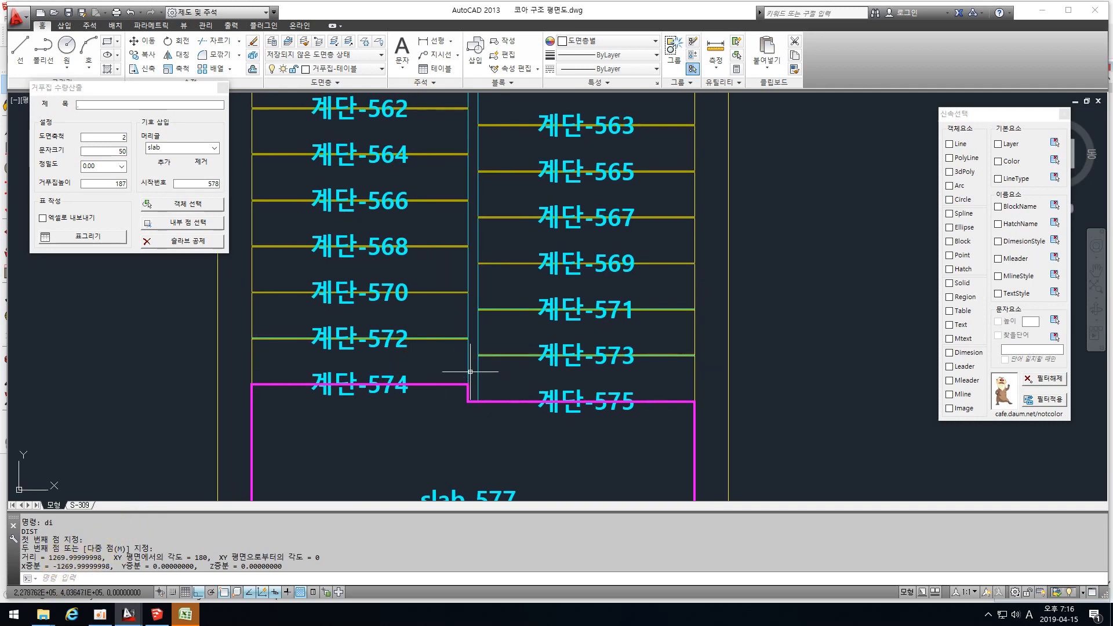
pyautogui.scroll(-3, 470, 372)
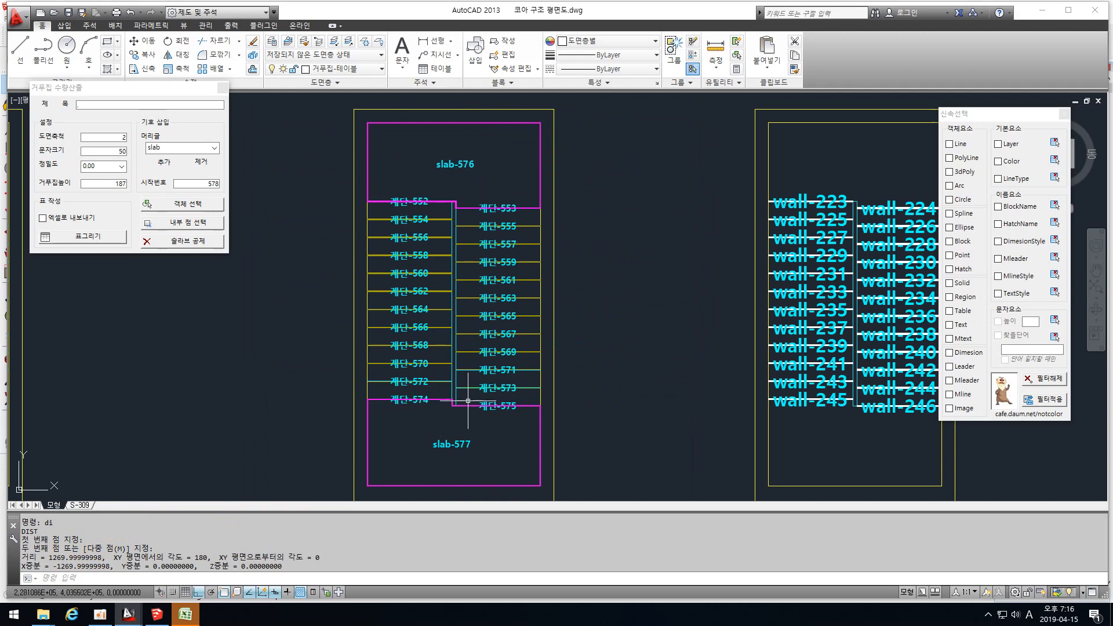
# In the S-321 section drawing, label the two moved underside lines as wall formwork with a formwork height of 1300
pyautogui.moveTo(156, 613)
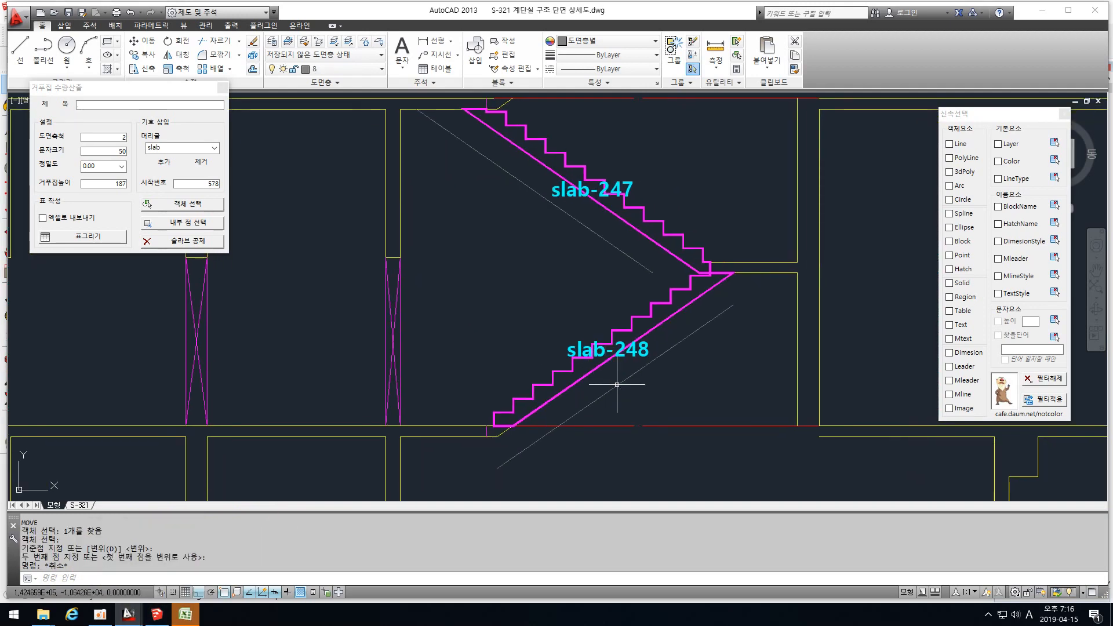
pyautogui.click(213, 148)
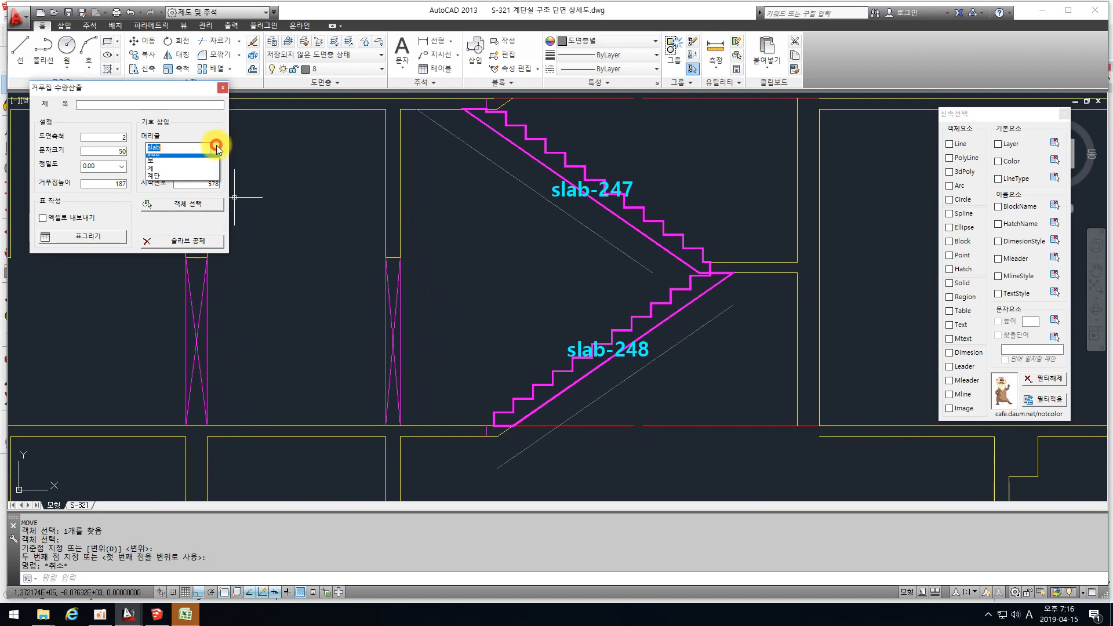
pyautogui.click(182, 158)
pyautogui.click(116, 184)
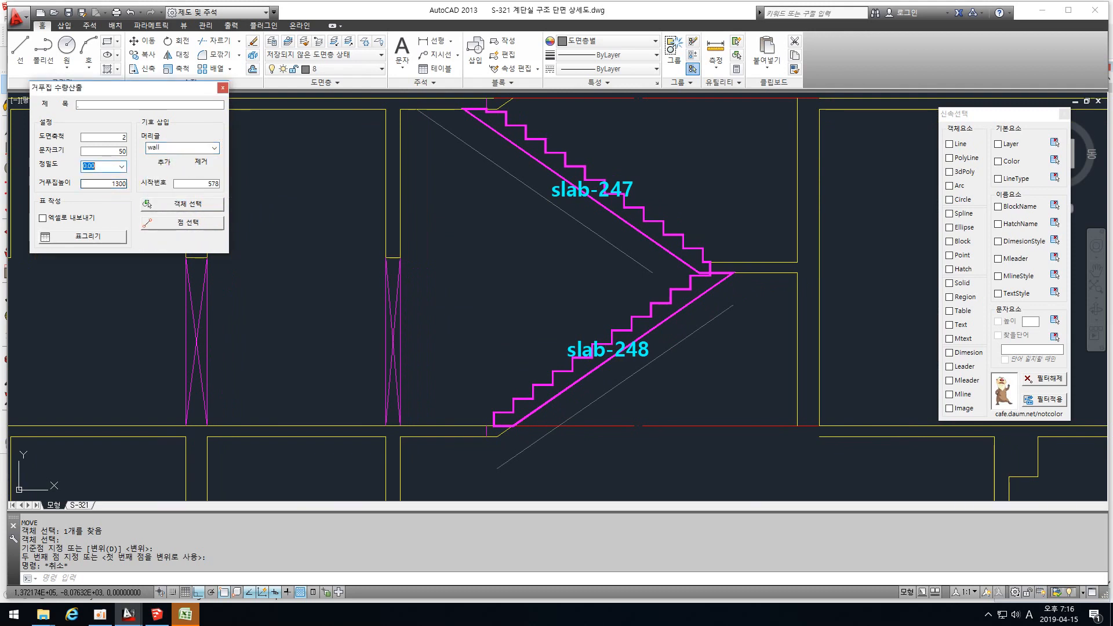
pyautogui.click(213, 203)
pyautogui.click(593, 401)
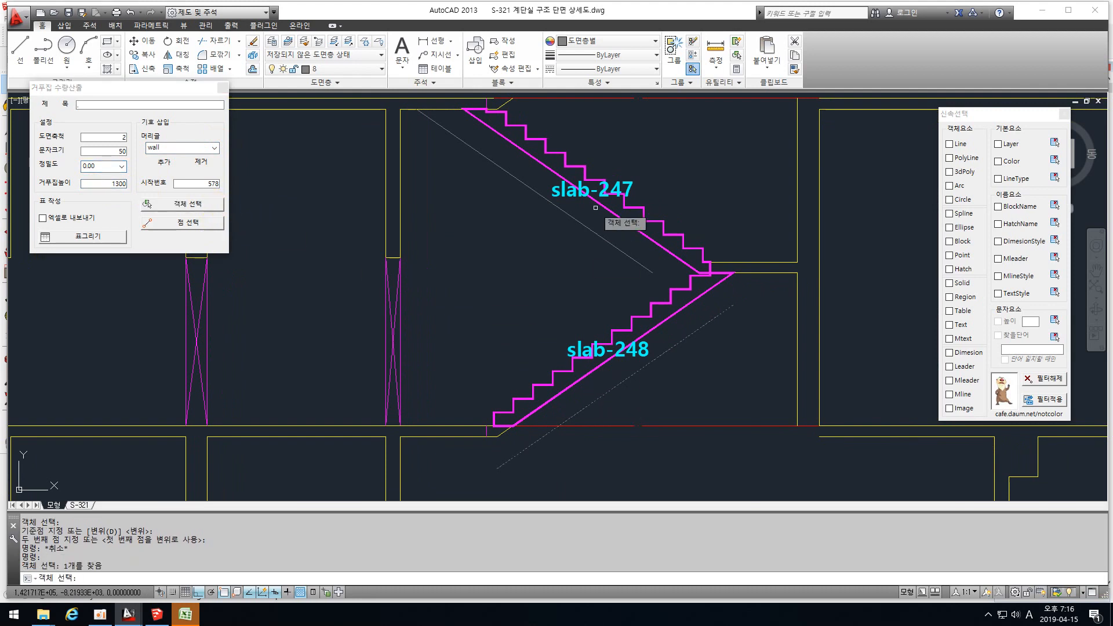
pyautogui.click(587, 222)
pyautogui.press('Return')
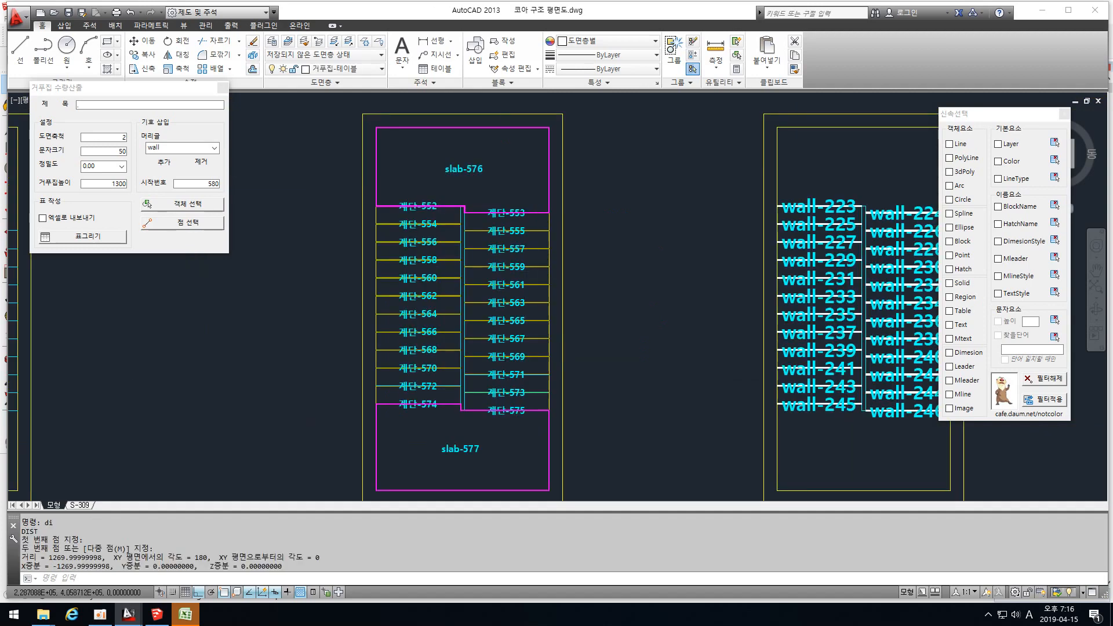
# In the plan 코아 구조 평면도.dwg, erase the formwork quantity table below the stair plans
pyautogui.scroll(-5, 505, 267)
pyautogui.write('e')
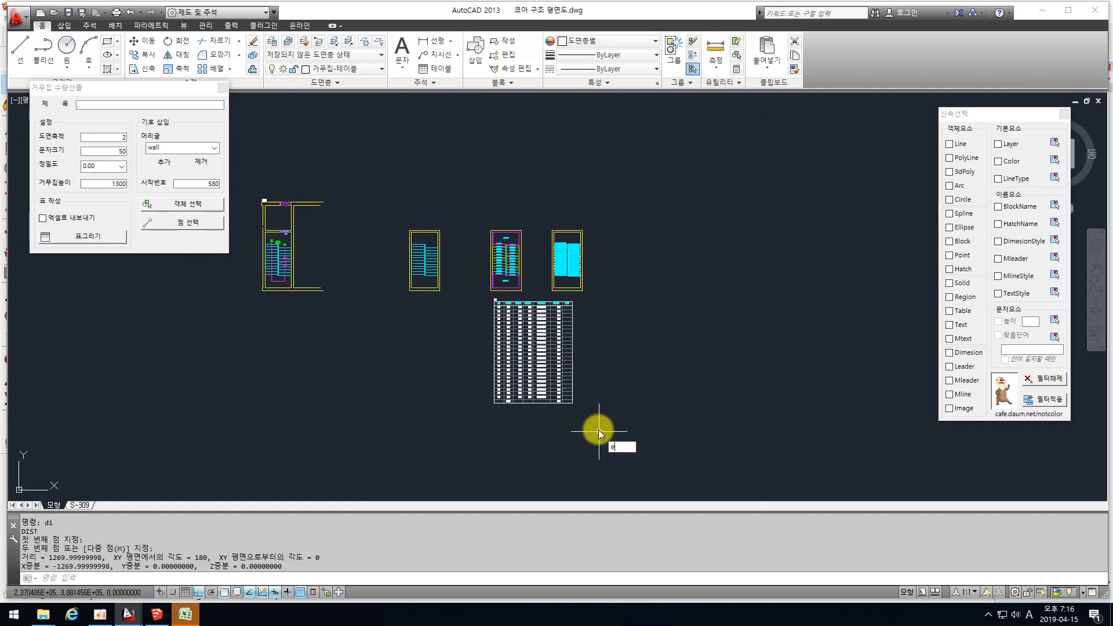
pyautogui.press('Return')
pyautogui.click(597, 428)
pyautogui.click(458, 308)
pyautogui.press('Return')
pyautogui.scroll(4, 516, 253)
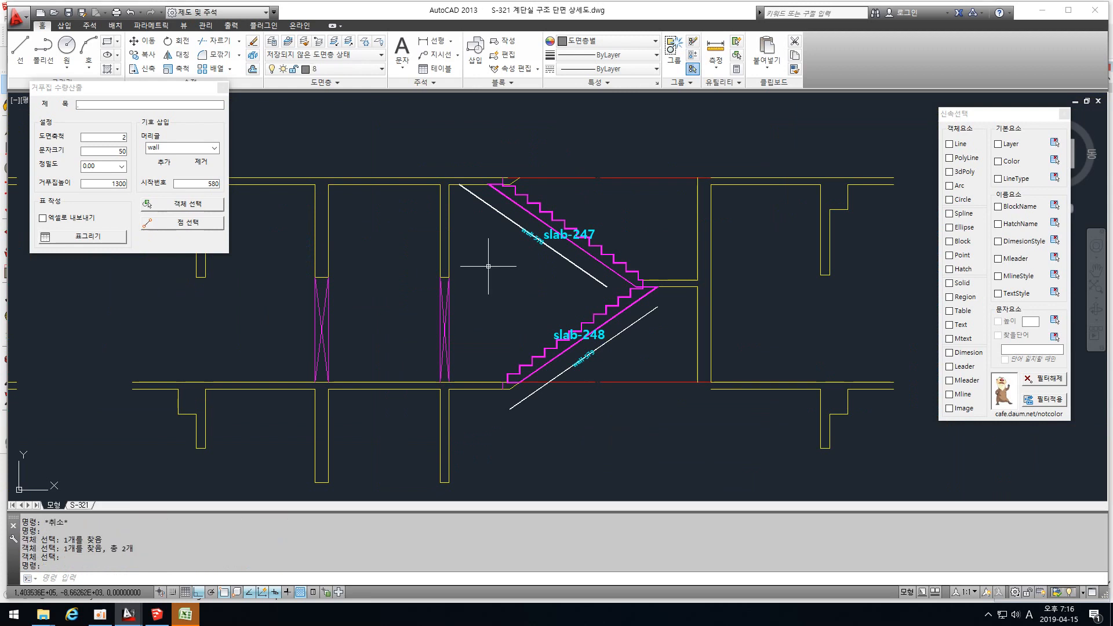
# Copy the labelled two-flight stair section from the S-321 drawing into 코아 구조 평면도.dwg, placing it below the stair plans
pyautogui.scroll(-2, 504, 261)
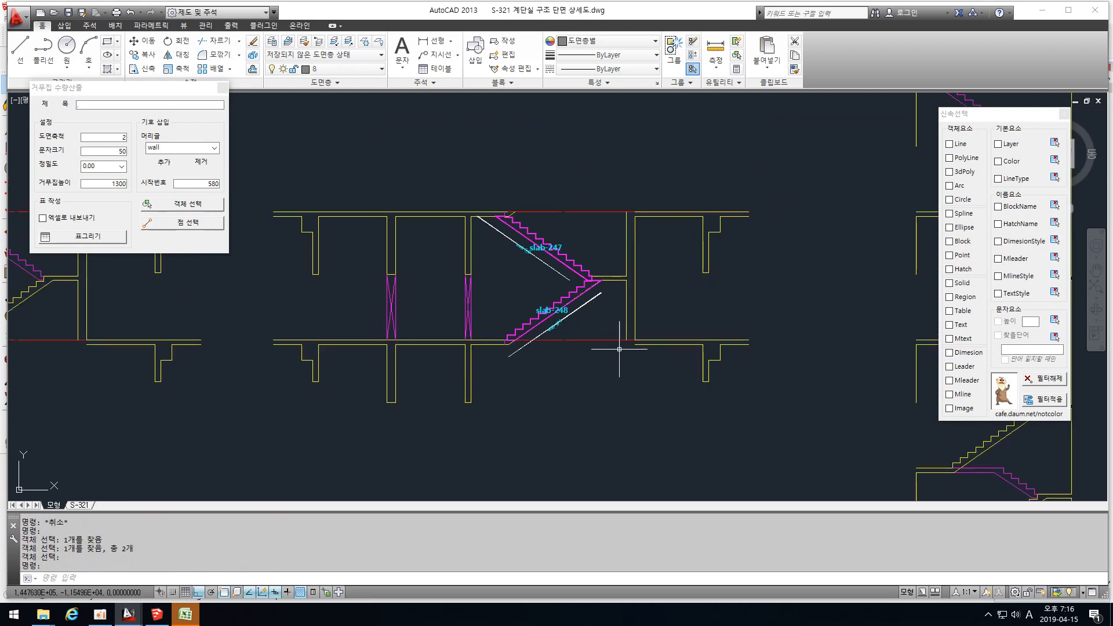
pyautogui.click(655, 358)
pyautogui.click(477, 185)
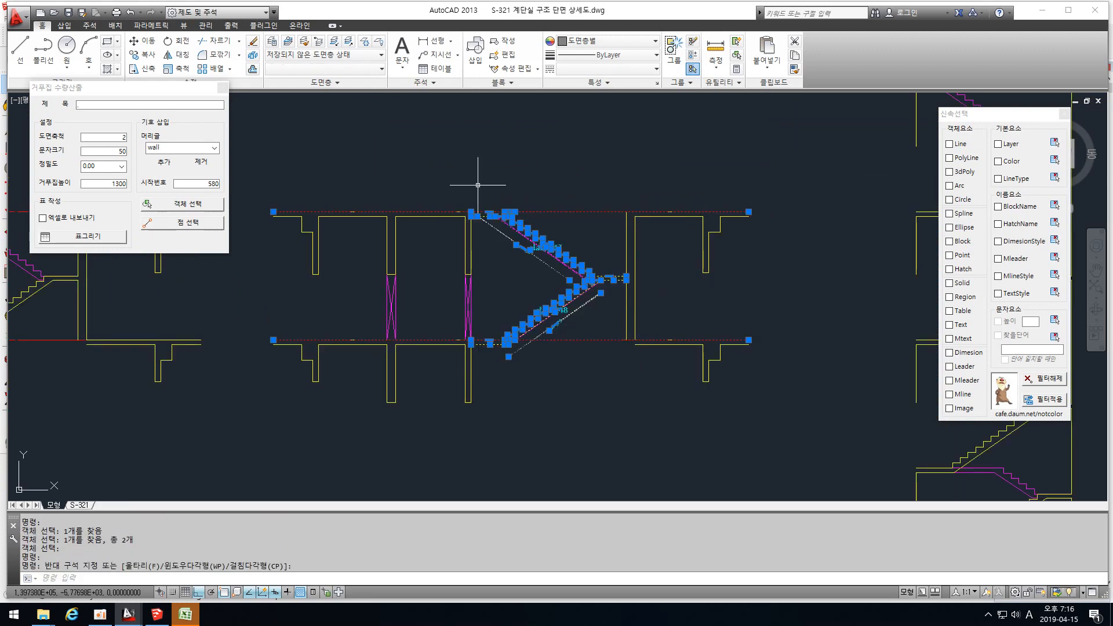
pyautogui.hotkey('ctrl', 'c')
pyautogui.hotkey('ctrl', 'Tab')
pyautogui.hotkey('ctrl', 'v')
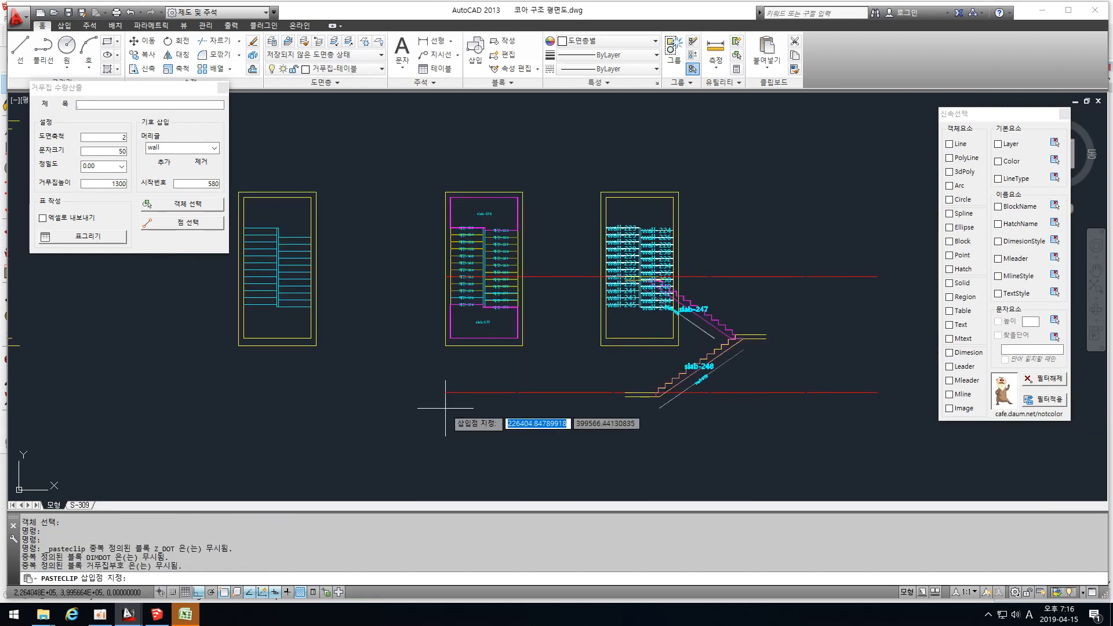
pyautogui.scroll(-3, 445, 409)
pyautogui.press('Escape')
pyautogui.scroll(2, 486, 315)
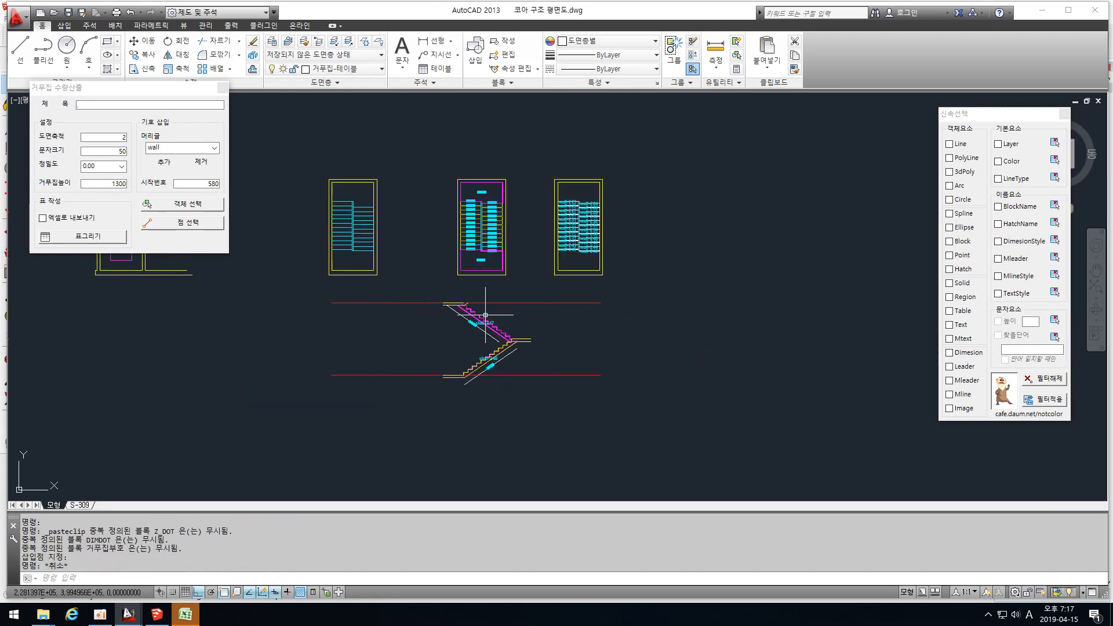
# Erase the two long red floor-level lines from the pasted stair section
pyautogui.scroll(2, 482, 321)
pyautogui.write('e')
pyautogui.press('space')
pyautogui.click(294, 244)
pyautogui.click(285, 295)
pyautogui.click(305, 482)
pyautogui.click(290, 438)
pyautogui.press('space')
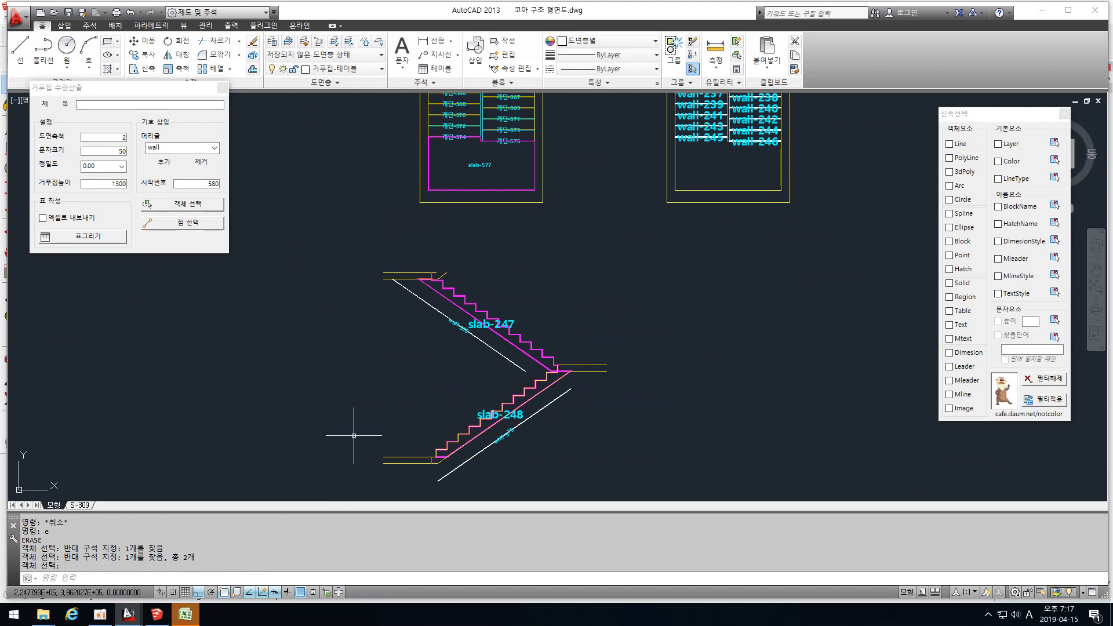
pyautogui.scroll(-2, 353, 436)
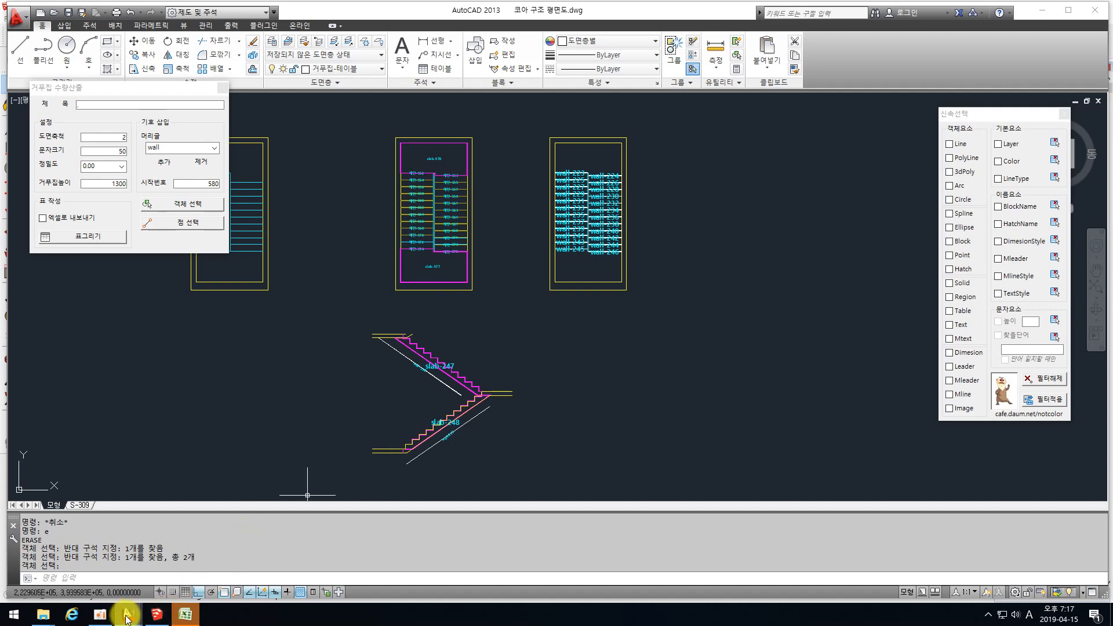
# Switch to the S-321 section drawing, clear the selection and examine the full-height stair sections and the extracted floor sections
pyautogui.moveTo(126, 618)
pyautogui.click(70, 563)
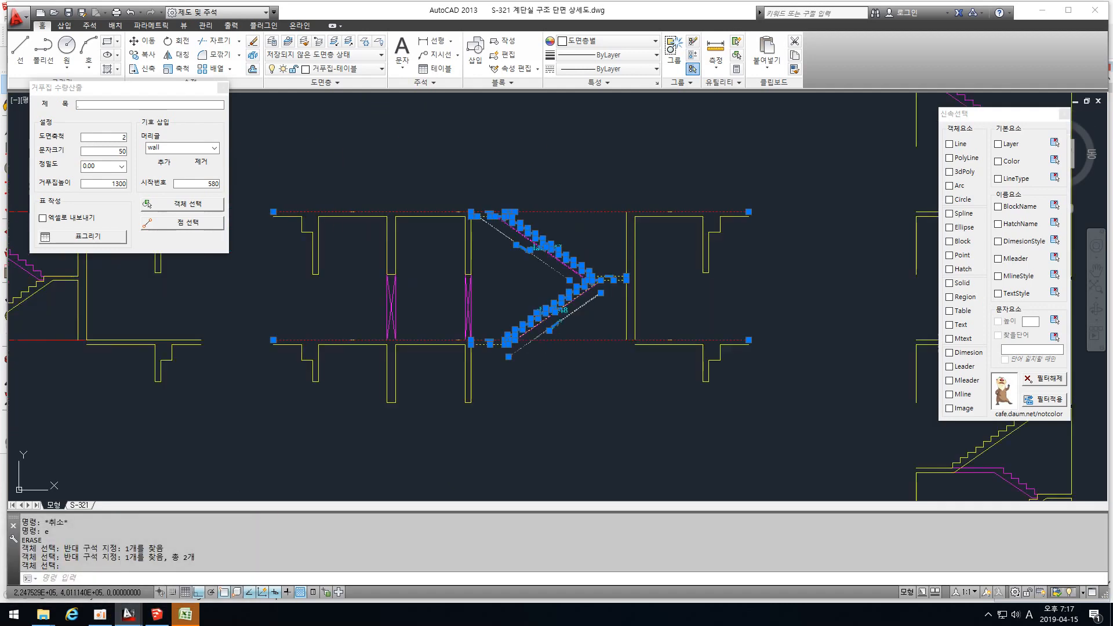
pyautogui.press('Escape')
pyautogui.moveTo(399, 324); pyautogui.dragTo(536, 332, button='middle')
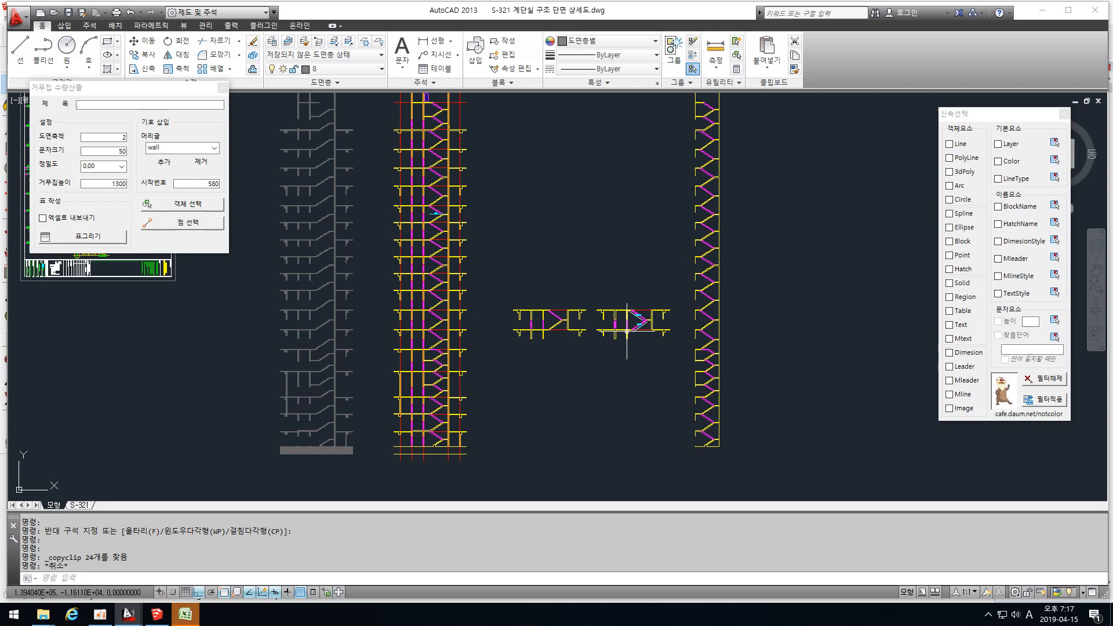
pyautogui.moveTo(625, 330); pyautogui.dragTo(576, 344, button='middle')
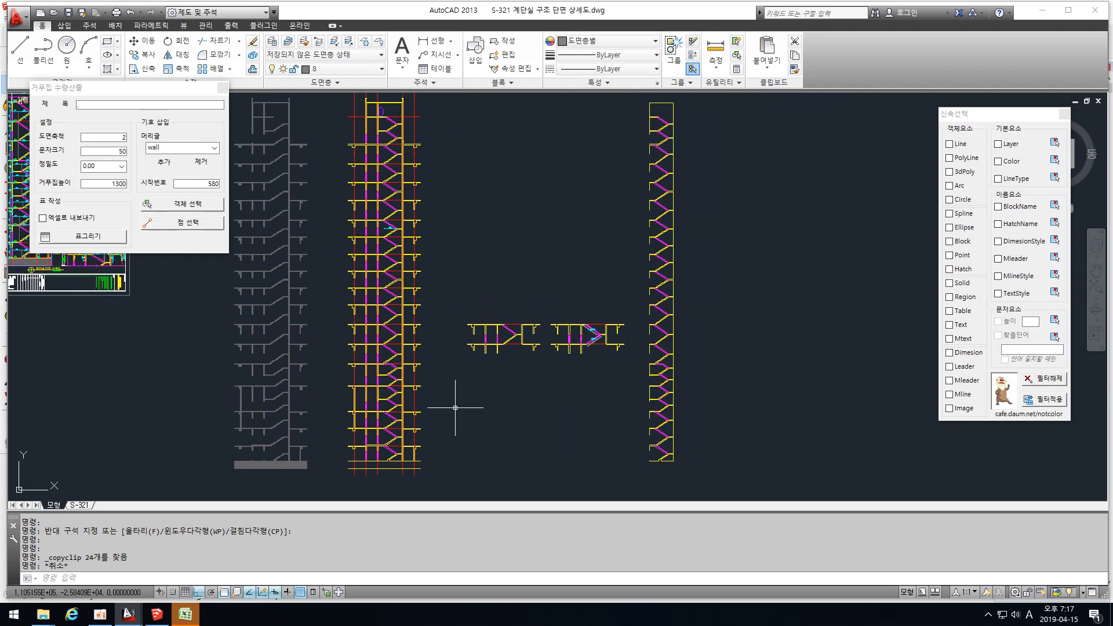
pyautogui.scroll(-2, 479, 407)
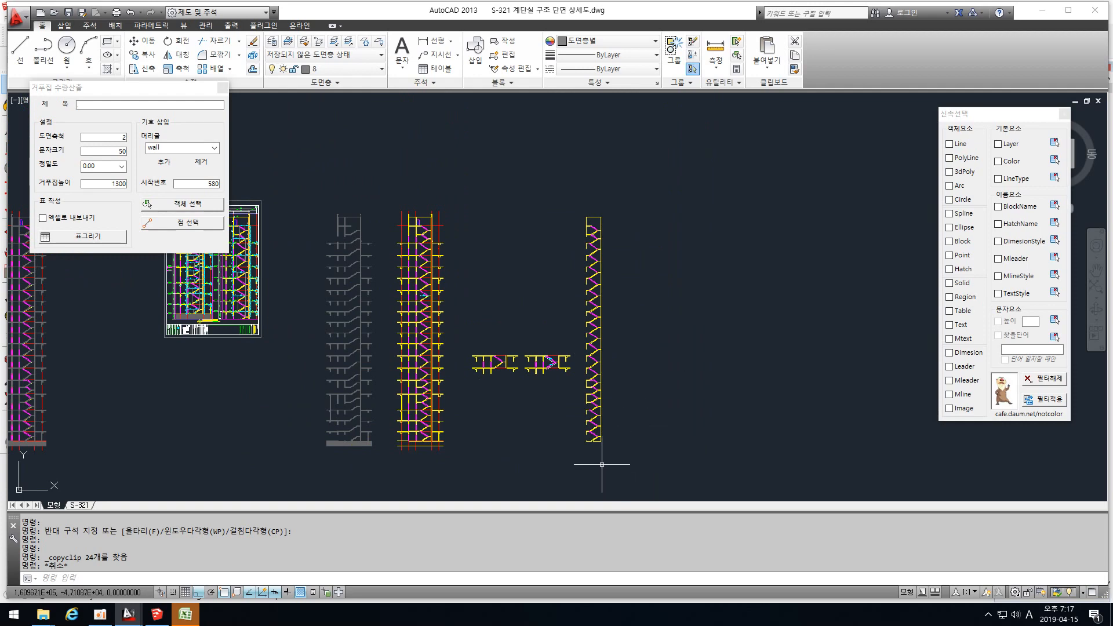
pyautogui.scroll(2, 601, 467)
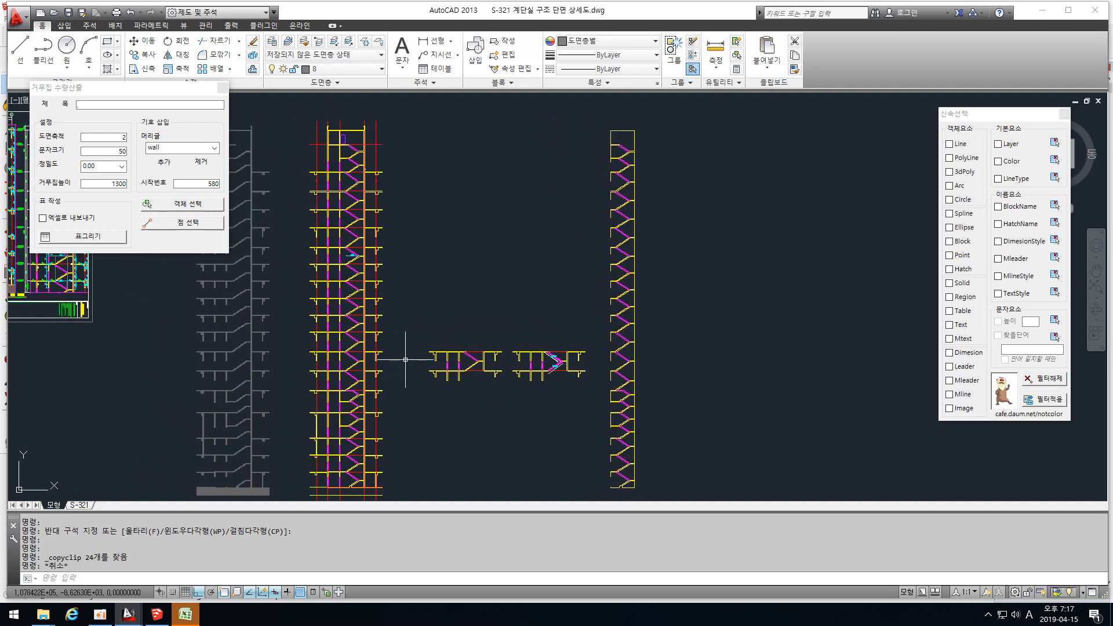
pyautogui.moveTo(403, 362); pyautogui.dragTo(418, 347, button='middle')
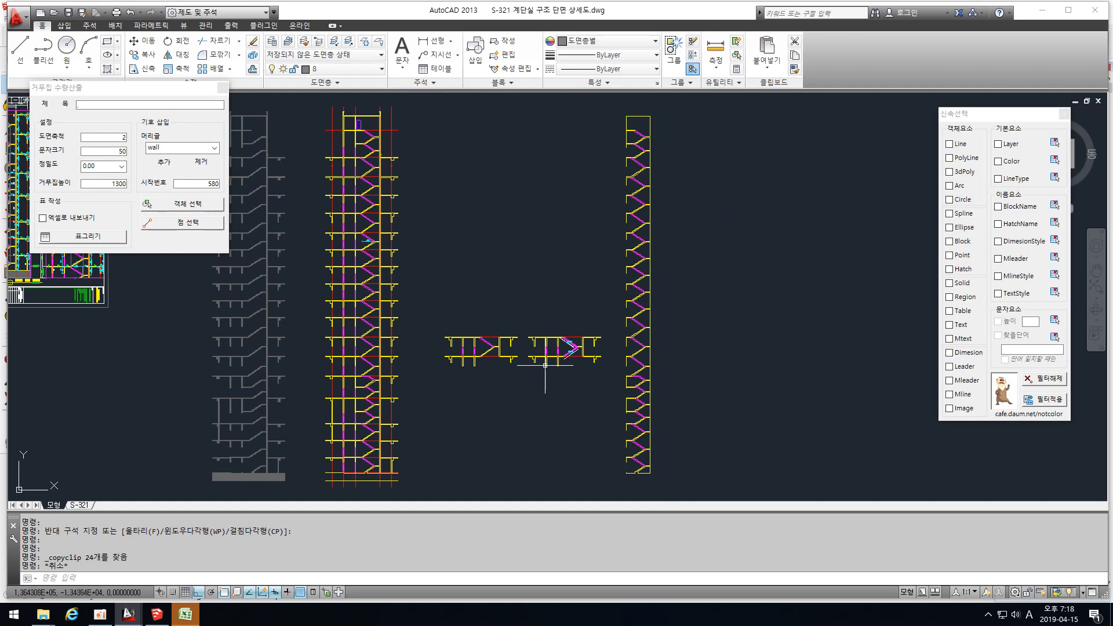
pyautogui.scroll(2, 545, 365)
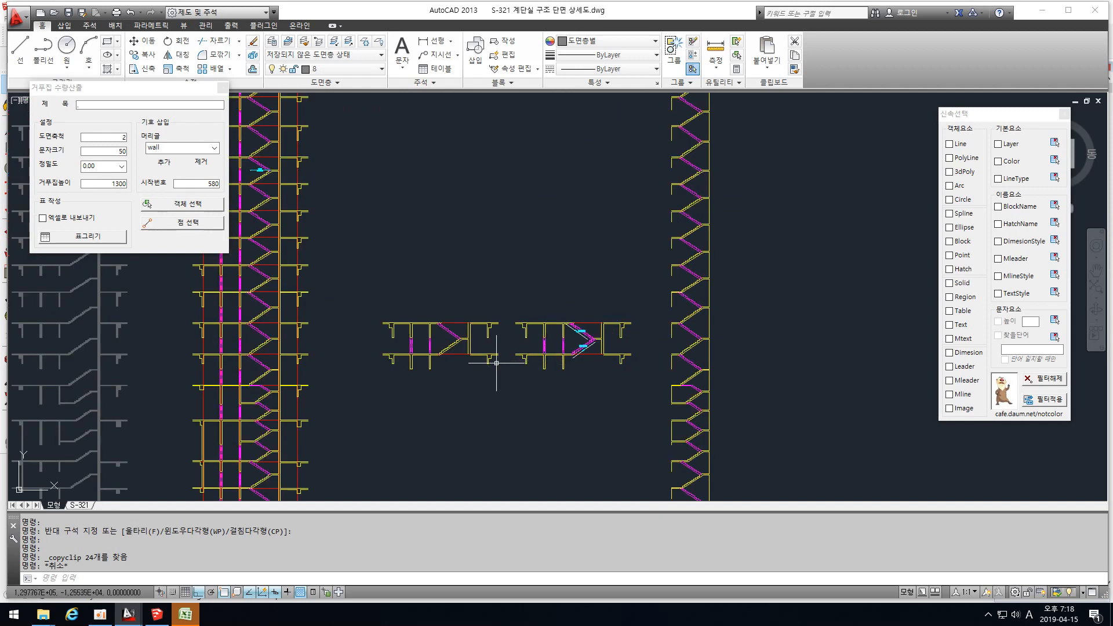
pyautogui.scroll(7, 577, 355)
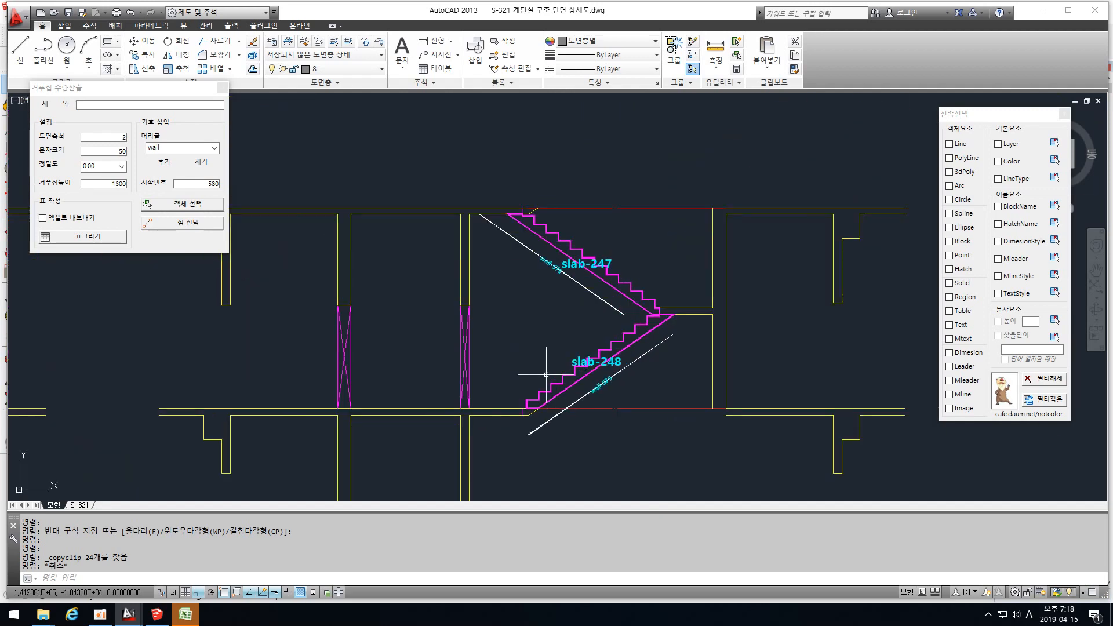
pyautogui.scroll(-6, 671, 343)
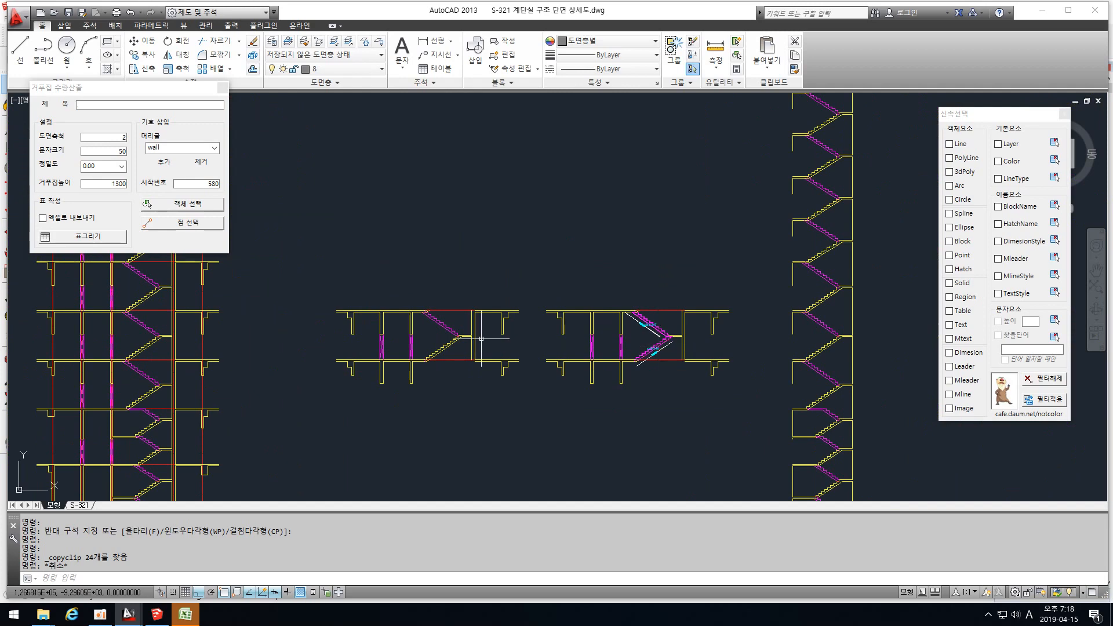
pyautogui.moveTo(532, 331); pyautogui.dragTo(502, 329, button='middle')
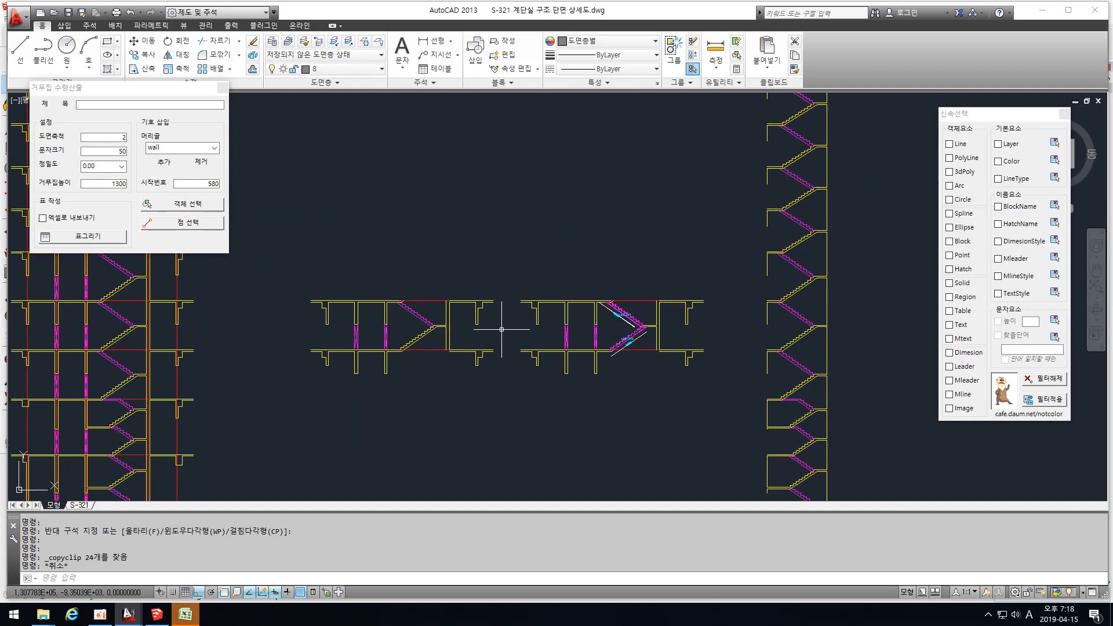
# In 코아 구조 평면도.dwg, generate the formwork quantity table from the labelled plan and stair section, placing it below the section
pyautogui.hotkey('ctrl', 'Tab')
pyautogui.scroll(4, 532, 355)
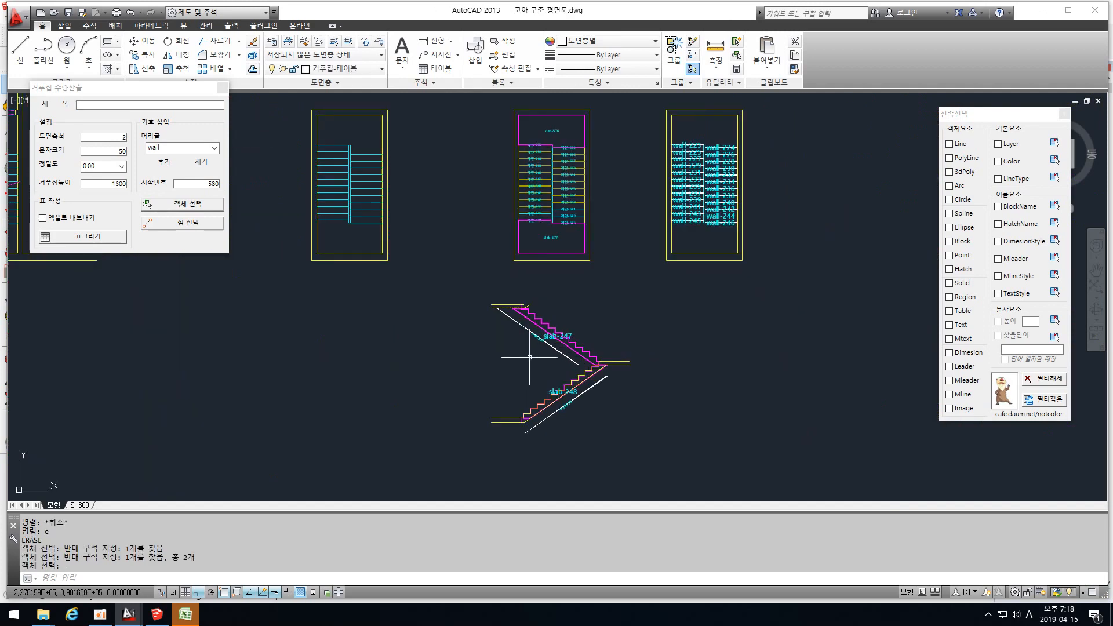
pyautogui.scroll(-2, 529, 357)
pyautogui.click(103, 235)
pyautogui.click(481, 172)
pyautogui.click(580, 399)
pyautogui.press('Return')
pyautogui.scroll(-2, 569, 275)
pyautogui.click(501, 379)
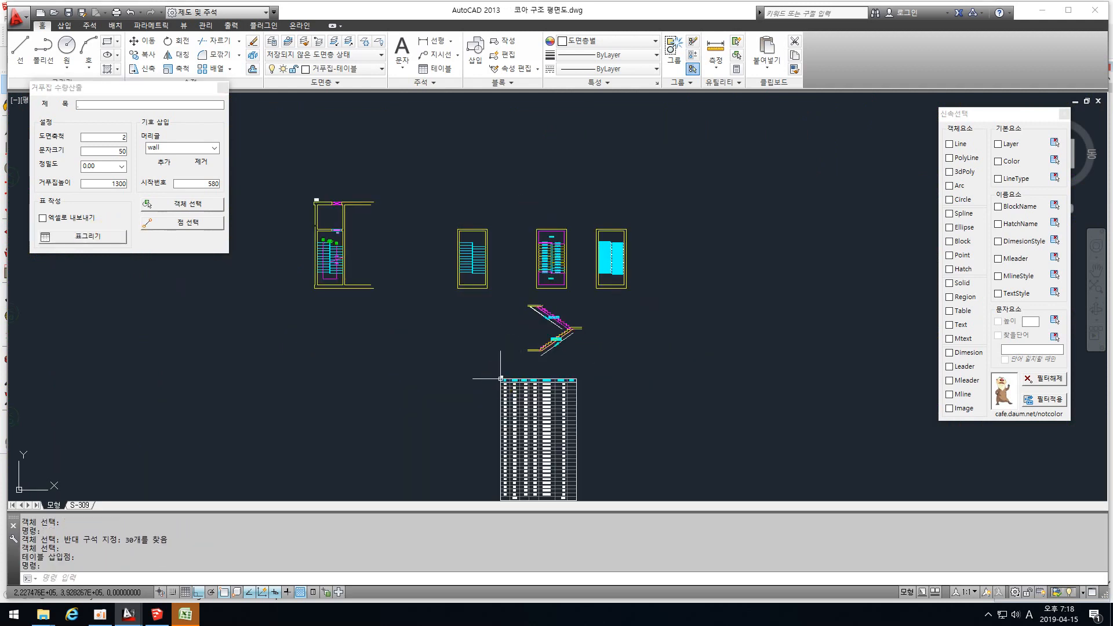
# Read the new formwork table's total row and compare it with the total shown beside the stair model in SketchUp
pyautogui.scroll(3, 559, 357)
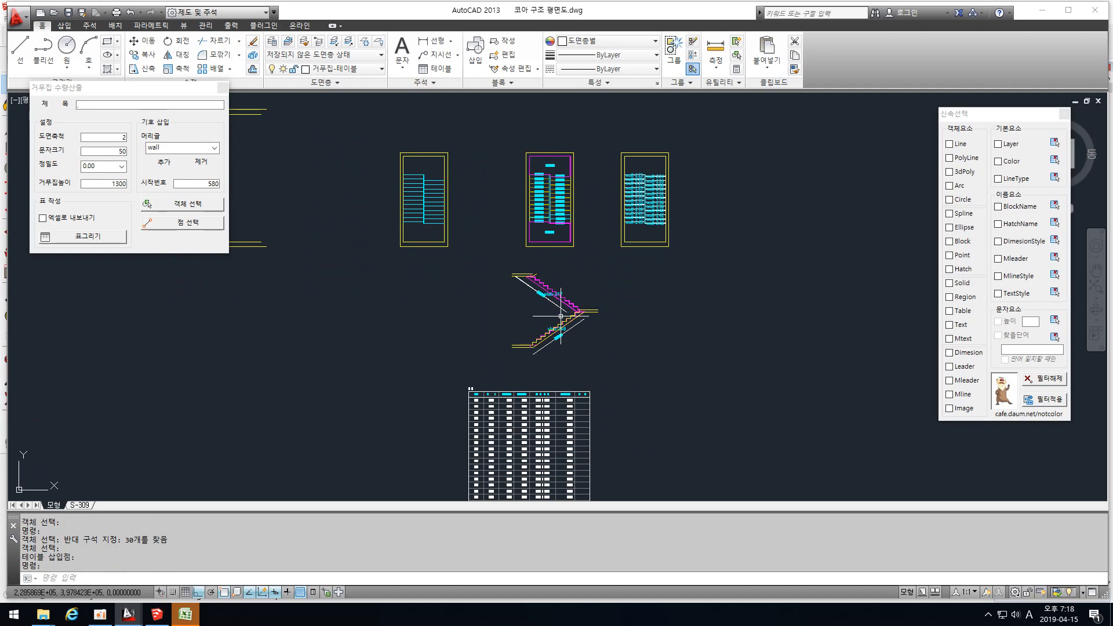
pyautogui.moveTo(561, 316); pyautogui.dragTo(560, 145, button='middle')
pyautogui.scroll(4, 767, 397)
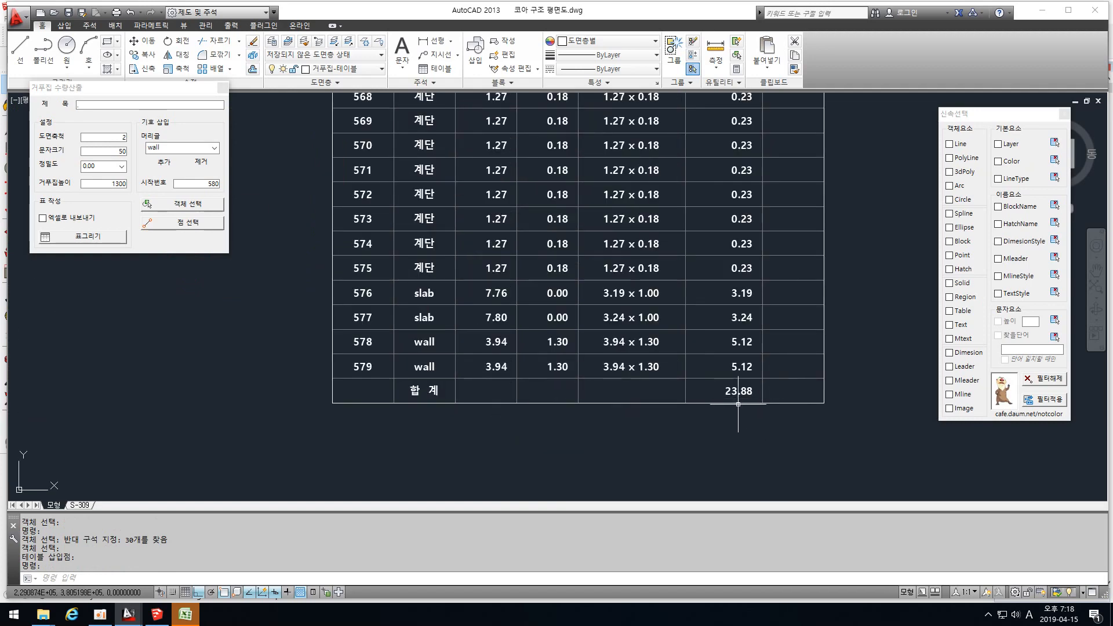
pyautogui.scroll(-6, 673, 434)
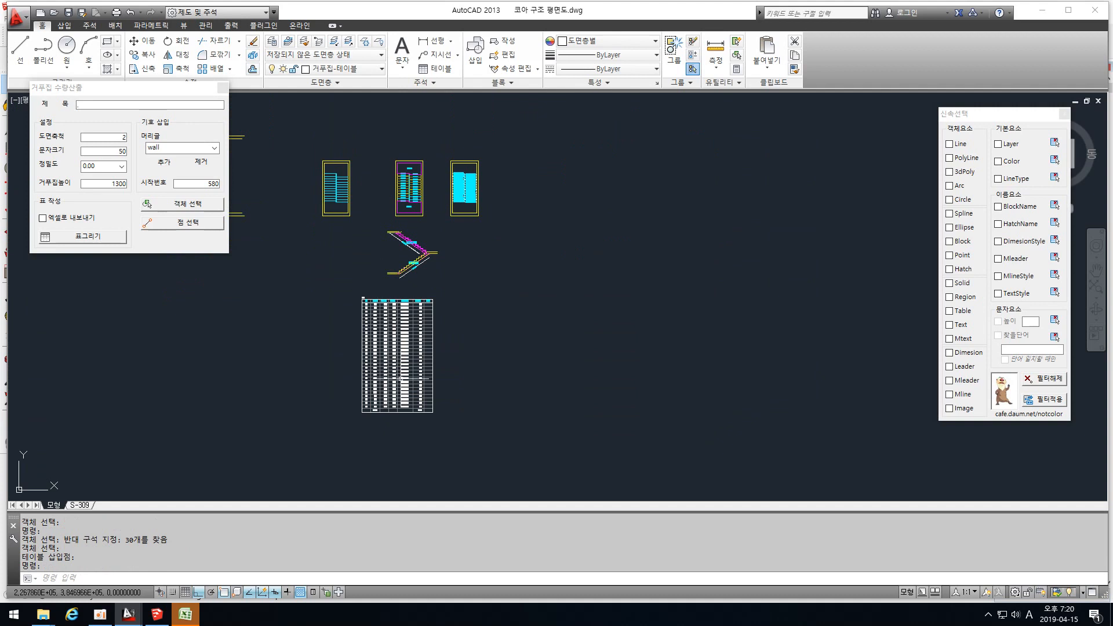
pyautogui.scroll(5, 411, 400)
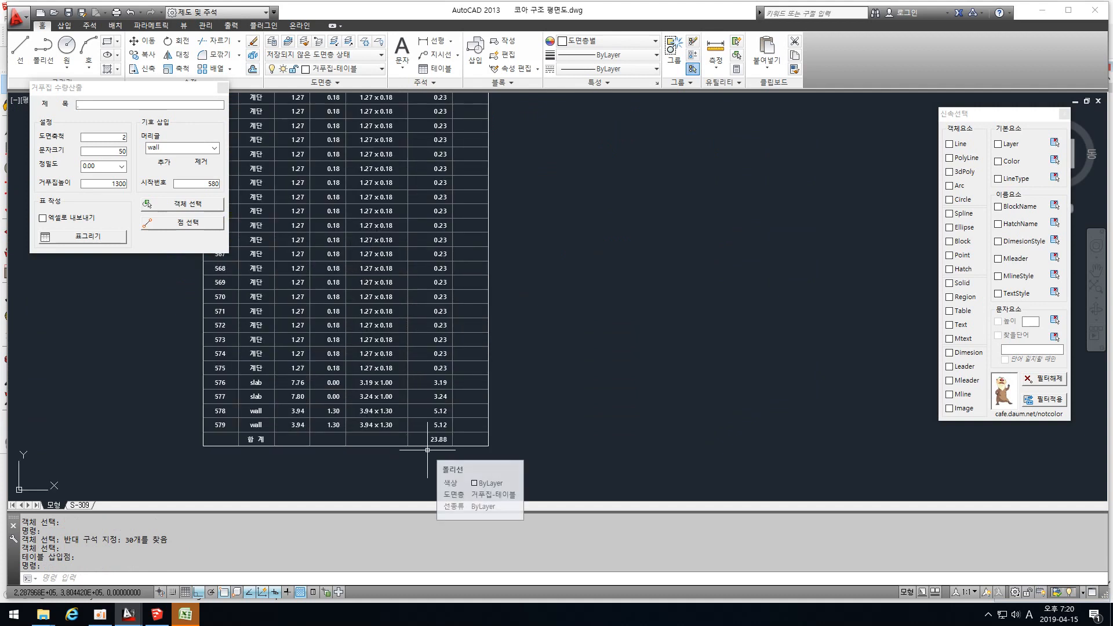
pyautogui.scroll(2, 428, 450)
pyautogui.click(156, 614)
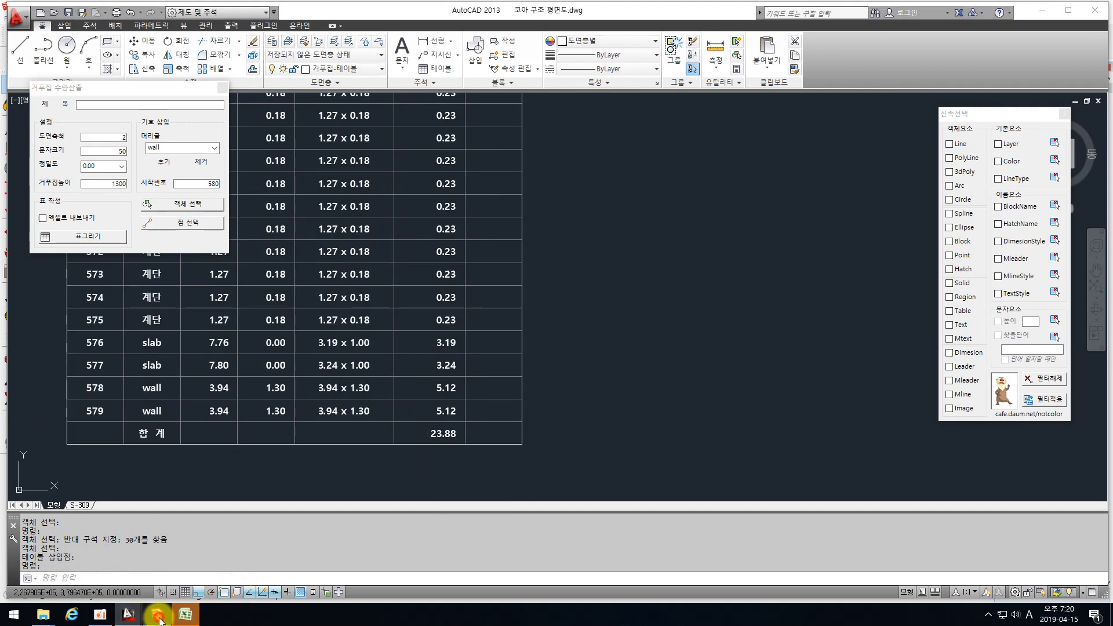
pyautogui.scroll(1, 508, 409)
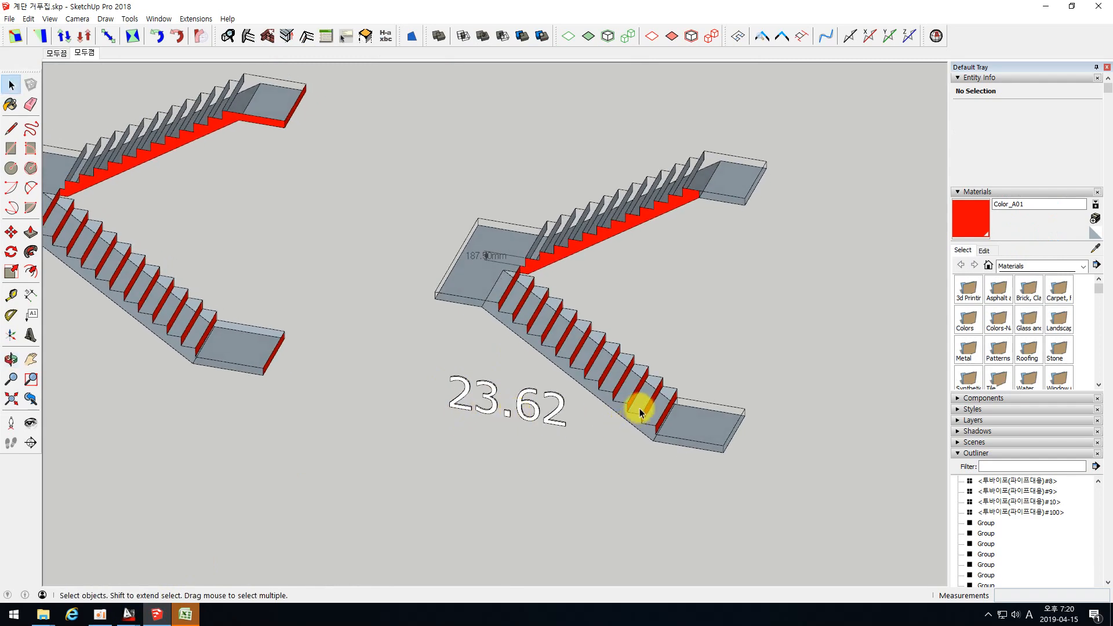
pyautogui.scroll(2, 641, 410)
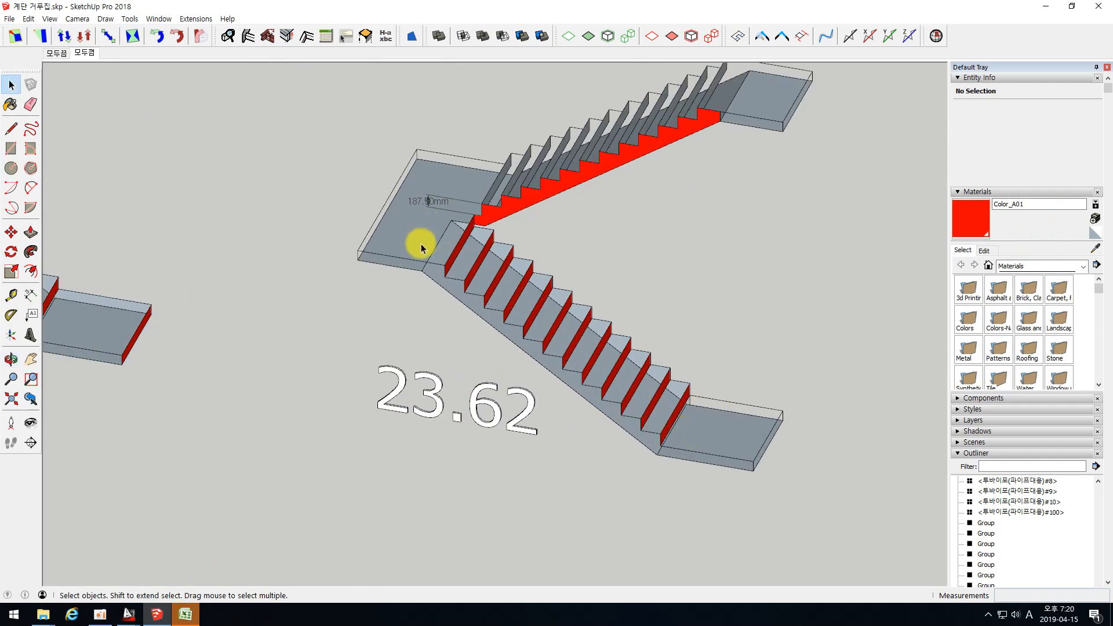
pyautogui.moveTo(455, 226); pyautogui.dragTo(555, 299, button='middle')
pyautogui.scroll(2, 435, 236)
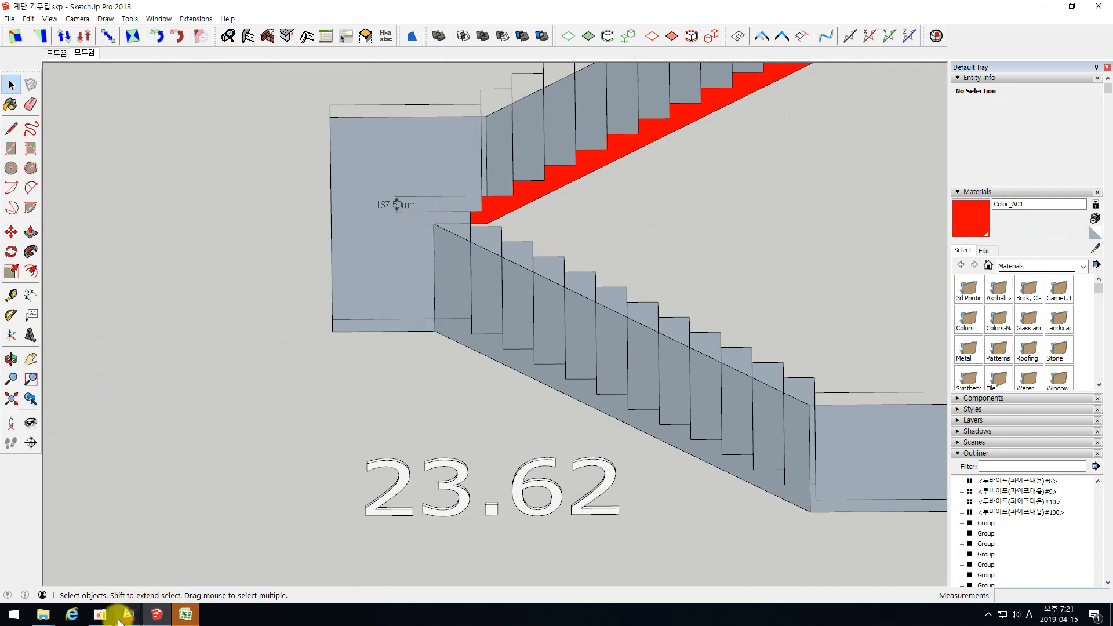
# Switch back to AutoCAD's 코아 구조 평면도.dwg and review the labelled risers and landings, the stair section and the quantity table
pyautogui.moveTo(129, 615)
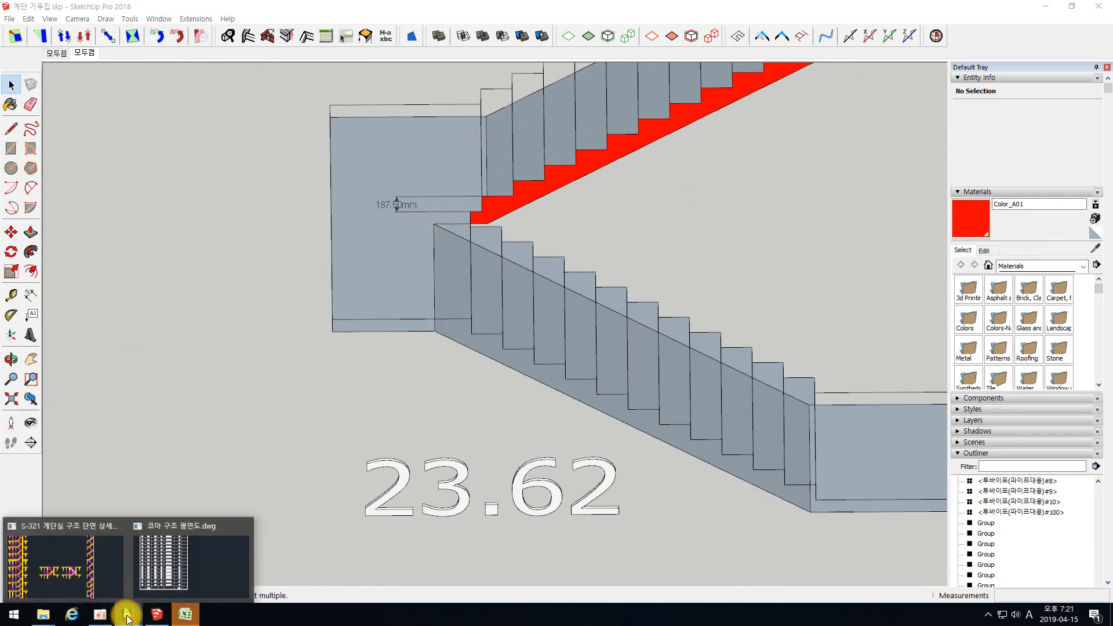
pyautogui.click(67, 577)
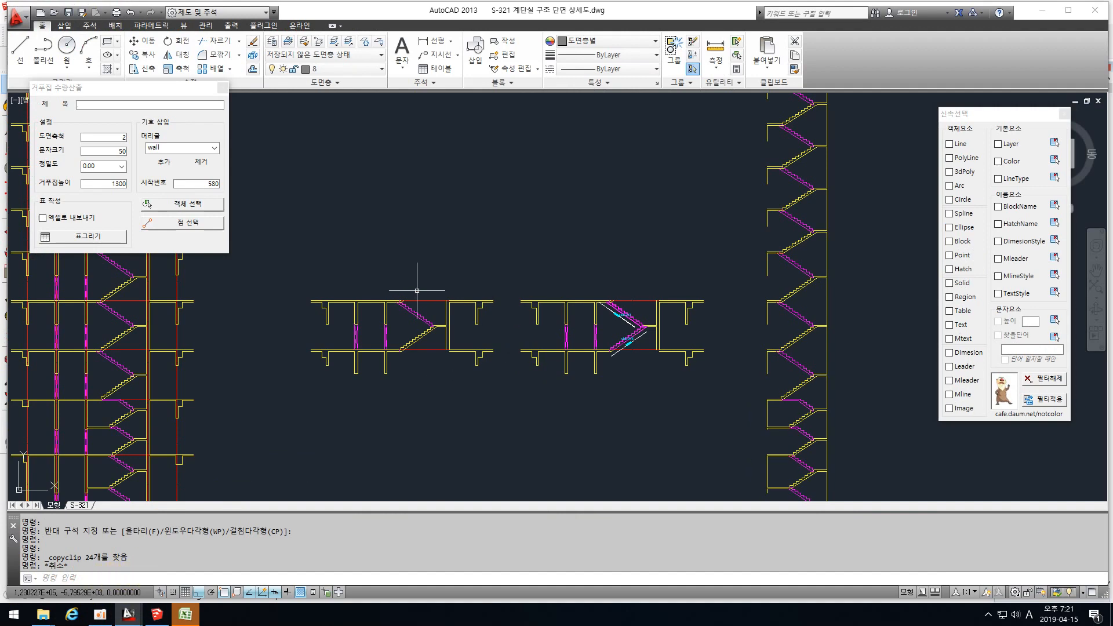
pyautogui.hotkey('ctrl', 'Tab')
pyautogui.scroll(-3, 493, 327)
pyautogui.moveTo(484, 238); pyautogui.dragTo(459, 453, button='middle')
pyautogui.scroll(3, 470, 223)
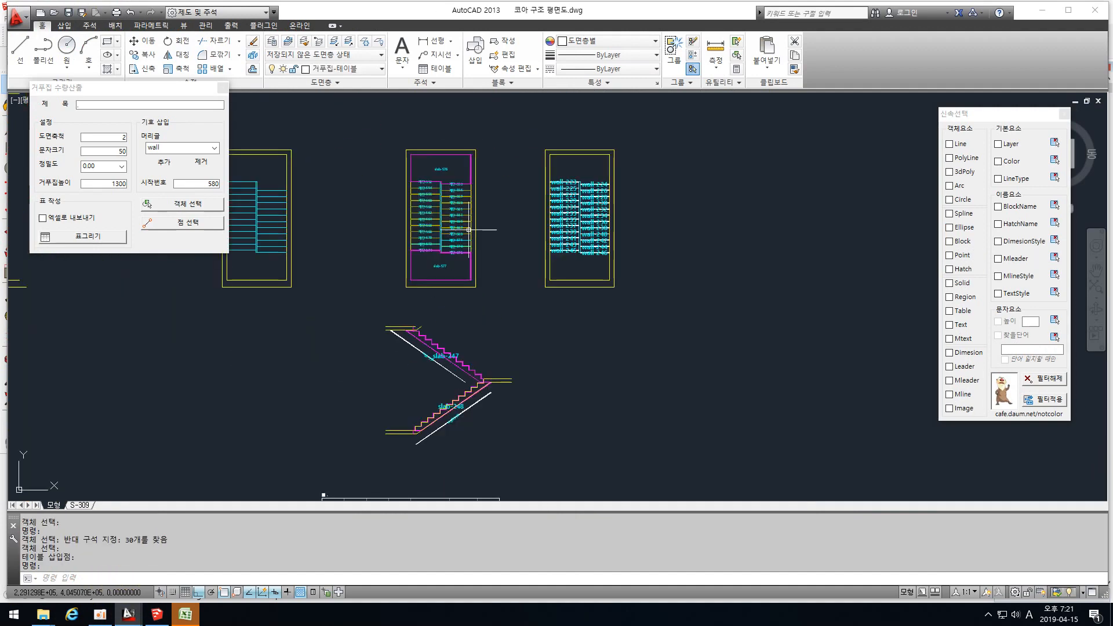
pyautogui.moveTo(464, 267); pyautogui.dragTo(516, 337, button='middle')
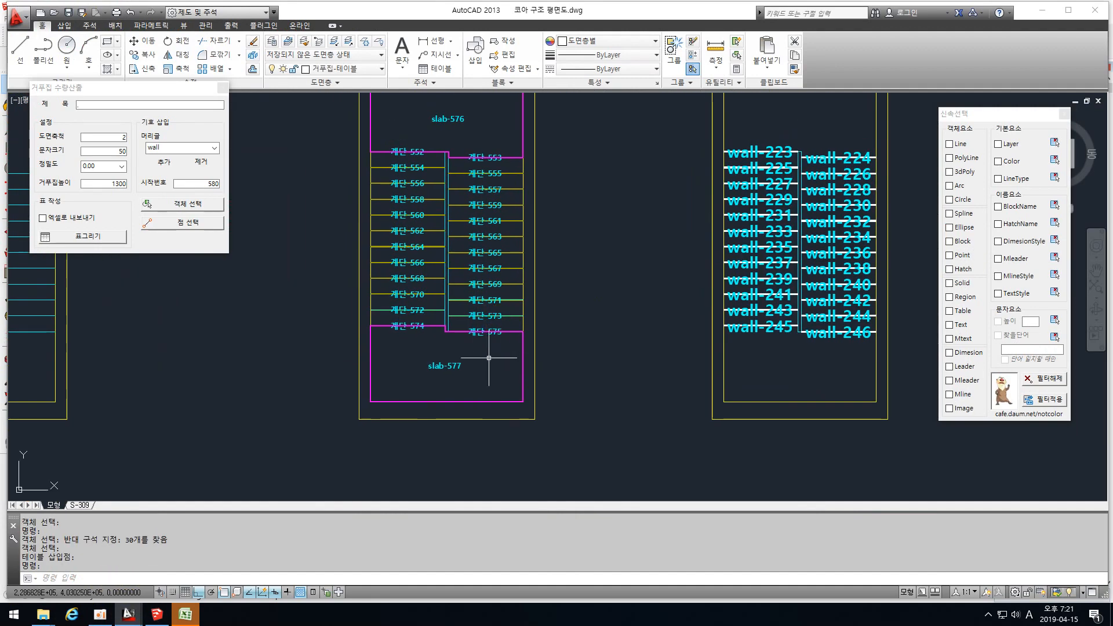
pyautogui.scroll(-4, 463, 194)
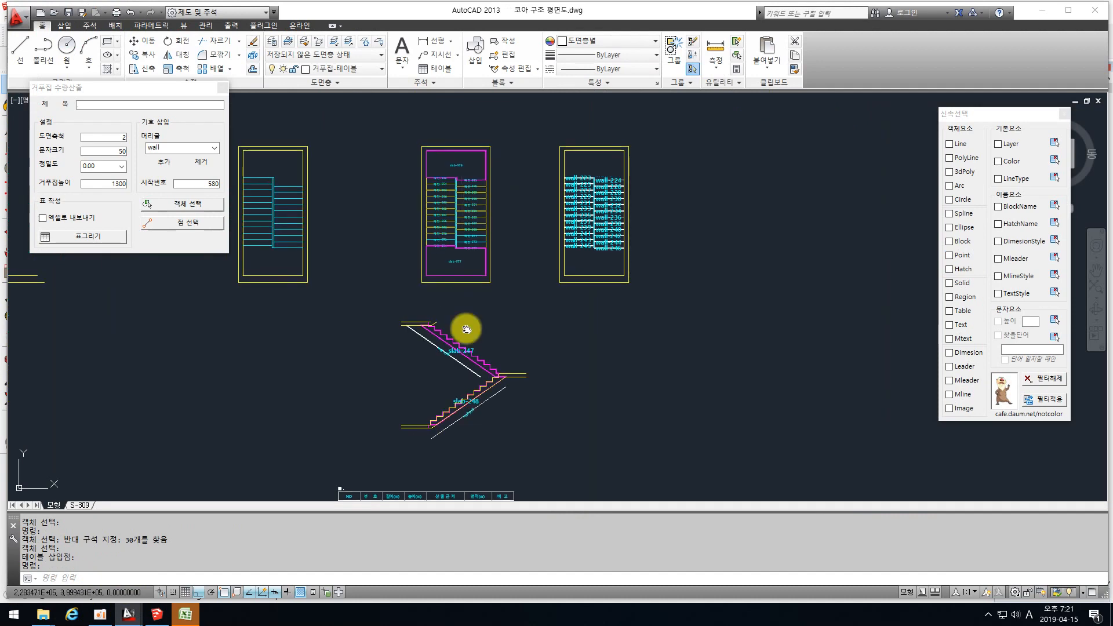
pyautogui.moveTo(464, 326); pyautogui.dragTo(467, 276, button='middle')
pyautogui.scroll(-3, 481, 190)
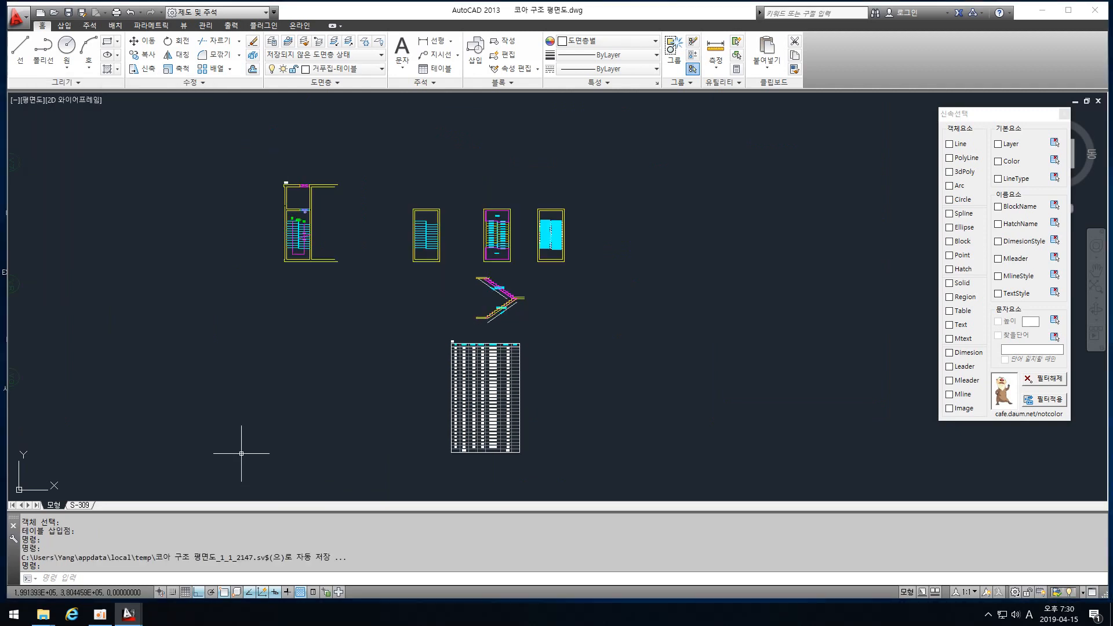
# In the S-321 section drawing, examine the two full-height columns of separated stair flights
pyautogui.moveTo(398, 311); pyautogui.dragTo(423, 323, button='middle')
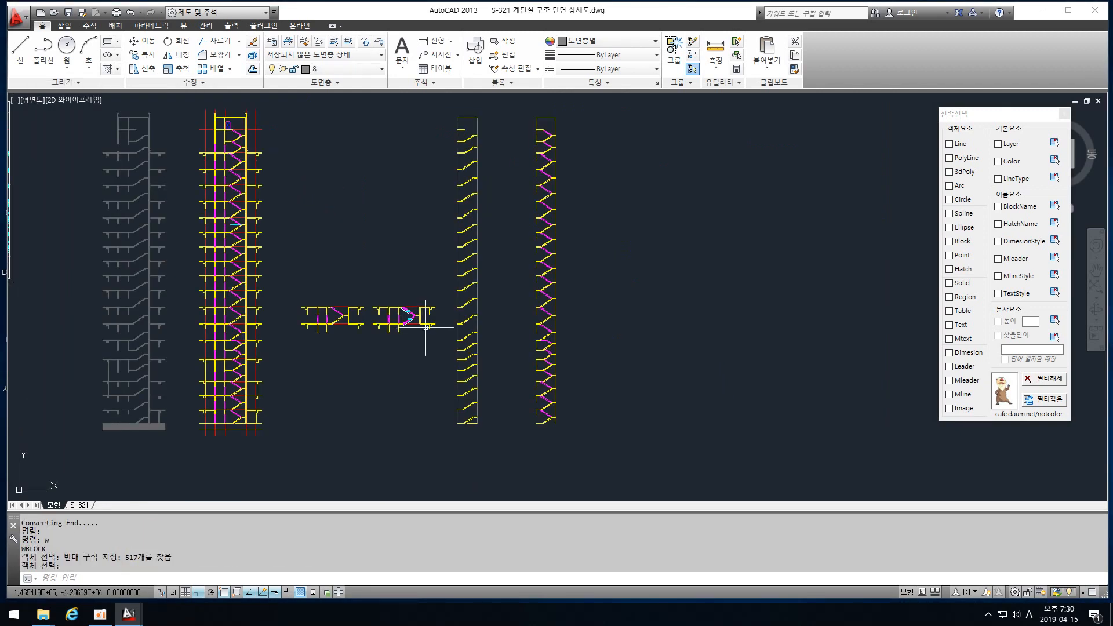
pyautogui.scroll(3, 472, 287)
pyautogui.scroll(-3, 195, 257)
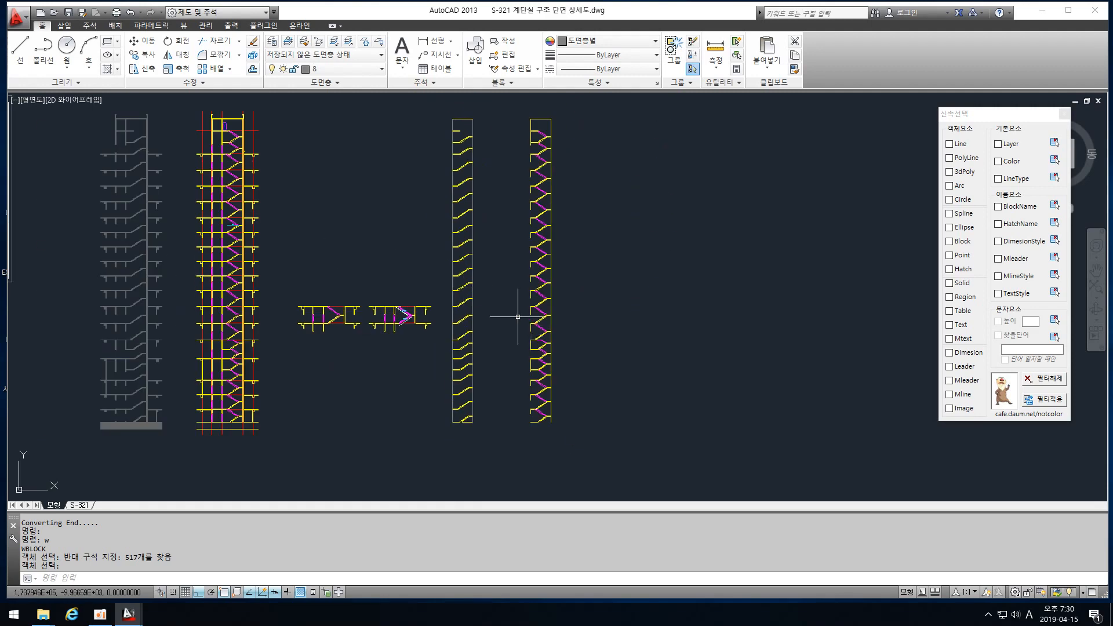
pyautogui.scroll(3, 478, 295)
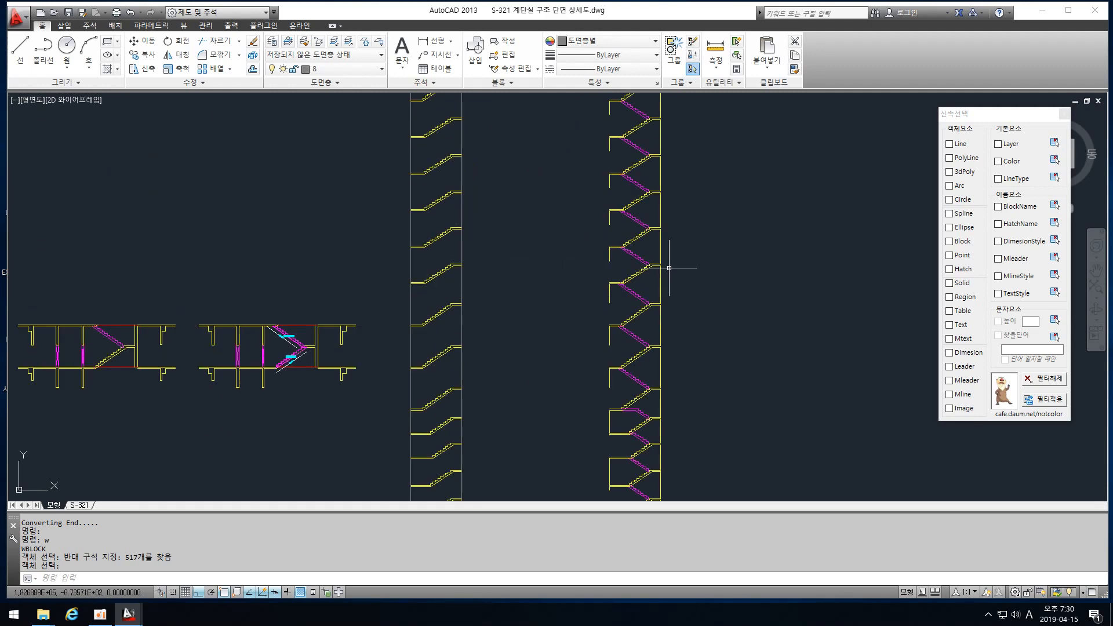
# Write the full-height column of yellow stair flights out as 새 블럭.dwg on the Desktop, replacing the existing file
pyautogui.scroll(2, 661, 266)
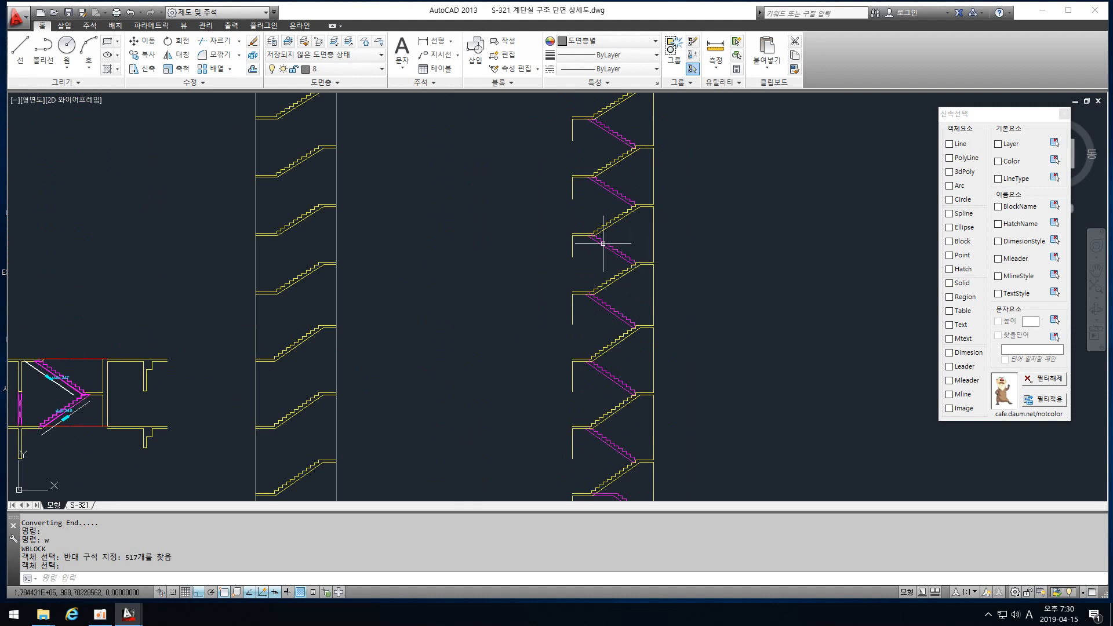
pyautogui.scroll(-2, 577, 249)
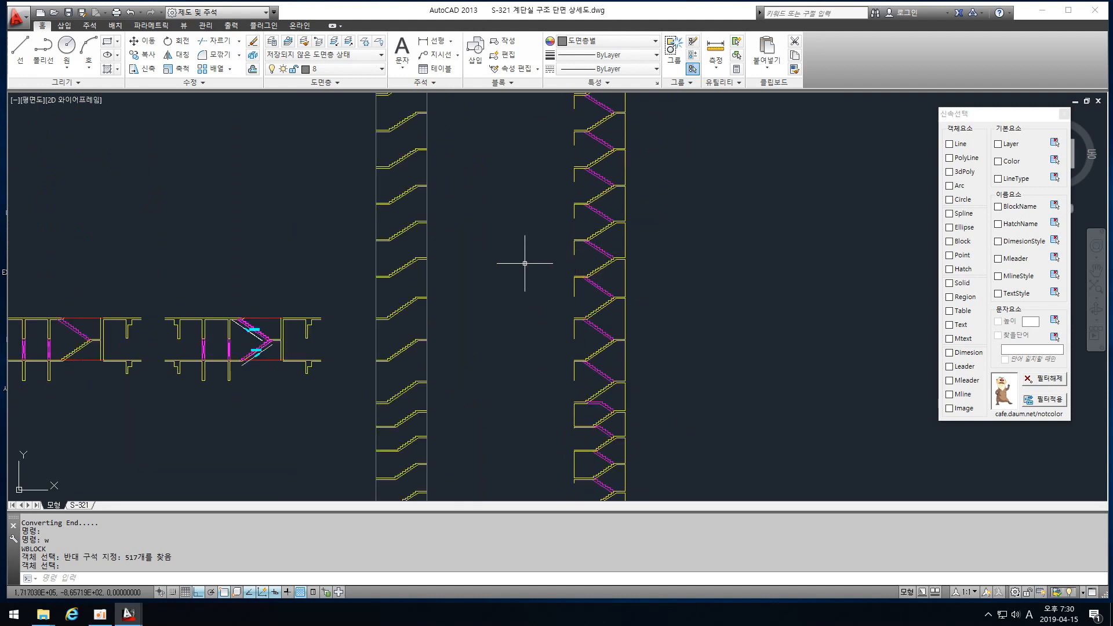
pyautogui.scroll(-4, 499, 272)
pyautogui.moveTo(503, 267); pyautogui.dragTo(479, 283, button='middle')
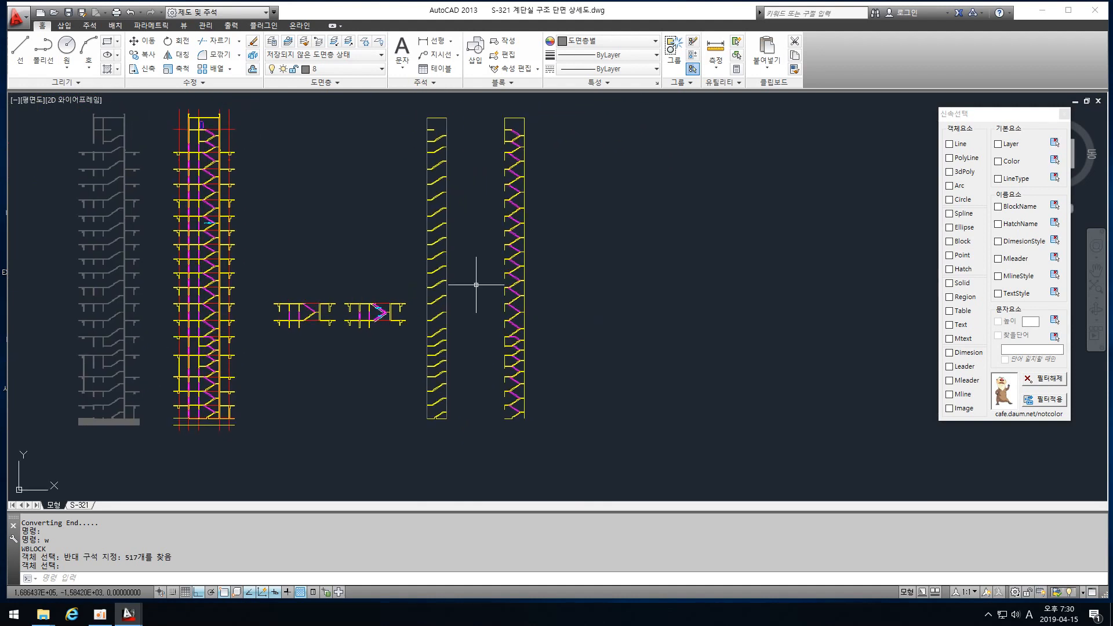
pyautogui.write('w')
pyautogui.press('Return')
pyautogui.click(170, 210)
pyautogui.click(419, 111)
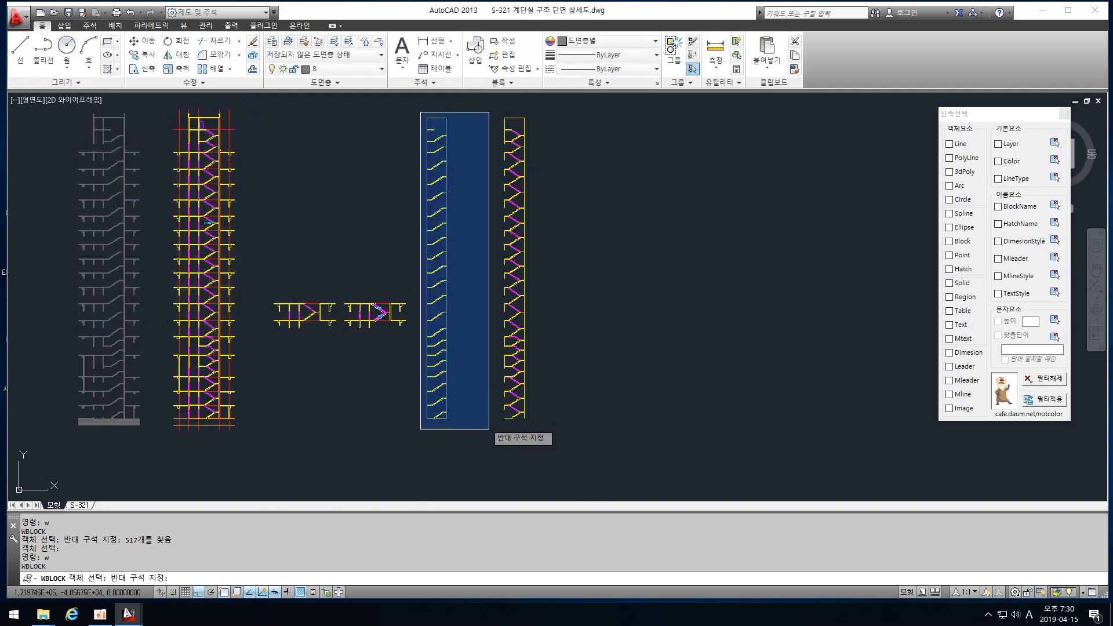
pyautogui.click(485, 444)
pyautogui.press('Return')
pyautogui.click(202, 348)
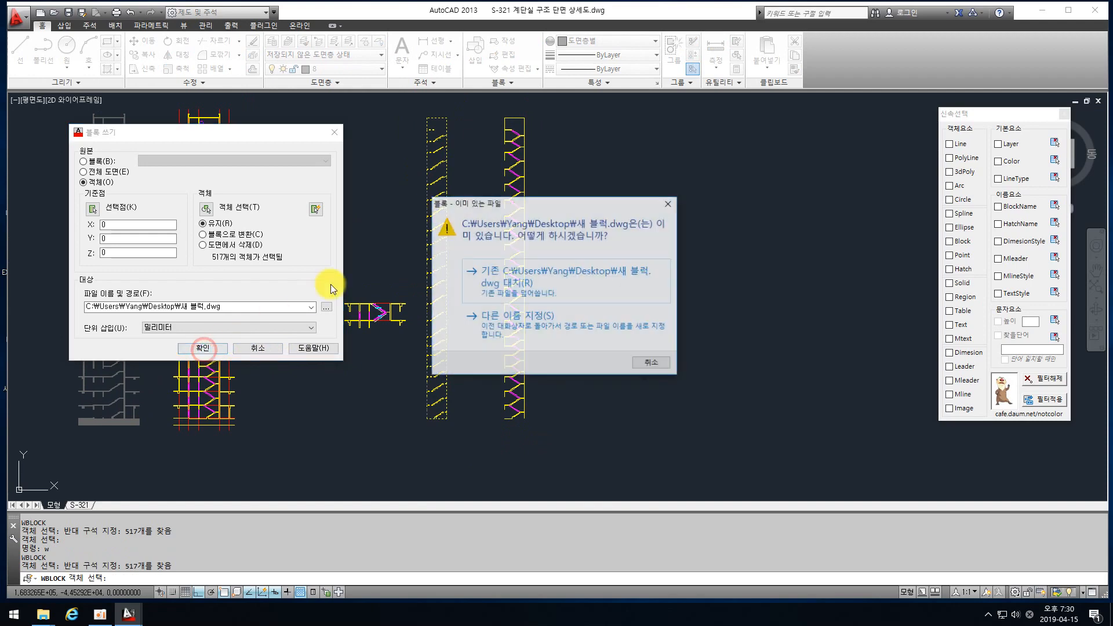
pyautogui.click(513, 284)
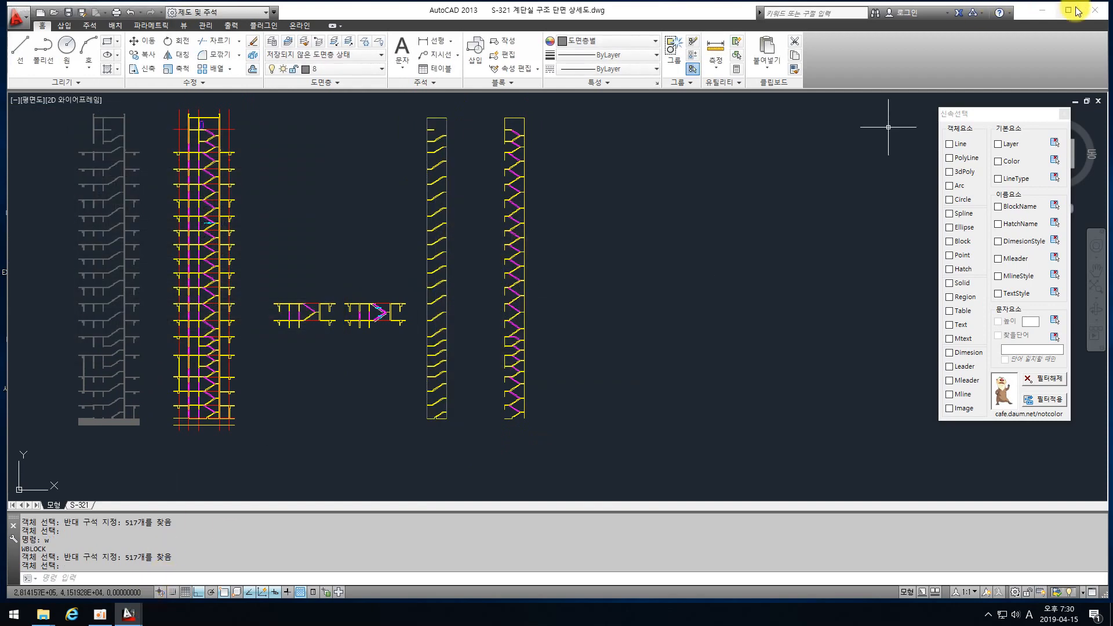
# Minimise AutoCAD, start SketchUp 2018 with a new model and delete the default human figure
pyautogui.click(1040, 15)
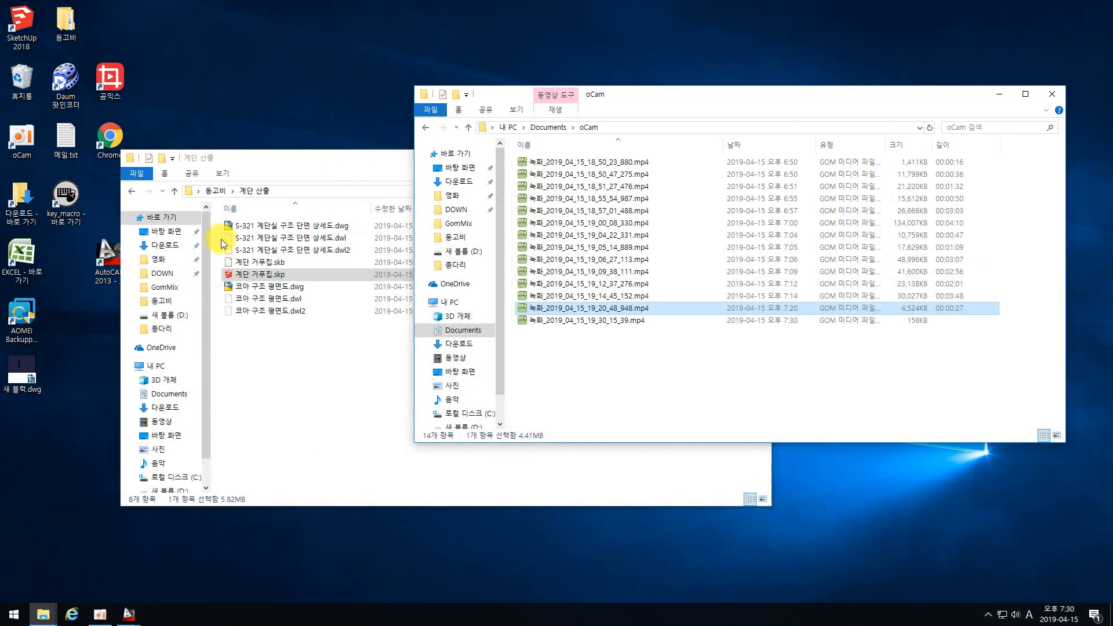
pyautogui.click(22, 46)
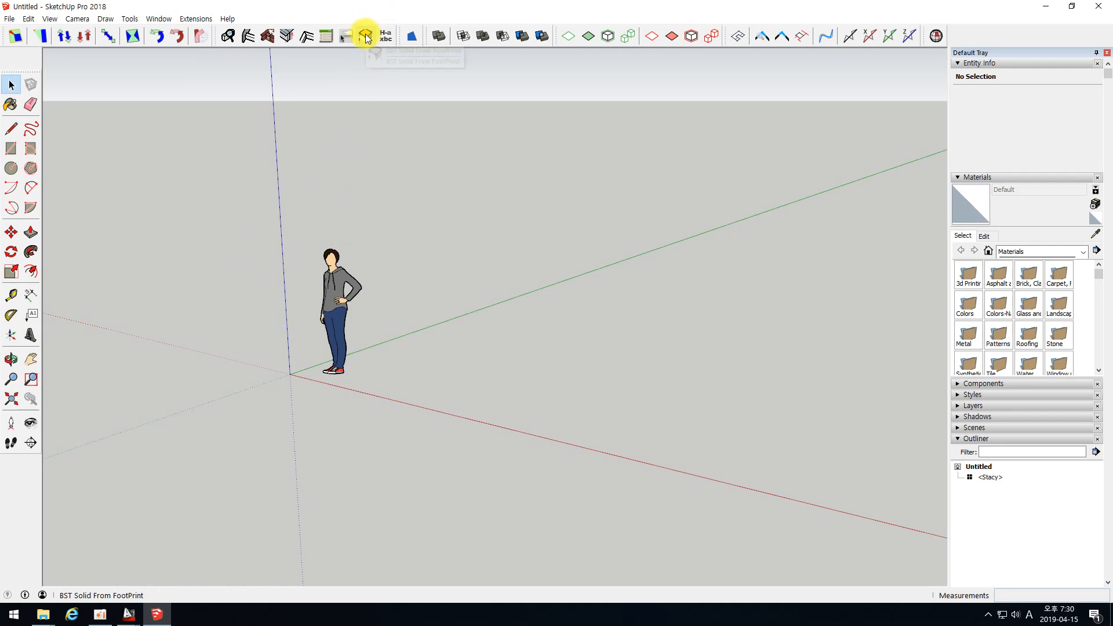
pyautogui.moveTo(398, 256); pyautogui.dragTo(425, 300, button='middle')
pyautogui.moveTo(422, 301); pyautogui.dragTo(262, 221)
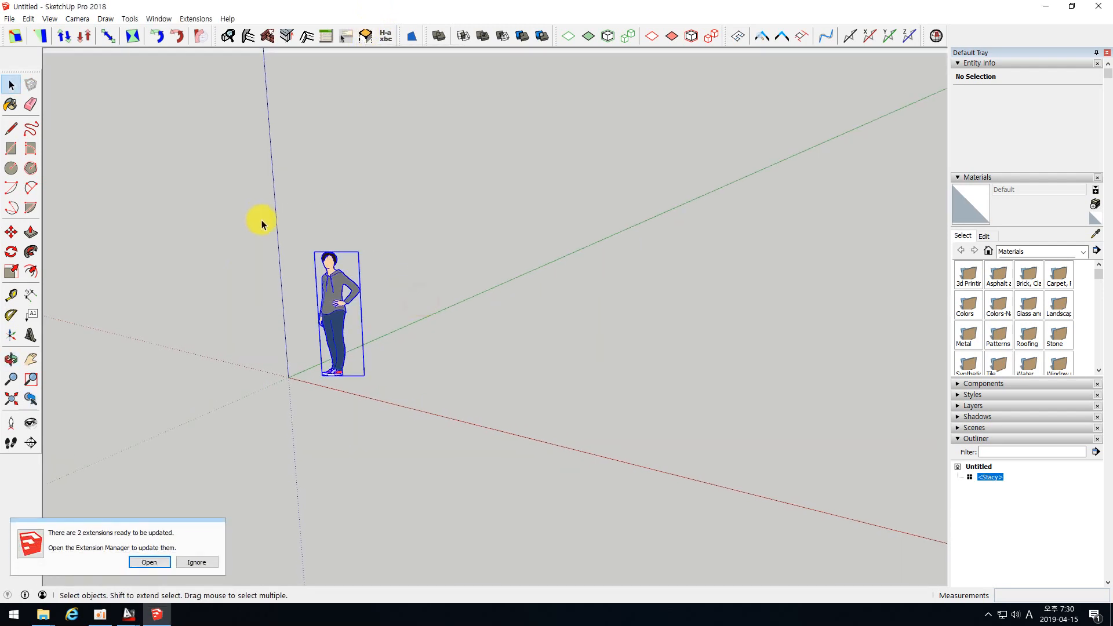
pyautogui.press('Delete')
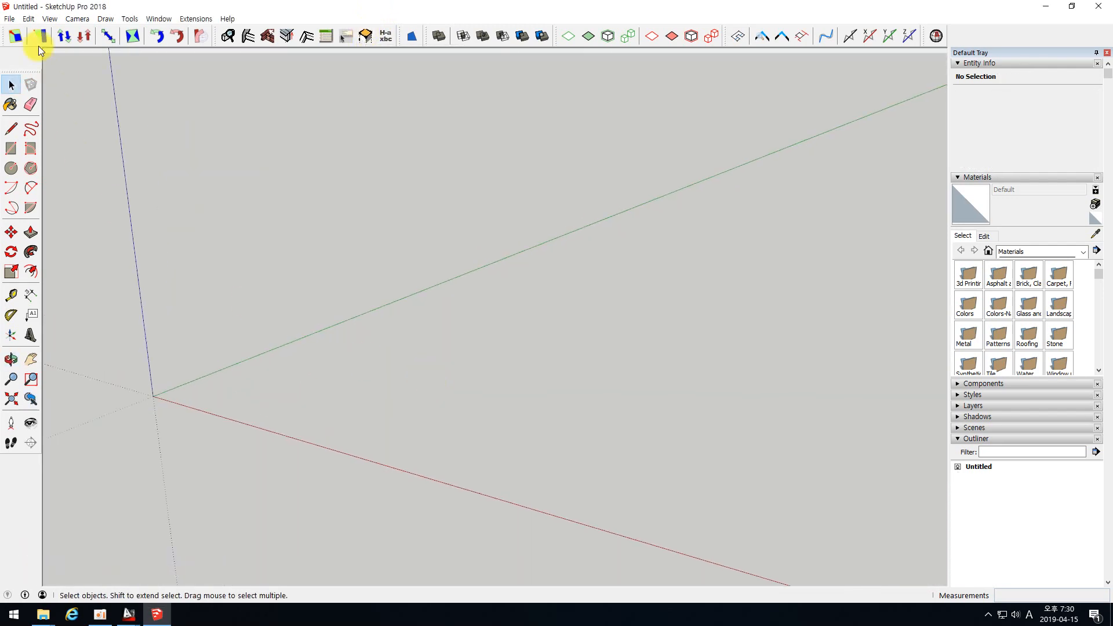
# Import 새 블럭.dwg into the empty SketchUp model and dismiss the import results
pyautogui.click(10, 18)
pyautogui.click(47, 184)
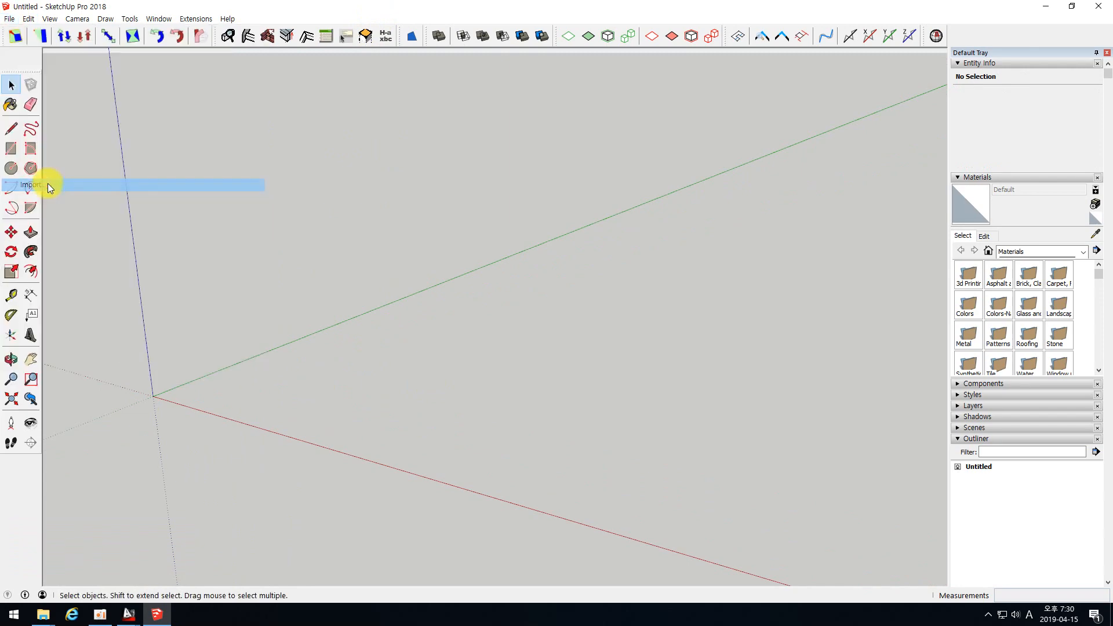
pyautogui.doubleClick(488, 255)
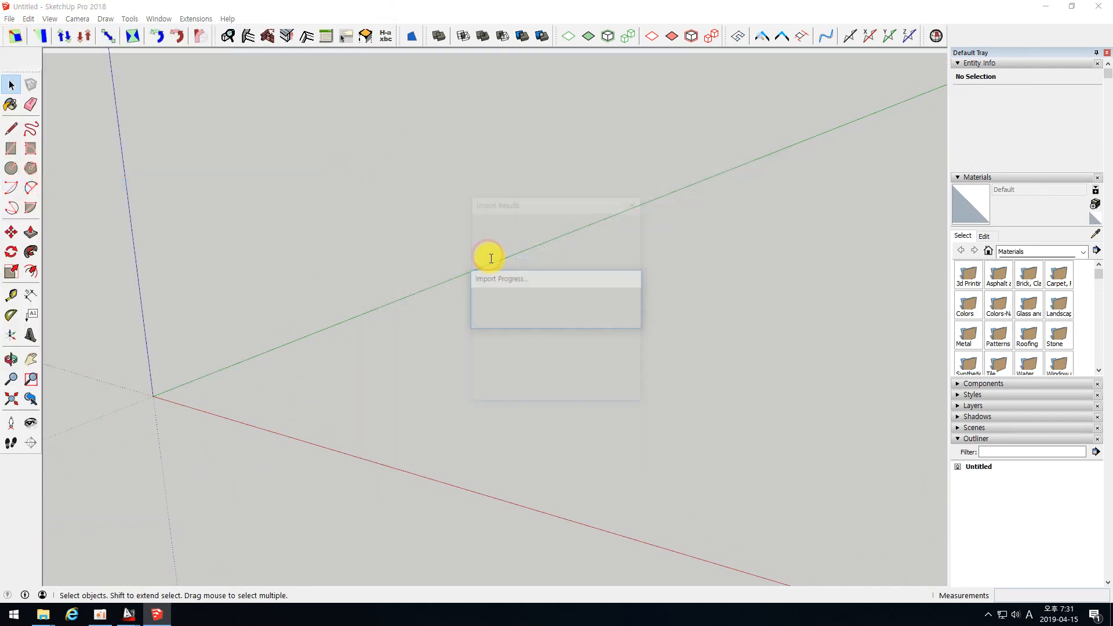
pyautogui.click(617, 388)
# Examine the imported column of stair flights along its full length
pyautogui.moveTo(389, 318); pyautogui.dragTo(318, 269, button='middle')
pyautogui.scroll(-3, 318, 269)
pyautogui.moveTo(346, 317); pyautogui.dragTo(356, 332, button='middle')
pyautogui.scroll(-3, 346, 347)
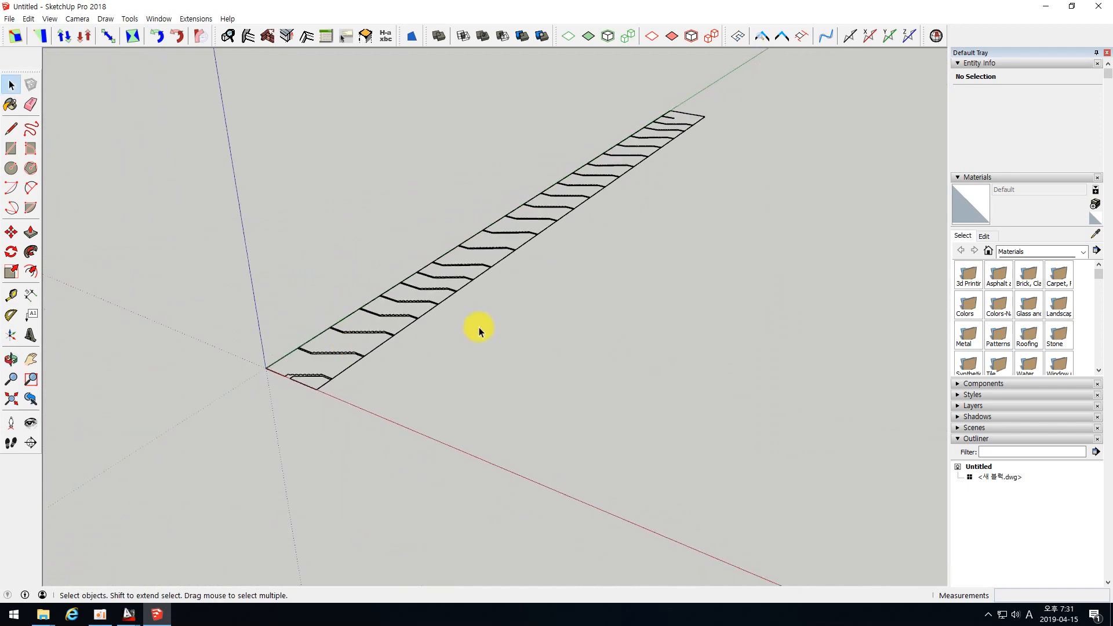
pyautogui.scroll(-3, 429, 353)
pyautogui.scroll(4, 455, 303)
pyautogui.scroll(-2, 452, 304)
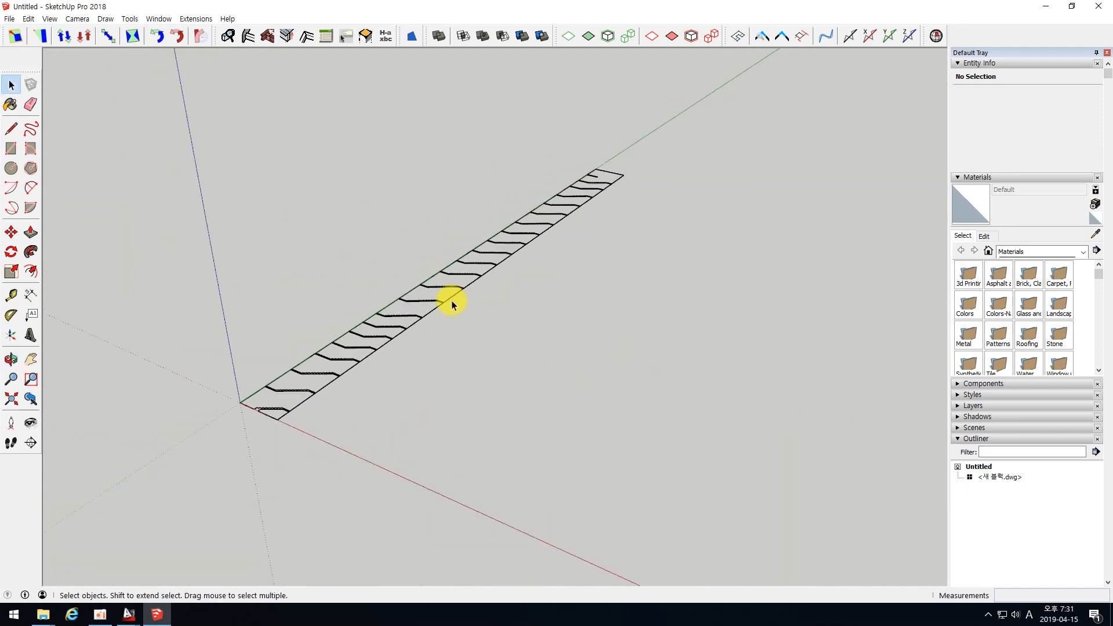
pyautogui.scroll(-3, 350, 288)
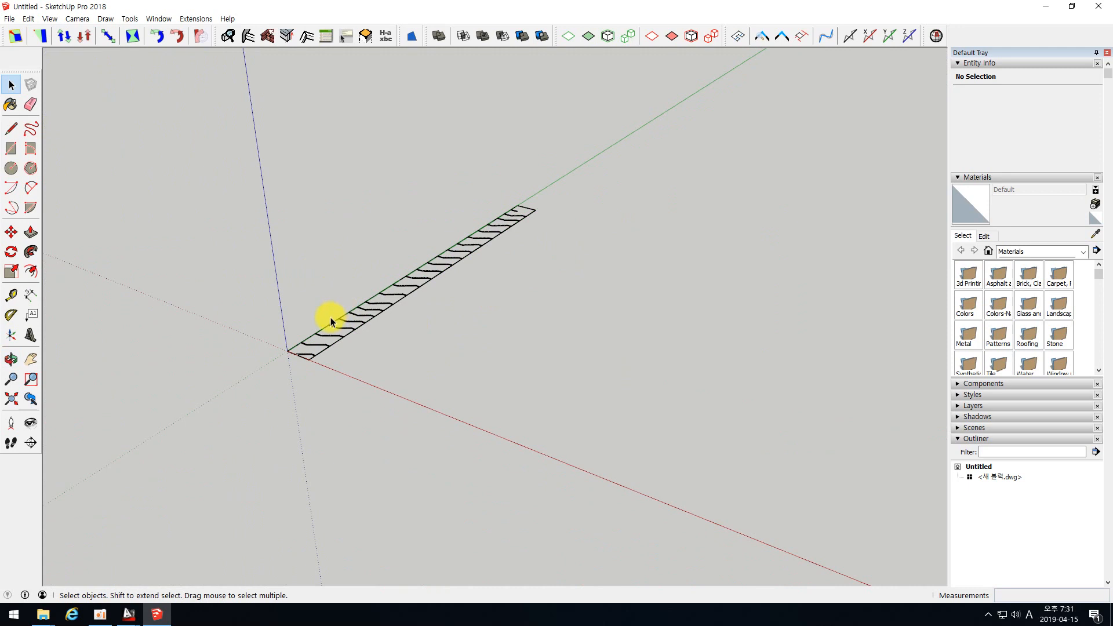
pyautogui.scroll(2, 354, 322)
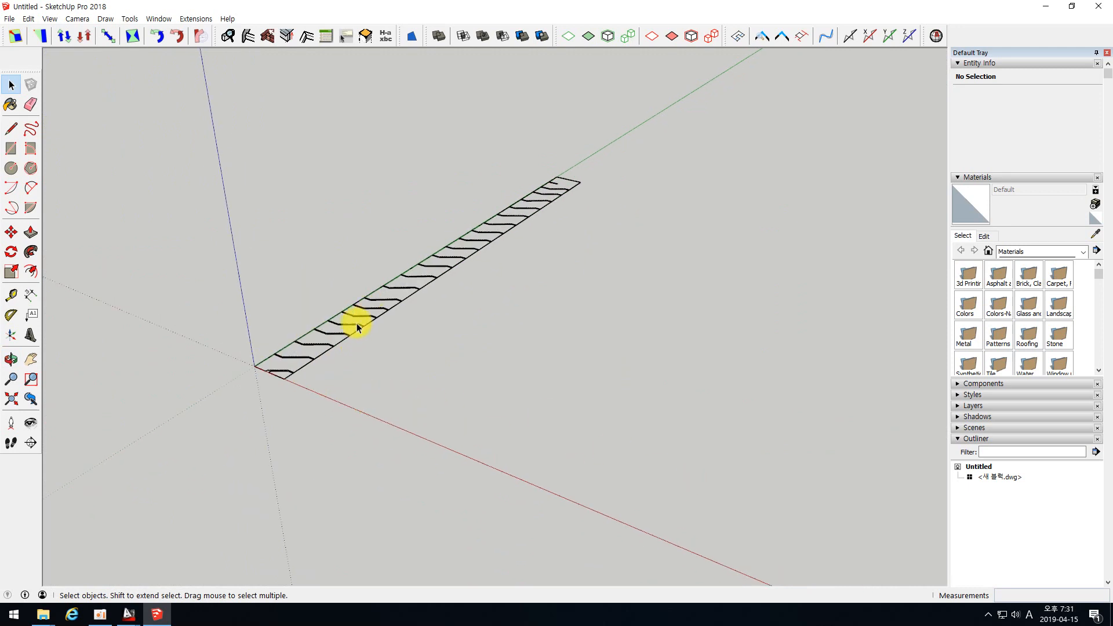
pyautogui.scroll(2, 352, 323)
# Explode the imported 새 블럭.dwg component and generate faces from its edges
pyautogui.click(319, 330)
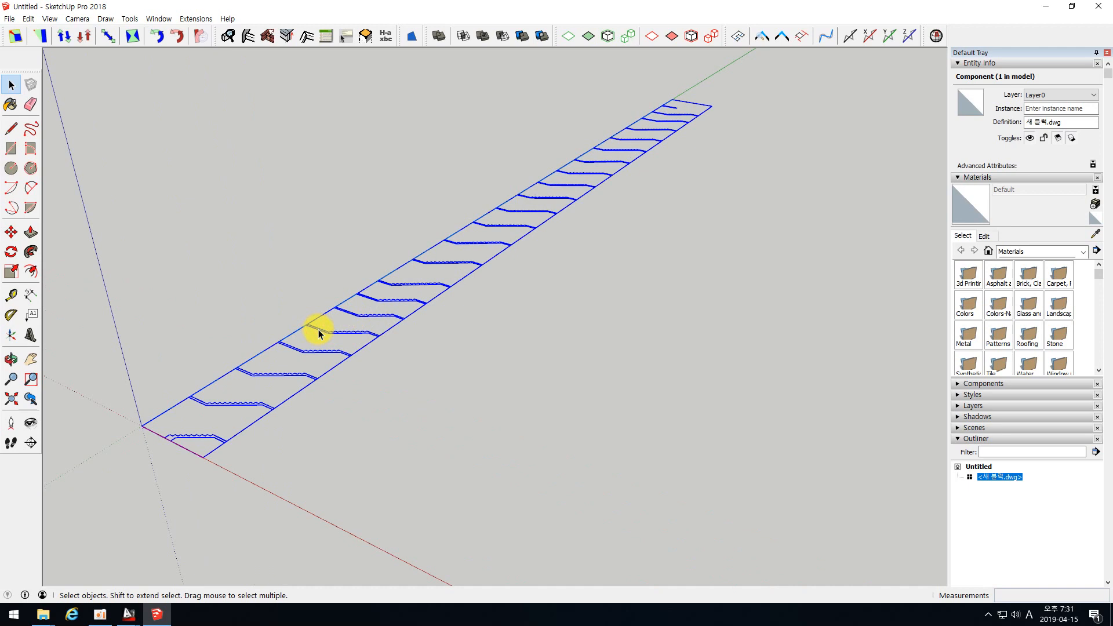
pyautogui.rightClick(318, 334)
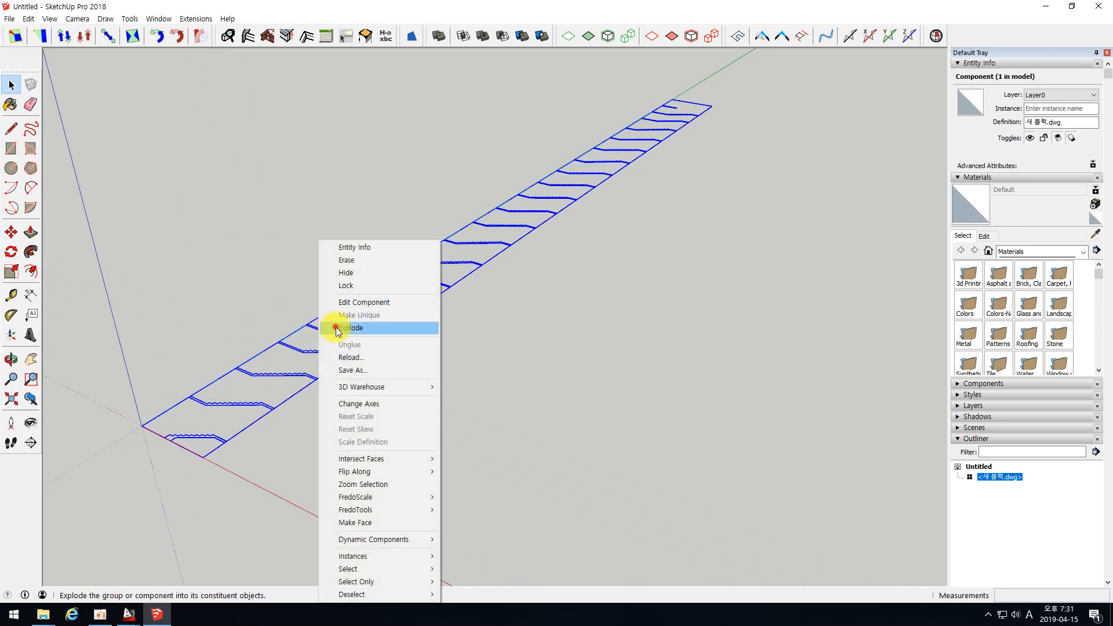
pyautogui.click(336, 330)
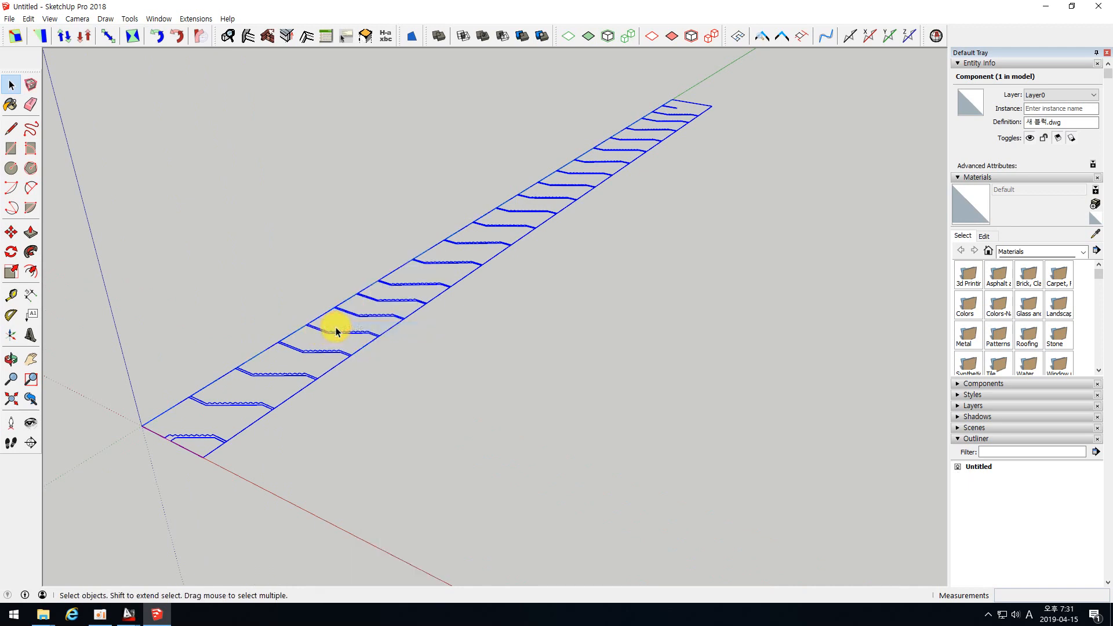
pyautogui.click(411, 39)
# Draw a line across the open end of the lowest flight to close its outline into a face
pyautogui.scroll(5, 192, 422)
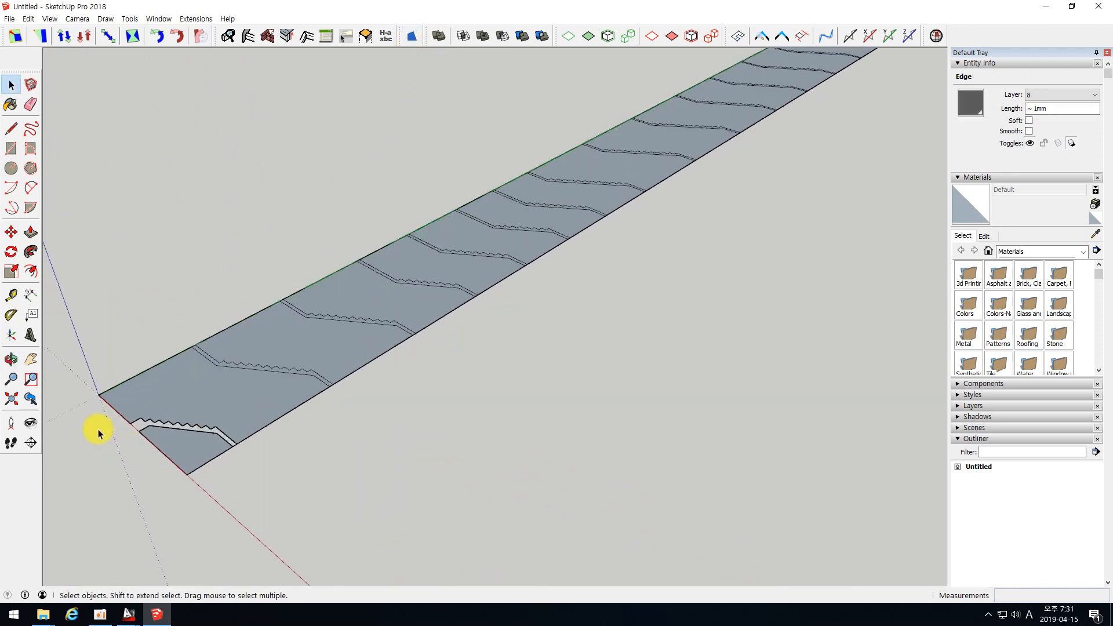
pyautogui.click(11, 128)
pyautogui.scroll(2, 104, 406)
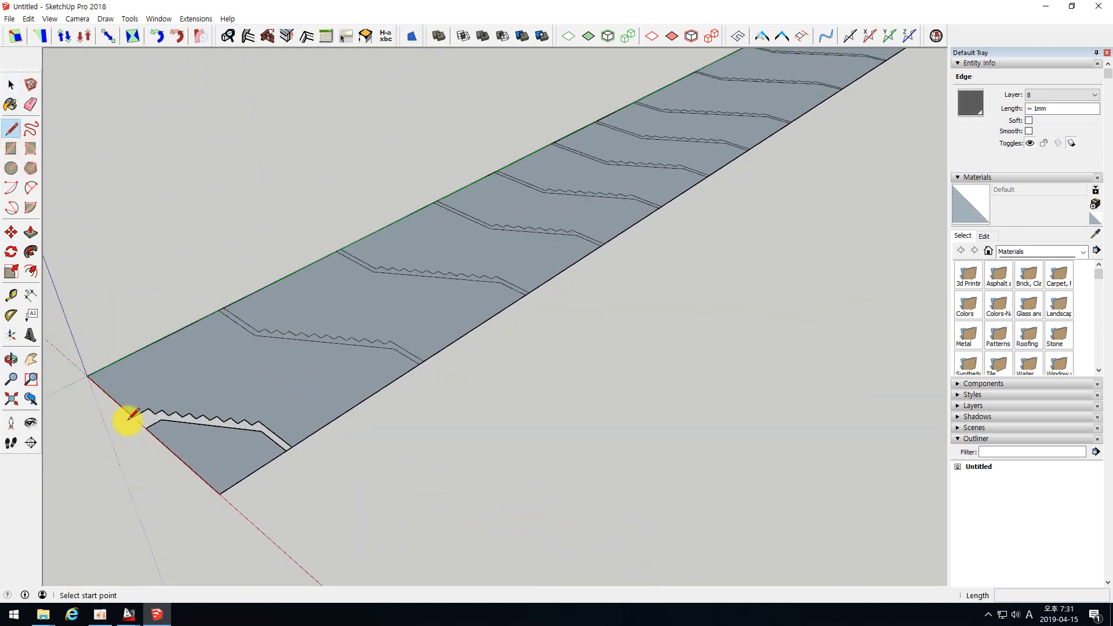
pyautogui.click(134, 418)
pyautogui.click(147, 411)
pyautogui.press('space')
# Delete the faces filling the gaps between the lower stair flights, keeping the flight profiles
pyautogui.click(220, 476)
pyautogui.scroll(-1, 219, 476)
pyautogui.press('Delete')
pyautogui.click(303, 407)
pyautogui.press('Delete')
pyautogui.click(403, 335)
pyautogui.press('Delete')
pyautogui.click(445, 292)
pyautogui.press('Delete')
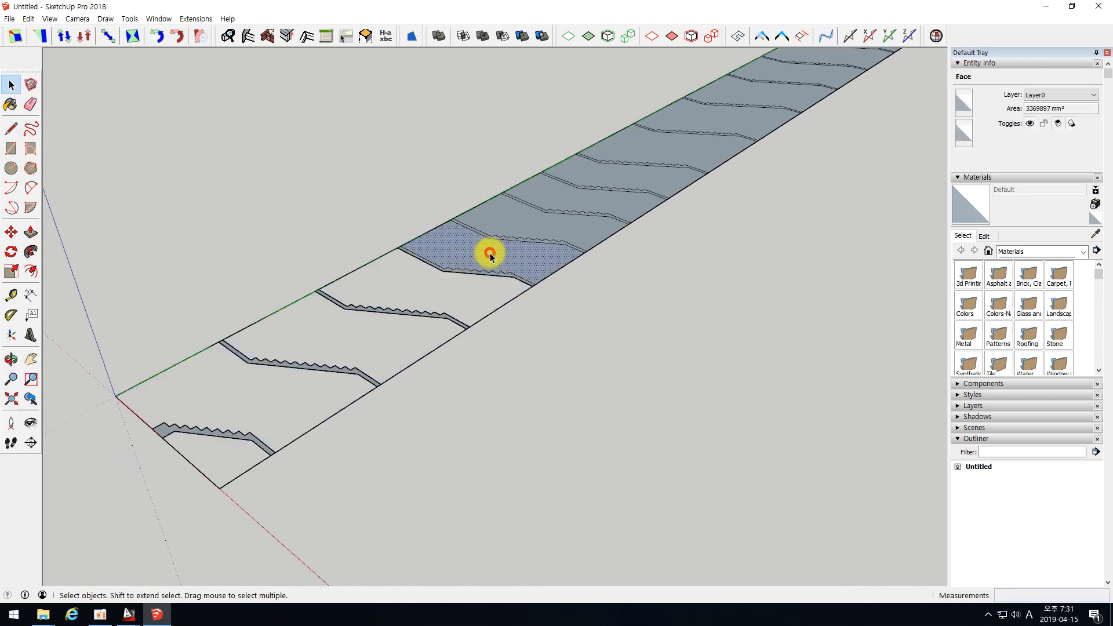
# Delete the geometry of the upper part of the column, beyond the lower flights
pyautogui.moveTo(758, 258); pyautogui.dragTo(645, 112)
pyautogui.scroll(-2, 629, 175)
pyautogui.press('Delete')
pyautogui.moveTo(883, 224); pyautogui.dragTo(739, 94)
pyautogui.press('Delete')
pyautogui.scroll(4, 455, 368)
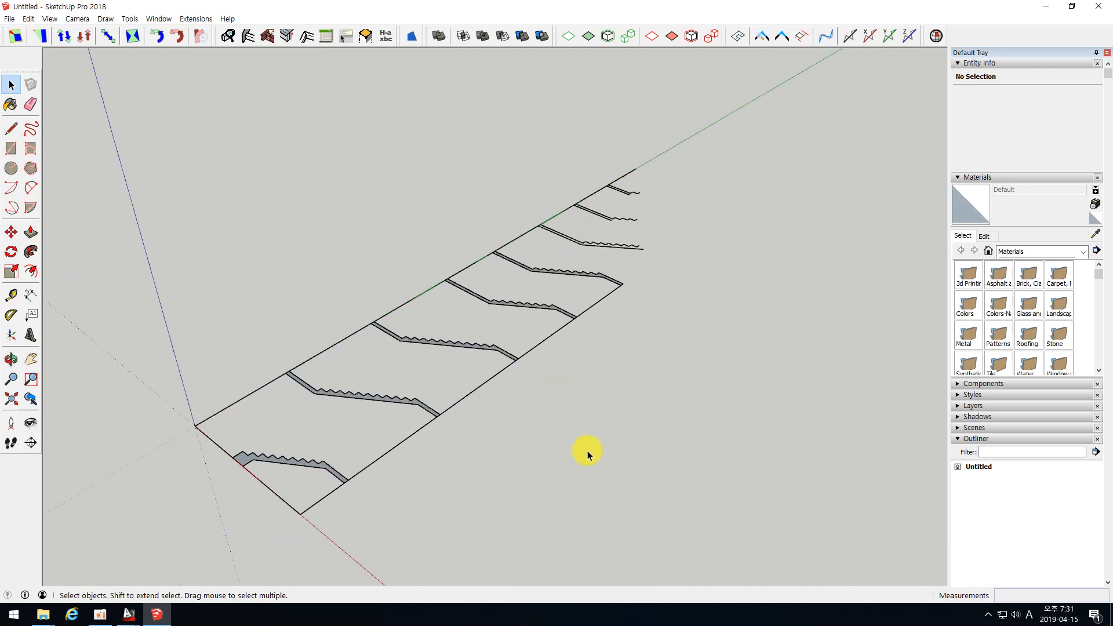
# Turn the remaining flight faces into CONCRETE solids with BST Solid From FootPrint, using a 1300 mm push length
pyautogui.moveTo(652, 552)
pyautogui.mouseDown()
pyautogui.moveTo(179, 223)
pyautogui.moveTo(186, 232)
pyautogui.mouseUp()
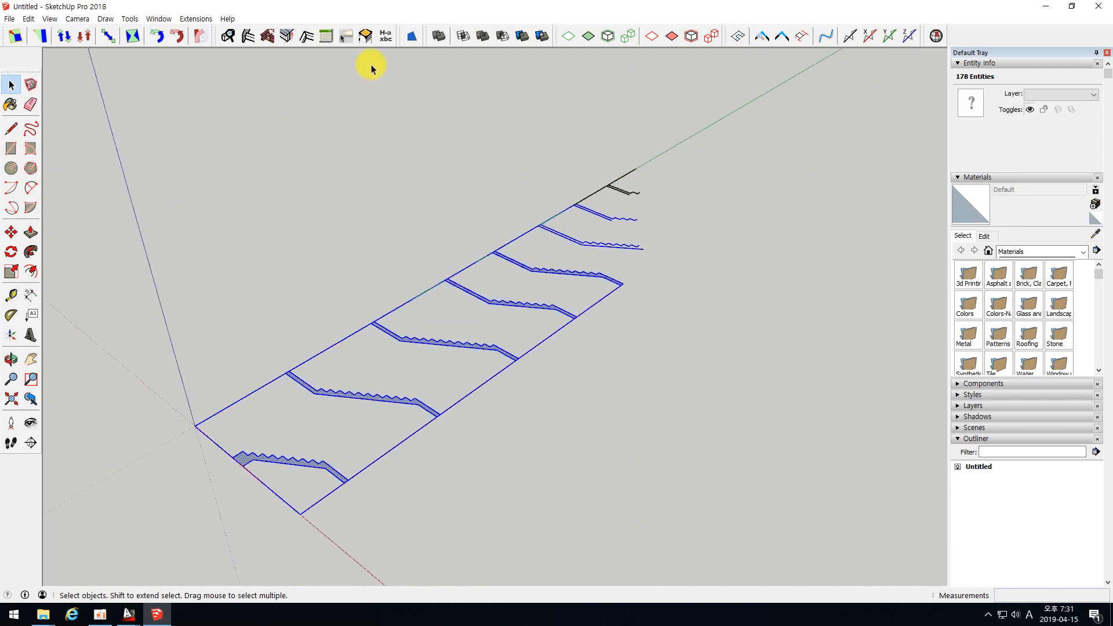
pyautogui.click(364, 37)
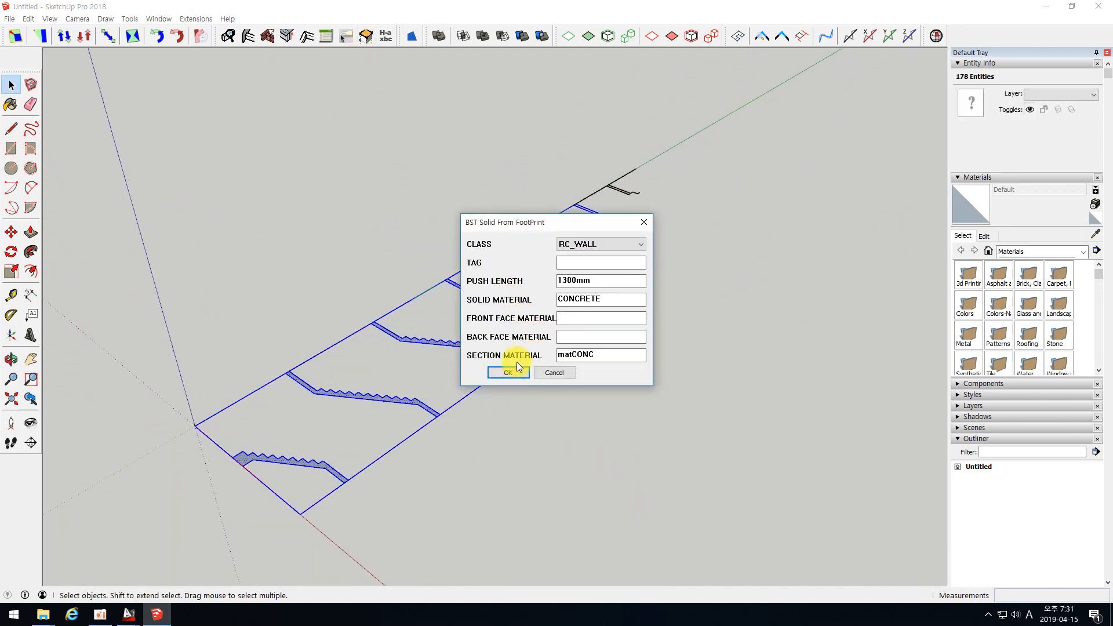
pyautogui.moveTo(582, 286); pyautogui.dragTo(504, 281)
pyautogui.write('1')
pyautogui.press('Return')
pyautogui.moveTo(427, 323); pyautogui.dragTo(342, 447, button='middle')
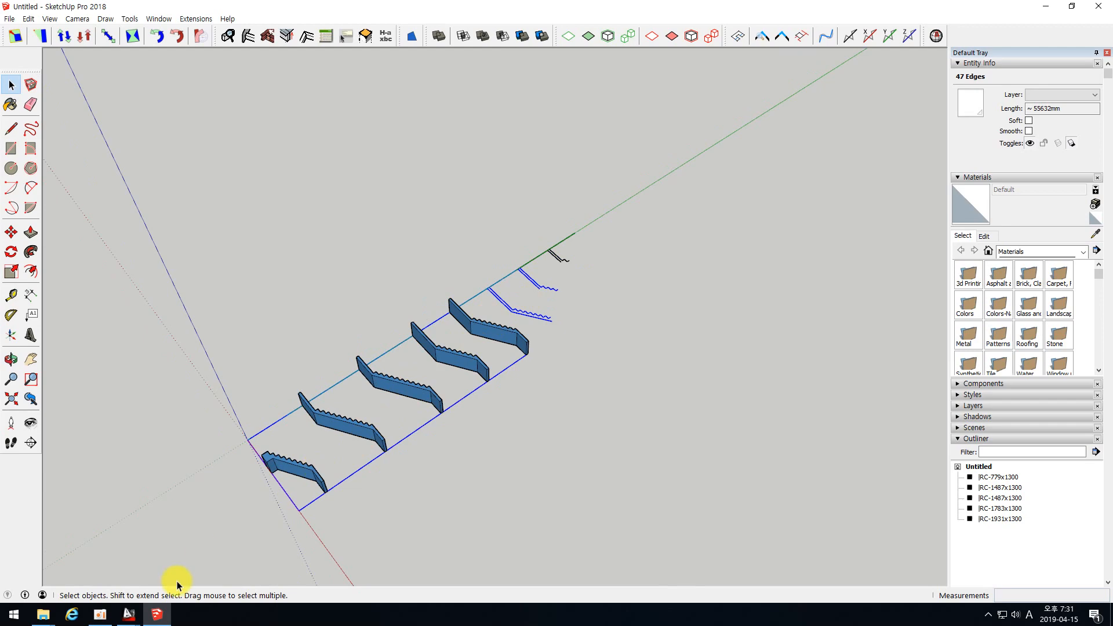
# Switch back to AutoCAD's S-321 drawing and examine the full-height column that contains the magenta flights
pyautogui.moveTo(129, 613)
pyautogui.click(72, 574)
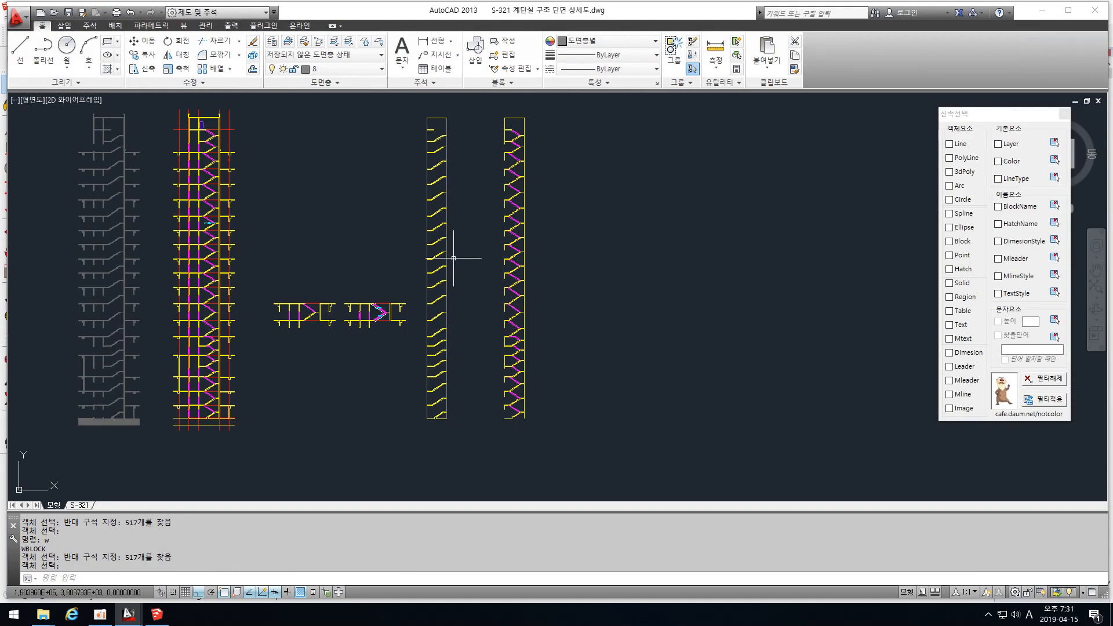
pyautogui.scroll(5, 453, 258)
pyautogui.scroll(-7, 389, 145)
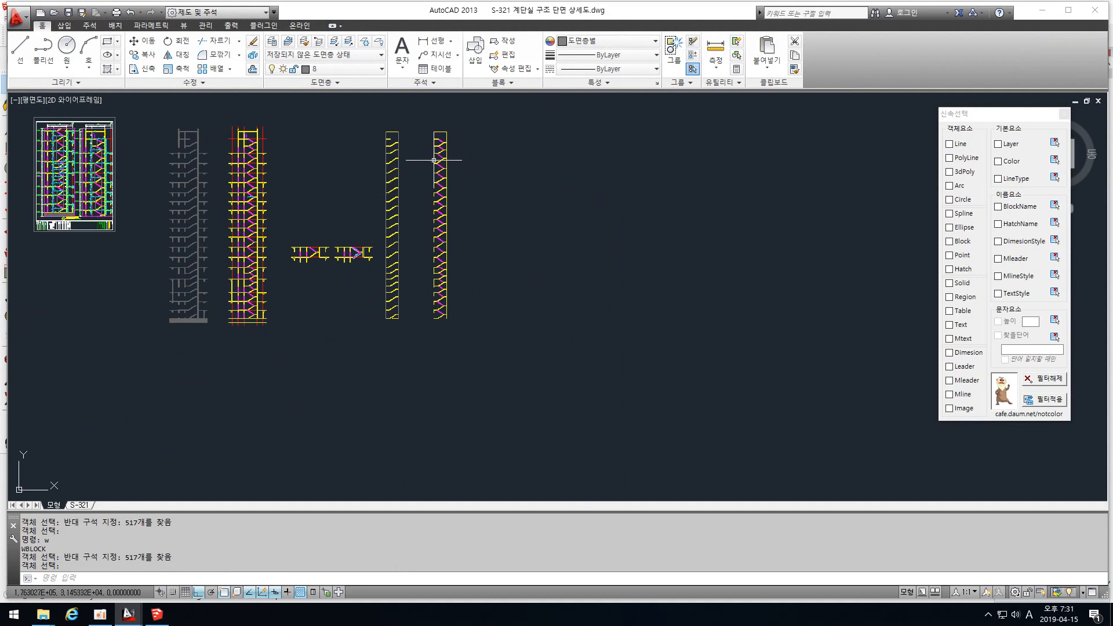
pyautogui.scroll(5, 434, 160)
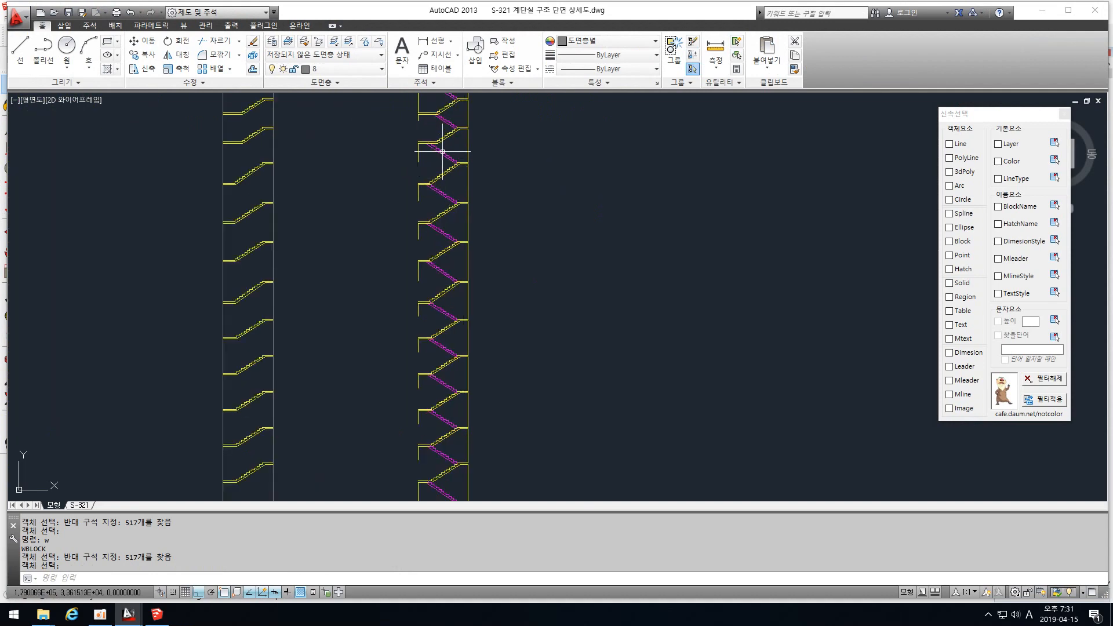
pyautogui.scroll(4, 435, 163)
pyautogui.click(394, 178)
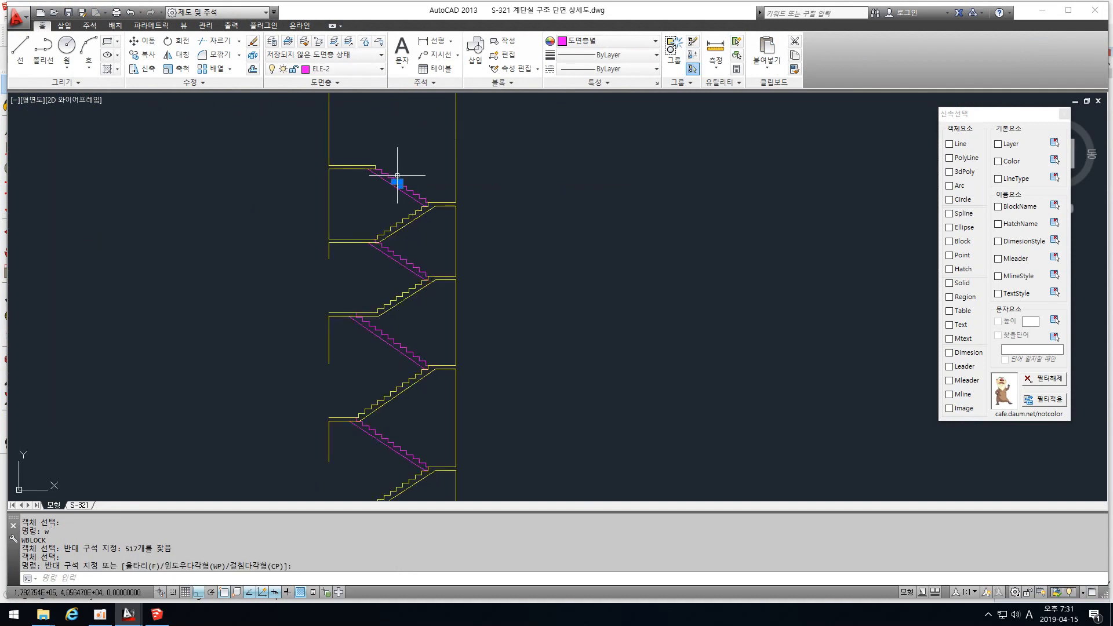
pyautogui.press('Escape')
pyautogui.click(374, 69)
pyautogui.moveTo(412, 126); pyautogui.dragTo(413, 176)
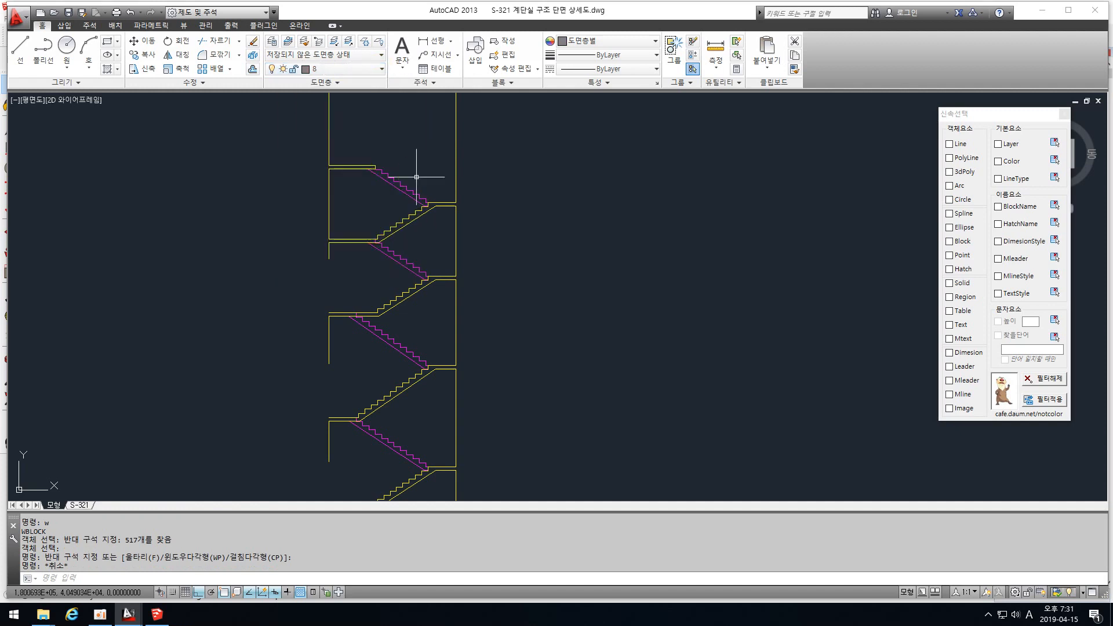
# Identify the layer of the uppermost magenta flight and make ELE-2 the current layer
pyautogui.click(397, 183)
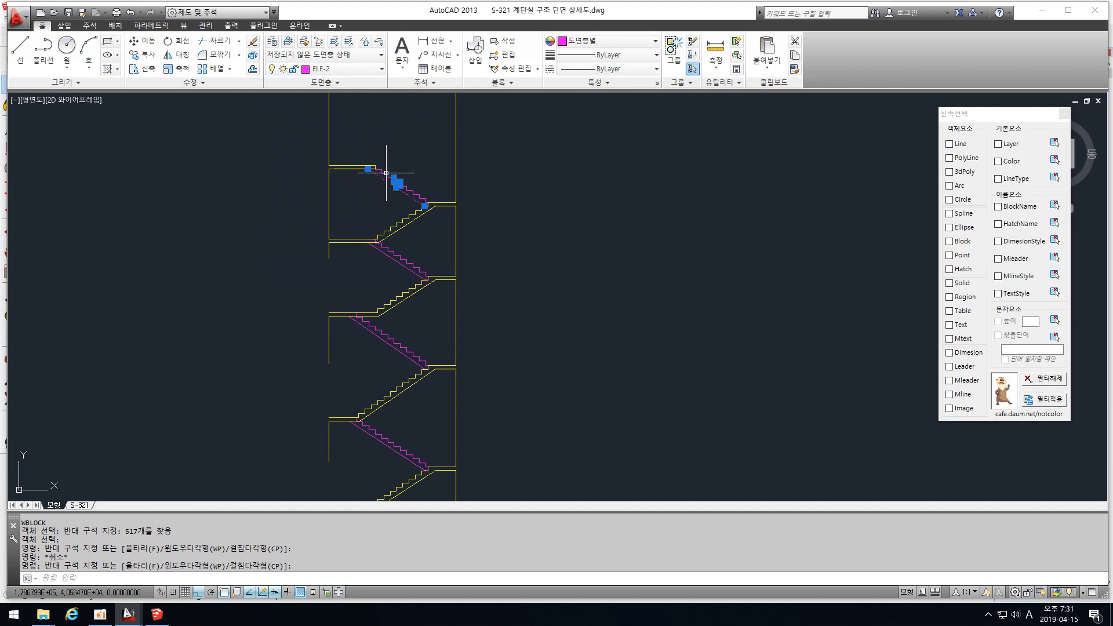
pyautogui.press('Escape')
pyautogui.click(380, 69)
pyautogui.moveTo(412, 131); pyautogui.dragTo(411, 146)
pyautogui.click(319, 236)
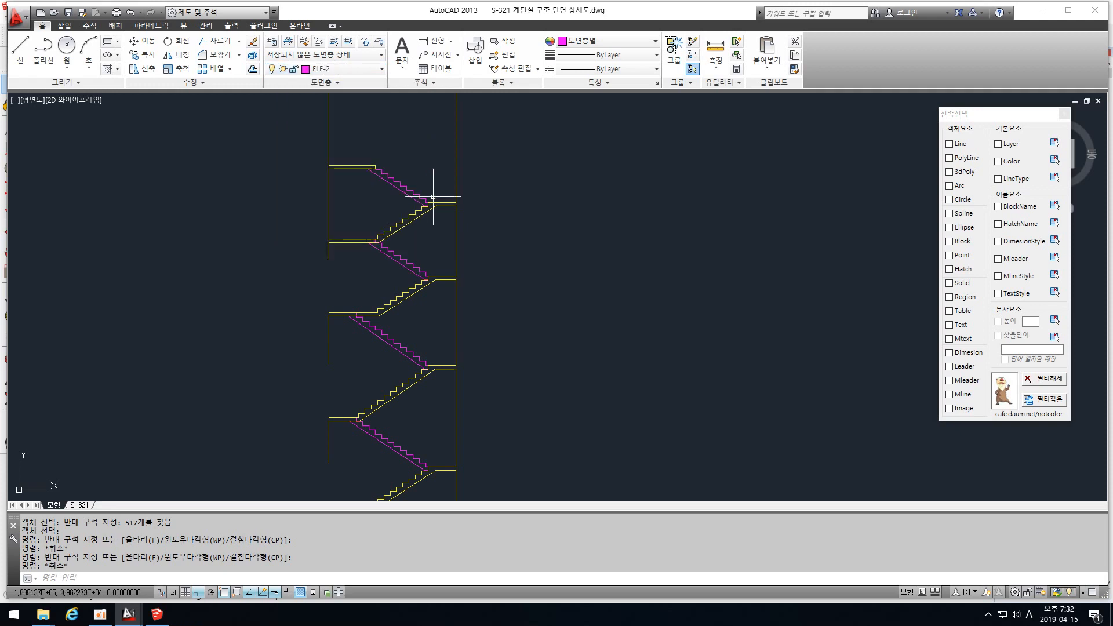
# Draw lines on the ELE-2 layer along the top and underside of the landing at the foot of the uppermost magenta flight
pyautogui.scroll(6, 417, 207)
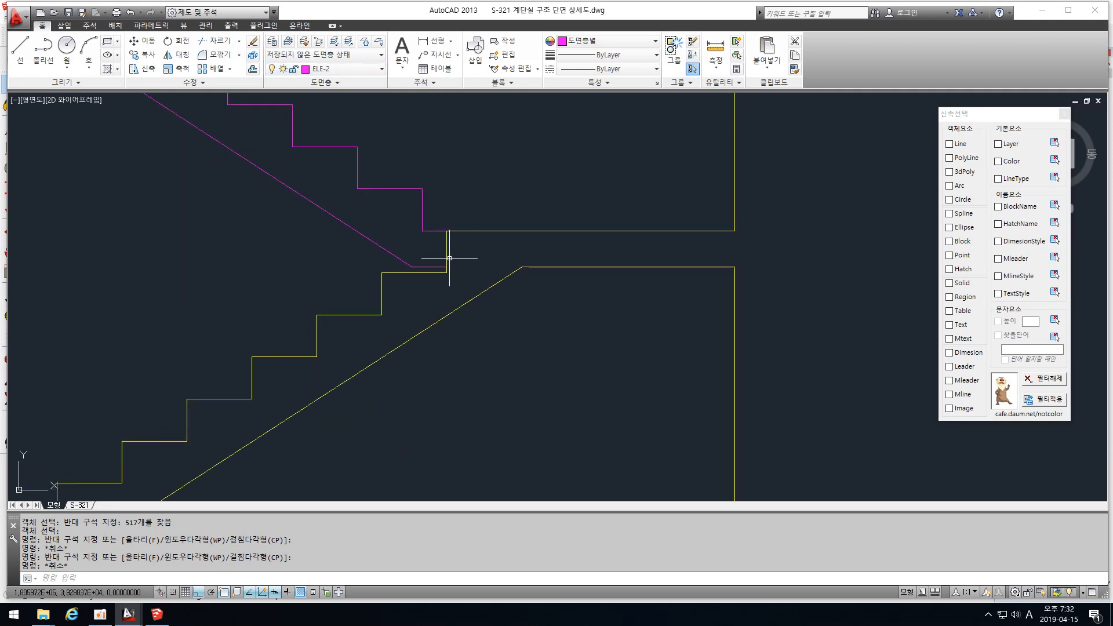
pyautogui.write('l')
pyautogui.press('Return')
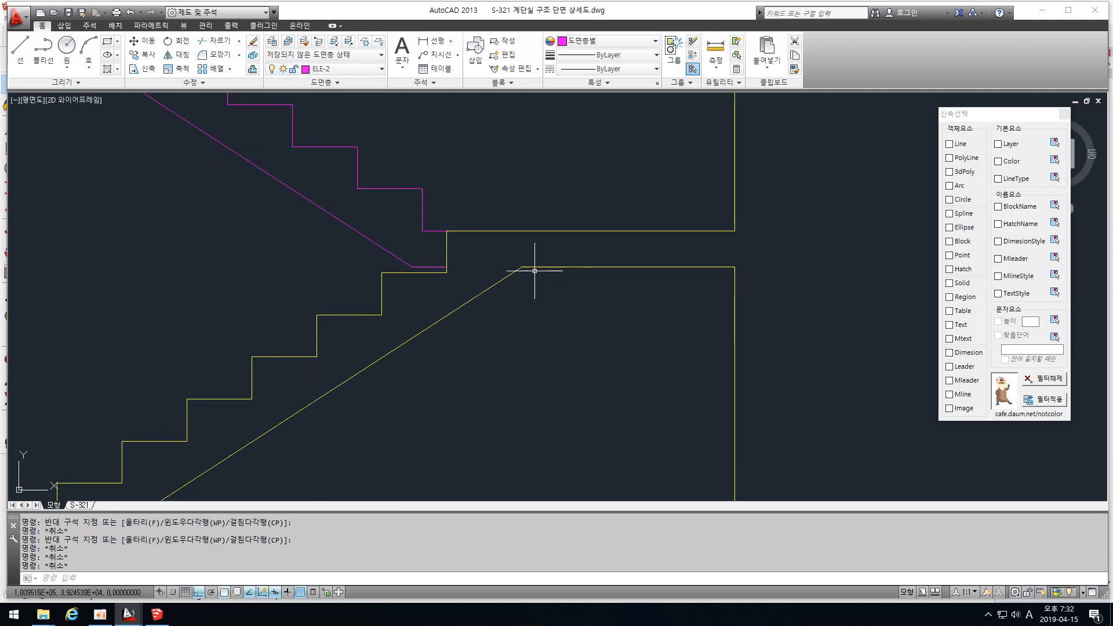
pyautogui.click(447, 267)
pyautogui.click(734, 269)
pyautogui.scroll(-2, 741, 289)
pyautogui.press('Escape')
pyautogui.press('space')
pyautogui.click(562, 252)
pyautogui.click(728, 254)
pyautogui.scroll(-2, 754, 269)
pyautogui.press('Escape')
# Draw lines along the underside and top of the landing at the head of the uppermost magenta flight
pyautogui.moveTo(443, 173); pyautogui.dragTo(510, 242, button='middle')
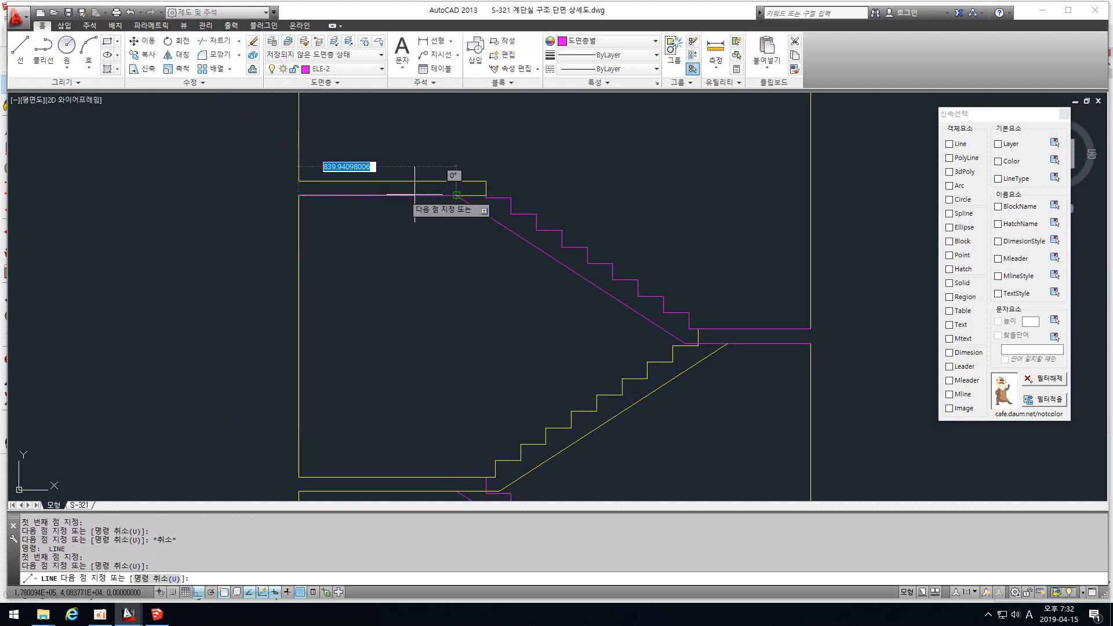
pyautogui.press('space')
pyautogui.click(484, 181)
pyautogui.click(298, 181)
pyautogui.press('Escape')
pyautogui.press('Escape')
# Try erasing the short end edge of that upper landing, undo it, and draw a closing line there
pyautogui.click(485, 185)
pyautogui.write('e')
pyautogui.press('Return')
pyautogui.hotkey('ctrl', 'z')
pyautogui.scroll(2, 486, 184)
pyautogui.press('Escape')
pyautogui.write('l')
pyautogui.press('space')
pyautogui.press('Escape')
pyautogui.scroll(-5, 484, 174)
pyautogui.scroll(4, 467, 230)
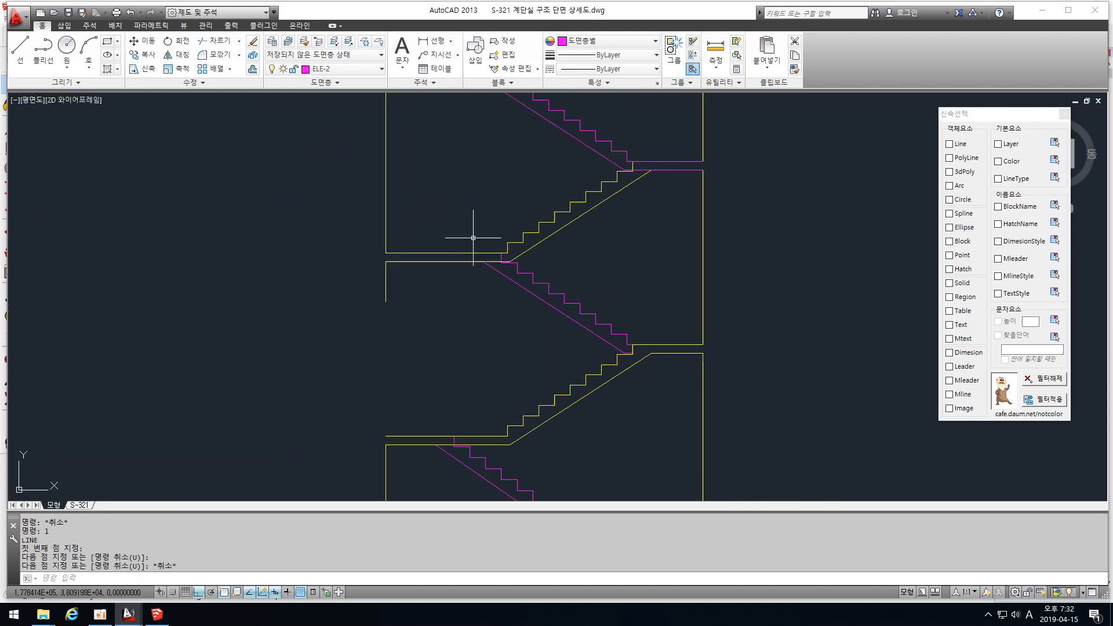
# Outline the landing at the head of the second magenta flight with lines along its top, outer side and underside
pyautogui.press('space')
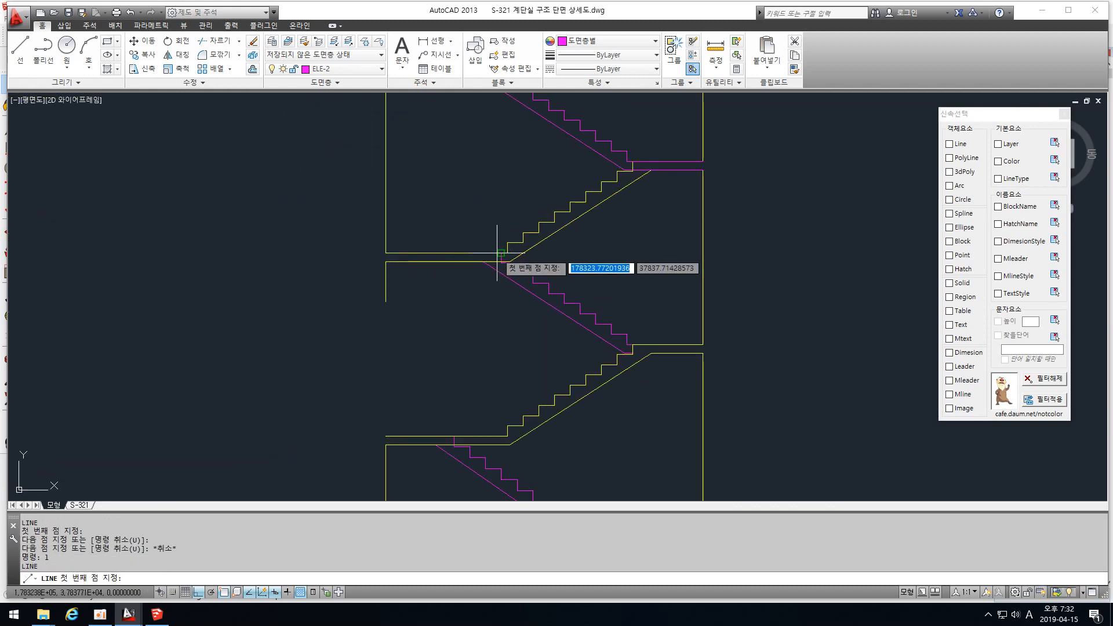
pyautogui.click(486, 255)
pyautogui.click(386, 261)
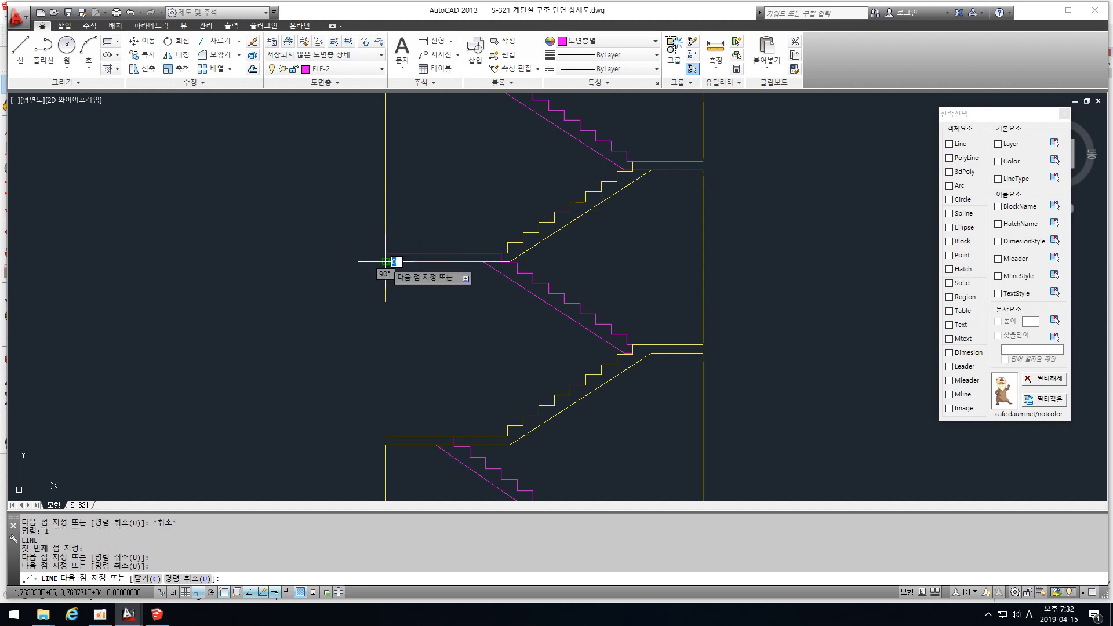
pyautogui.click(483, 262)
pyautogui.press('Escape')
# Outline the landing at the foot of the second magenta flight along its top, outer side and 1200 mm underside
pyautogui.press('space')
pyautogui.click(632, 344)
pyautogui.click(703, 345)
pyautogui.click(703, 354)
pyautogui.scroll(2, 632, 355)
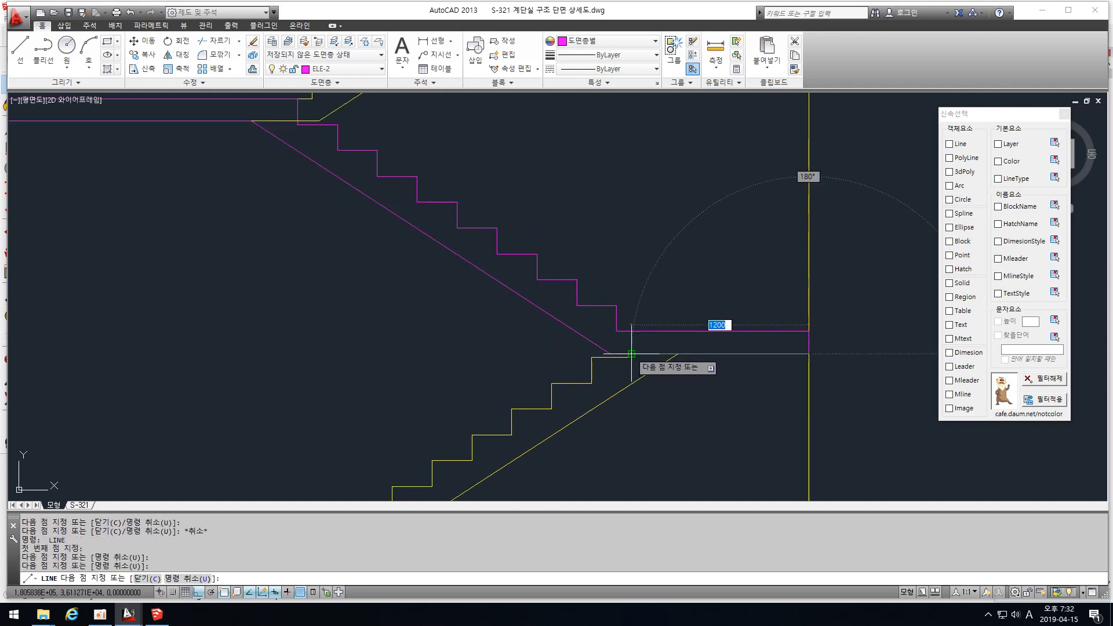
pyautogui.click(632, 355)
pyautogui.press('Escape')
pyautogui.scroll(-3, 512, 175)
pyautogui.scroll(-4, 535, 225)
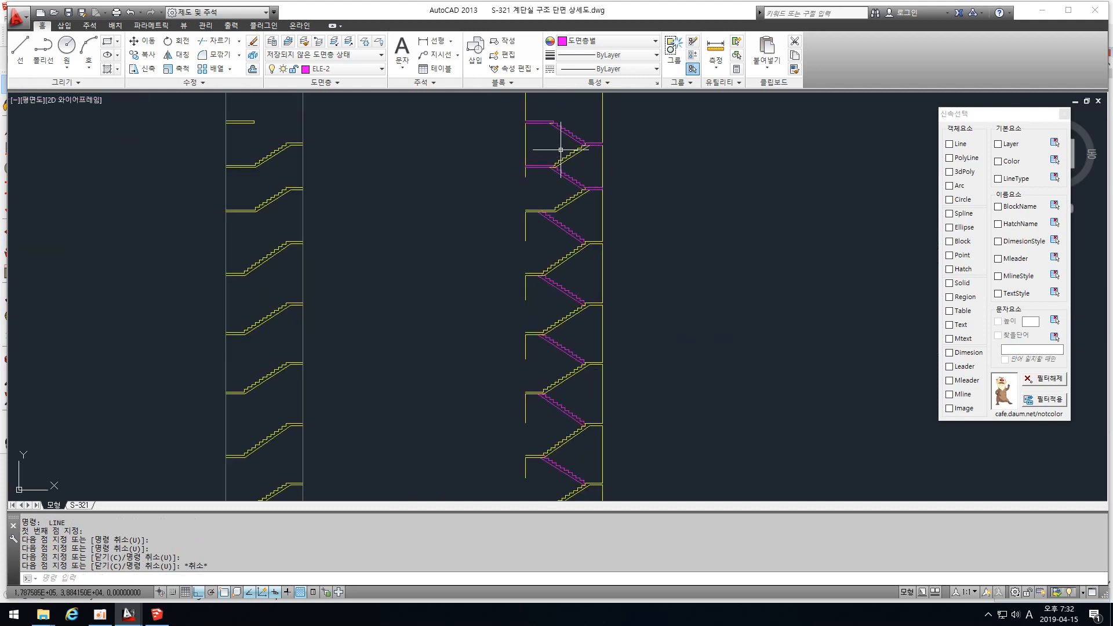
# Isolate the 0-CORE layer of a yellow flight in the magenta-flight column using the Layer Manager
pyautogui.scroll(1, 579, 209)
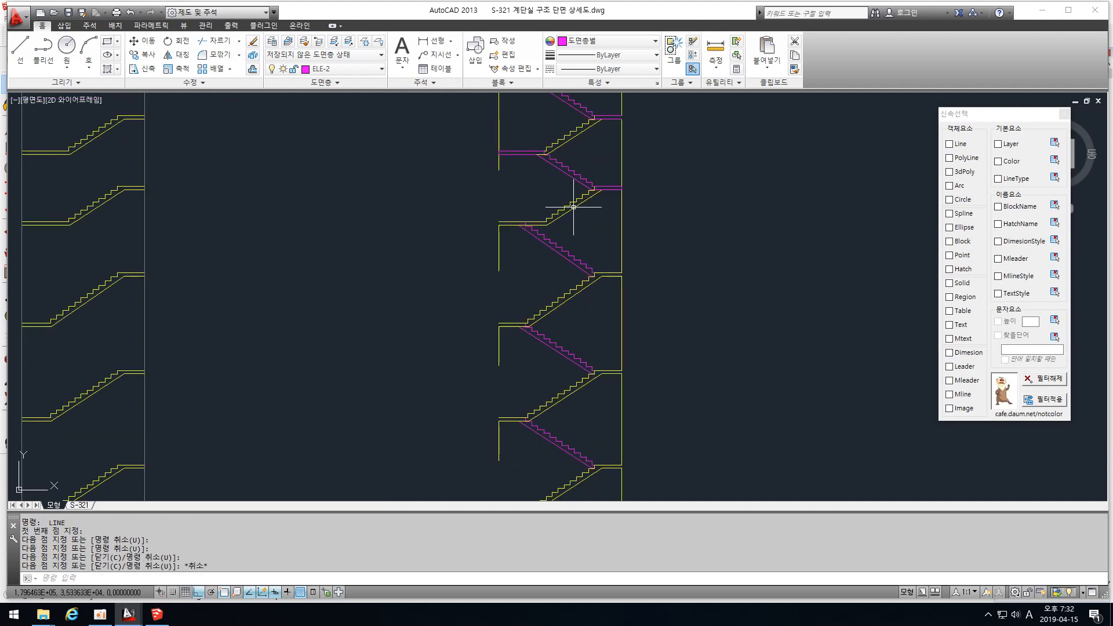
pyautogui.click(564, 205)
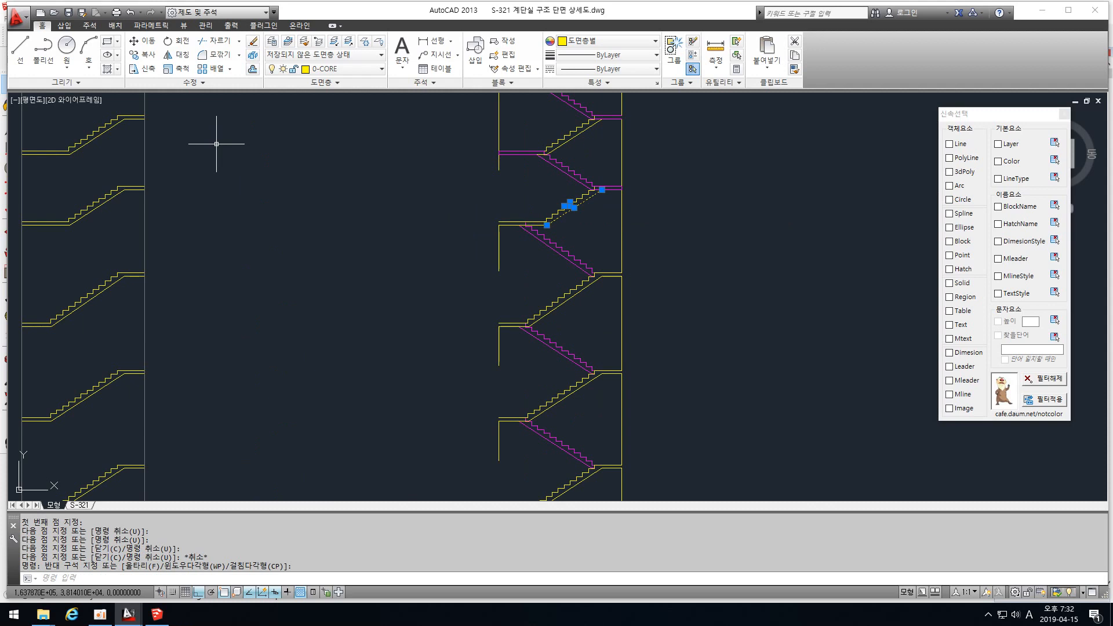
pyautogui.press('Return')
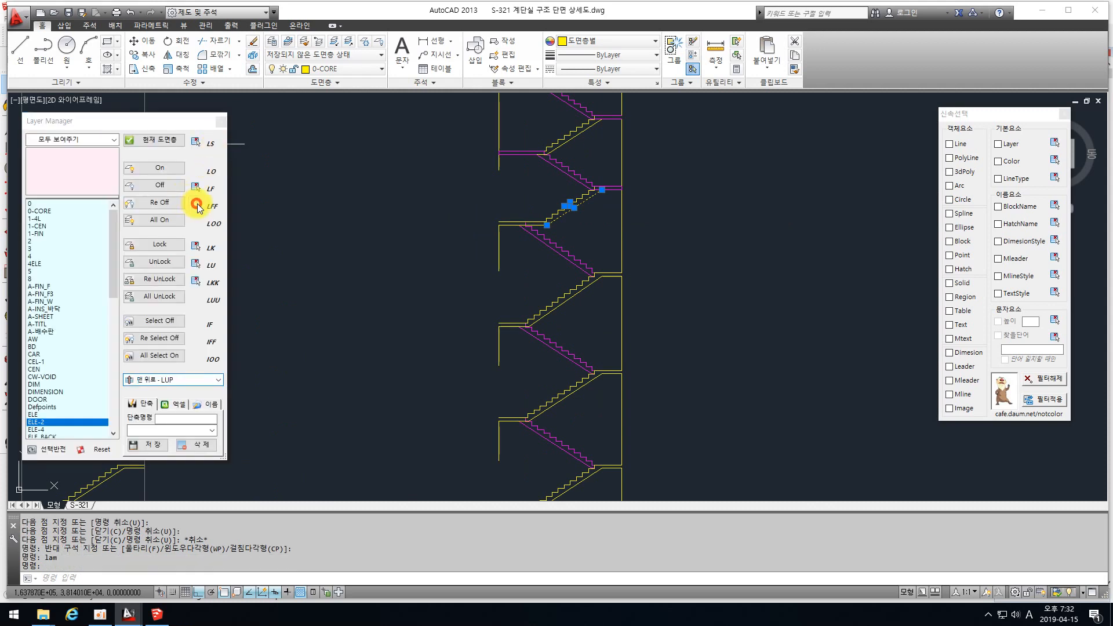
pyautogui.click(196, 204)
# Erase the 0-CORE geometry of the column containing the magenta flights
pyautogui.scroll(-5, 566, 205)
pyautogui.press('Escape')
pyautogui.write('e')
pyautogui.press('Return')
pyautogui.click(556, 175)
pyautogui.click(657, 434)
pyautogui.press('Return')
# Turn all layers back on and check the remaining magenta flights
pyautogui.click(195, 205)
pyautogui.click(160, 220)
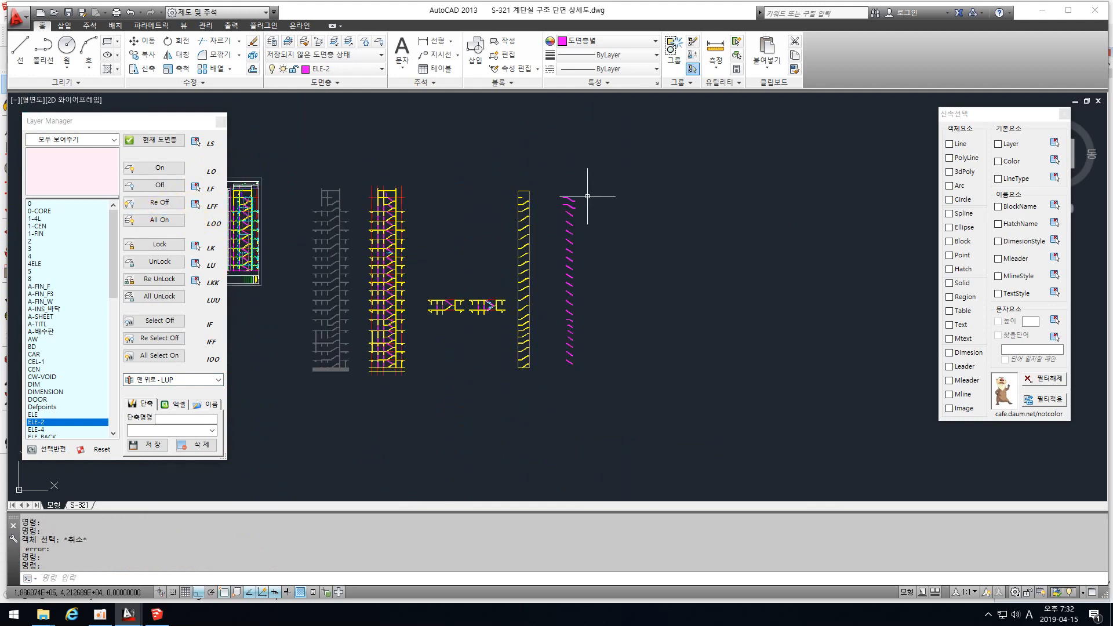
pyautogui.scroll(6, 529, 163)
pyautogui.scroll(-5, 566, 231)
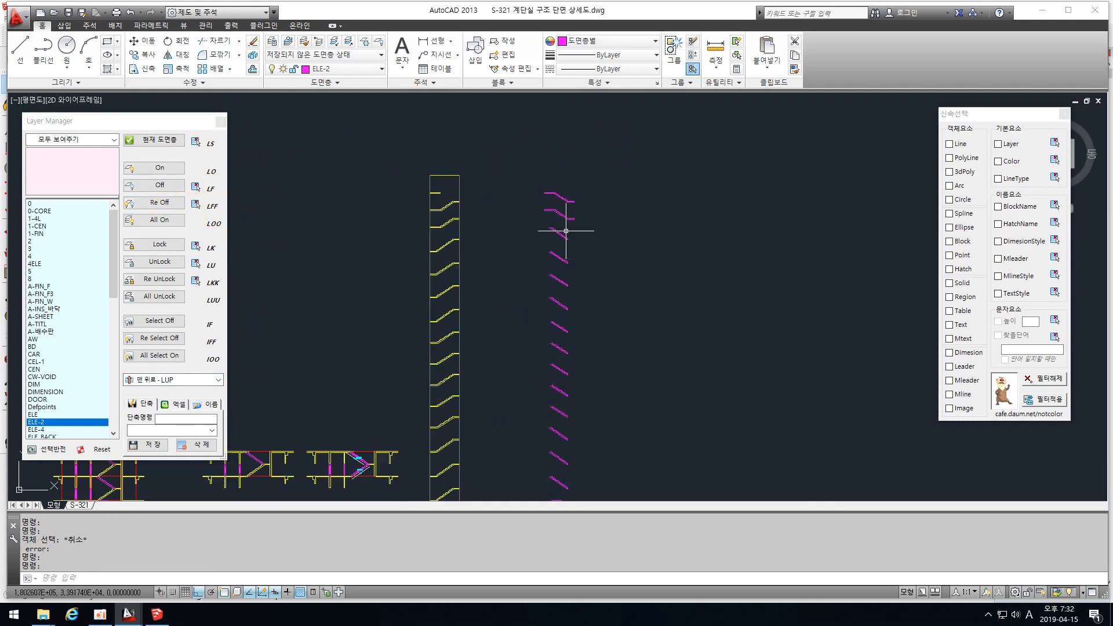
pyautogui.press('Escape')
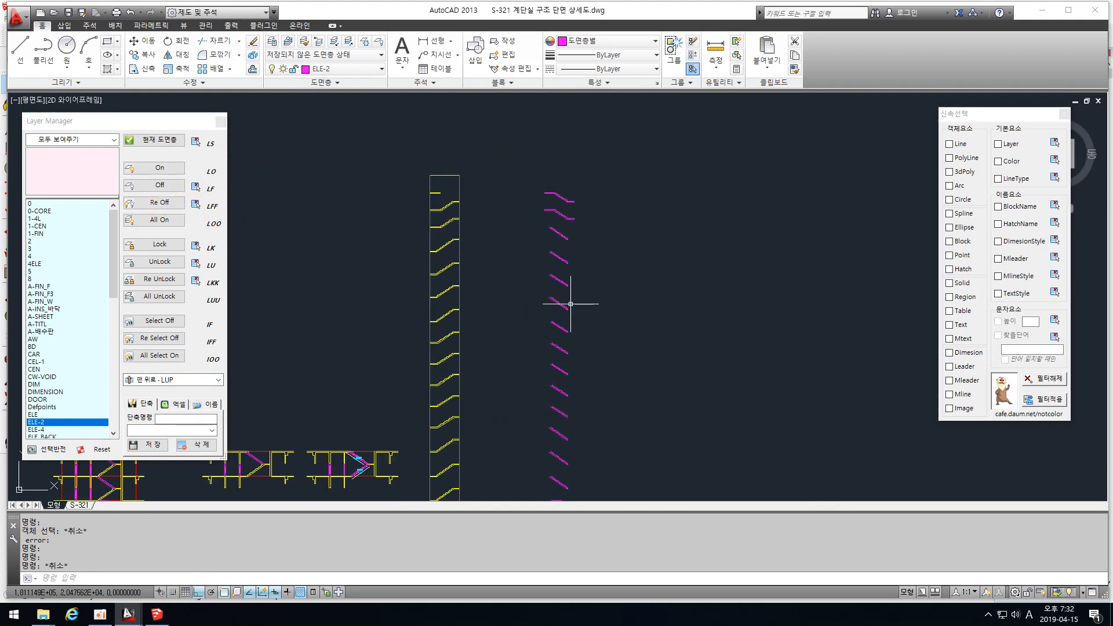
# Switch to SketchUp and combine the five concrete flight solids, without the loose edges, into one group
pyautogui.click(157, 615)
pyautogui.scroll(-3, 463, 243)
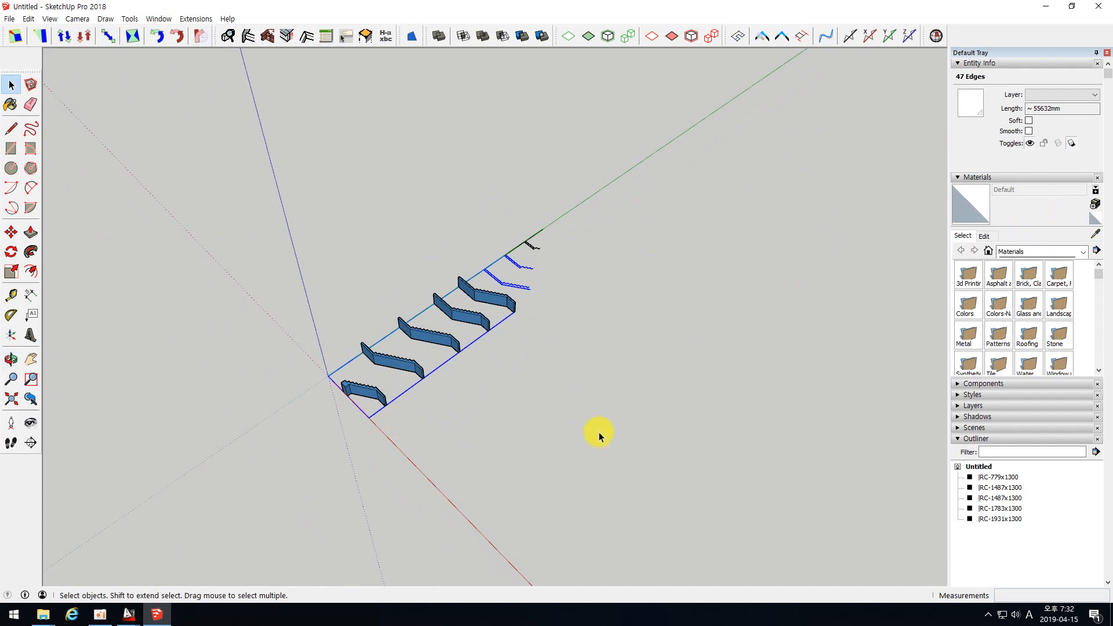
pyautogui.scroll(2, 453, 327)
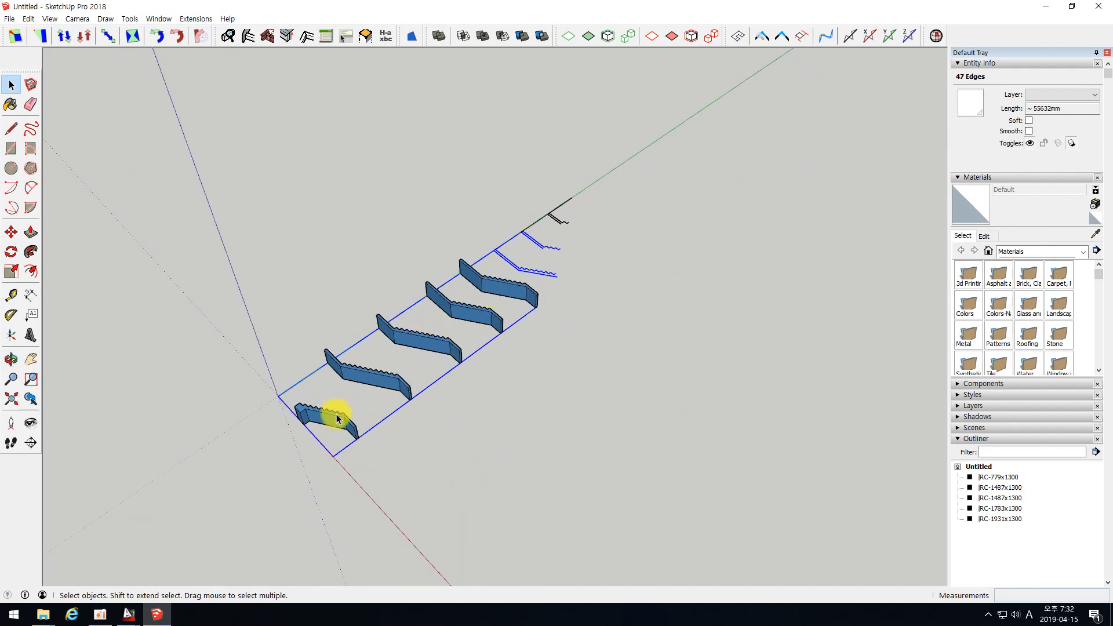
pyautogui.scroll(-1, 239, 159)
pyautogui.moveTo(186, 145); pyautogui.dragTo(707, 517)
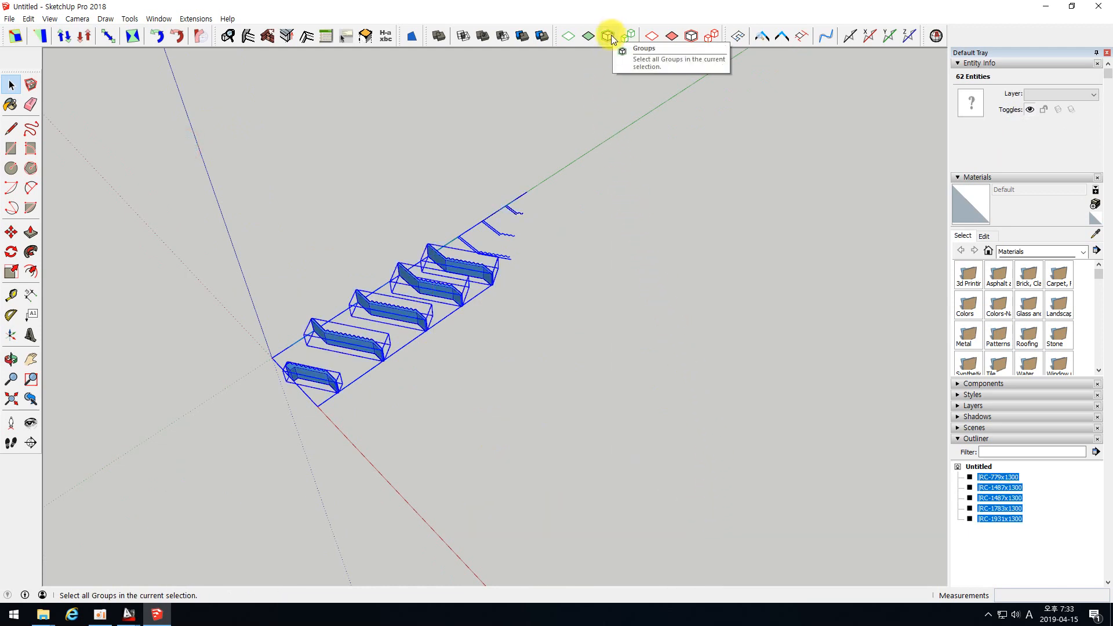
pyautogui.click(611, 35)
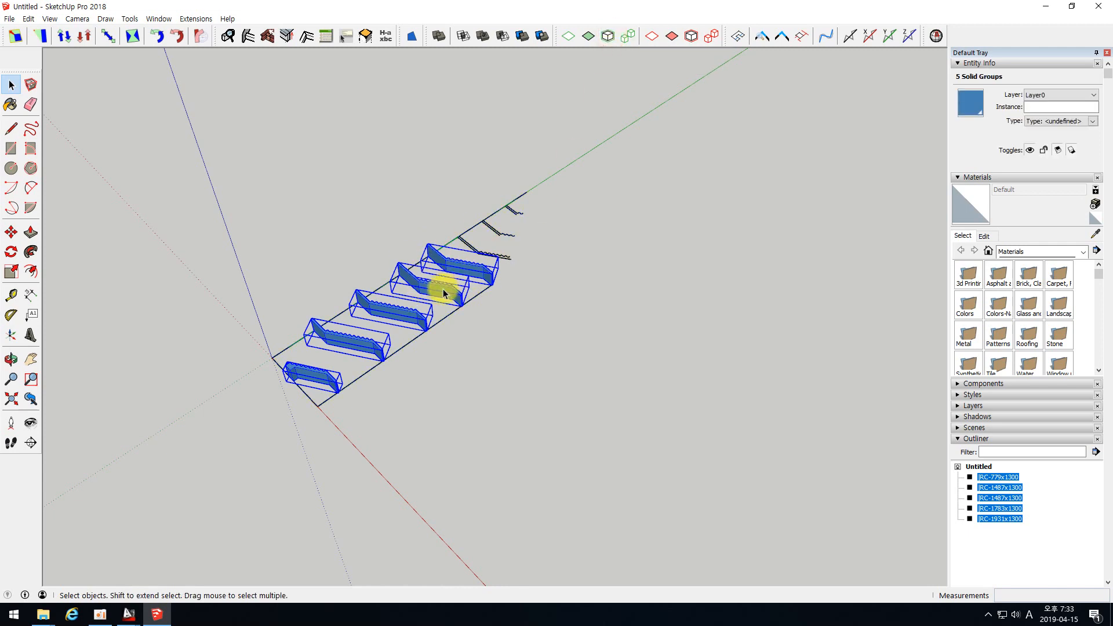
pyautogui.rightClick(446, 266)
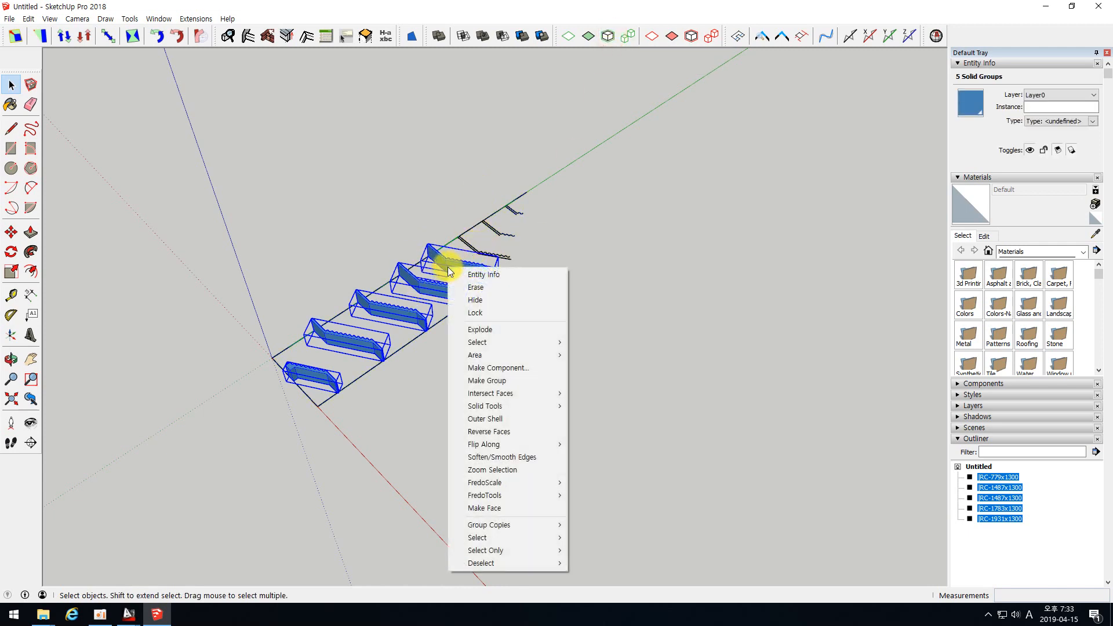
pyautogui.click(500, 380)
# Rotate the flight group upright by 90° about the outer end of the lowest flight
pyautogui.scroll(2, 356, 320)
pyautogui.scroll(4, 285, 423)
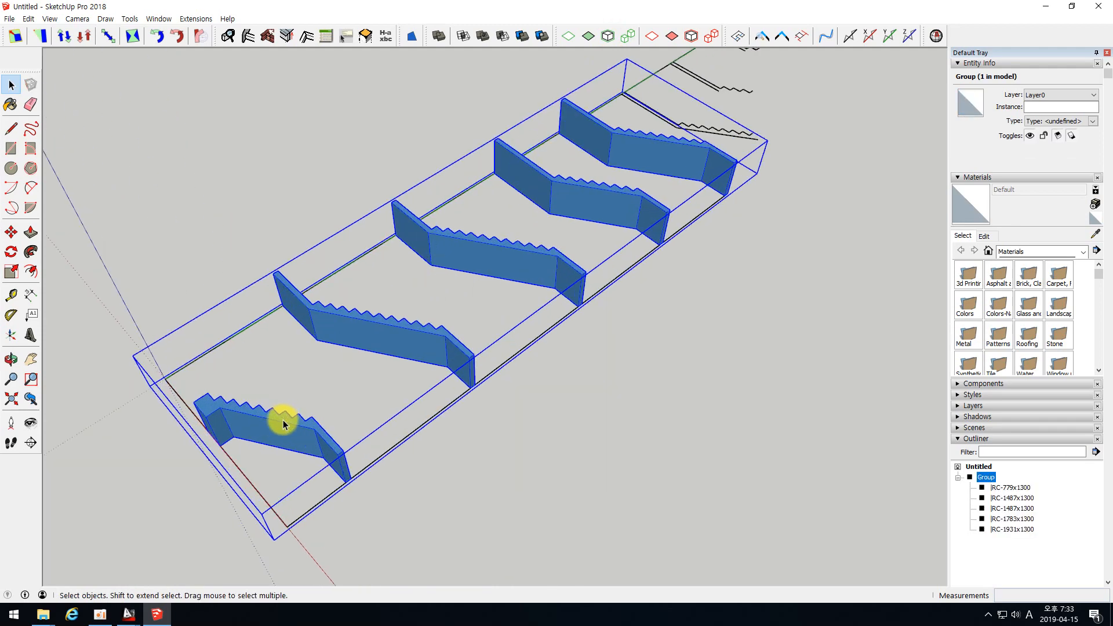
pyautogui.click(11, 251)
pyautogui.scroll(3, 348, 511)
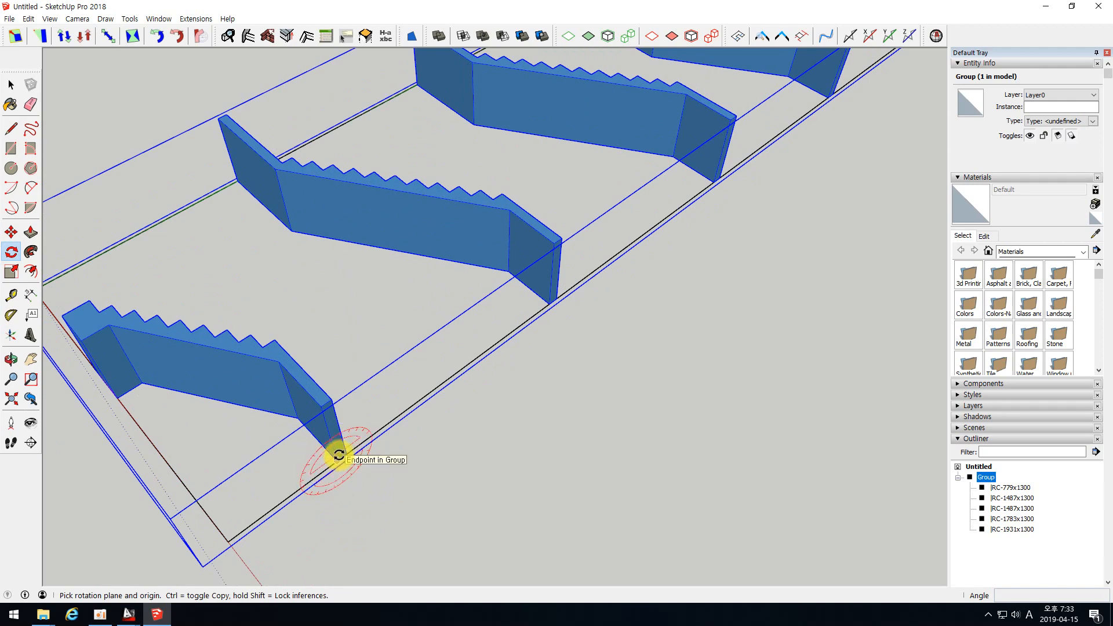
pyautogui.click(339, 454)
pyautogui.click(342, 452)
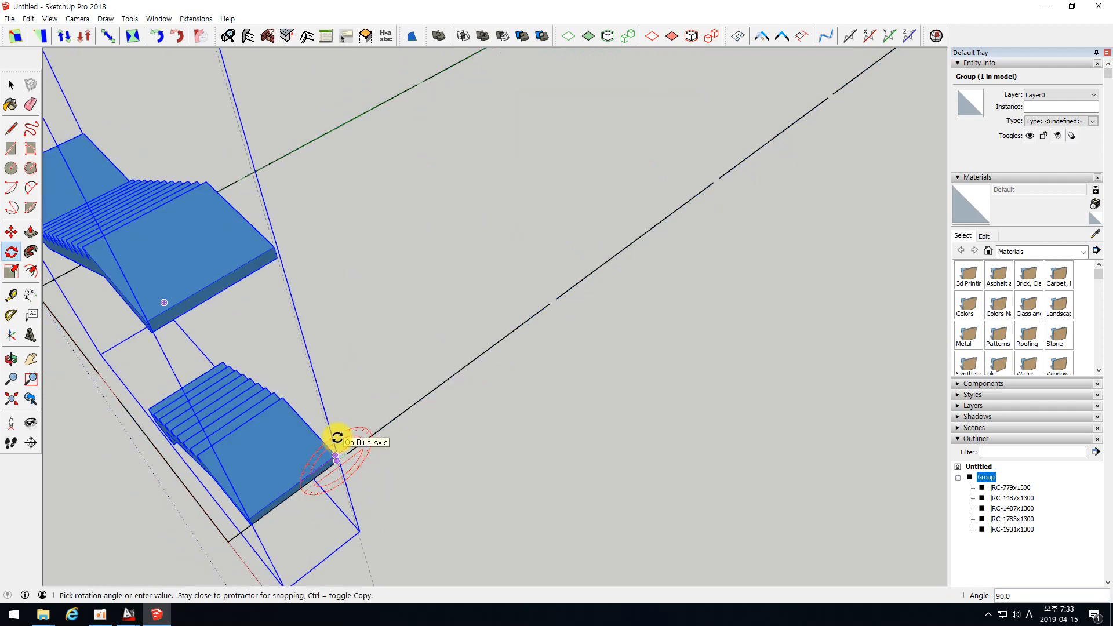
pyautogui.click(337, 438)
pyautogui.scroll(-3, 775, 266)
pyautogui.moveTo(683, 264); pyautogui.dragTo(766, 217, button='middle')
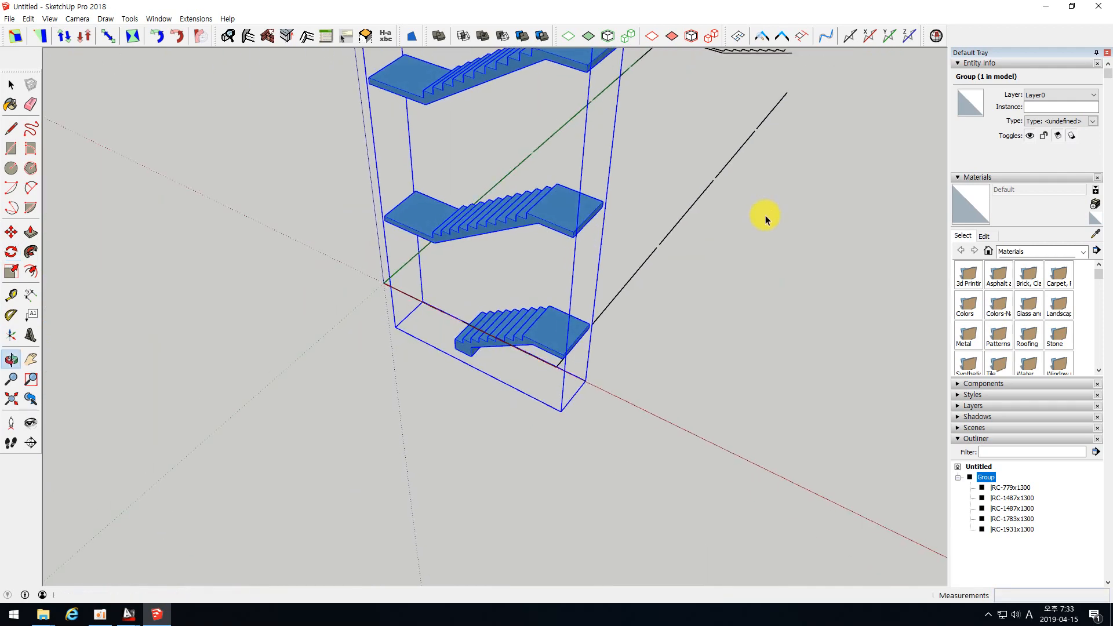
pyautogui.scroll(-3, 524, 415)
pyautogui.press('space')
# Examine the upright stack of flights and the individual solids inside the group
pyautogui.scroll(-2, 525, 416)
pyautogui.scroll(3, 602, 324)
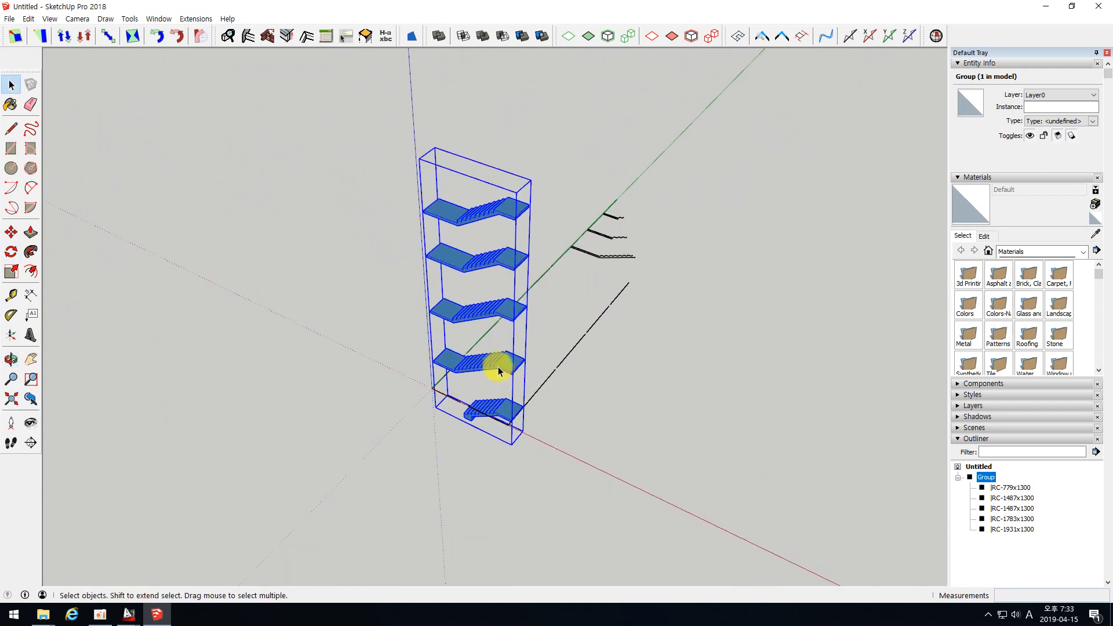
pyautogui.scroll(2, 406, 361)
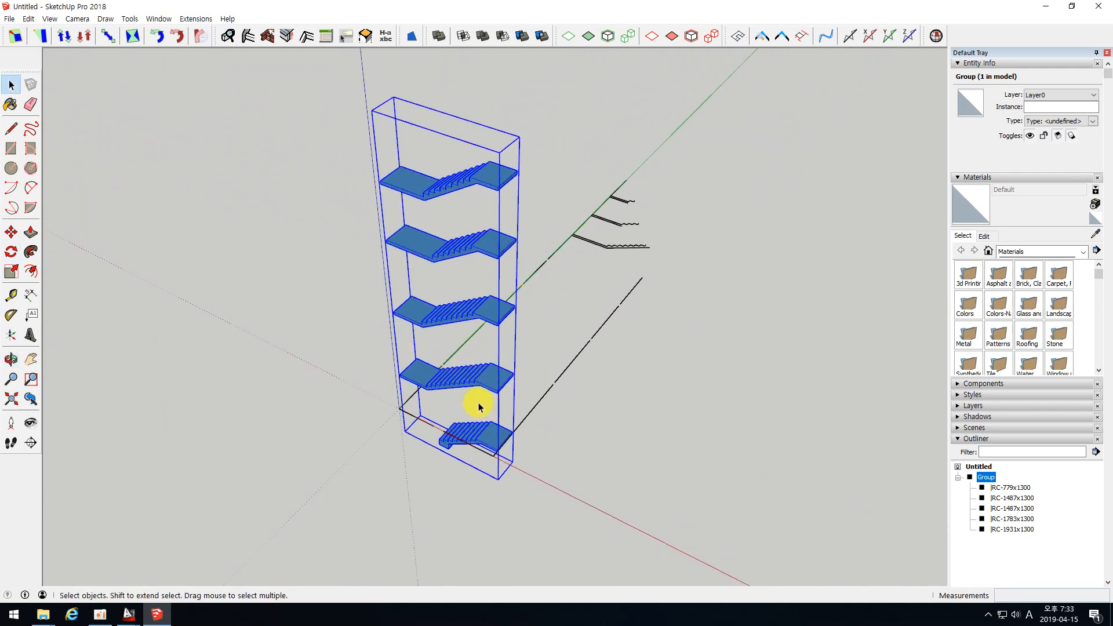
pyautogui.moveTo(453, 232); pyautogui.dragTo(502, 288, button='middle')
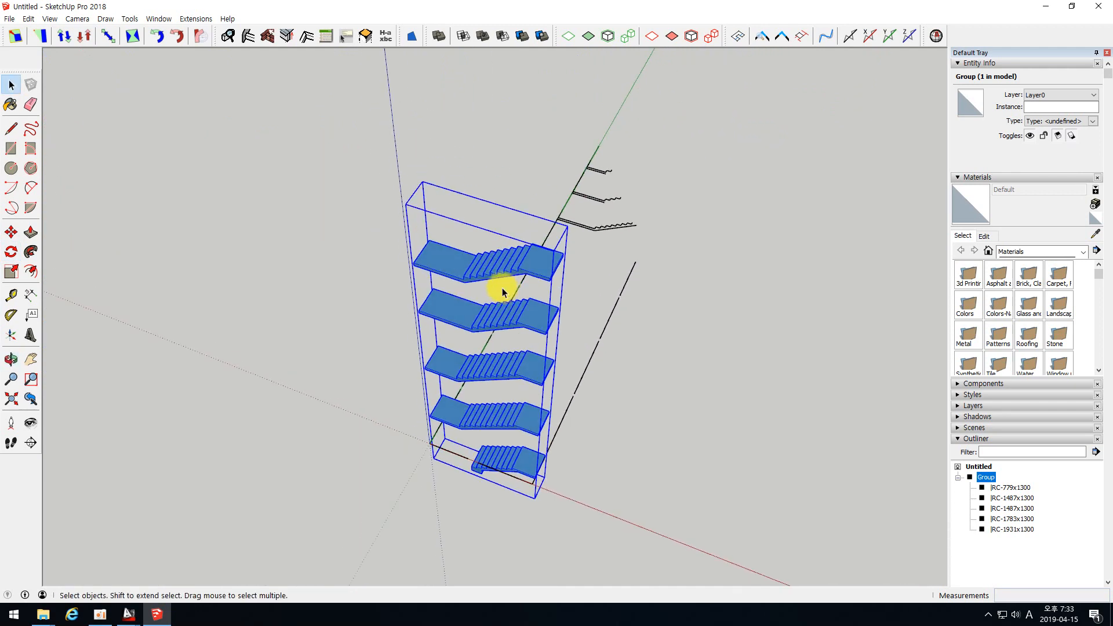
pyautogui.doubleClick(456, 264)
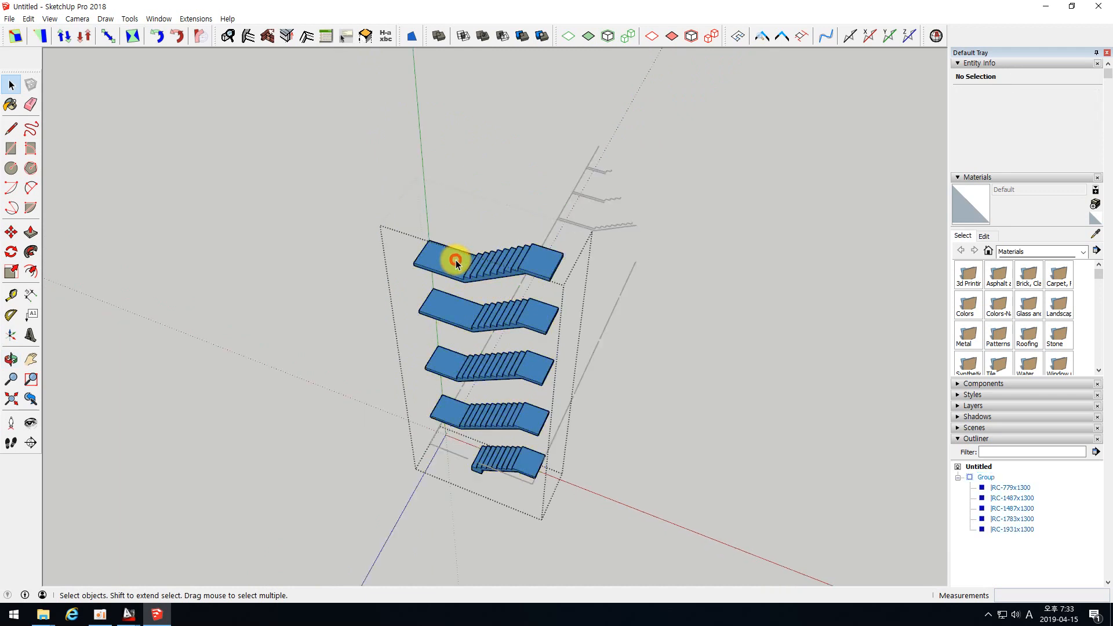
pyautogui.click(454, 304)
pyautogui.click(465, 347)
pyautogui.click(465, 374)
pyautogui.click(497, 463)
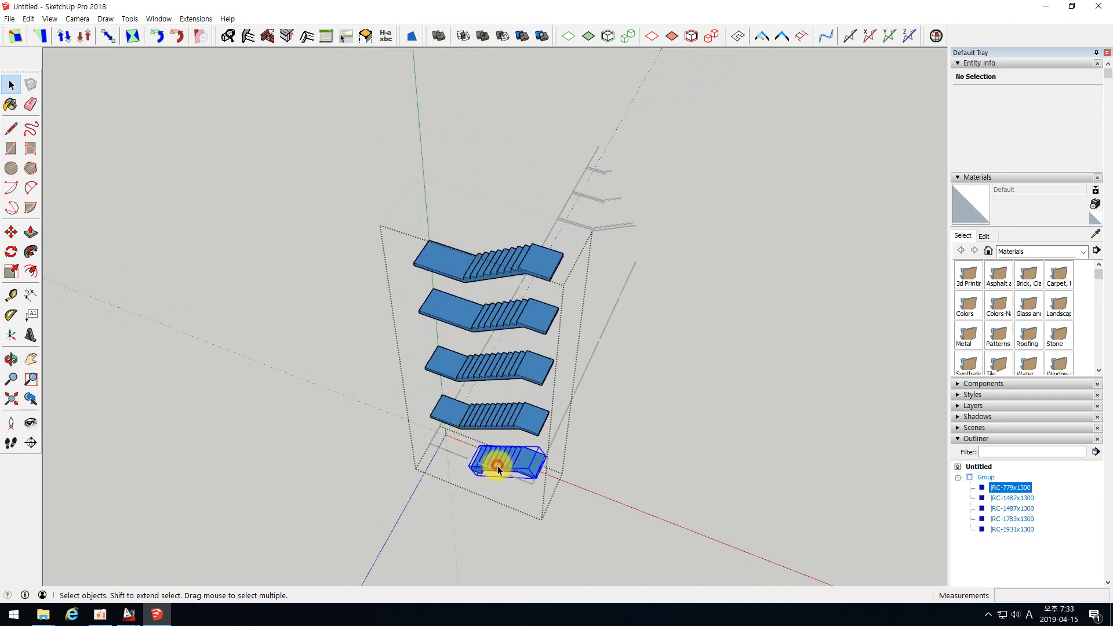
pyautogui.click(653, 472)
# Explode the upright group back into its five separate flight solids
pyautogui.rightClick(520, 423)
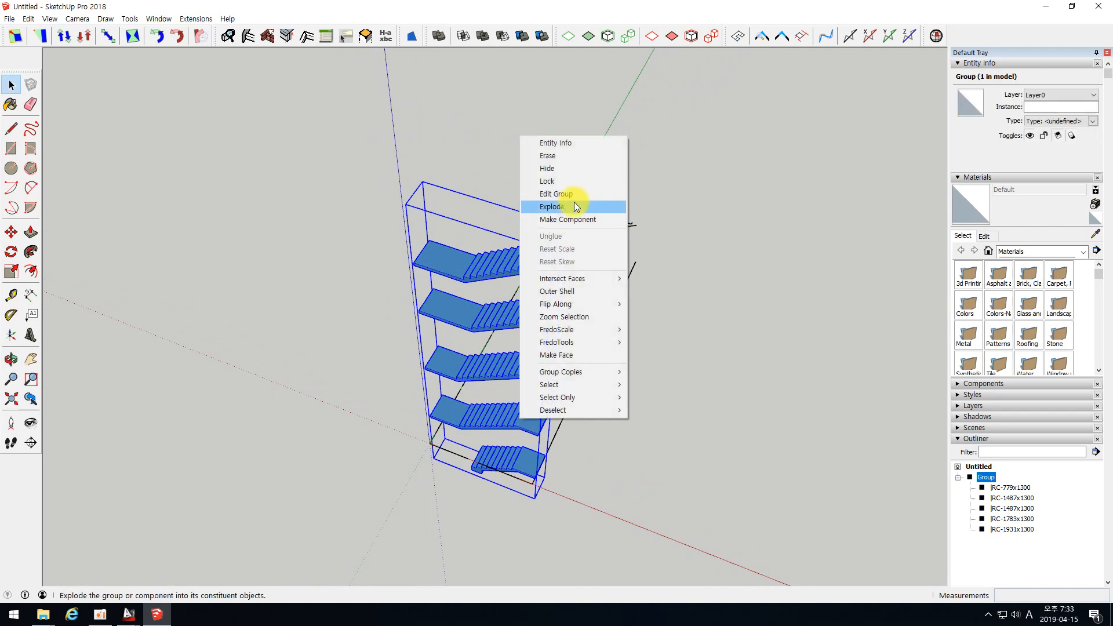
pyautogui.click(574, 204)
pyautogui.moveTo(530, 365); pyautogui.dragTo(509, 303, button='middle')
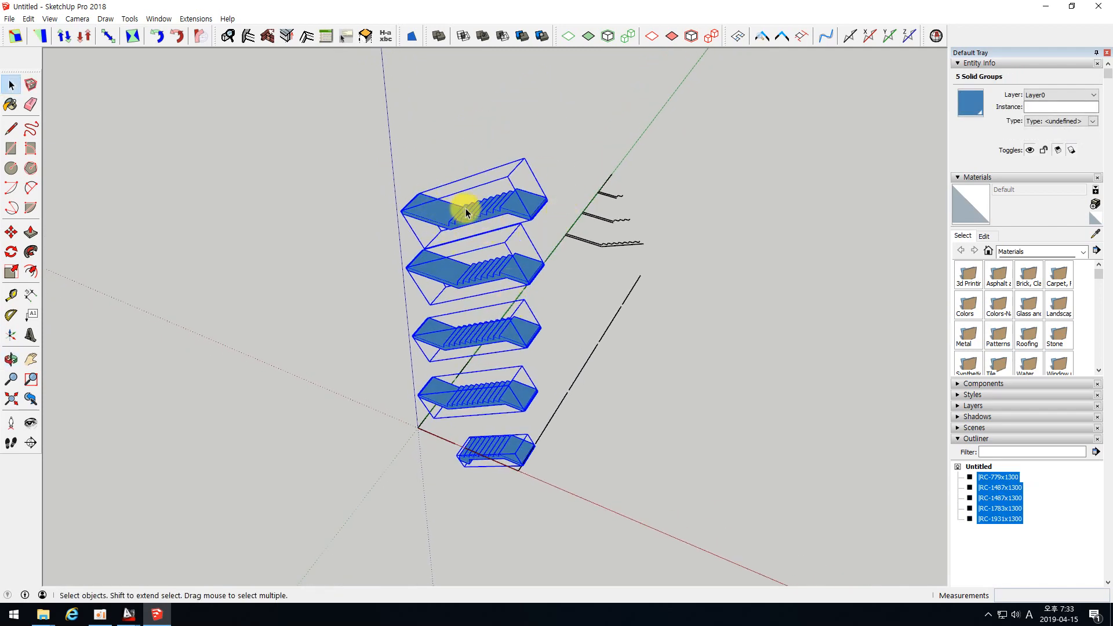
# Select all five flight solids and explode them into loose faces and edges
pyautogui.moveTo(521, 199); pyautogui.dragTo(522, 274, button='middle')
pyautogui.doubleClick(522, 273)
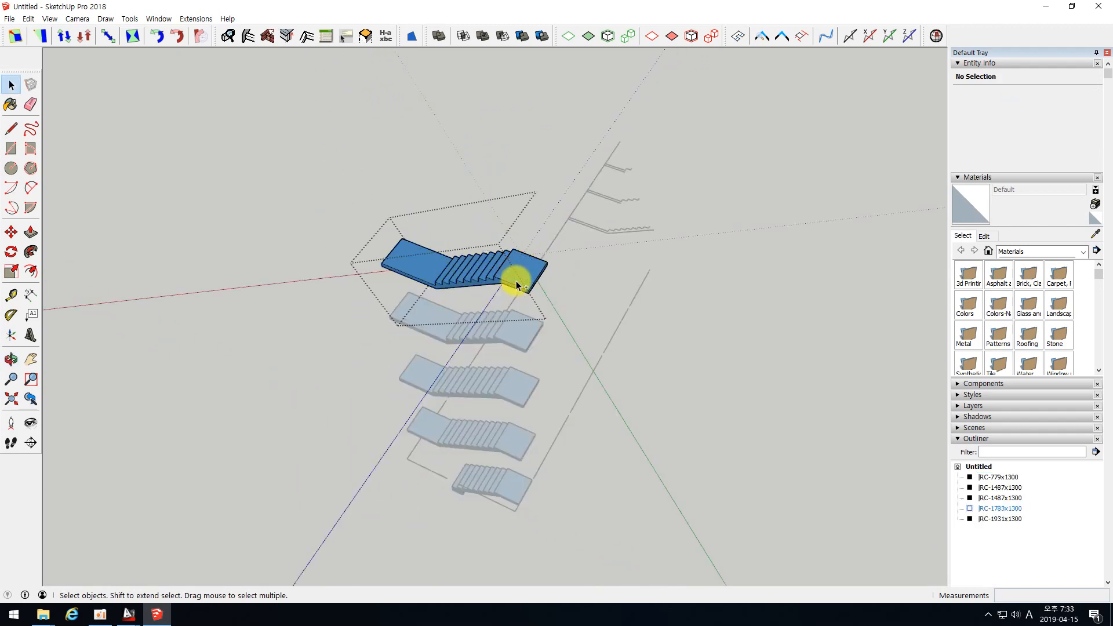
pyautogui.press('Escape')
pyautogui.rightClick(429, 315)
pyautogui.click(418, 469)
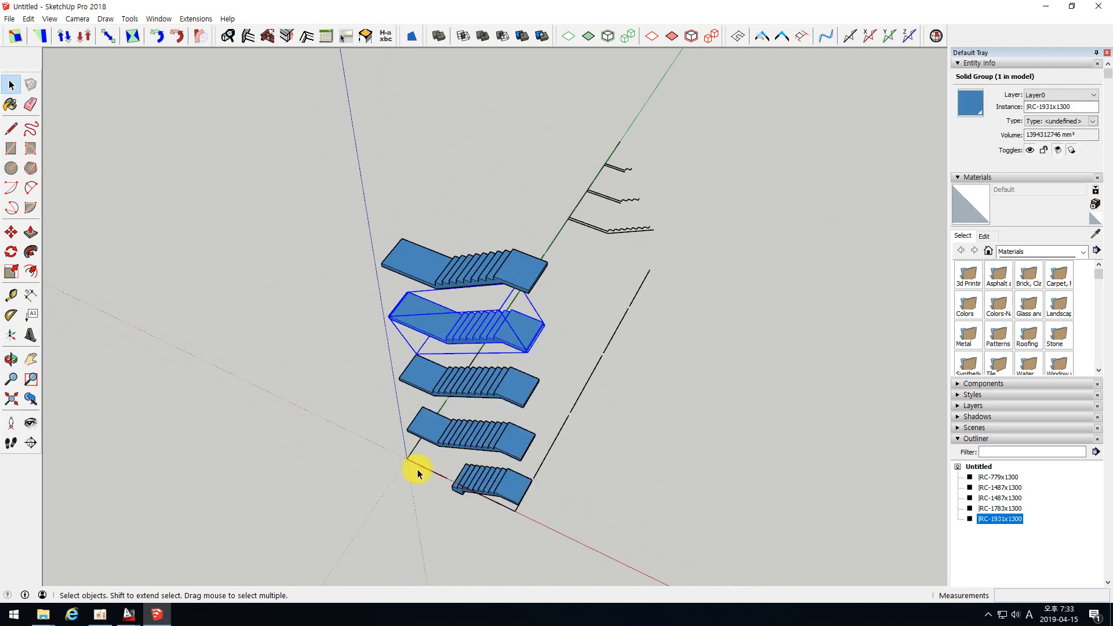
pyautogui.moveTo(483, 522); pyautogui.dragTo(356, 231)
pyautogui.rightClick(431, 273)
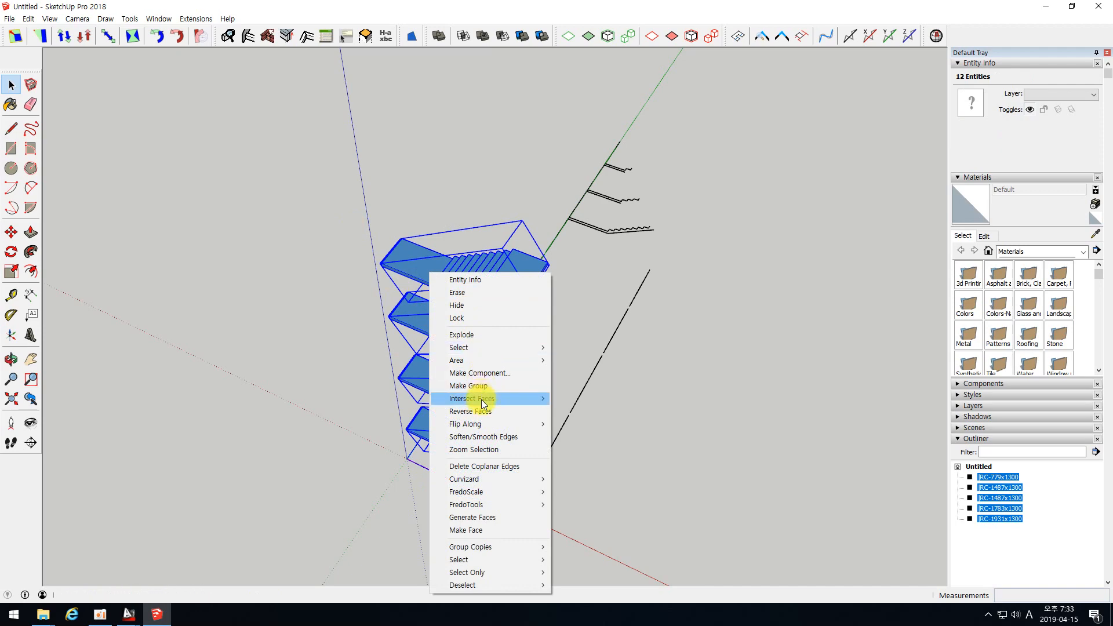
pyautogui.click(471, 336)
# Delete the top faces of the landings and stair treads on the uppermost flight, leaving its underside and side faces
pyautogui.scroll(3, 463, 278)
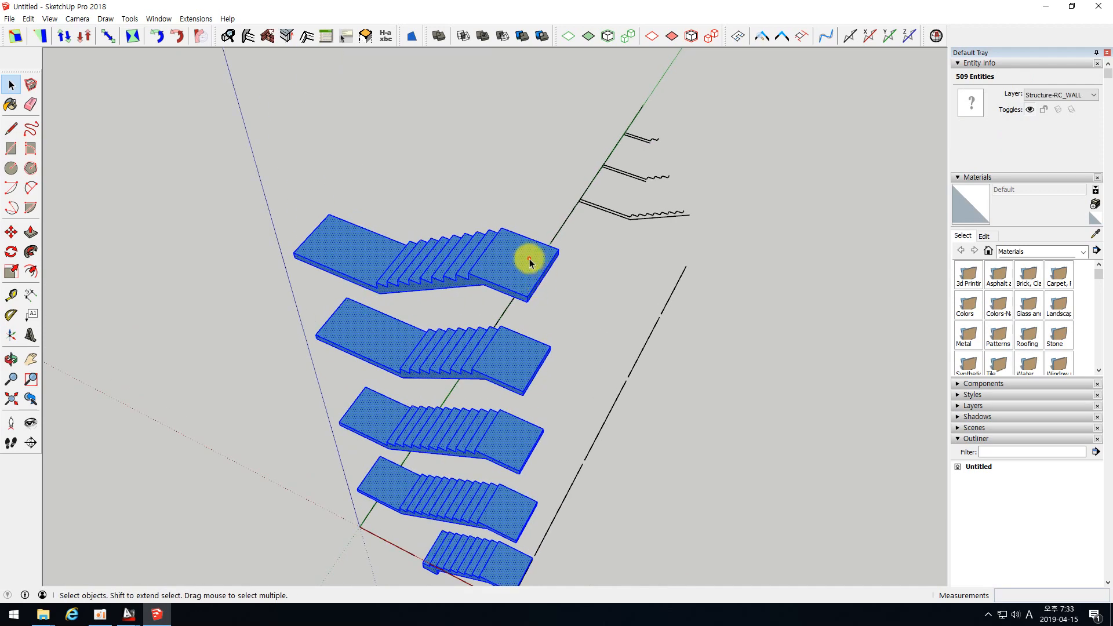
pyautogui.scroll(2, 497, 242)
pyautogui.click(496, 325)
pyautogui.scroll(2, 495, 325)
pyautogui.moveTo(485, 318); pyautogui.dragTo(349, 323)
pyautogui.click(351, 315)
pyautogui.press('Delete')
pyautogui.click(365, 319)
pyautogui.press('Delete')
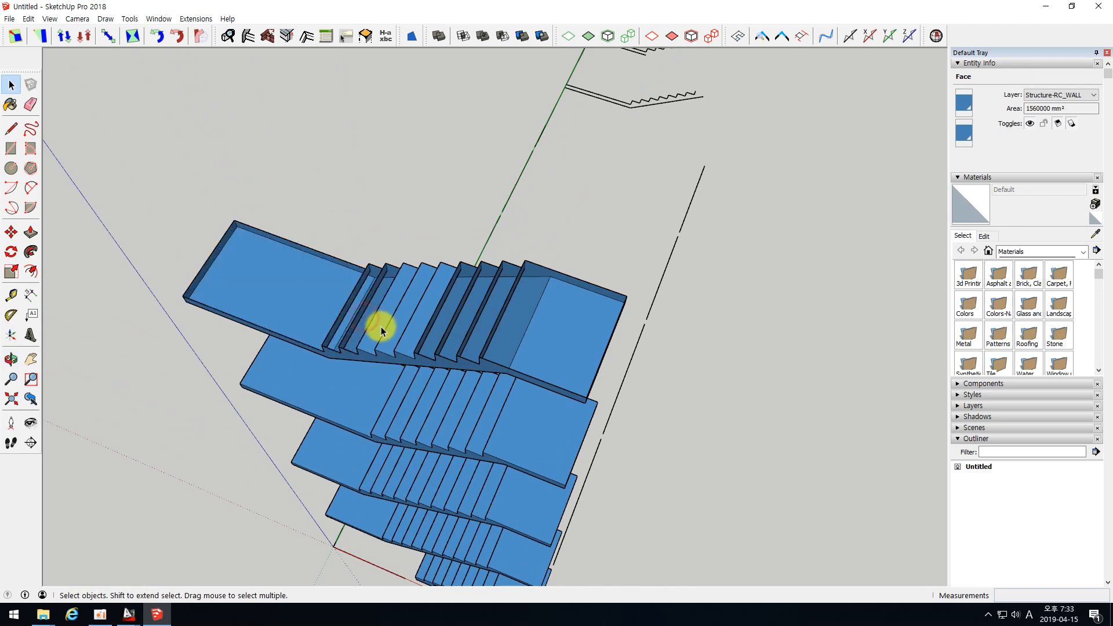
pyautogui.click(380, 325)
pyautogui.press('Delete')
pyautogui.click(394, 329)
pyautogui.press('Delete')
pyautogui.click(413, 342)
pyautogui.press('Delete')
pyautogui.scroll(-5, 468, 342)
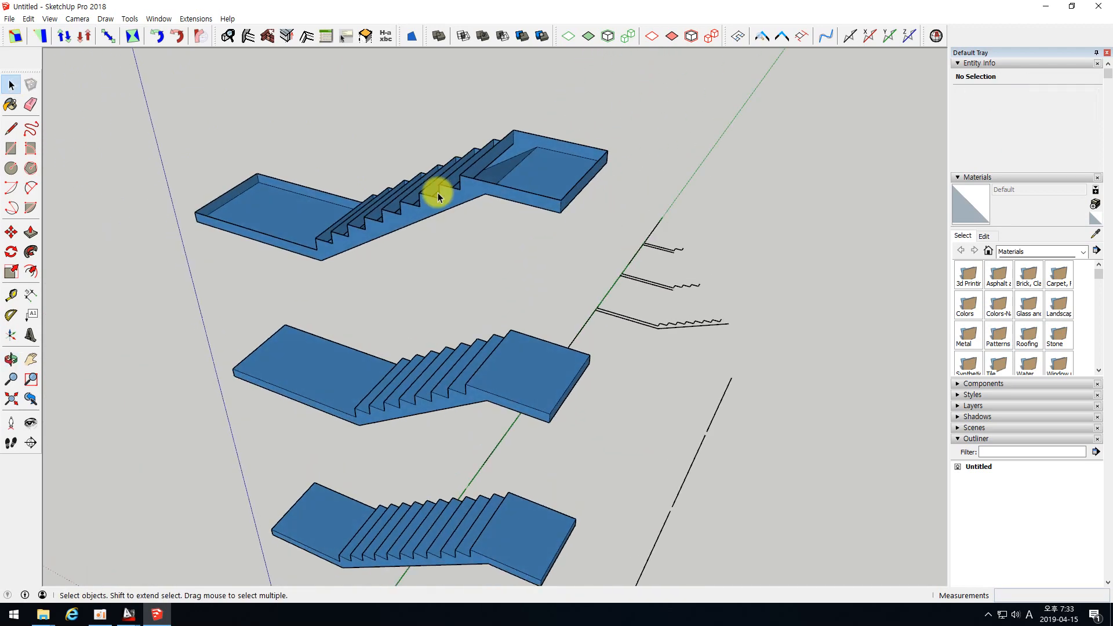
pyautogui.moveTo(367, 235); pyautogui.dragTo(624, 426, button='middle')
pyautogui.moveTo(381, 390); pyautogui.dragTo(464, 387, button='middle')
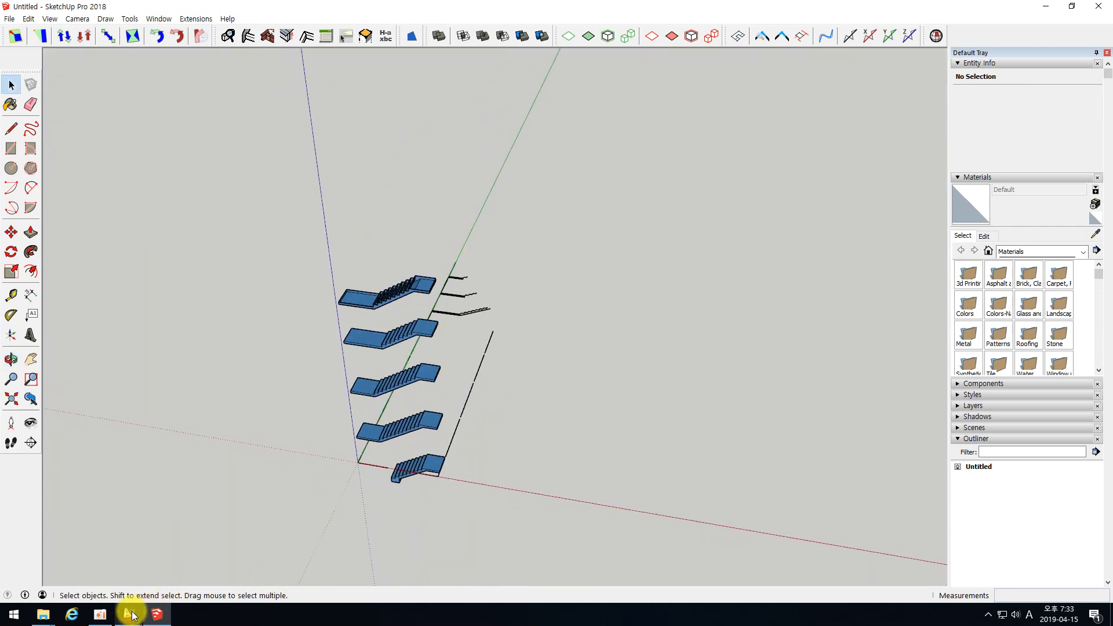
# Switch to the S-321 stair section drawing in AutoCAD and examine the full-height stairwell sections and extracted flight profiles
pyautogui.moveTo(130, 611)
pyautogui.click(67, 580)
pyautogui.scroll(-3, 390, 333)
pyautogui.moveTo(405, 348)
pyautogui.mouseDown(button='middle')
pyautogui.moveTo(643, 234)
pyautogui.moveTo(552, 275)
pyautogui.mouseUp(button='middle')
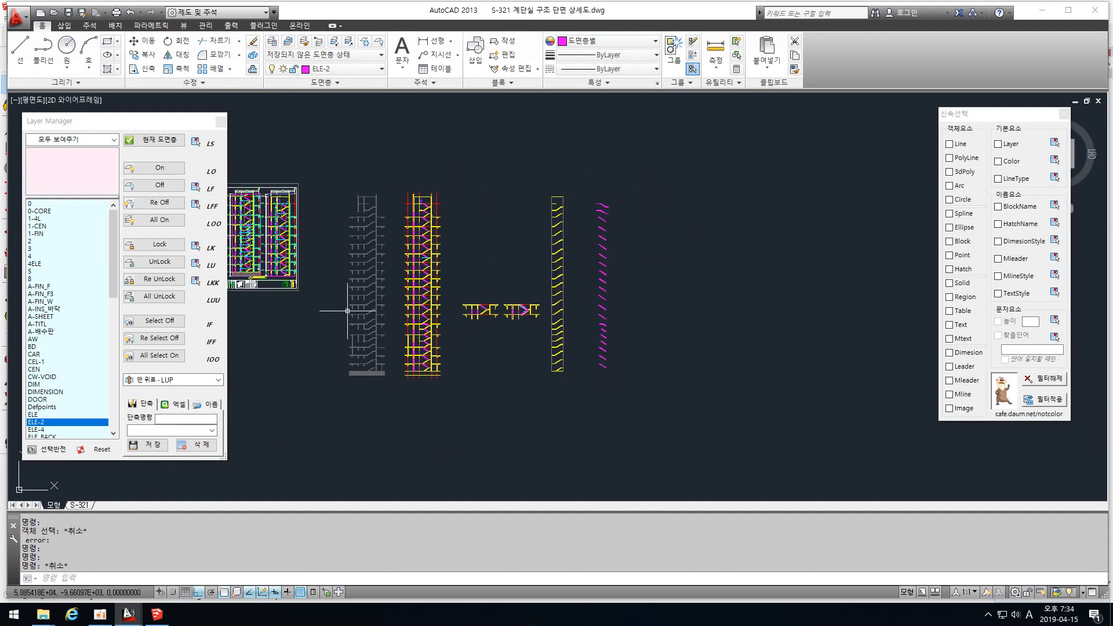
pyautogui.moveTo(381, 299); pyautogui.dragTo(410, 315, button='middle')
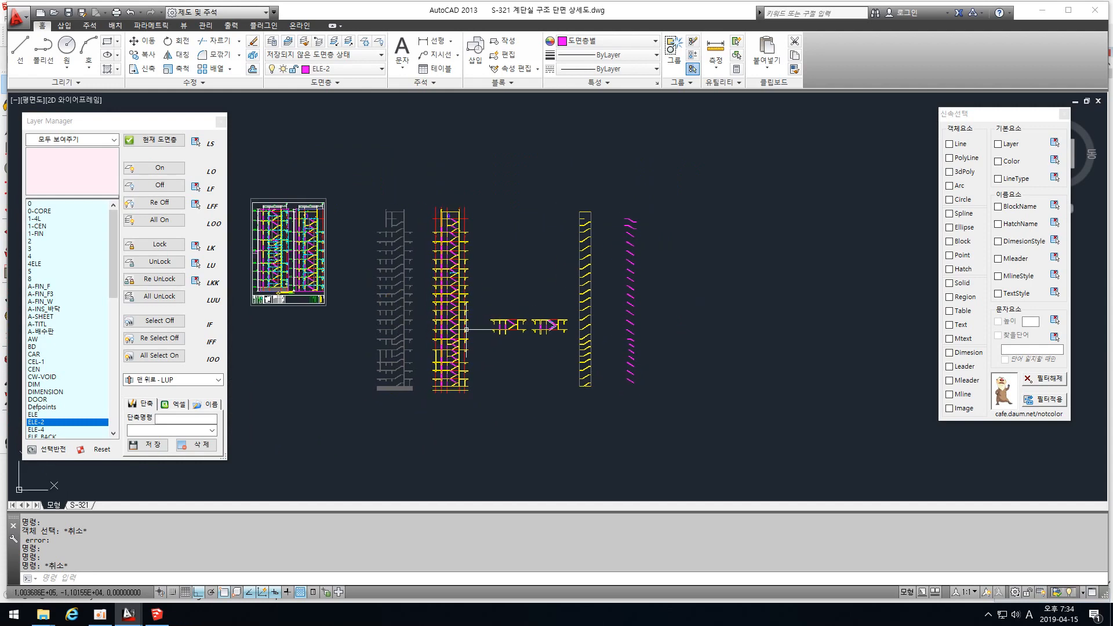
pyautogui.scroll(2, 464, 321)
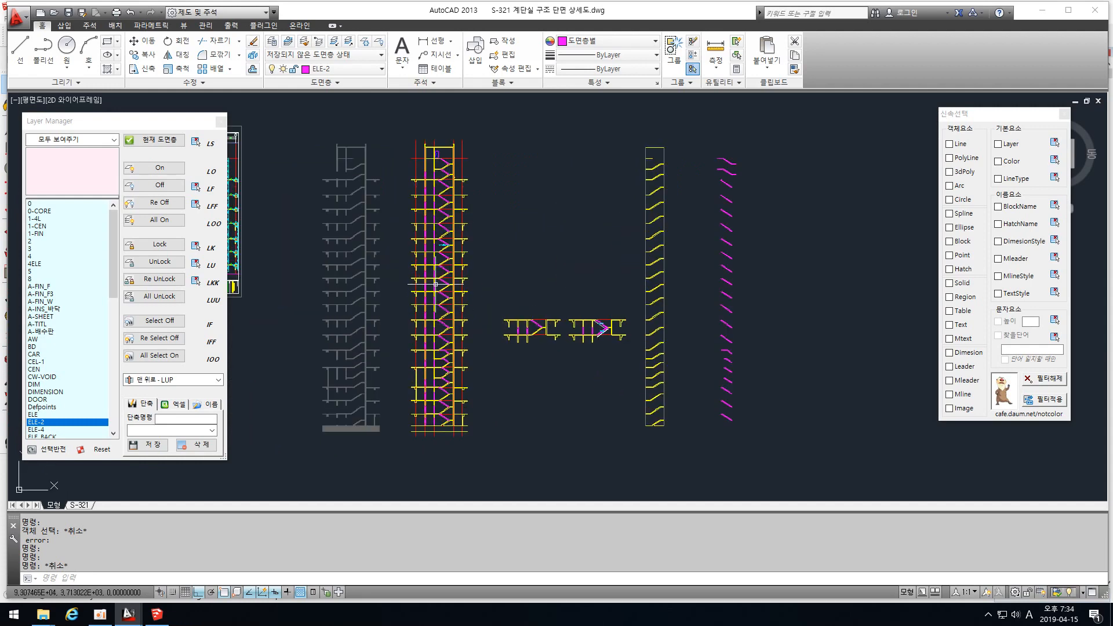
pyautogui.moveTo(419, 408); pyautogui.dragTo(453, 427, button='middle')
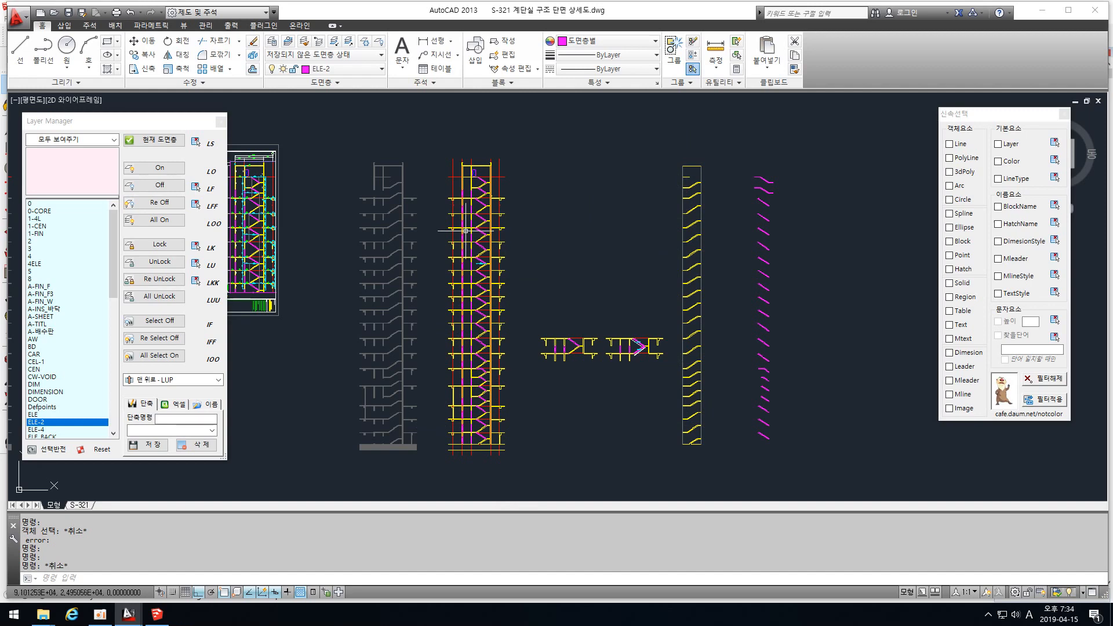
pyautogui.moveTo(466, 230); pyautogui.dragTo(535, 236, button='middle')
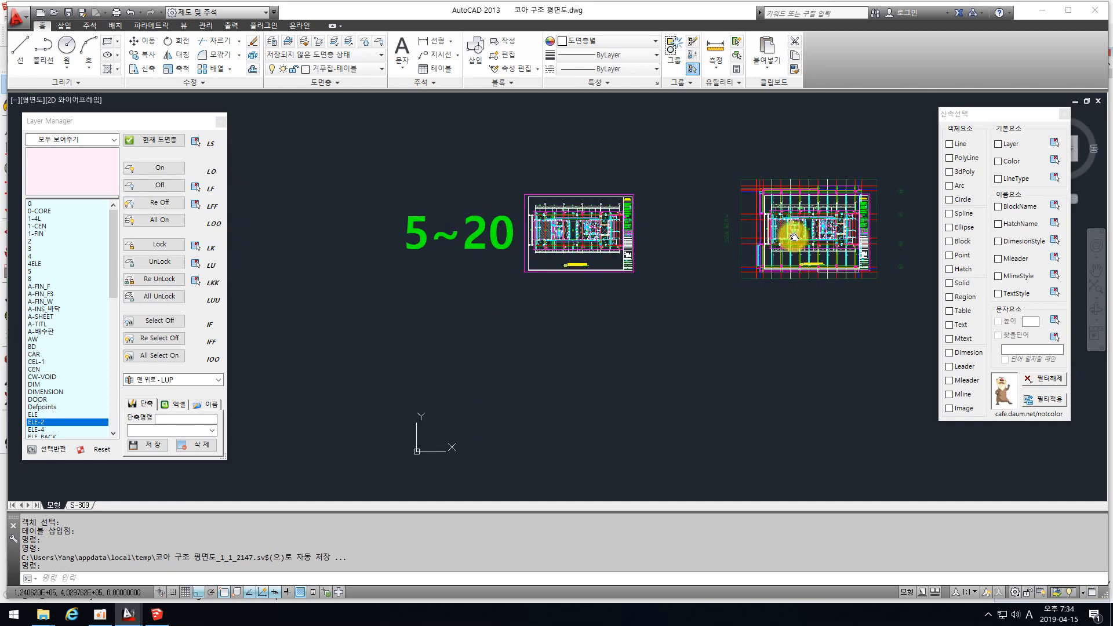
# Examine the stairwells in the core of the structural floor plan for floors 5~20
pyautogui.scroll(8, 568, 222)
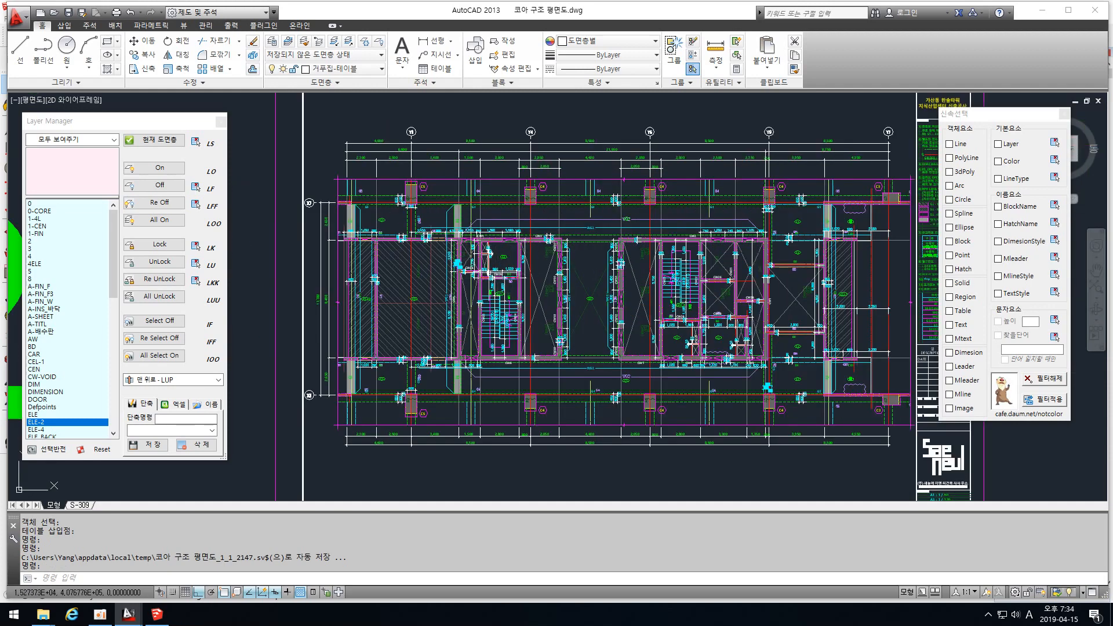
pyautogui.scroll(2, 487, 277)
pyautogui.moveTo(510, 397); pyautogui.dragTo(470, 372, button='middle')
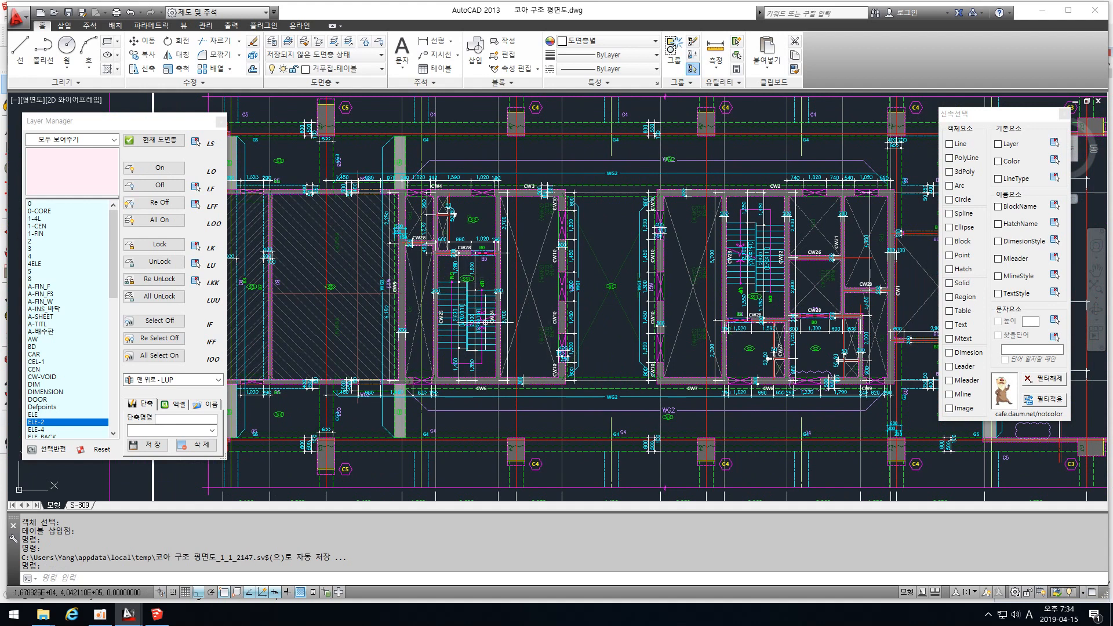
pyautogui.scroll(-5, 550, 290)
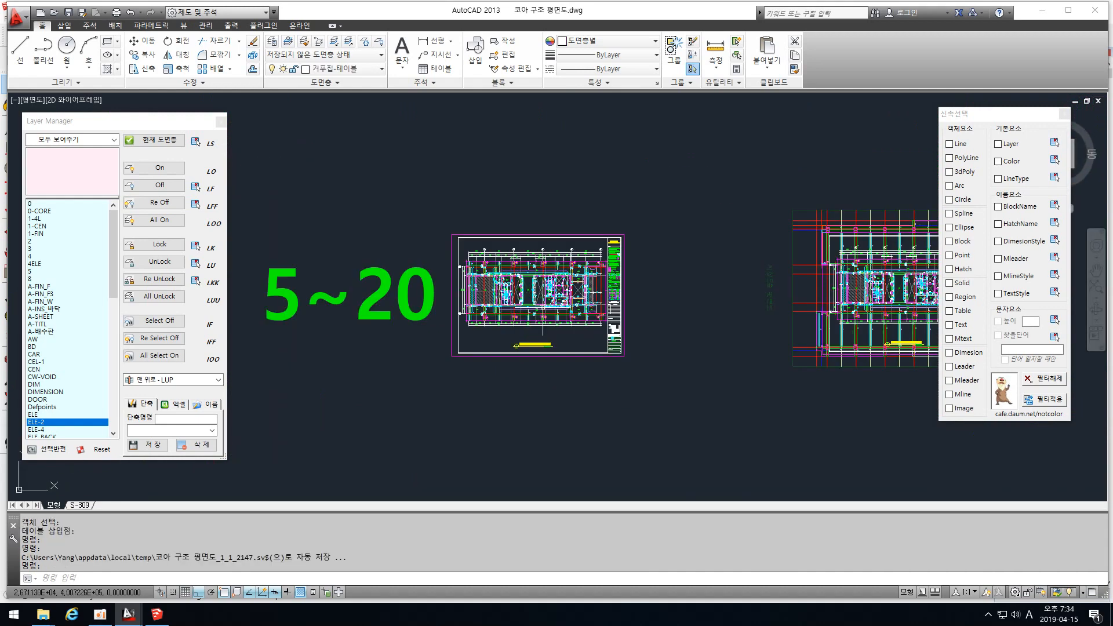
pyautogui.scroll(5, 477, 303)
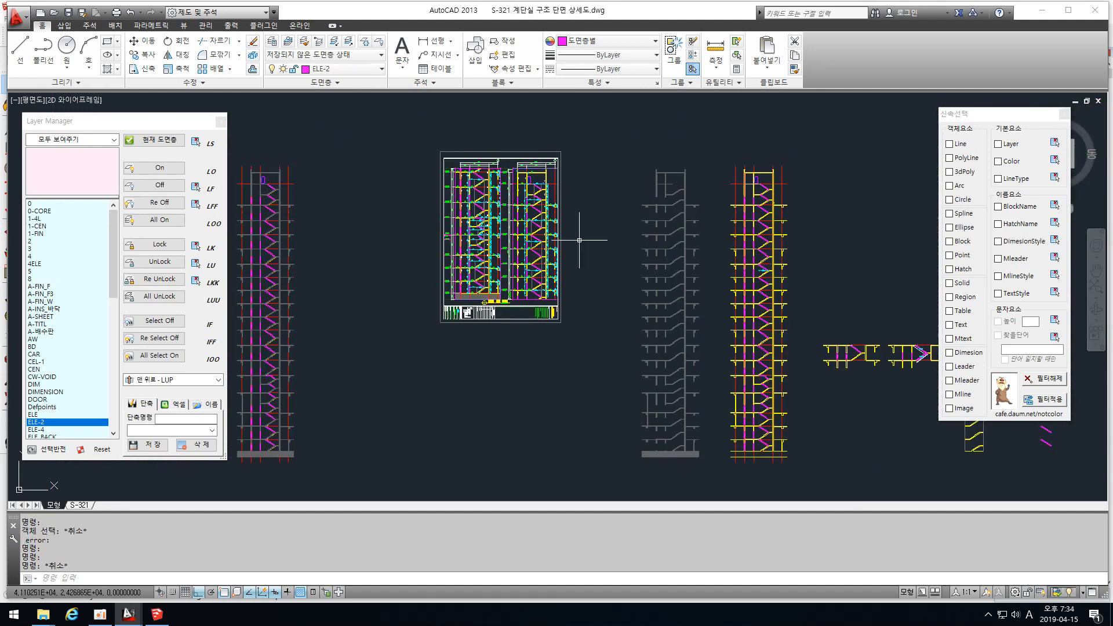
# Examine both stairwell sections on the S-321 sheet and compare them with the extracted section and flight columns beside it
pyautogui.scroll(4, 486, 240)
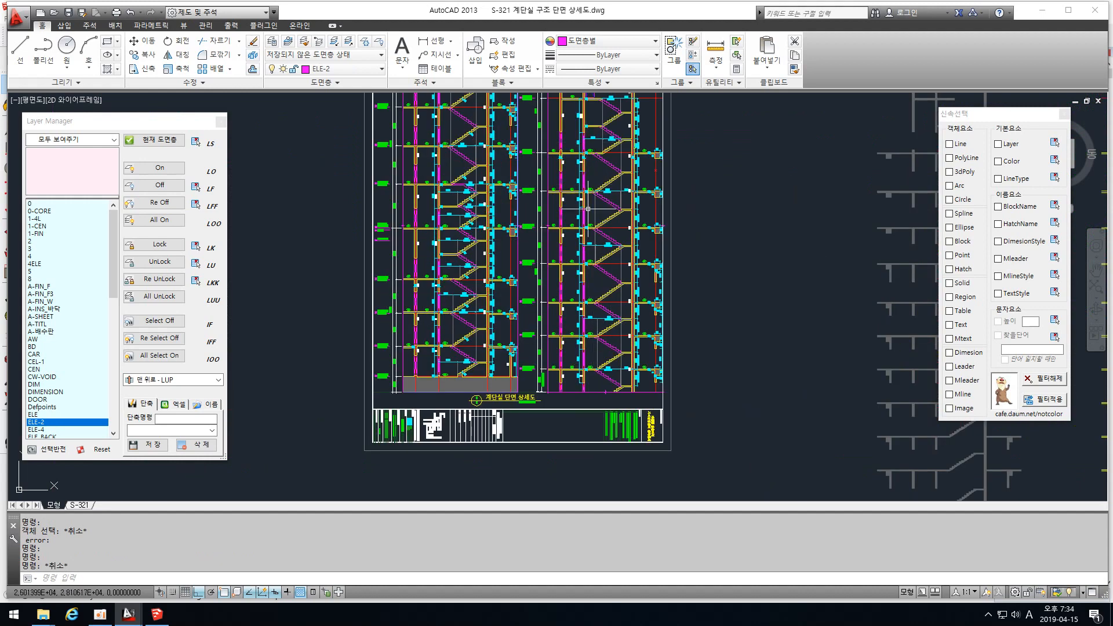
pyautogui.scroll(-4, 601, 261)
pyautogui.scroll(5, 607, 244)
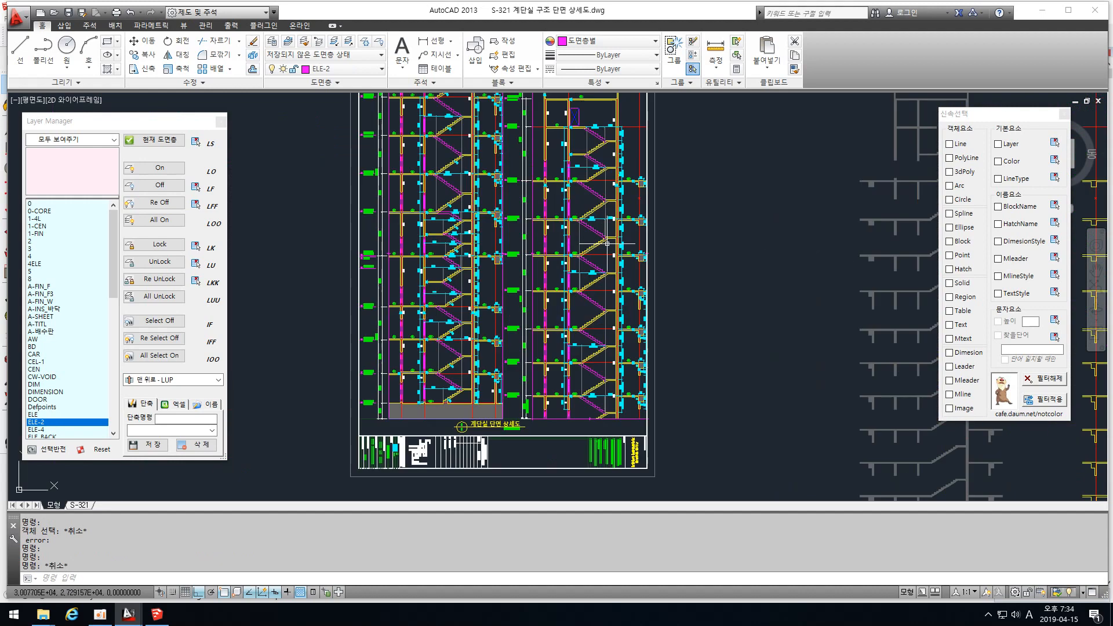
pyautogui.scroll(-2, 592, 263)
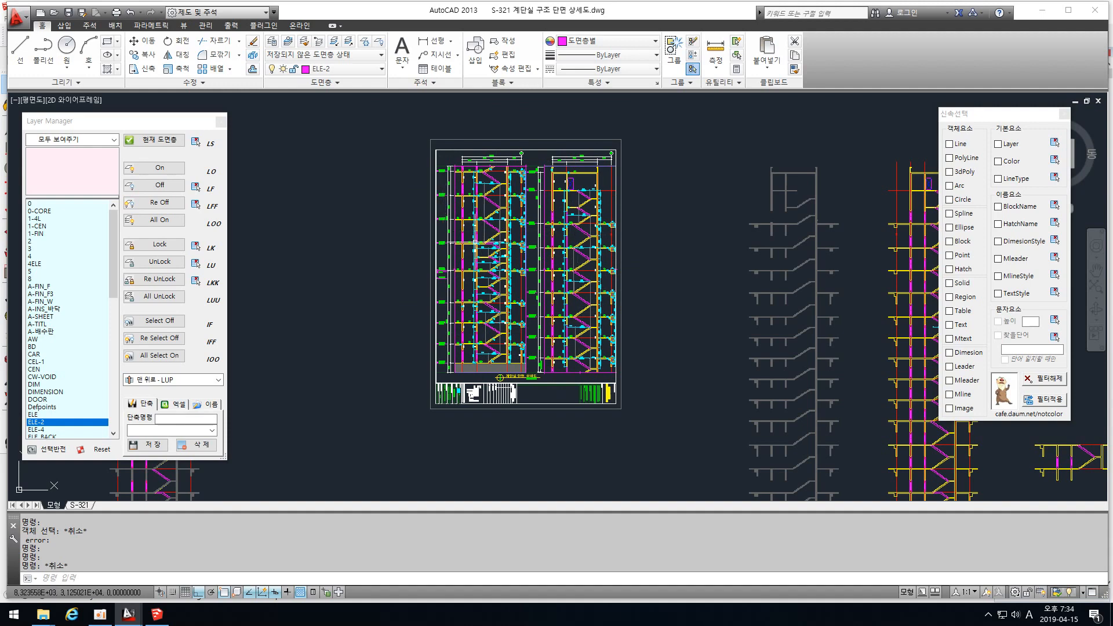
pyautogui.scroll(-6, 733, 190)
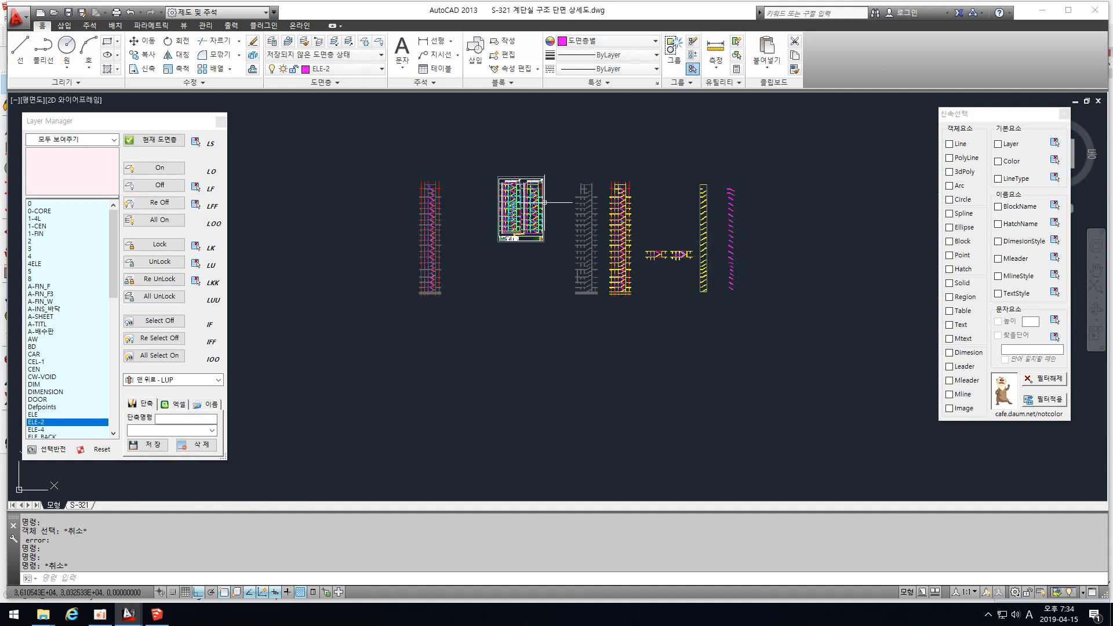
pyautogui.scroll(2, 542, 202)
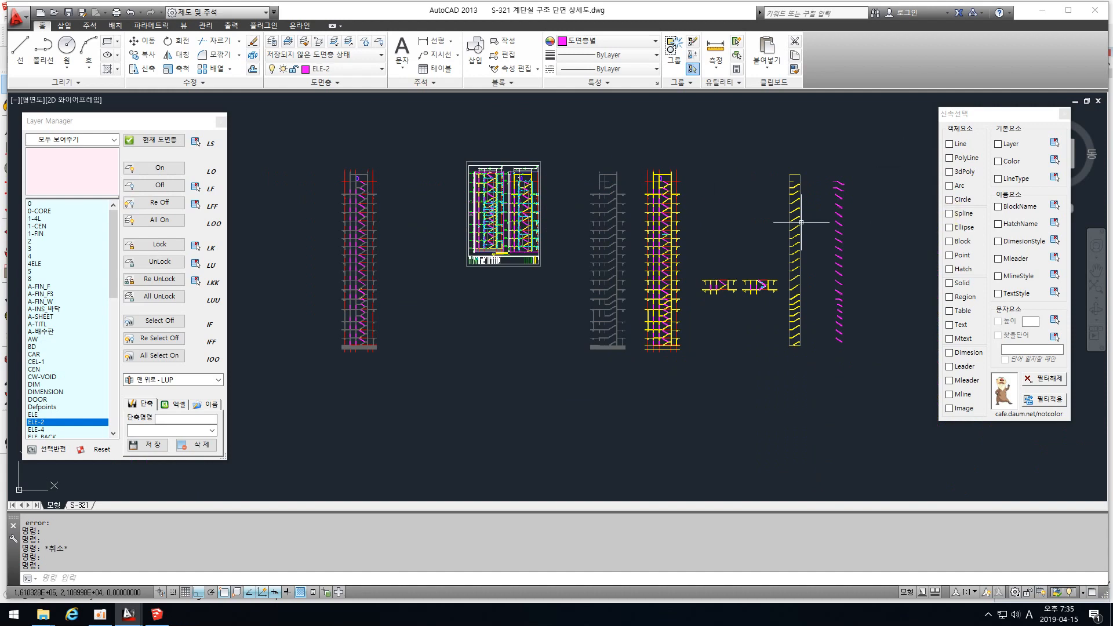
pyautogui.moveTo(800, 219); pyautogui.dragTo(652, 242, button='middle')
pyautogui.scroll(3, 653, 242)
pyautogui.scroll(-3, 660, 244)
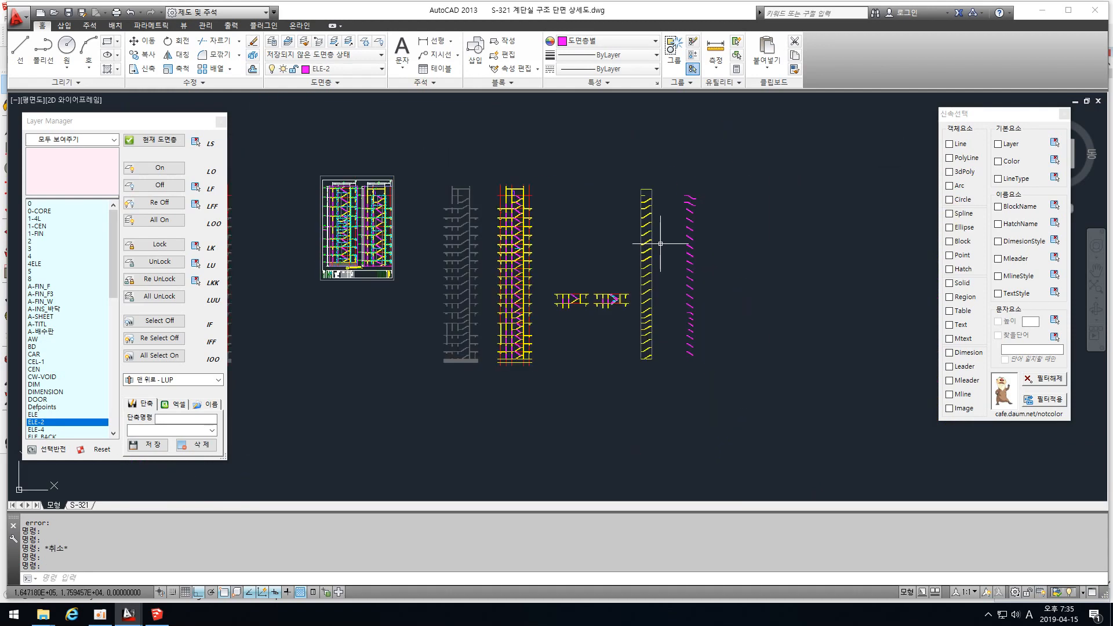
# Switch to SketchUp and select the upper landing's top face on the second-highest flight
pyautogui.hotkey('ctrl', 'Tab')
pyautogui.click(156, 614)
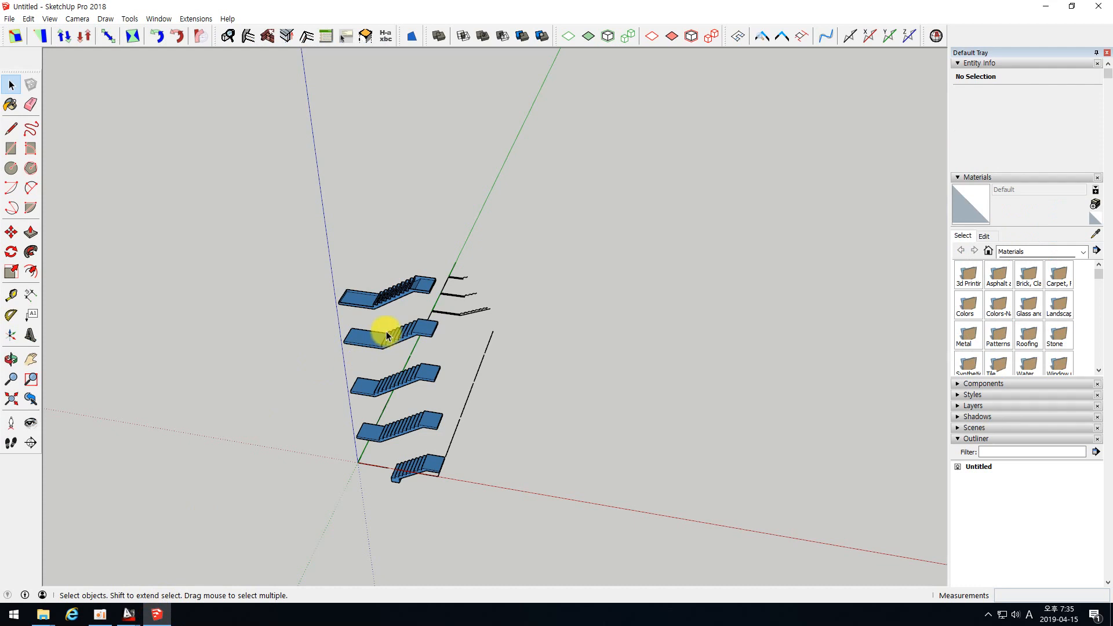
pyautogui.scroll(2, 400, 327)
pyautogui.click(429, 320)
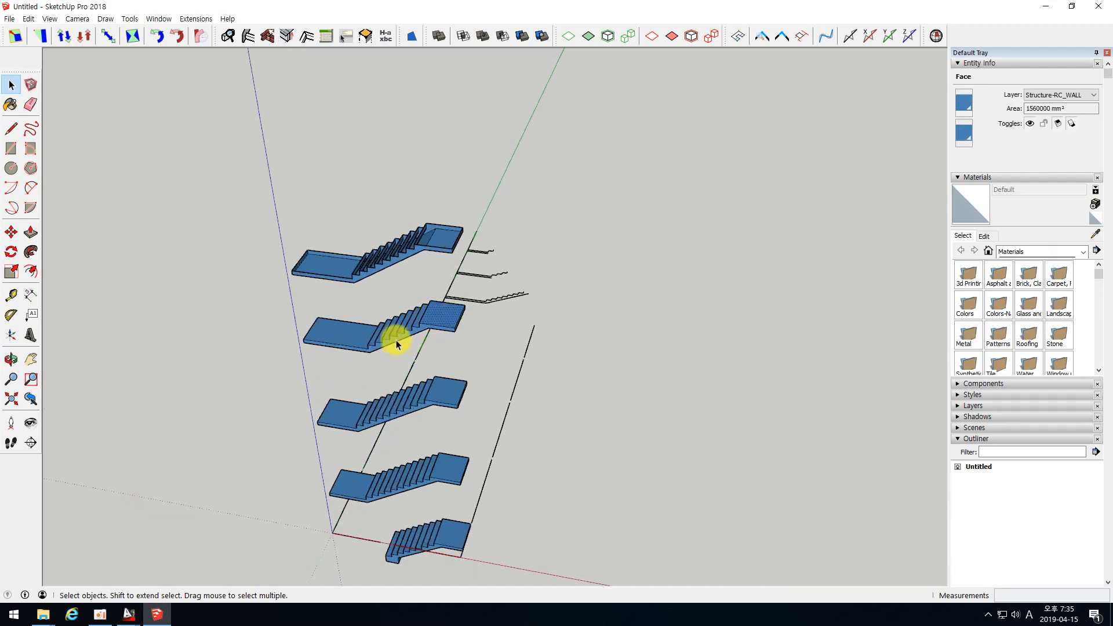
# Switch back to AutoCAD and examine the slab-247 and slab-248 flight sections in the core structural plan drawing
pyautogui.moveTo(129, 618)
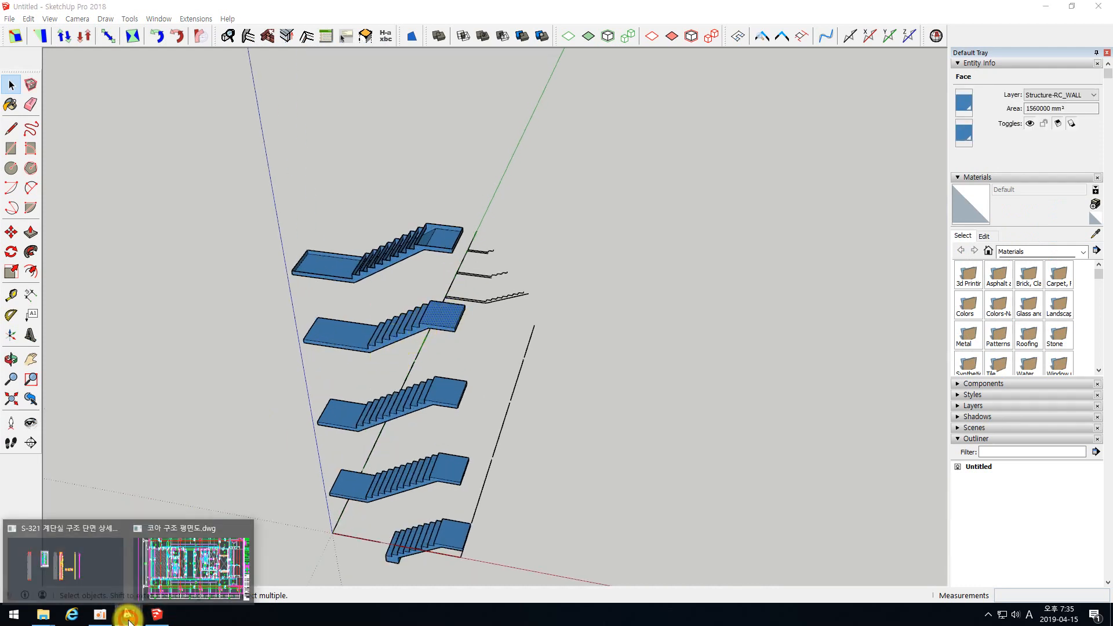
pyautogui.click(79, 559)
pyautogui.scroll(-3, 457, 298)
pyautogui.scroll(-3, 562, 304)
pyautogui.moveTo(819, 281)
pyautogui.mouseDown(button='middle')
pyautogui.moveTo(646, 267)
pyautogui.moveTo(612, 73)
pyautogui.mouseUp(button='middle')
pyautogui.scroll(1, 647, 267)
pyautogui.scroll(6, 637, 290)
pyautogui.scroll(-2, 606, 208)
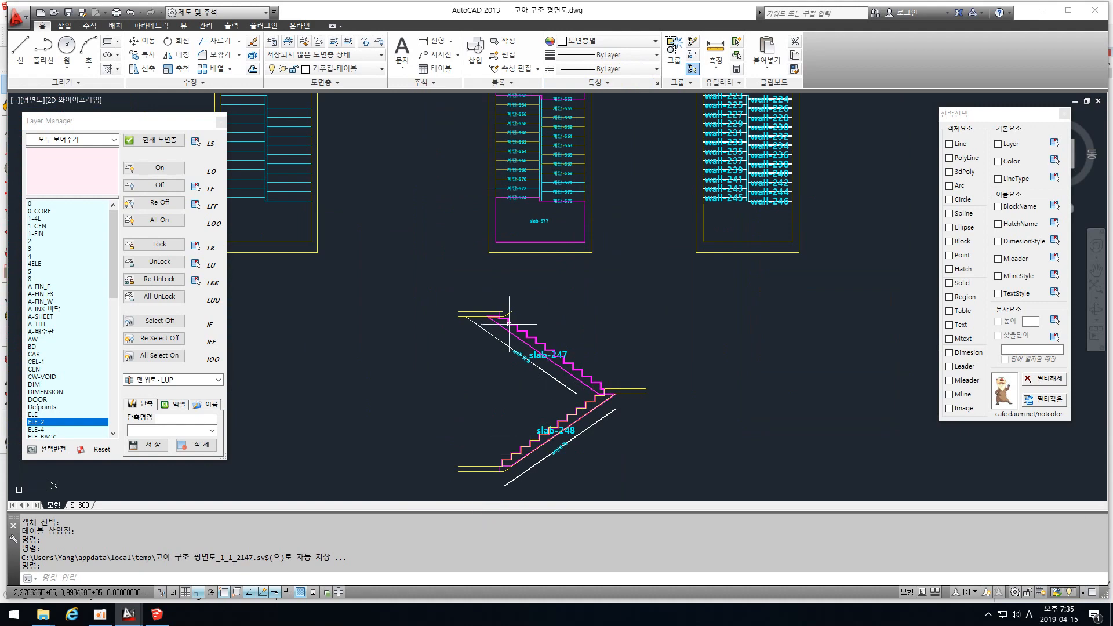
# Examine the formwork quantity table below the flight sections and the labelled slab, stair and wall plans above them
pyautogui.scroll(-2, 601, 477)
pyautogui.moveTo(574, 331); pyautogui.dragTo(569, 270, button='middle')
pyautogui.scroll(-2, 559, 248)
pyautogui.moveTo(587, 410); pyautogui.dragTo(584, 330, button='middle')
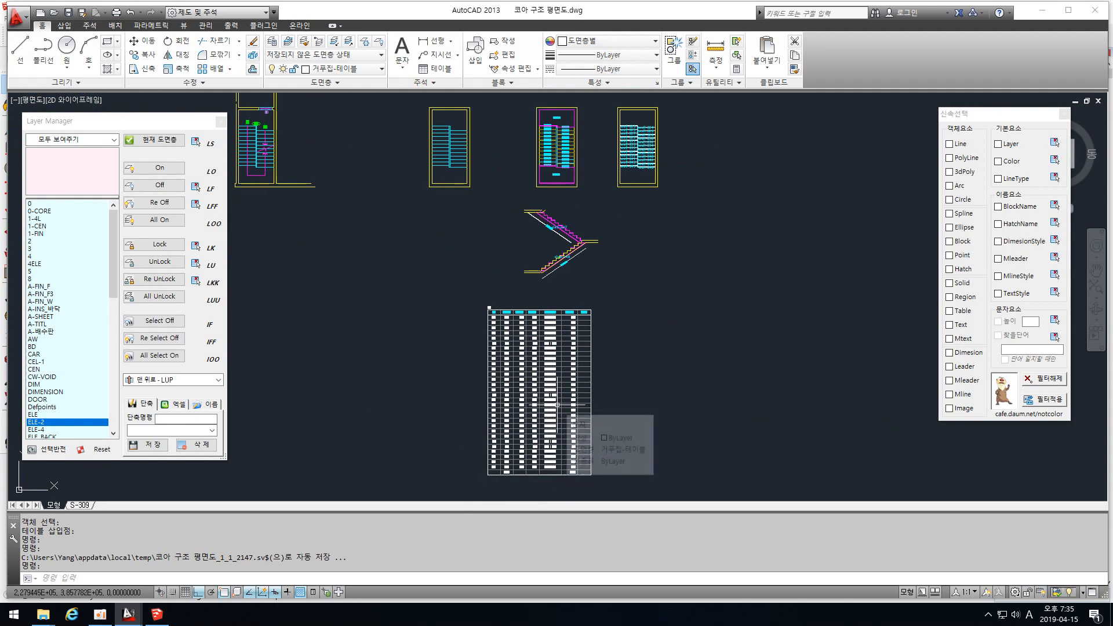
pyautogui.moveTo(708, 290)
pyautogui.mouseDown(button='middle')
pyautogui.moveTo(682, 308)
pyautogui.moveTo(681, 334)
pyautogui.mouseUp(button='middle')
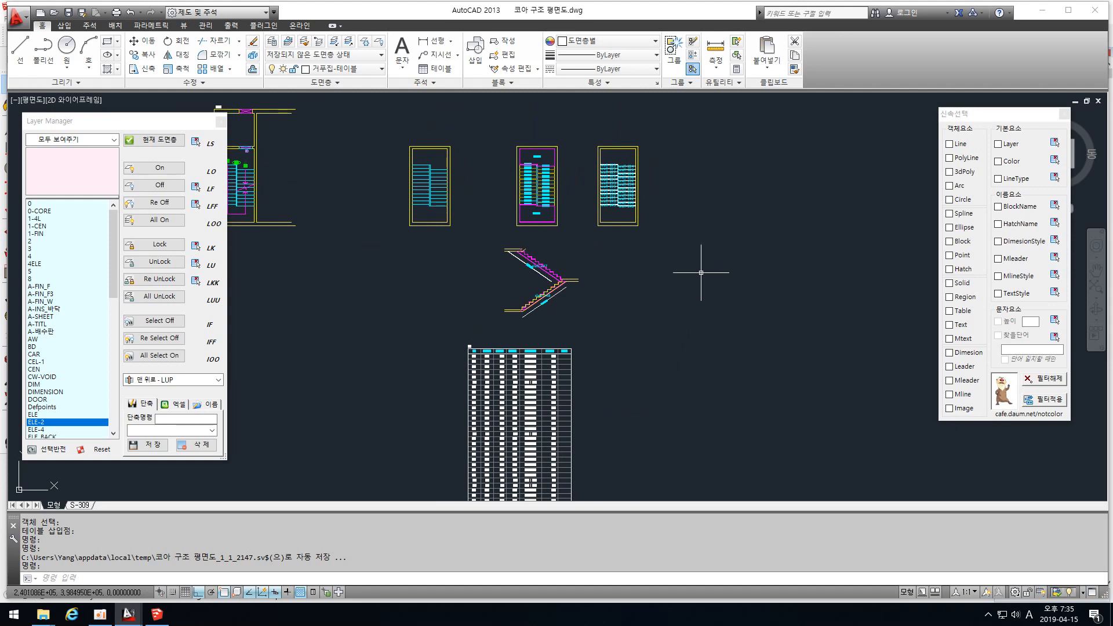
pyautogui.moveTo(629, 231); pyautogui.dragTo(635, 290, button='middle')
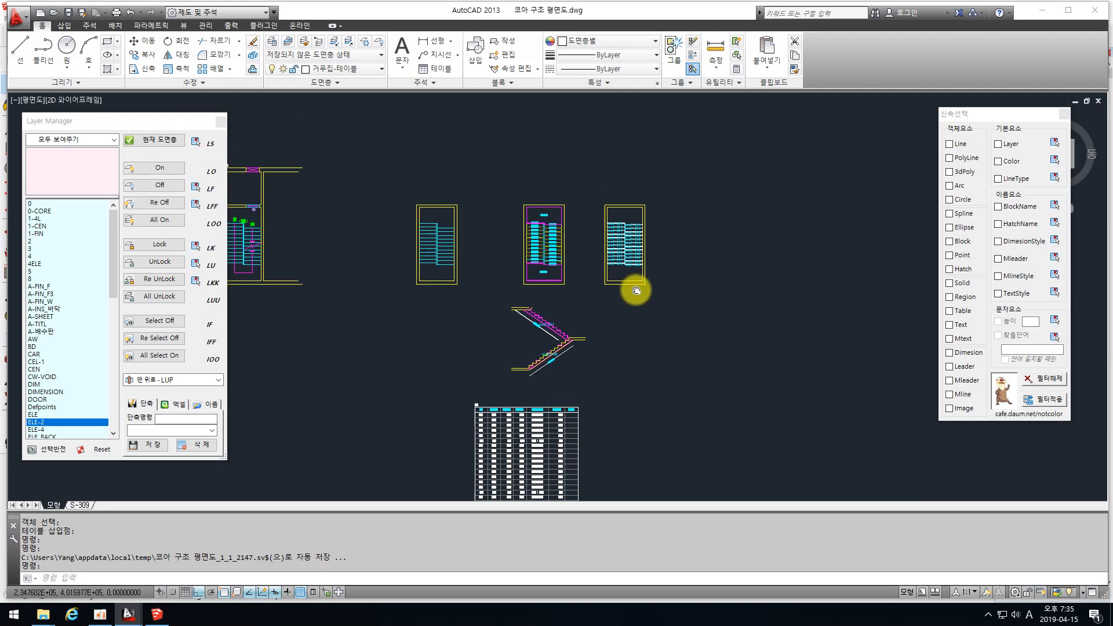
pyautogui.scroll(2, 594, 229)
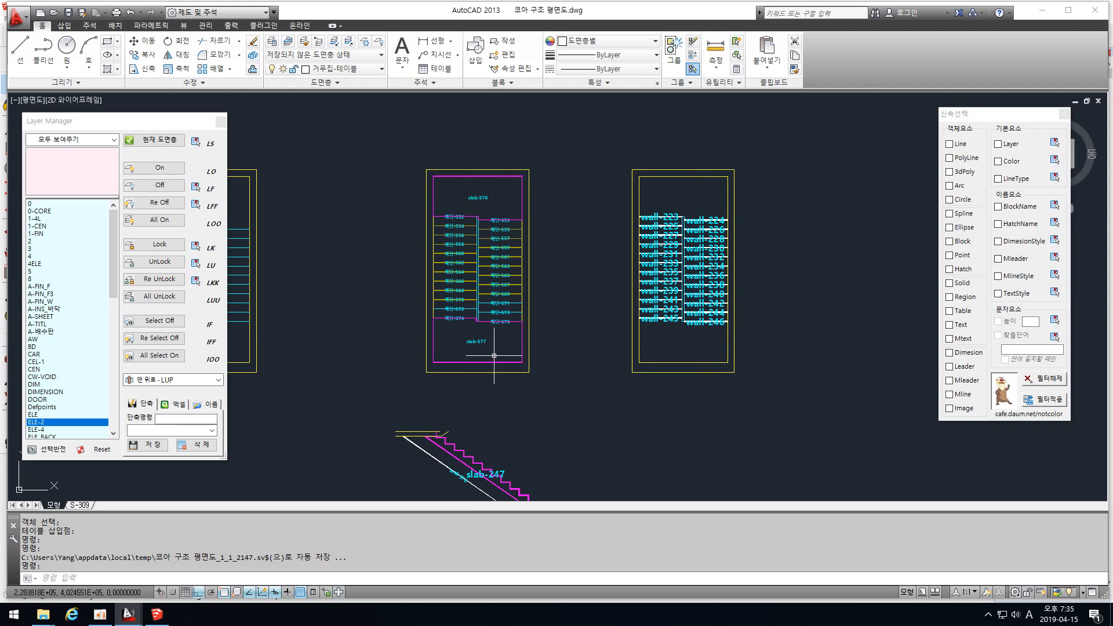
pyautogui.moveTo(561, 308); pyautogui.dragTo(568, 126, button='middle')
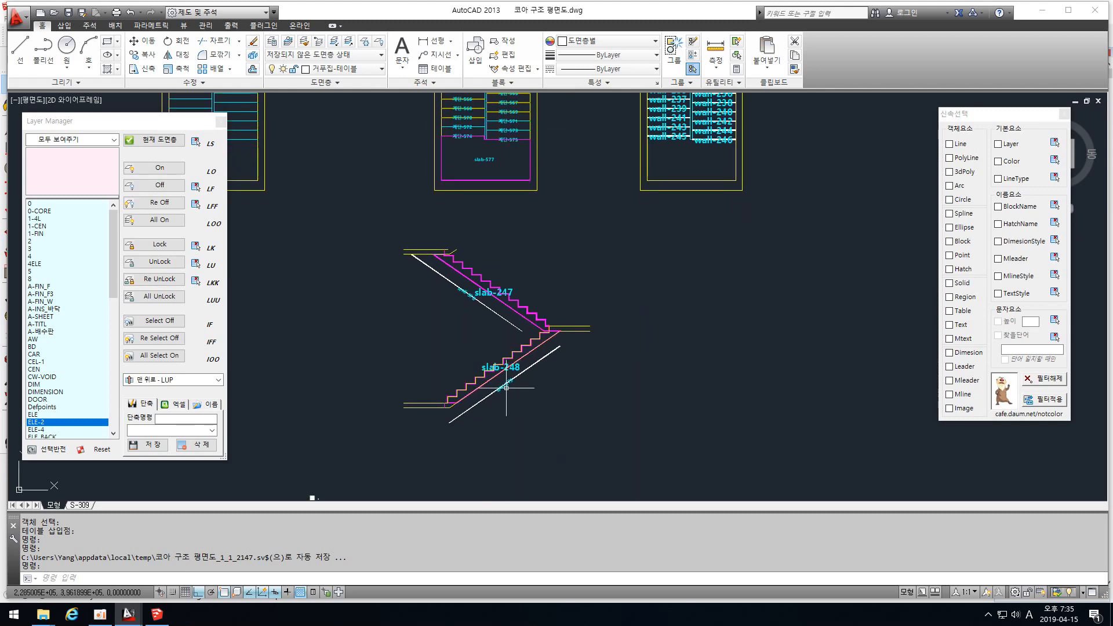
pyautogui.scroll(-2, 507, 386)
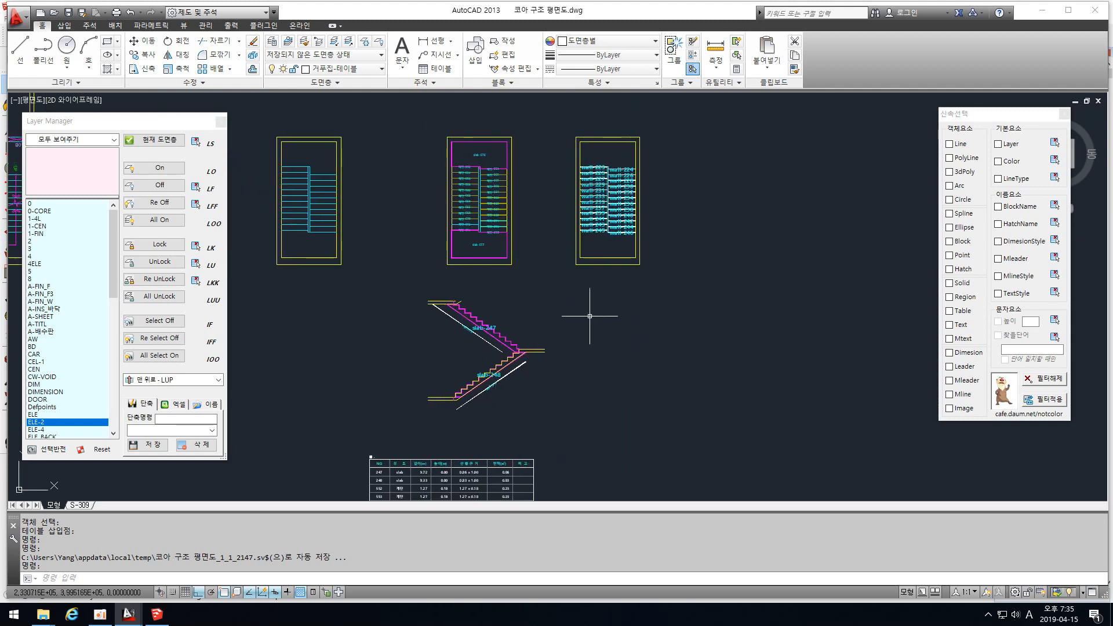